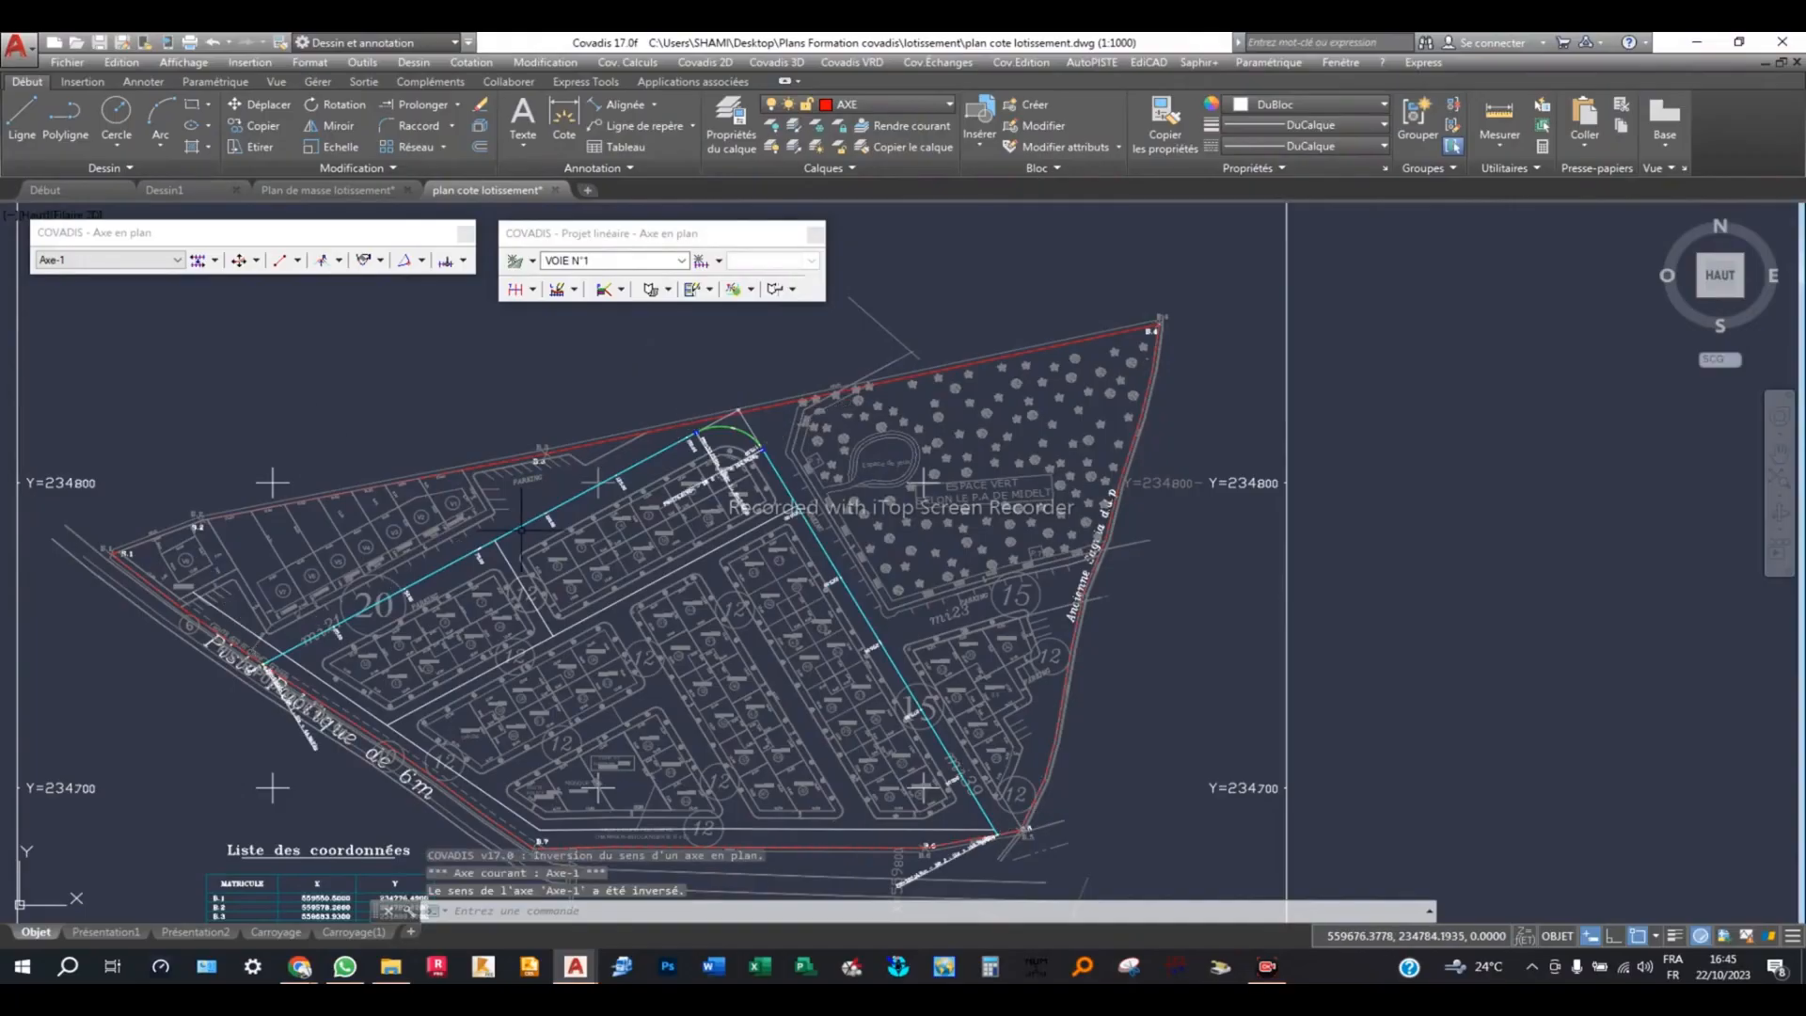
# Examine the geometric labels and chainages of Axe-1 from its start on the public track to its curve.
pyautogui.scroll(8, 226, 668)
pyautogui.scroll(2, 570, 673)
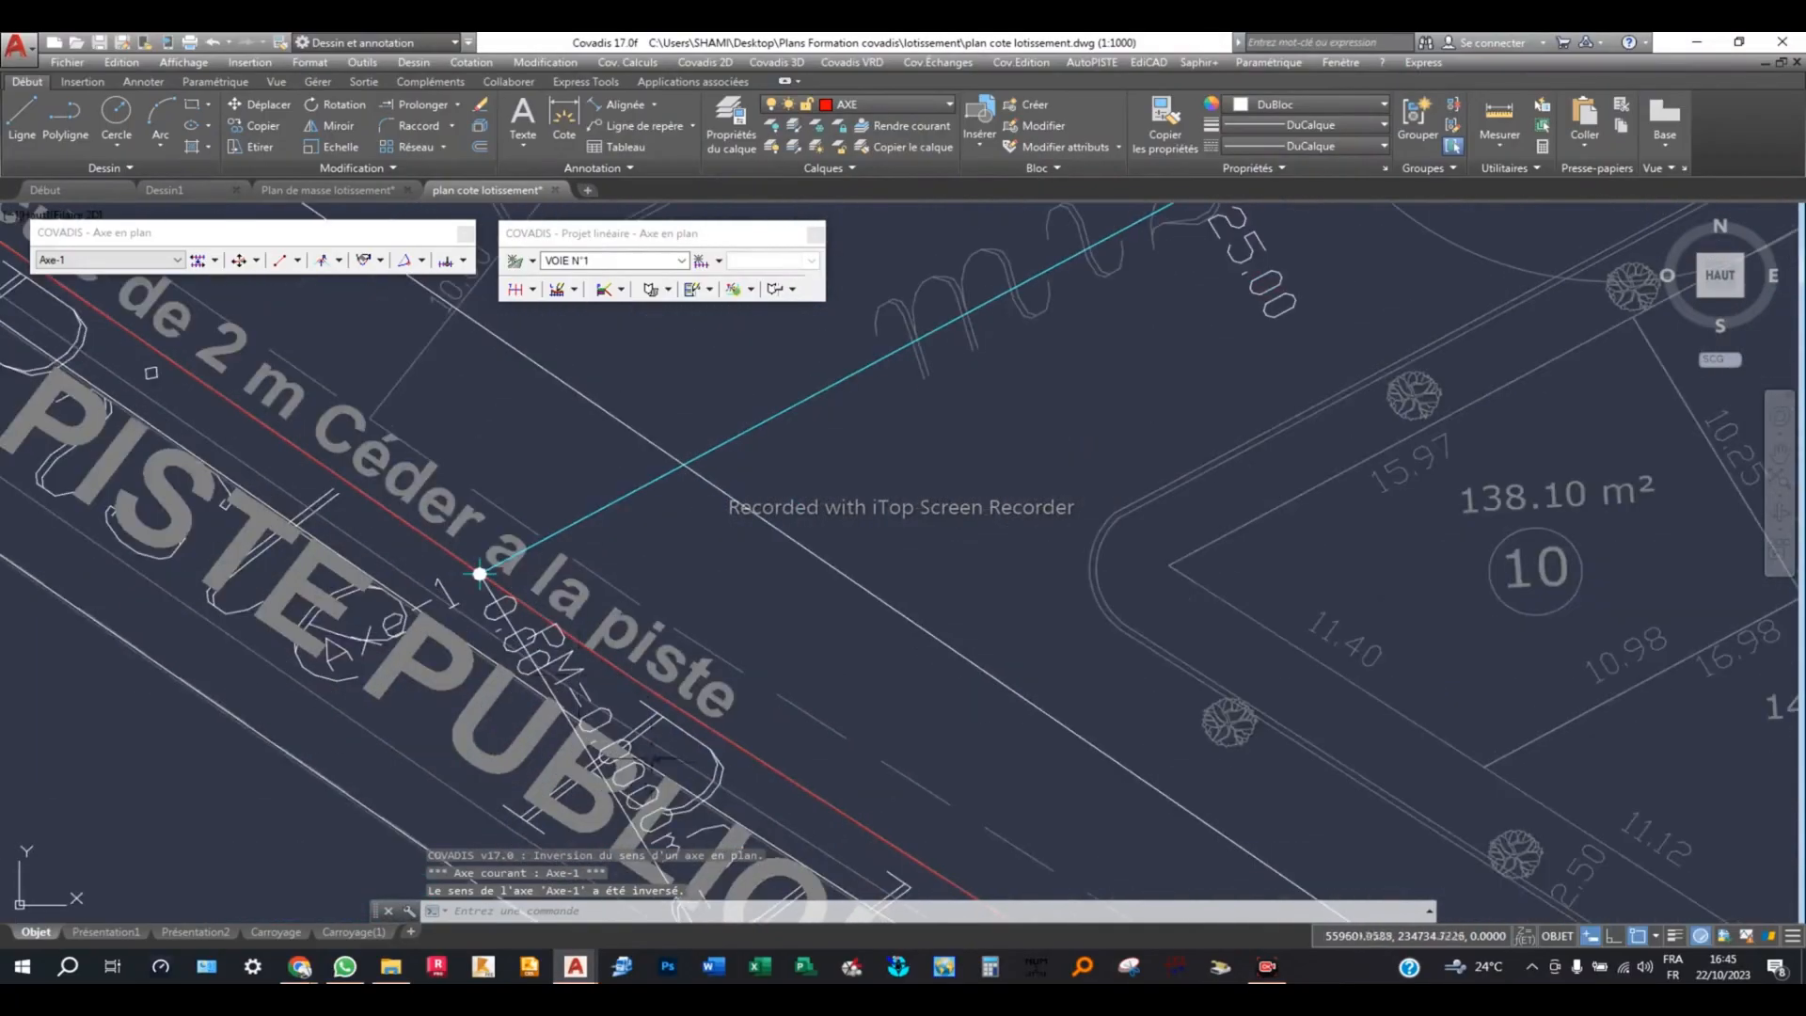
pyautogui.moveTo(635, 786); pyautogui.dragTo(473, 637, button='middle')
pyautogui.scroll(-1, 475, 628)
pyautogui.scroll(-6, 753, 442)
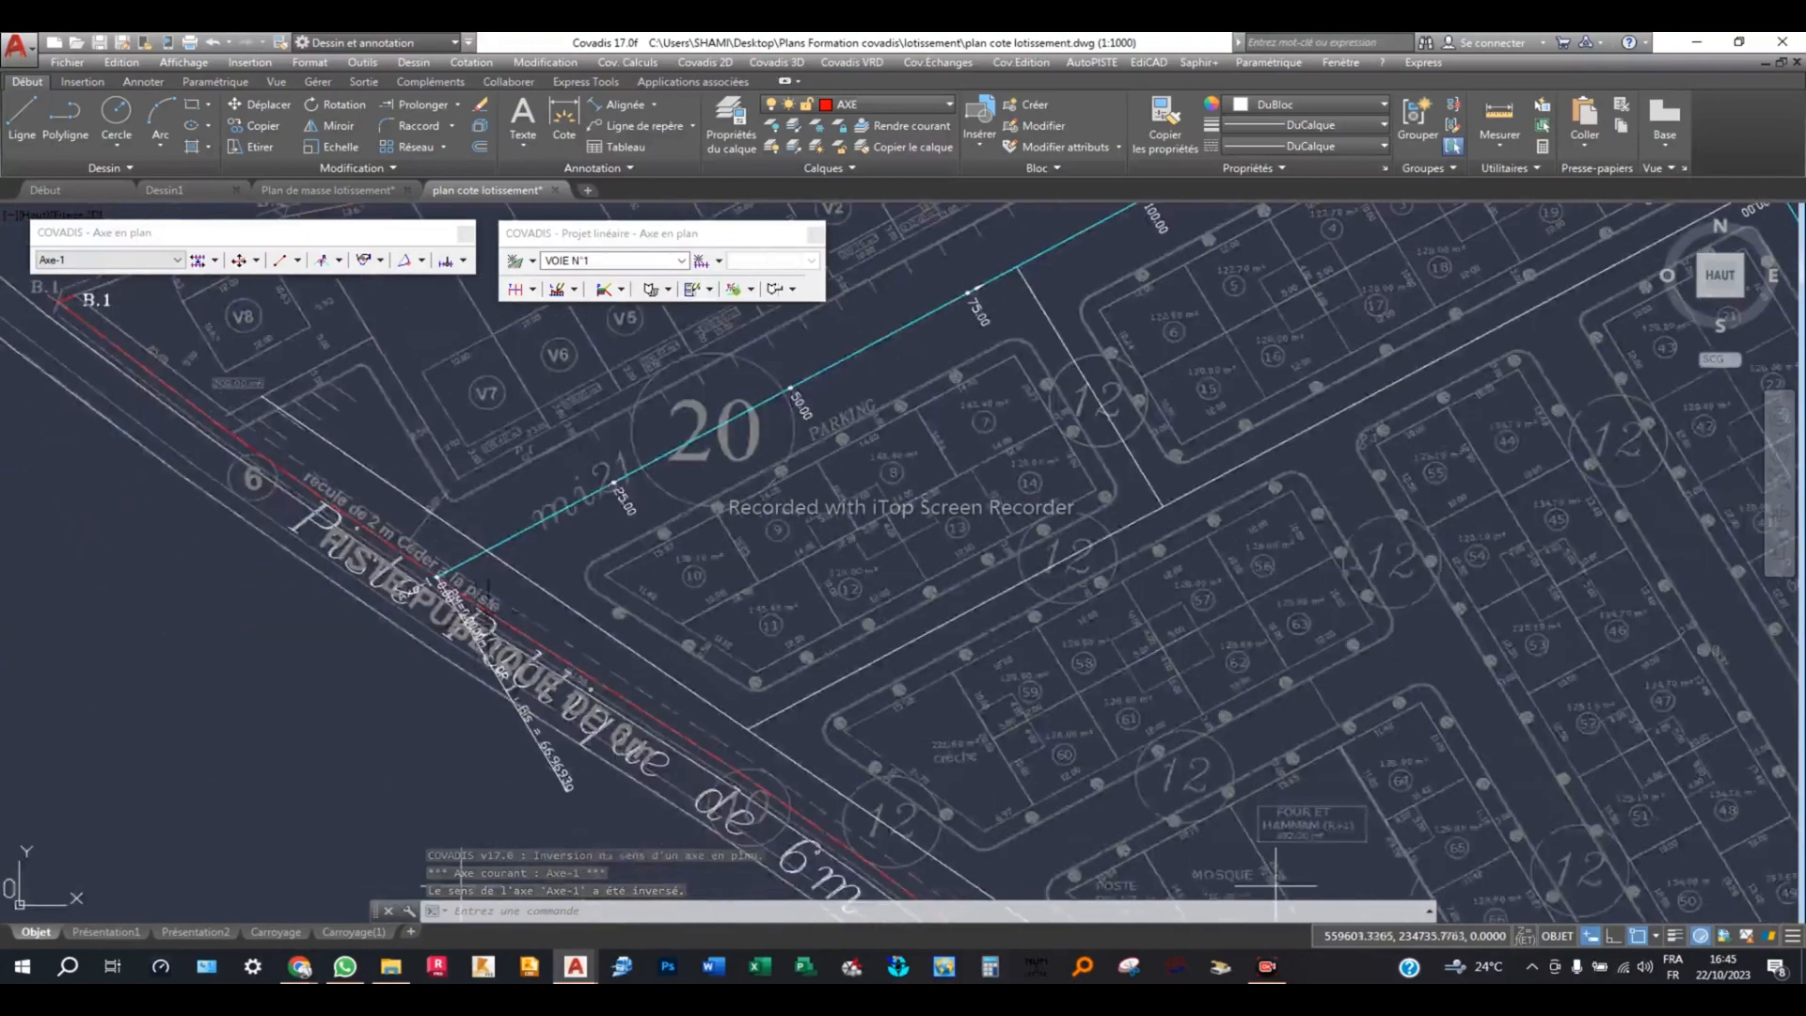
pyautogui.scroll(5, 752, 442)
pyautogui.scroll(2, 741, 450)
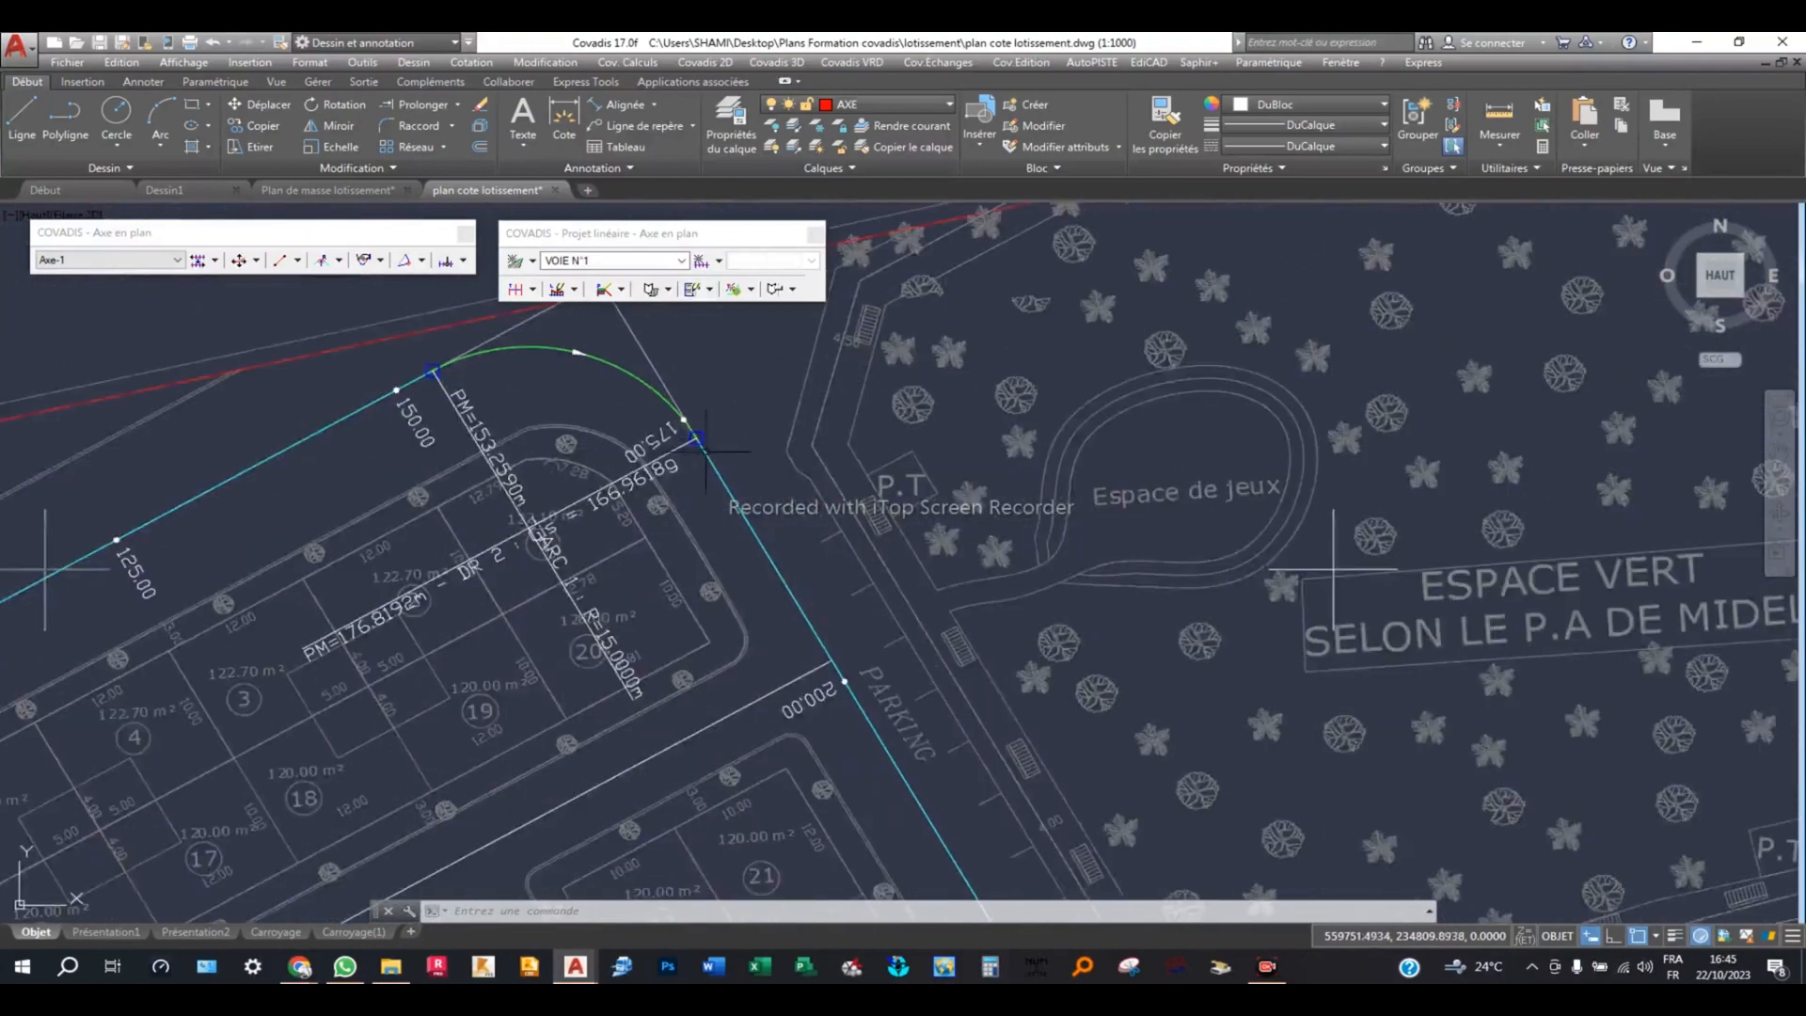
pyautogui.scroll(-6, 639, 476)
pyautogui.moveTo(696, 687); pyautogui.dragTo(676, 583, button='middle')
pyautogui.moveTo(547, 508); pyautogui.dragTo(956, 575, button='middle')
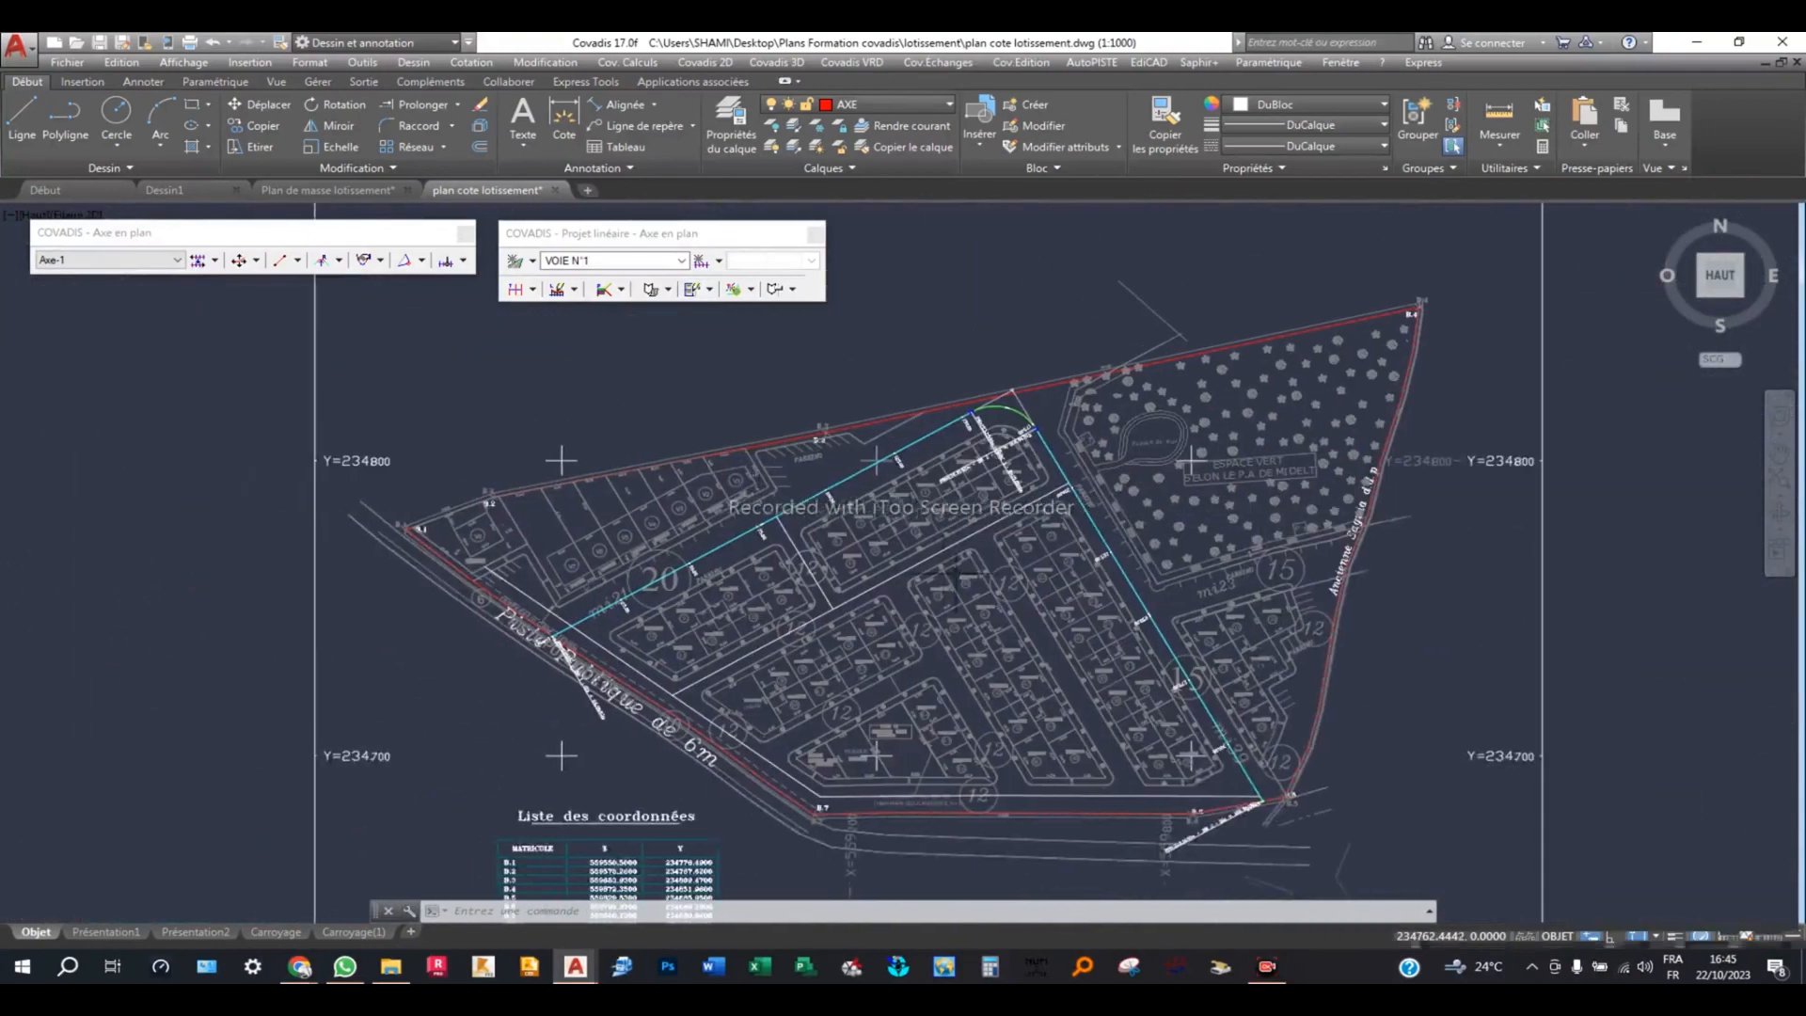
pyautogui.scroll(5, 570, 673)
pyautogui.scroll(5, 536, 578)
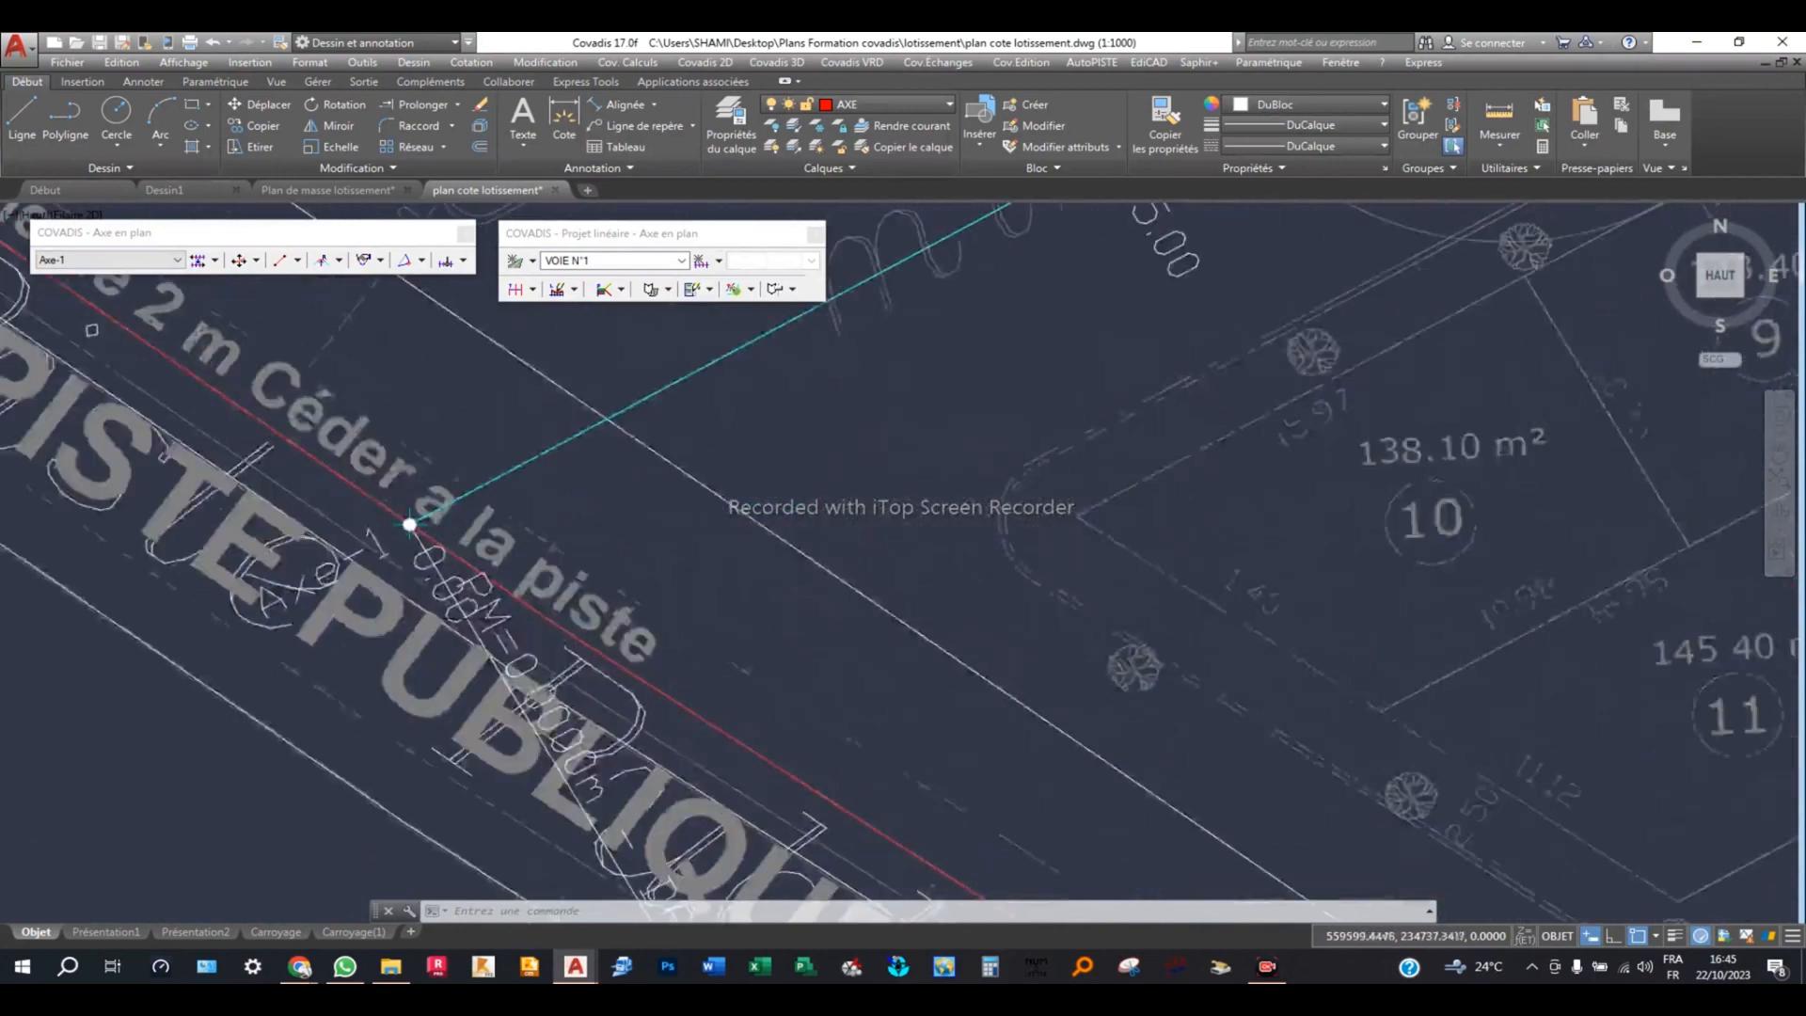
pyautogui.scroll(-7, 512, 569)
pyautogui.moveTo(1338, 284); pyautogui.dragTo(985, 506, button='middle')
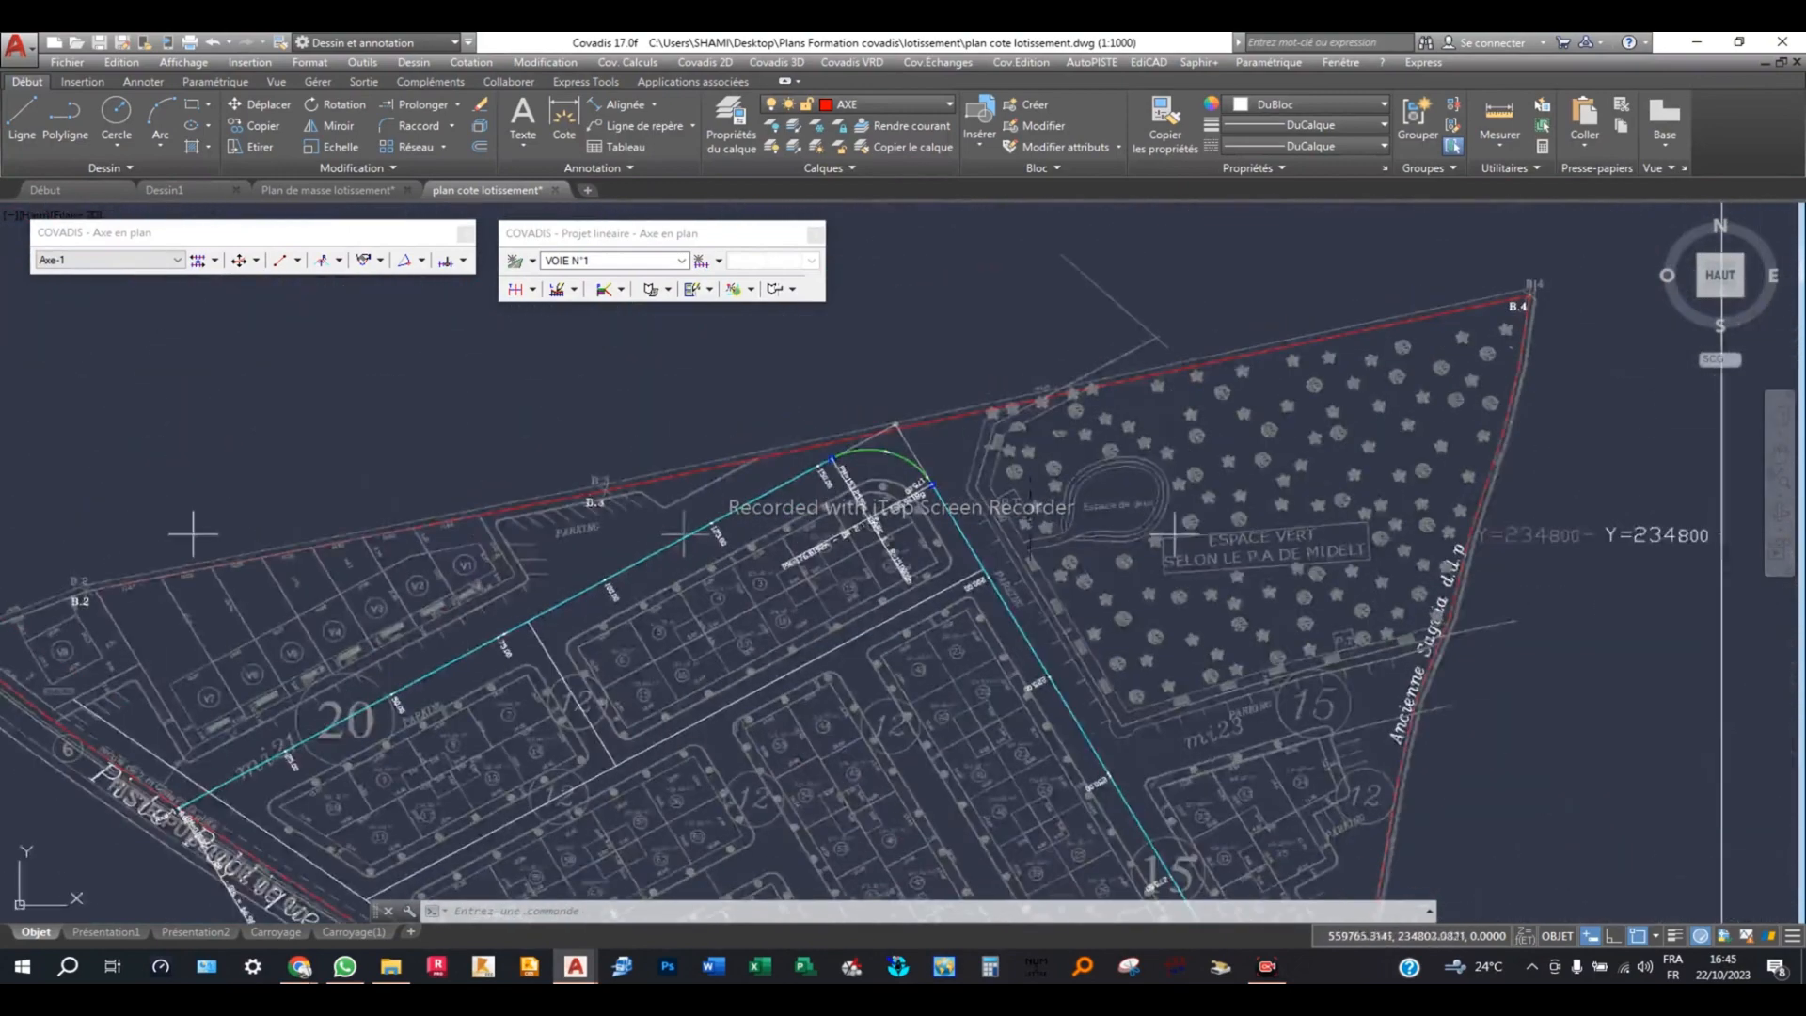
pyautogui.scroll(6, 985, 506)
pyautogui.scroll(1, 448, 613)
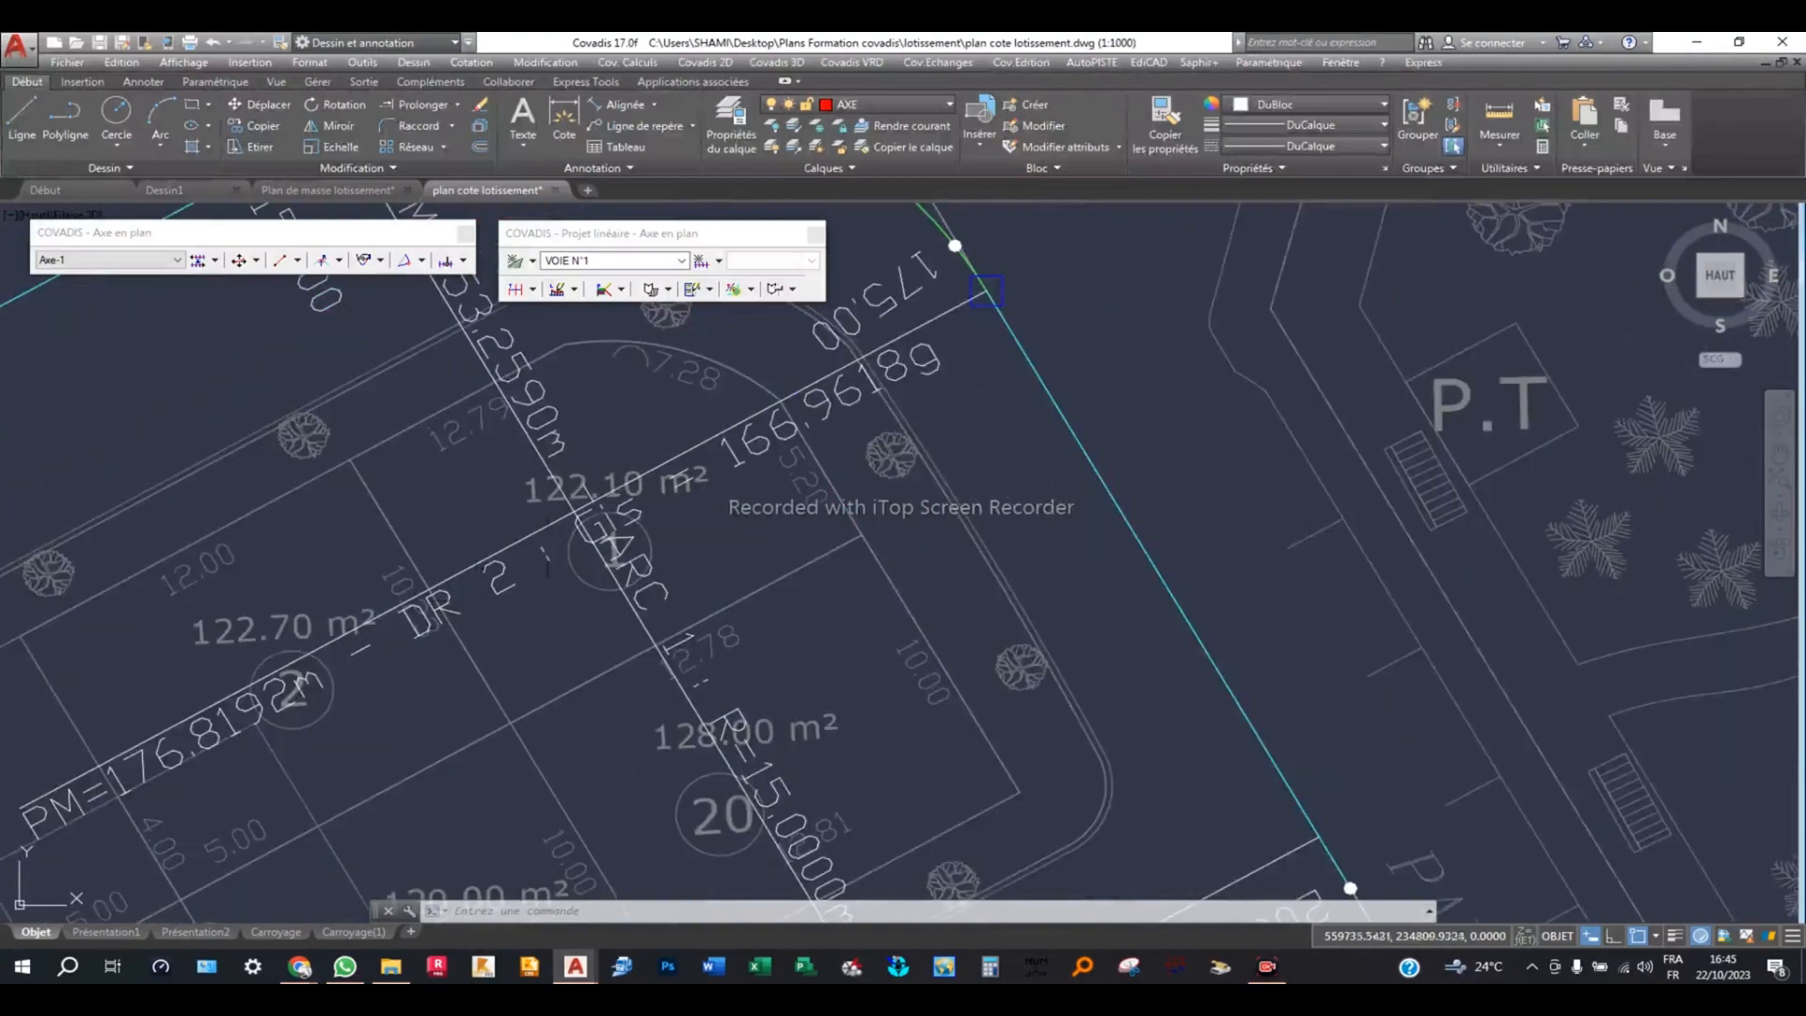
pyautogui.scroll(-2, 804, 491)
pyautogui.moveTo(644, 384); pyautogui.dragTo(801, 491, button='middle')
pyautogui.scroll(2, 797, 490)
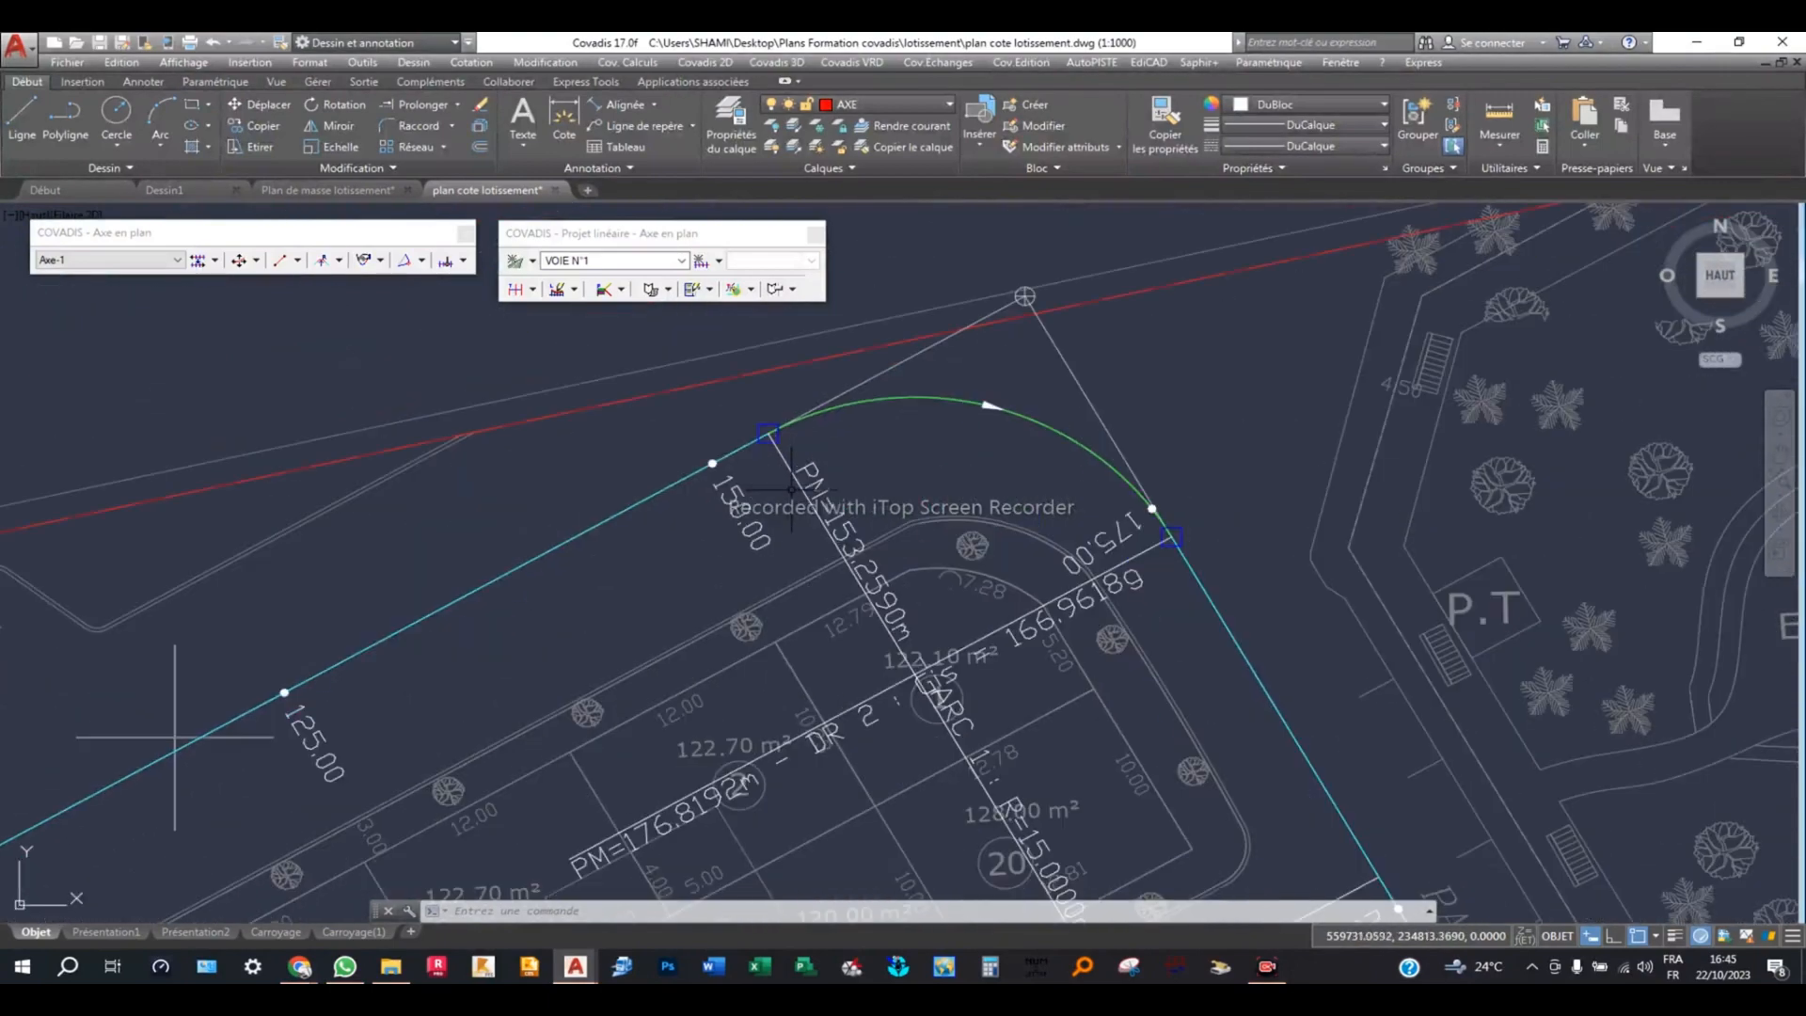
# Turn off the display of "Informations géométriques" for Axe-1 in its axis settings.
pyautogui.click(929, 399)
pyautogui.click(1053, 429)
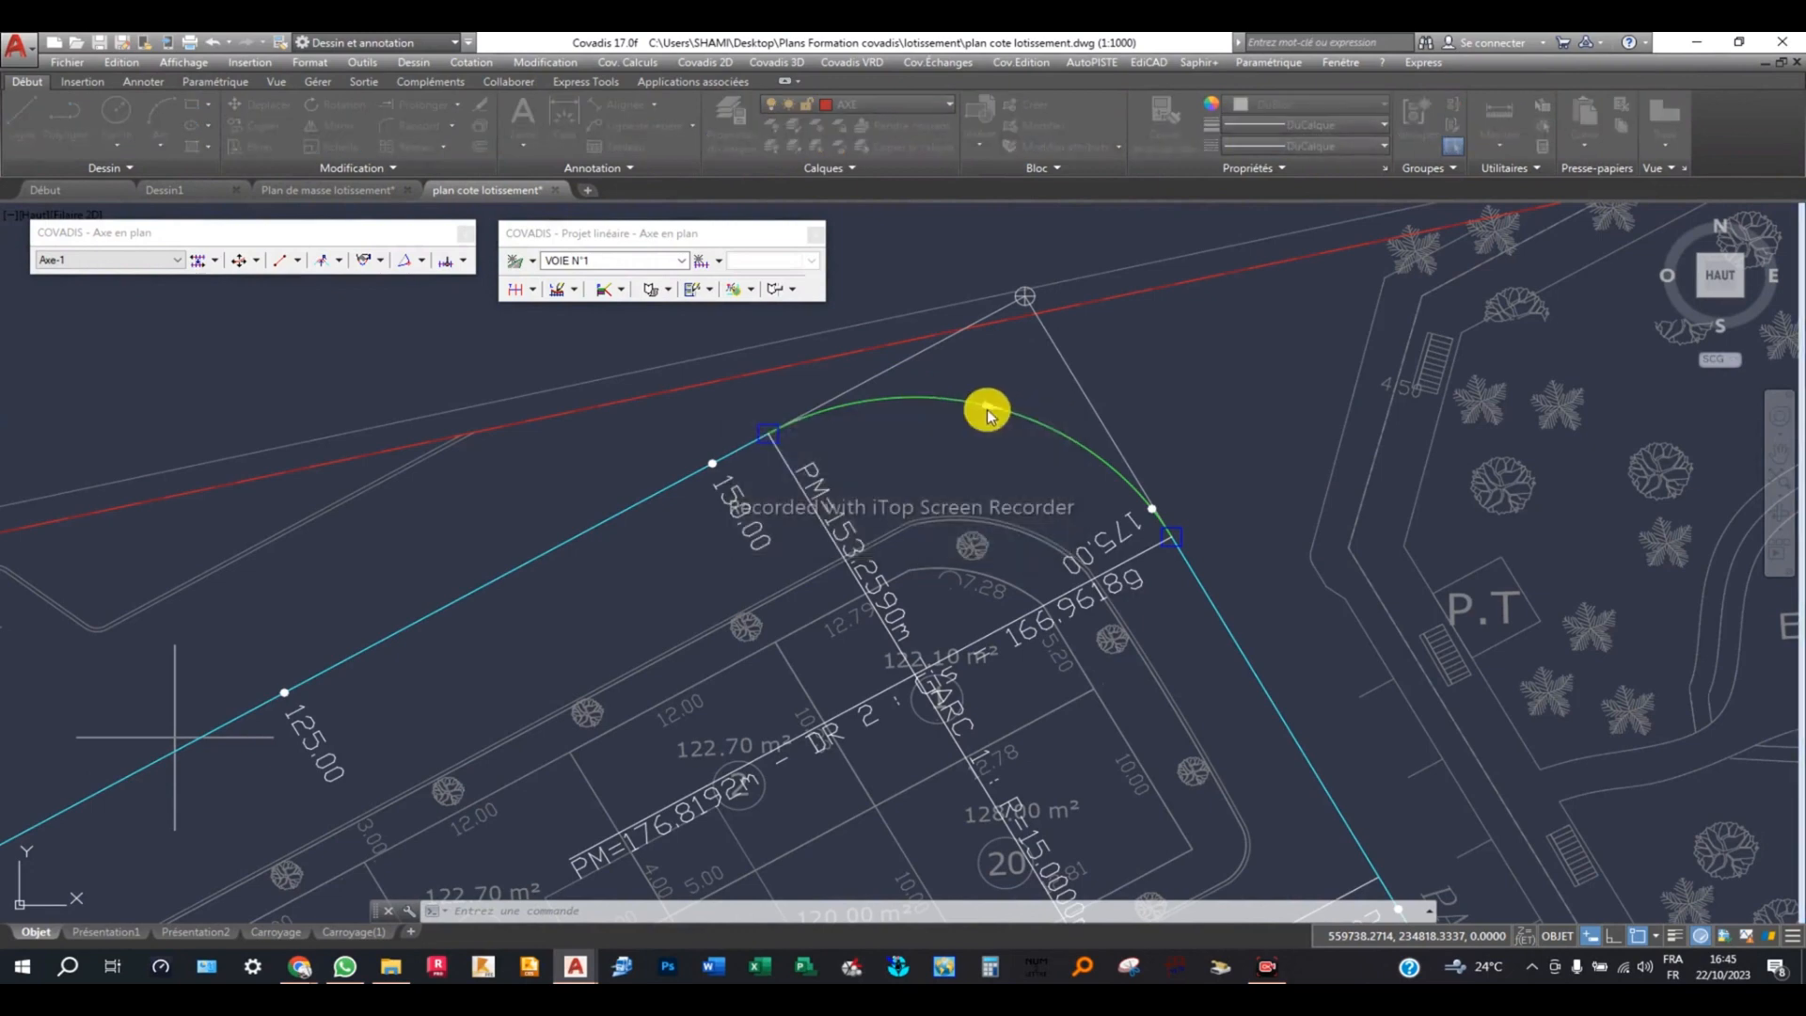
pyautogui.click(987, 404)
pyautogui.doubleClick(971, 402)
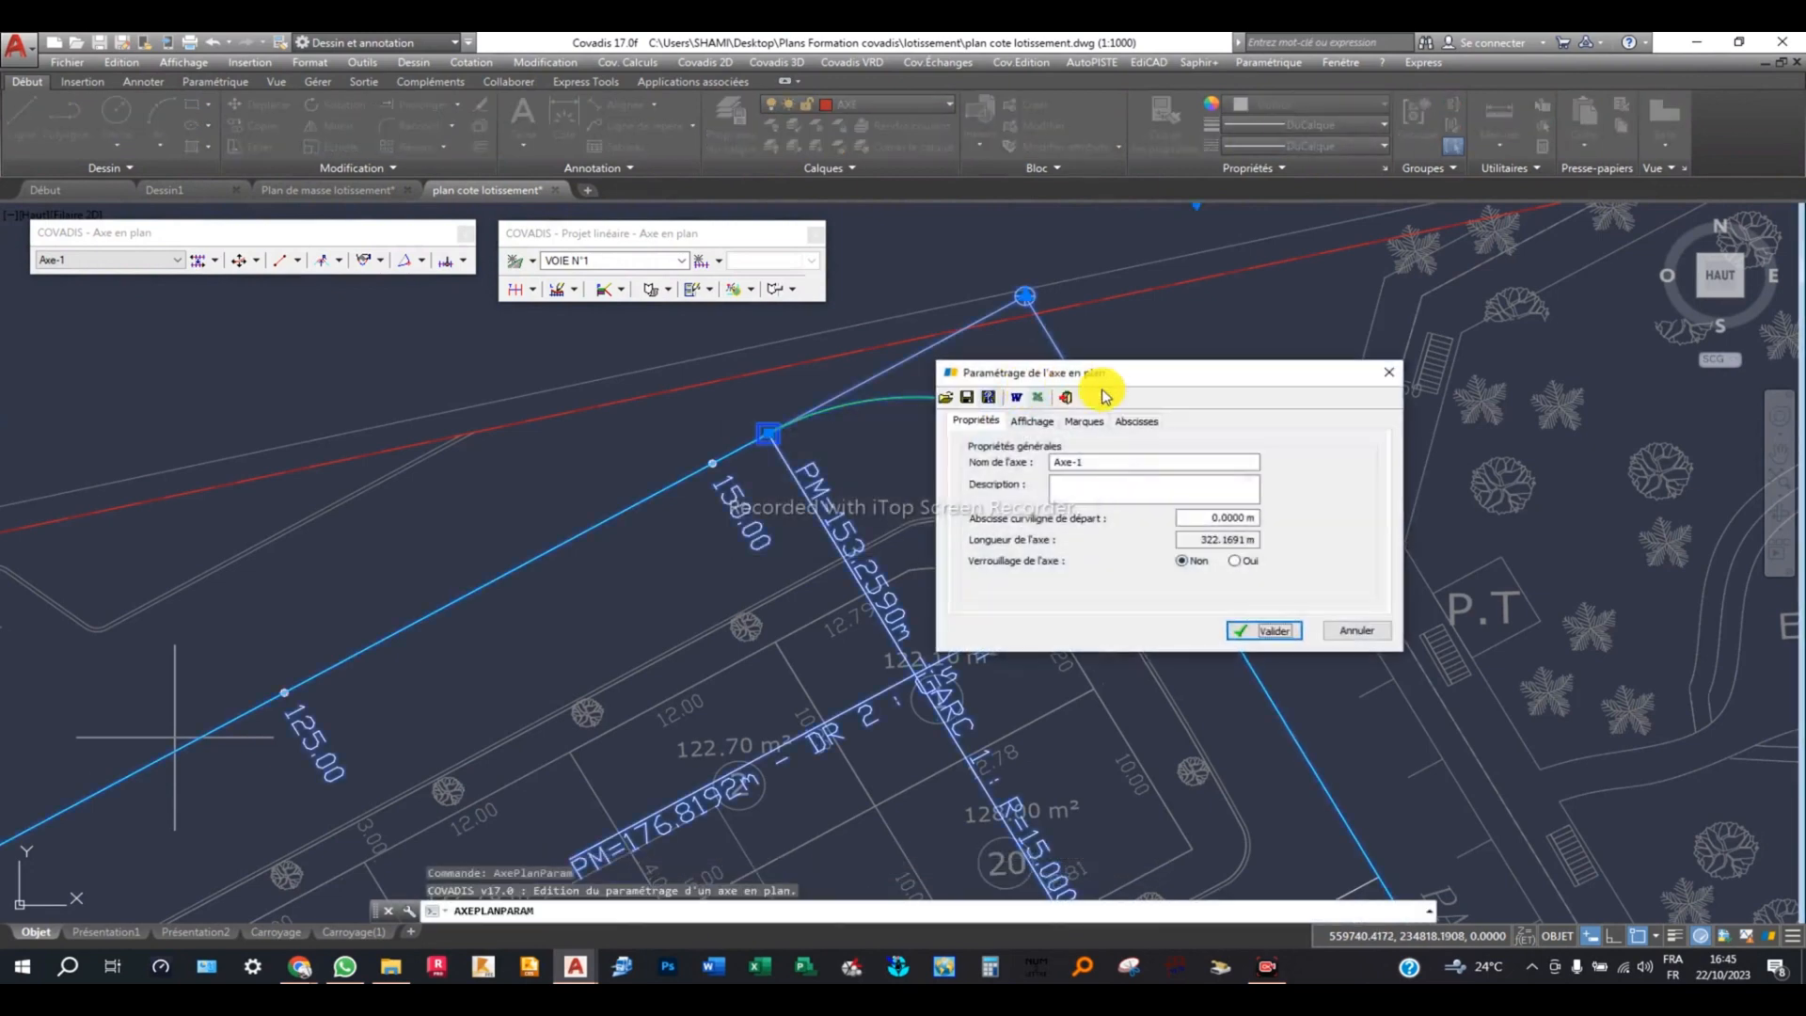
pyautogui.moveTo(1094, 369); pyautogui.dragTo(294, 292)
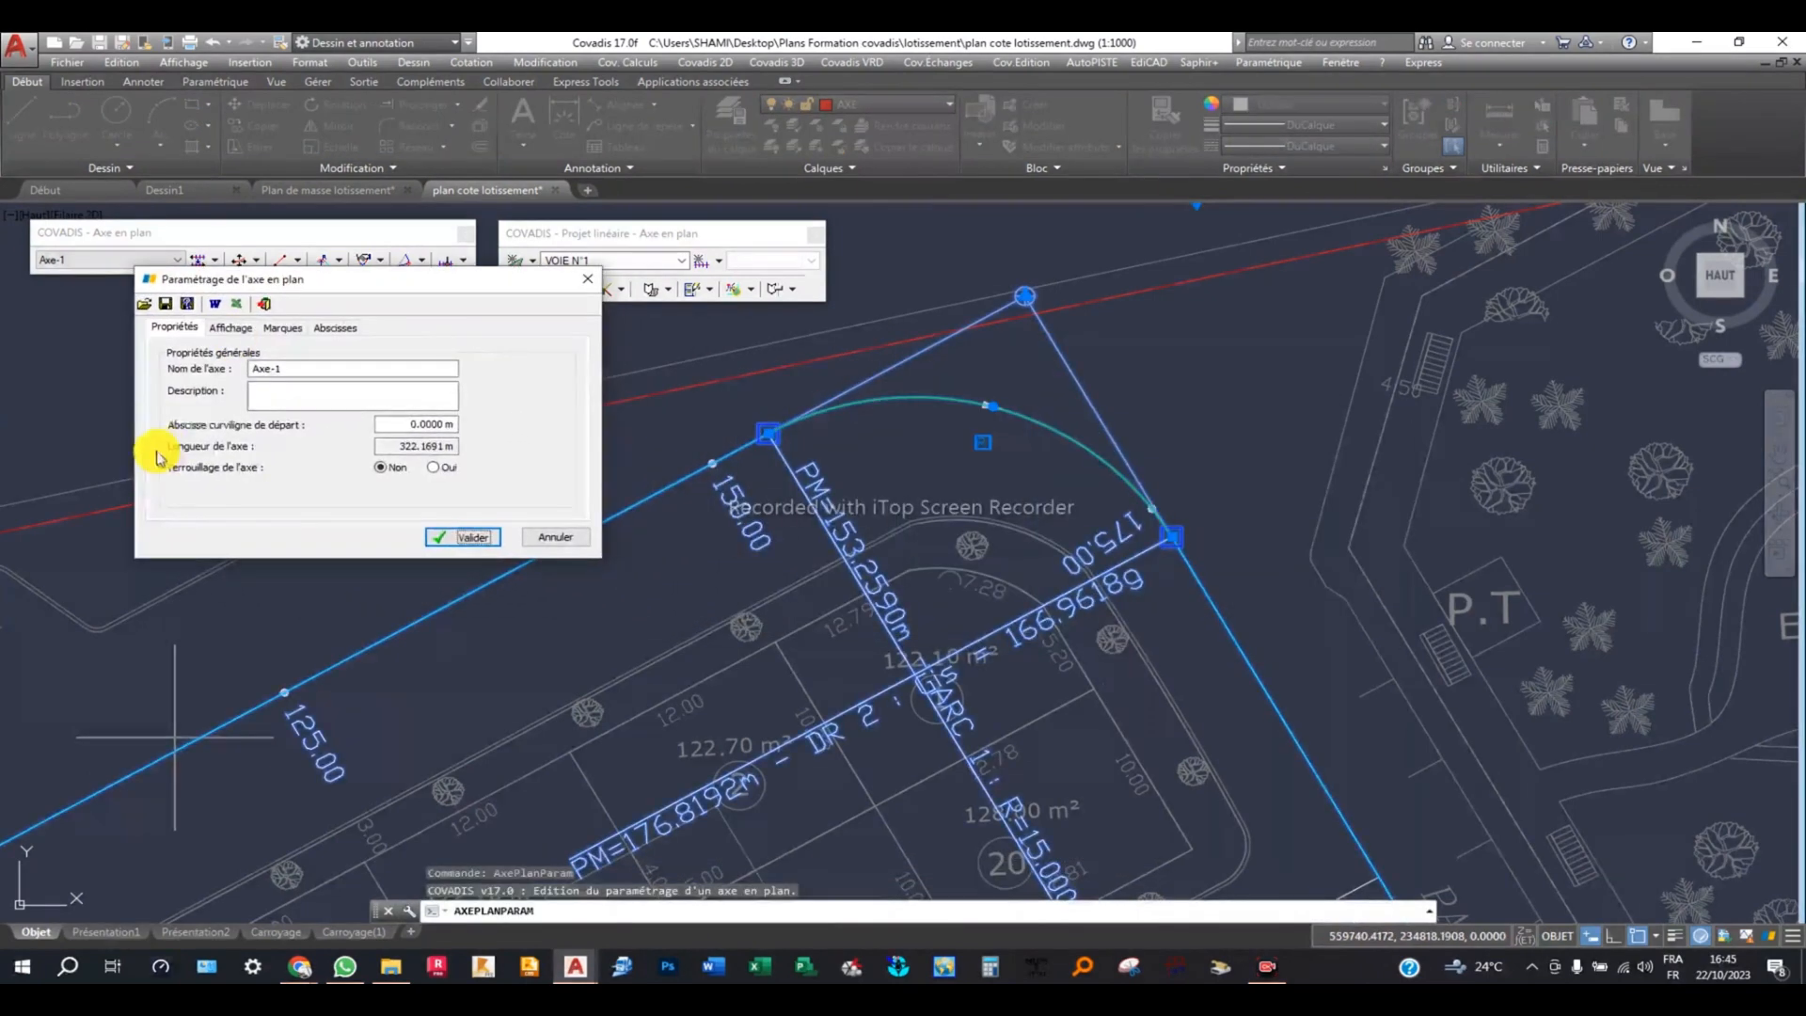
pyautogui.click(243, 329)
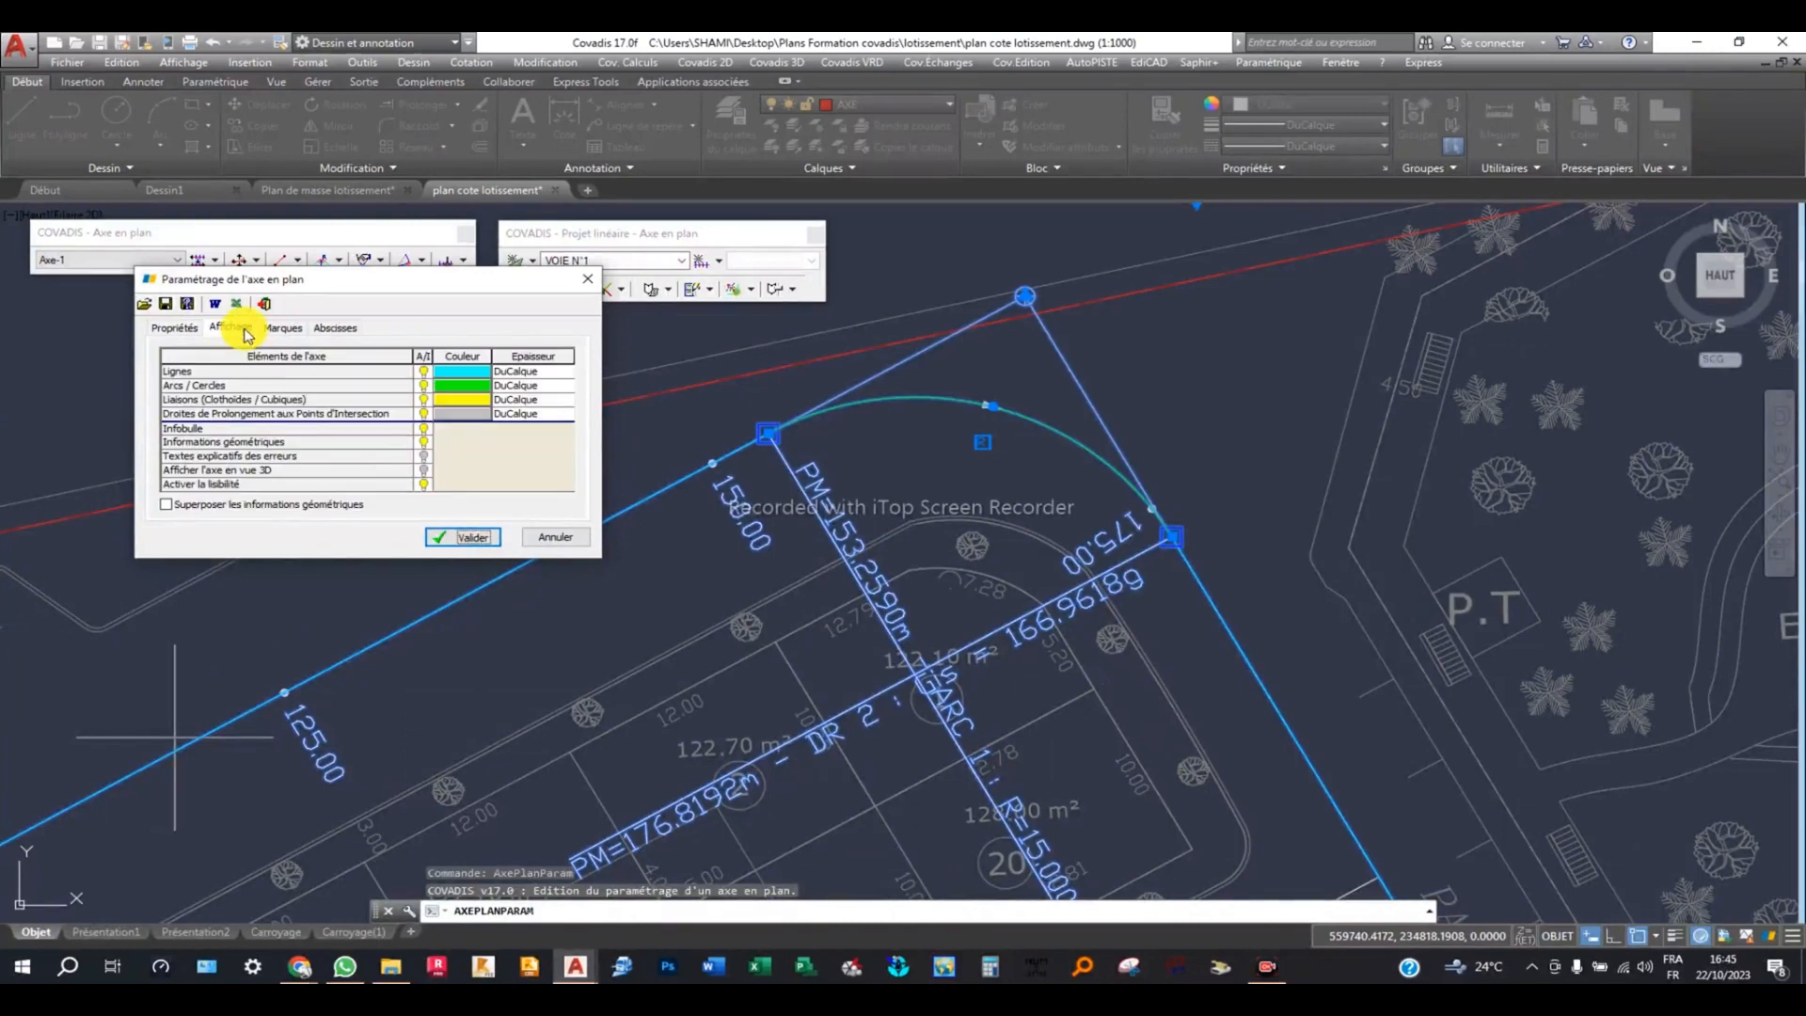
pyautogui.click(424, 446)
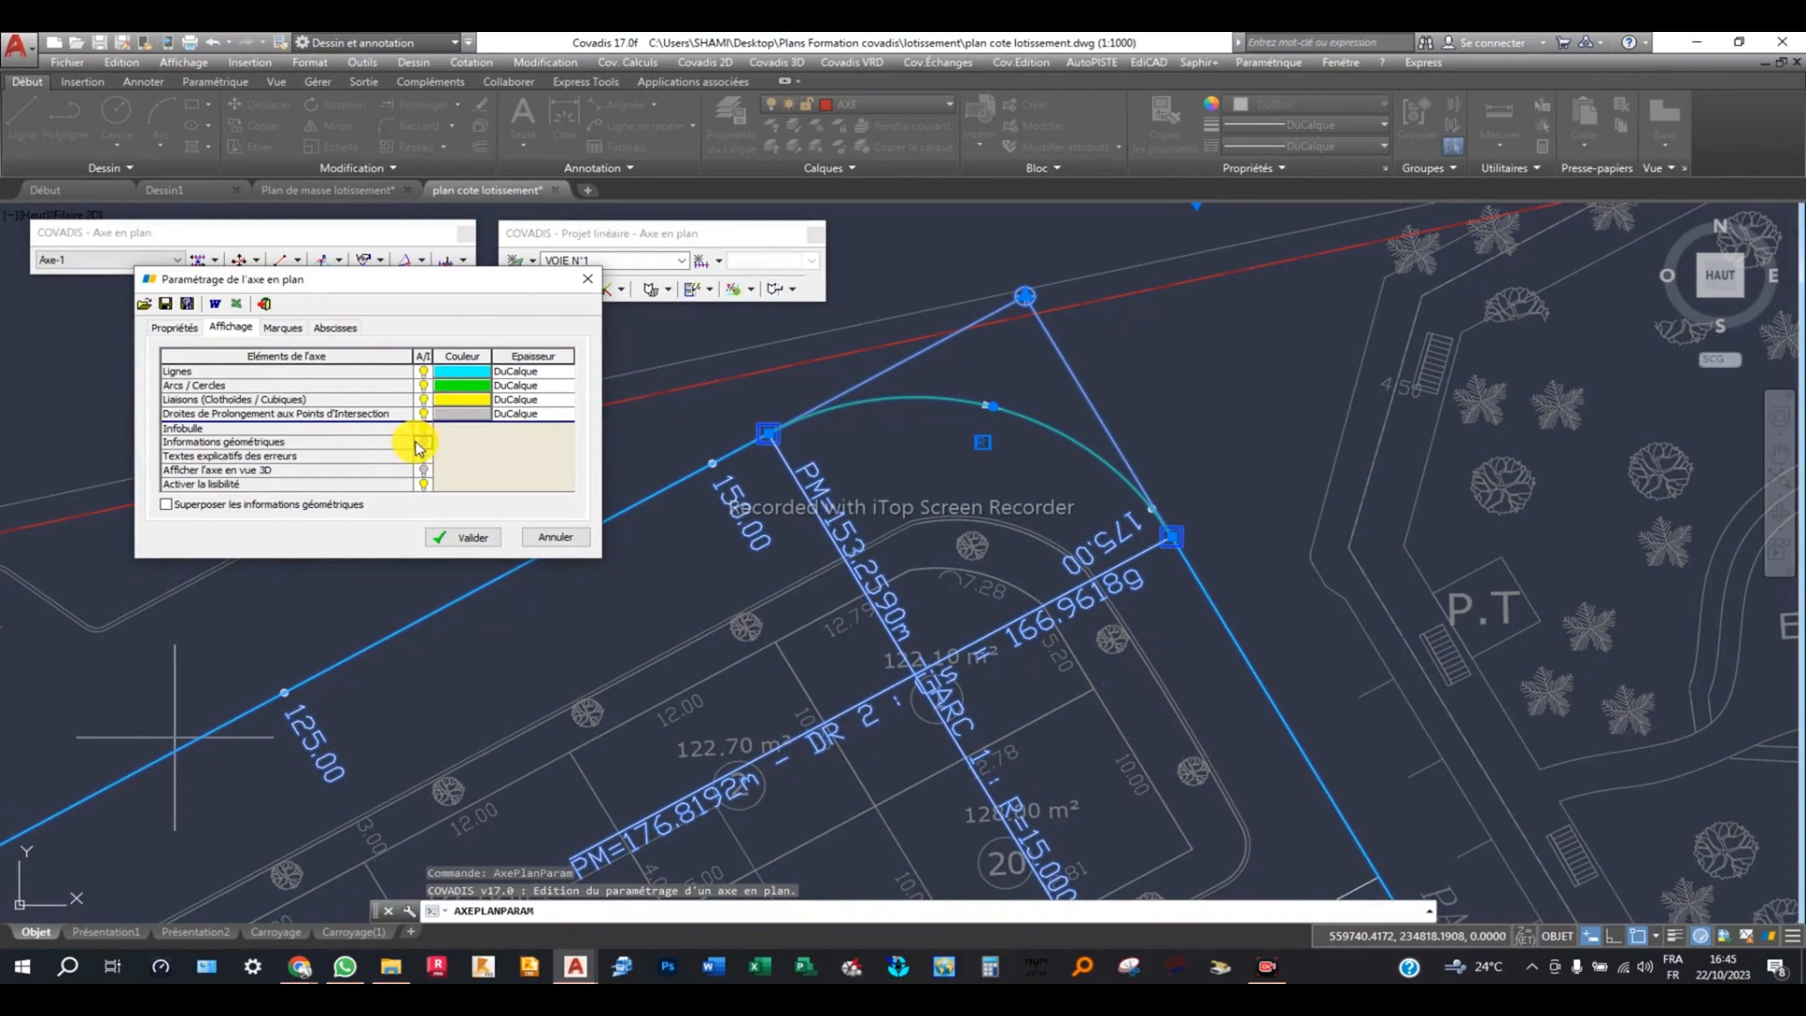
pyautogui.click(463, 537)
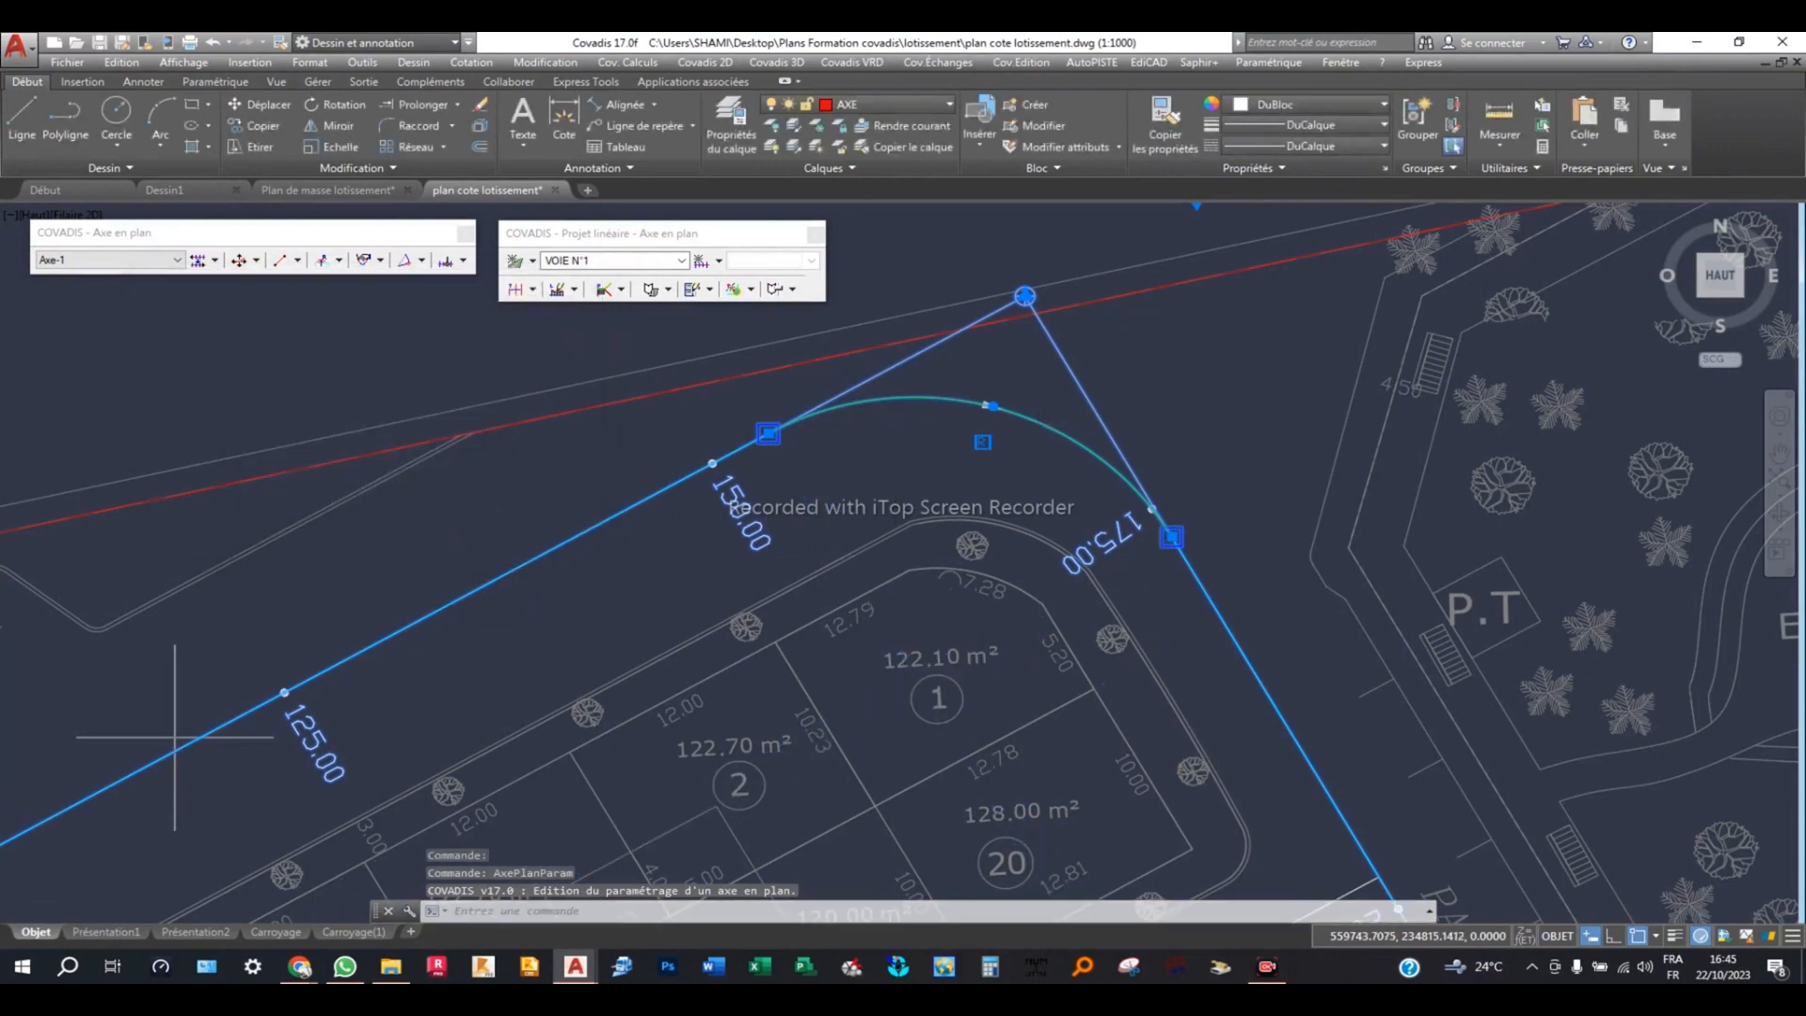
pyautogui.scroll(-5, 1044, 414)
pyautogui.press('Escape')
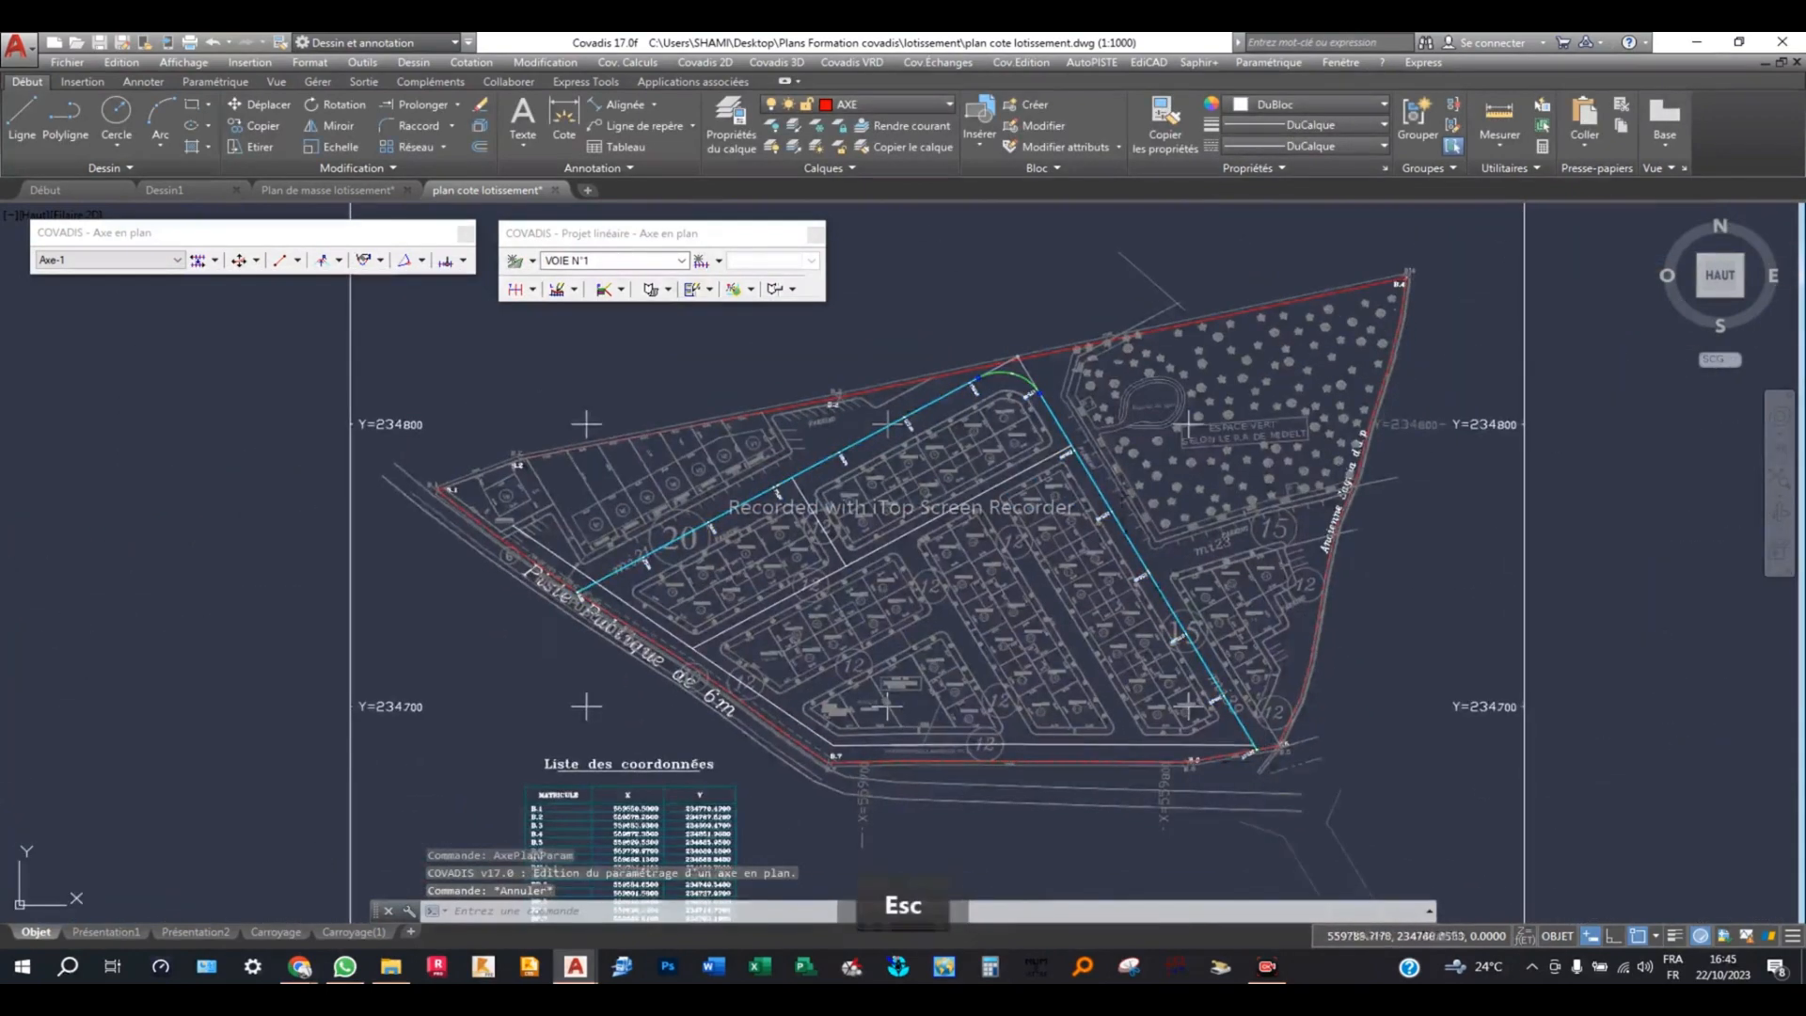
# Examine the chainage labels along Axe-1 between its starting point and the curve.
pyautogui.scroll(5, 1027, 400)
pyautogui.moveTo(1025, 400); pyautogui.dragTo(1439, 296, button='middle')
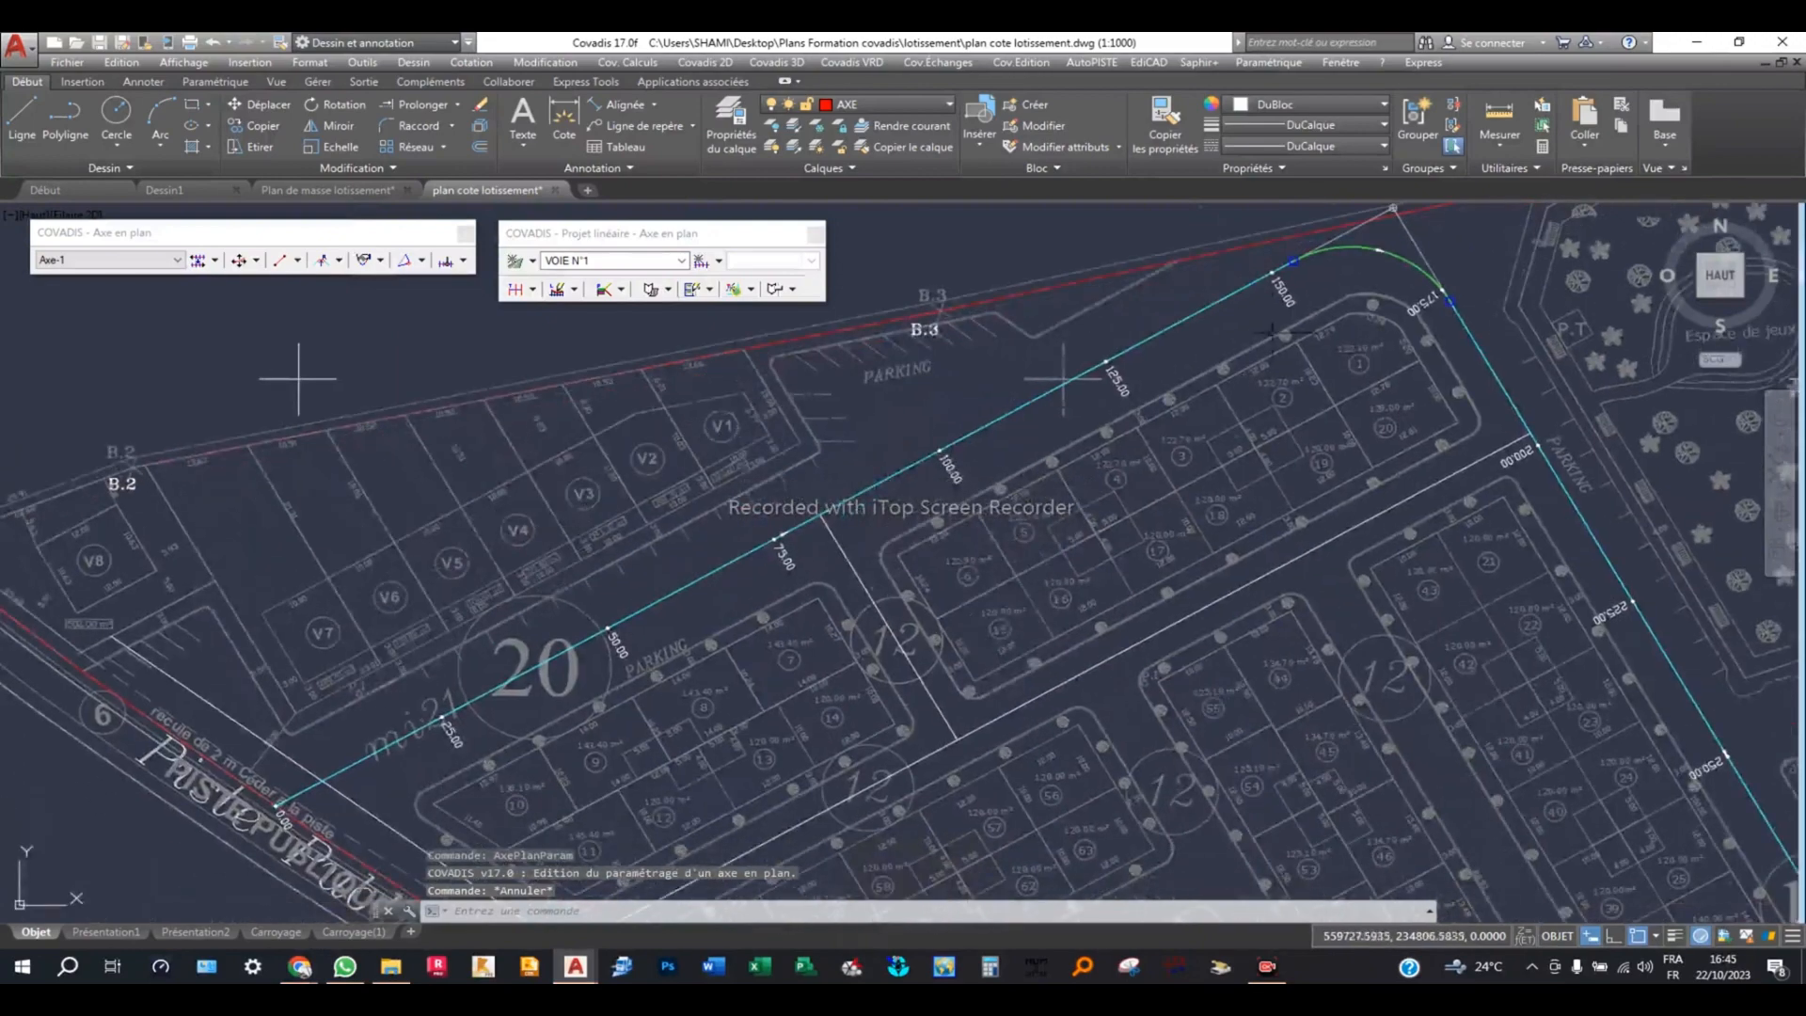
pyautogui.moveTo(420, 749); pyautogui.dragTo(664, 599, button='middle')
pyautogui.scroll(1, 422, 667)
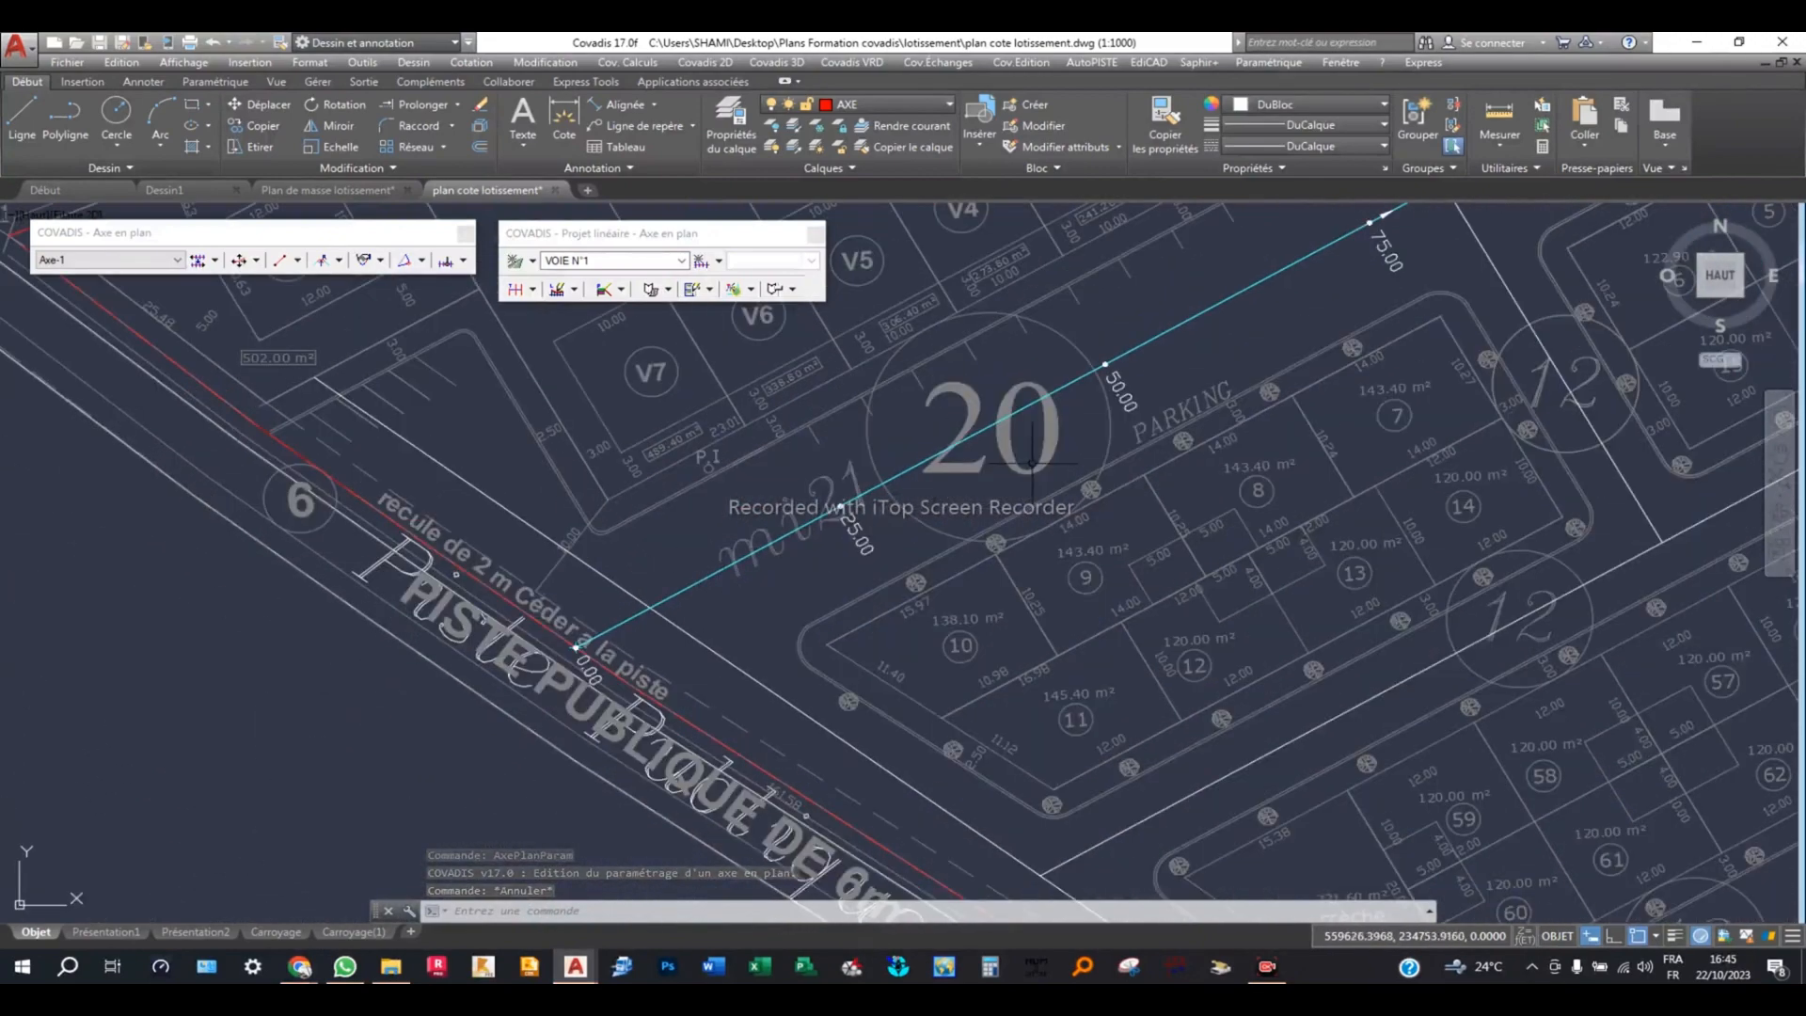
pyautogui.moveTo(1125, 412); pyautogui.dragTo(873, 555, button='middle')
pyautogui.moveTo(1181, 358); pyautogui.dragTo(964, 512, button='middle')
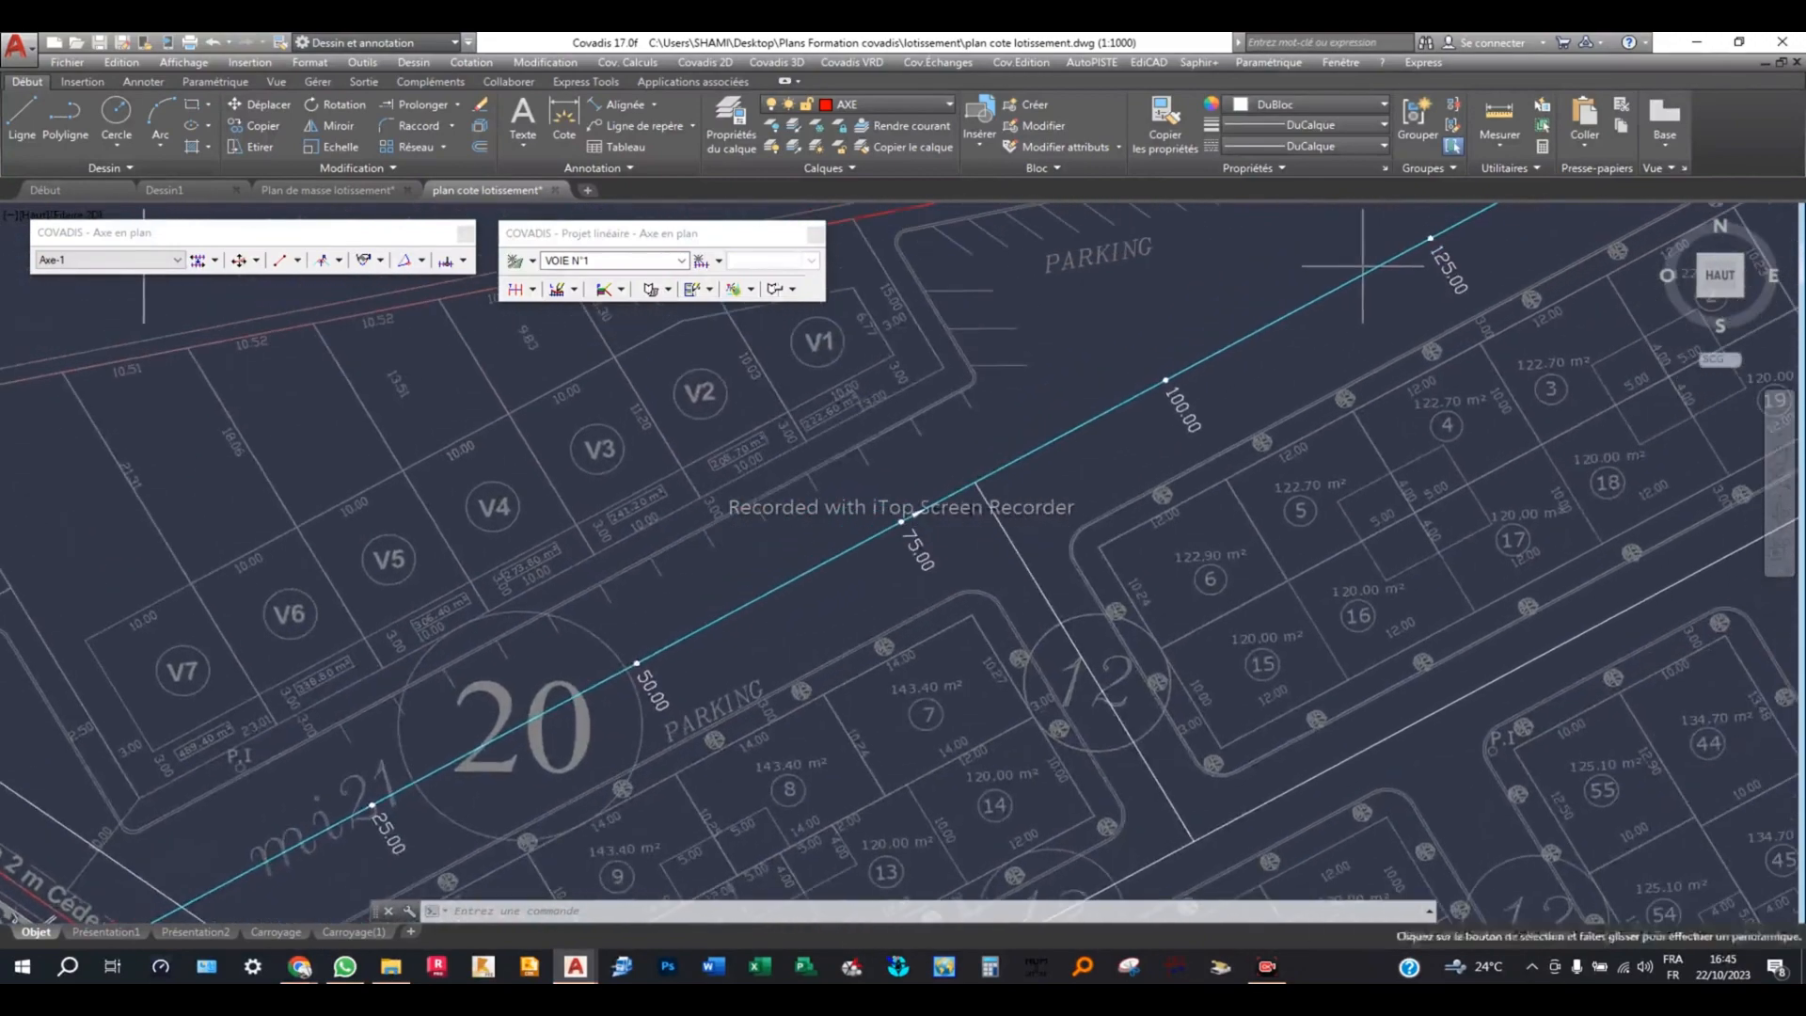
pyautogui.scroll(-5, 1137, 430)
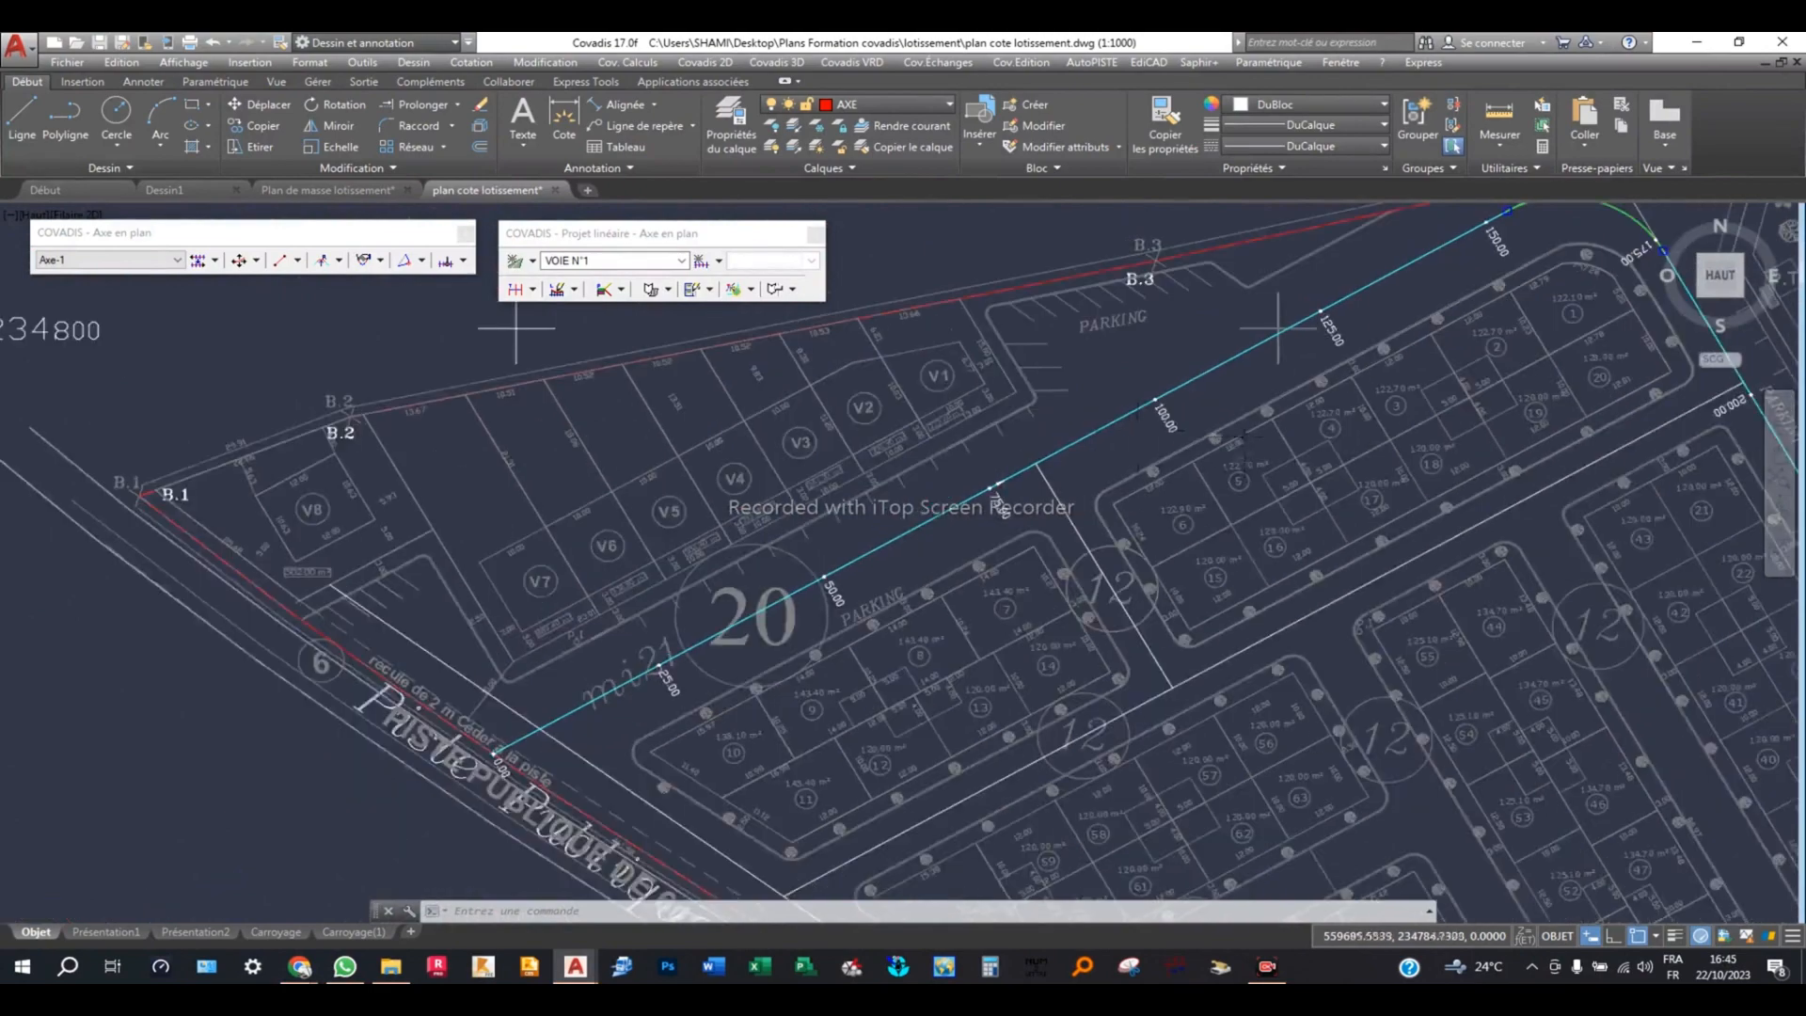
pyautogui.scroll(2, 874, 554)
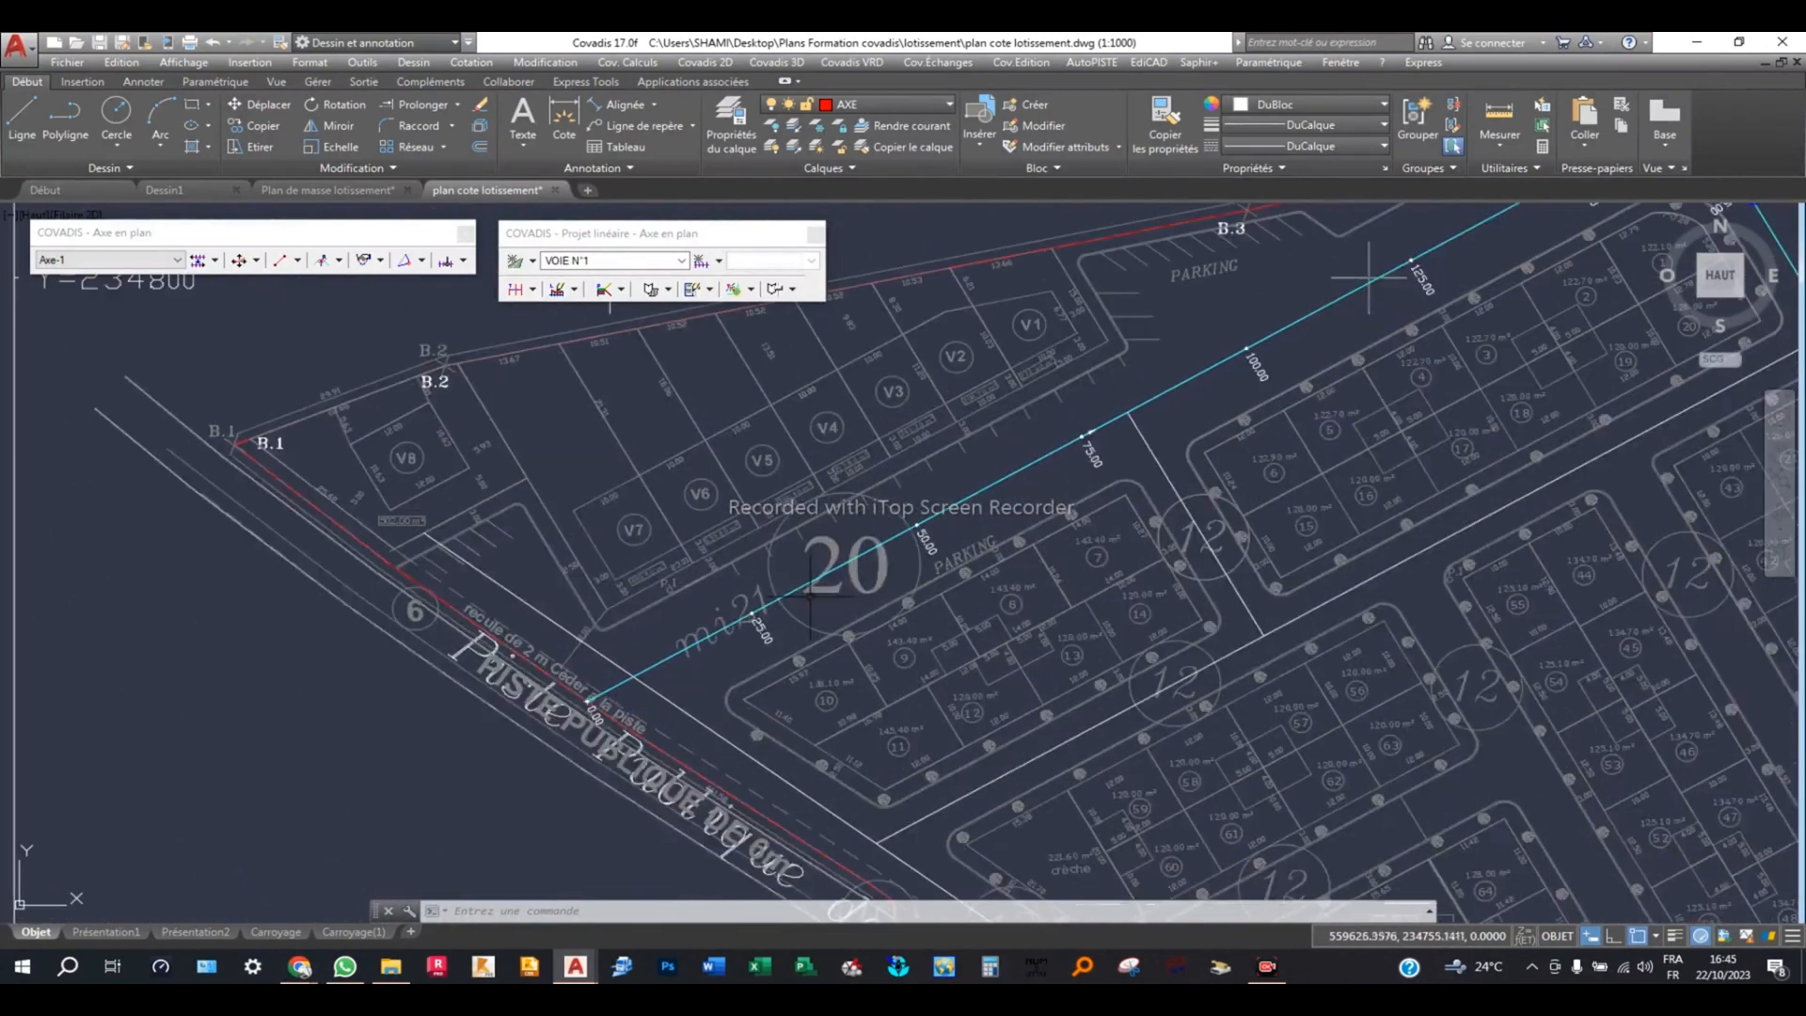
pyautogui.scroll(2, 611, 710)
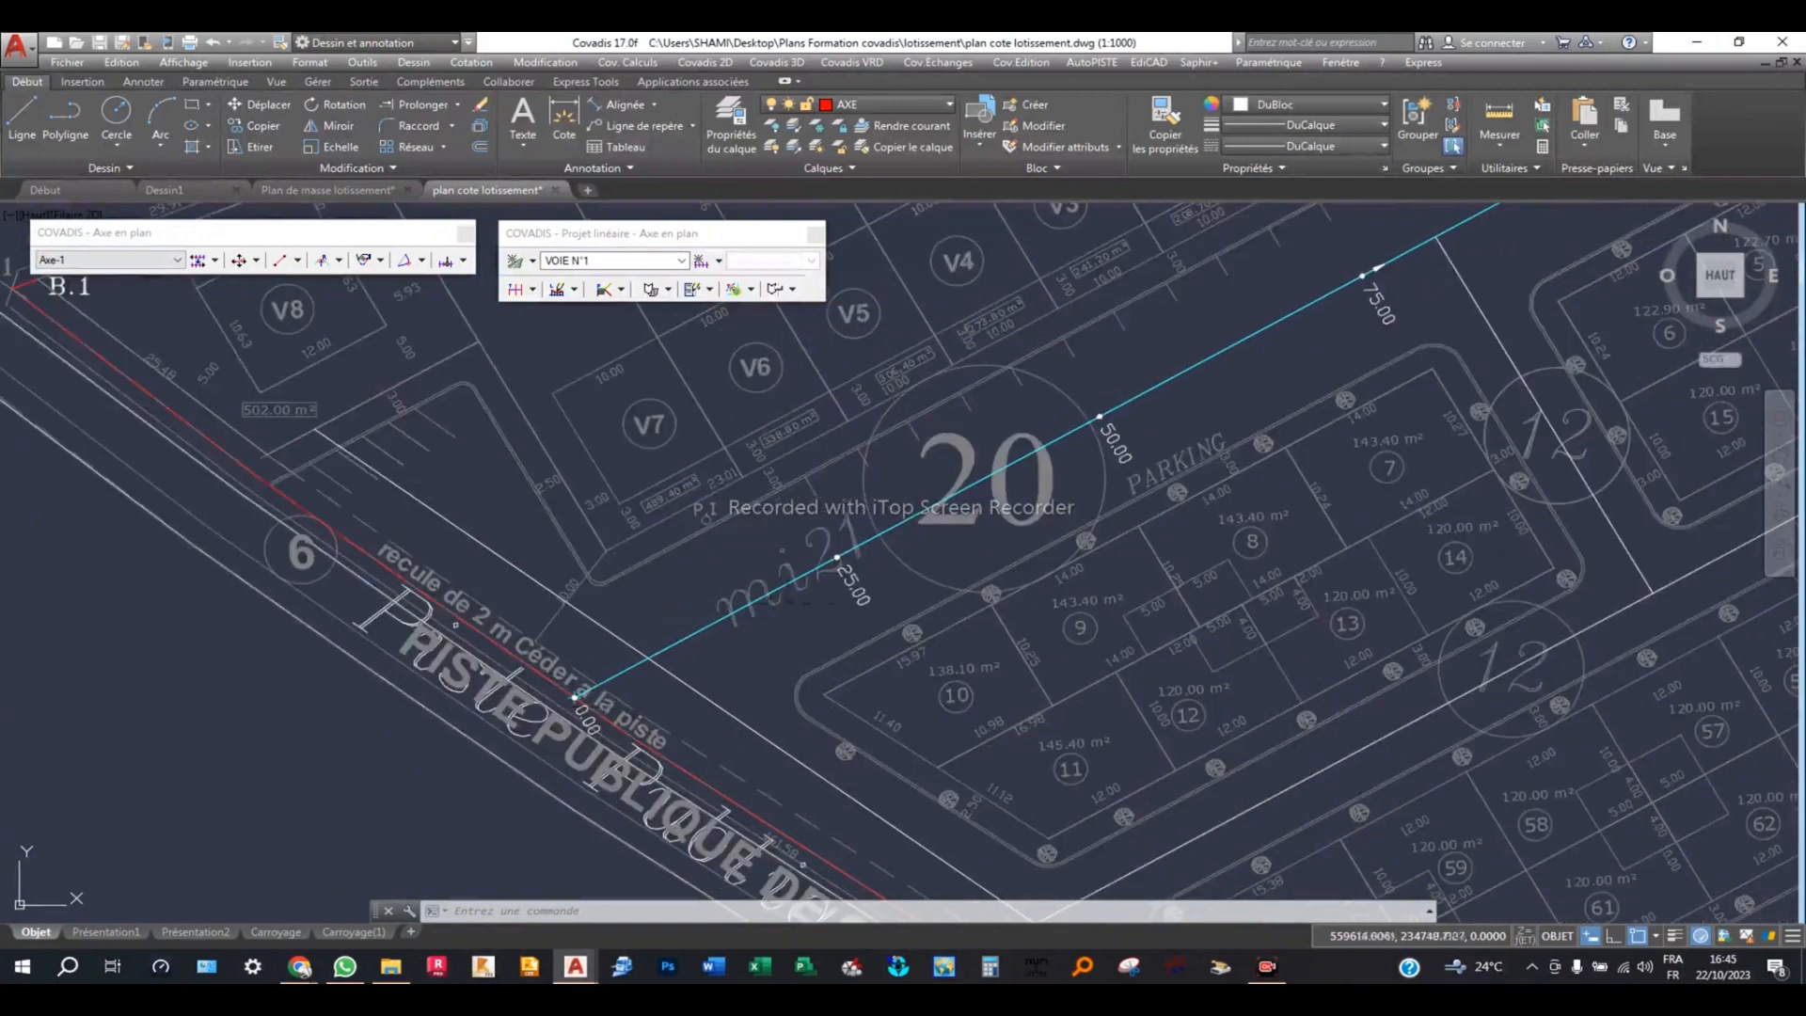
pyautogui.scroll(-2, 1011, 542)
pyautogui.moveTo(1217, 415); pyautogui.dragTo(939, 593, button='middle')
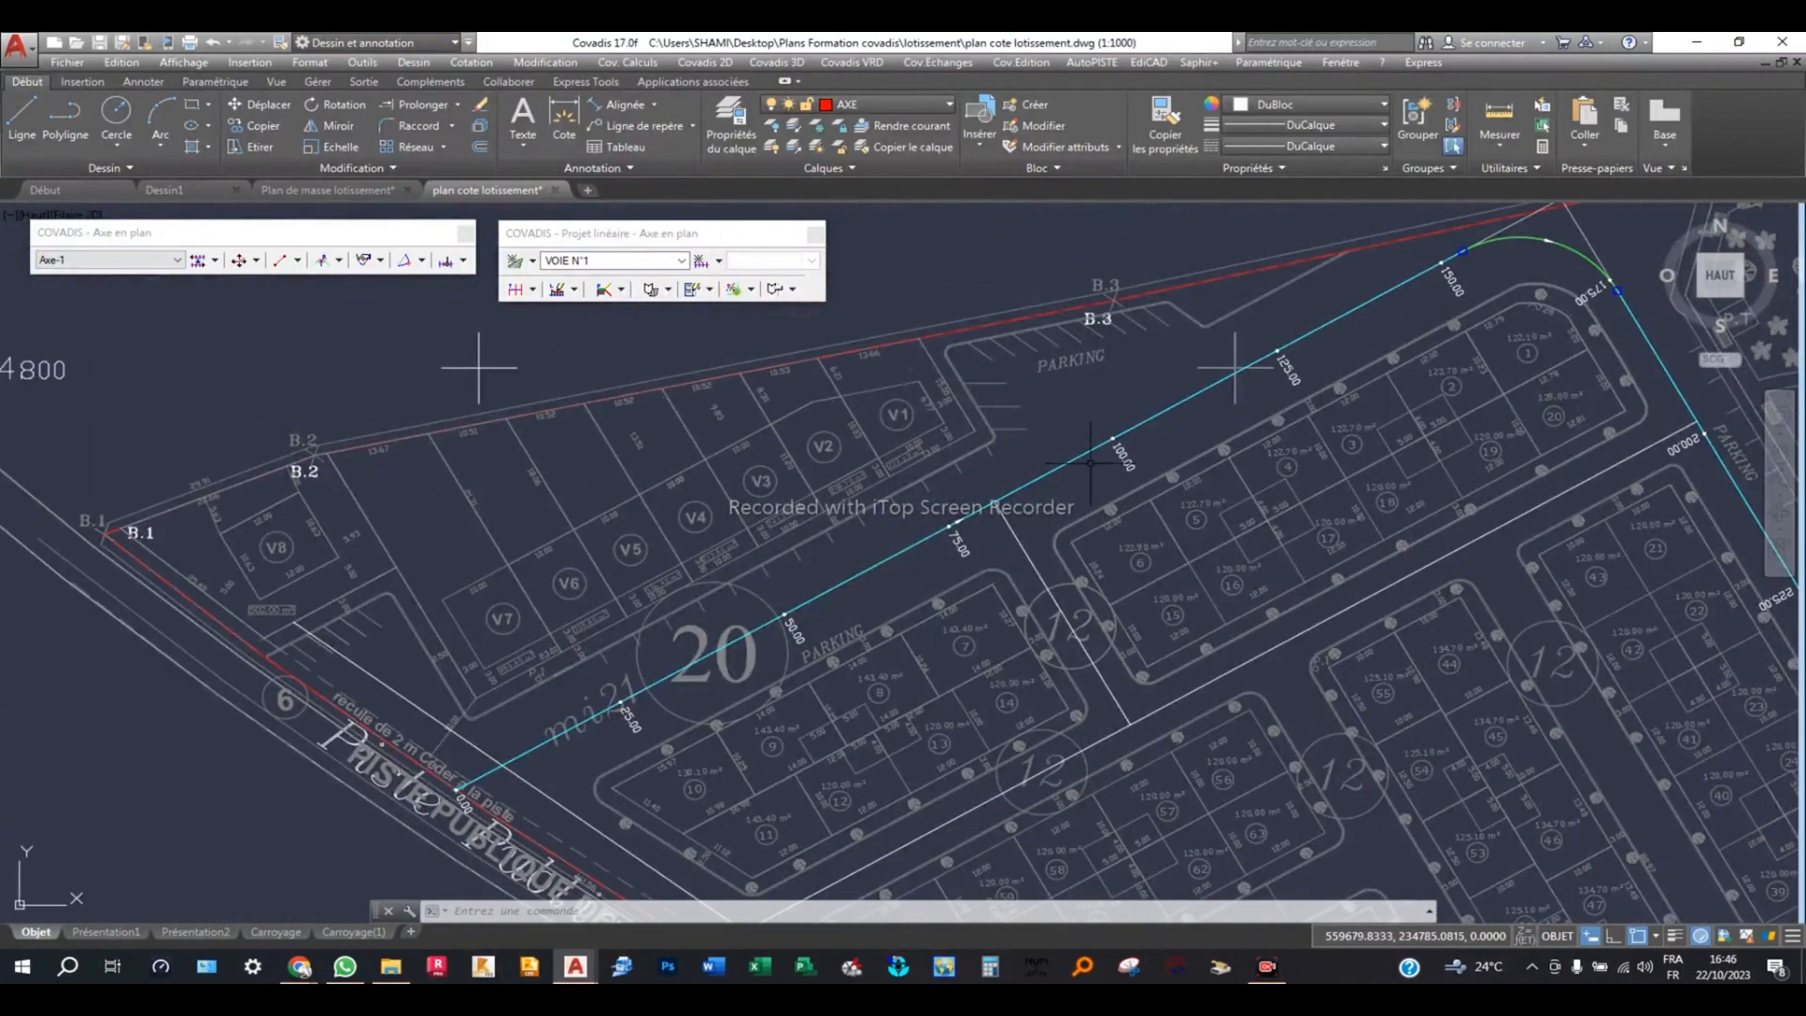
pyautogui.moveTo(1216, 417); pyautogui.dragTo(1106, 472, button='middle')
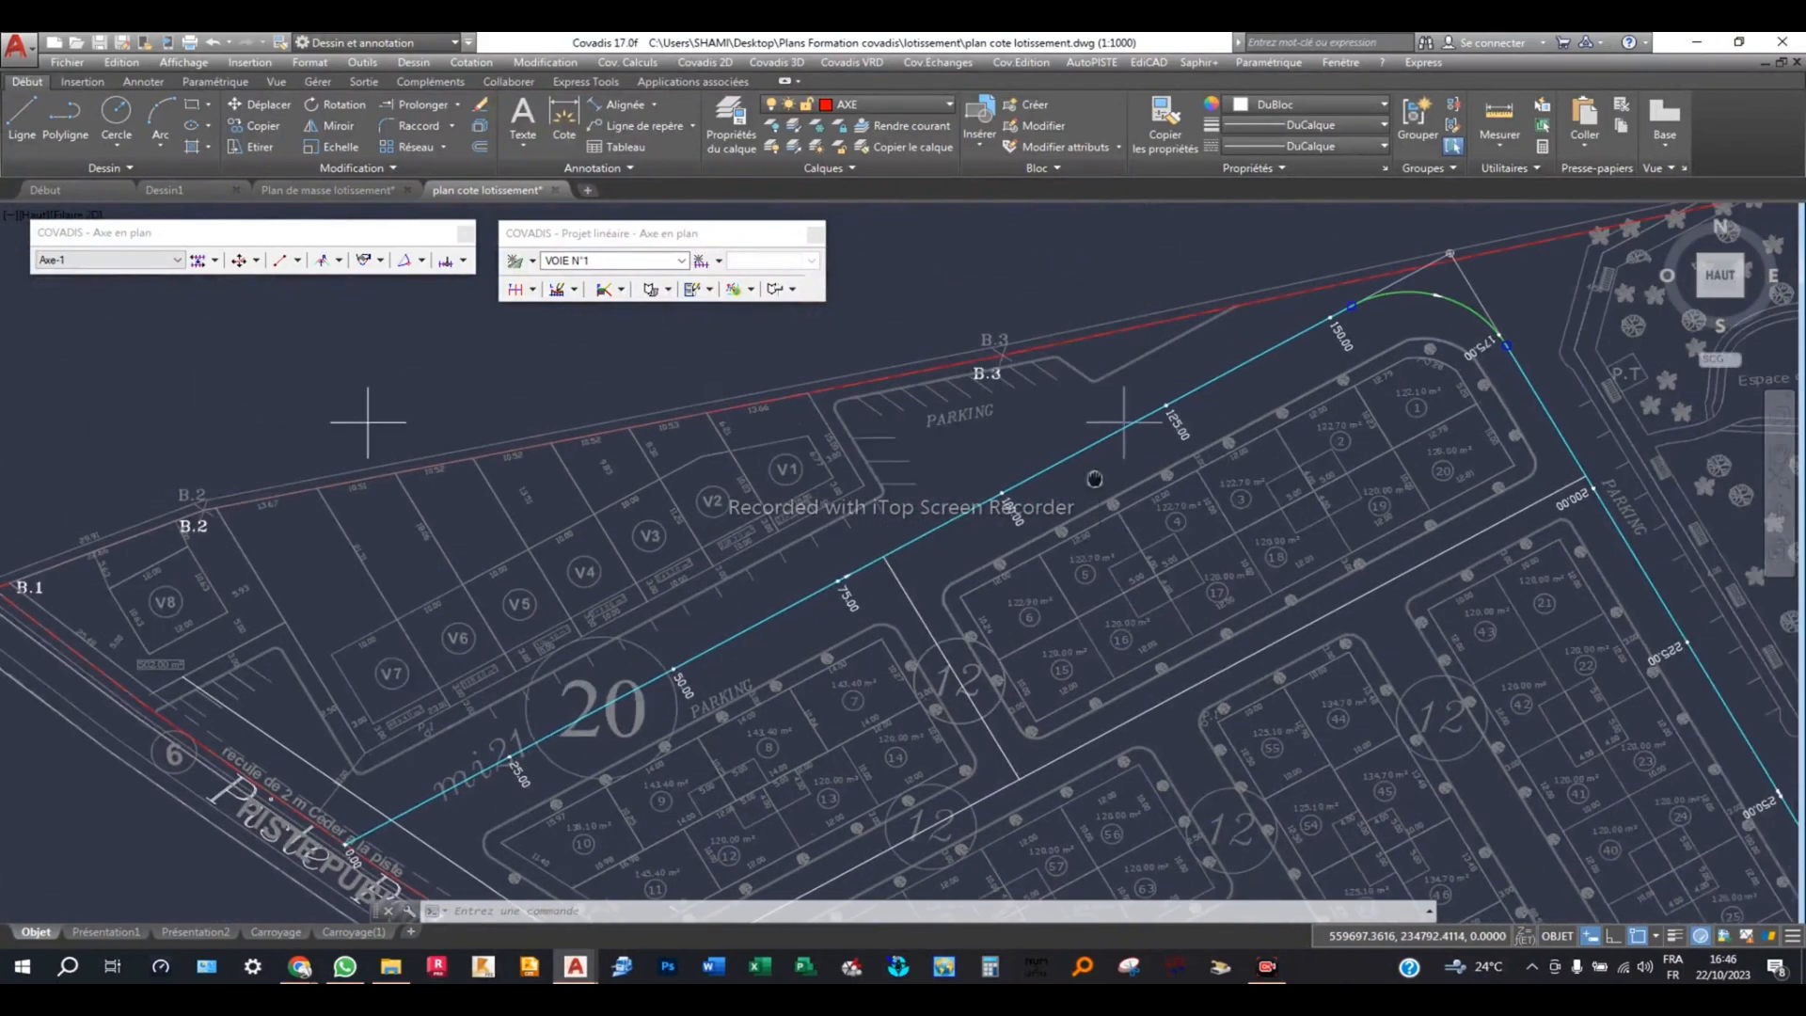
# Set the interval between chainages on Axe-1 to 50 m.
pyautogui.doubleClick(1436, 296)
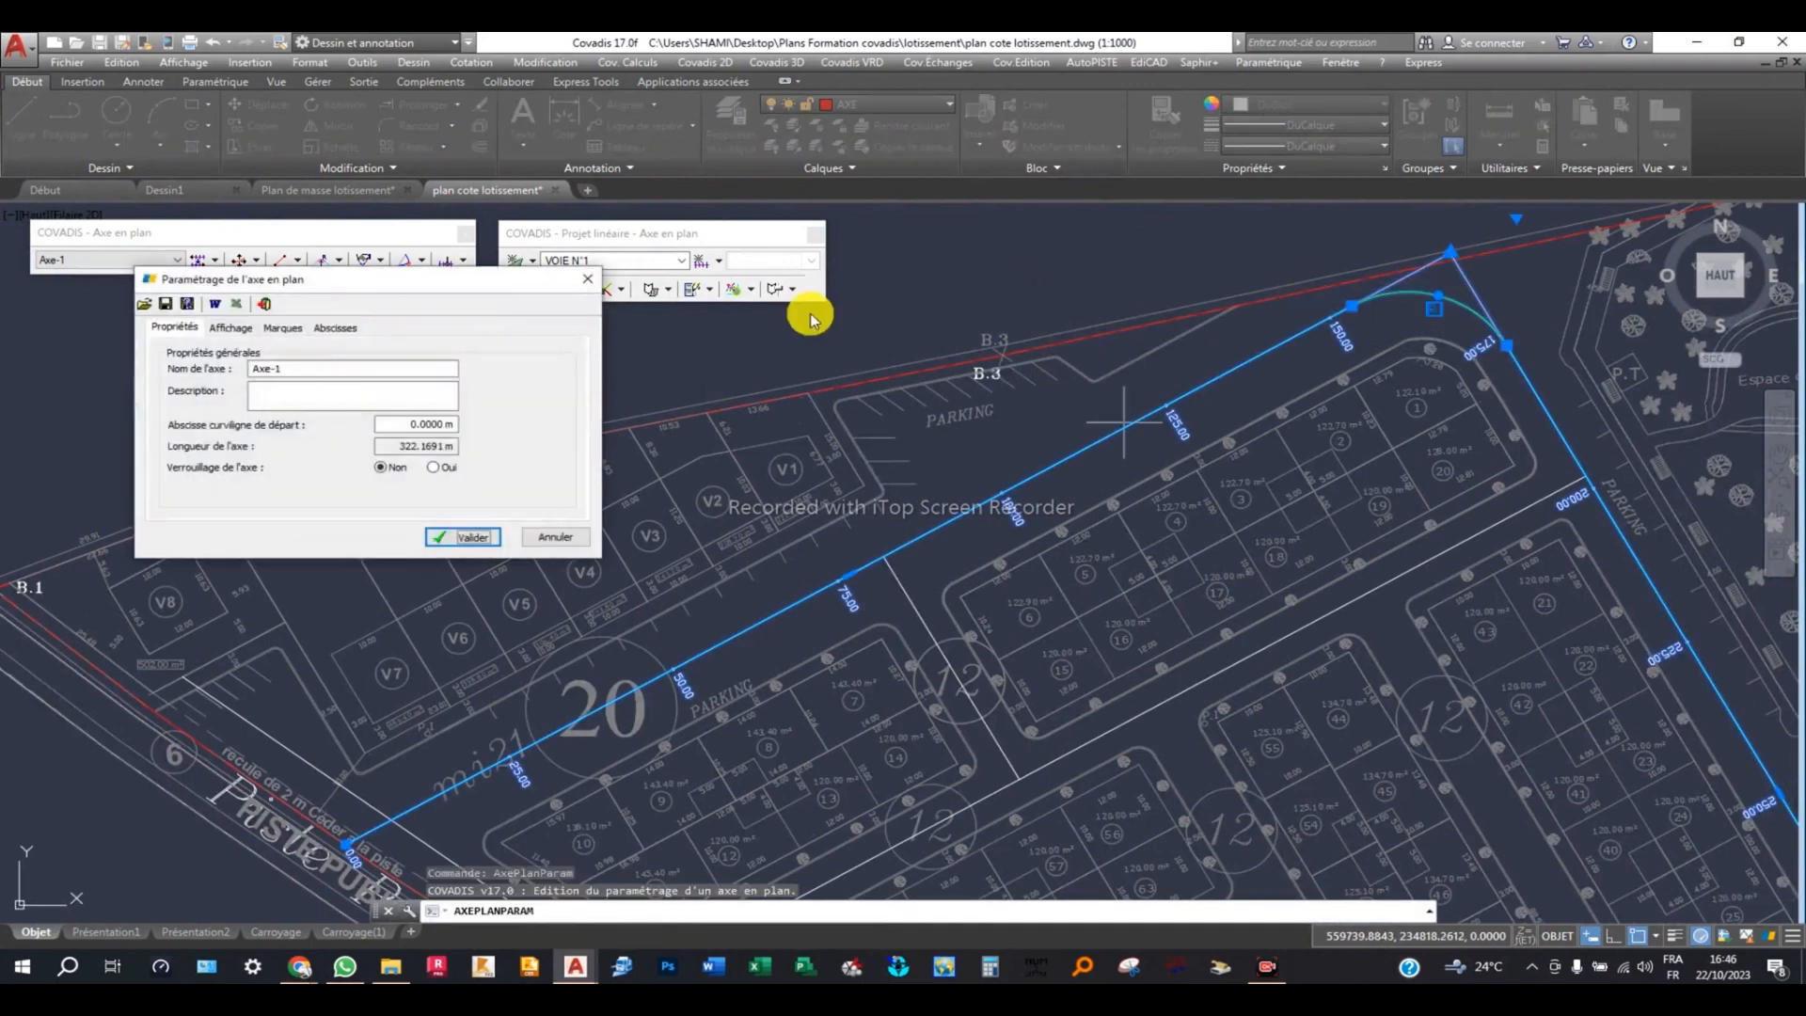
pyautogui.click(246, 327)
pyautogui.click(286, 327)
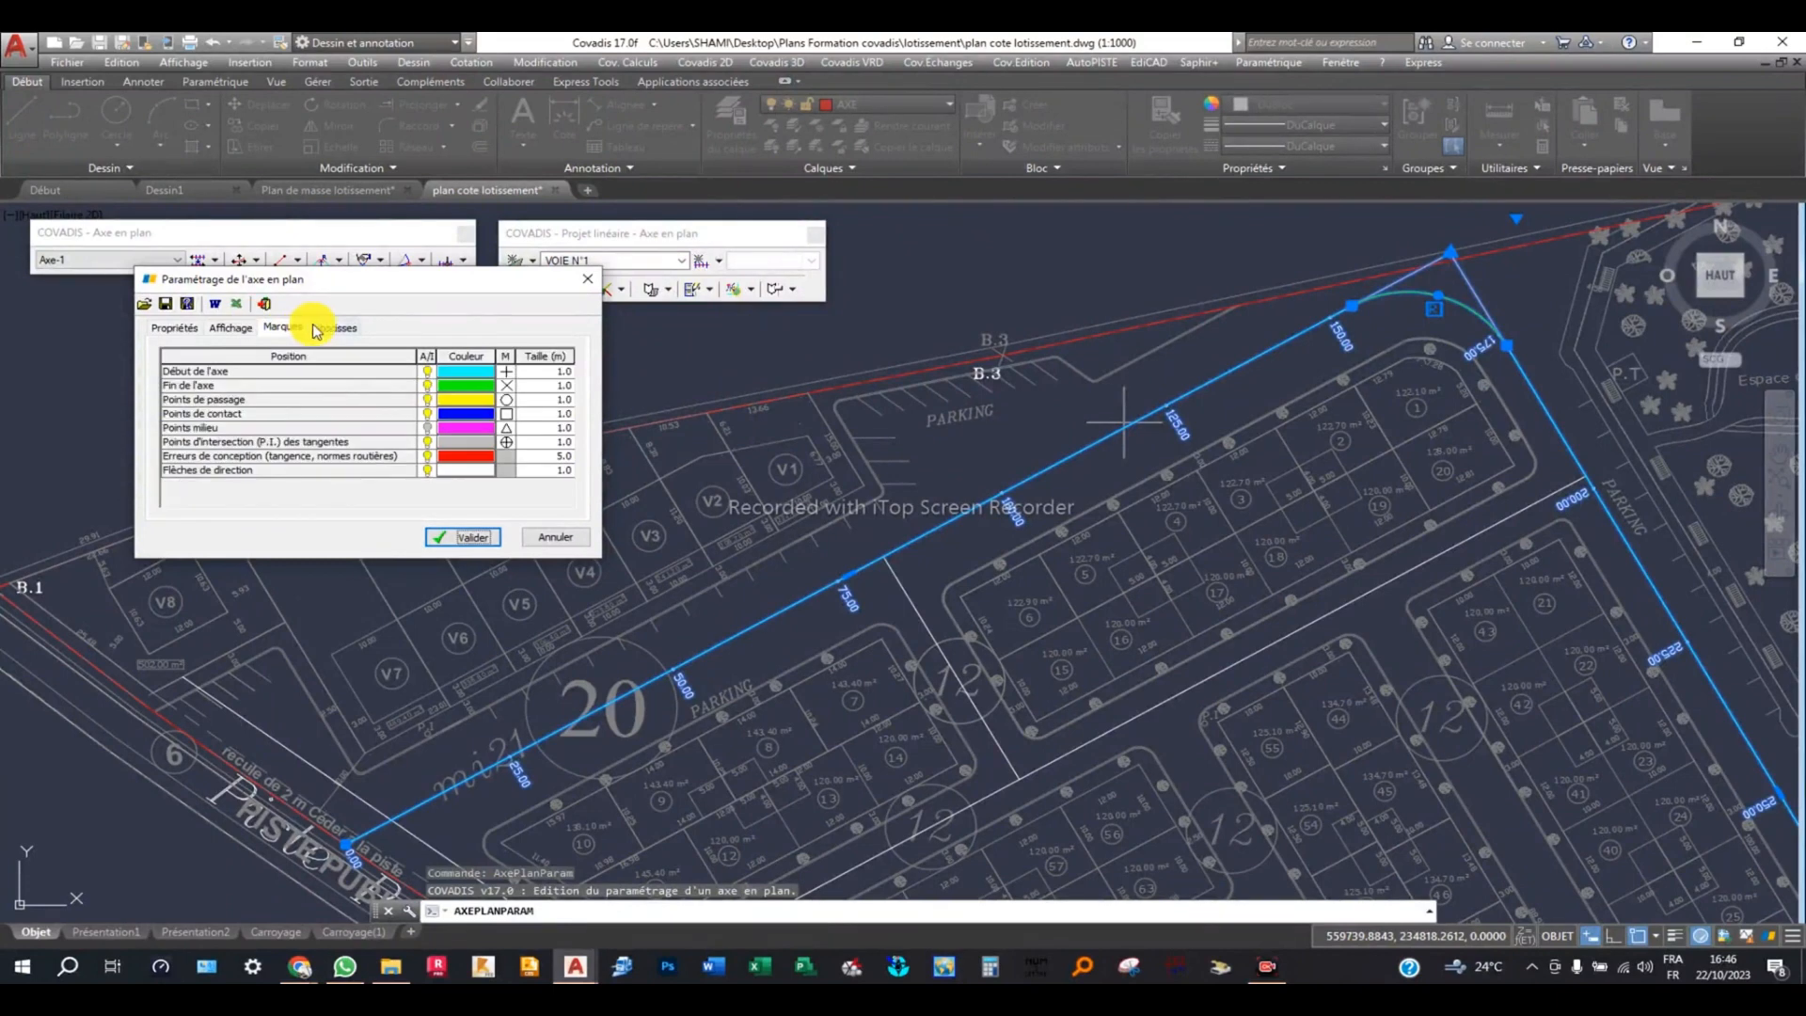
pyautogui.click(320, 328)
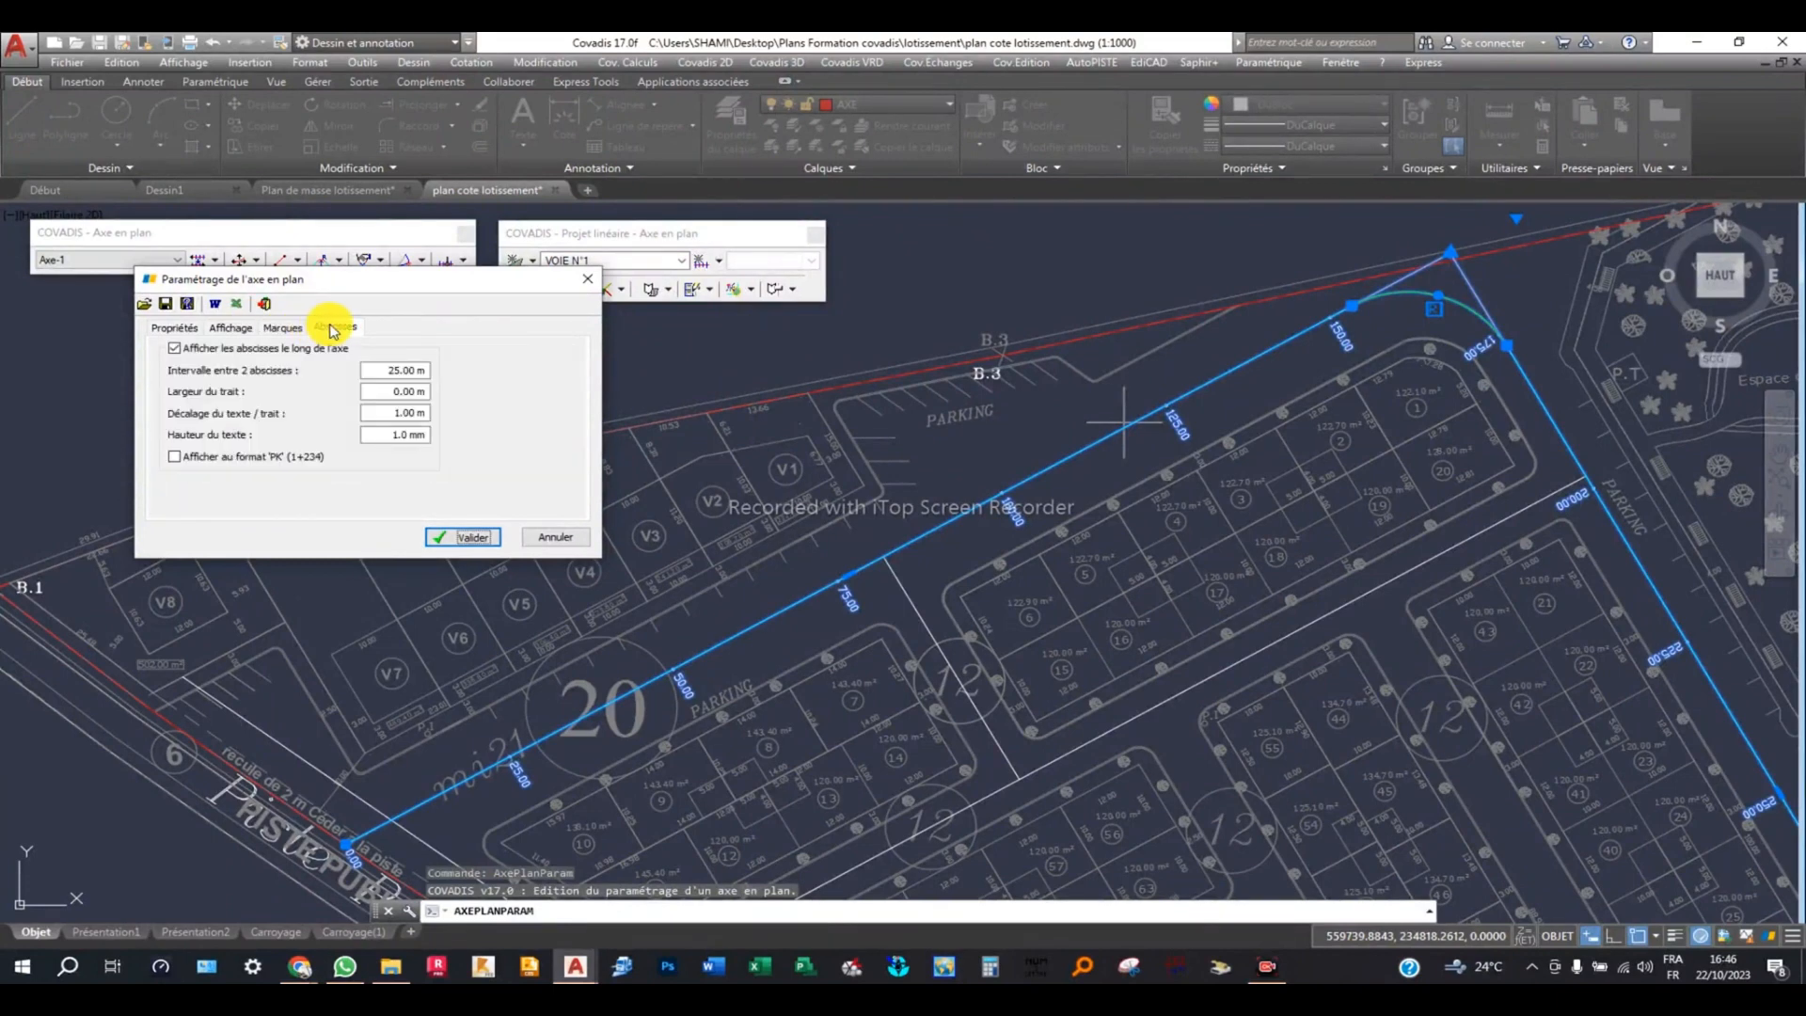
pyautogui.doubleClick(376, 370)
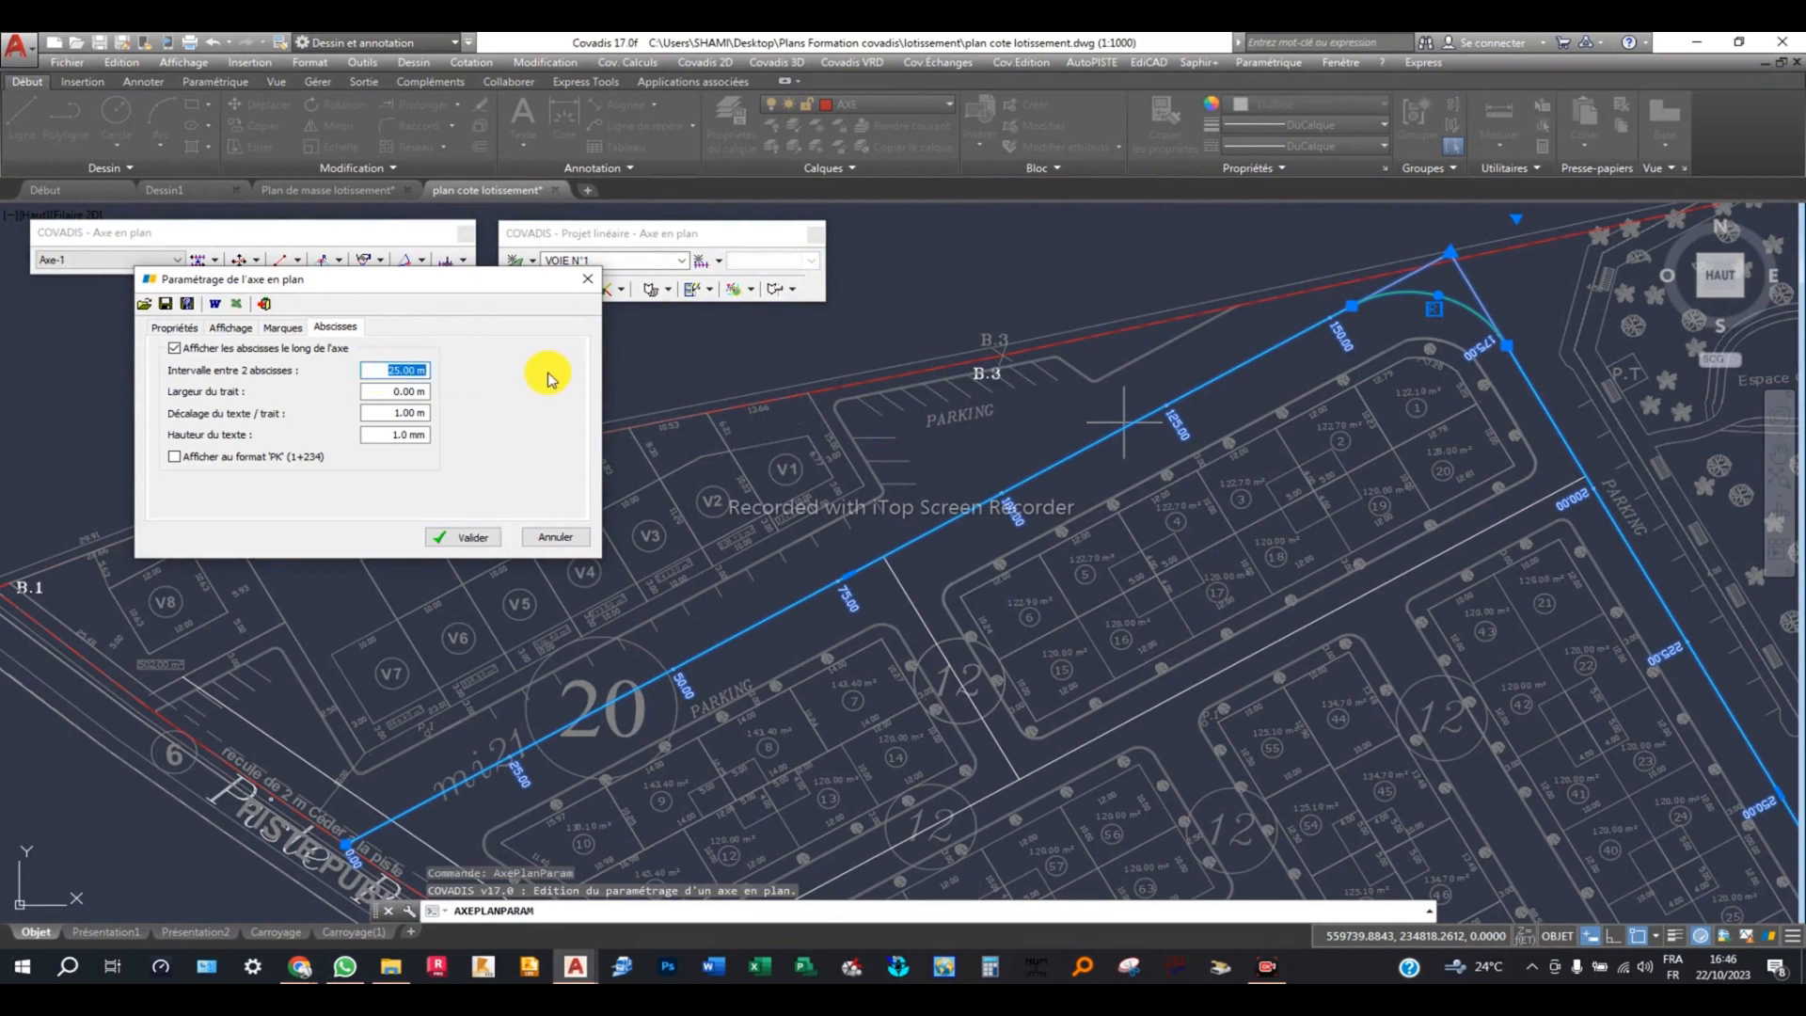
pyautogui.write('50')
pyautogui.click(486, 536)
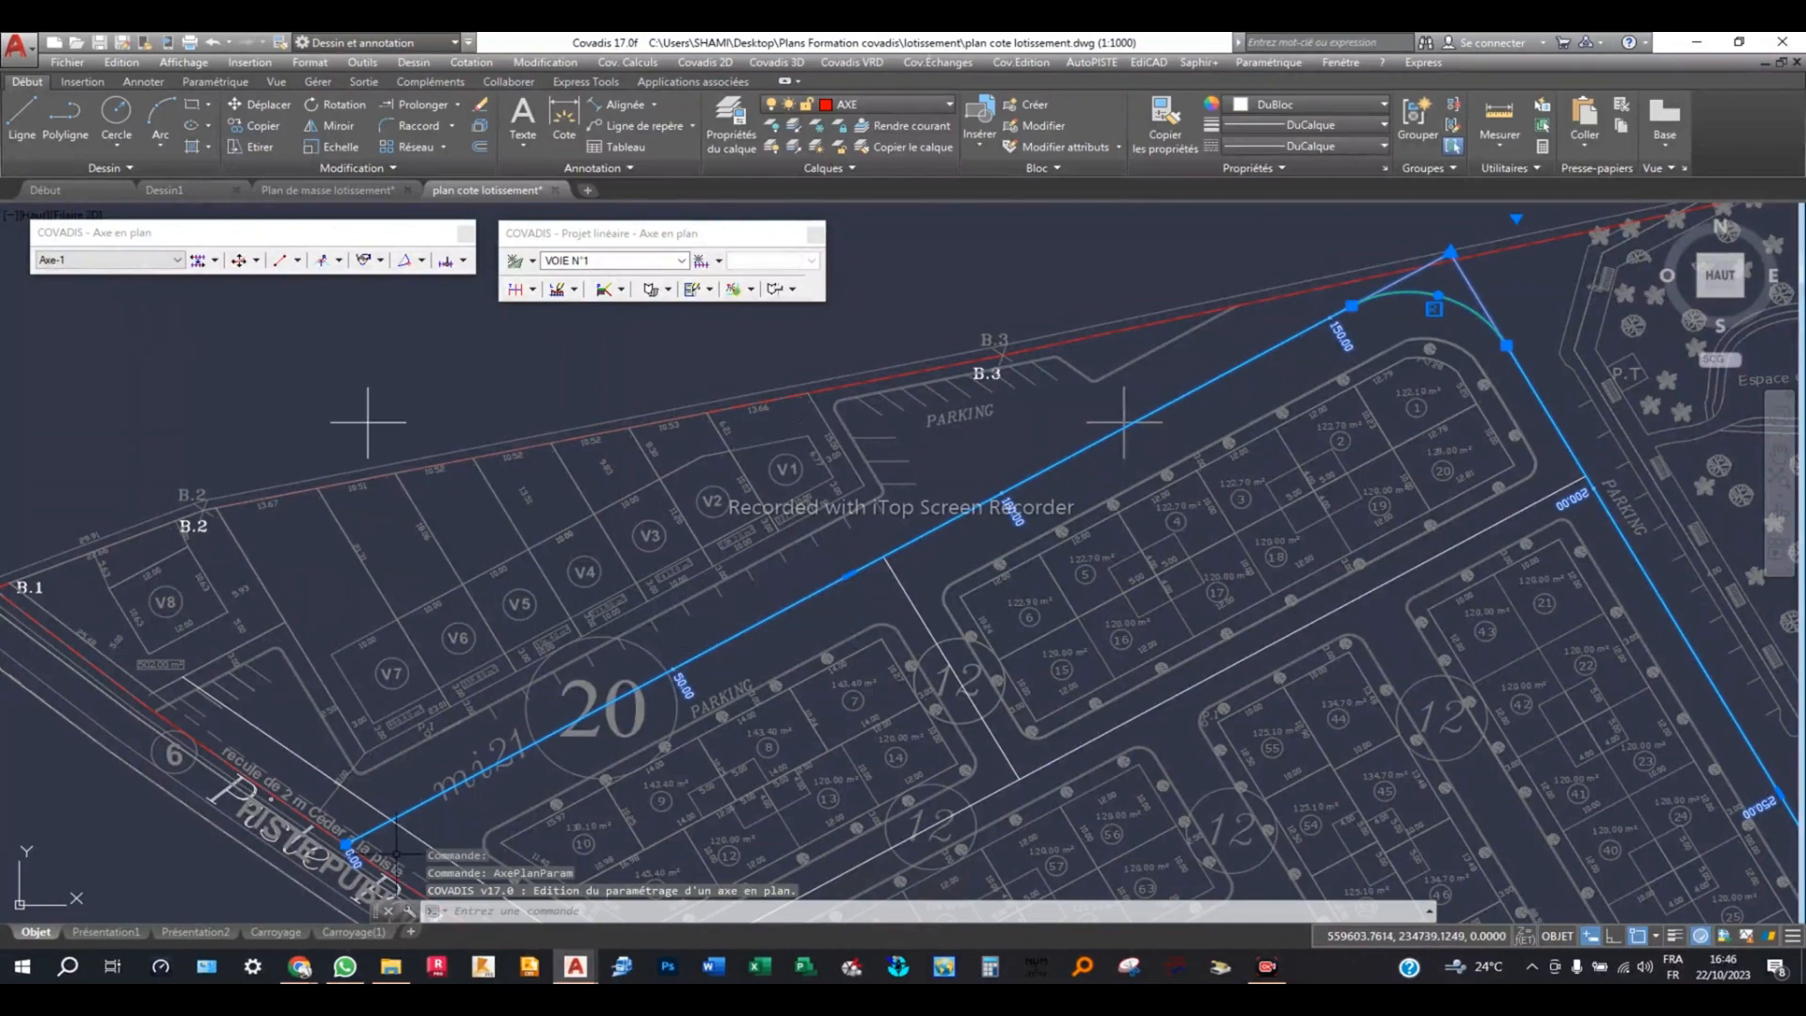
pyautogui.scroll(3, 1124, 422)
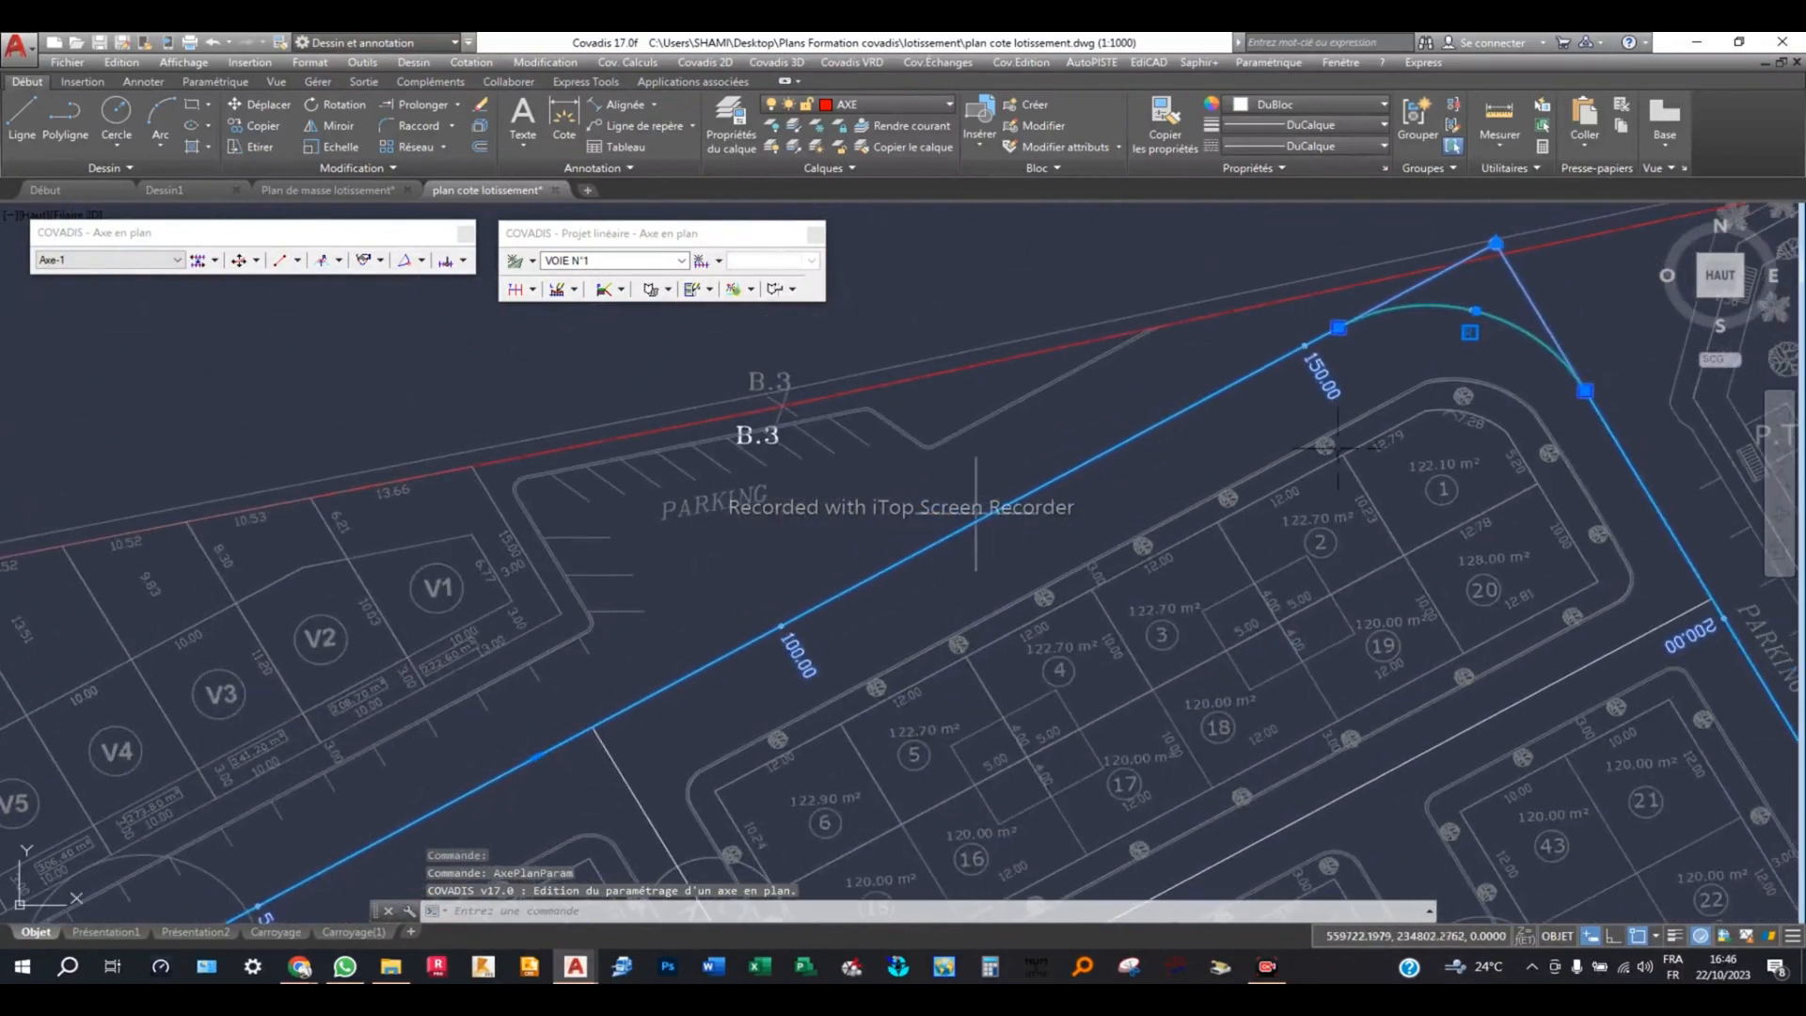
pyautogui.scroll(-2, 1051, 478)
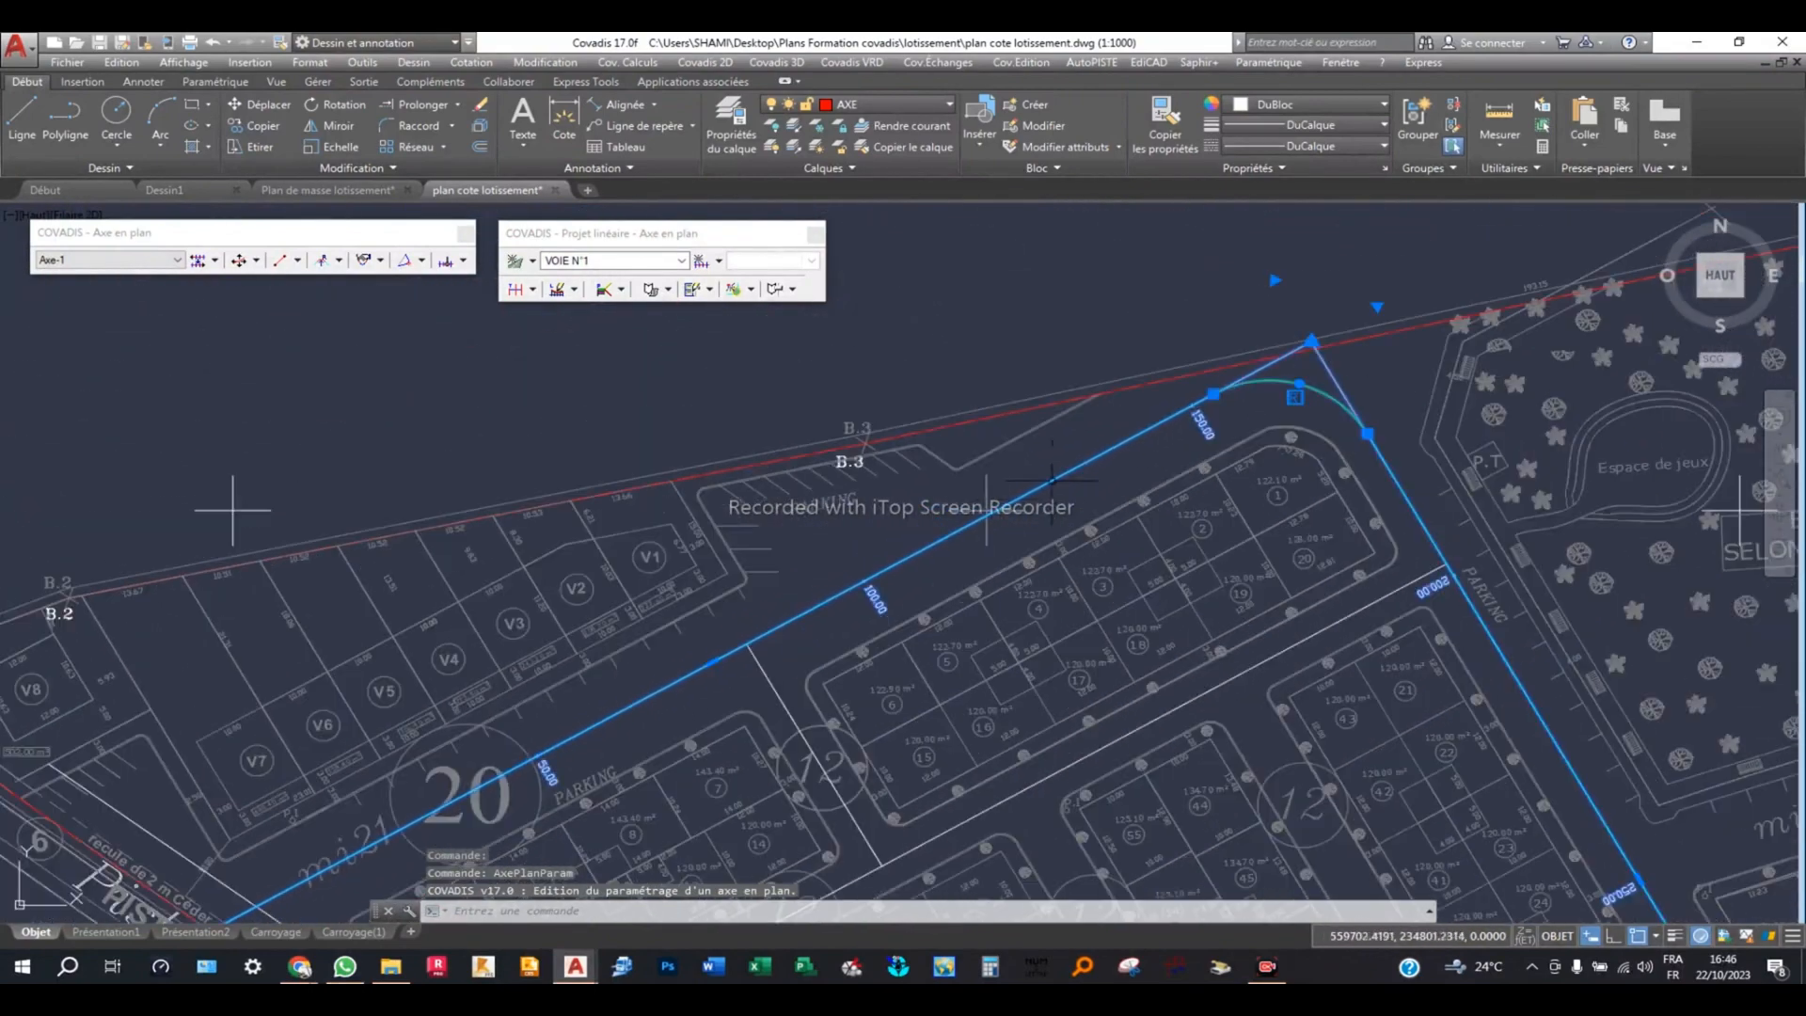
pyautogui.press('Escape')
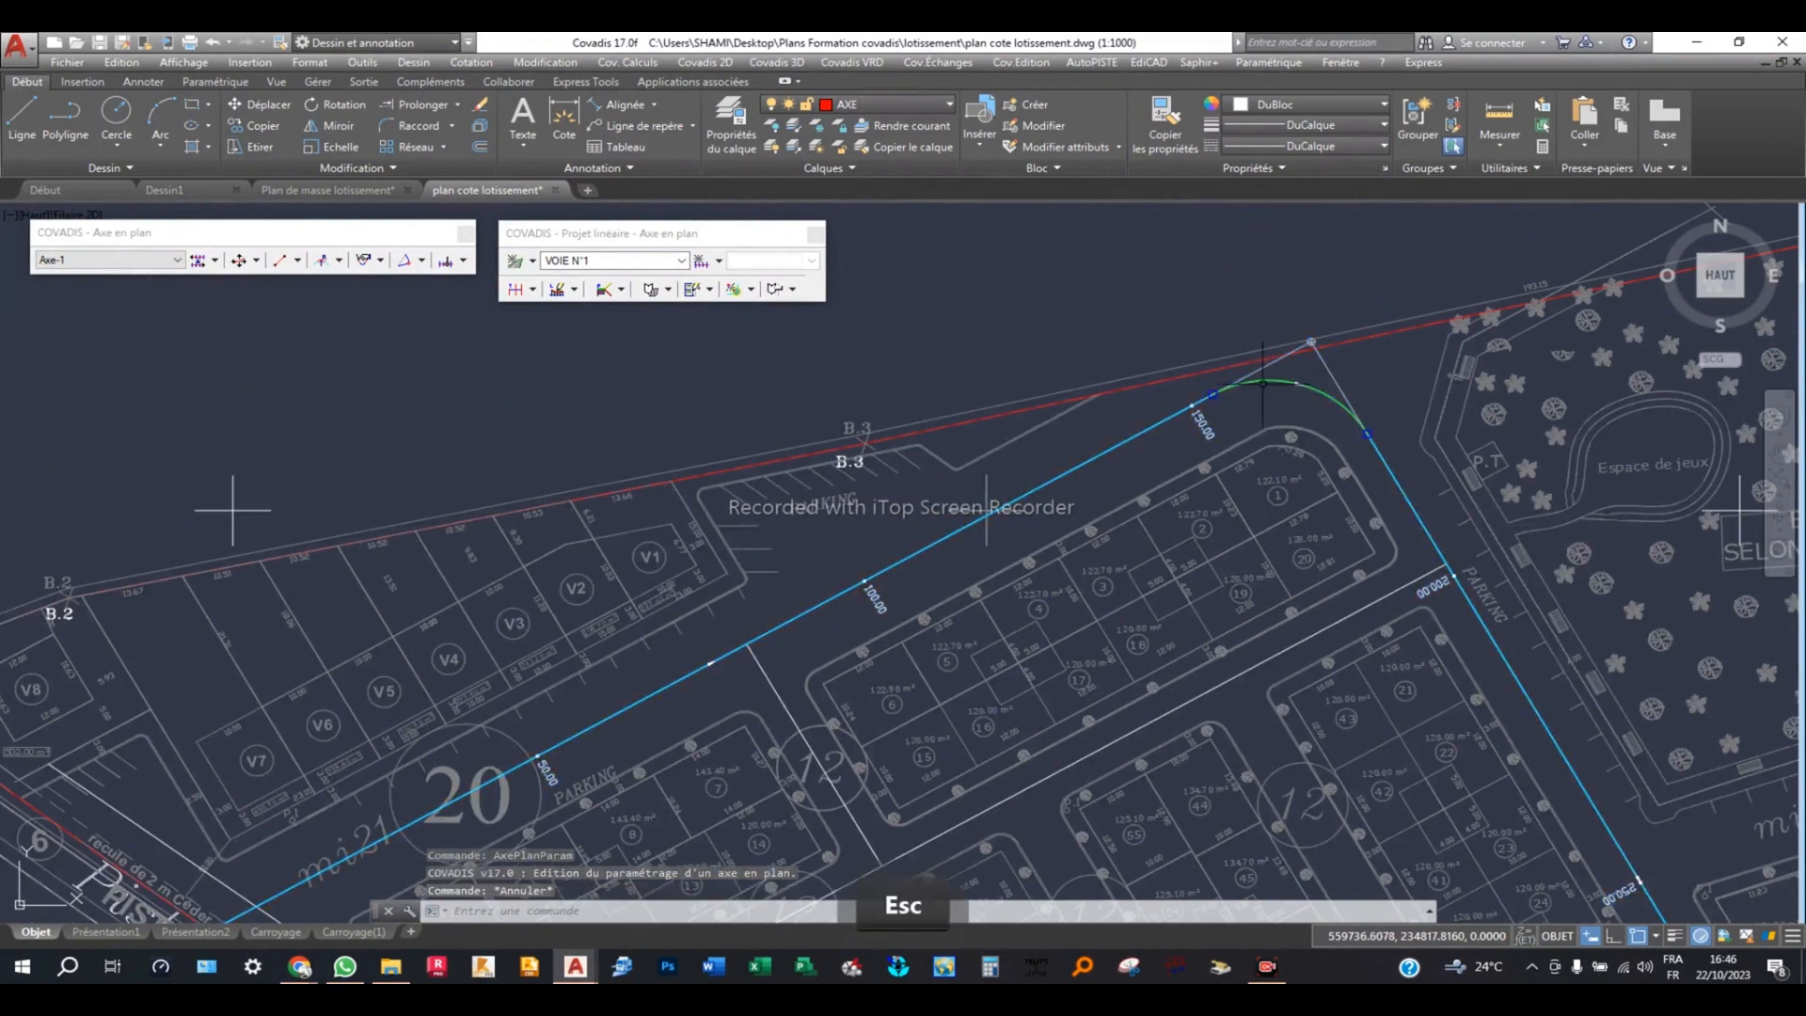
# Turn off the display of chainages along Axe-1 ("Afficher les abscisses le long de l'axe").
pyautogui.doubleClick(1180, 400)
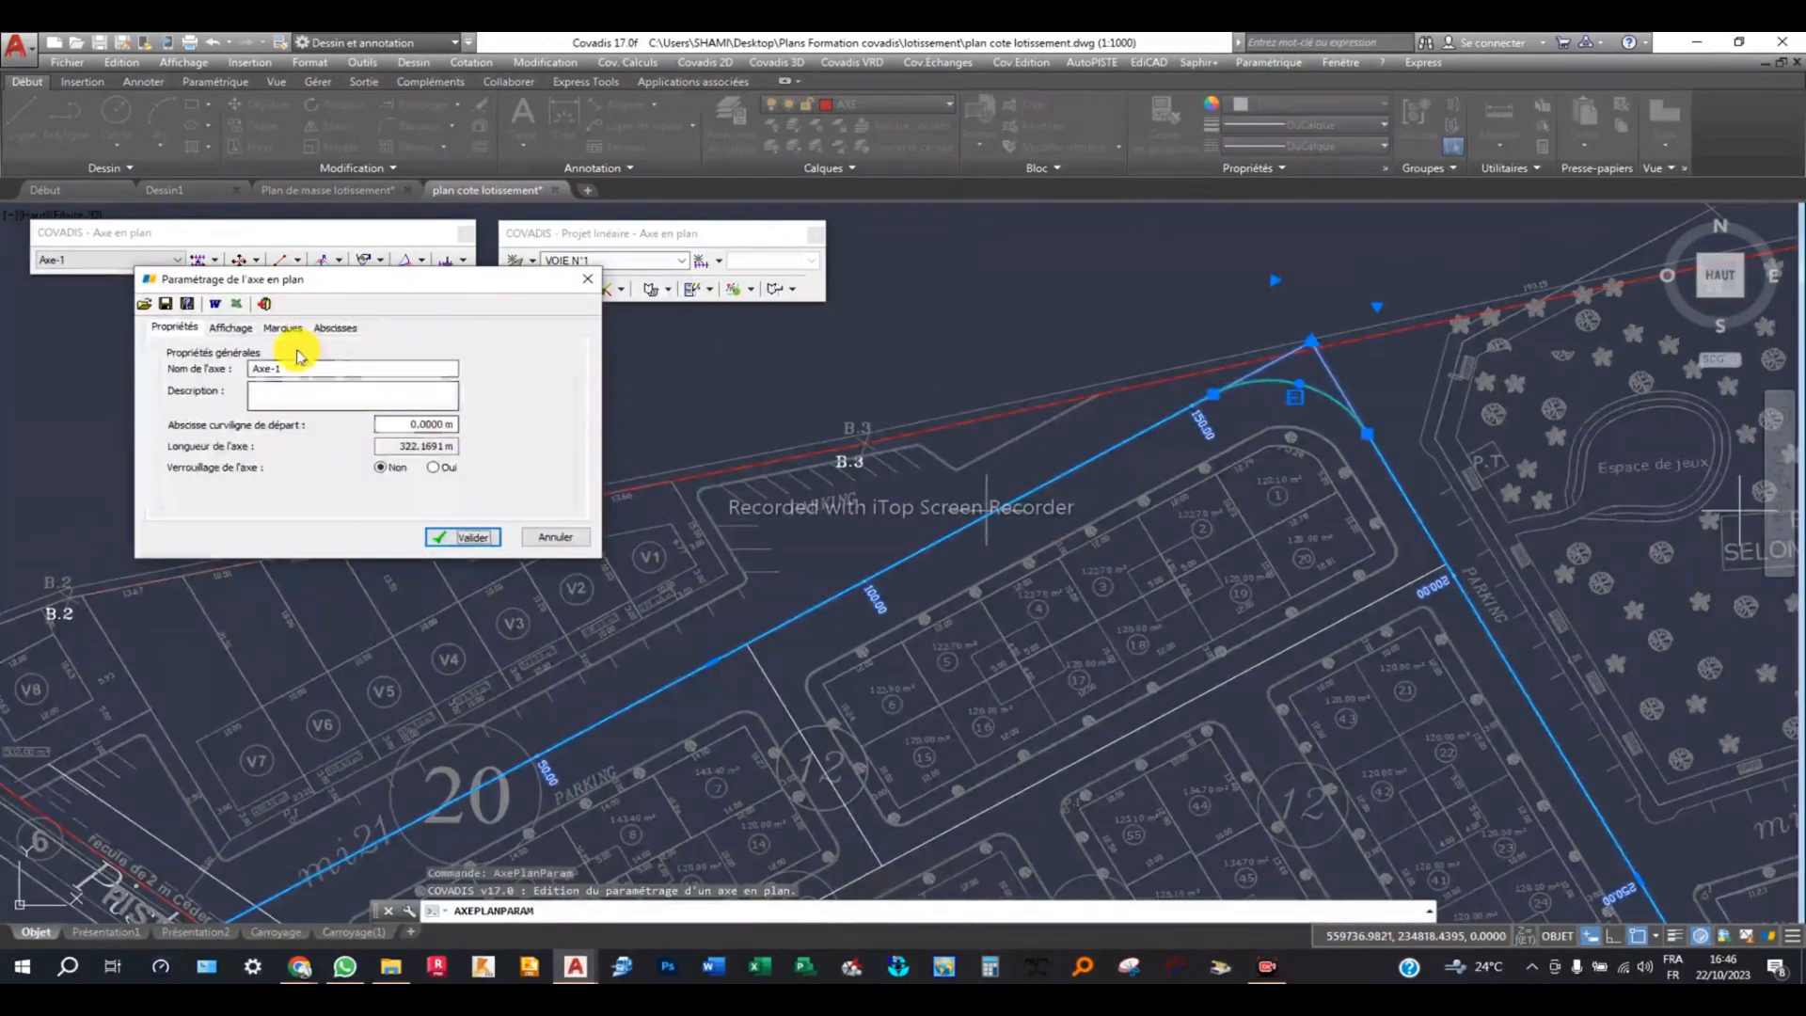
pyautogui.click(335, 326)
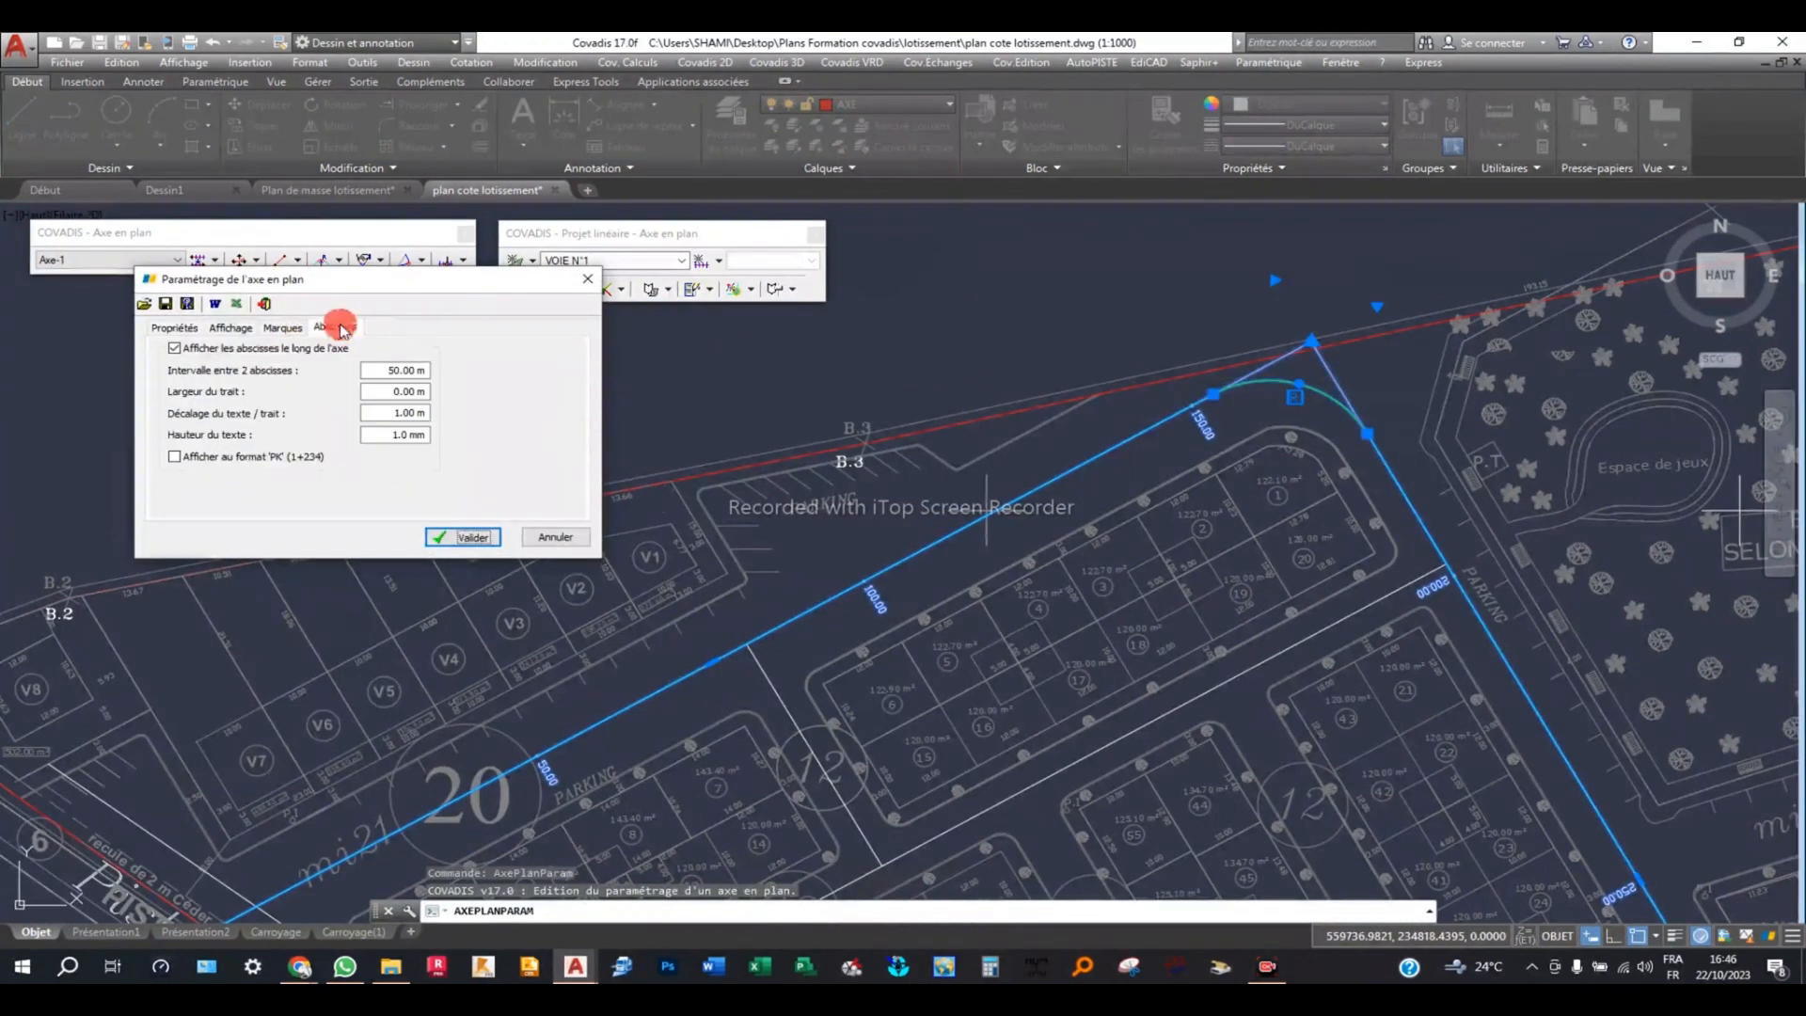
pyautogui.click(201, 346)
pyautogui.click(470, 534)
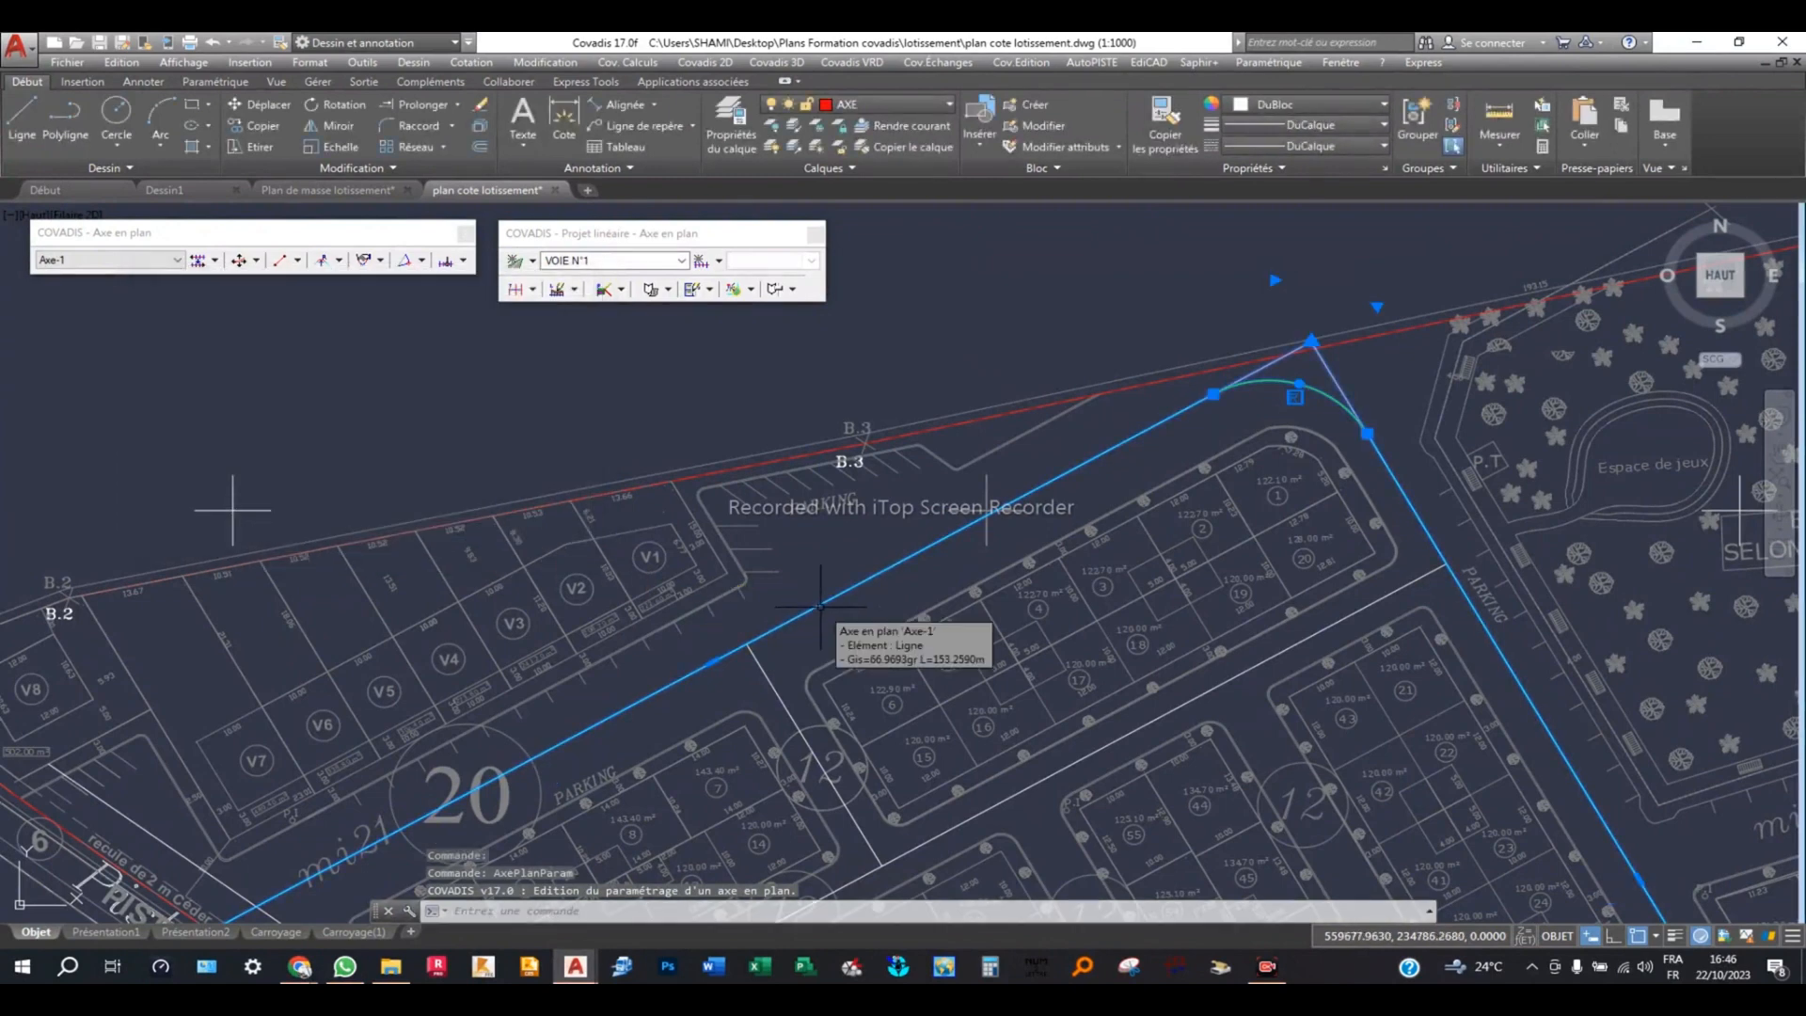
pyautogui.doubleClick(988, 515)
pyautogui.press('Escape')
pyautogui.press('Escape')
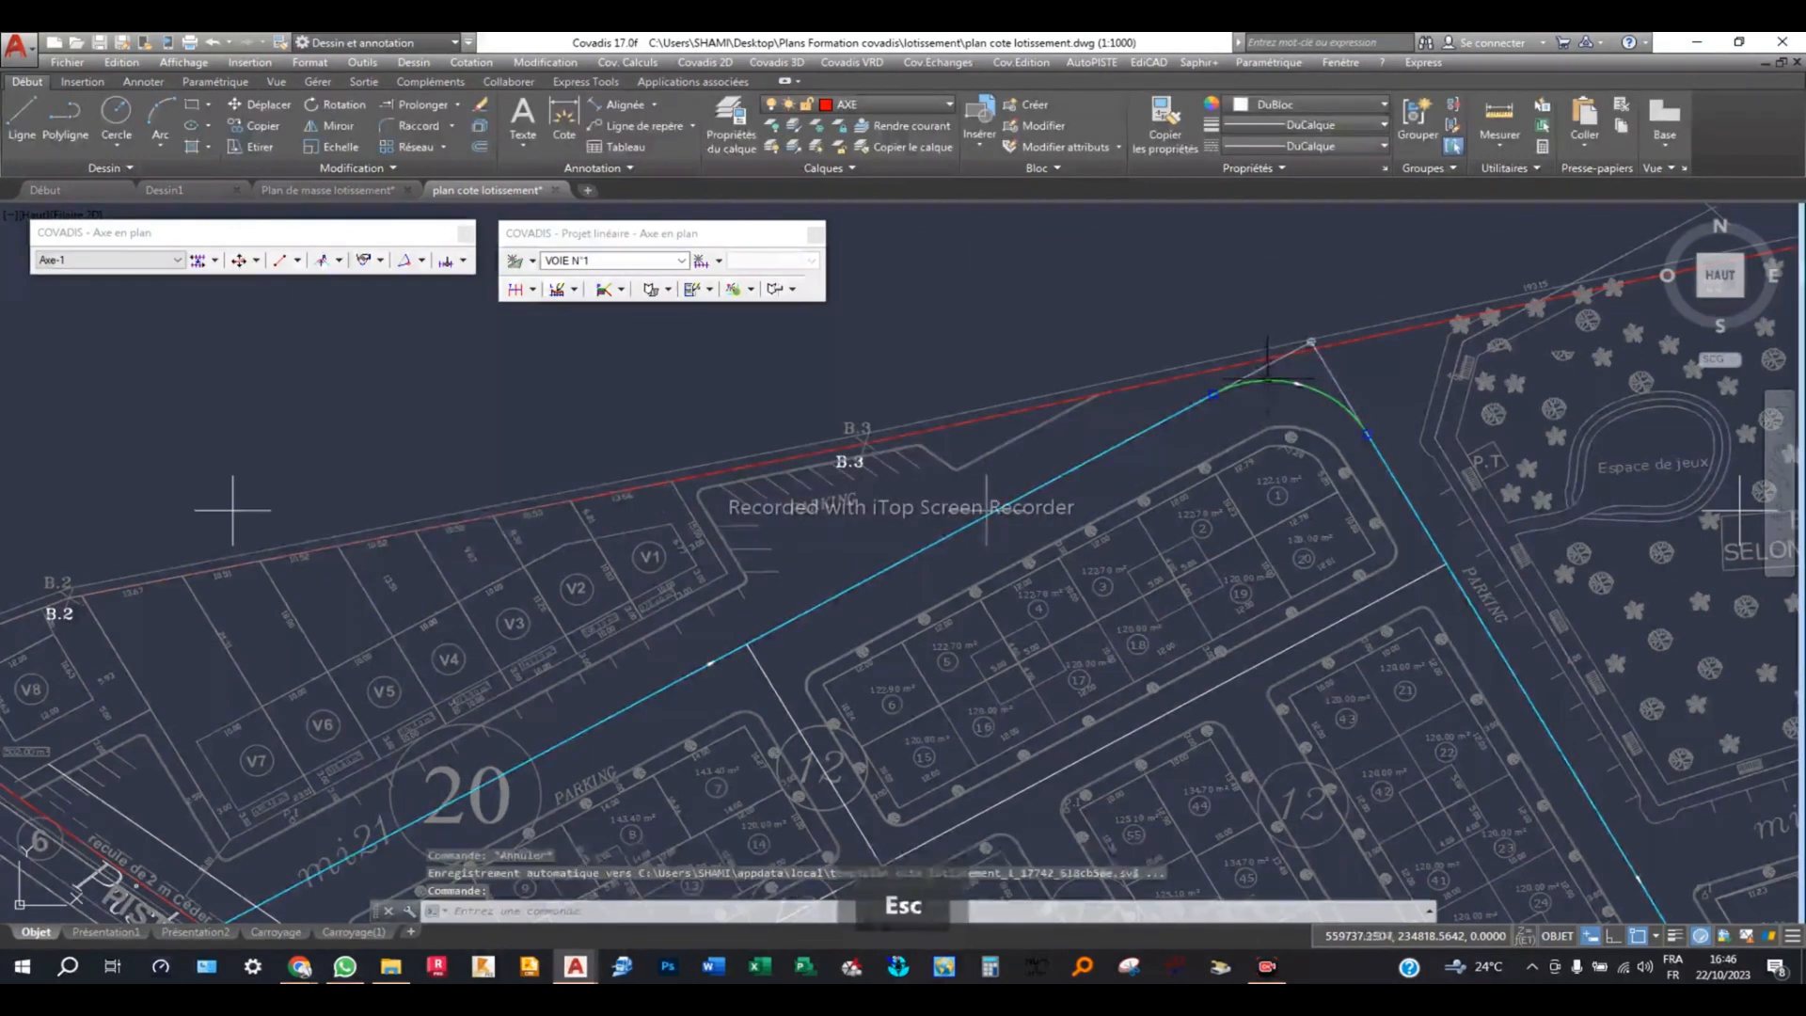
# Turn on the chainages along Axe-1 ("Afficher les abscisses le long de l'axe") with an interval of 25 m.
pyautogui.doubleClick(1070, 451)
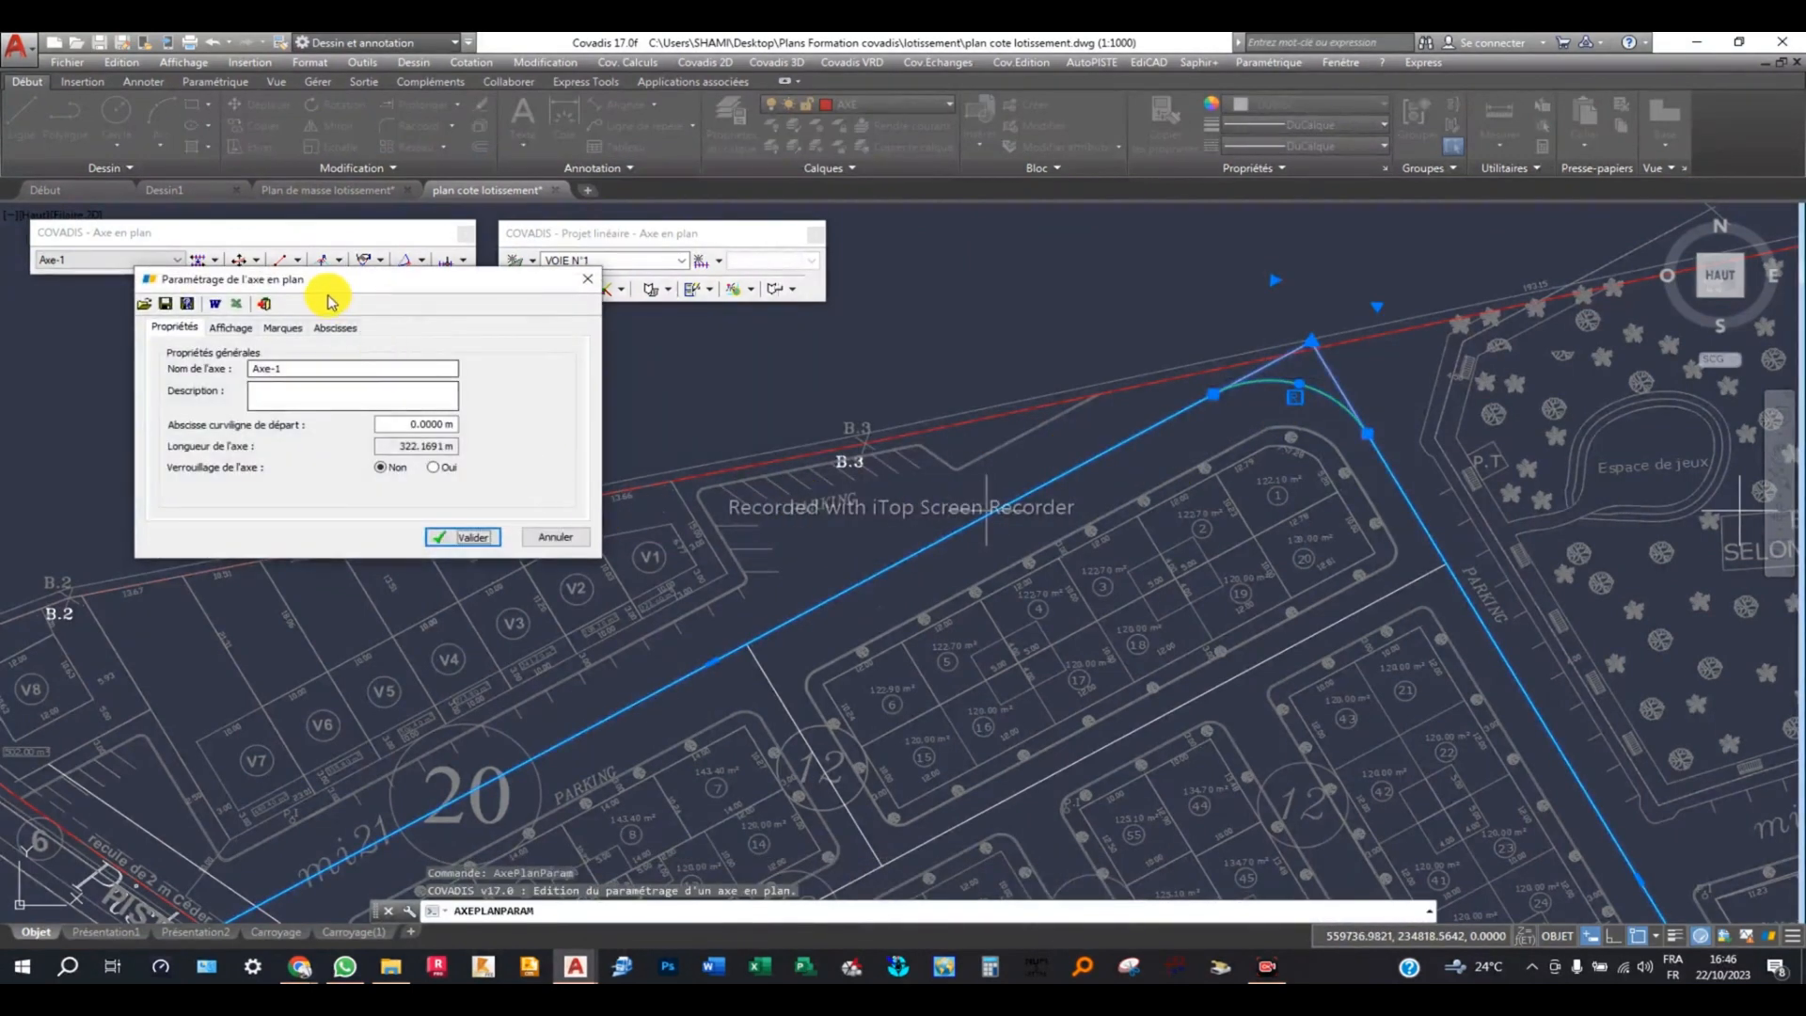
pyautogui.click(334, 331)
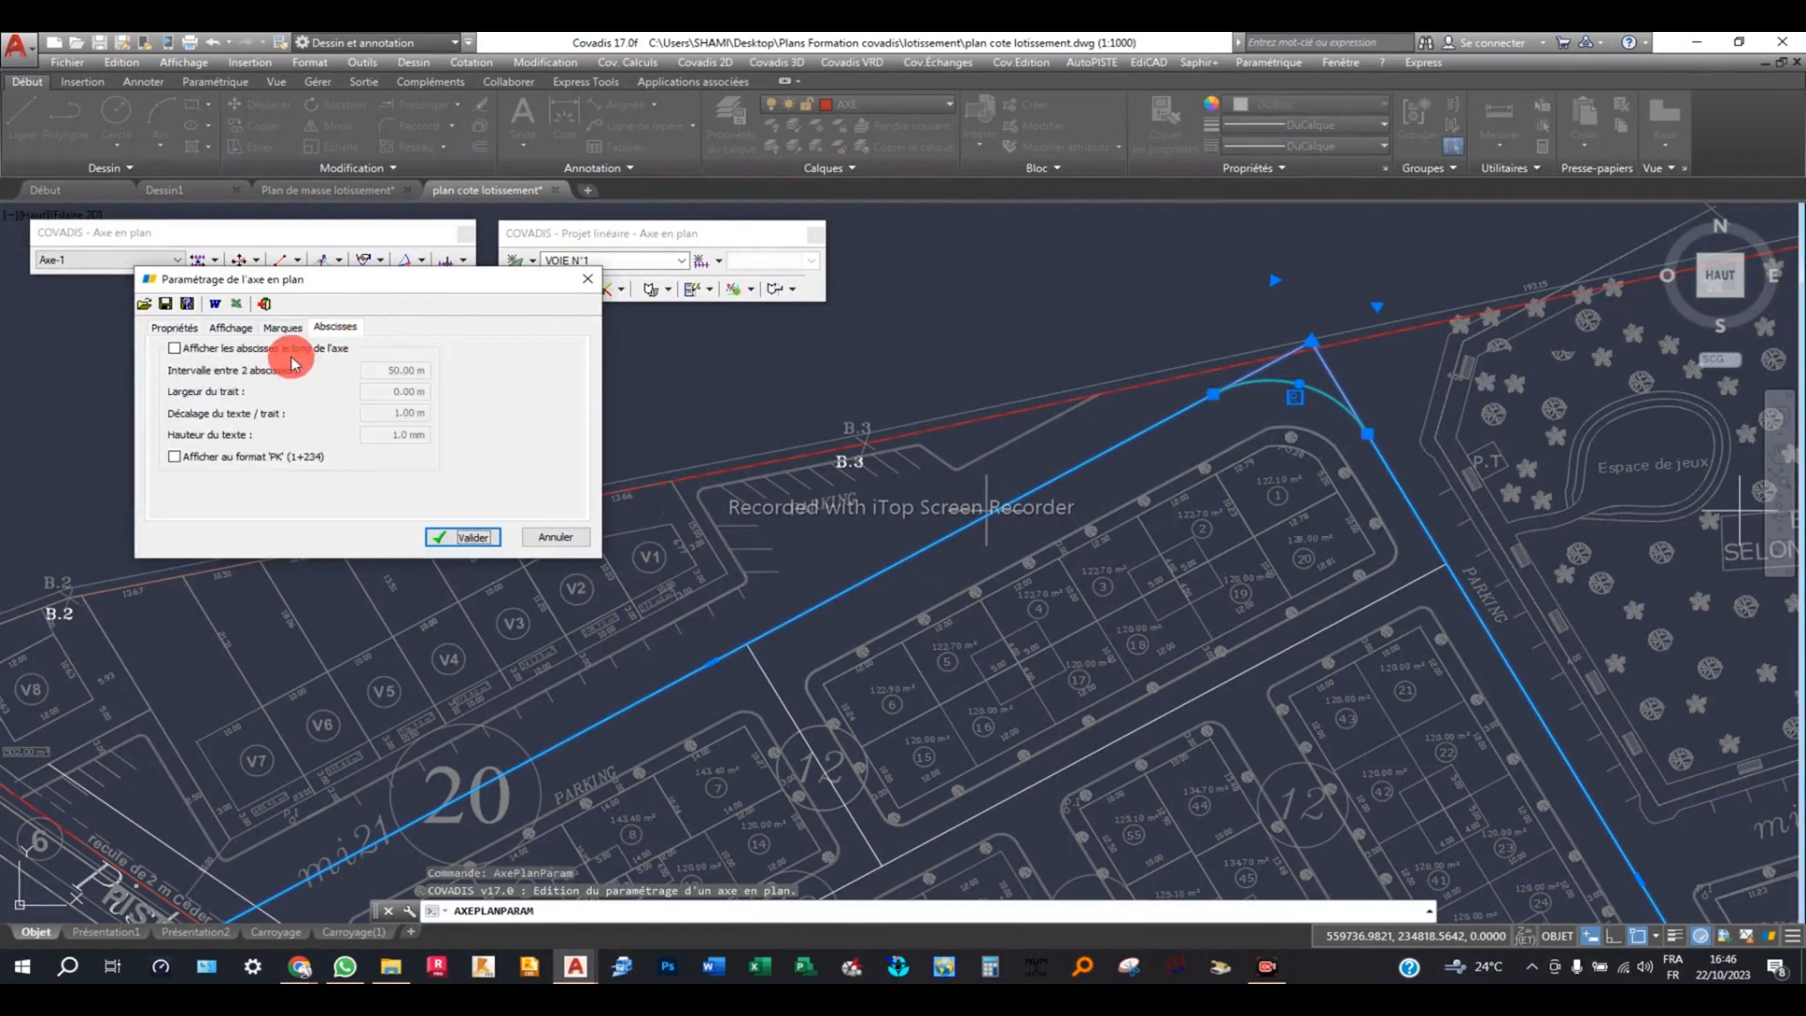
pyautogui.click(292, 348)
pyautogui.moveTo(372, 369); pyautogui.dragTo(442, 369)
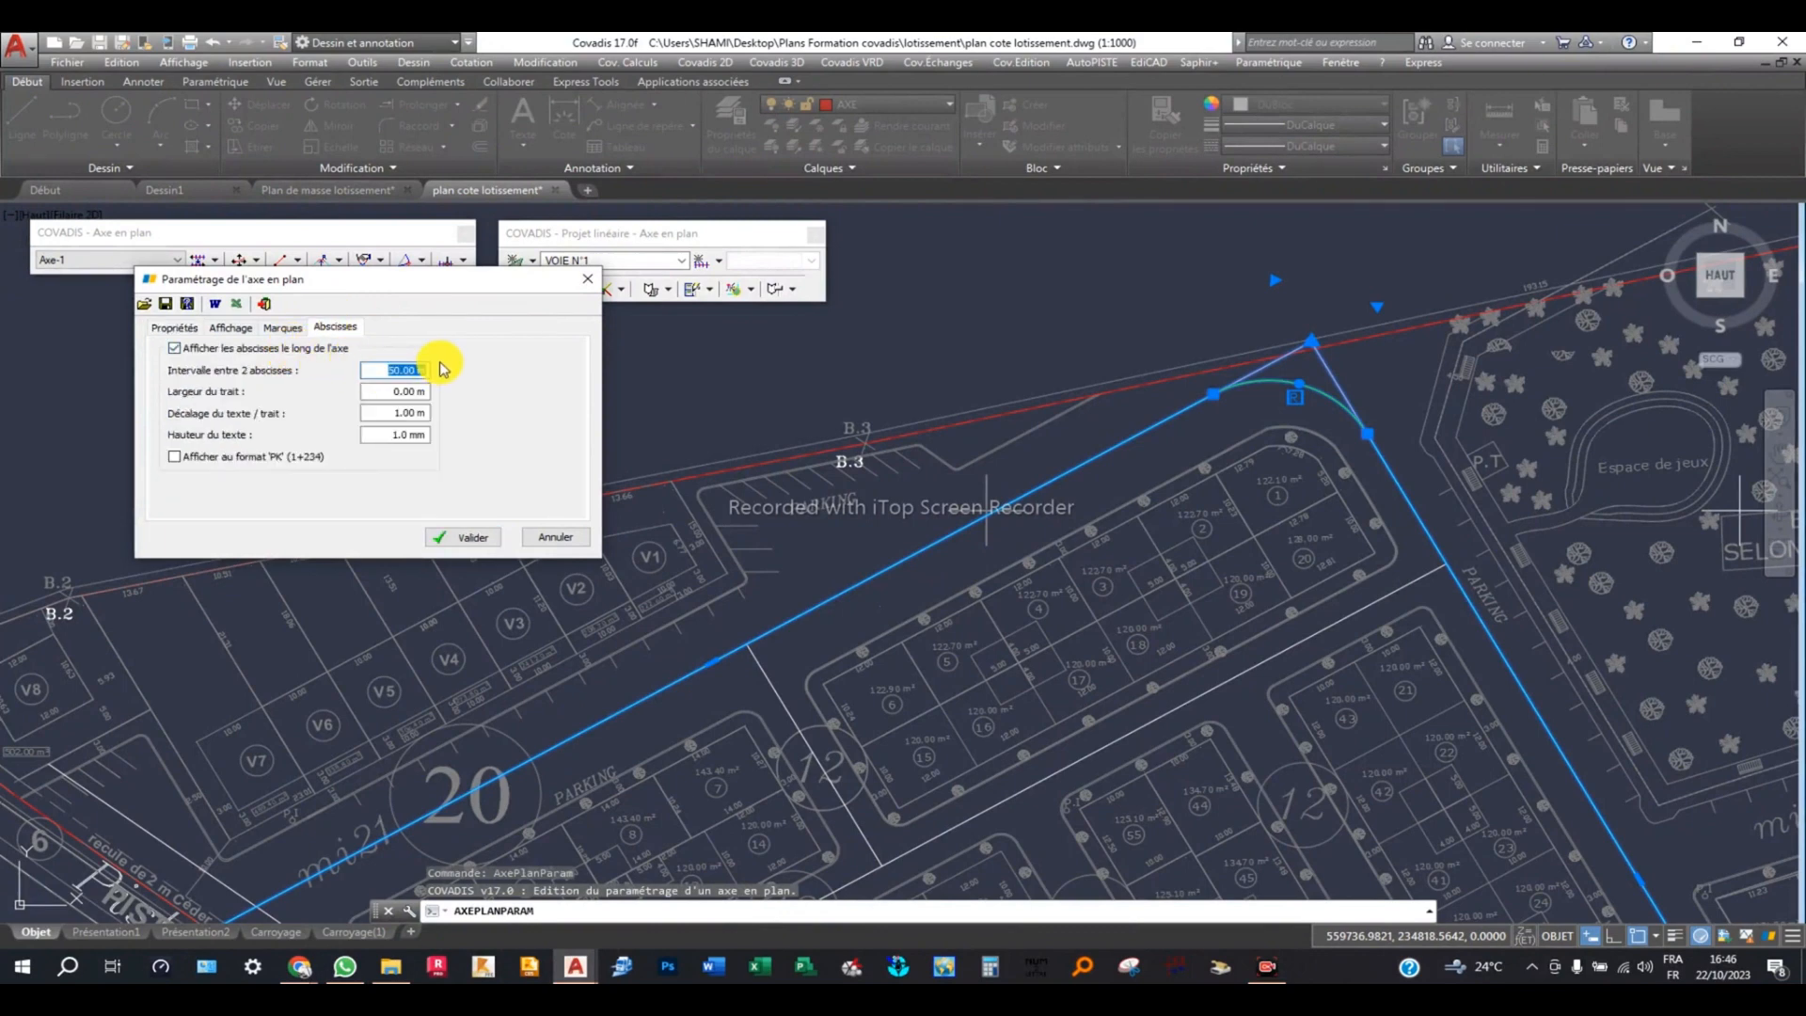
pyautogui.write('25')
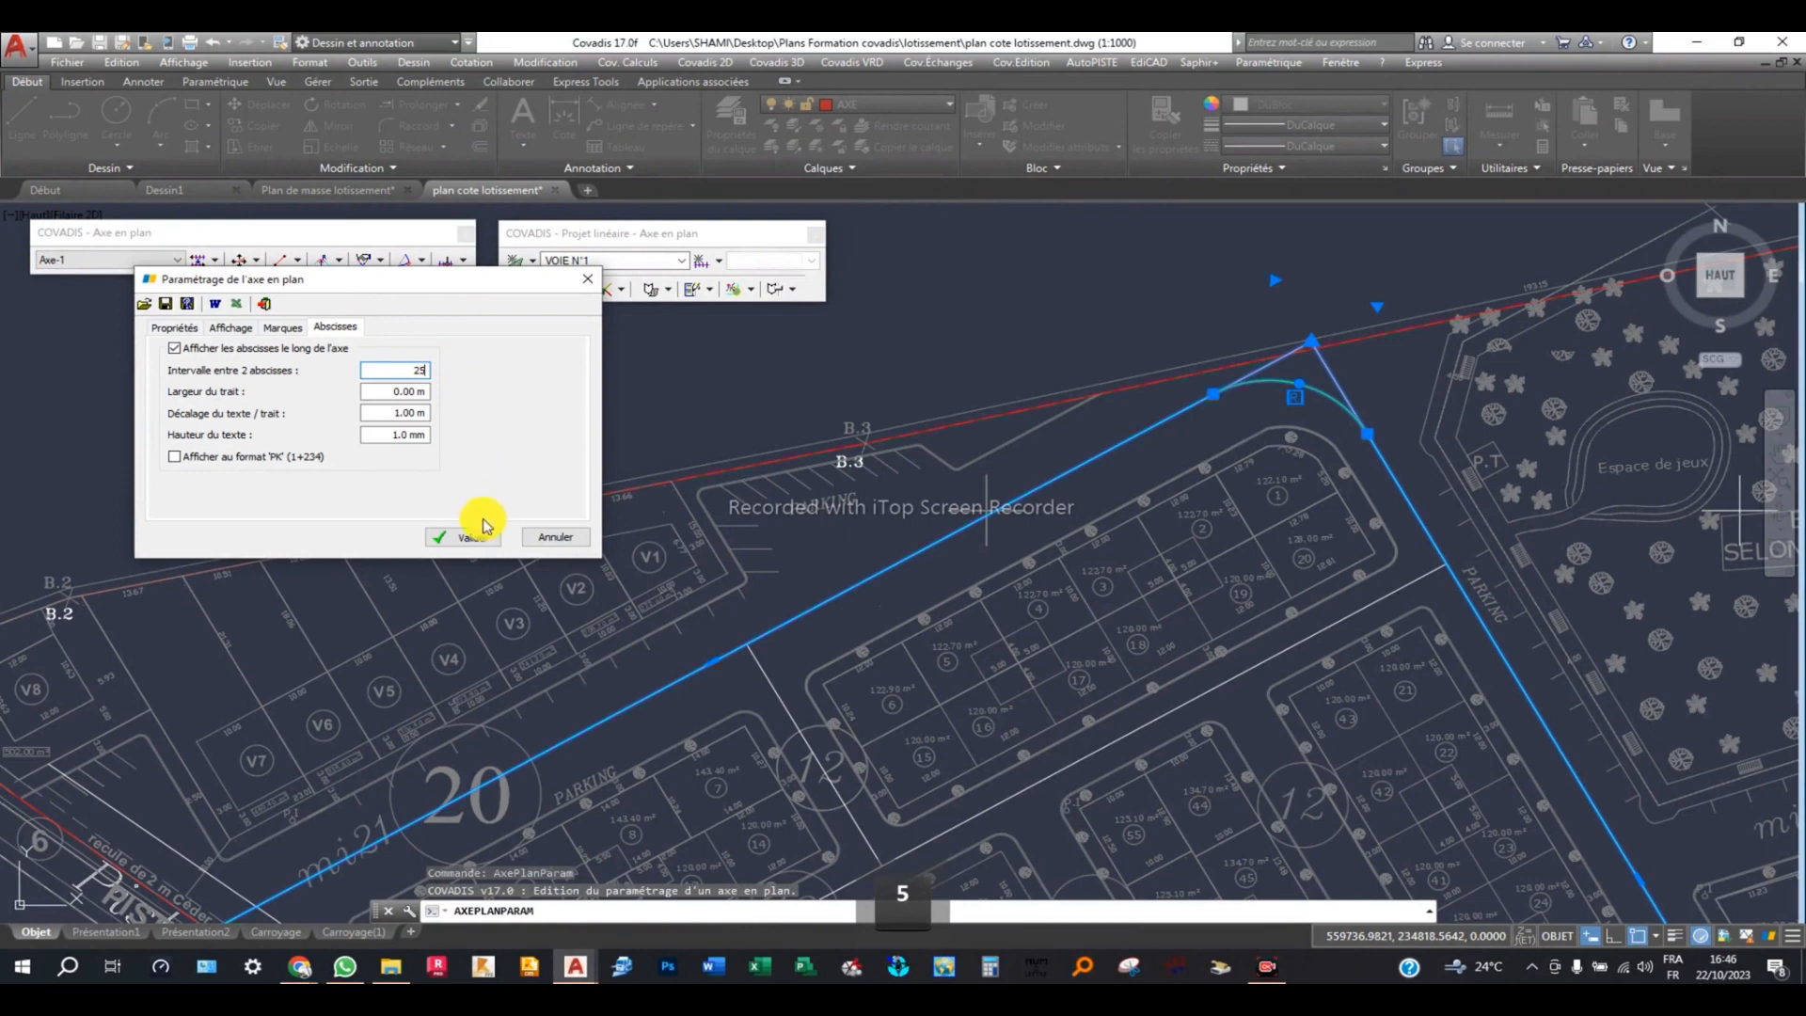
pyautogui.click(479, 534)
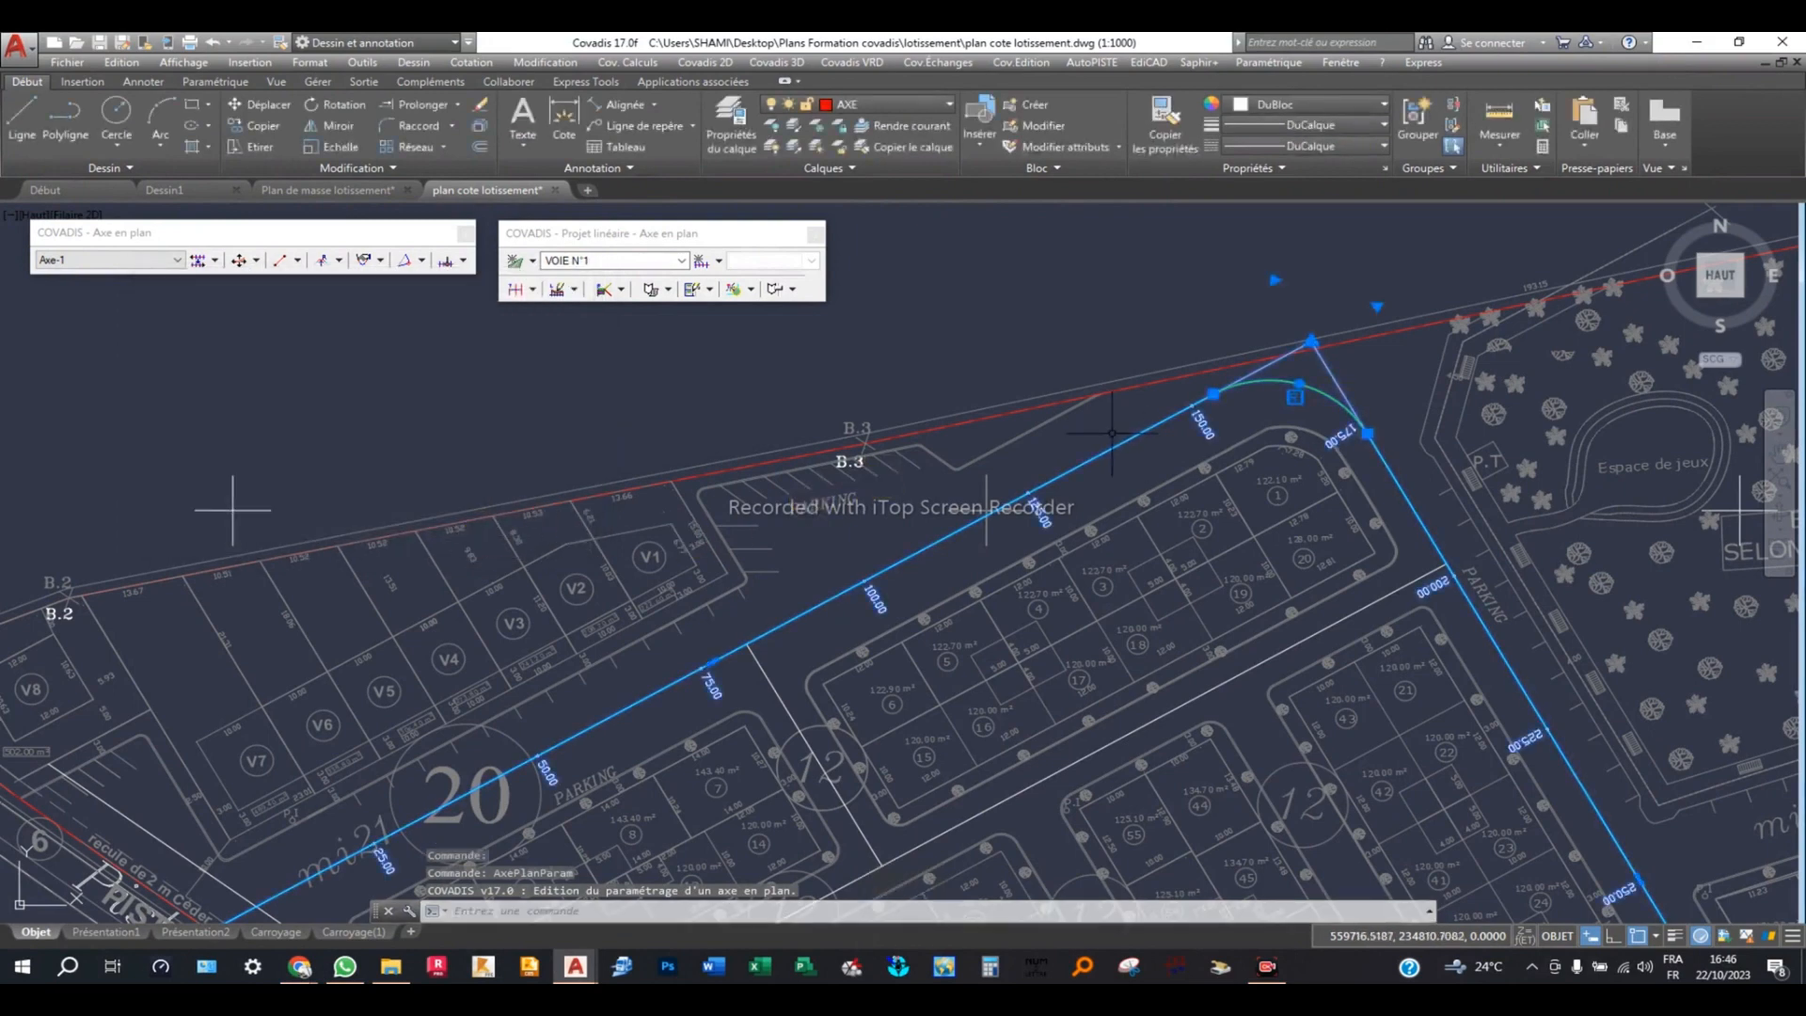
pyautogui.press('Escape')
pyautogui.scroll(-3, 1111, 432)
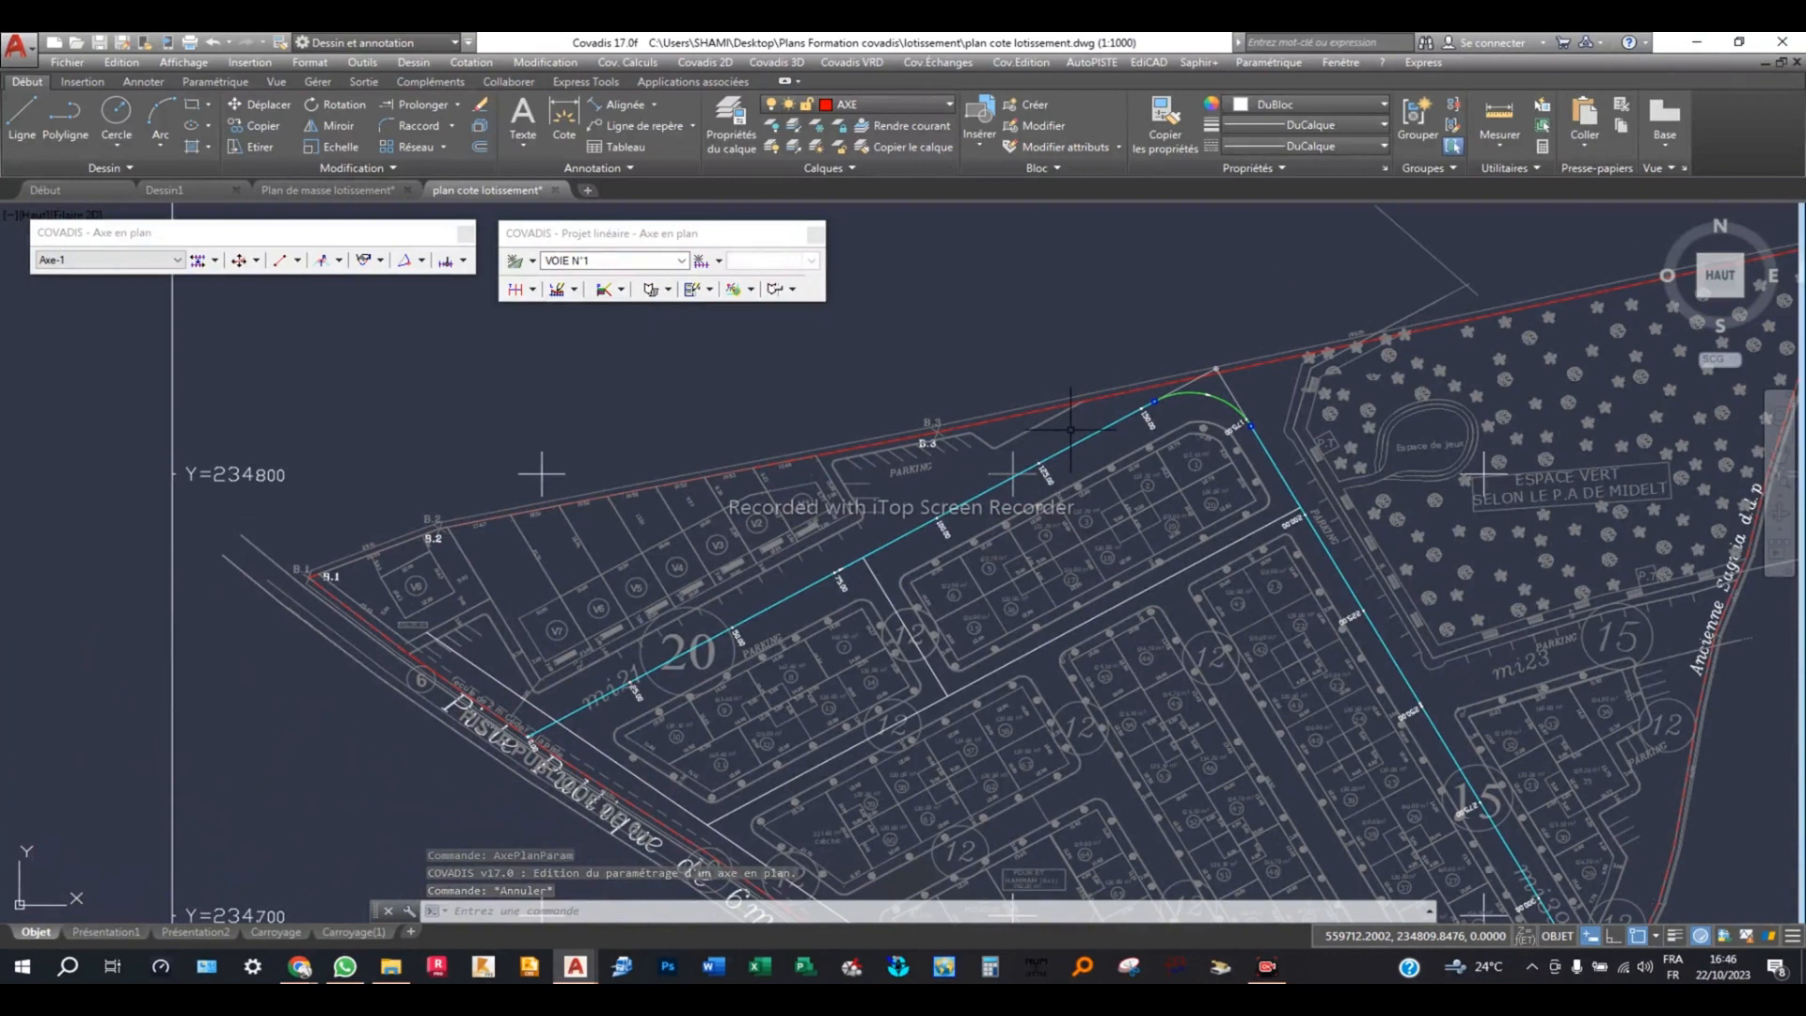
pyautogui.moveTo(1070, 428); pyautogui.dragTo(1002, 400, button='middle')
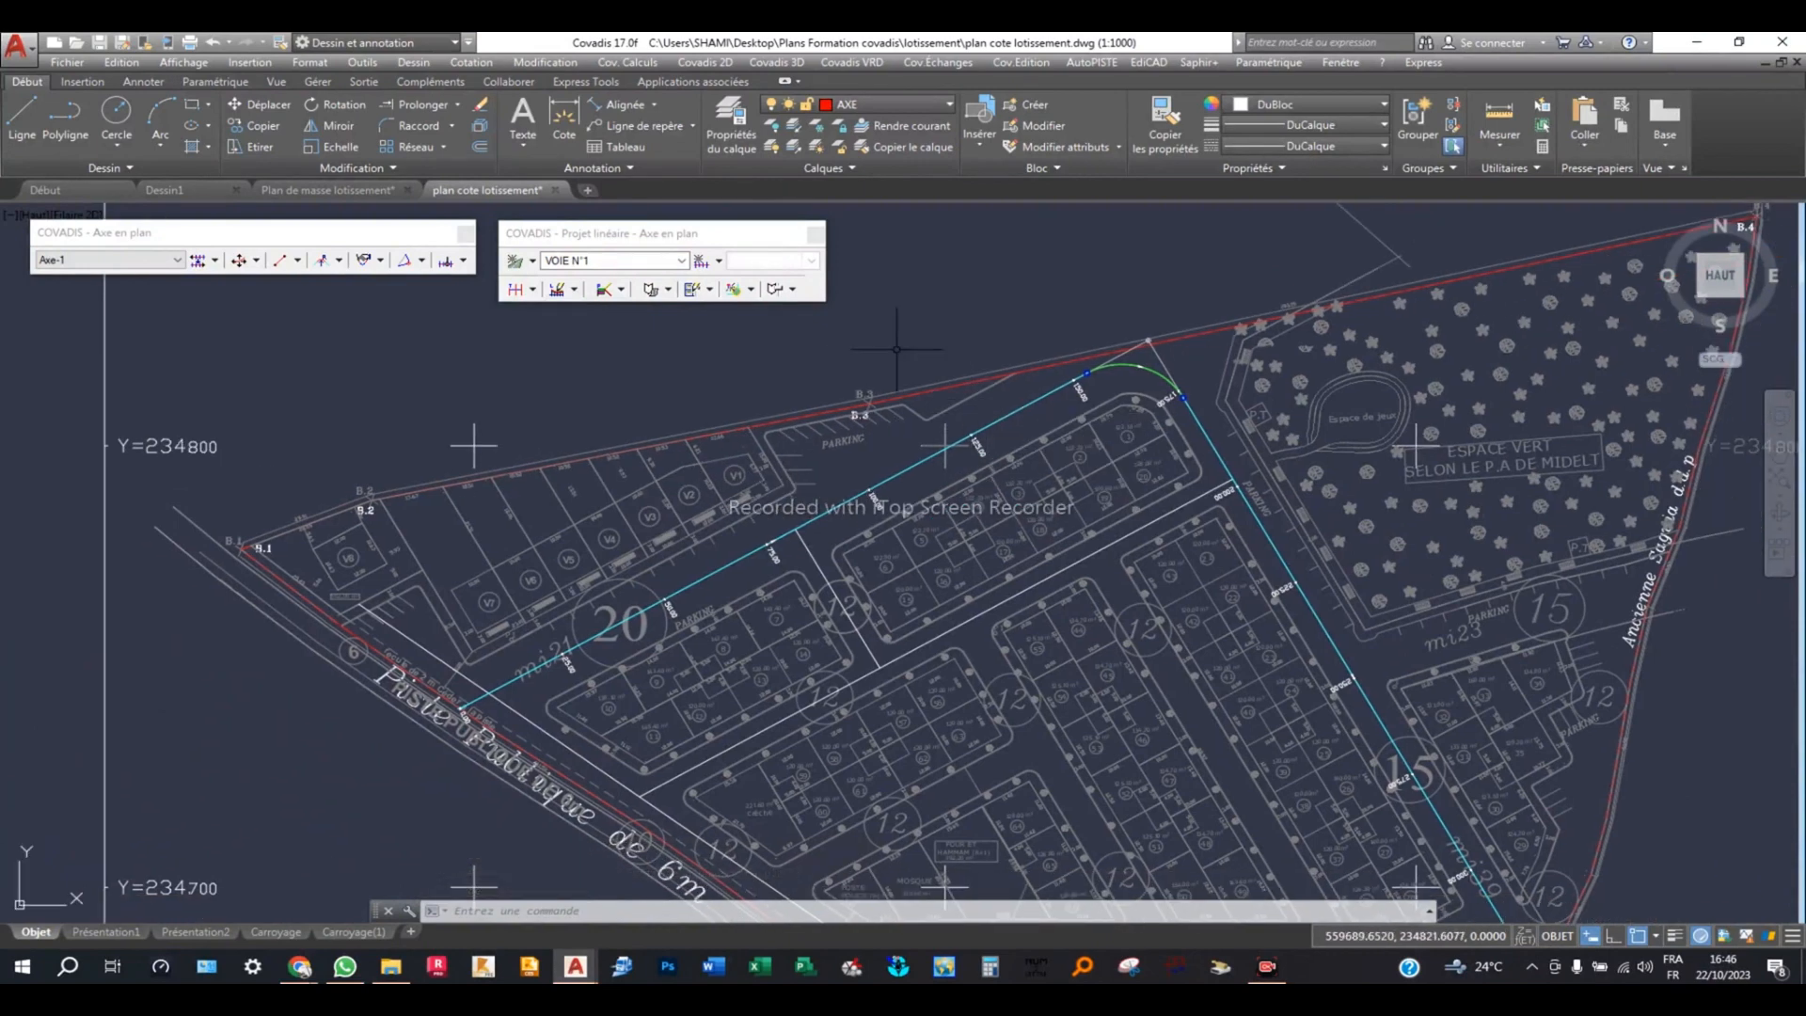
# Close the "Axe en plan" toolbar and move the "Projet linéaire" toolbar clear of the plan.
pyautogui.click(464, 232)
pyautogui.moveTo(529, 230); pyautogui.dragTo(305, 285)
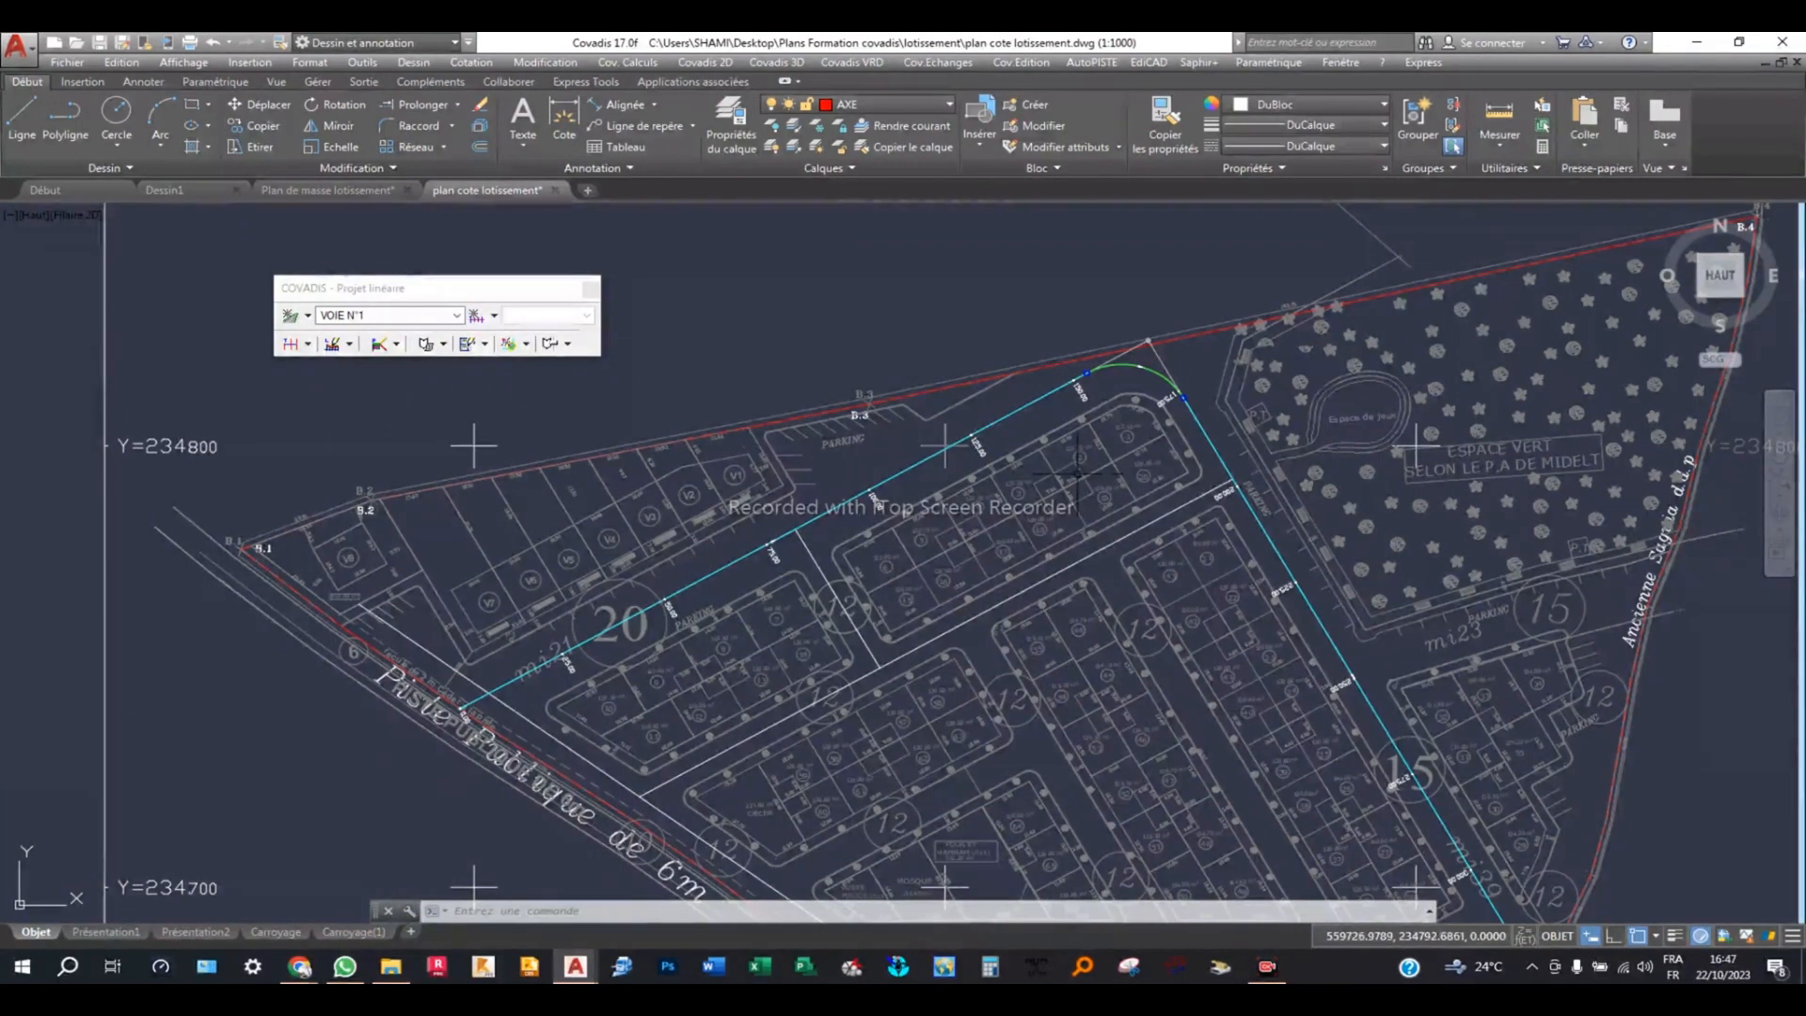
pyautogui.scroll(2, 1157, 395)
pyautogui.scroll(-3, 1159, 367)
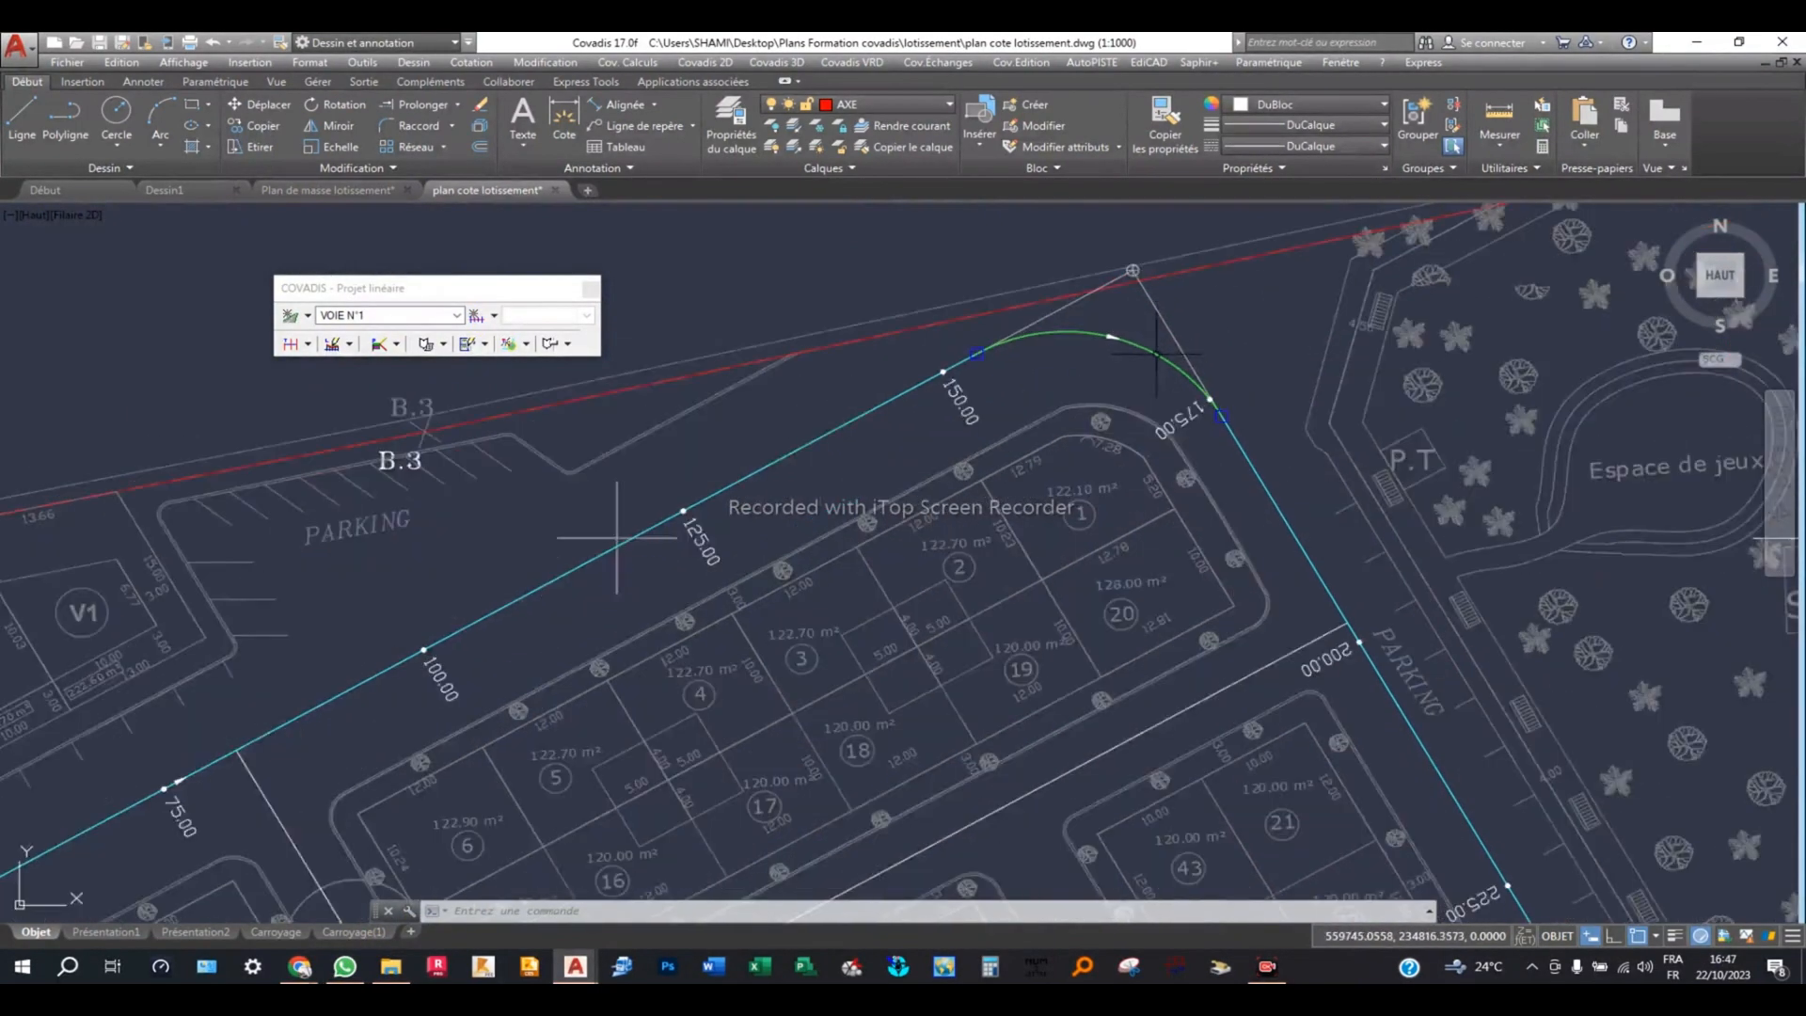
pyautogui.scroll(1, 1154, 365)
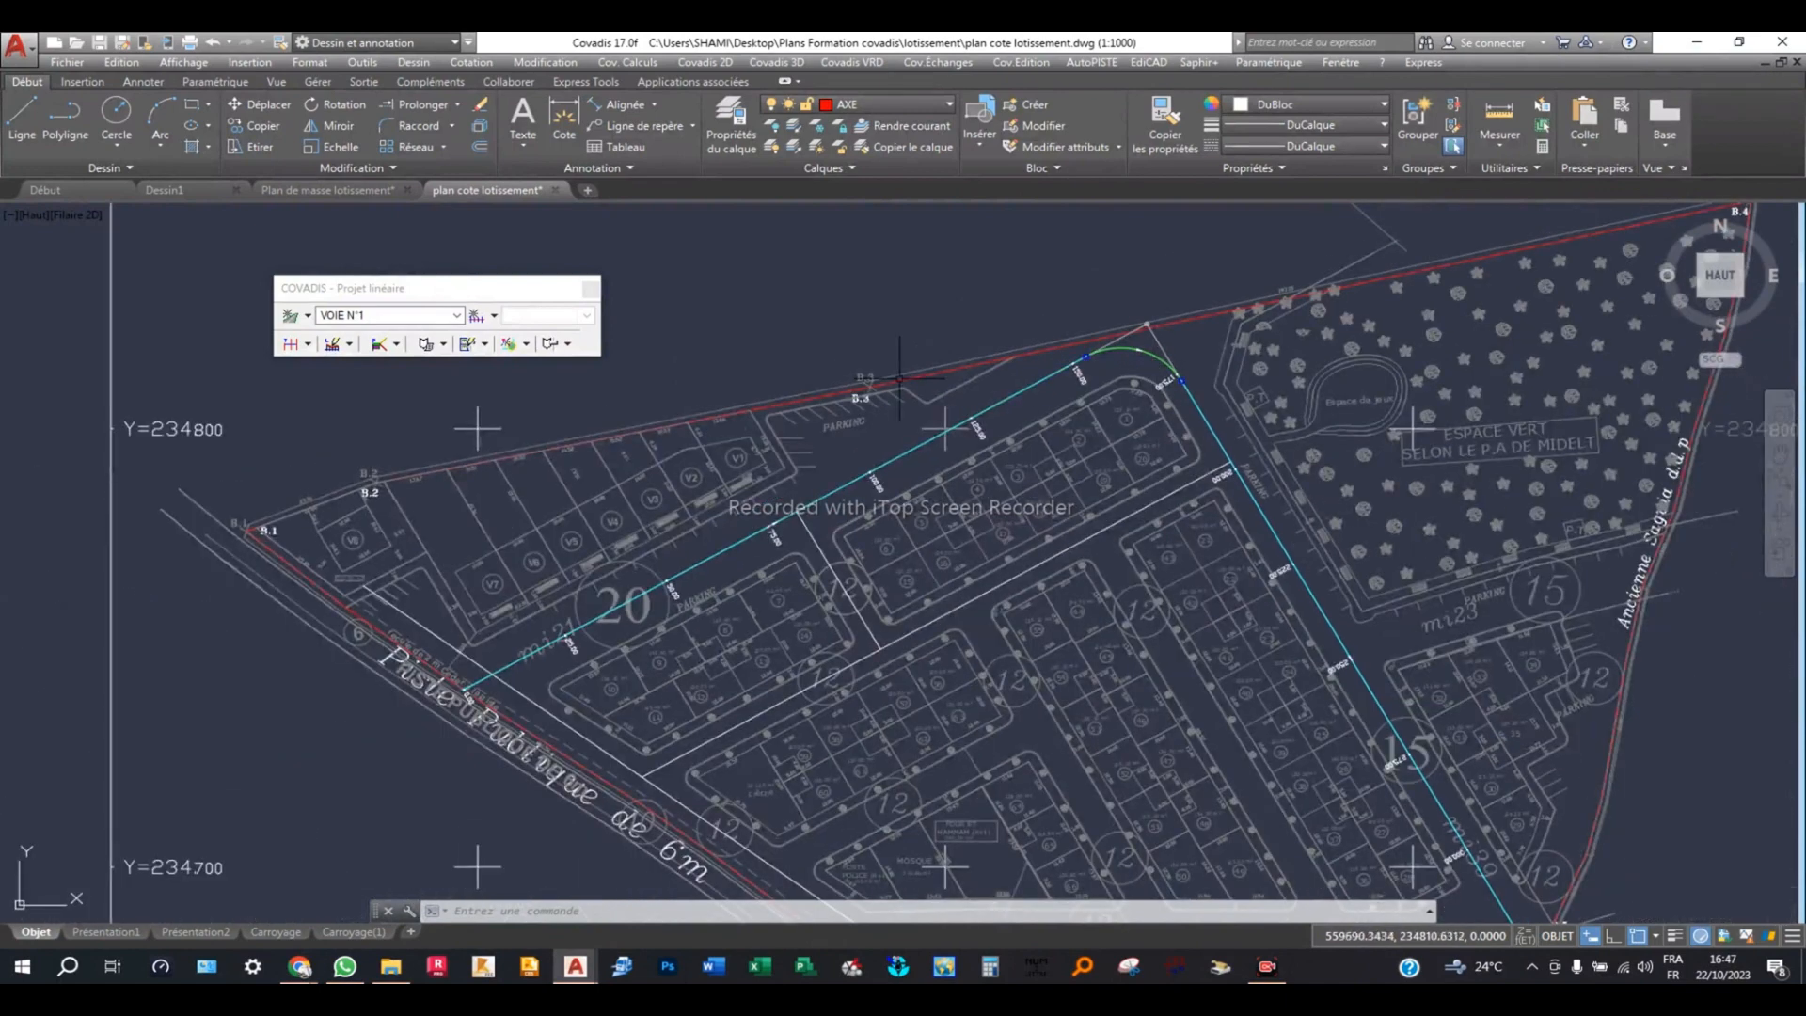
pyautogui.moveTo(866, 415)
pyautogui.mouseDown(button='middle')
pyautogui.moveTo(827, 456)
pyautogui.moveTo(758, 369)
pyautogui.mouseUp(button='middle')
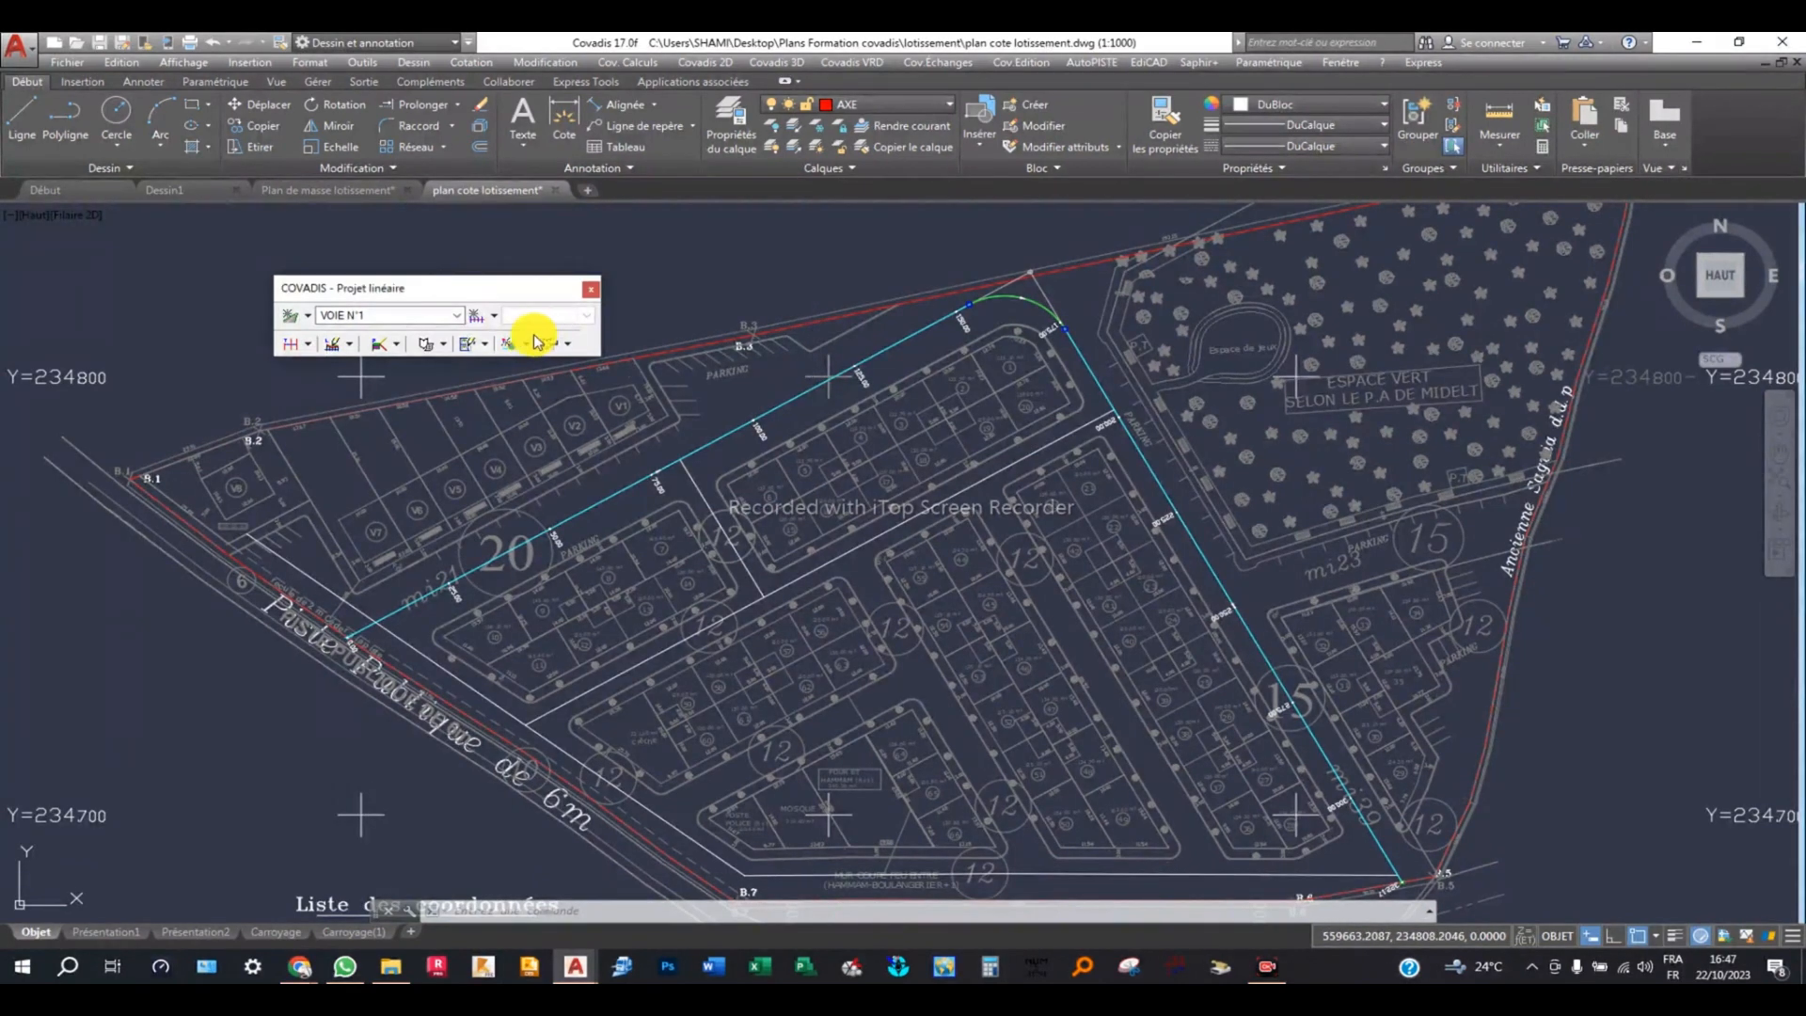
pyautogui.moveTo(448, 285); pyautogui.dragTo(323, 252)
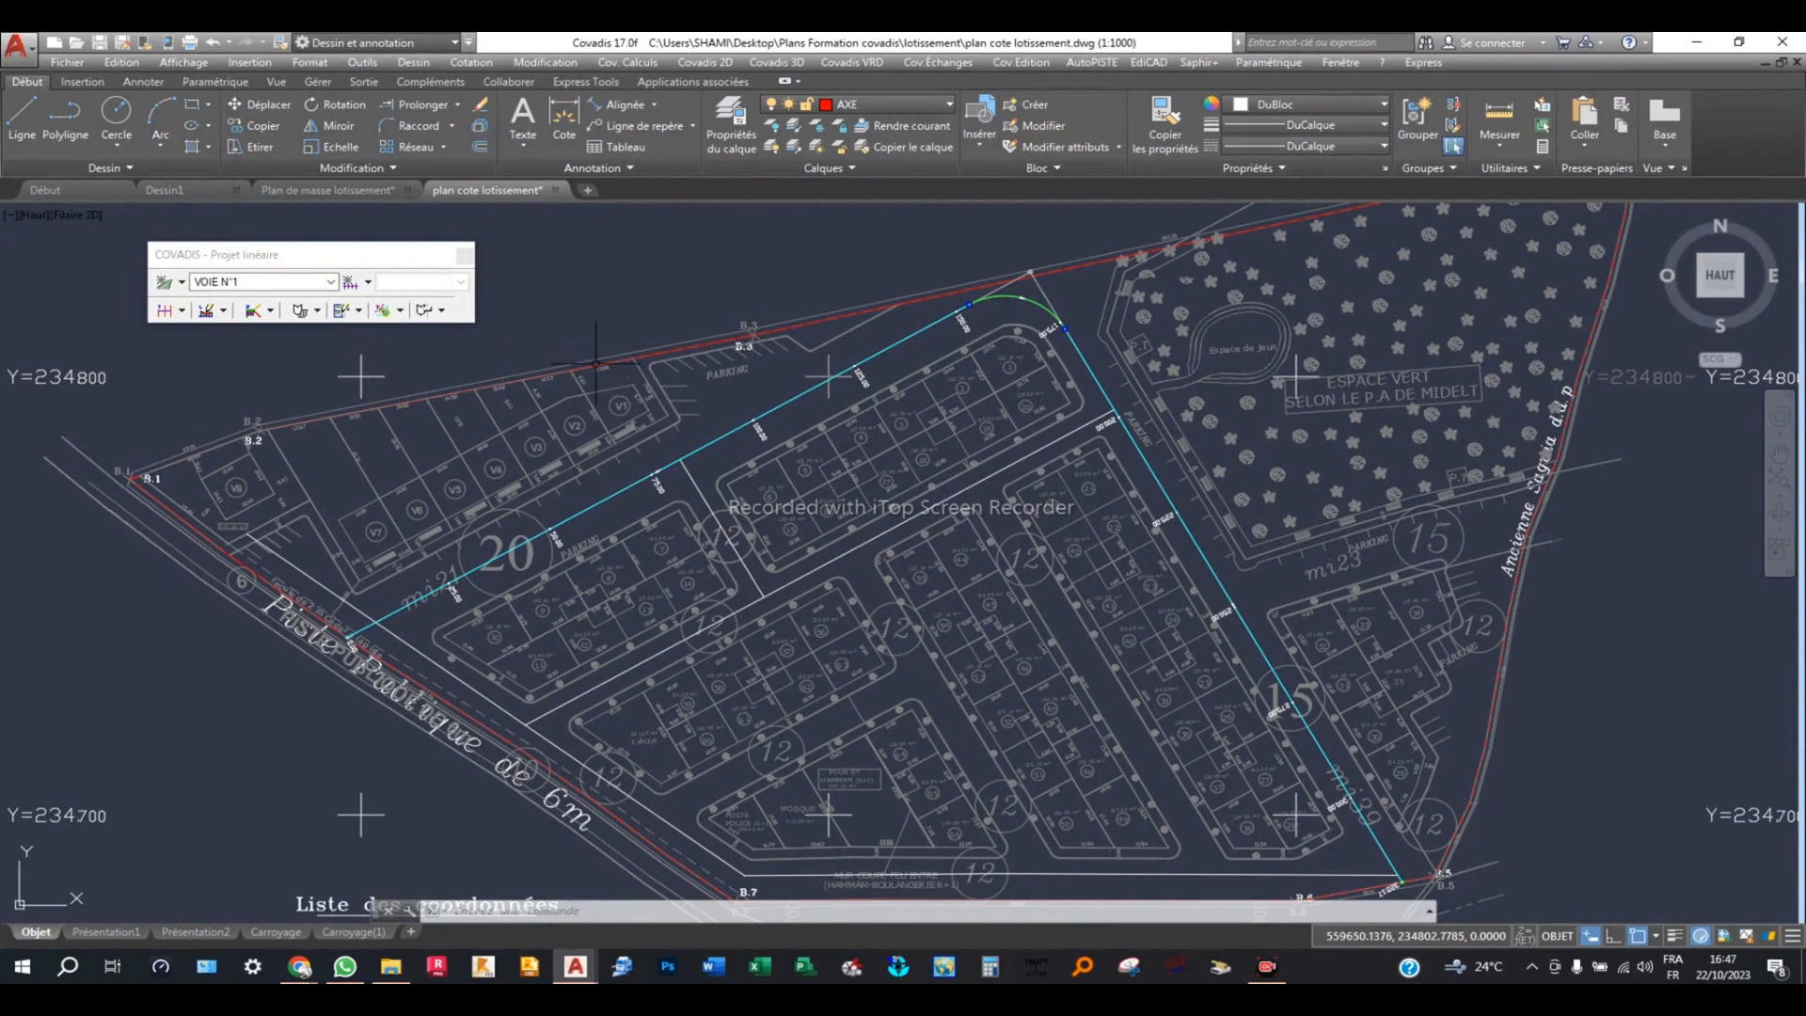
# Dismiss the command exception message.
pyautogui.click(299, 965)
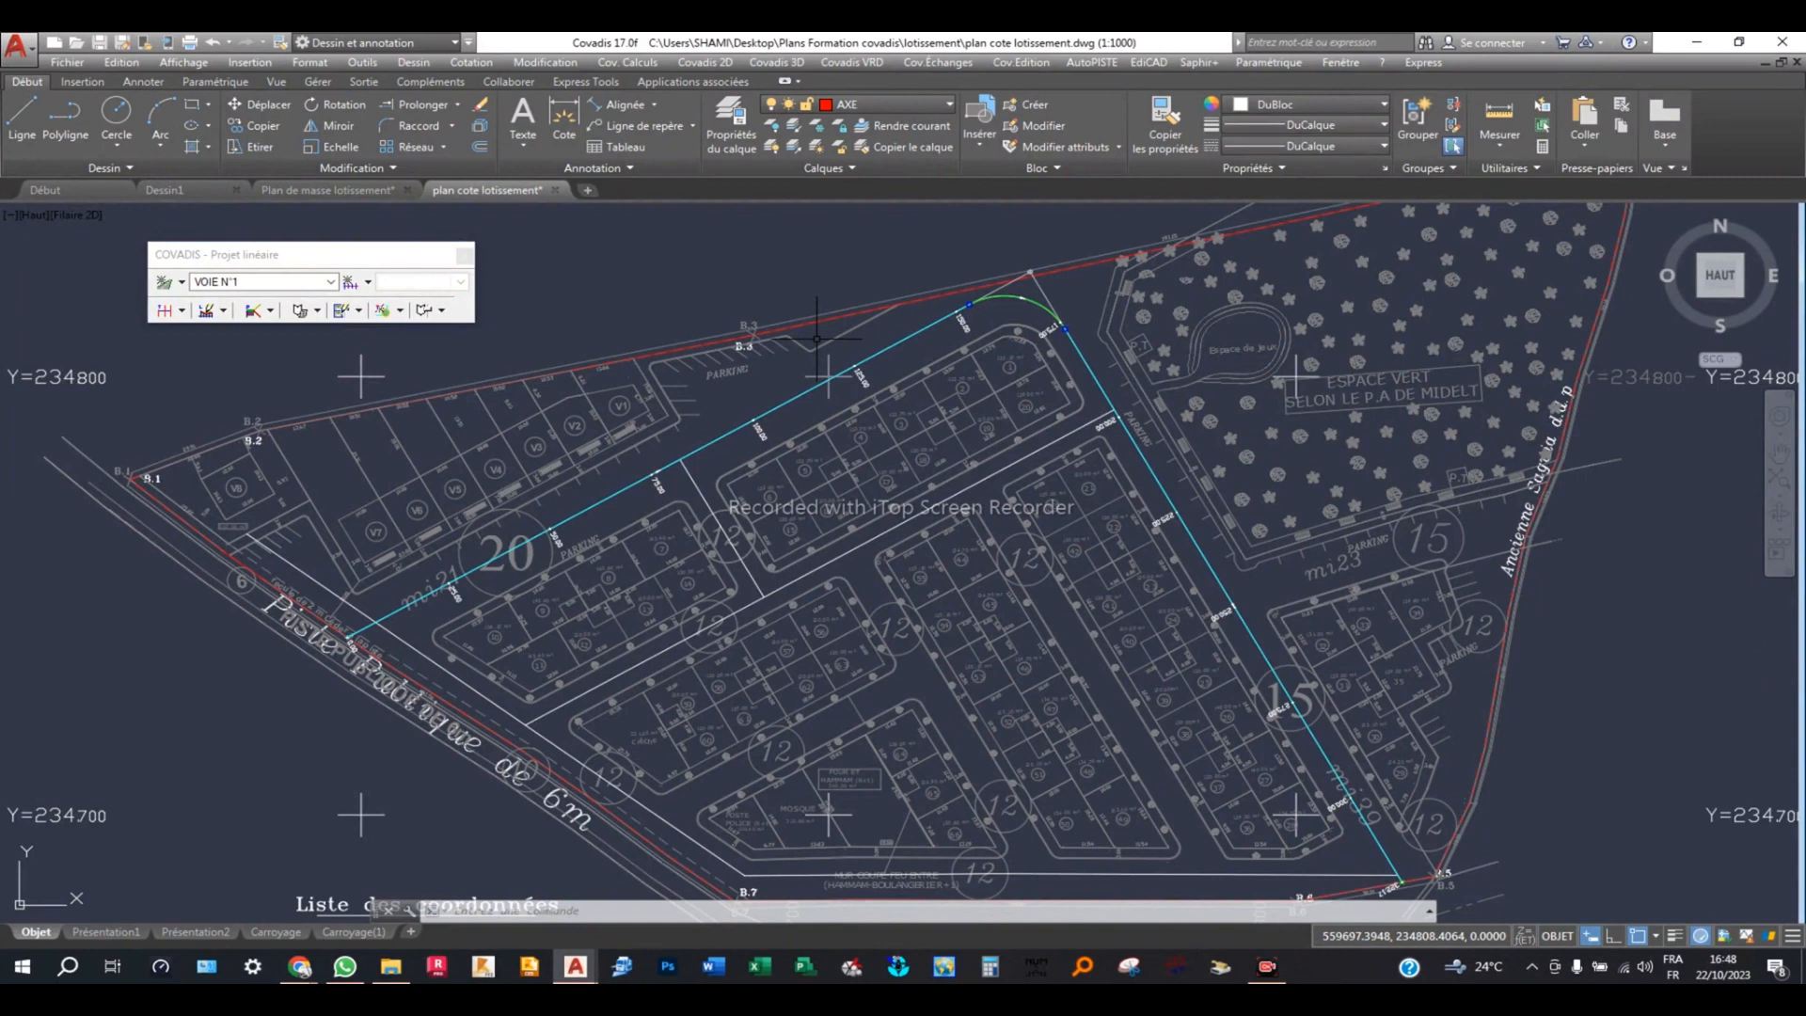
pyautogui.click(816, 337)
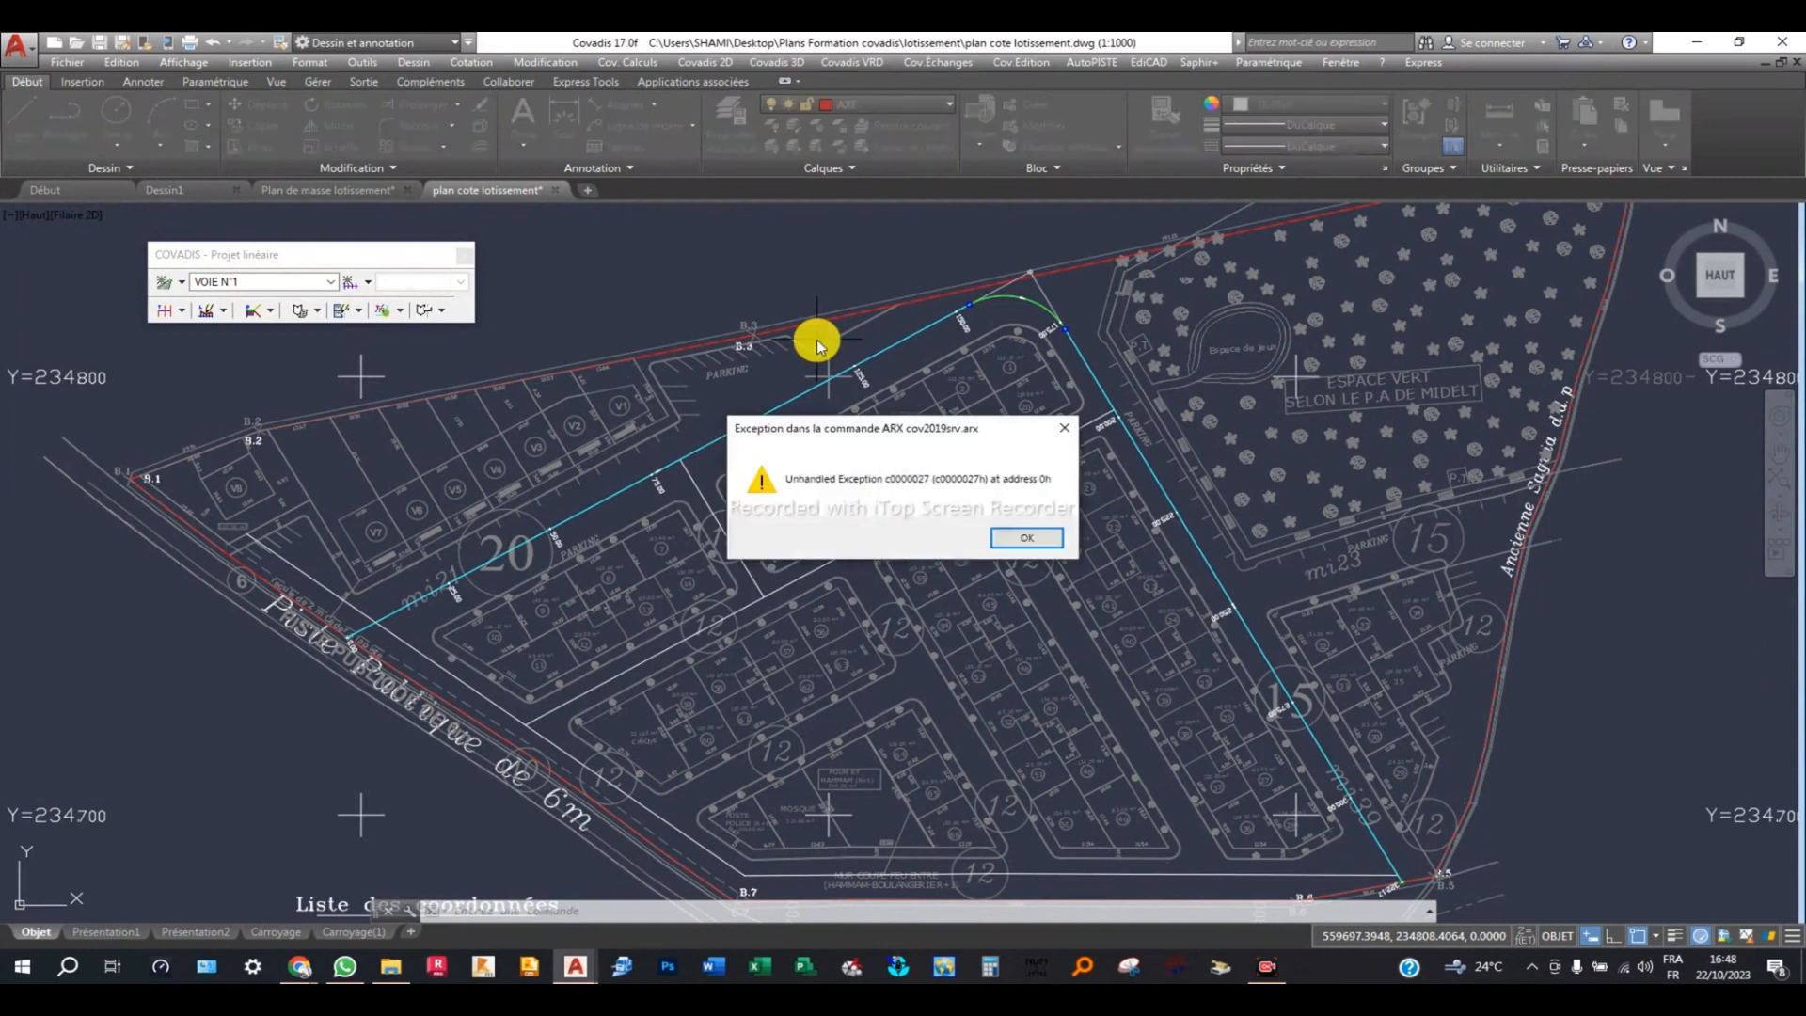
pyautogui.click(1063, 428)
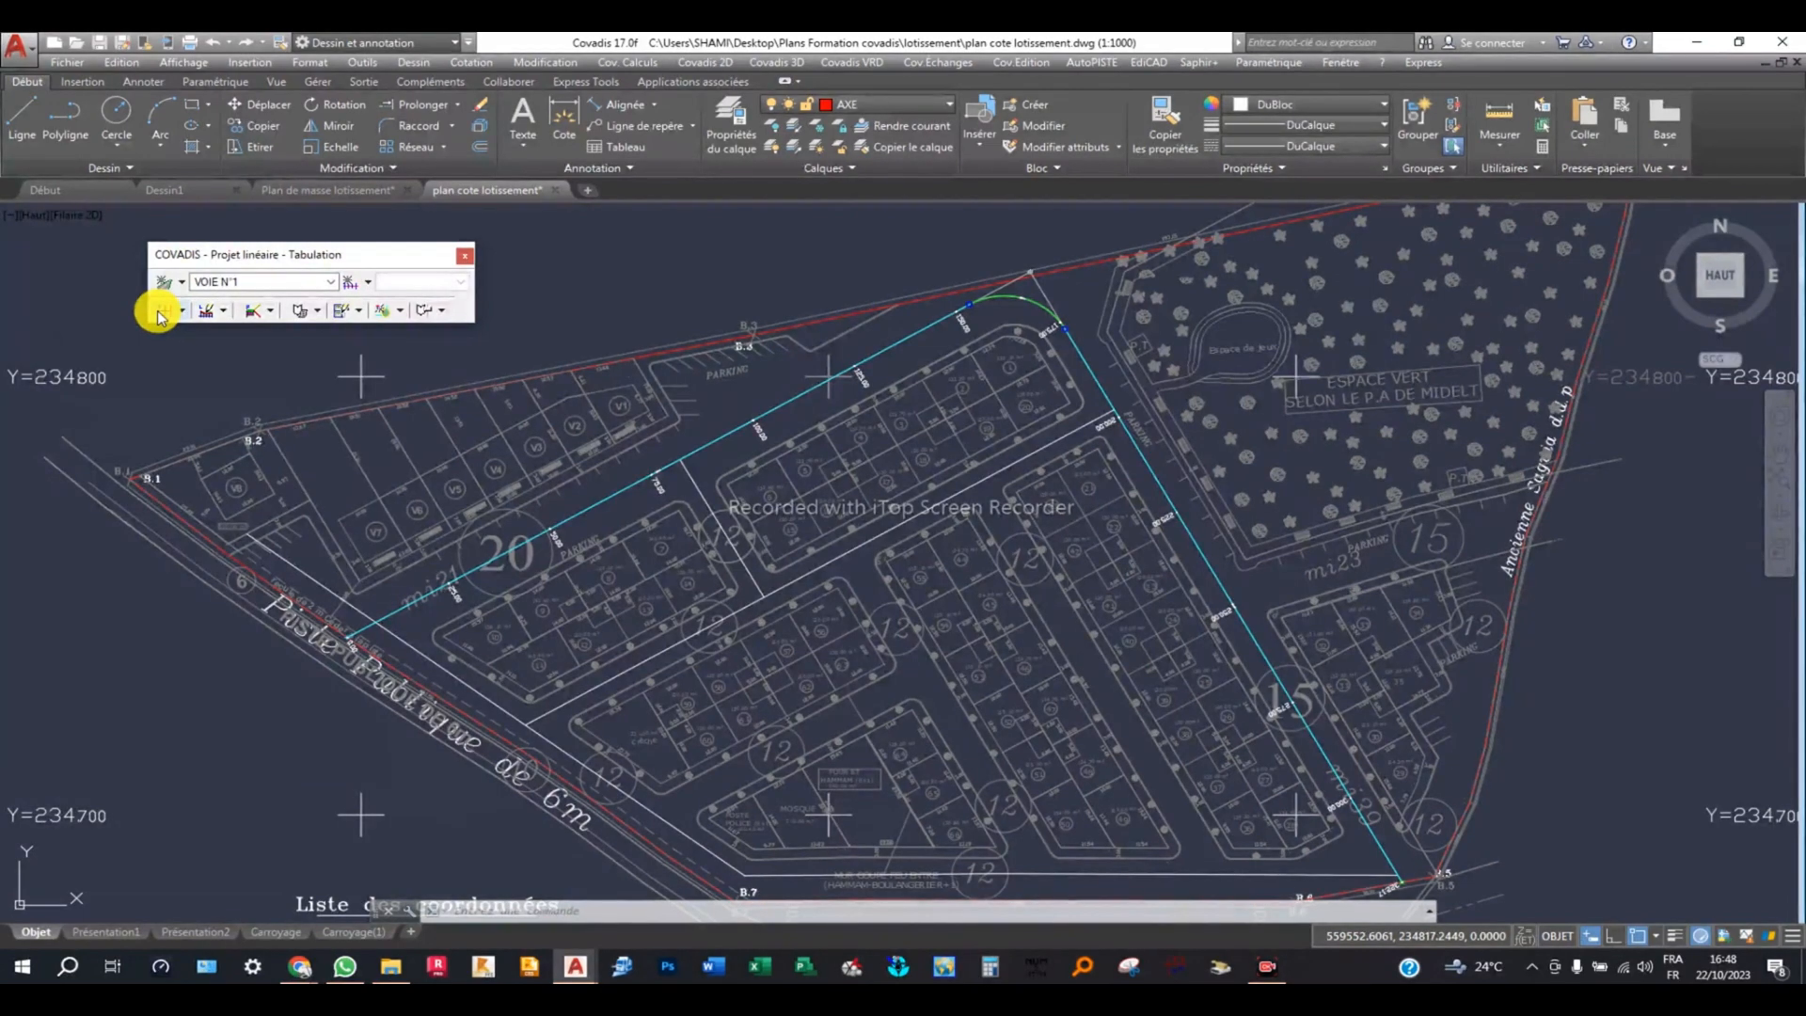
# Start placing tabulations perpendicular to the axis for VOIE N°1, with positions at the axis vertices ("Sommets").
pyautogui.click(158, 316)
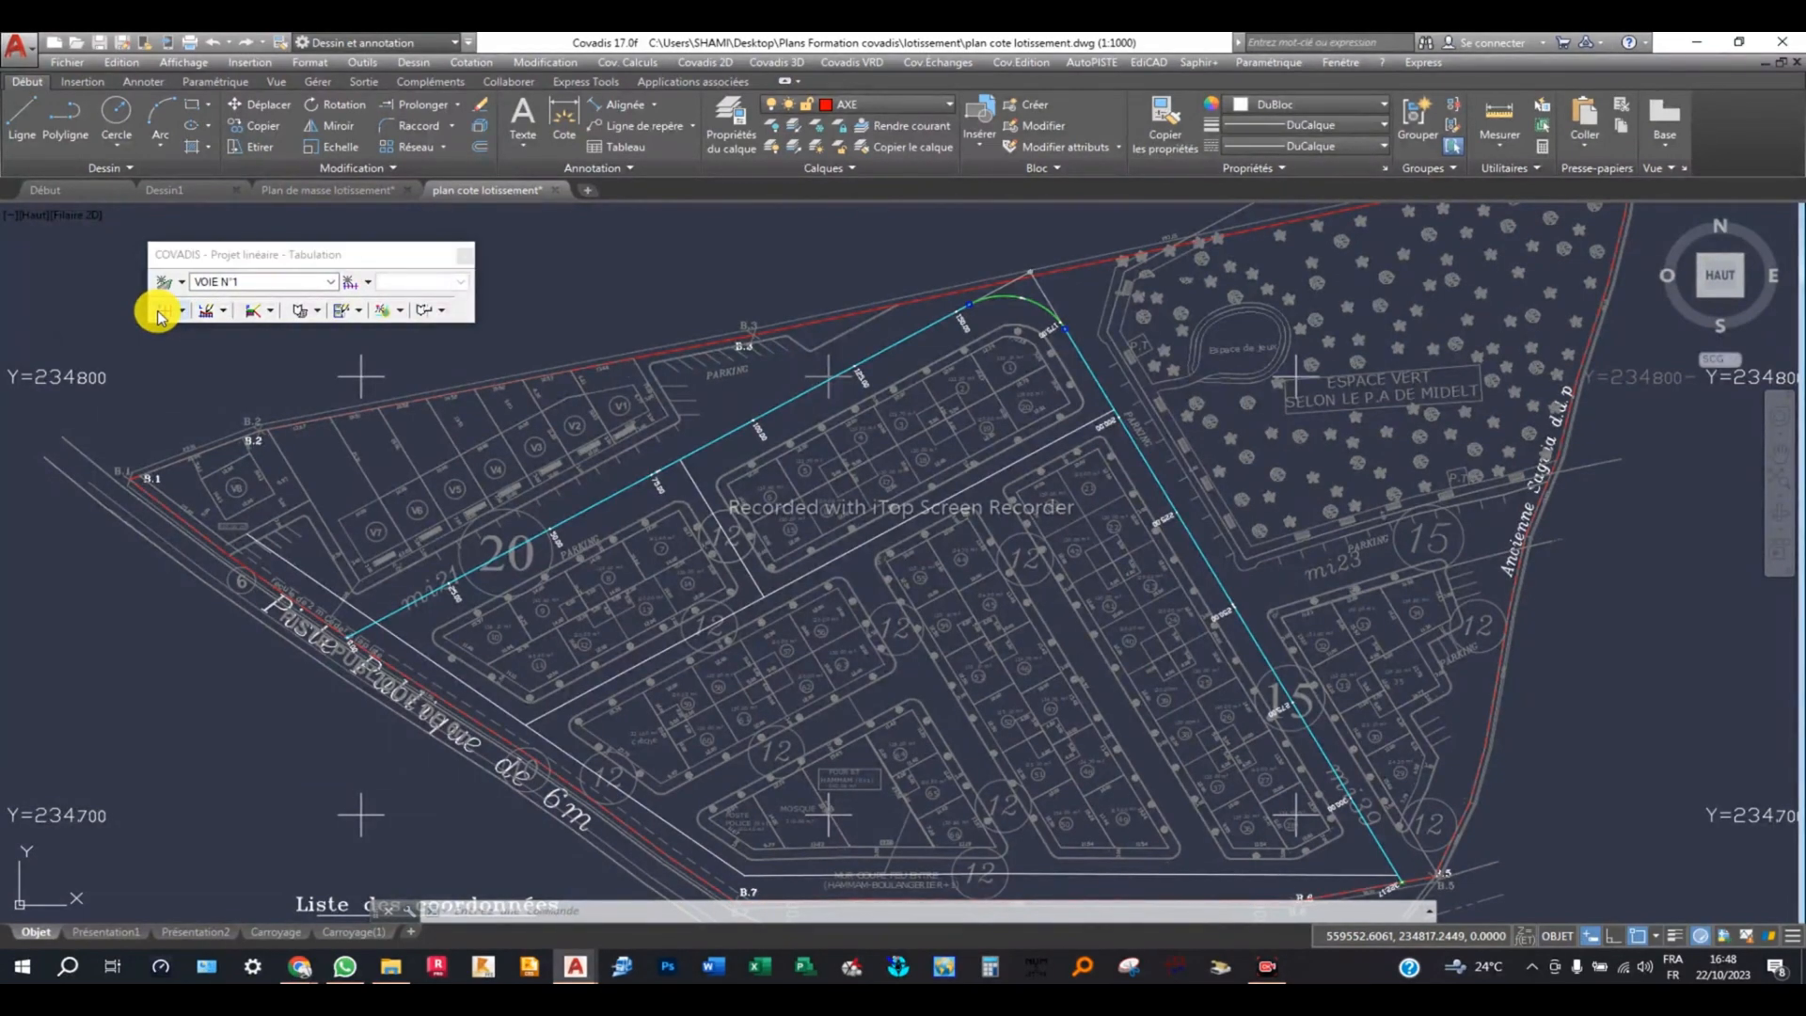
pyautogui.moveTo(719, 308)
pyautogui.mouseDown()
pyautogui.moveTo(1039, 321)
pyautogui.moveTo(1237, 293)
pyautogui.moveTo(1066, 320)
pyautogui.mouseUp()
pyautogui.scroll(-5, 562, 408)
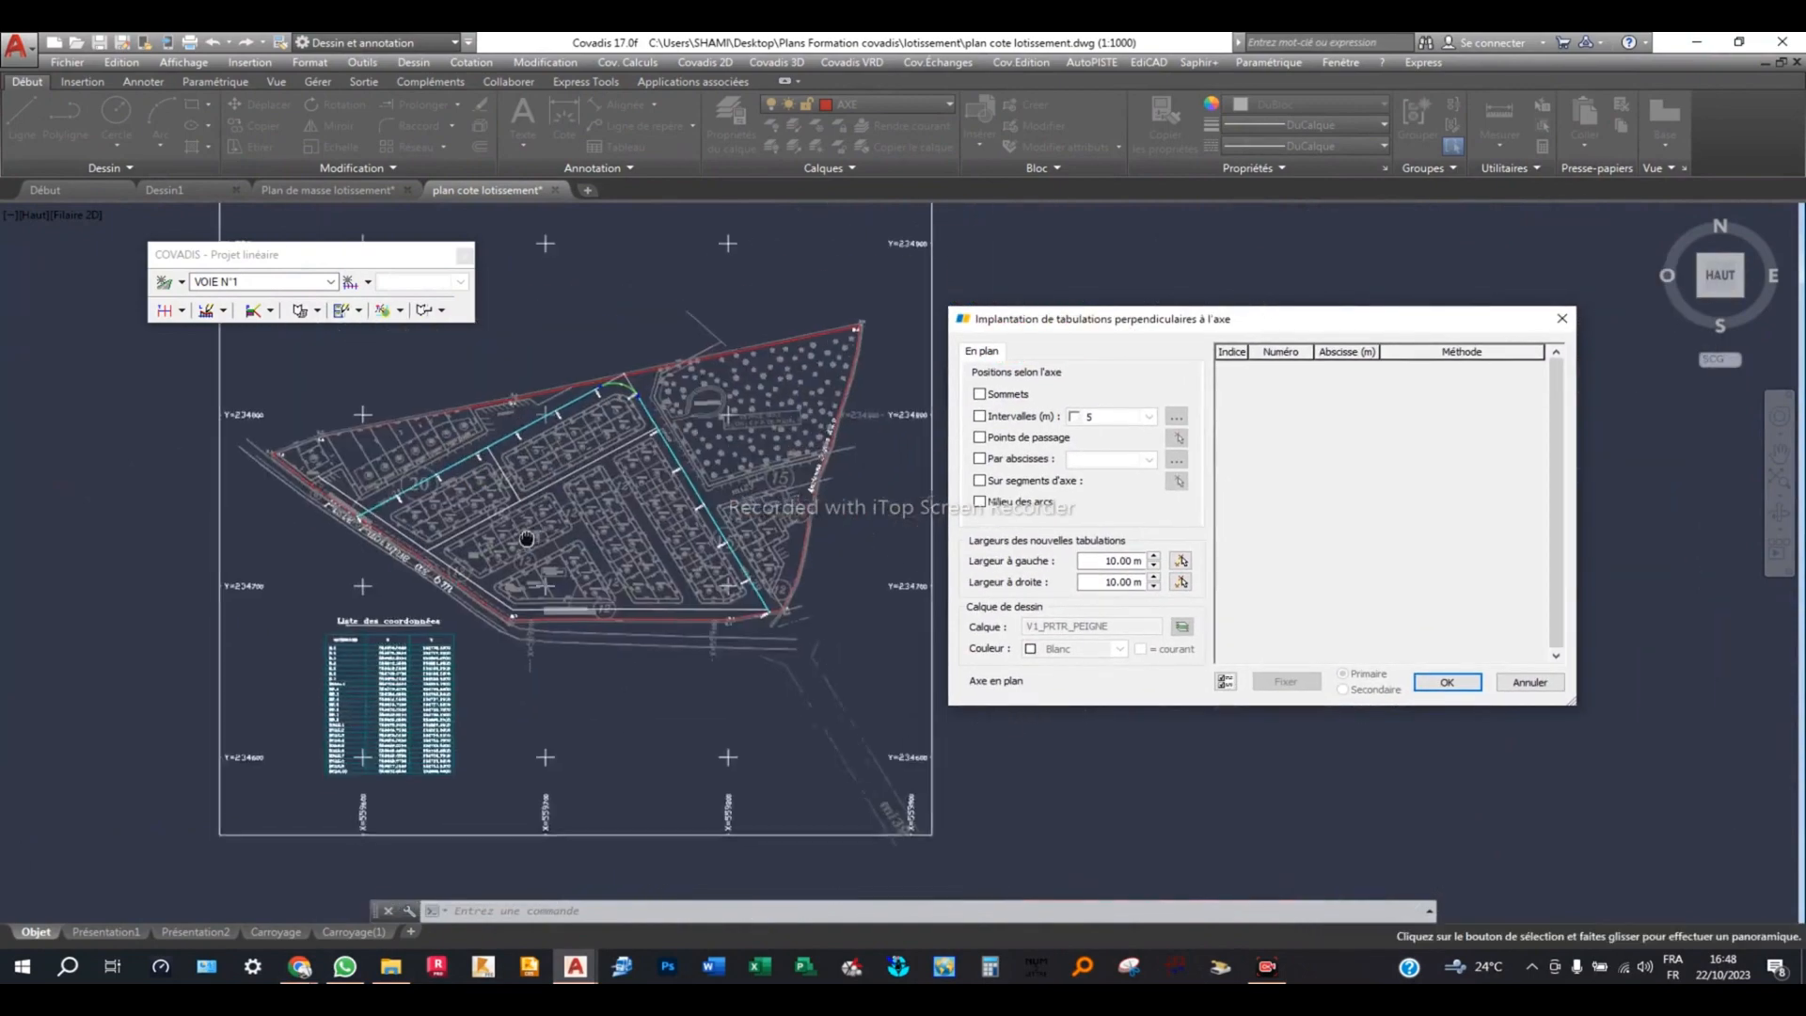
pyautogui.scroll(3, 526, 515)
pyautogui.moveTo(573, 485); pyautogui.dragTo(539, 467, button='middle')
pyautogui.moveTo(1068, 316)
pyautogui.mouseDown()
pyautogui.moveTo(1225, 278)
pyautogui.moveTo(1216, 266)
pyautogui.mouseUp()
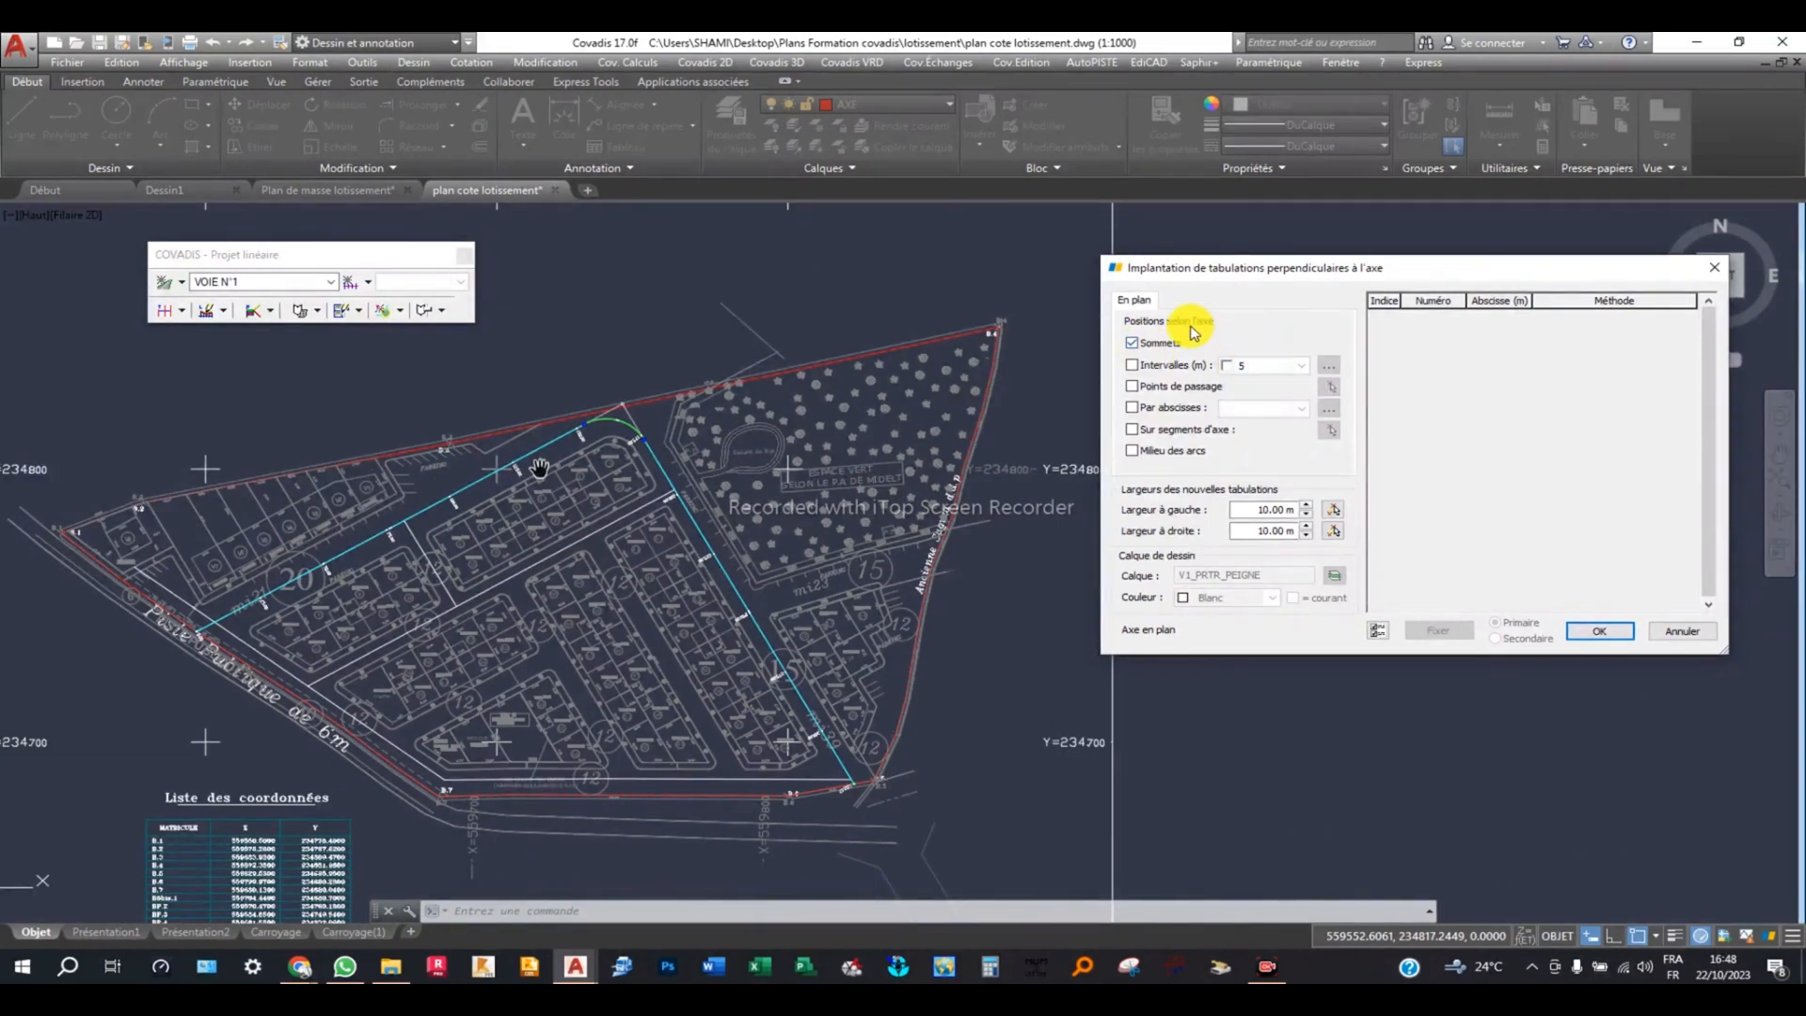
pyautogui.click(1131, 344)
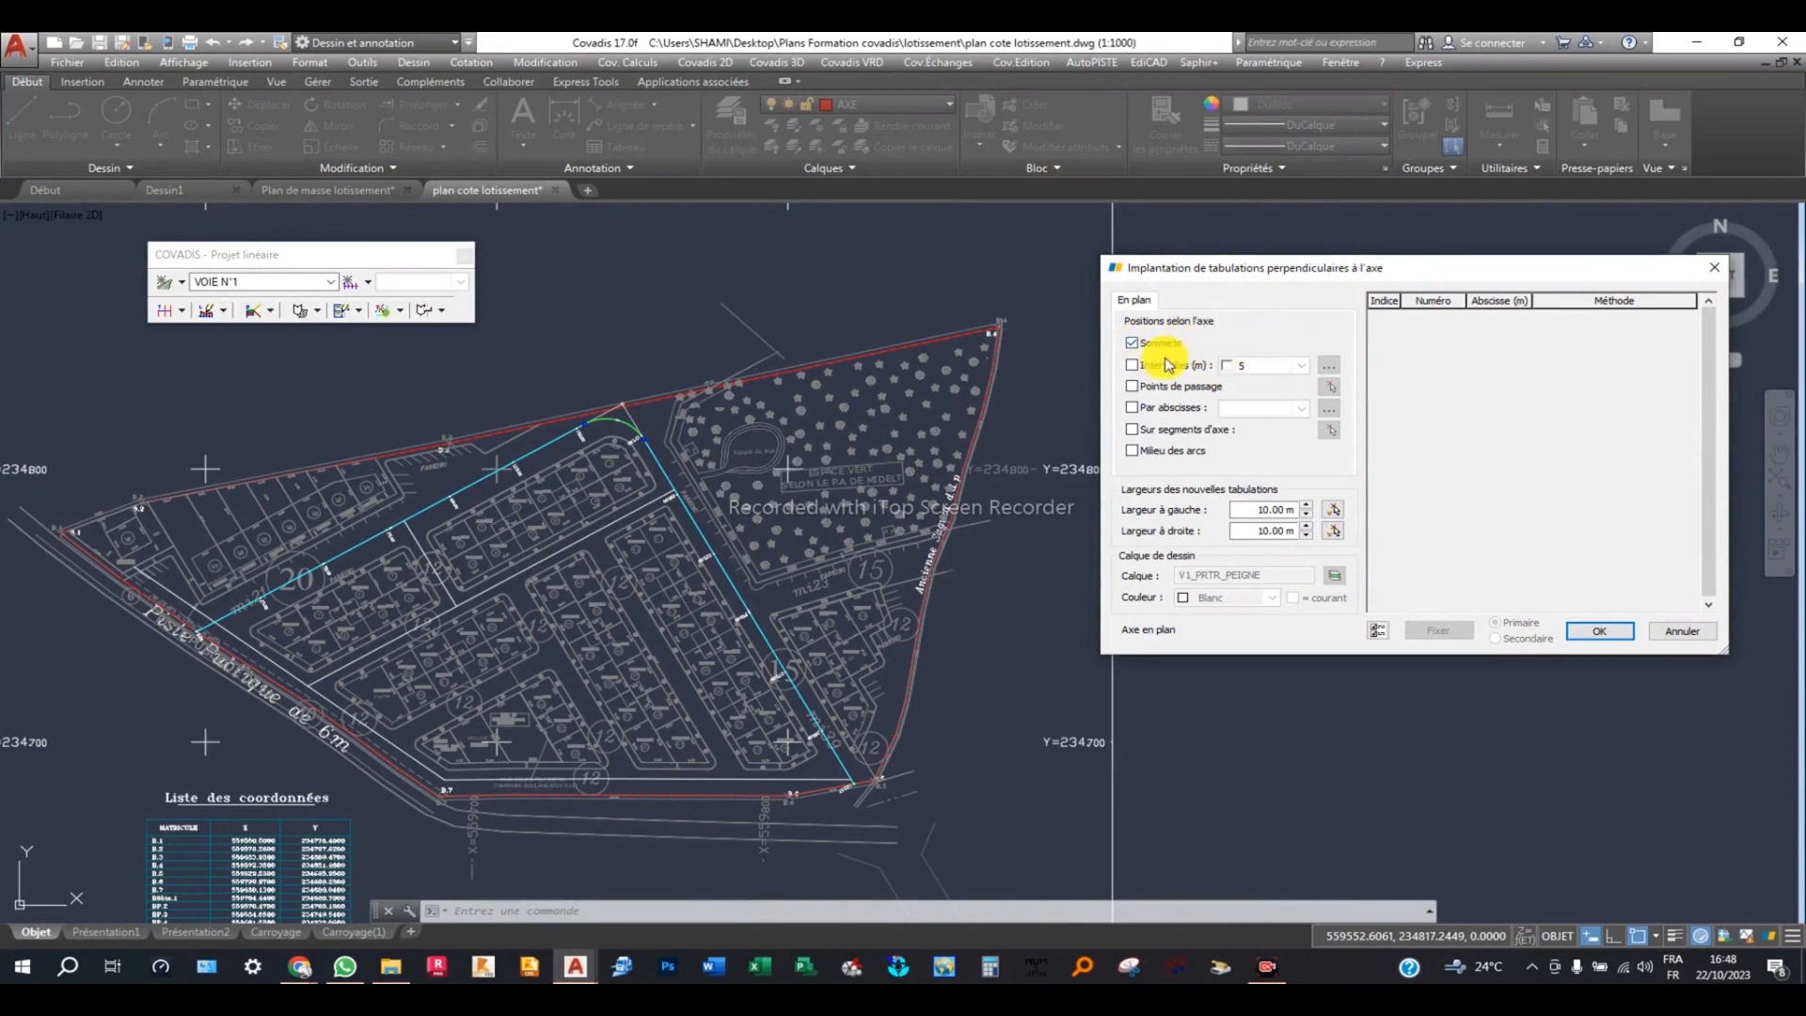
pyautogui.click(1132, 343)
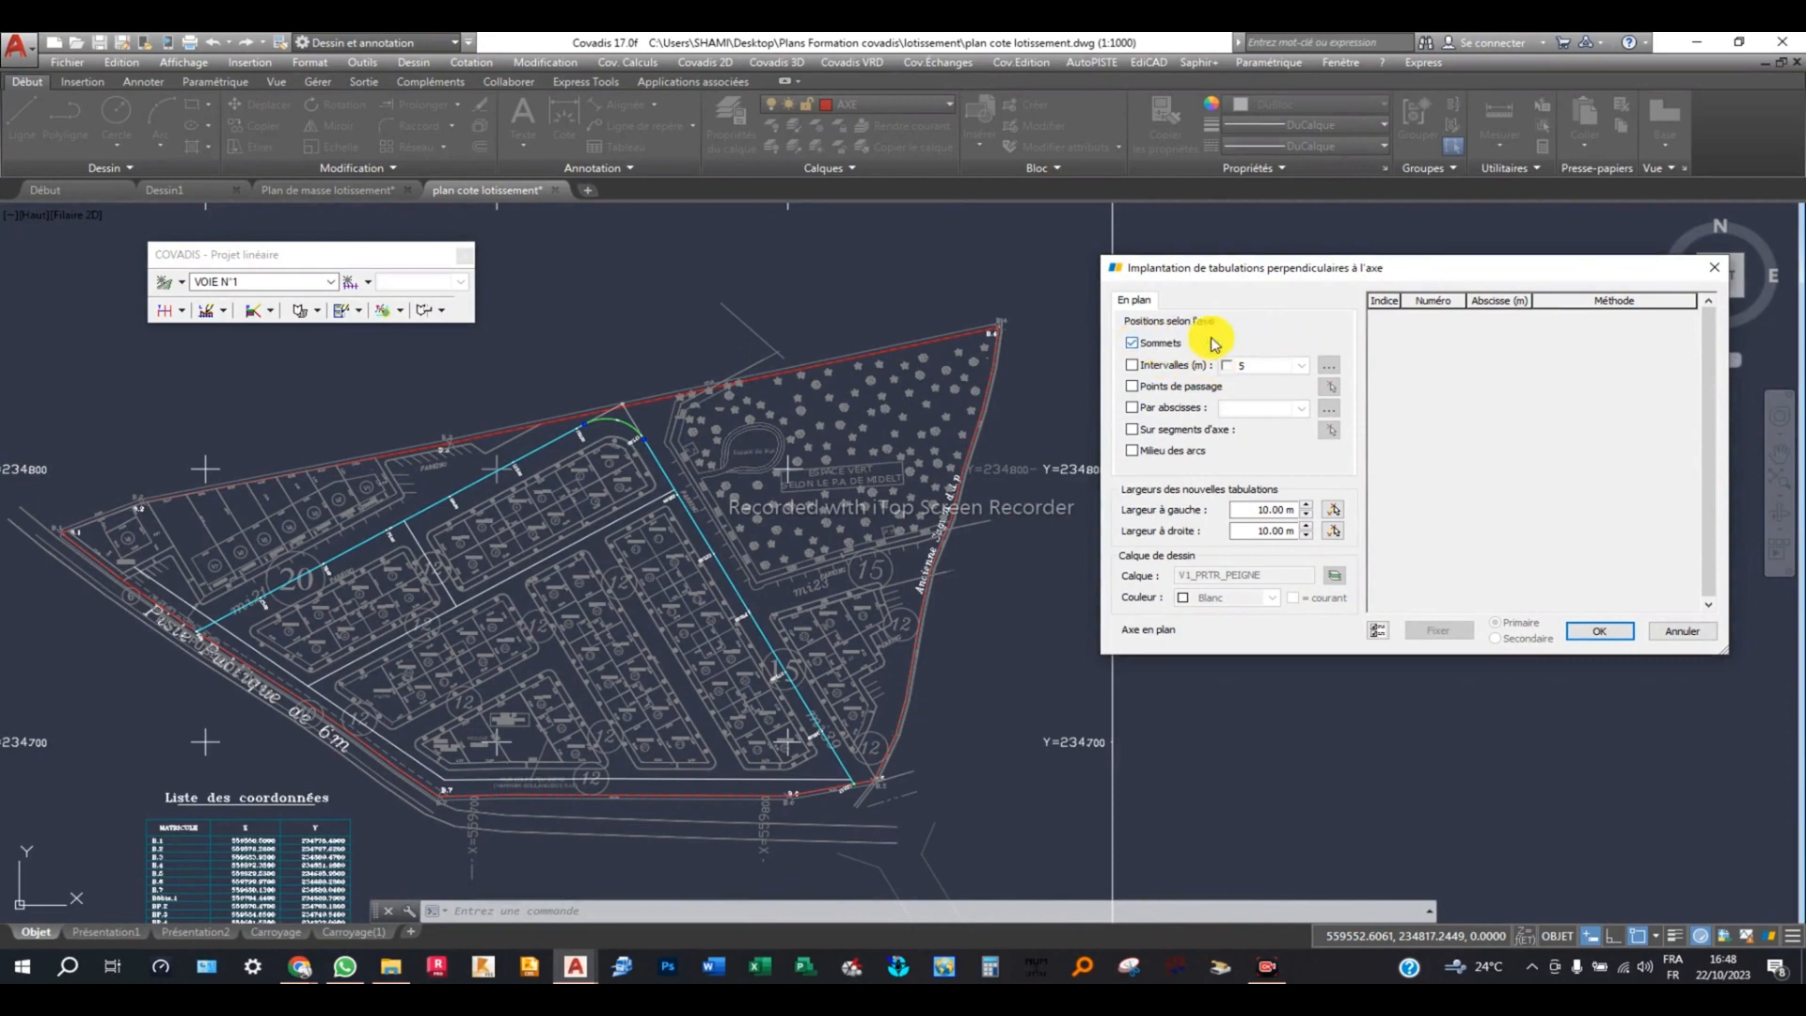
# Enable tabulation positions by intervals and choose a 20 m interval.
pyautogui.click(1132, 365)
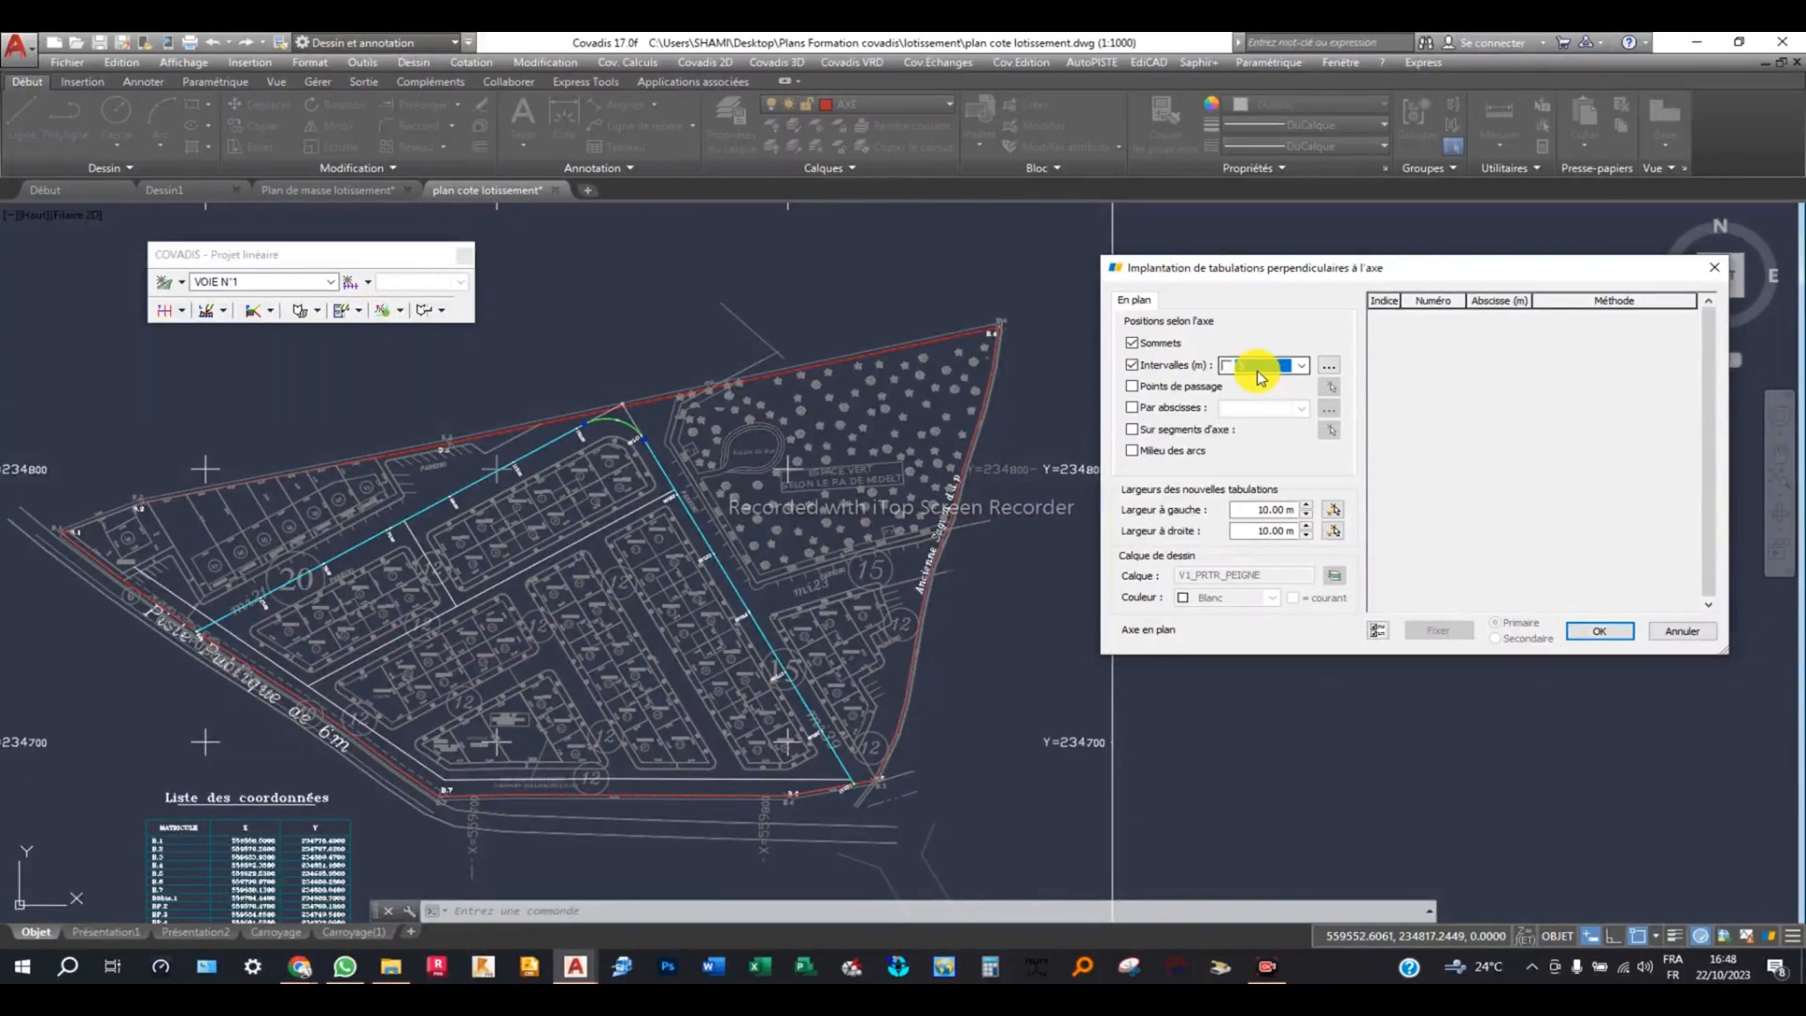
pyautogui.click(1301, 366)
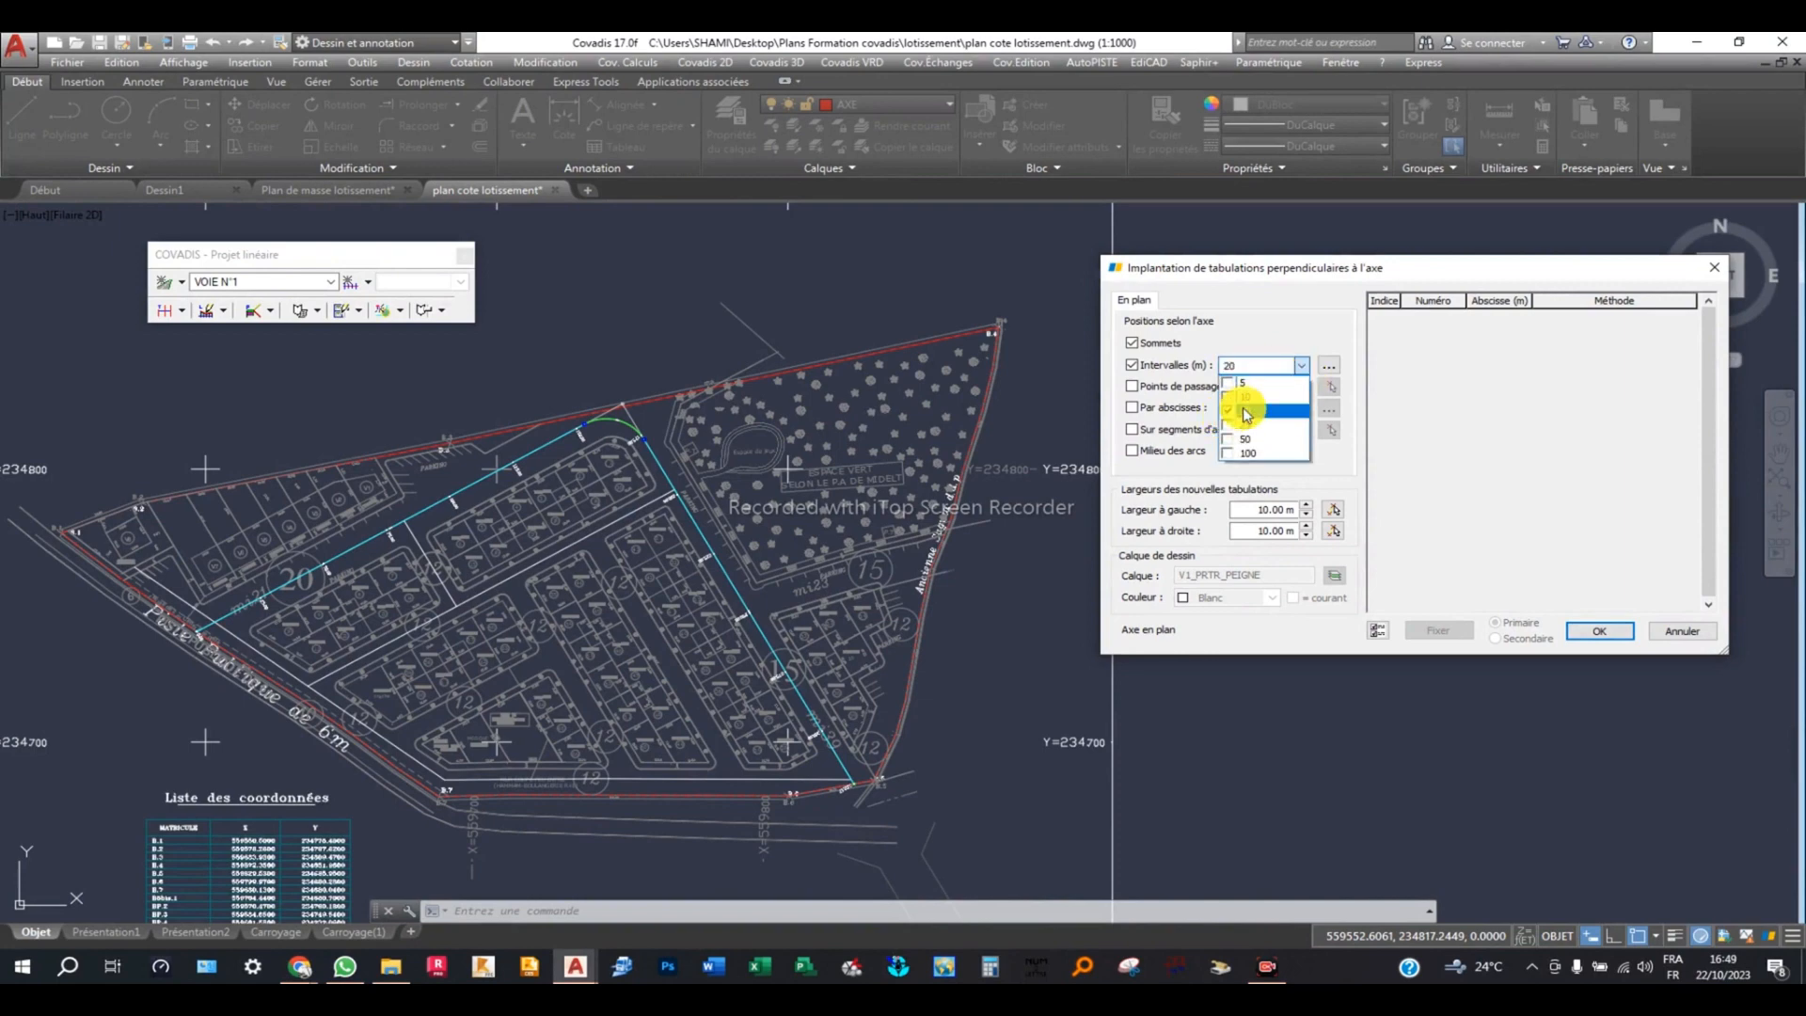
pyautogui.click(1289, 355)
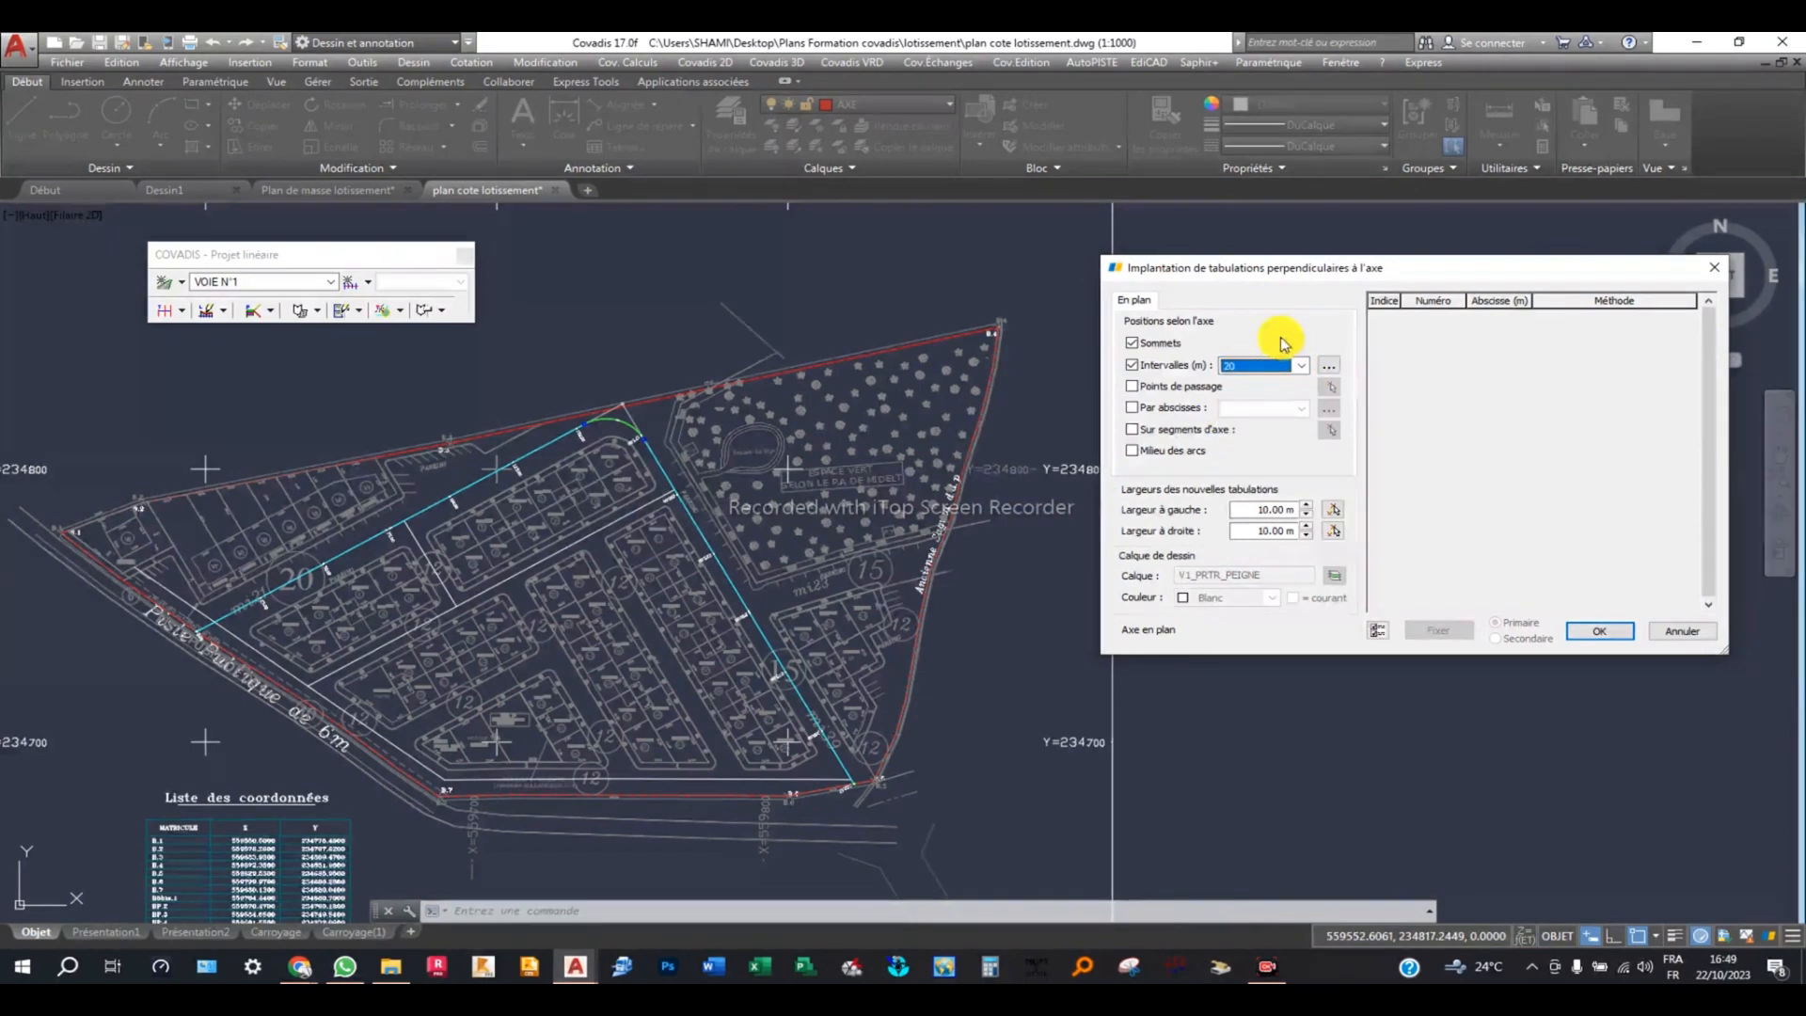
# Add a 25 m entry to the list of available tabulation intervals.
pyautogui.click(1327, 365)
pyautogui.click(1483, 333)
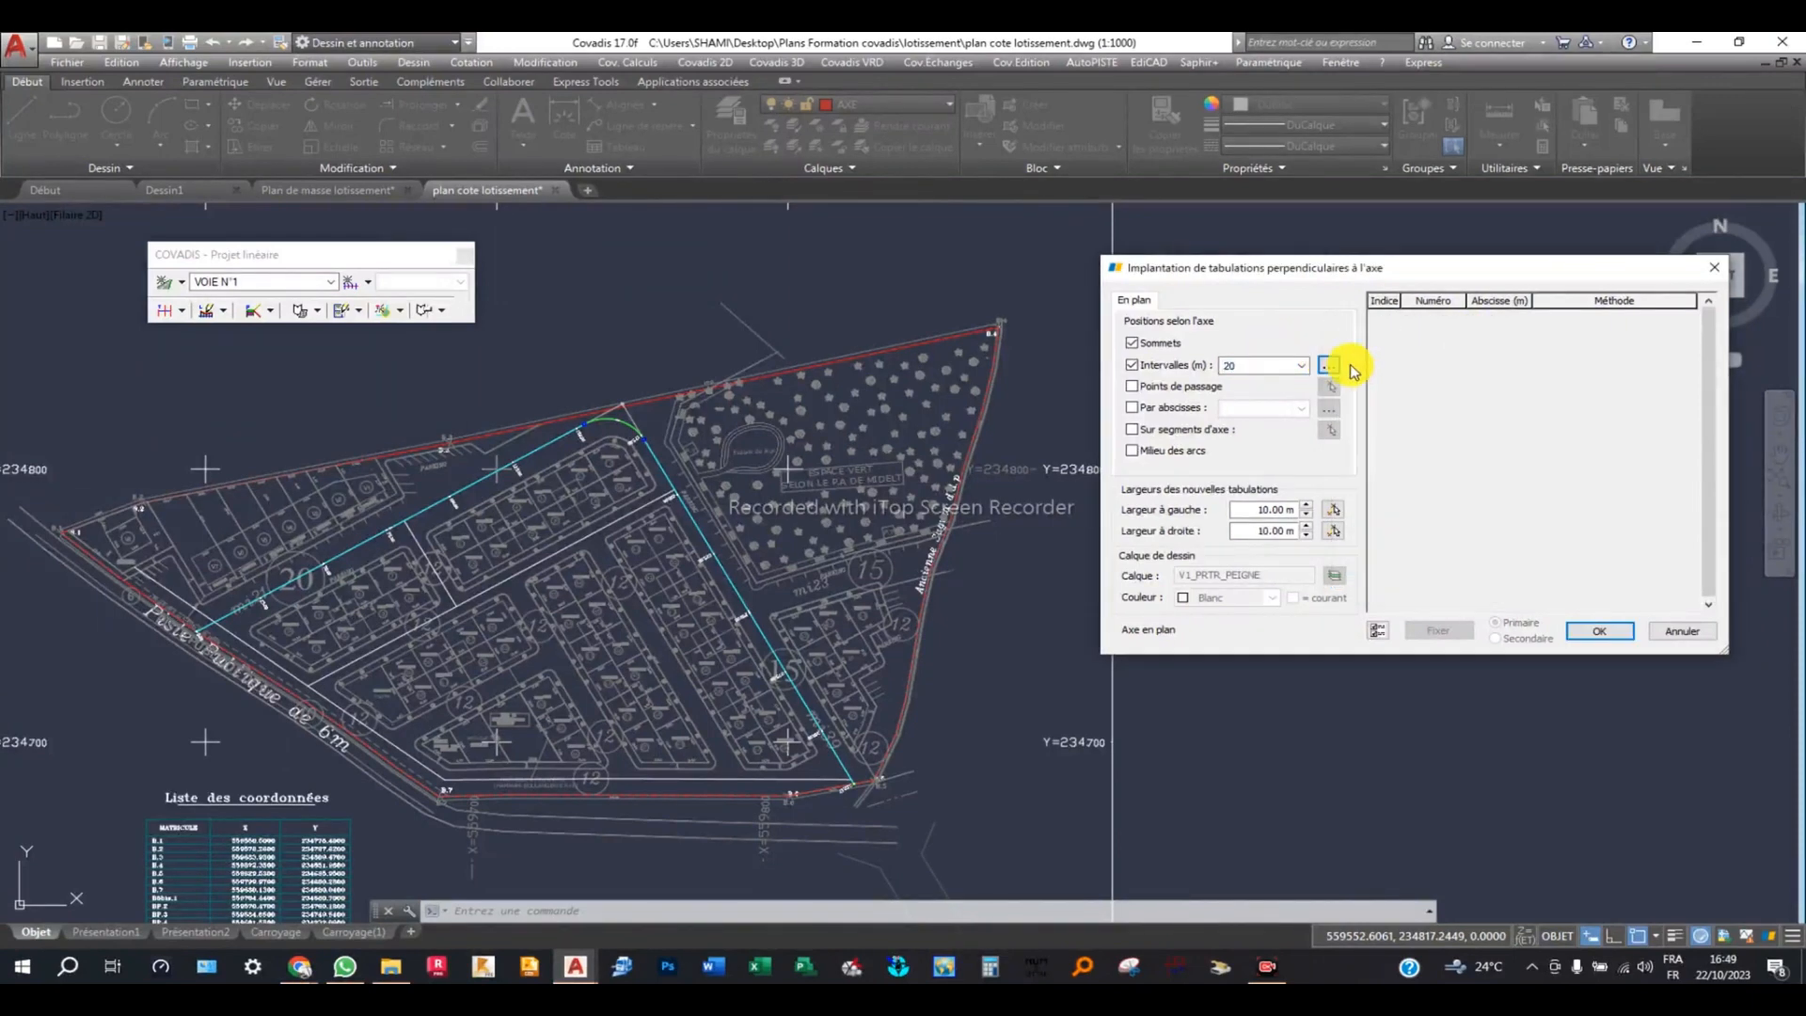
pyautogui.click(1328, 366)
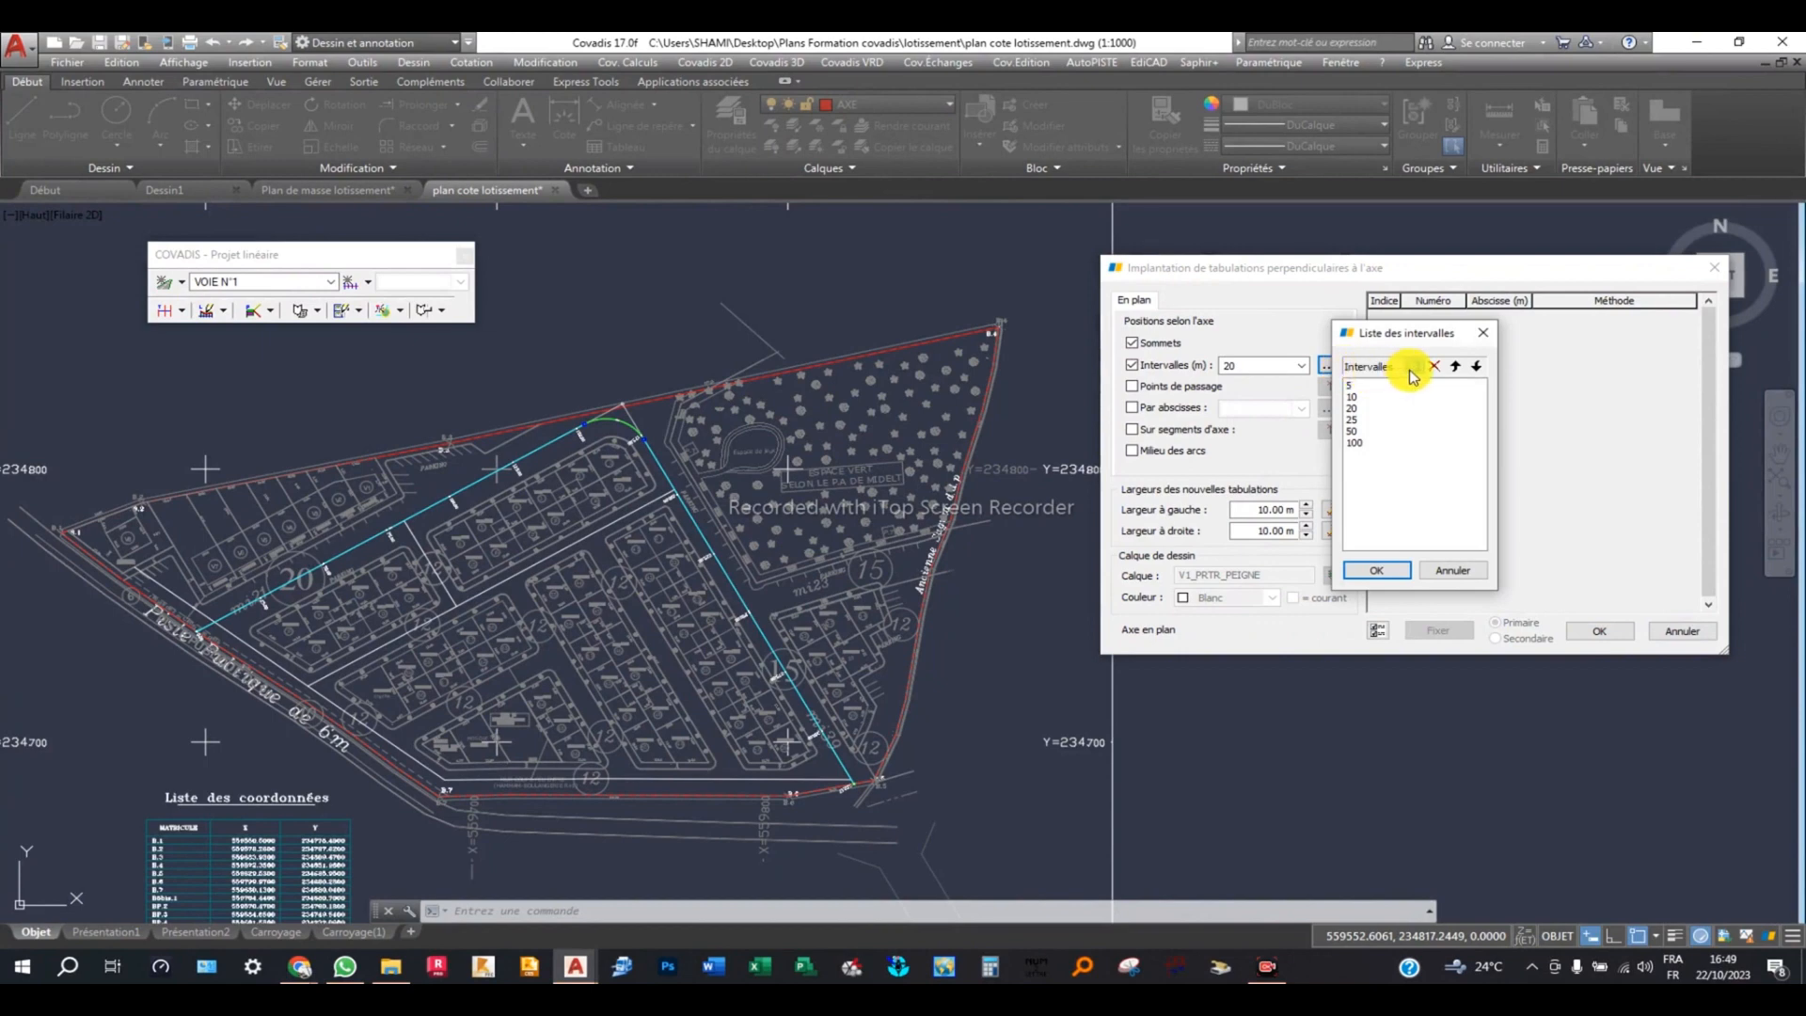
pyautogui.click(1411, 370)
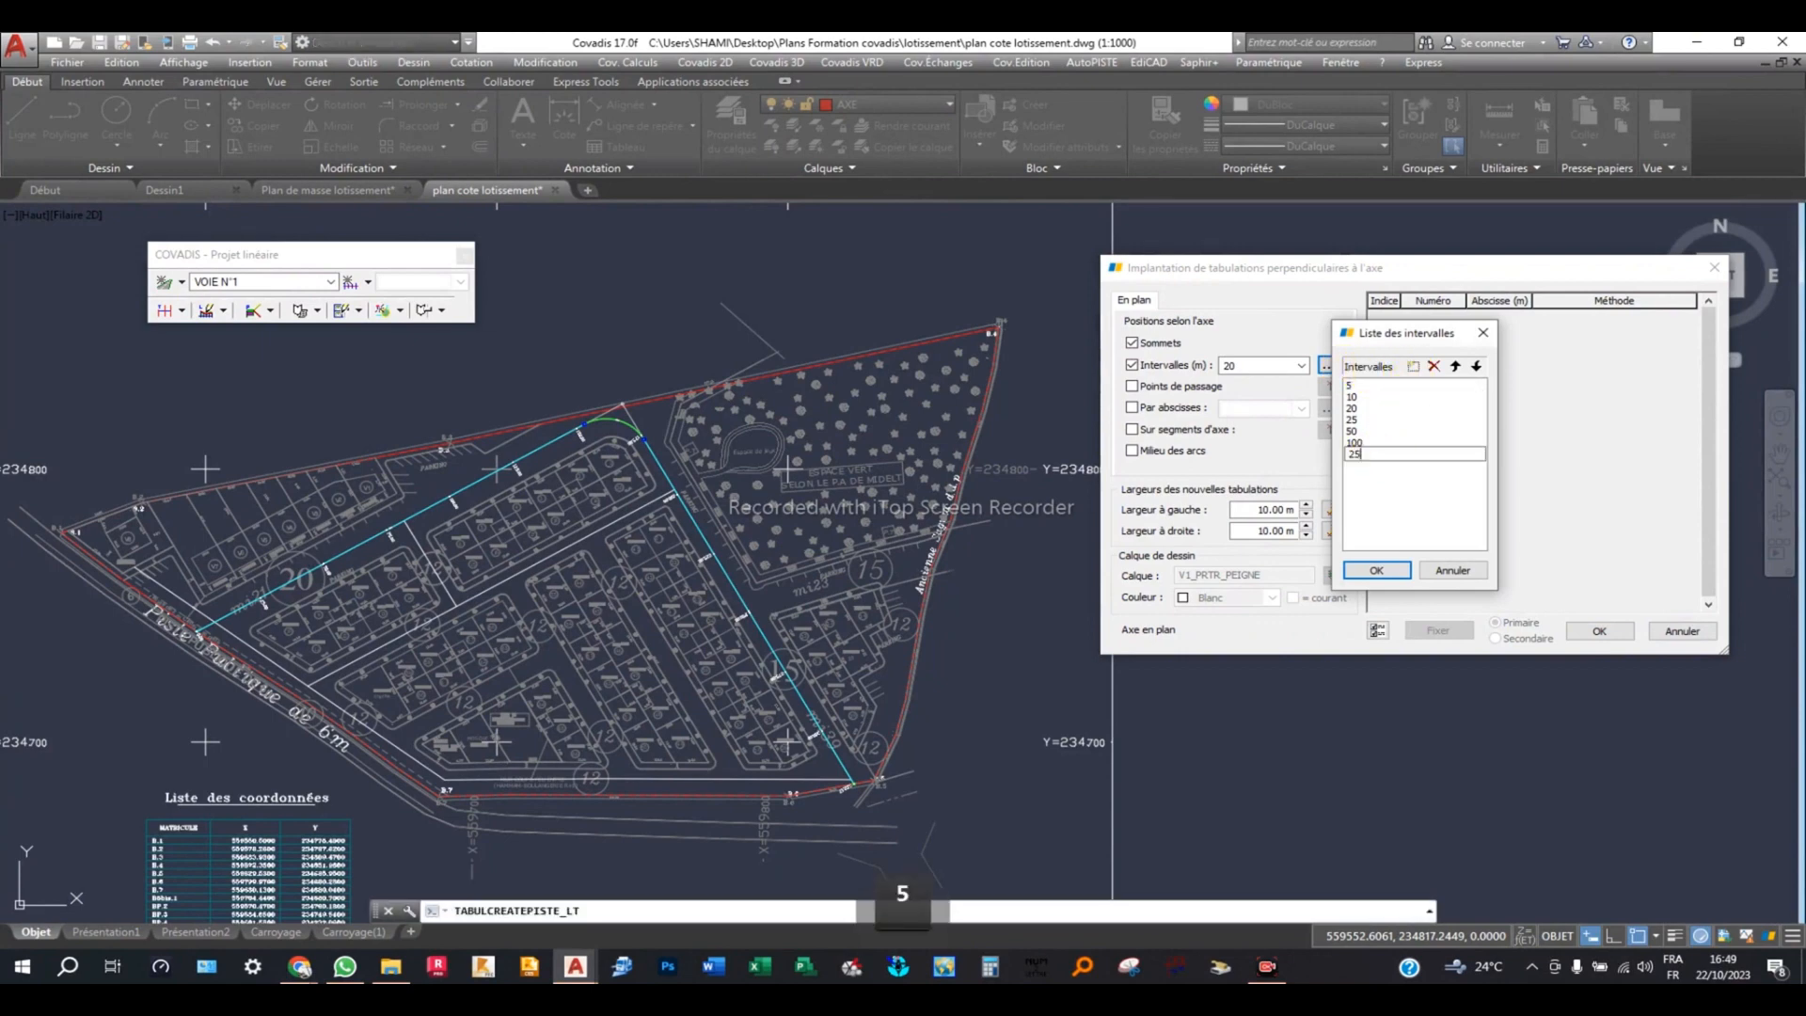
pyautogui.press('Return')
pyautogui.click(1376, 570)
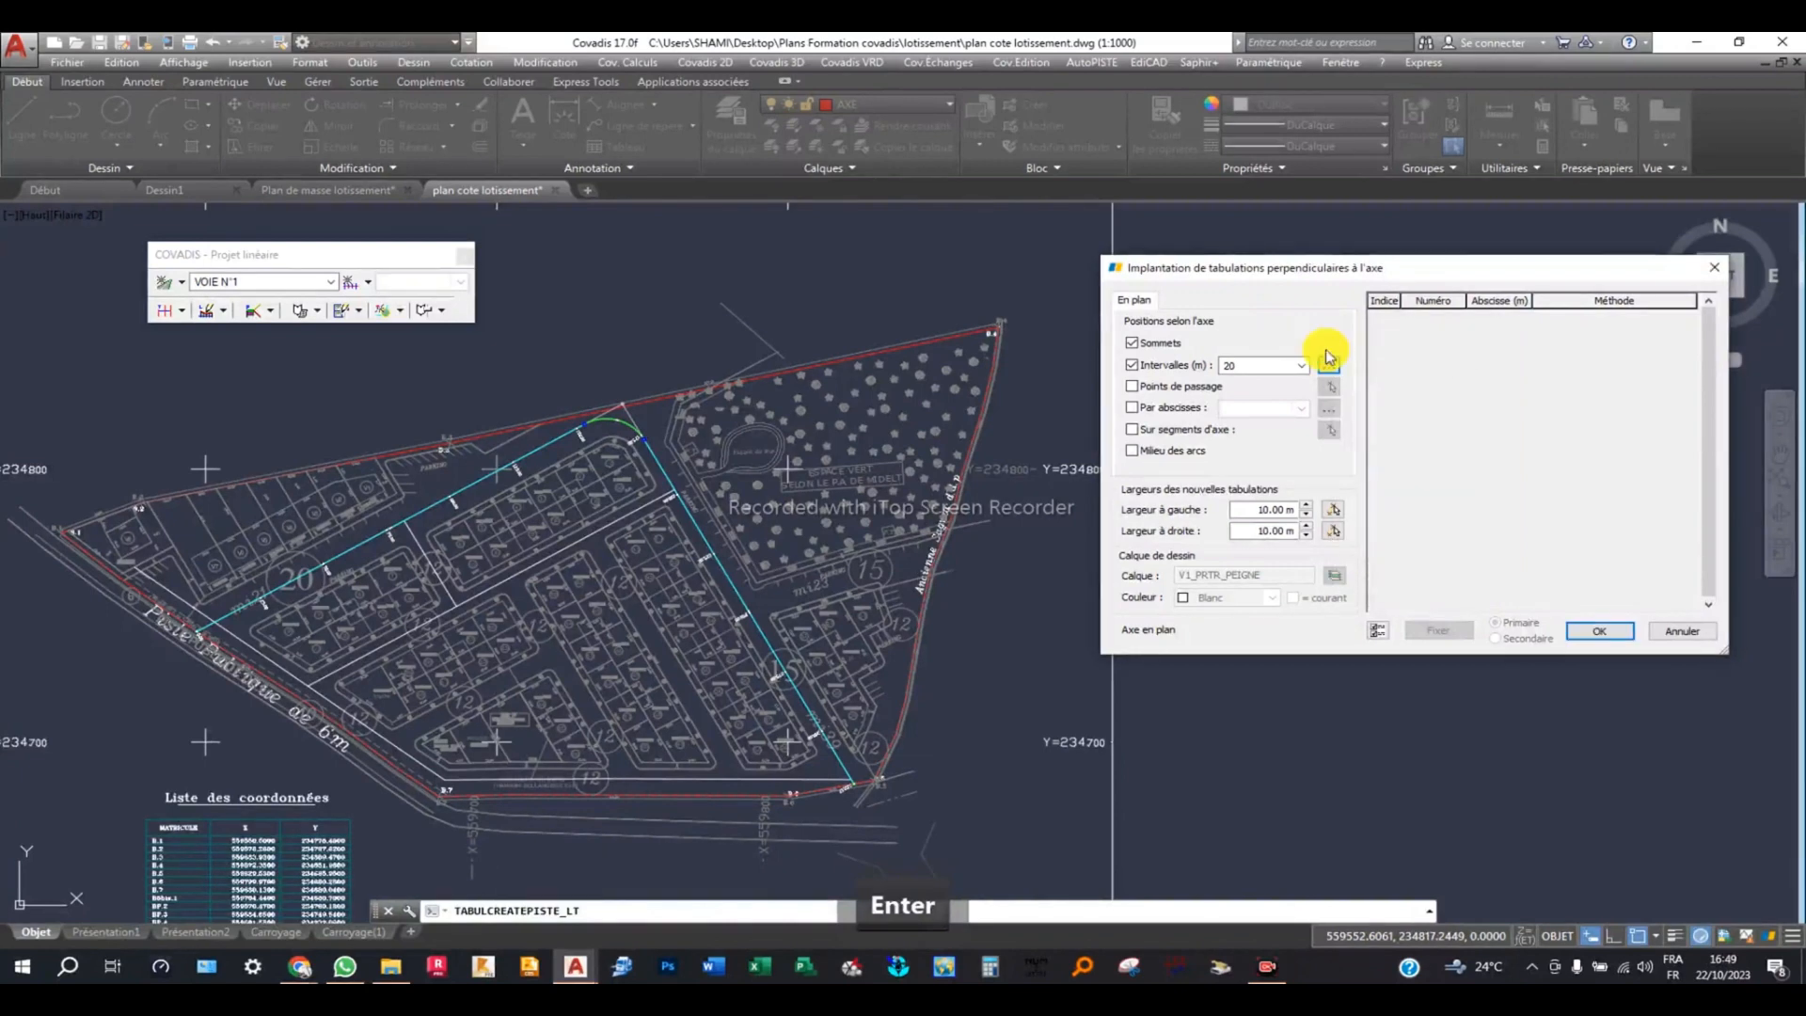
# Make 25 m the only selected tabulation interval and apply the perpendicular tabulations, 10 m wide on each side, to the axis.
pyautogui.click(1298, 367)
pyautogui.click(1239, 424)
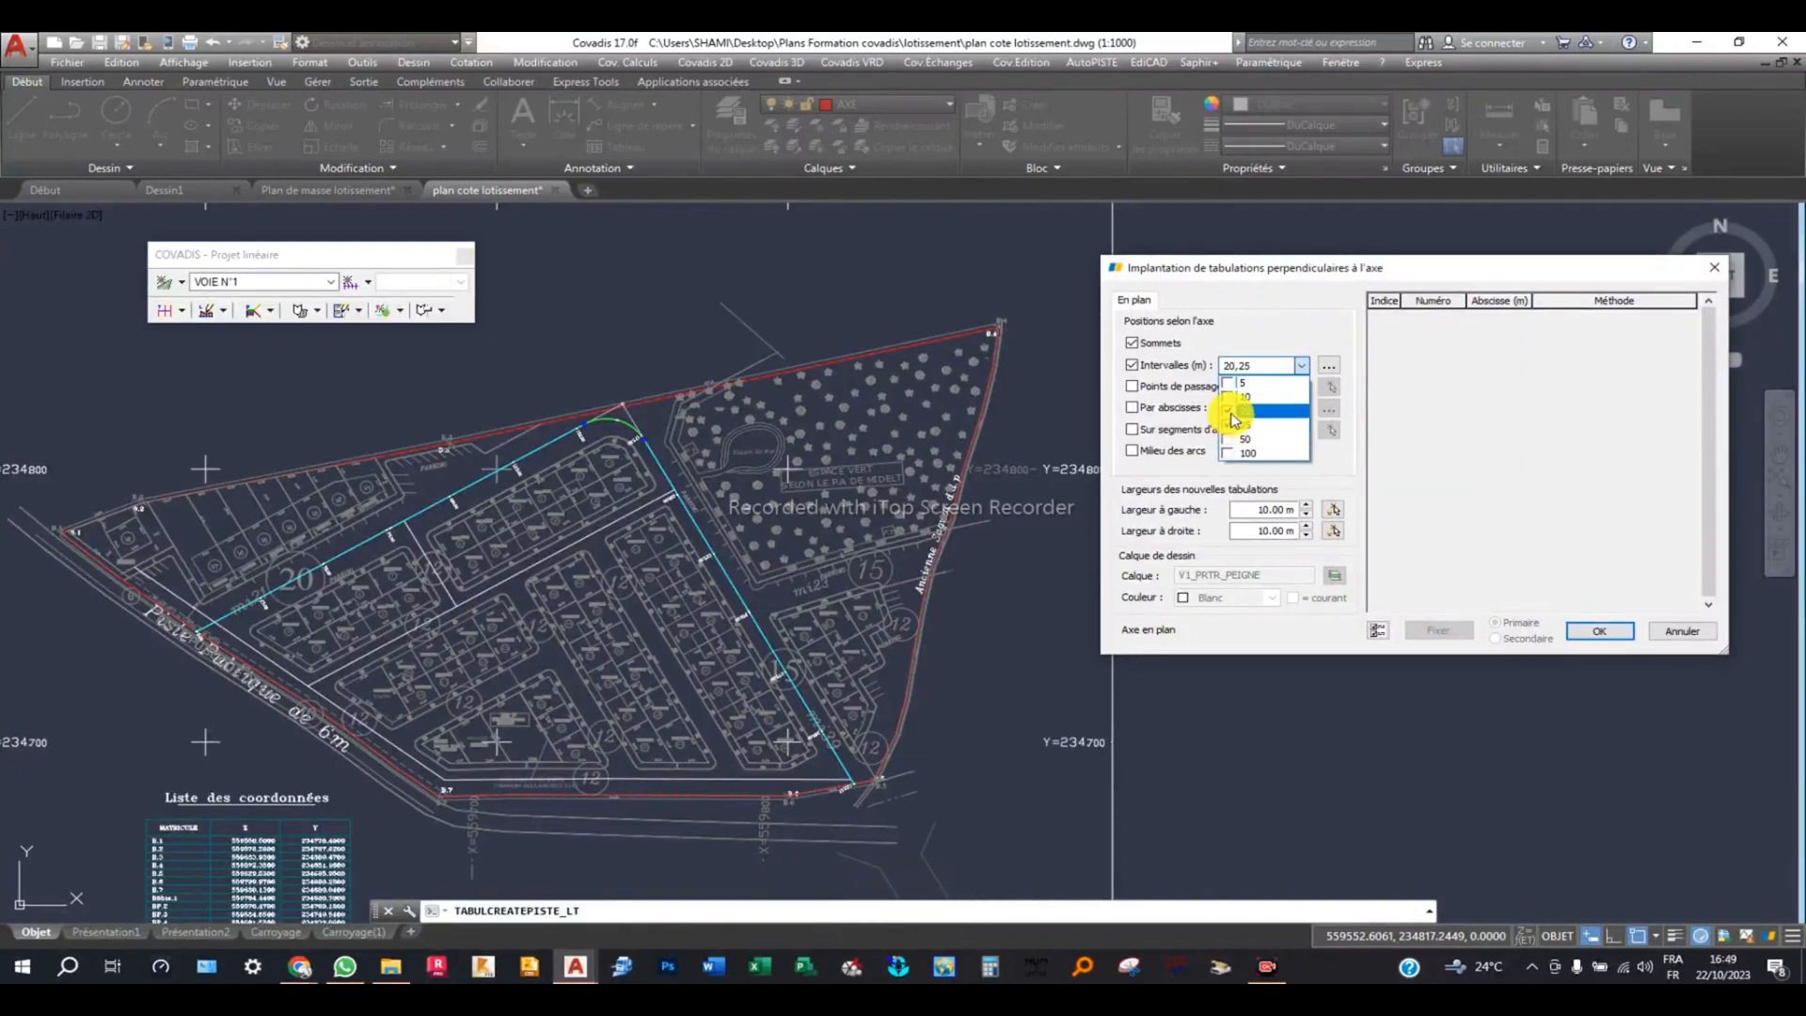
pyautogui.click(1241, 329)
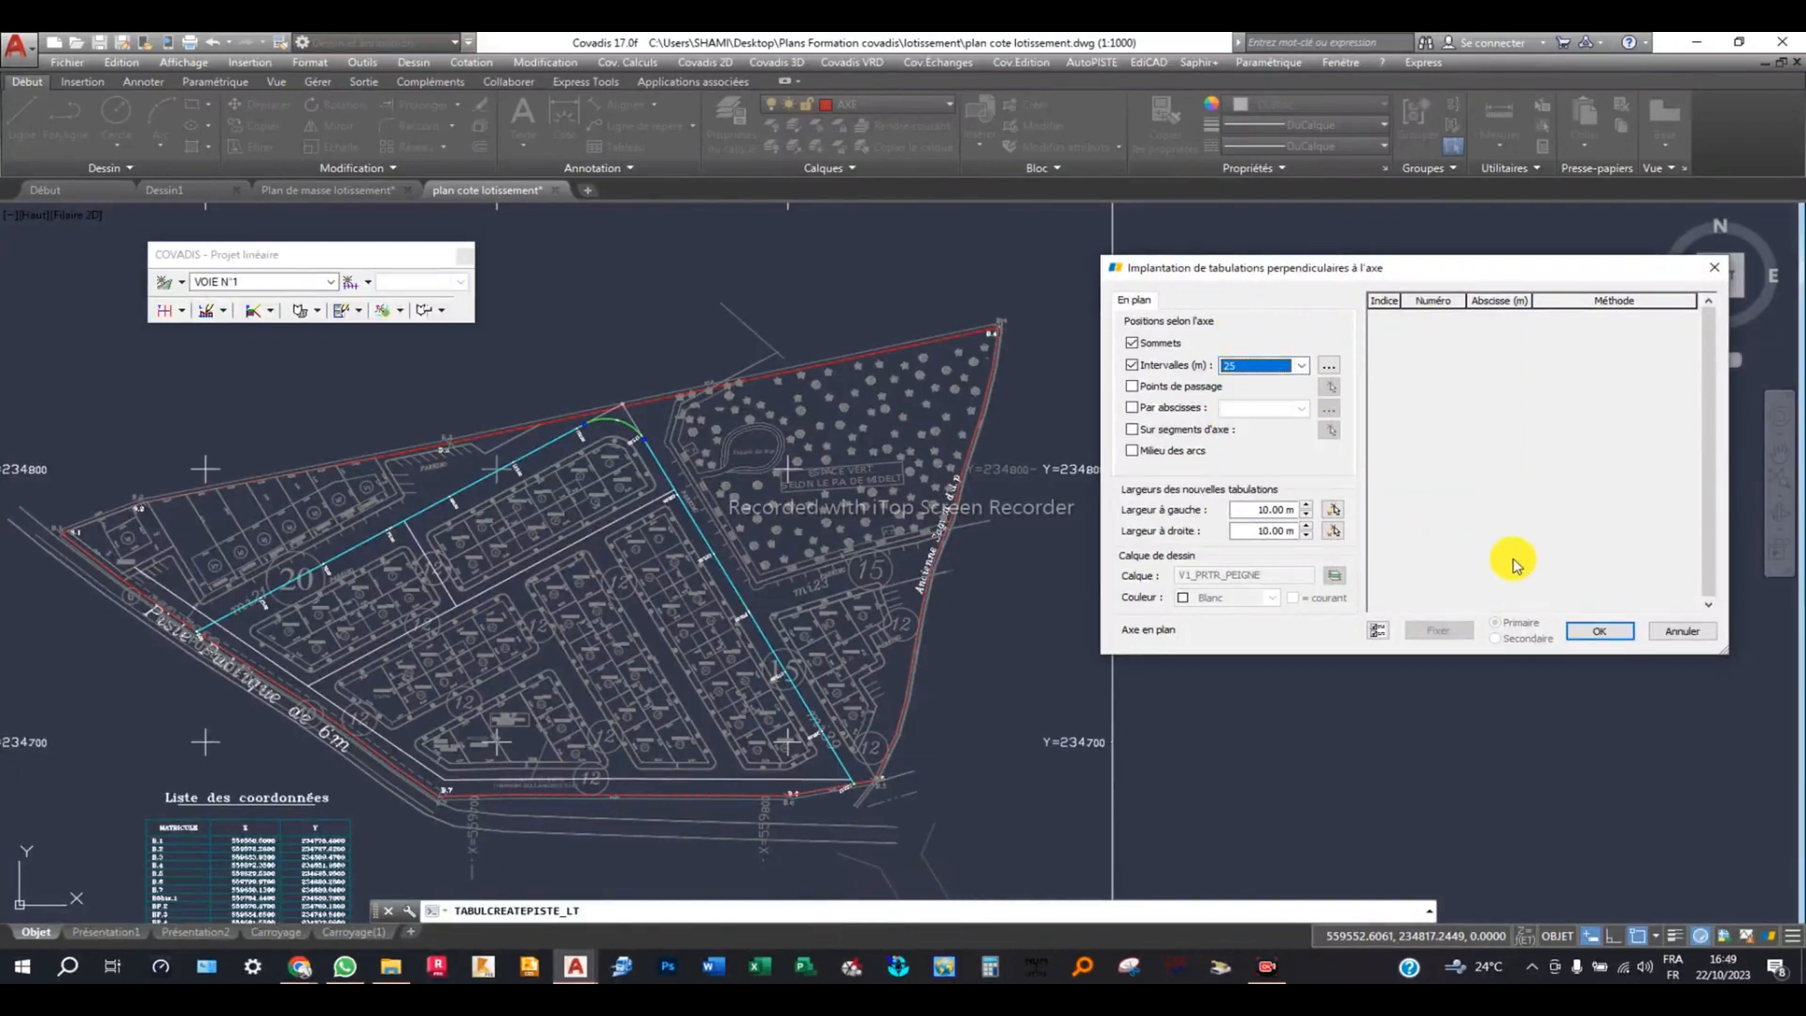
pyautogui.click(1598, 632)
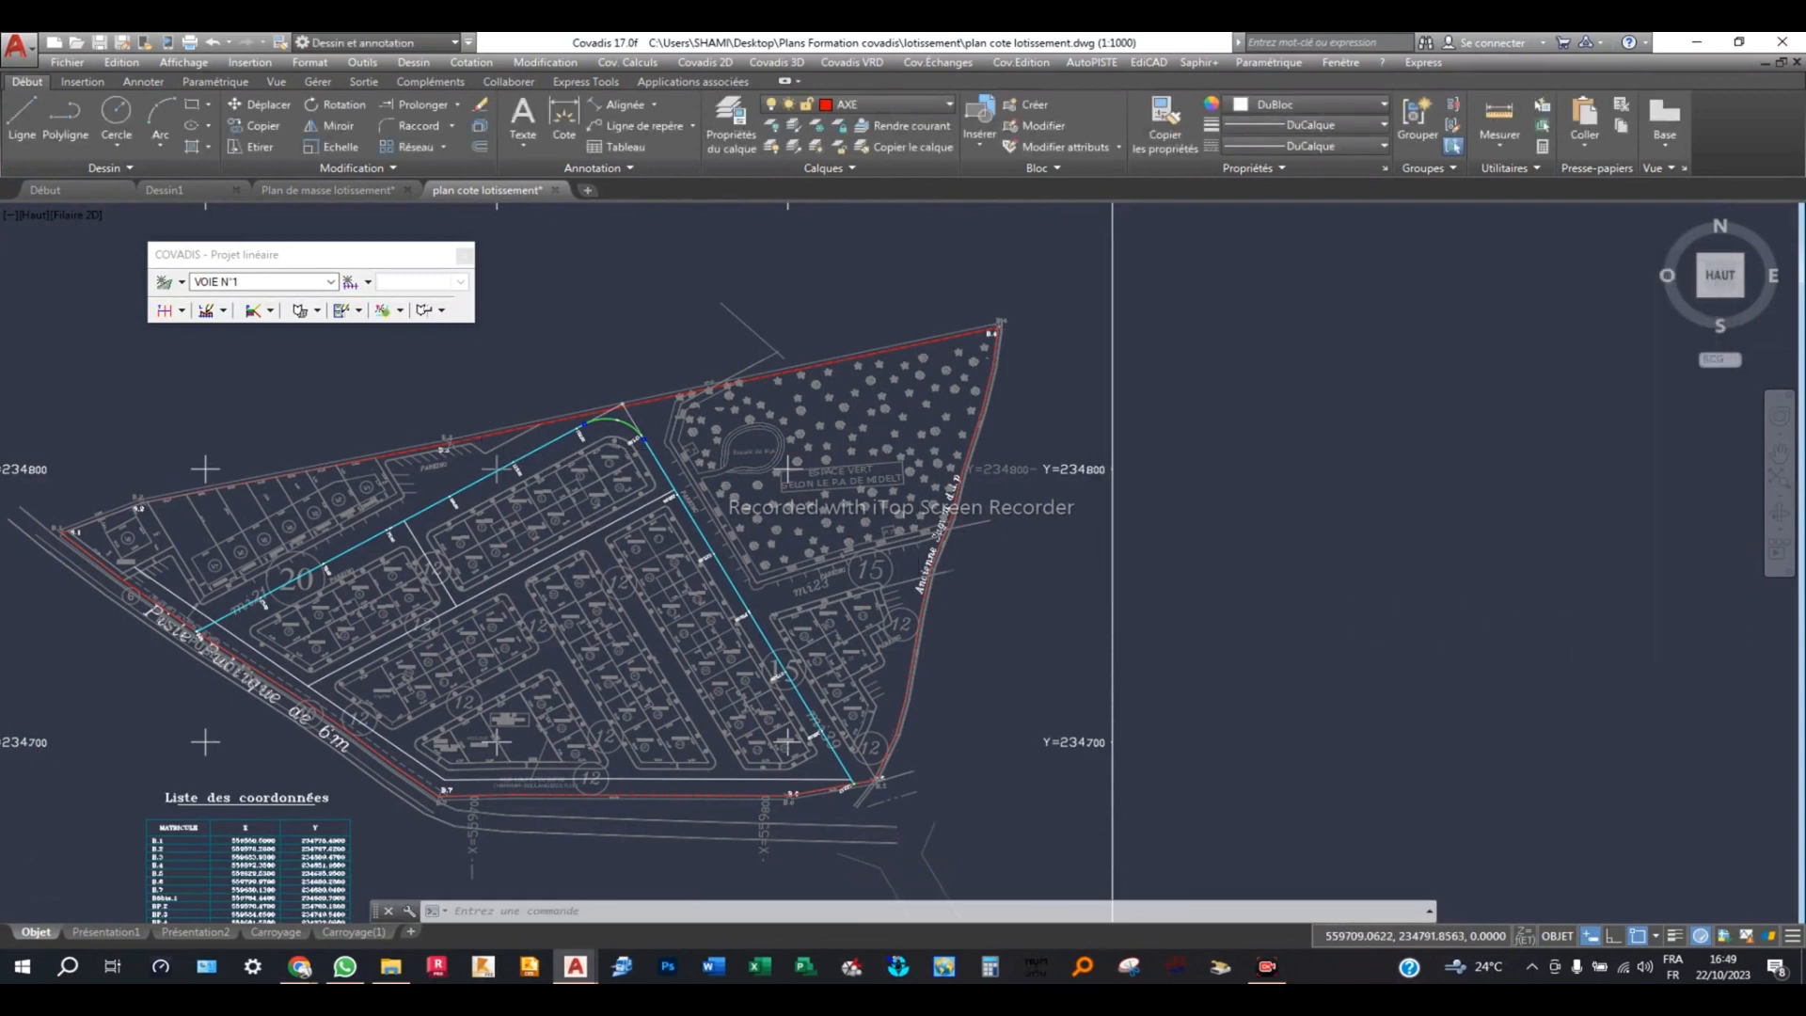
# Review the general properties, display, marker and chainage settings of road axis Axe-1.
pyautogui.scroll(-2, 513, 499)
pyautogui.scroll(4, 512, 498)
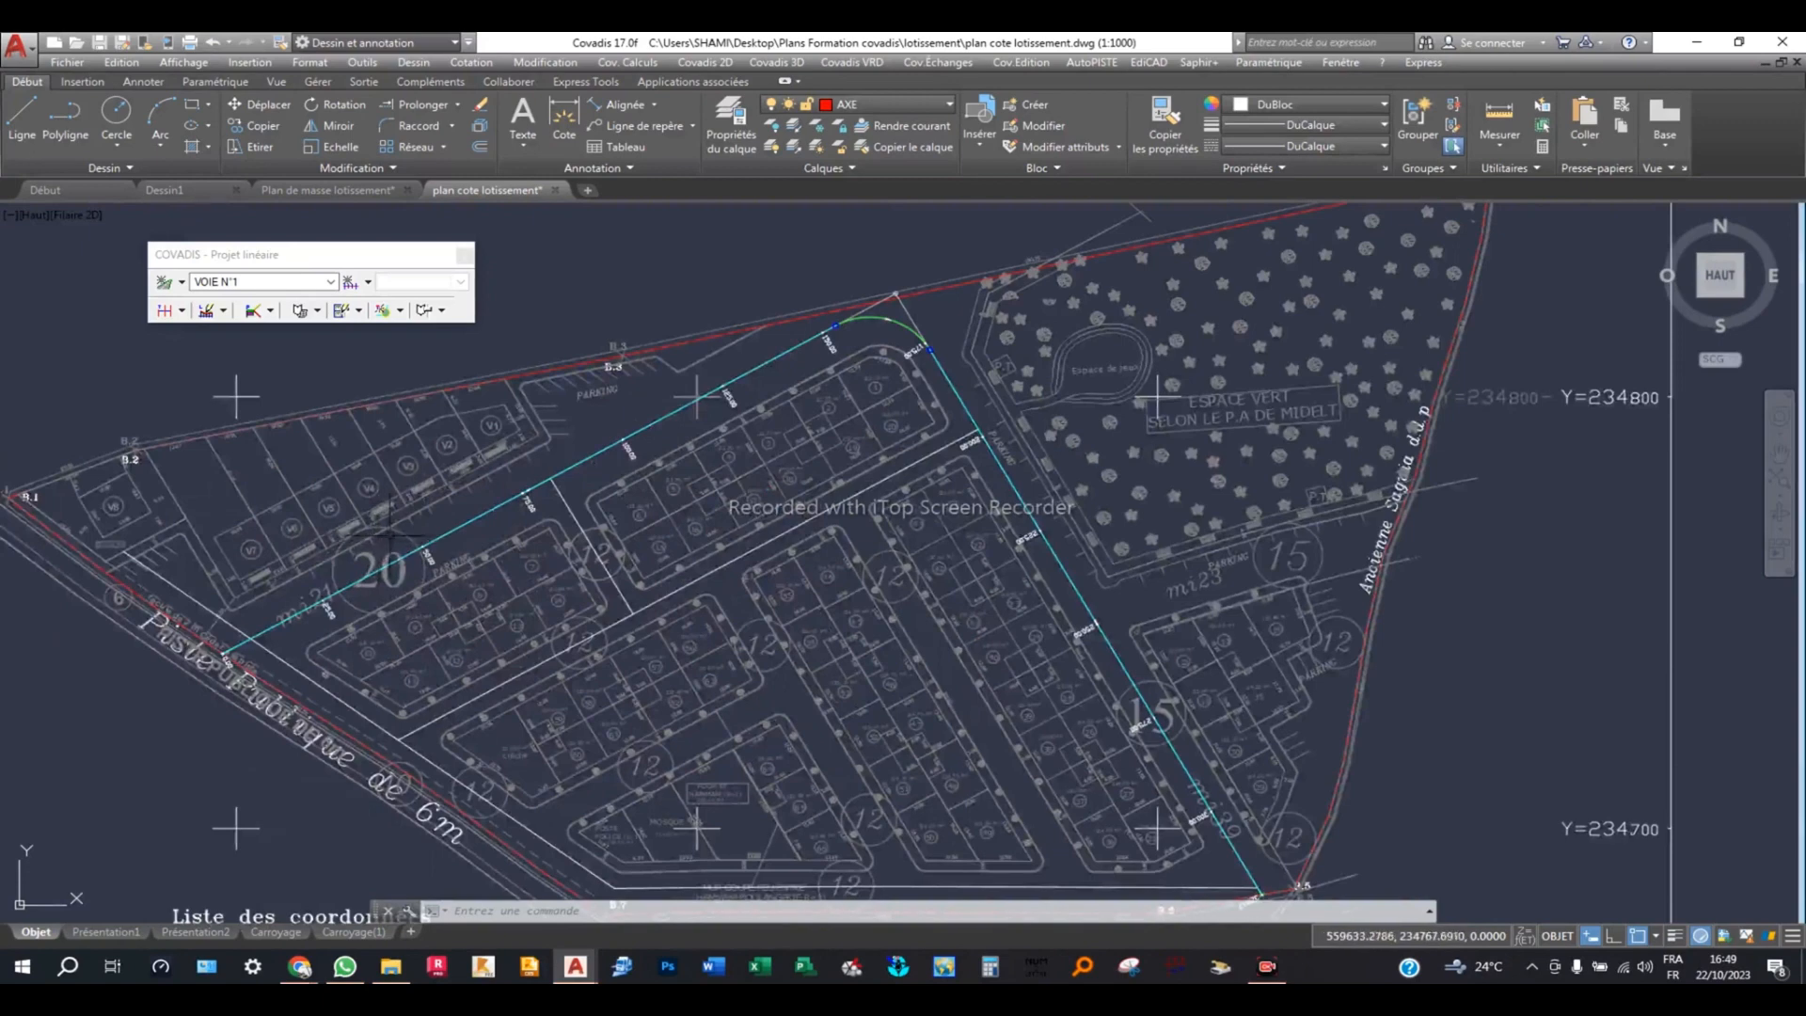
pyautogui.moveTo(437, 510); pyautogui.dragTo(589, 503, button='middle')
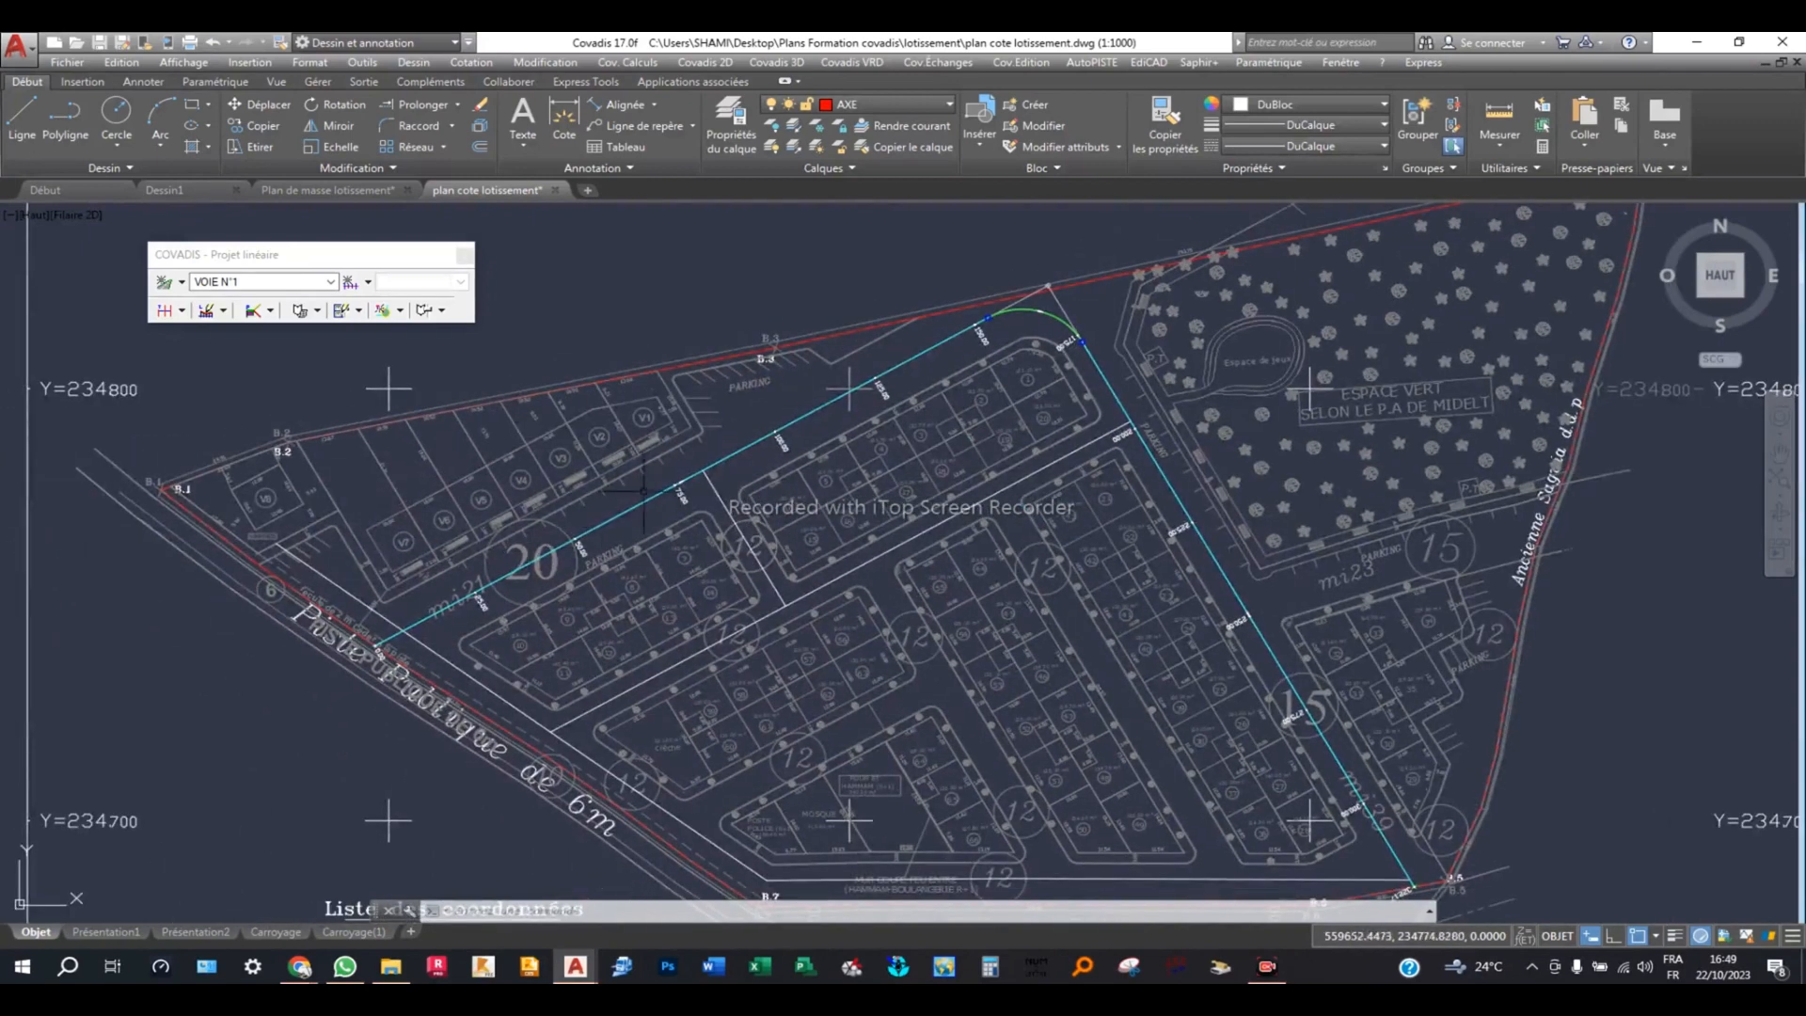
pyautogui.click(1027, 309)
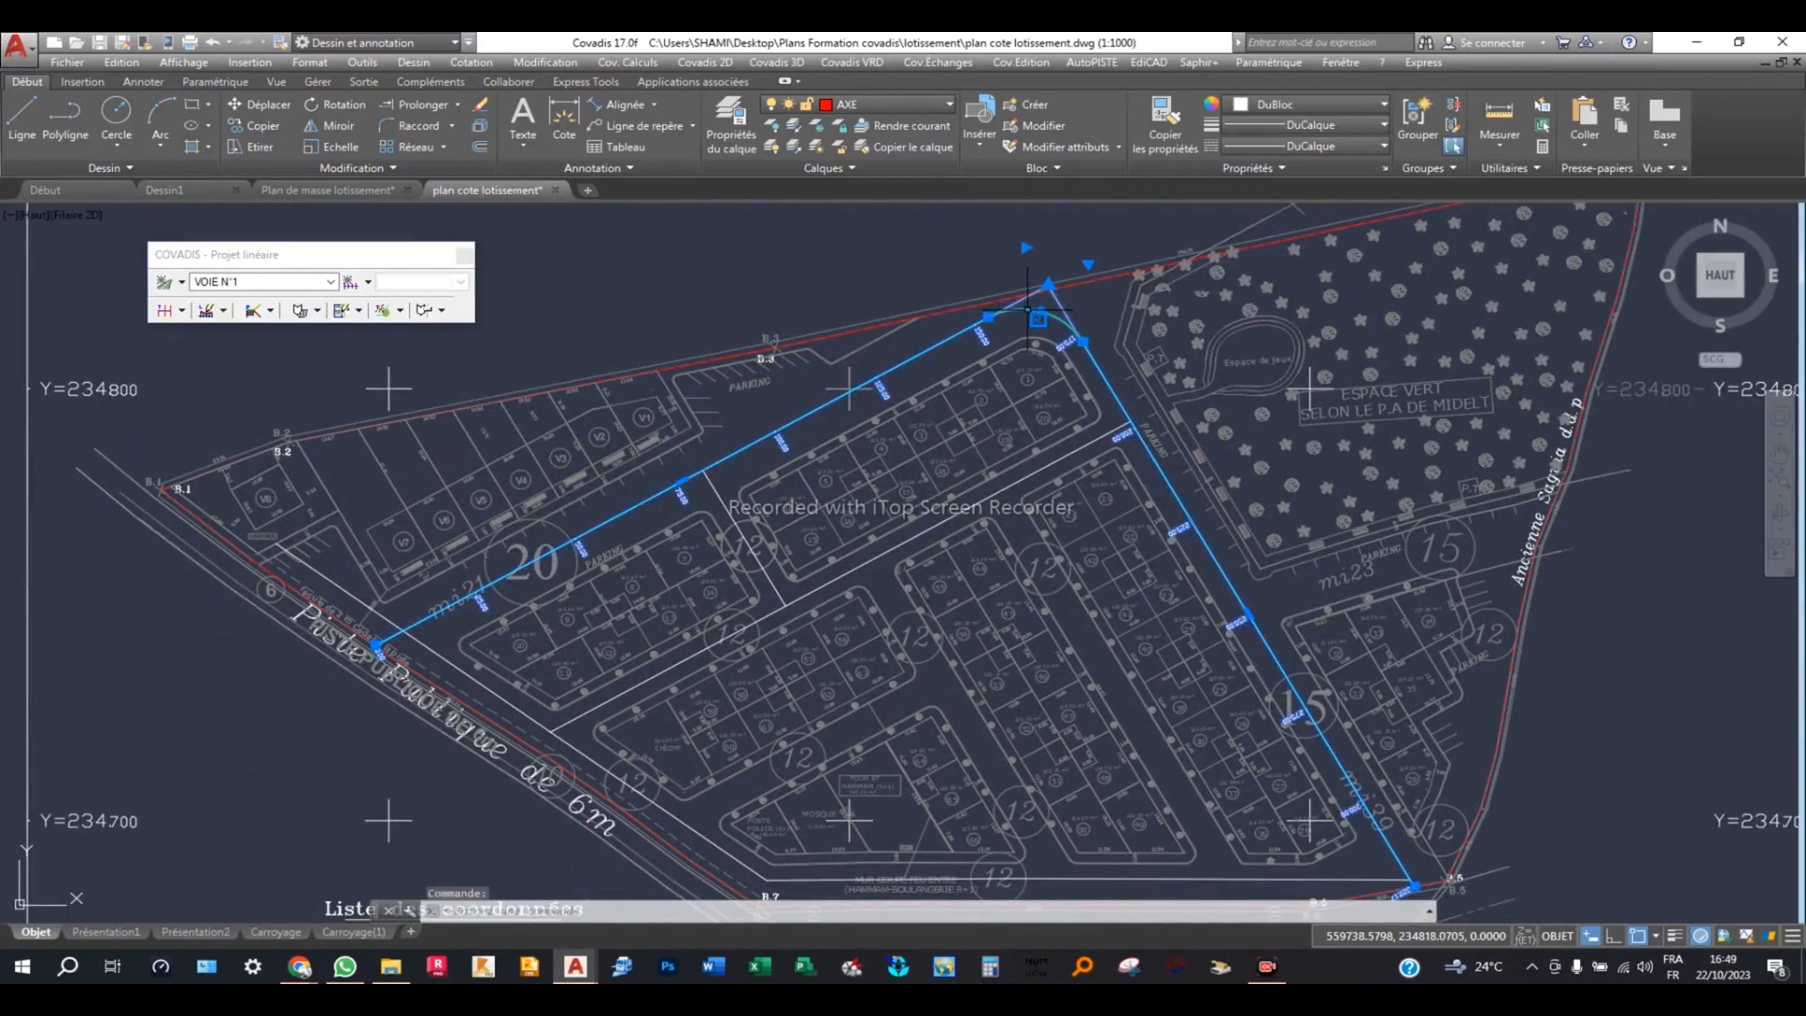
pyautogui.doubleClick(994, 323)
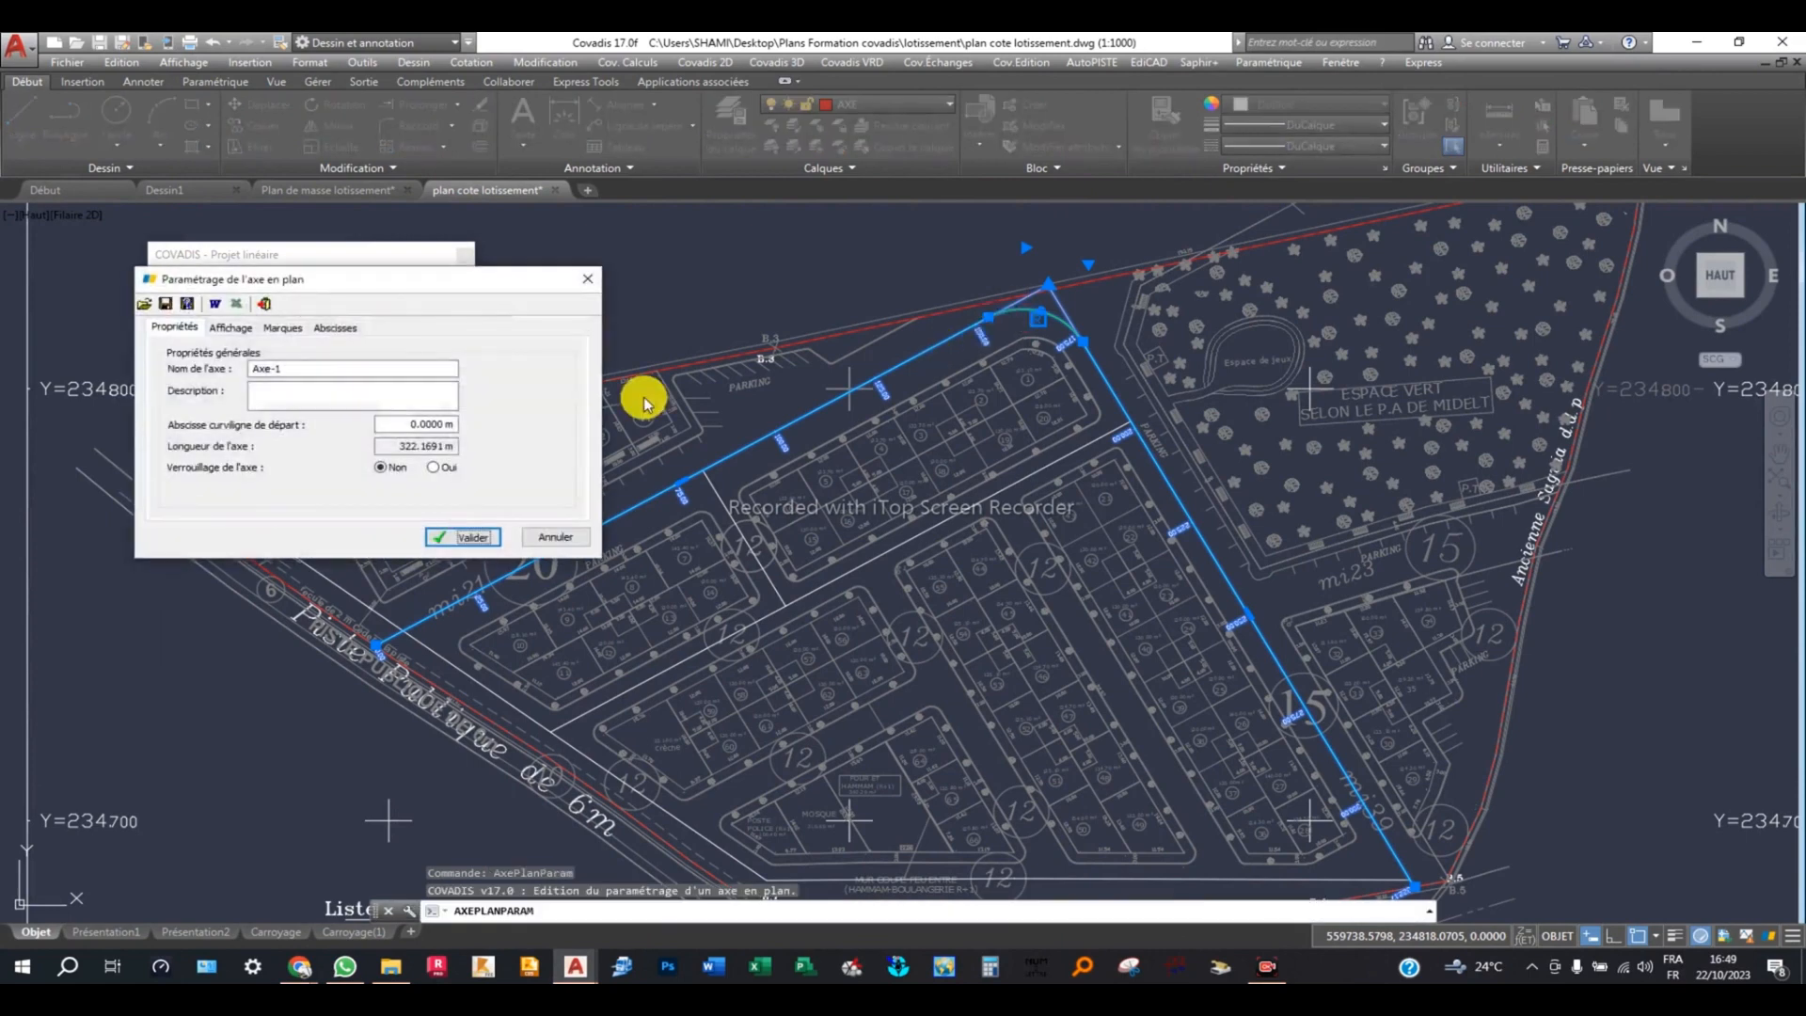
pyautogui.click(230, 327)
pyautogui.click(282, 328)
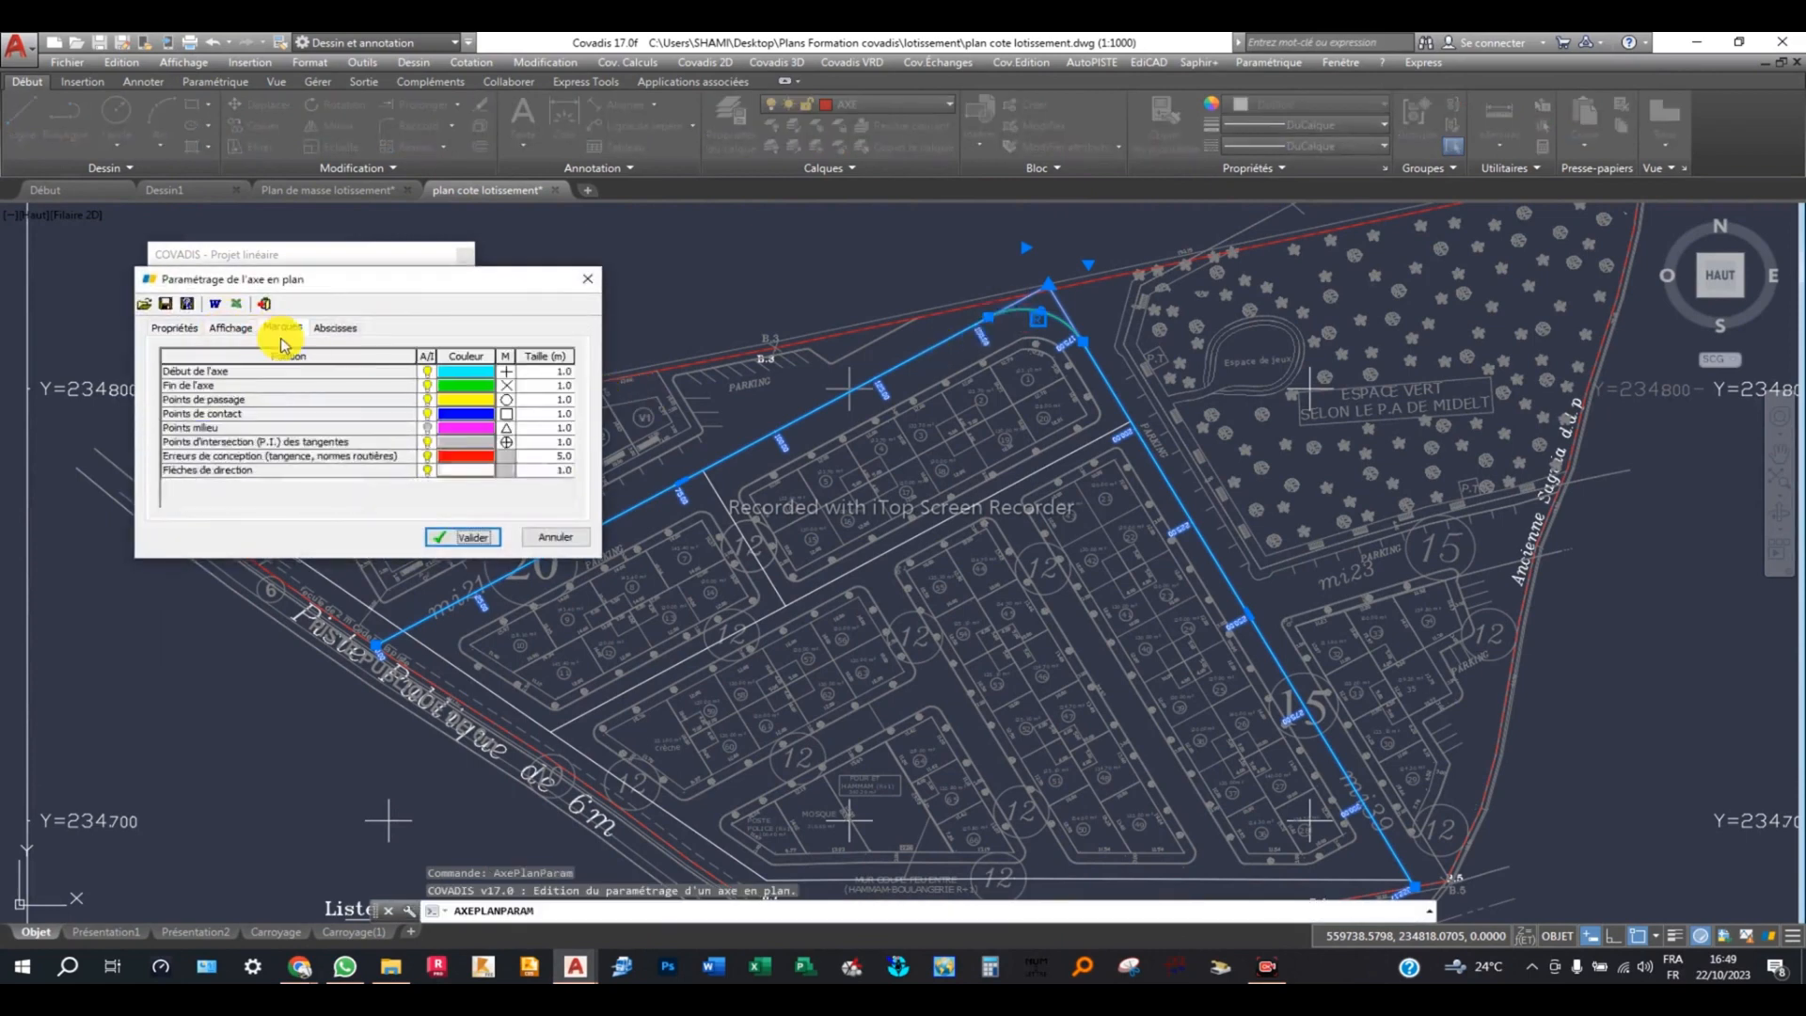
pyautogui.click(335, 327)
pyautogui.click(465, 537)
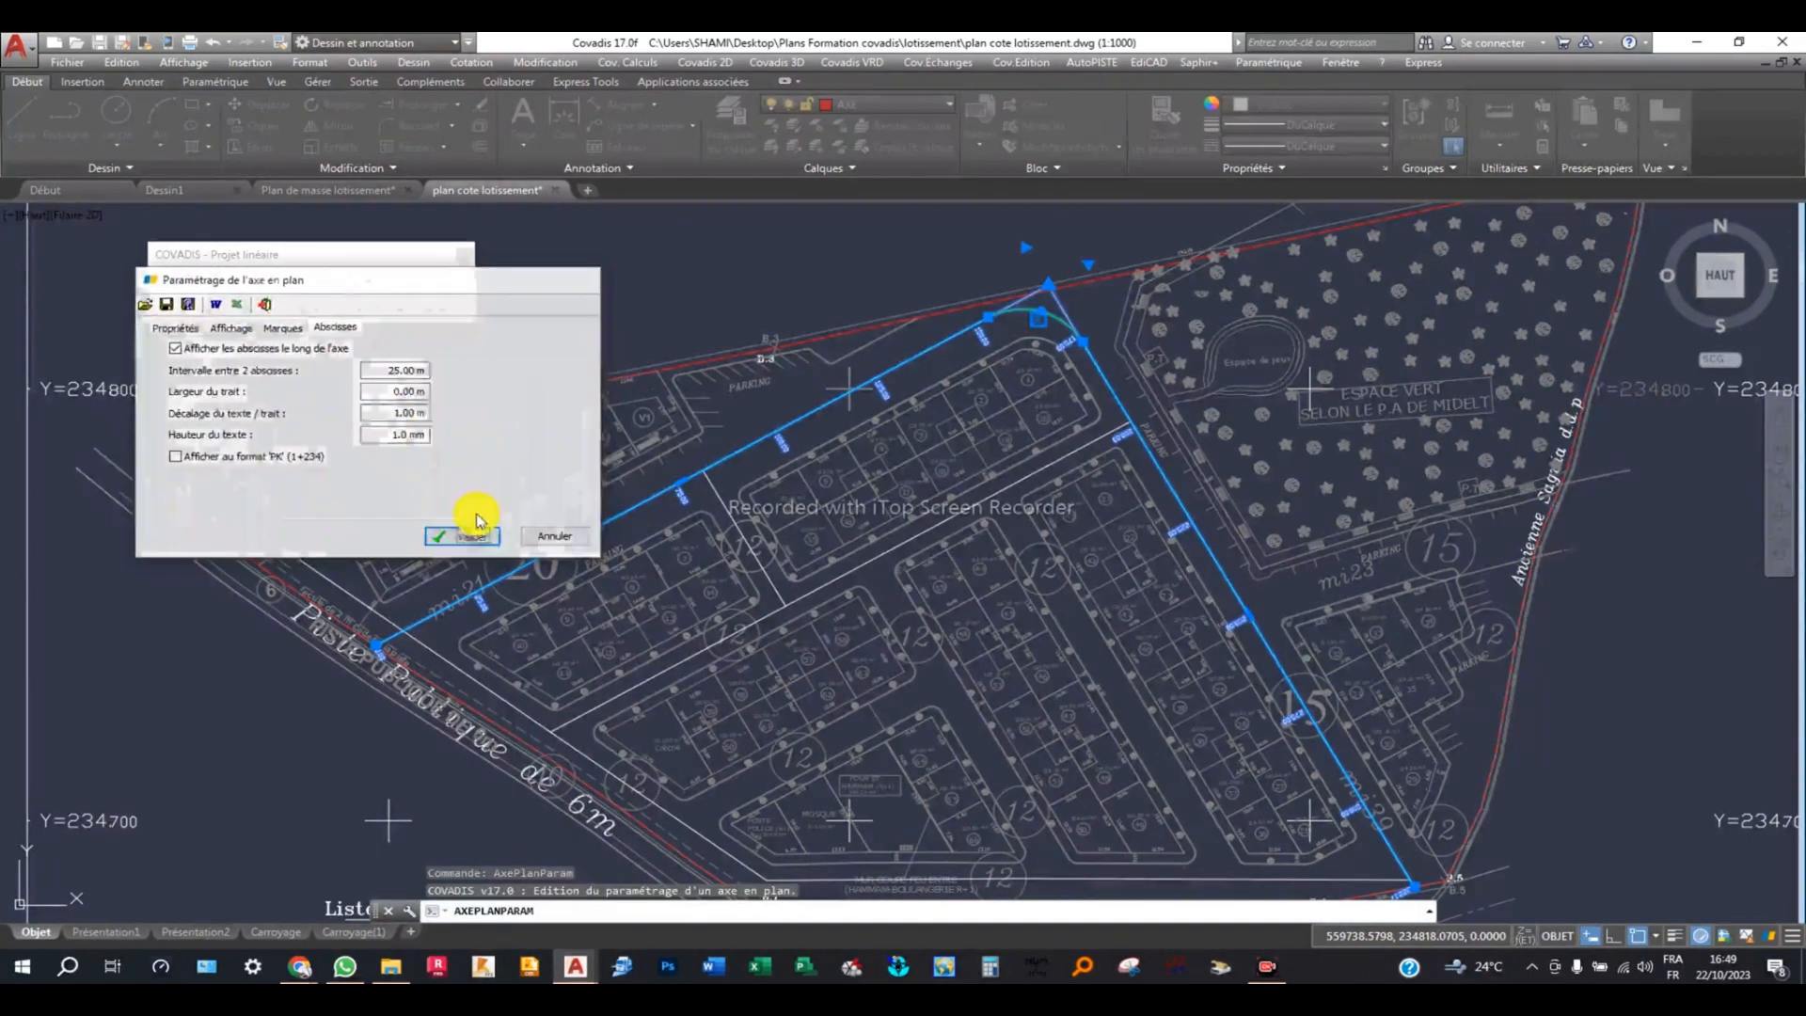
pyautogui.click(1064, 428)
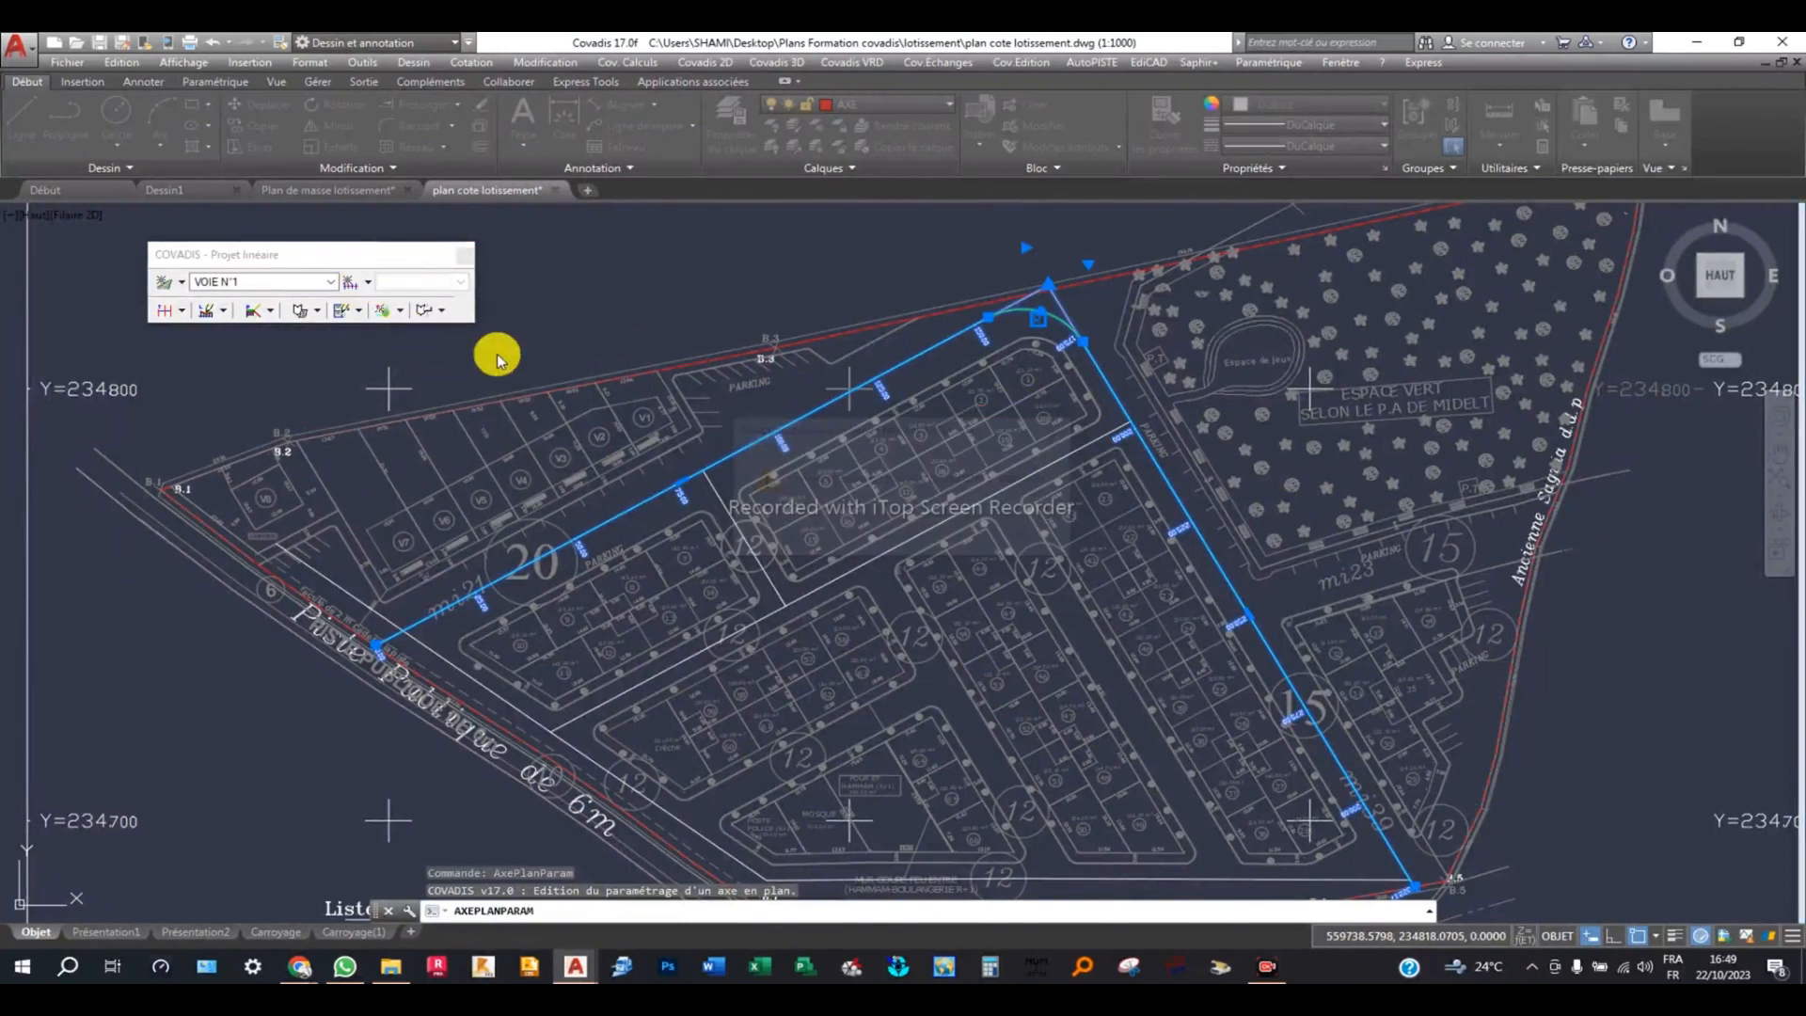
# Examine the geometric characteristics of axis Axe-1, including the lengths, bearings and radius of its elements.
pyautogui.click(369, 282)
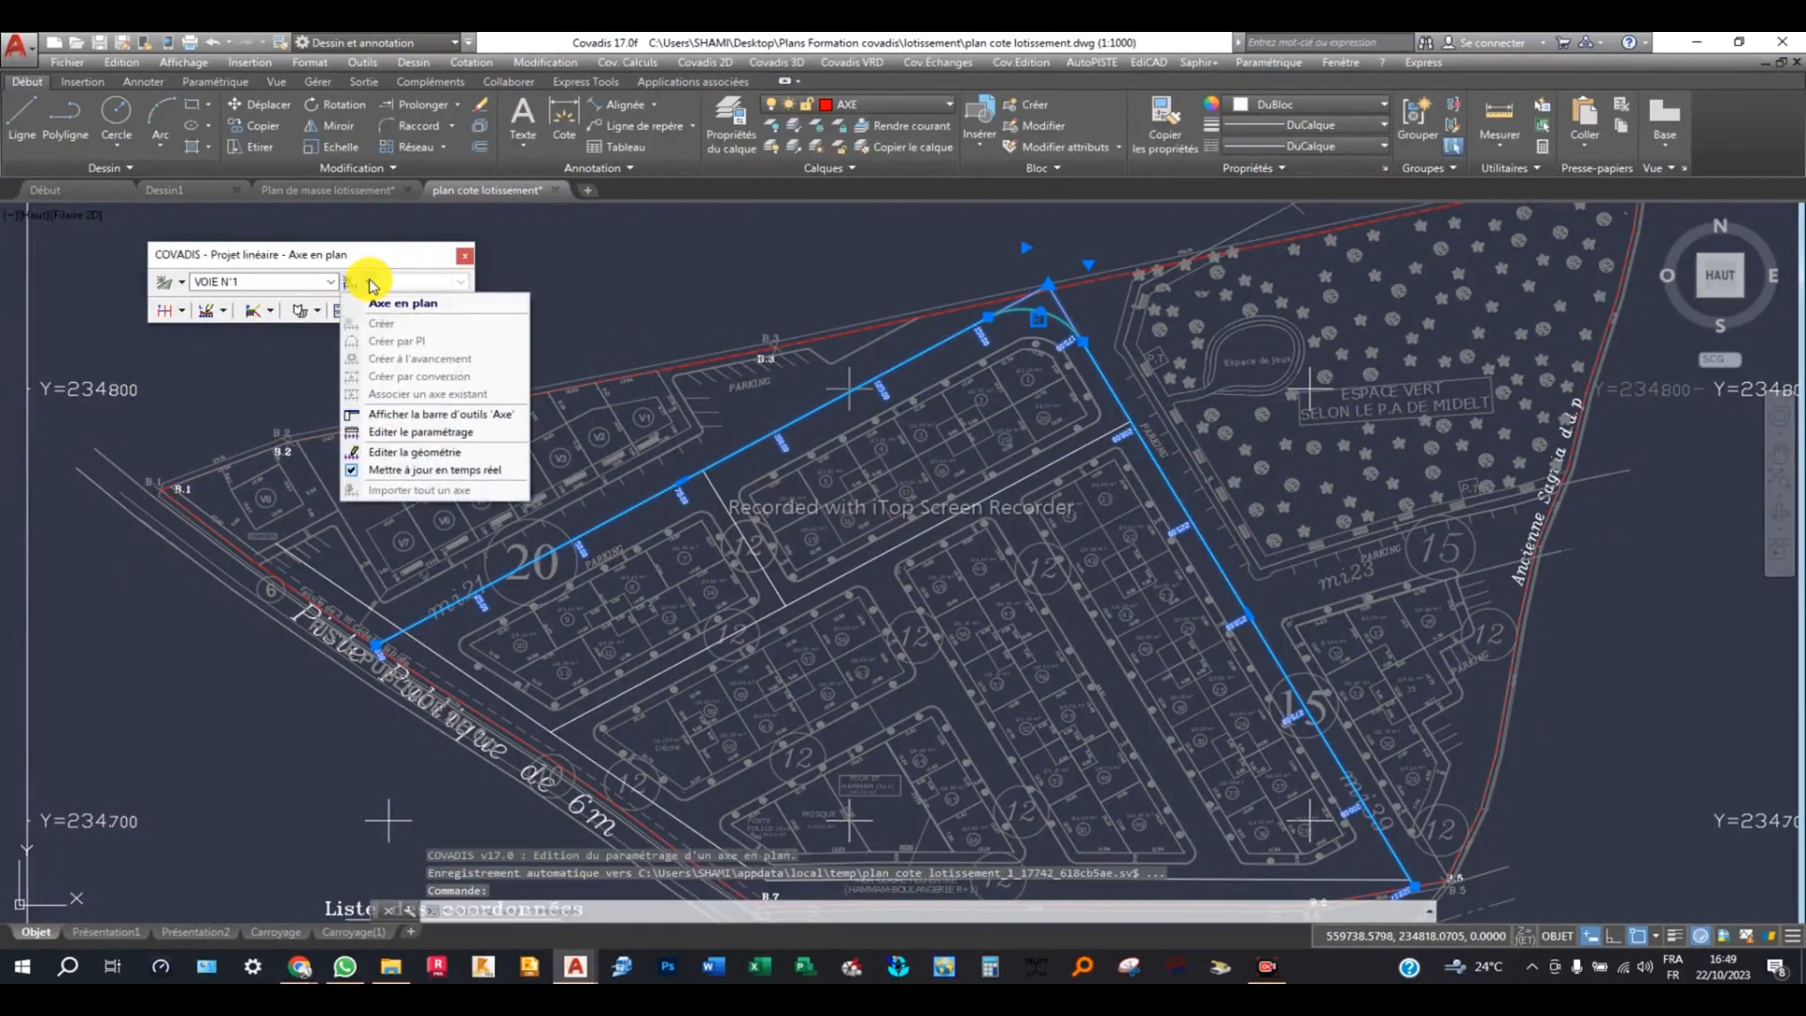
pyautogui.click(371, 256)
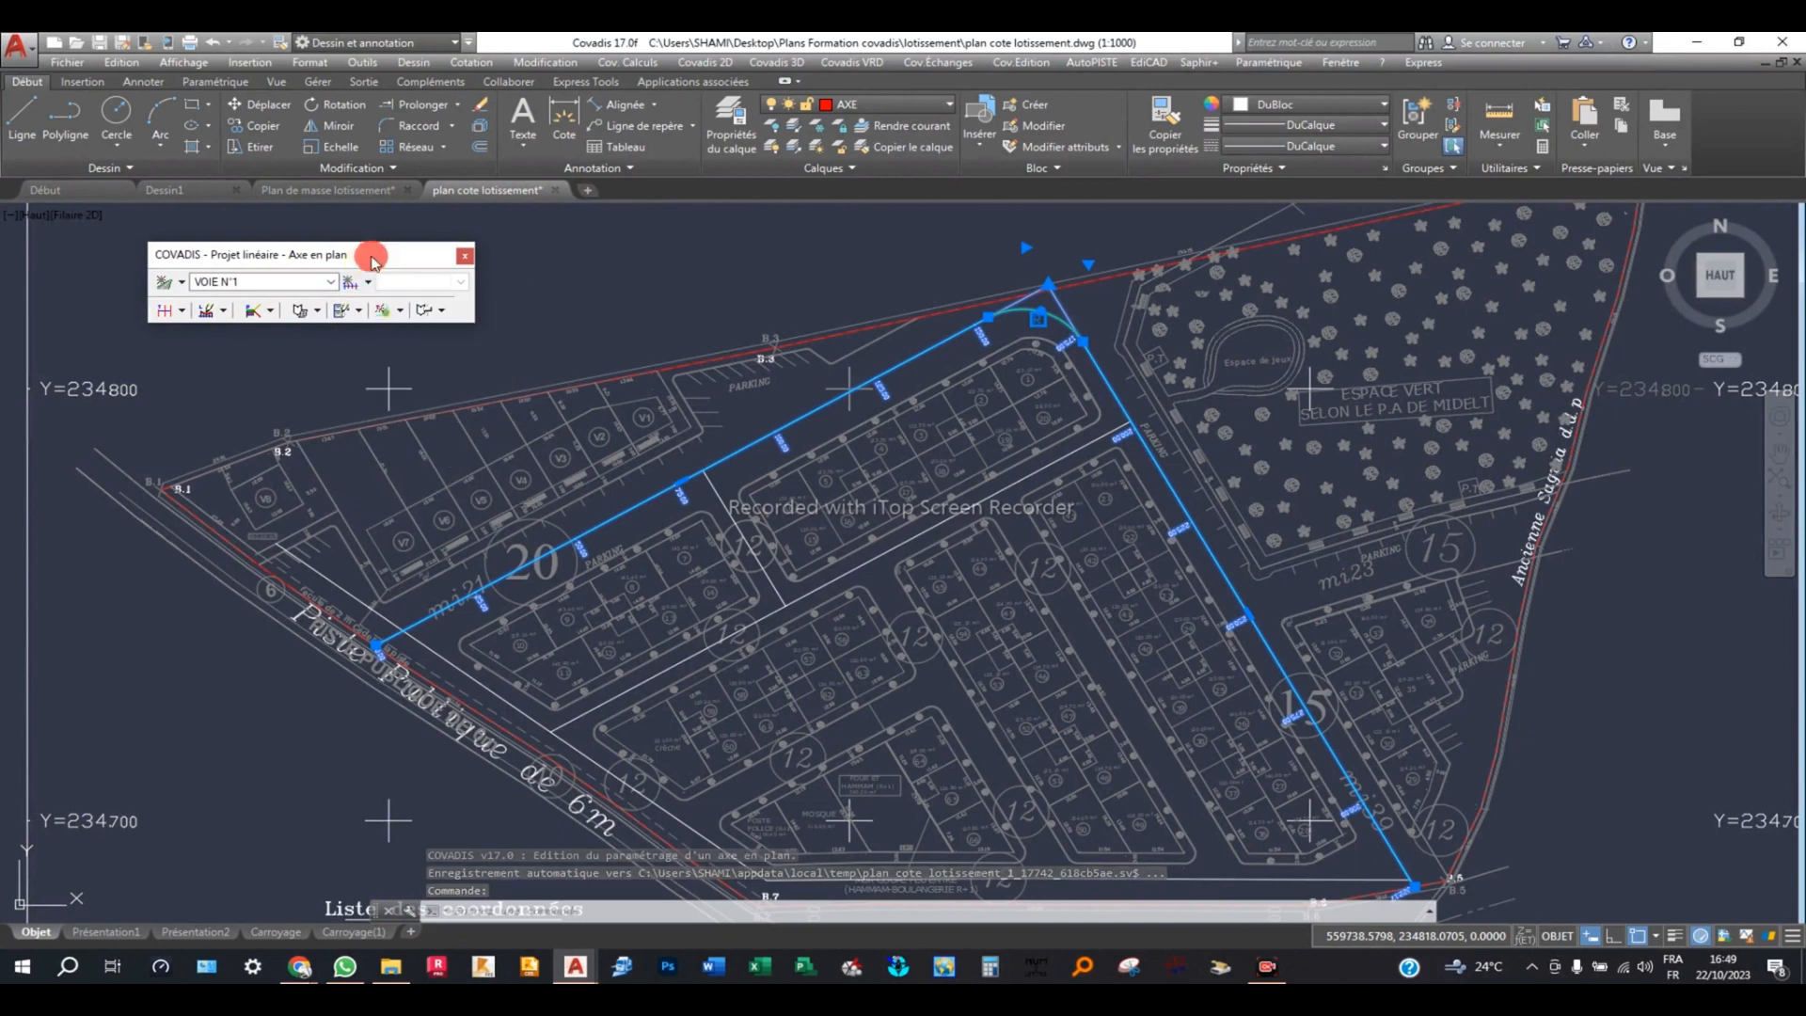
pyautogui.click(333, 283)
pyautogui.click(333, 284)
pyautogui.click(372, 284)
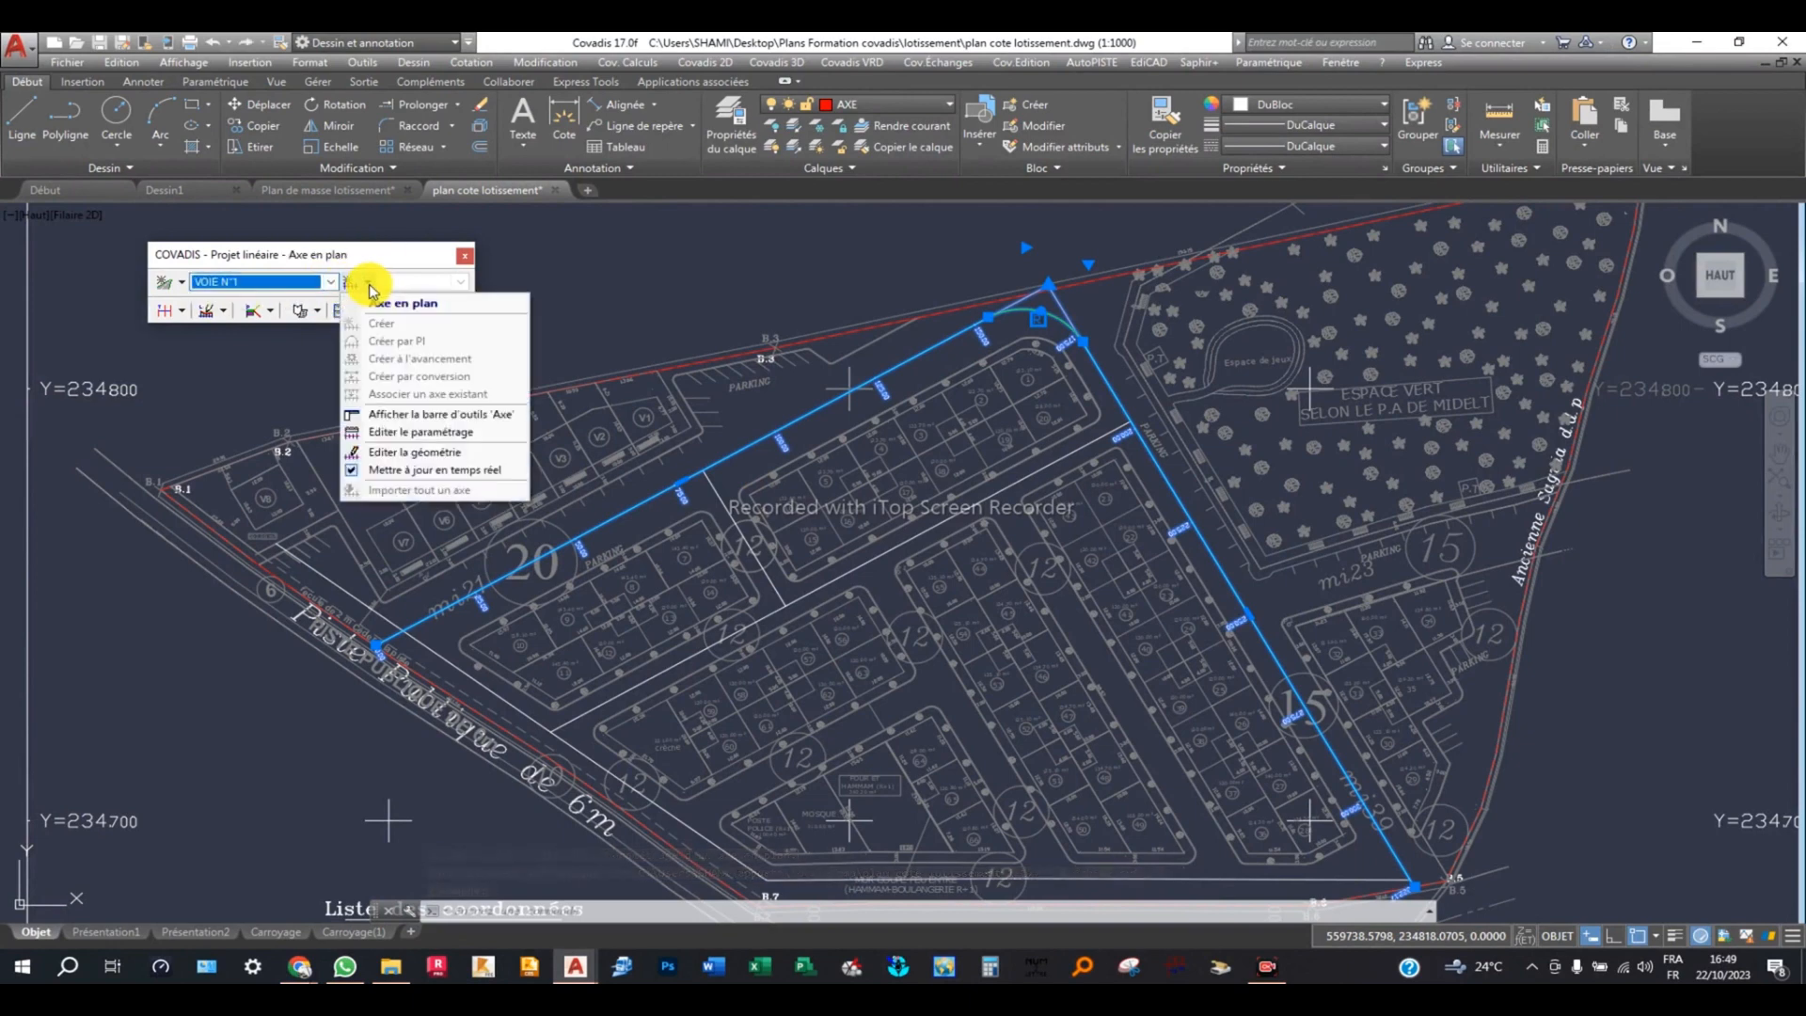
pyautogui.click(473, 451)
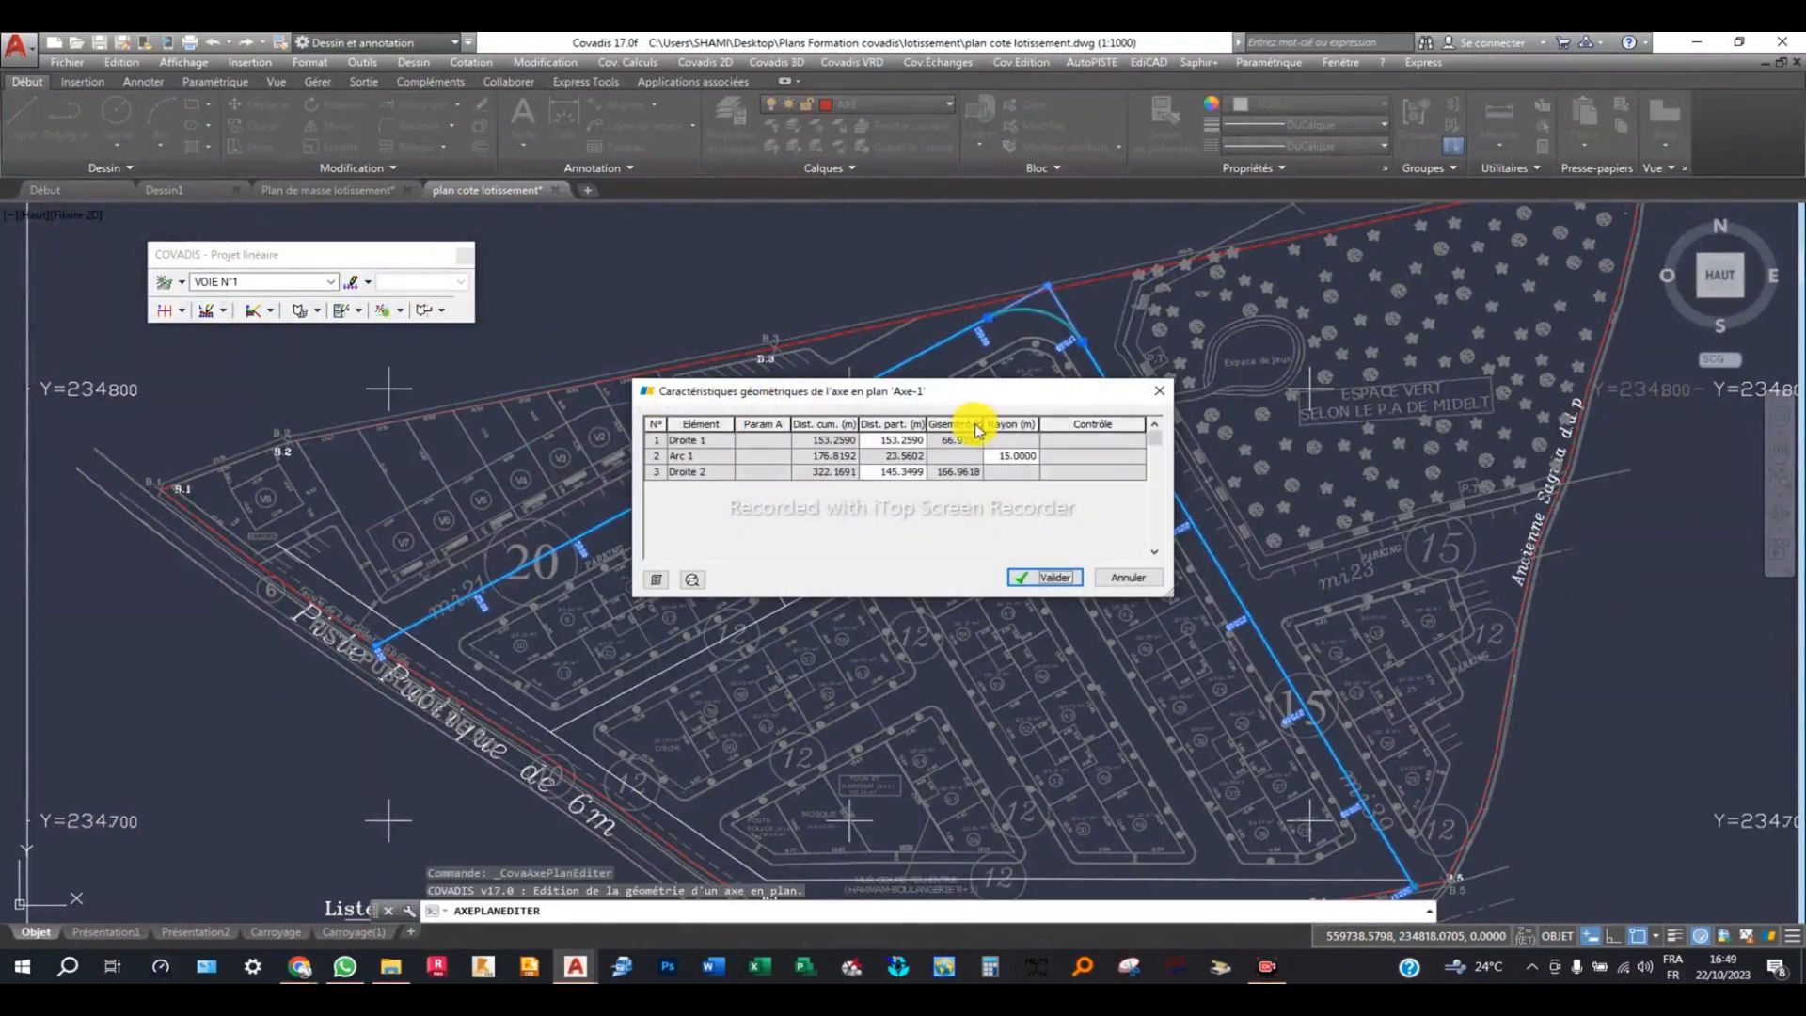
pyautogui.click(1042, 577)
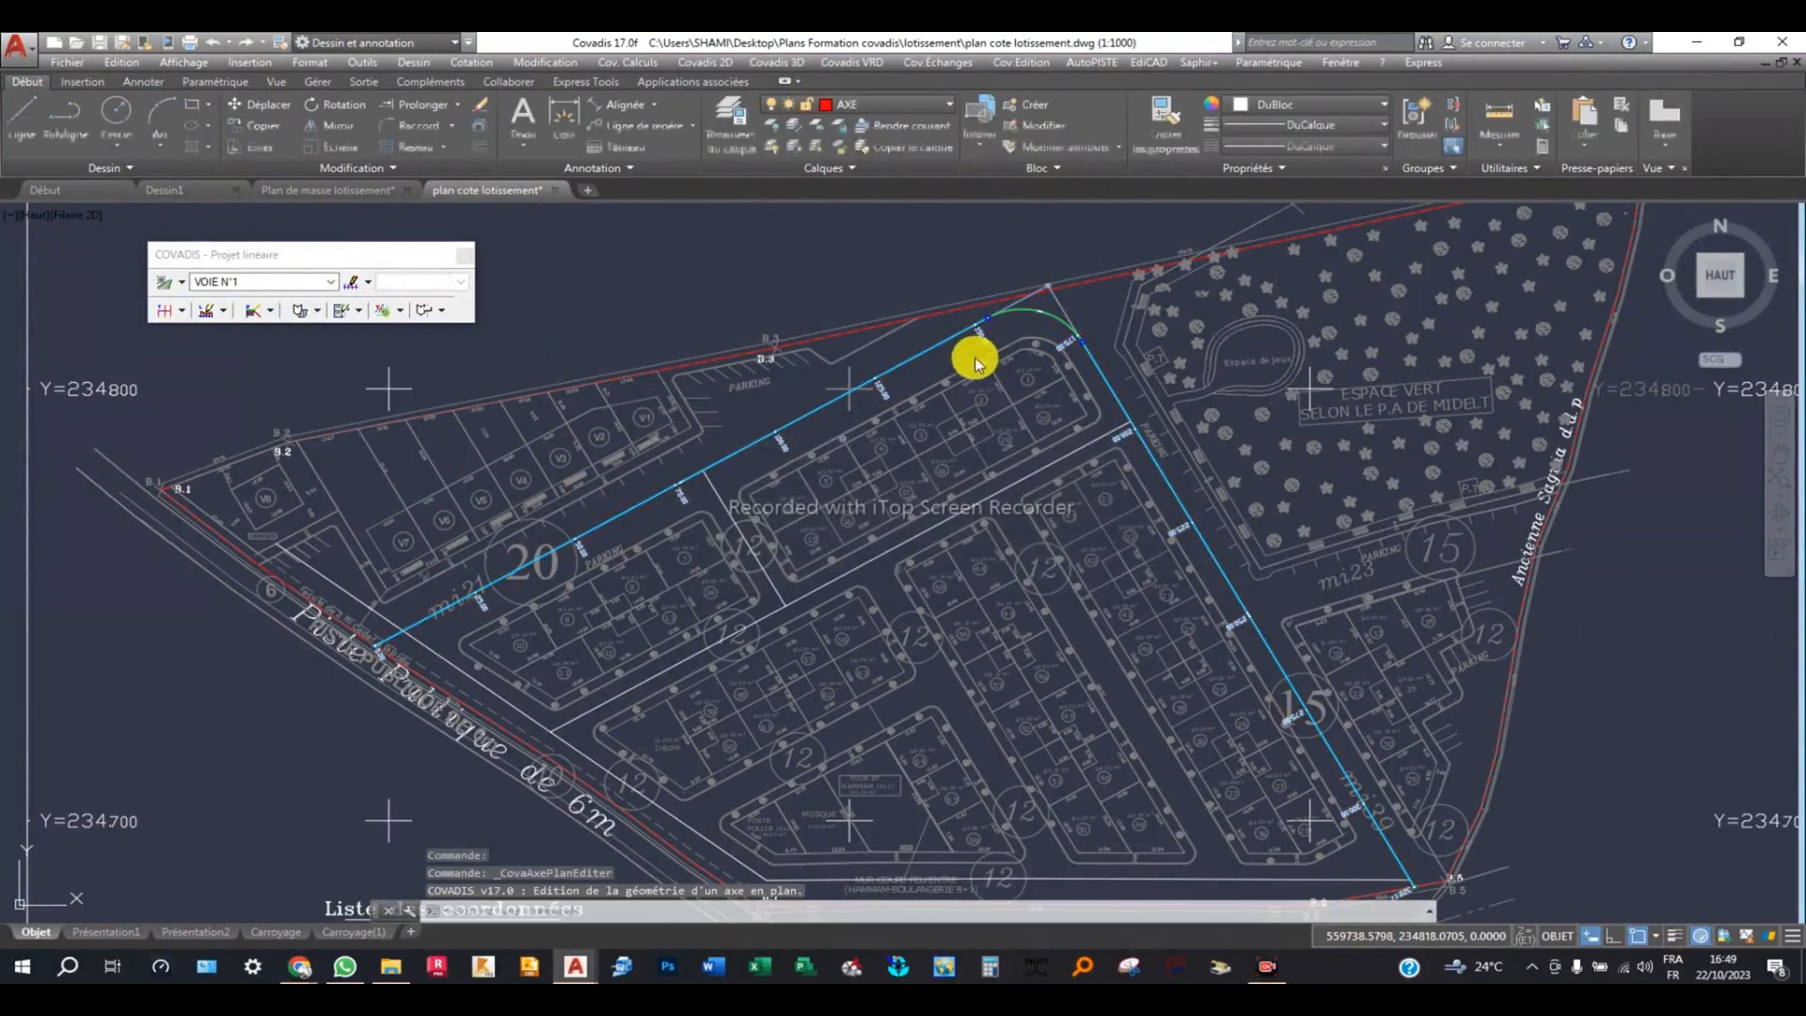
pyautogui.click(371, 282)
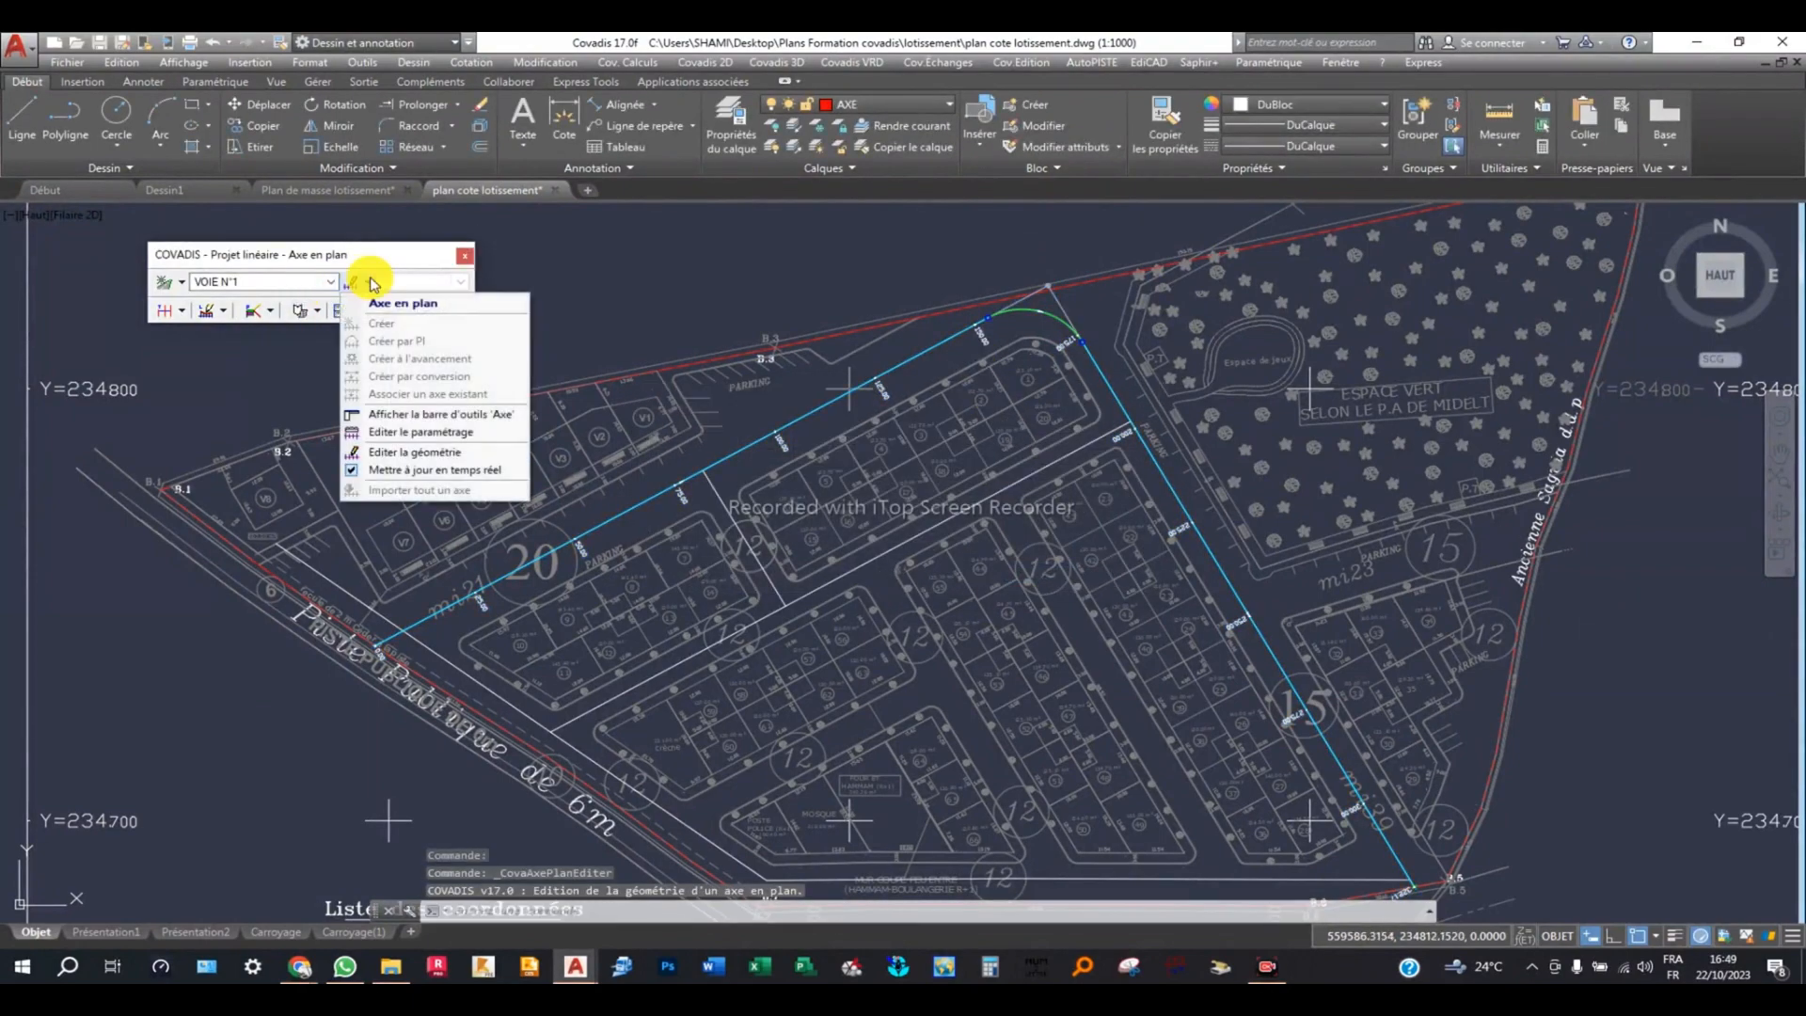
pyautogui.click(370, 282)
pyautogui.click(179, 310)
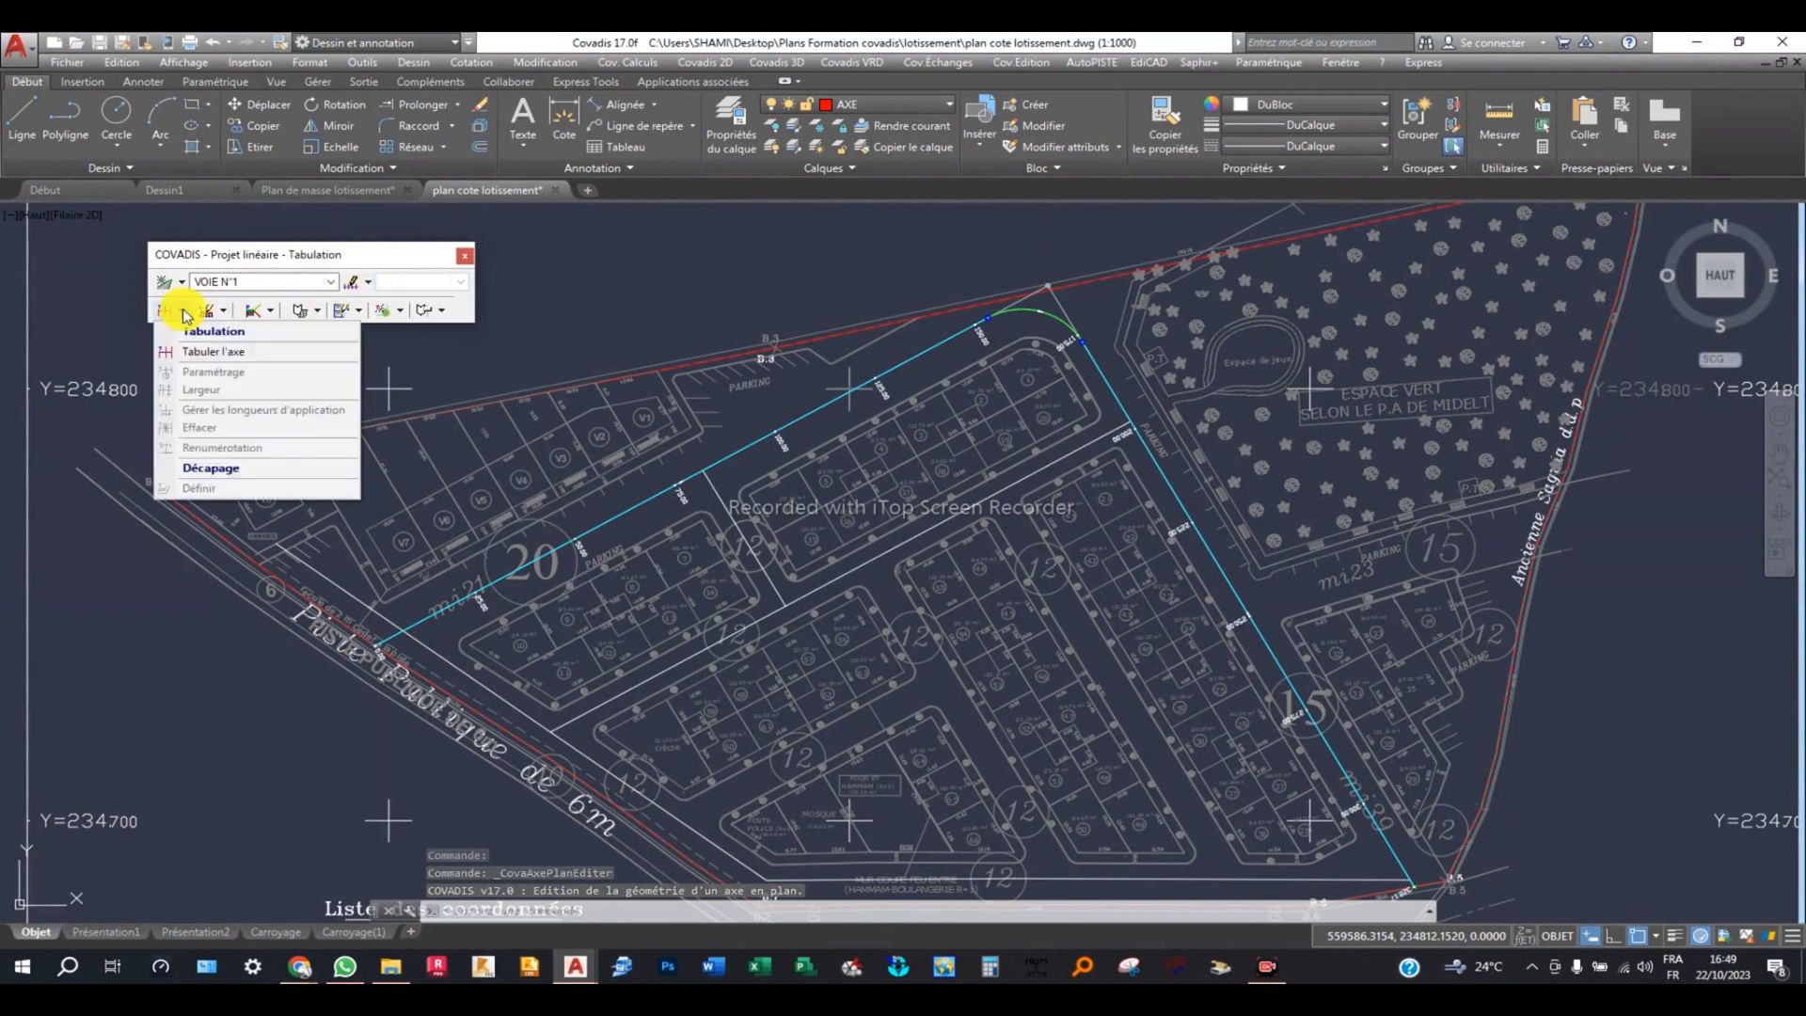
pyautogui.click(209, 352)
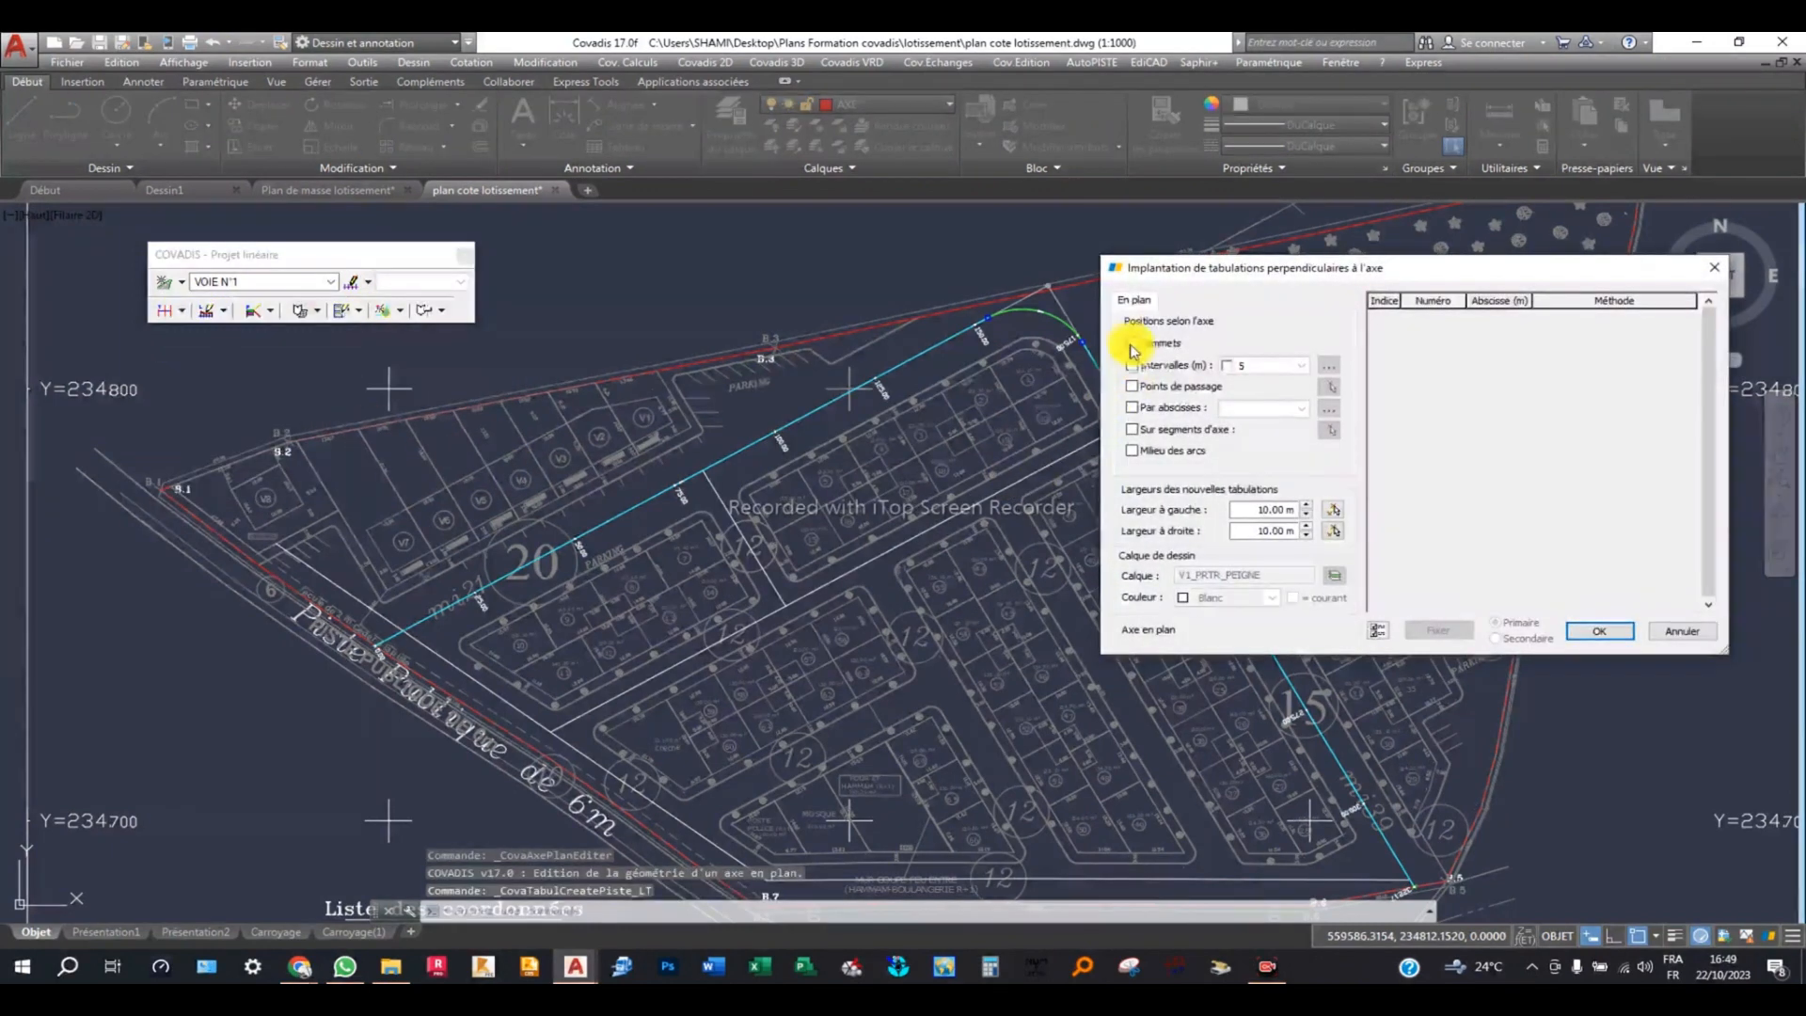
pyautogui.click(1132, 344)
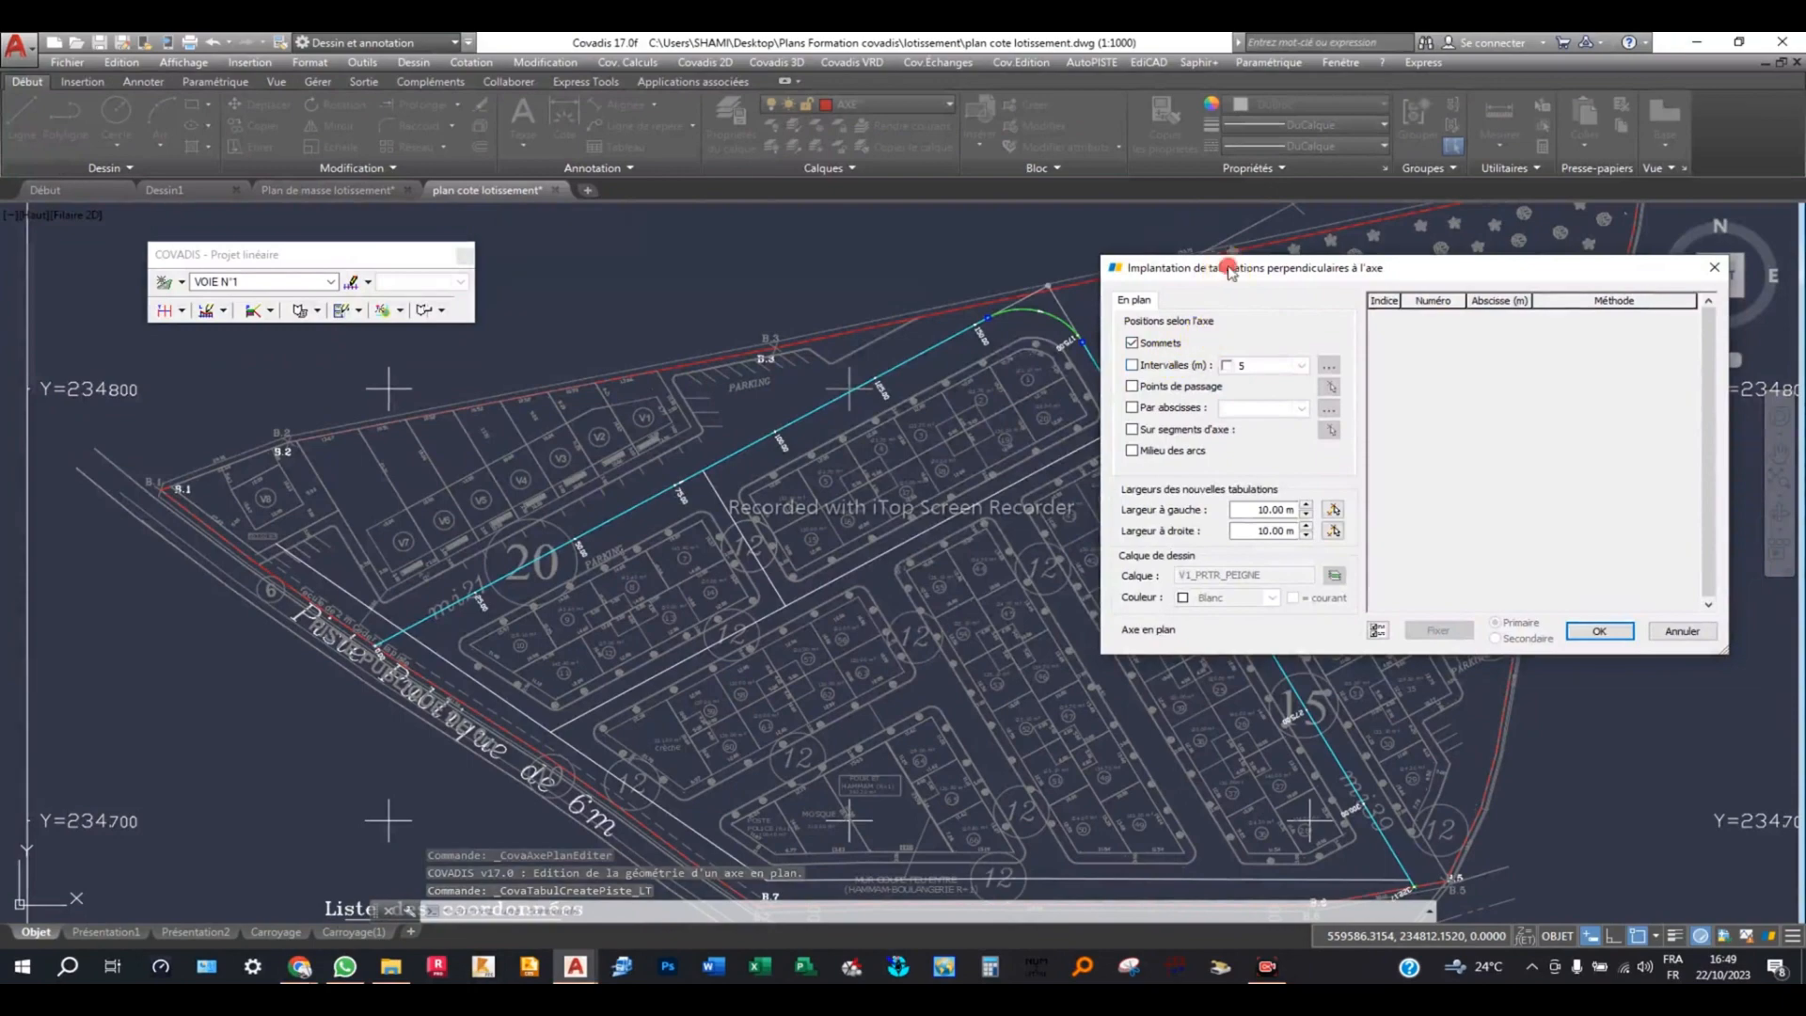
pyautogui.moveTo(1222, 268); pyautogui.dragTo(954, 314)
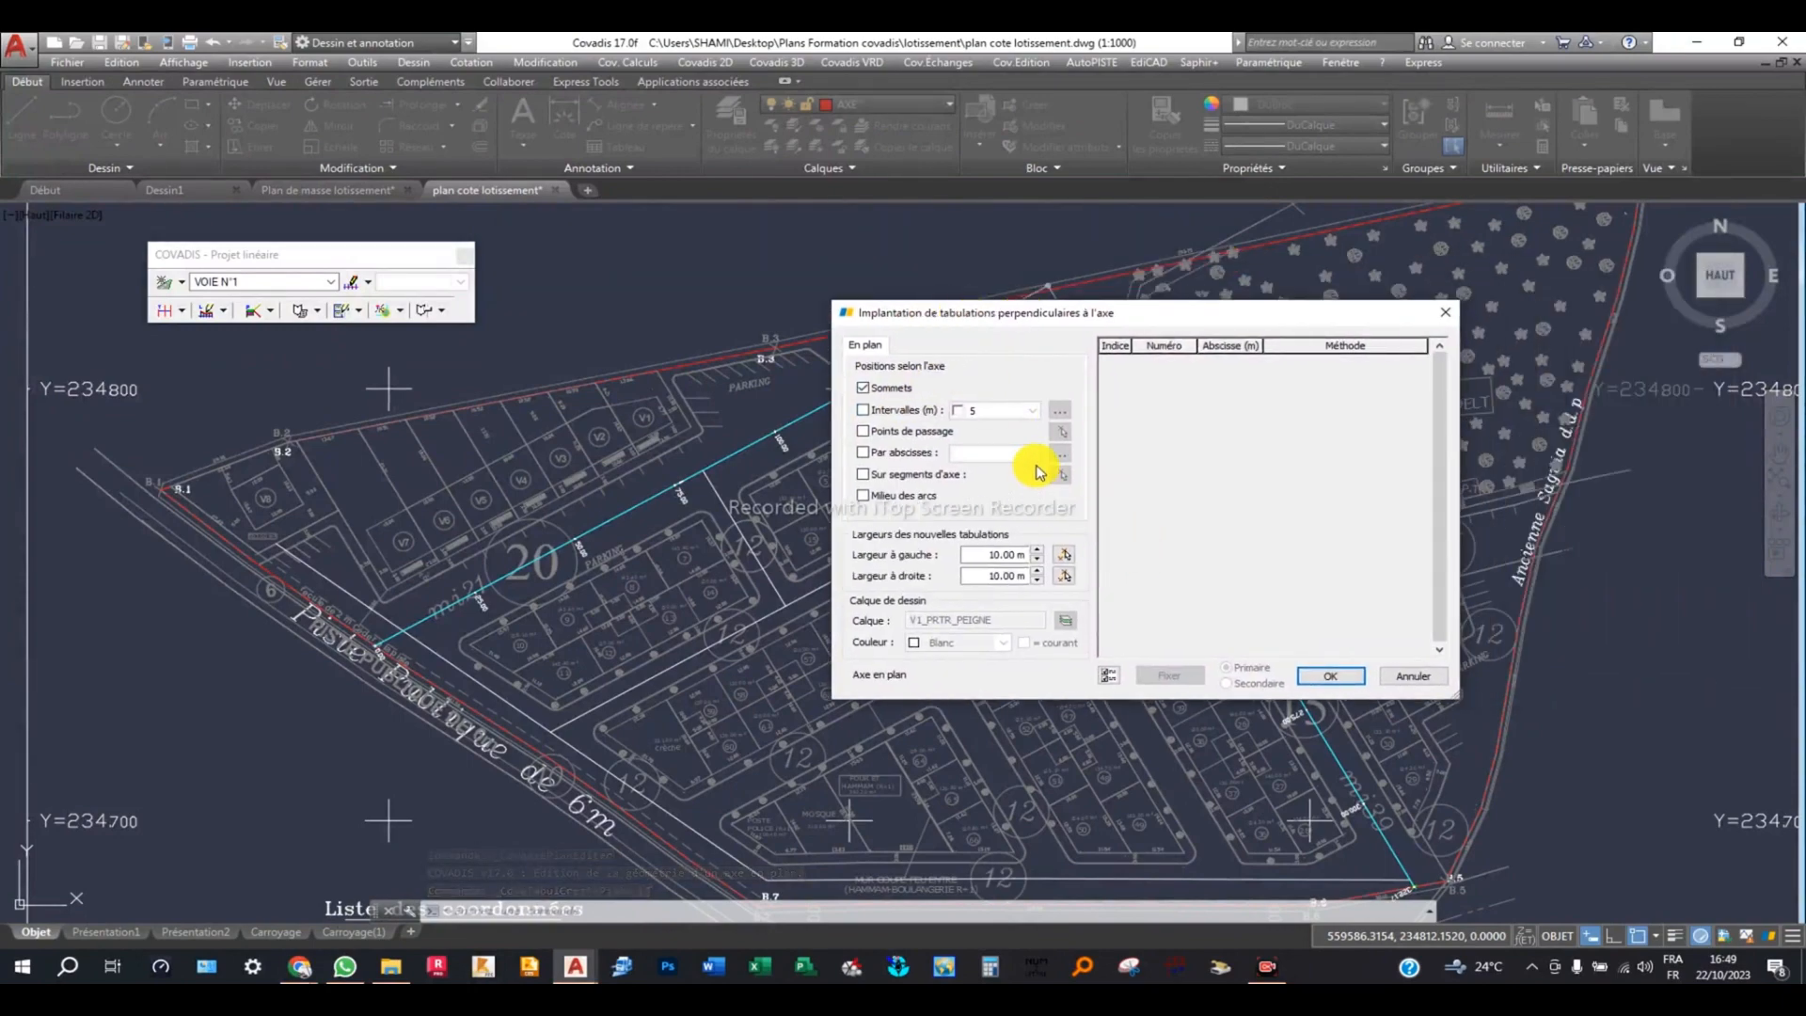
pyautogui.click(1446, 312)
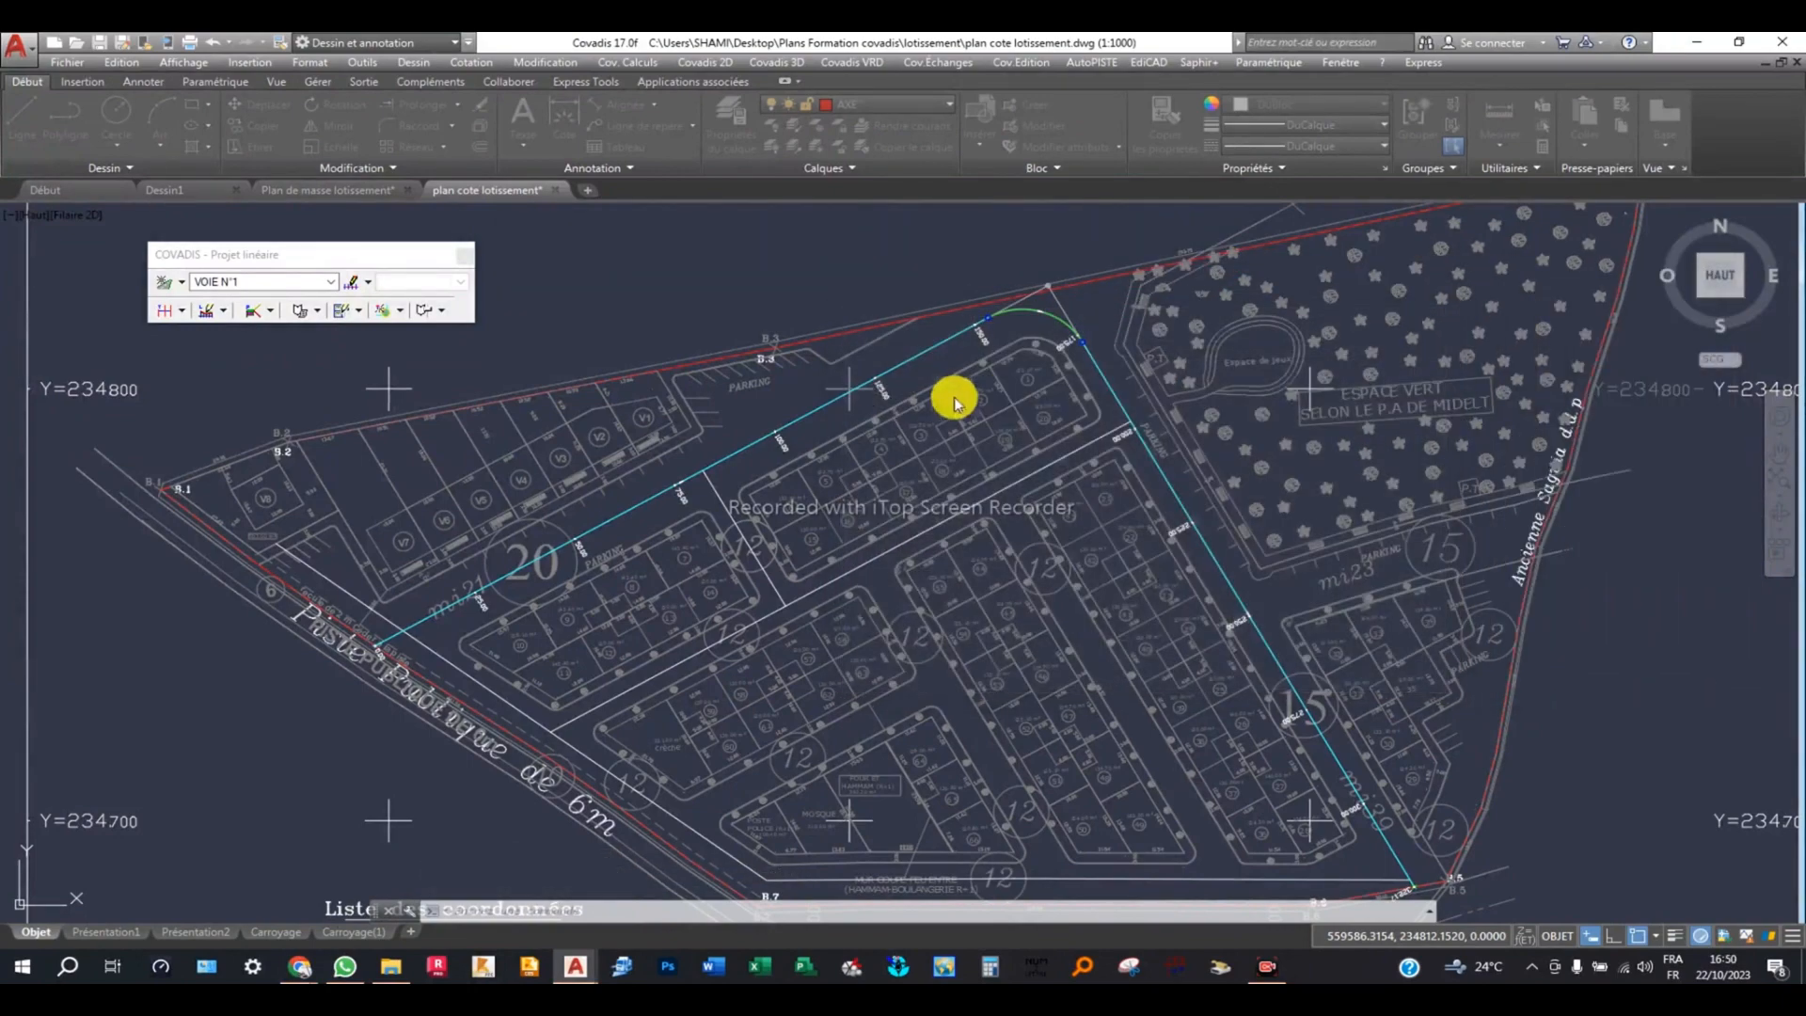
# Erase the existing road axis Axe-1 from the subdivision plan.
pyautogui.scroll(2, 1081, 335)
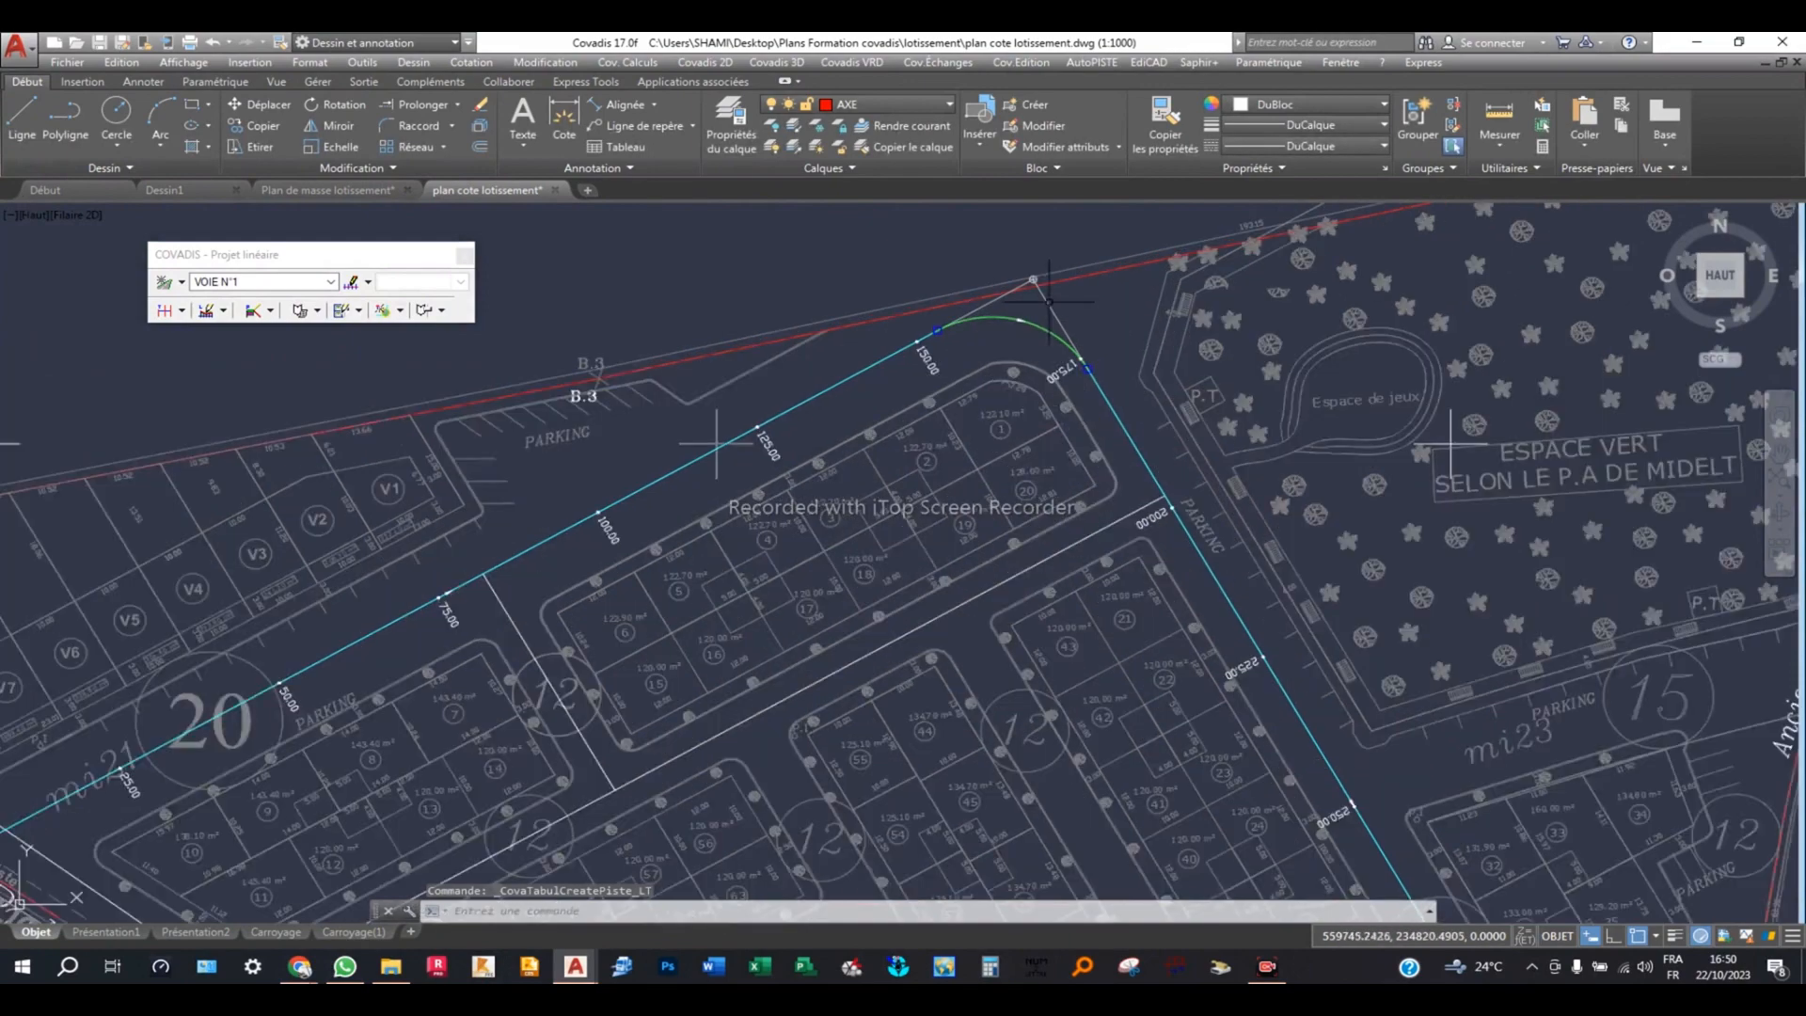
pyautogui.click(1040, 301)
pyautogui.press('Escape')
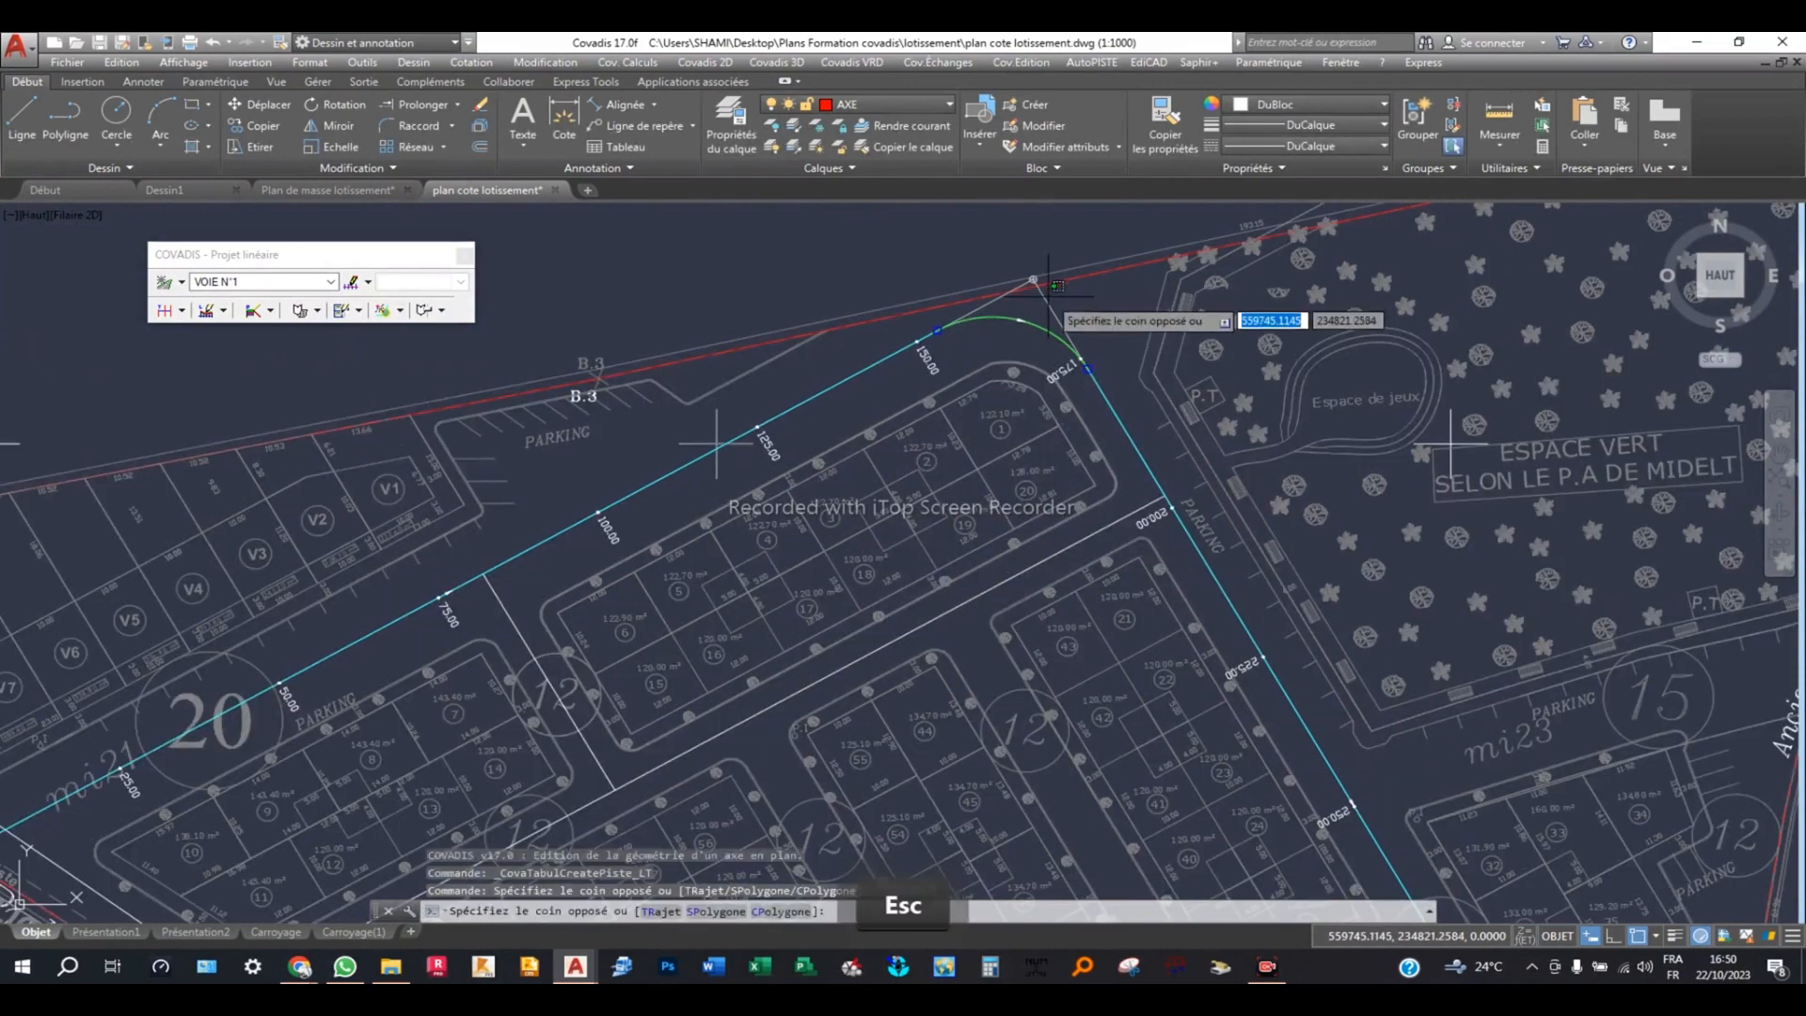
pyautogui.press('Delete')
pyautogui.scroll(-3, 987, 311)
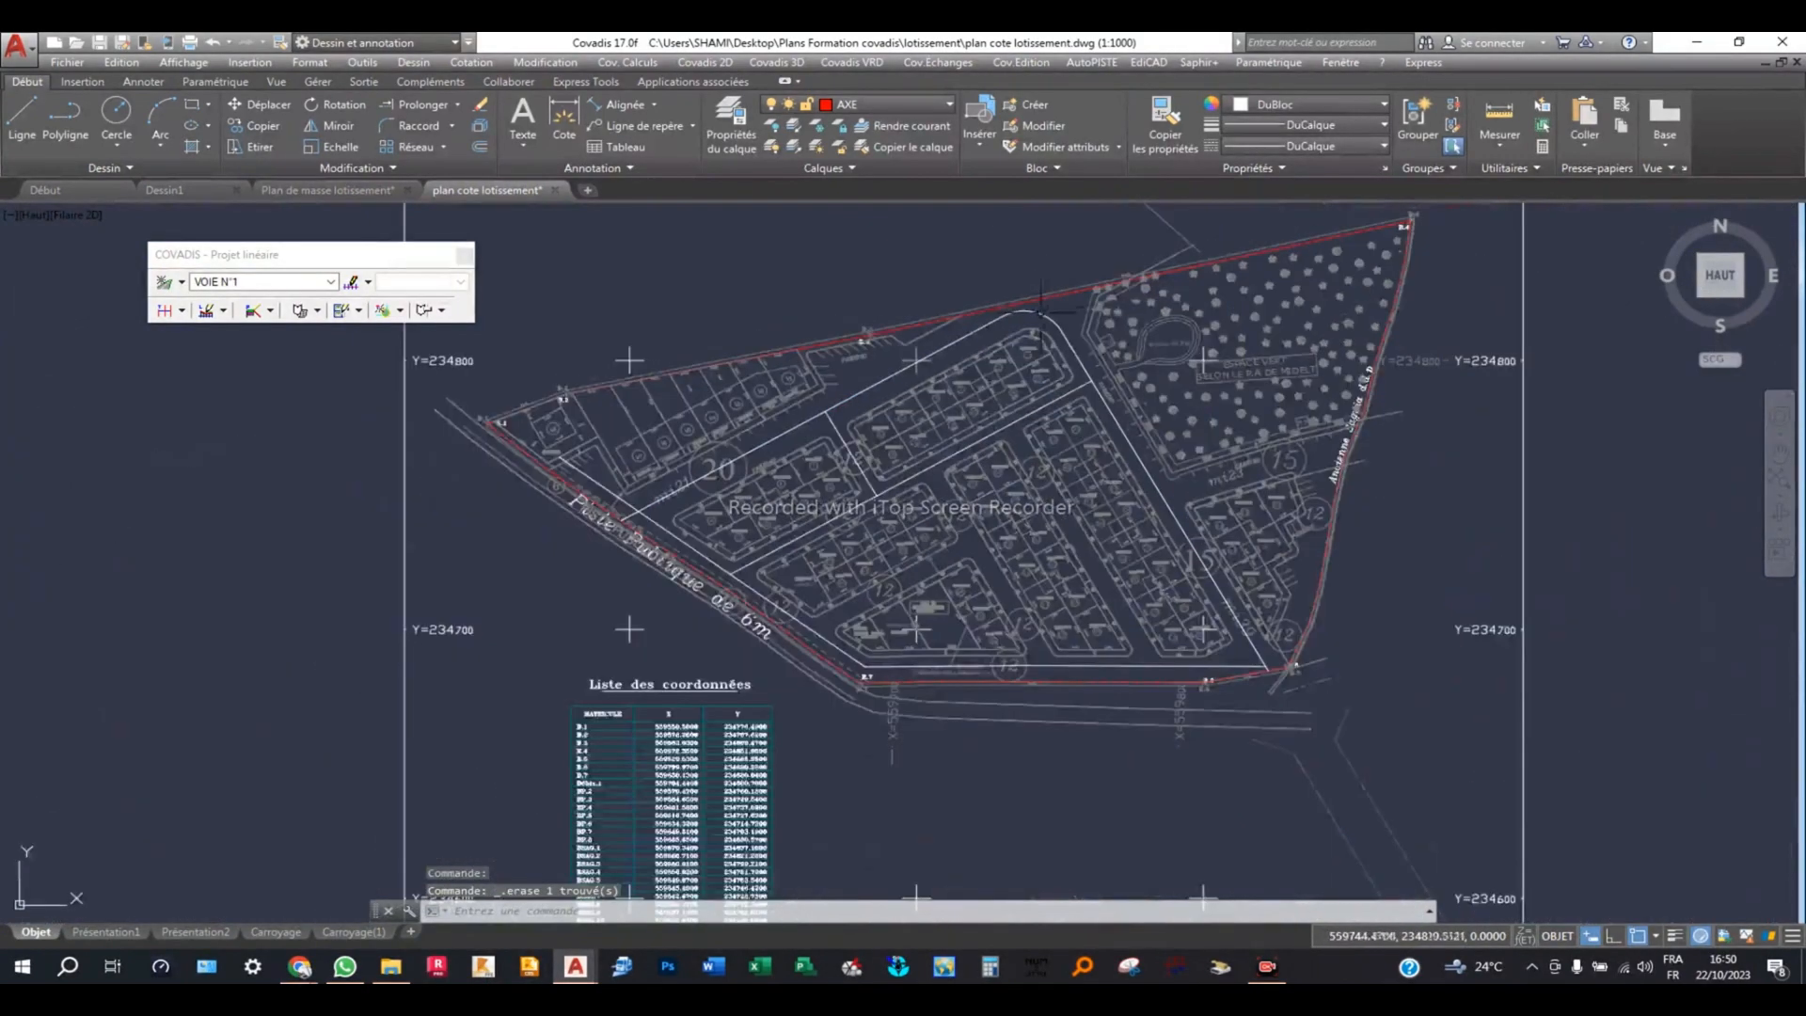
pyautogui.scroll(1, 933, 331)
pyautogui.scroll(2, 933, 331)
pyautogui.press('Escape')
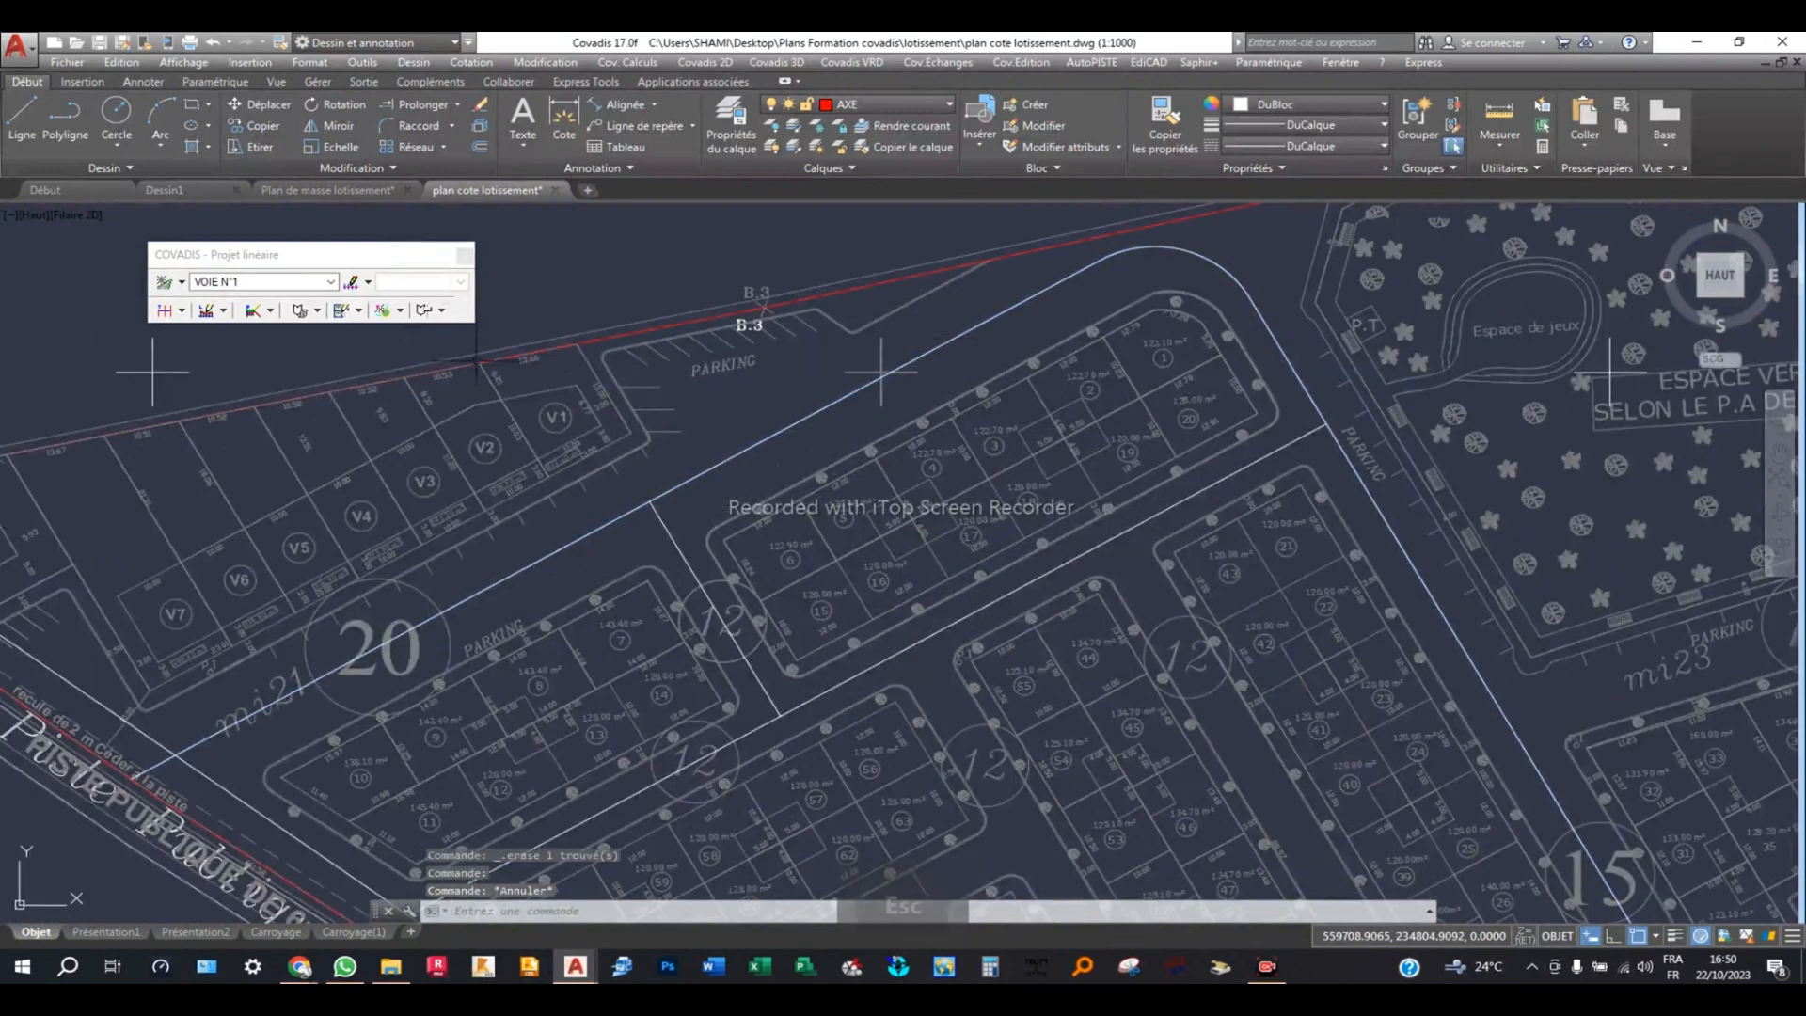
# Delete the current linear project VOIE N°1 and confirm its destruction.
pyautogui.click(368, 282)
pyautogui.click(212, 286)
pyautogui.click(179, 284)
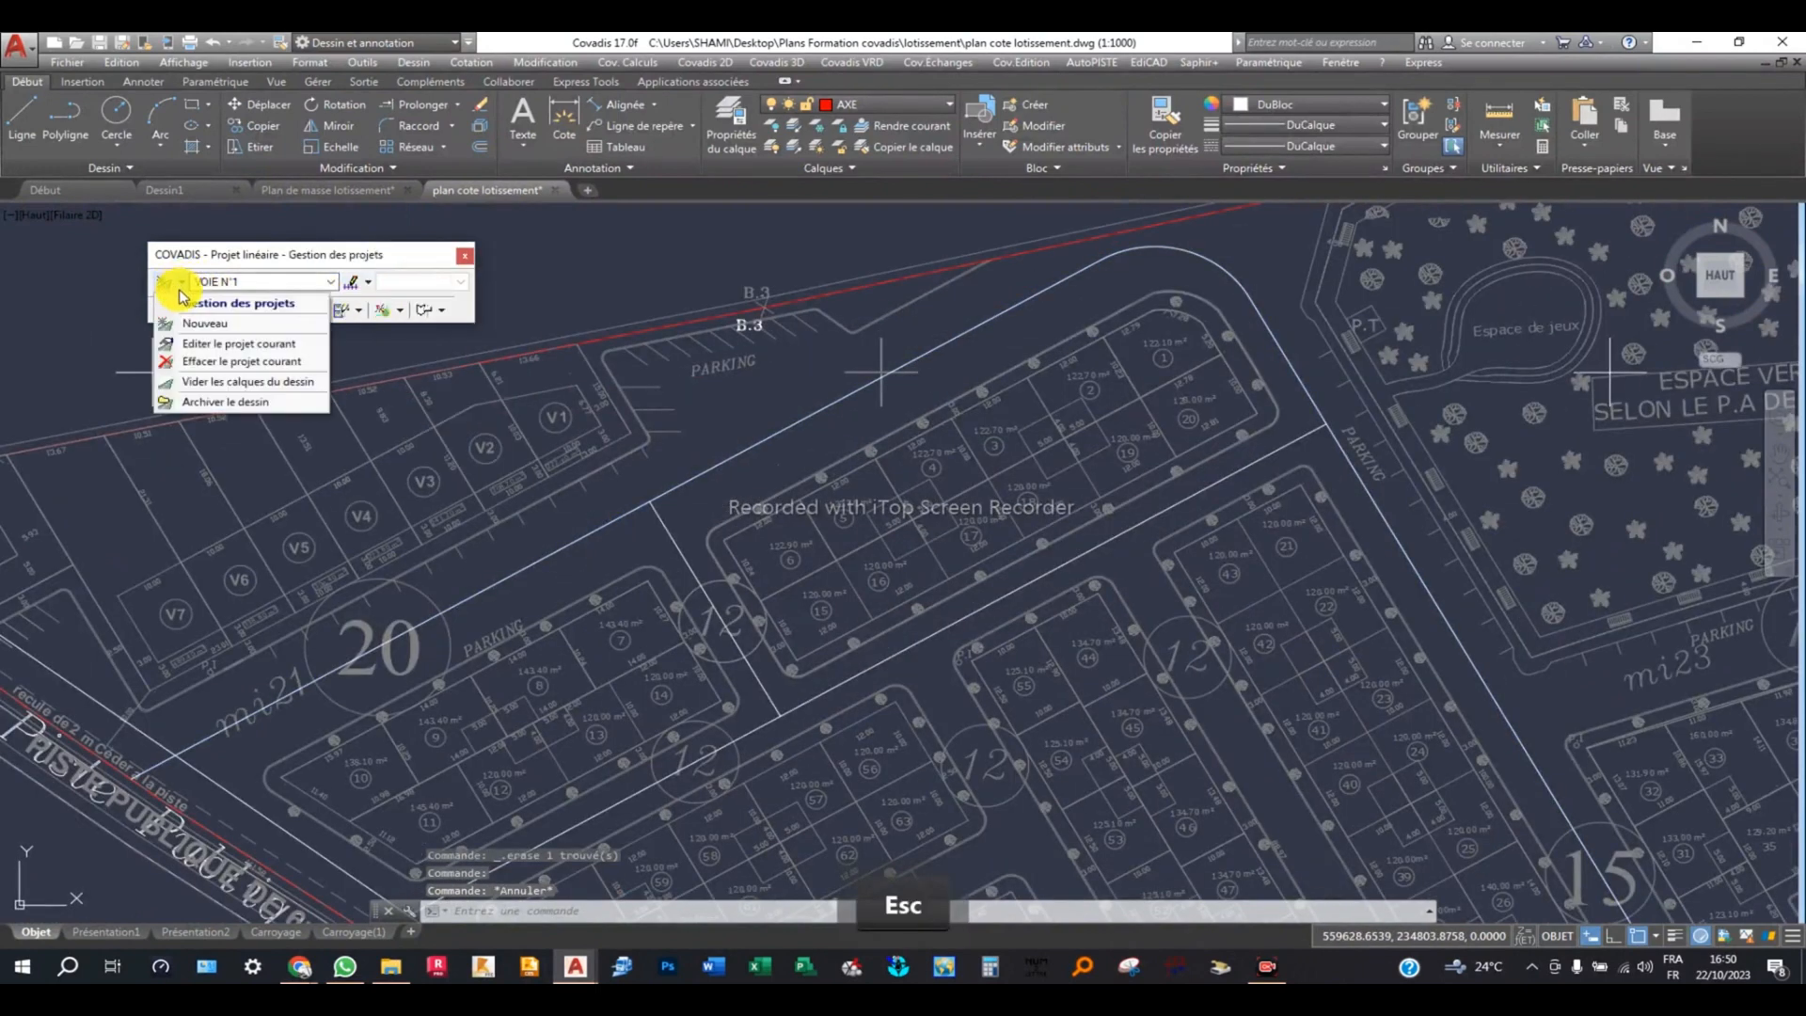
pyautogui.click(418, 364)
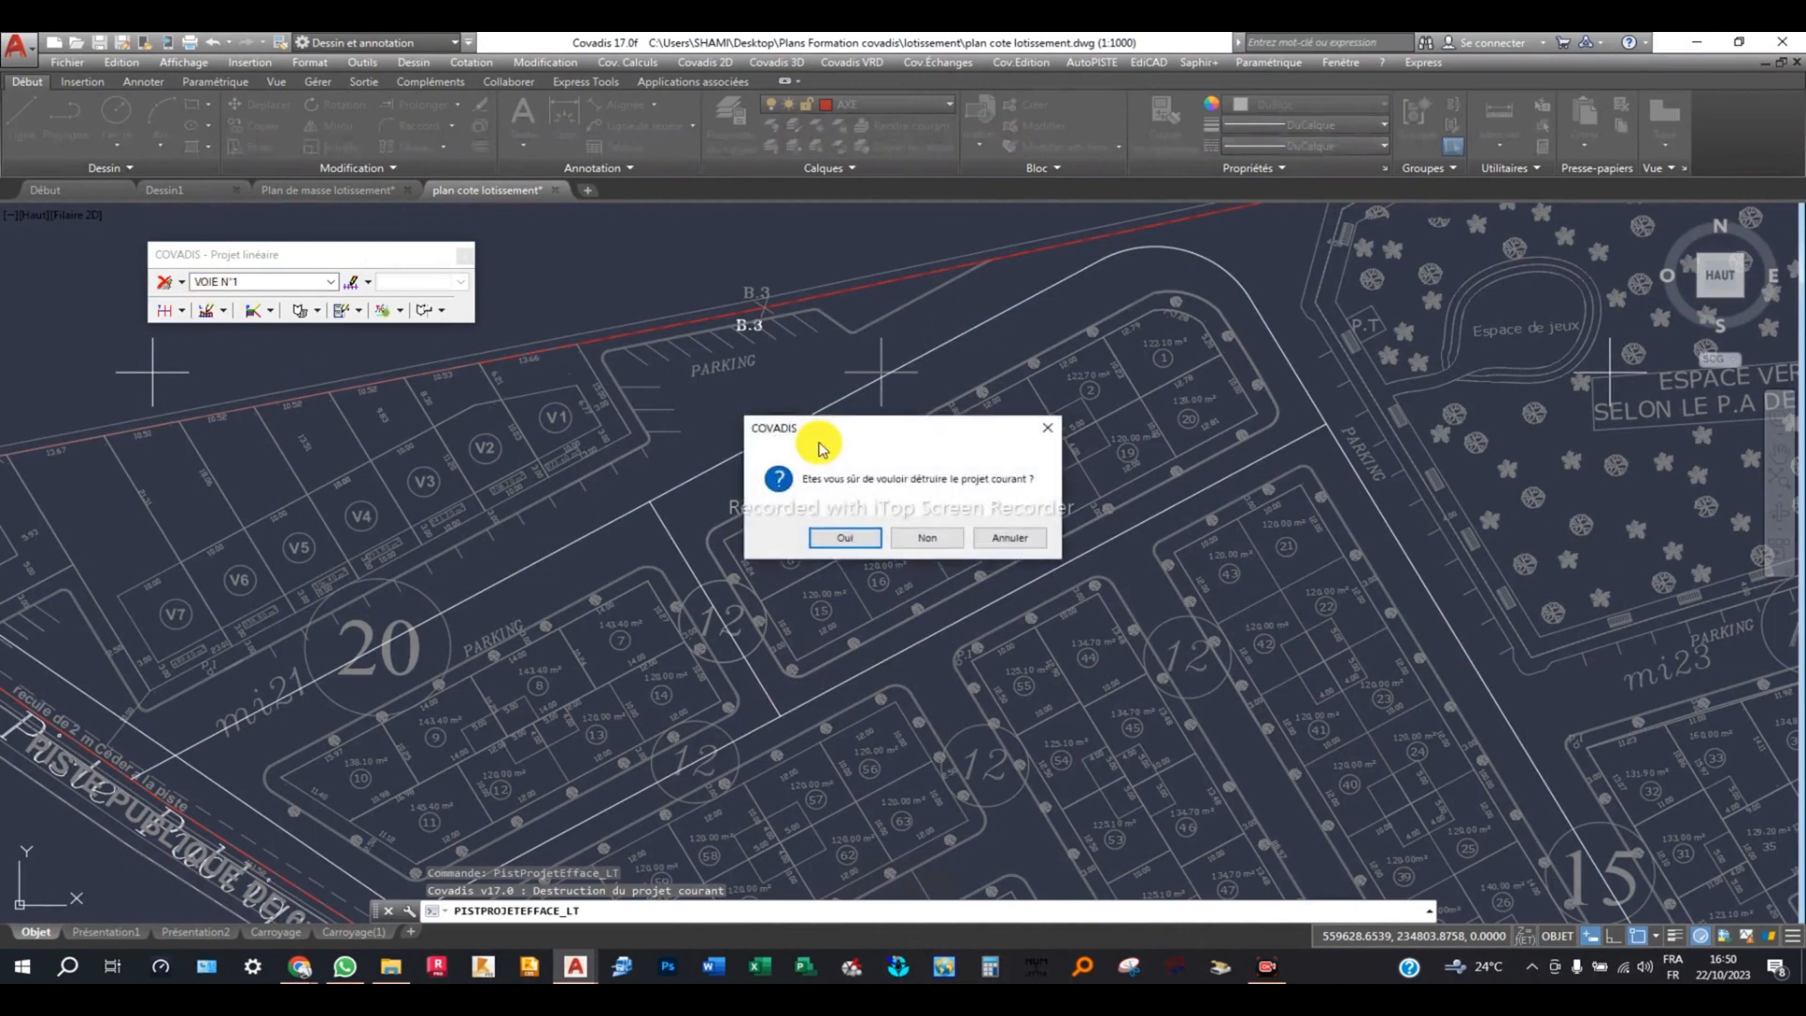
pyautogui.click(832, 533)
# Start a new linear project and name it "Voie N°1".
pyautogui.click(181, 284)
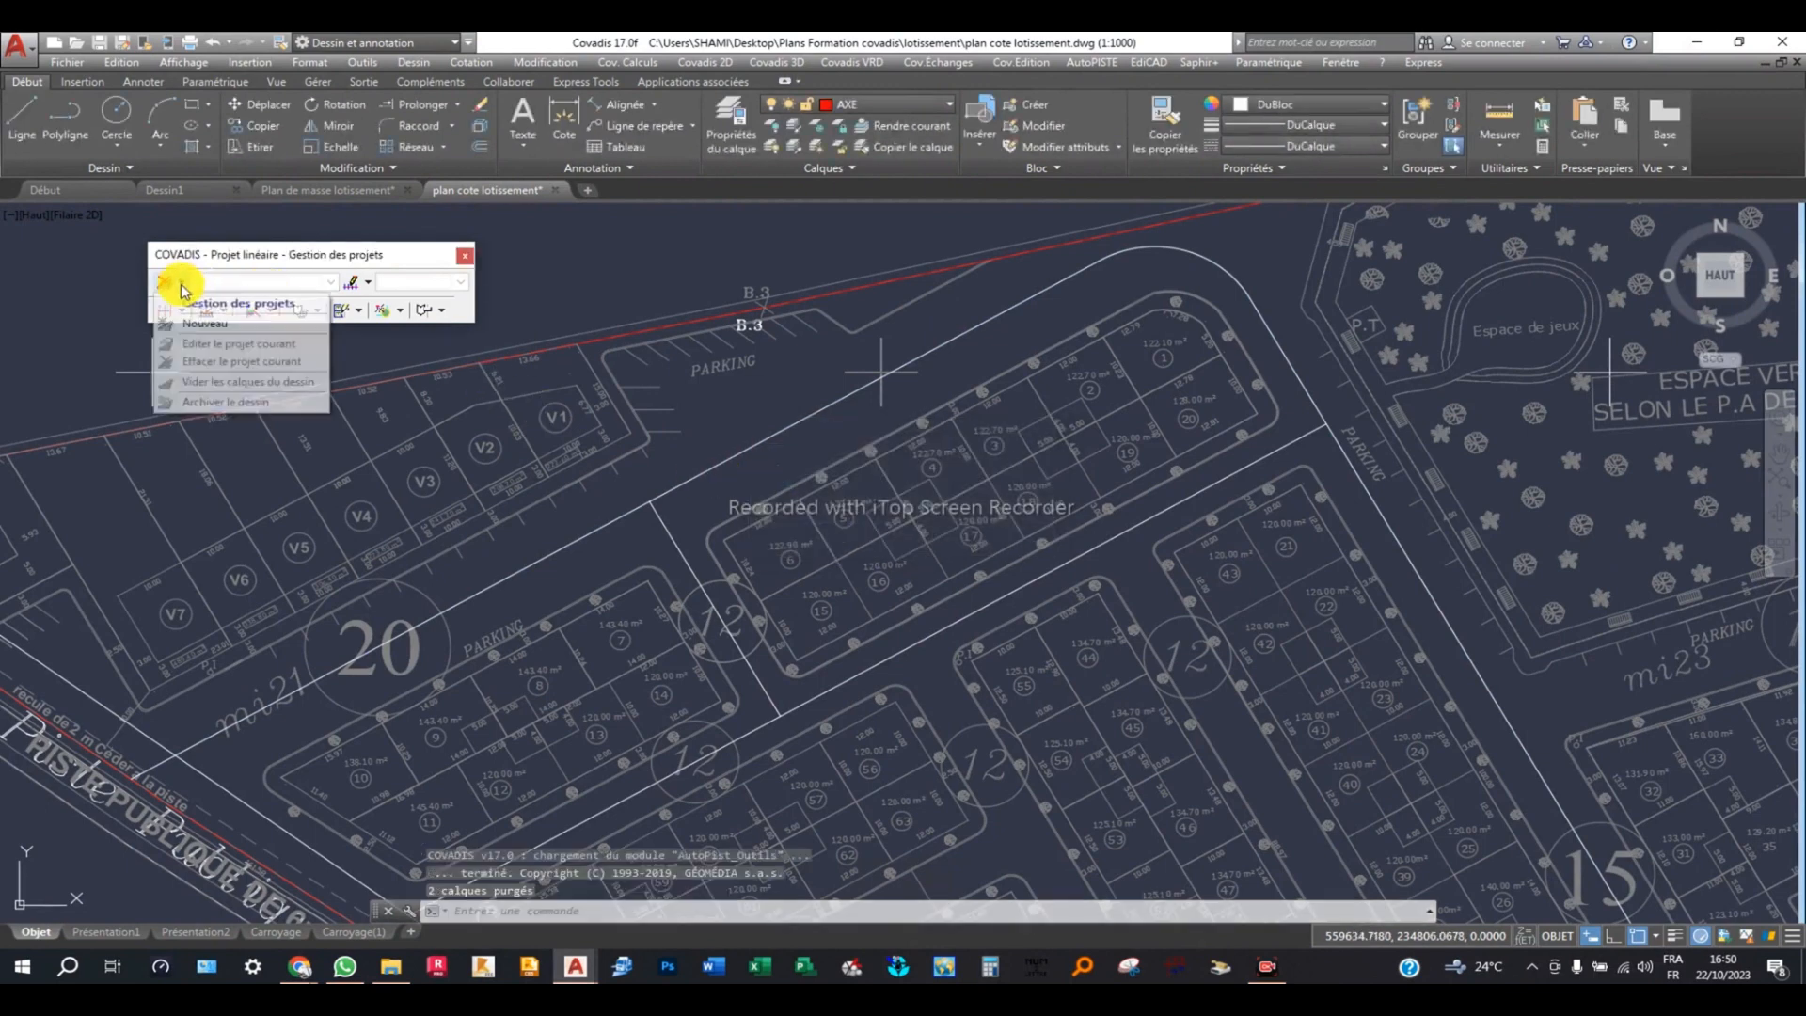
pyautogui.click(202, 324)
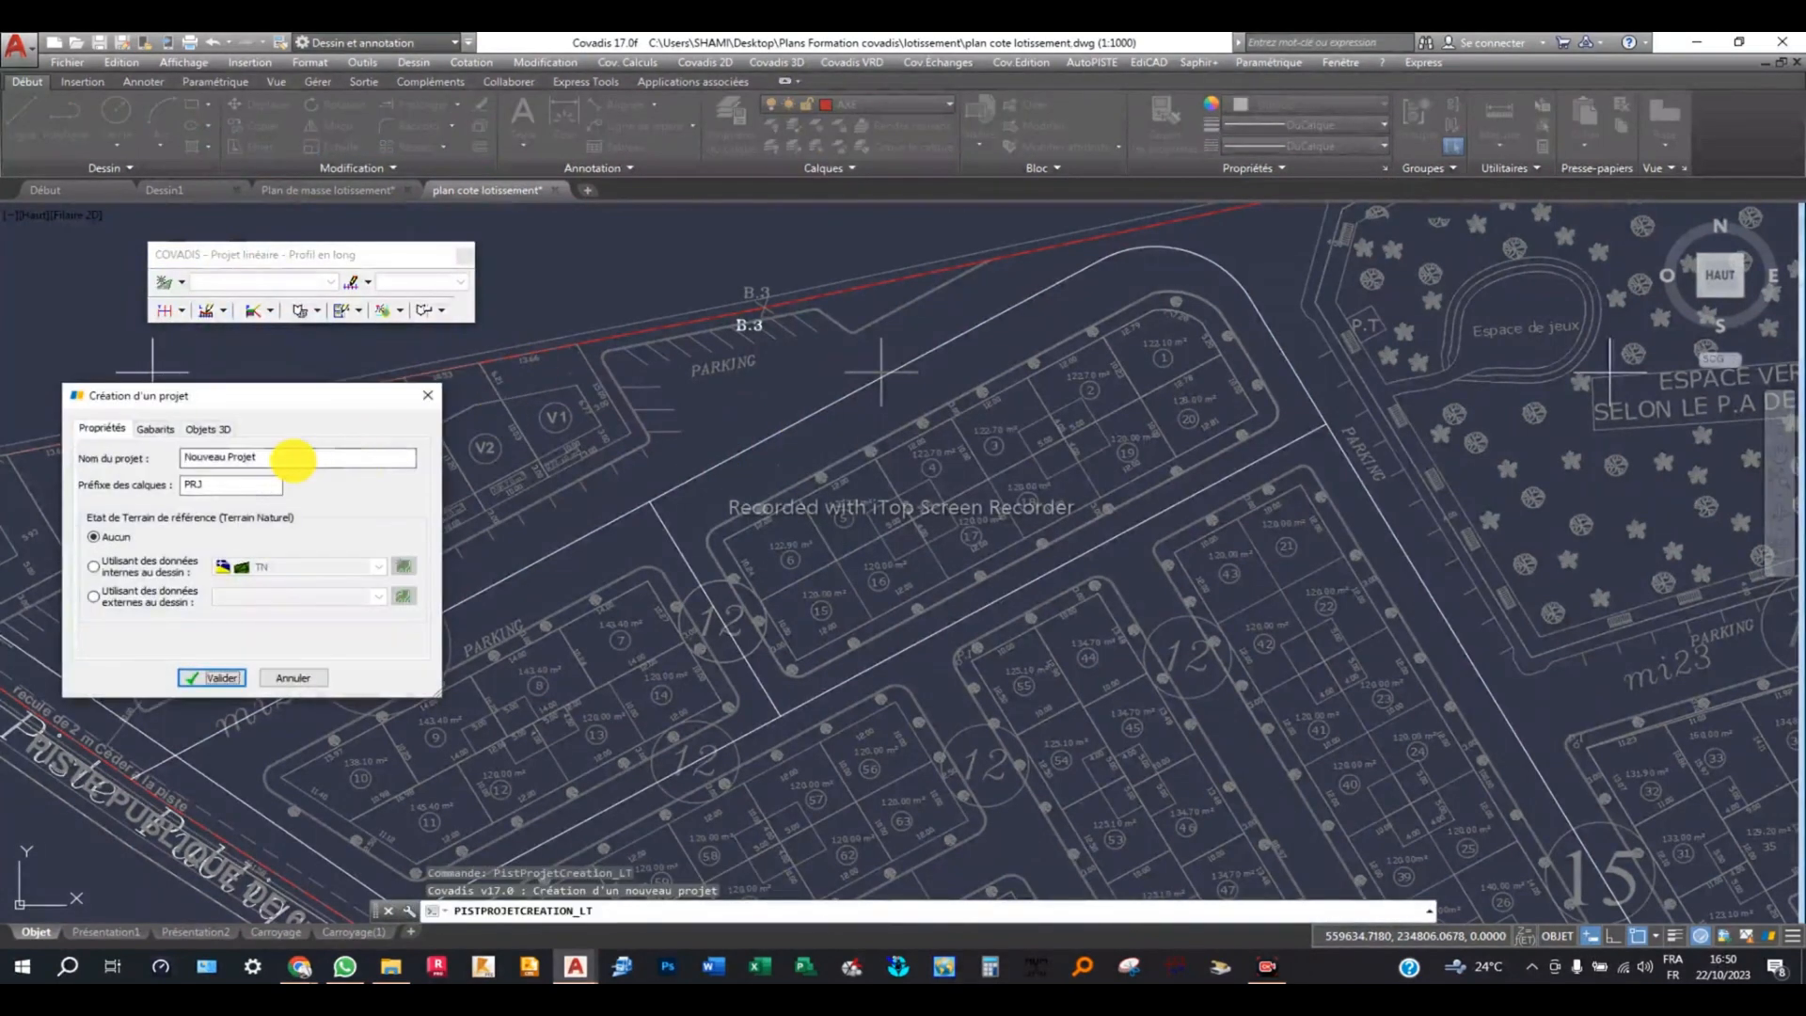
pyautogui.moveTo(291, 458); pyautogui.dragTo(98, 441)
pyautogui.write('V')
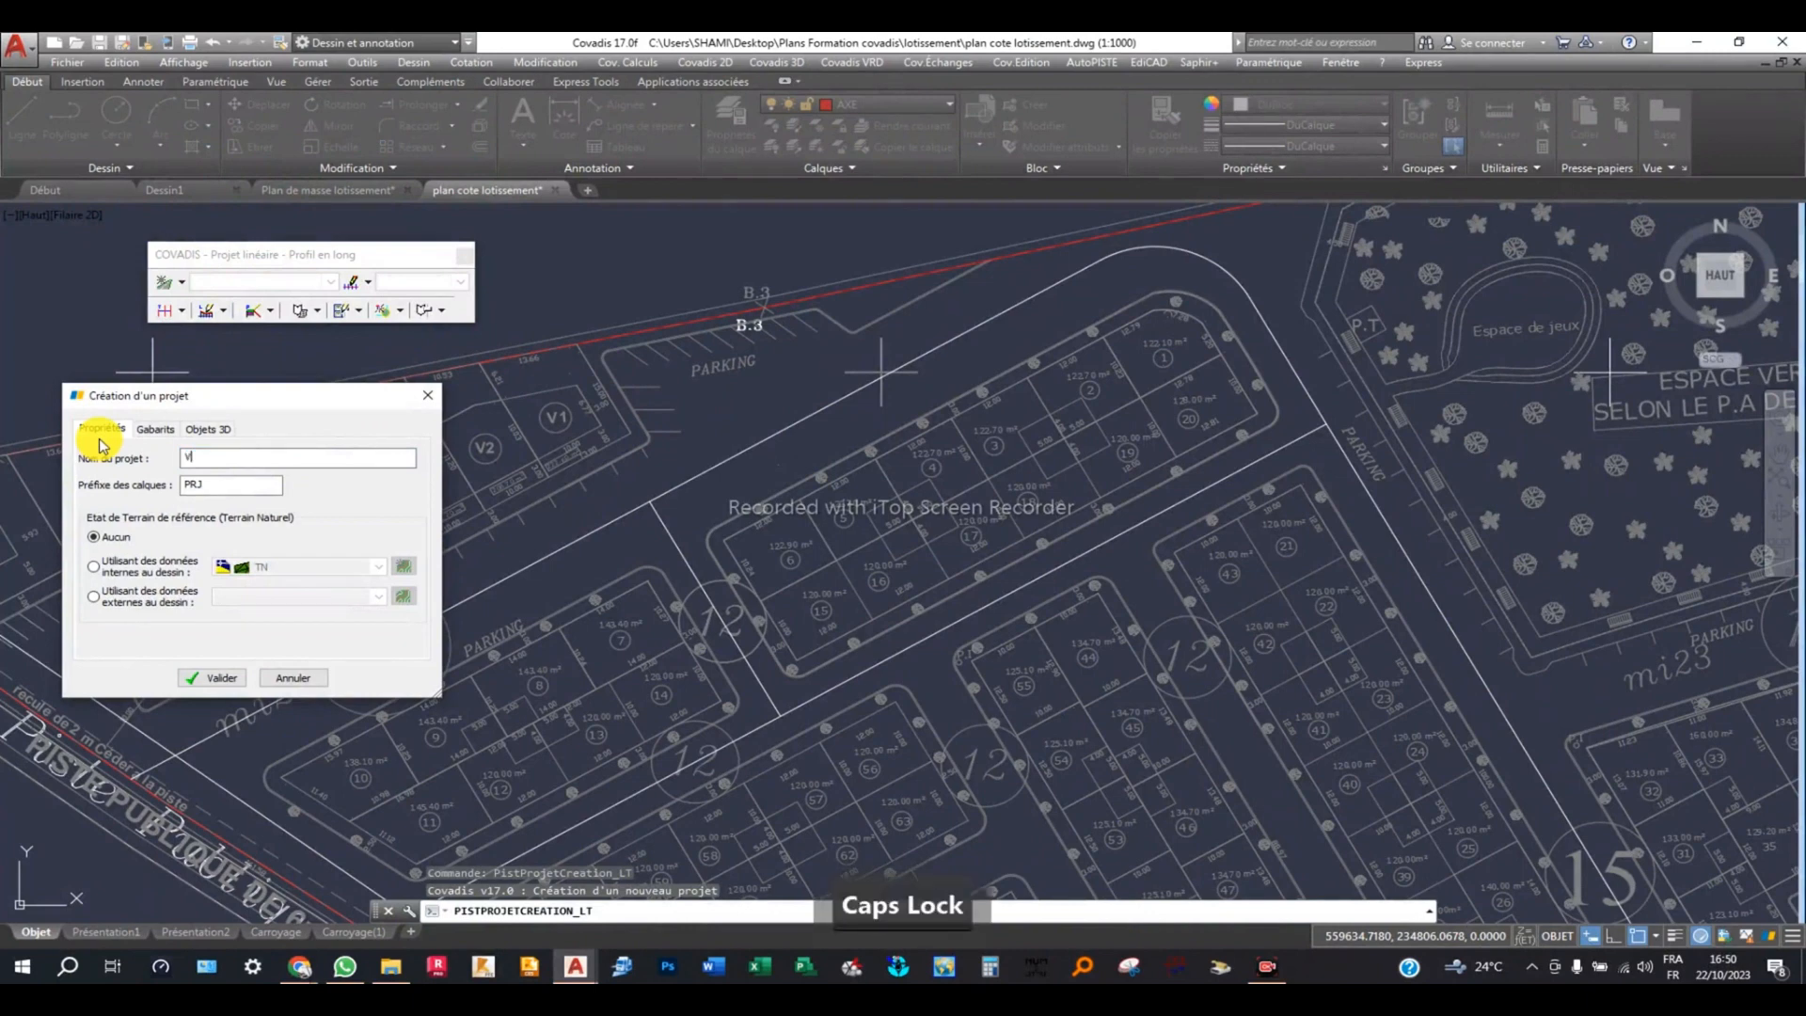
pyautogui.write('oie ?°')
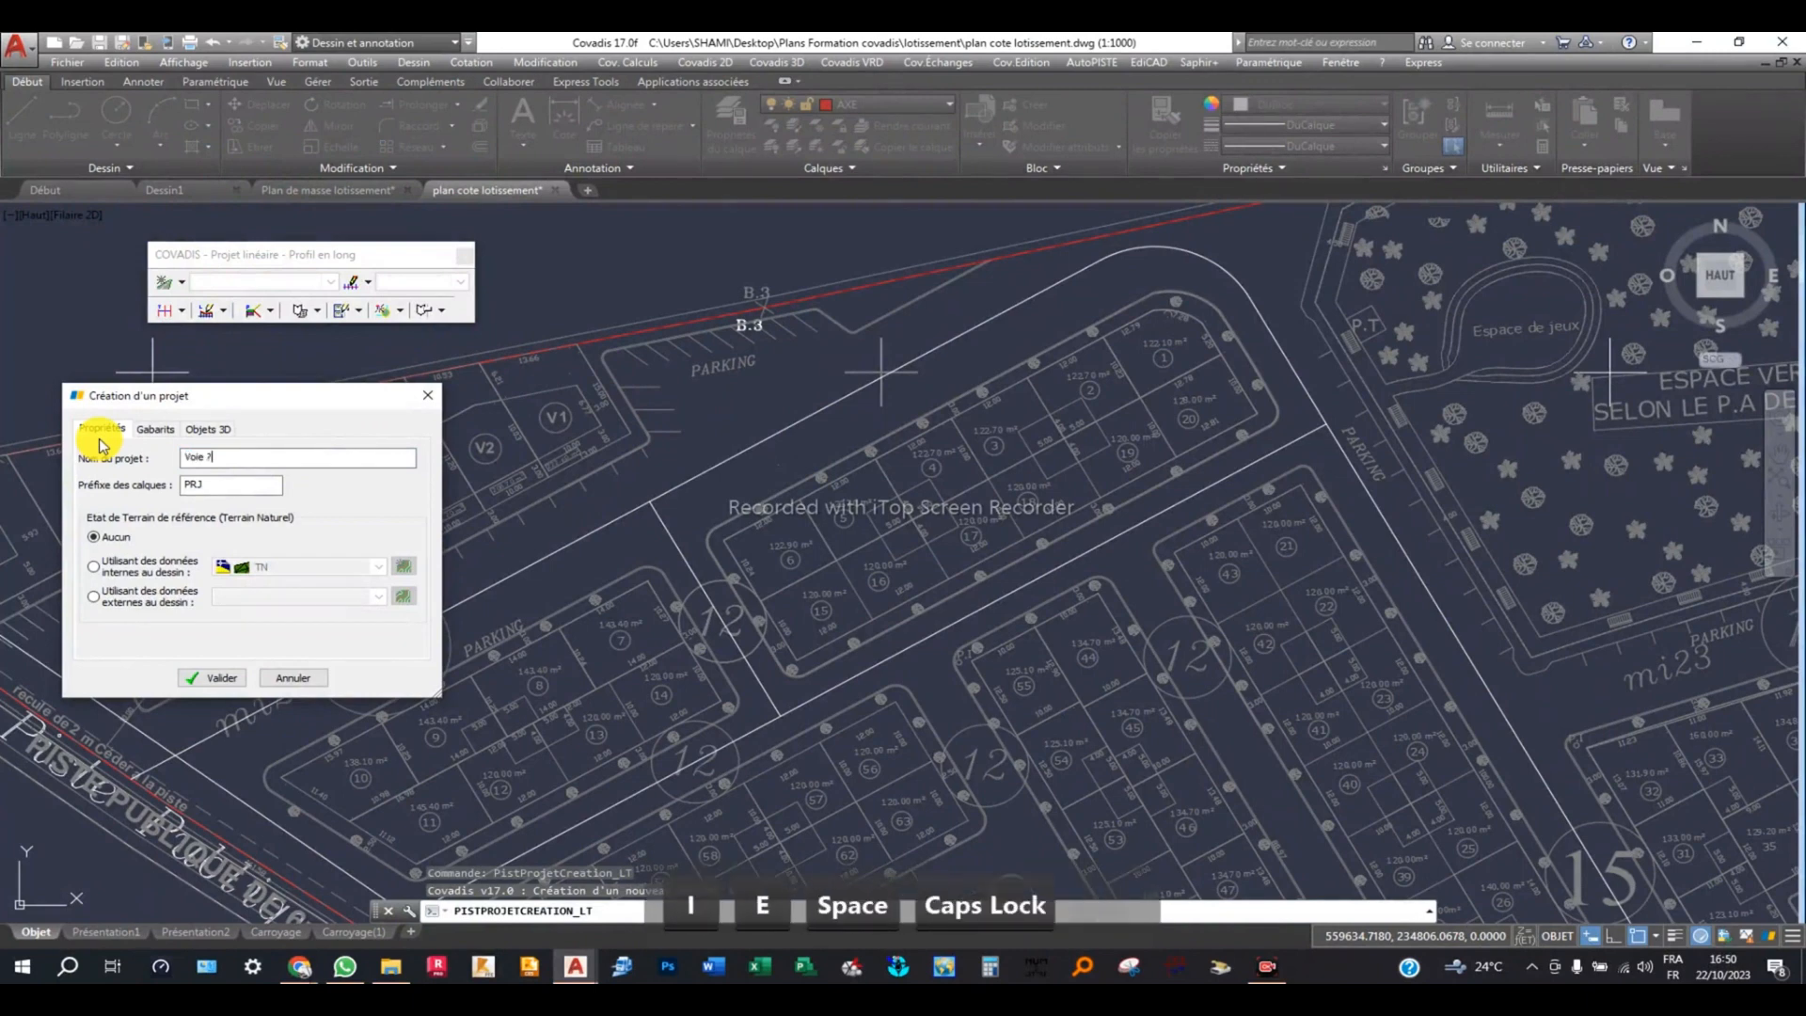
pyautogui.press('BackSpace')
pyautogui.press('BackSpace')
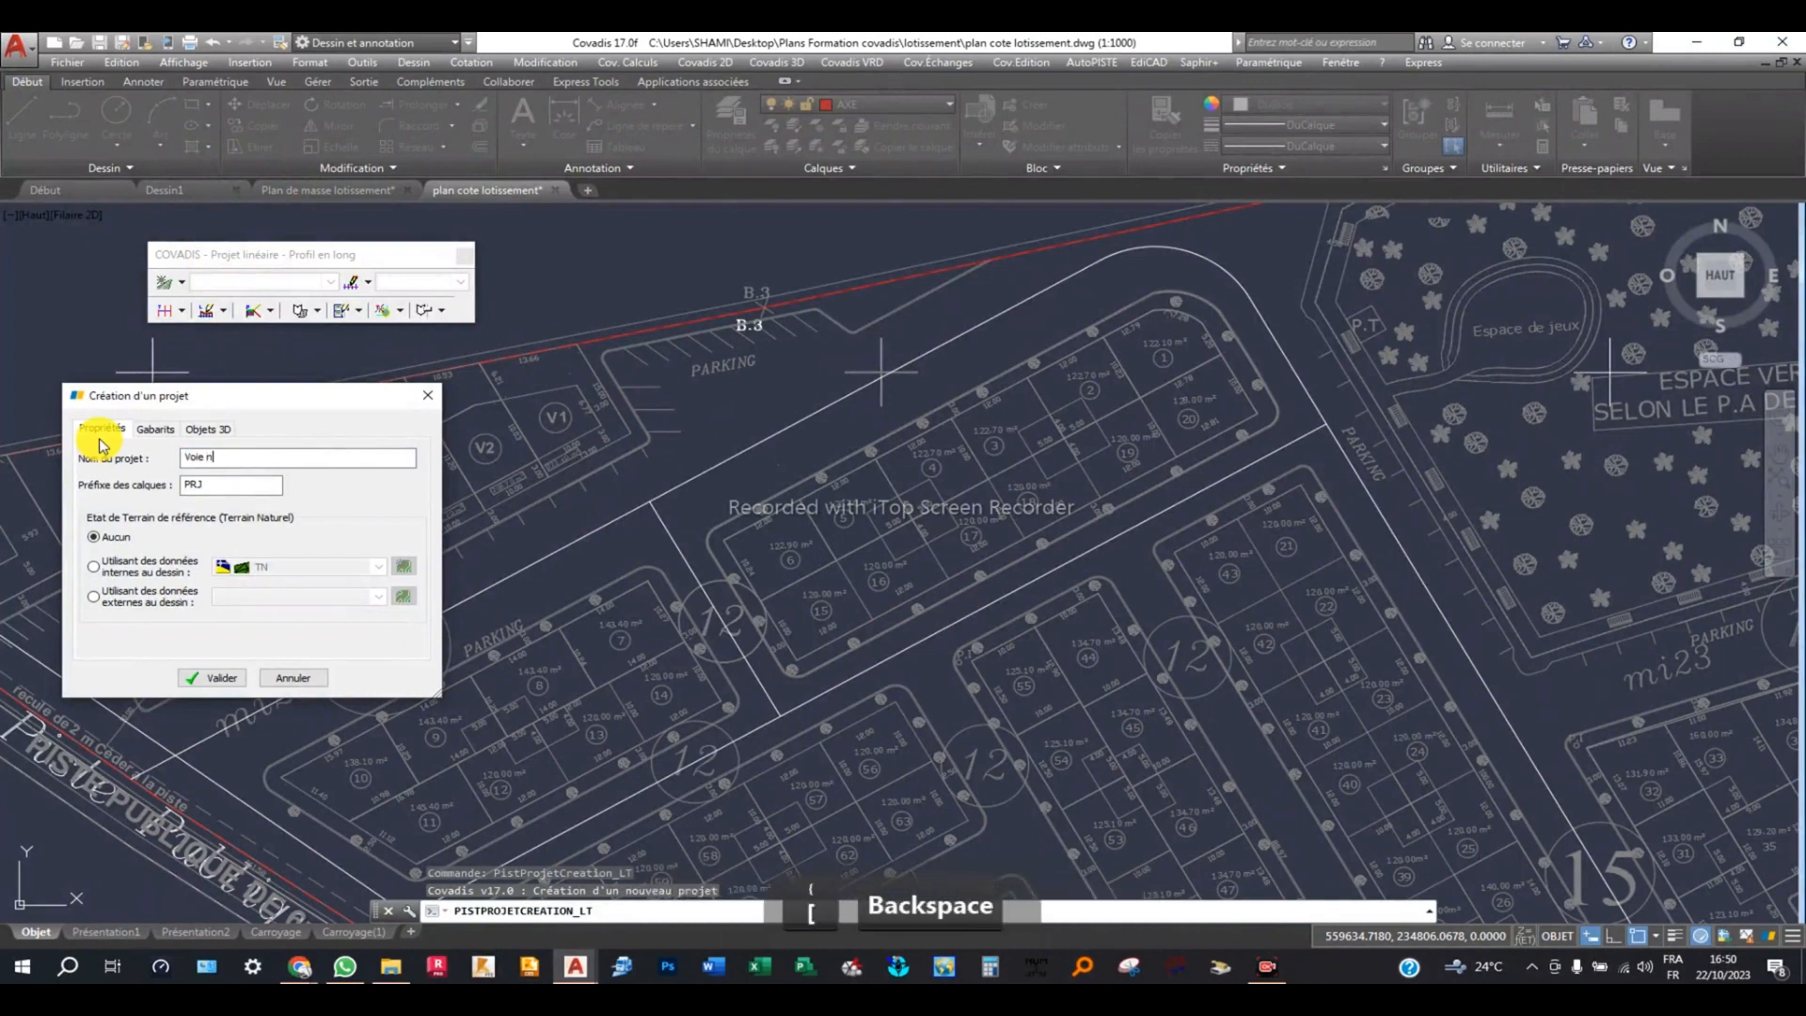
pyautogui.write('n')
pyautogui.press('BackSpace')
pyautogui.write('N')
pyautogui.press('capslock')
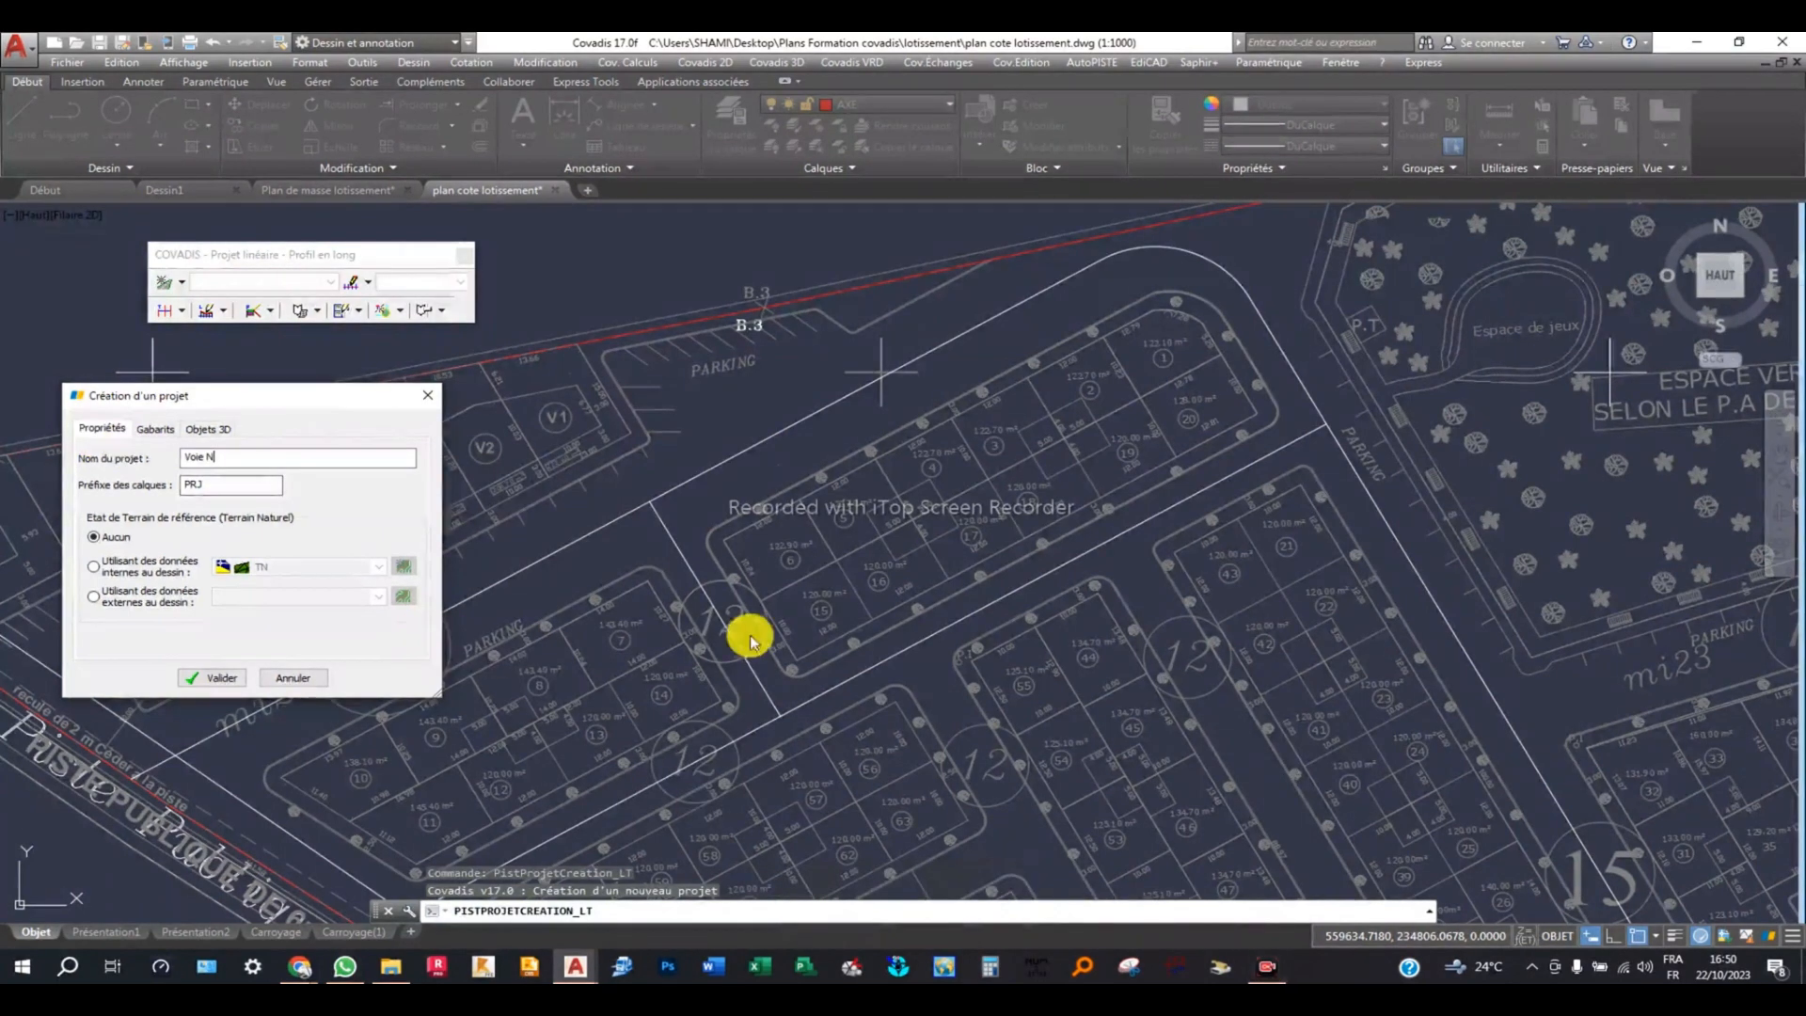
pyautogui.write('°')
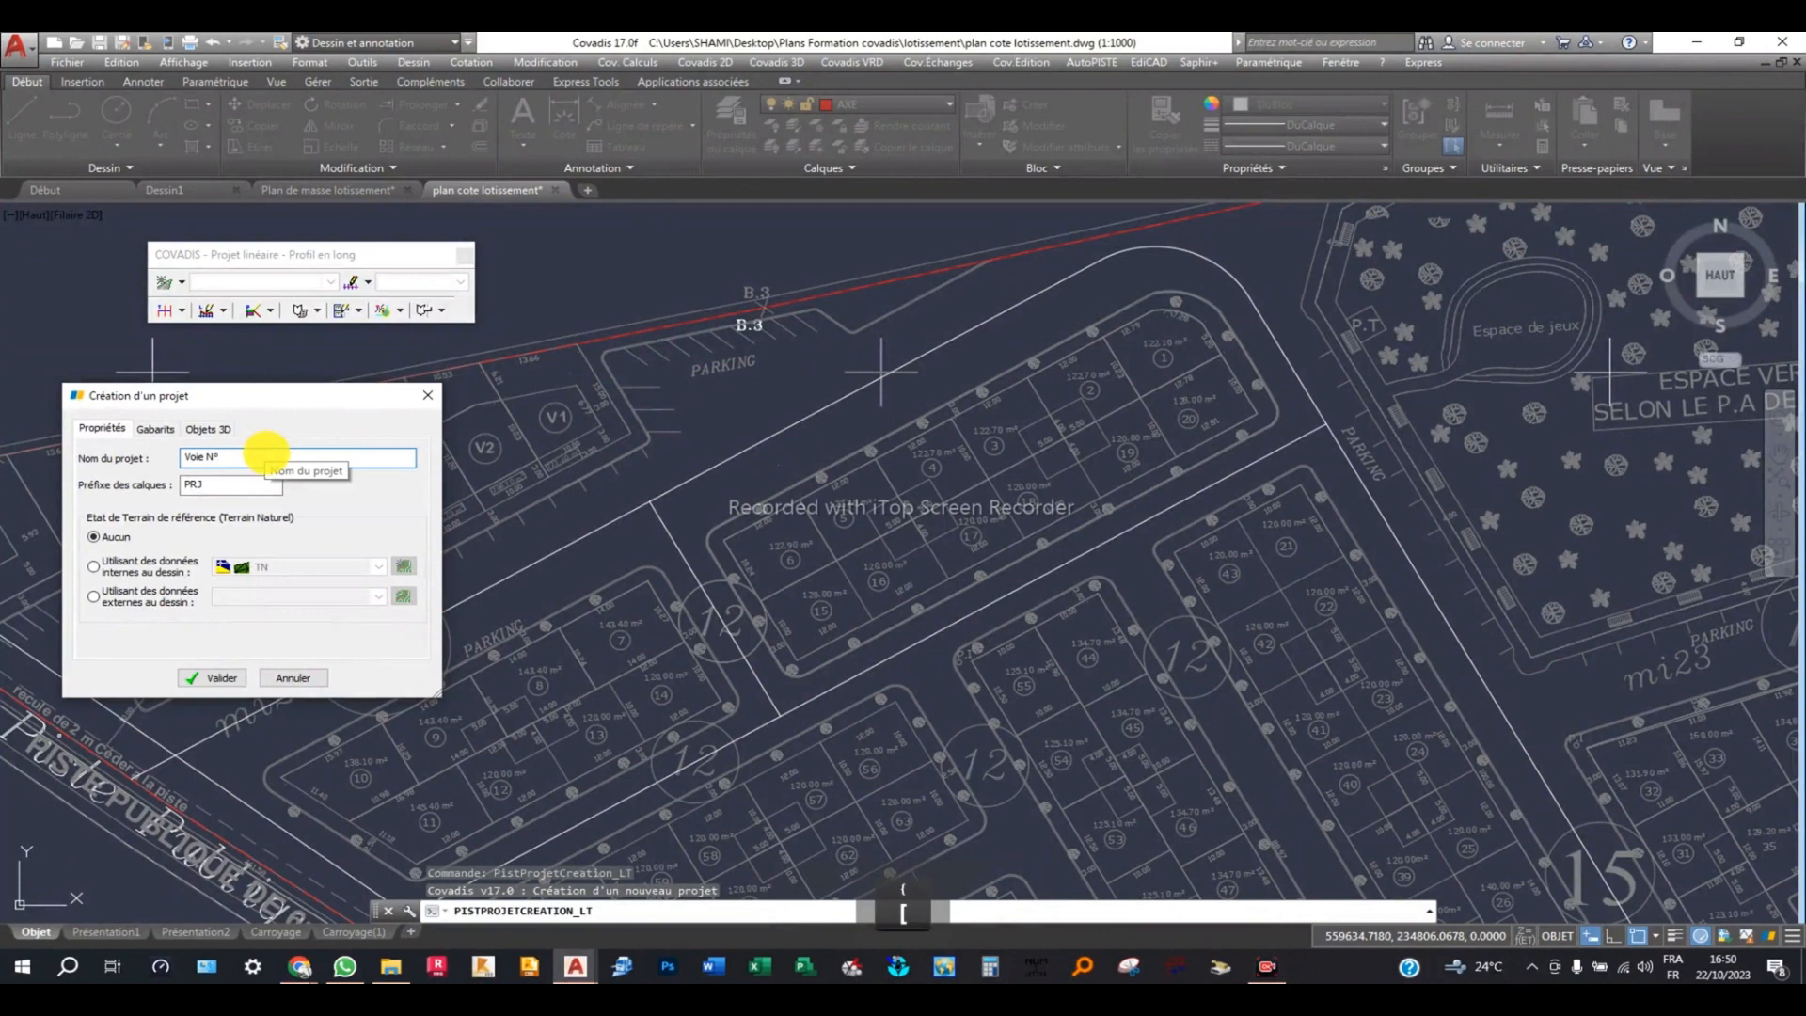
pyautogui.write('1')
# Set the layer prefix to V1, base the reference terrain on the drawing's internal data (TN), and create the project.
pyautogui.press('Tab')
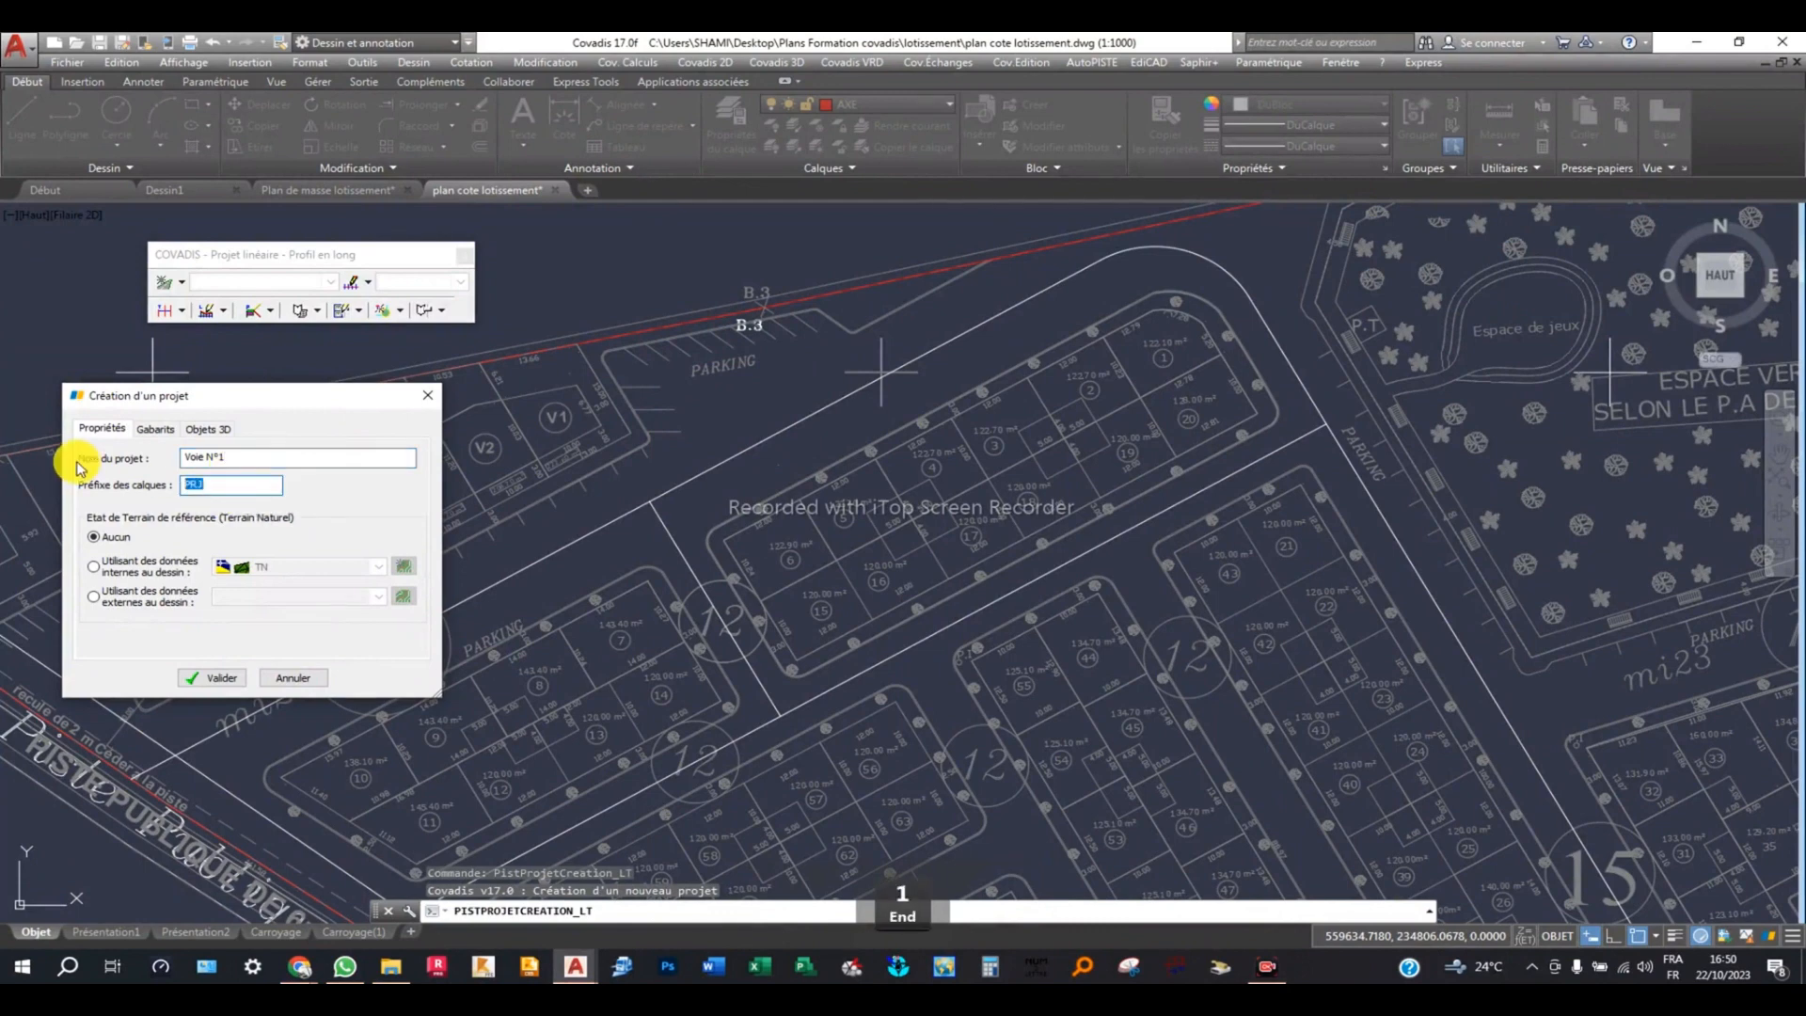
pyautogui.write('V1')
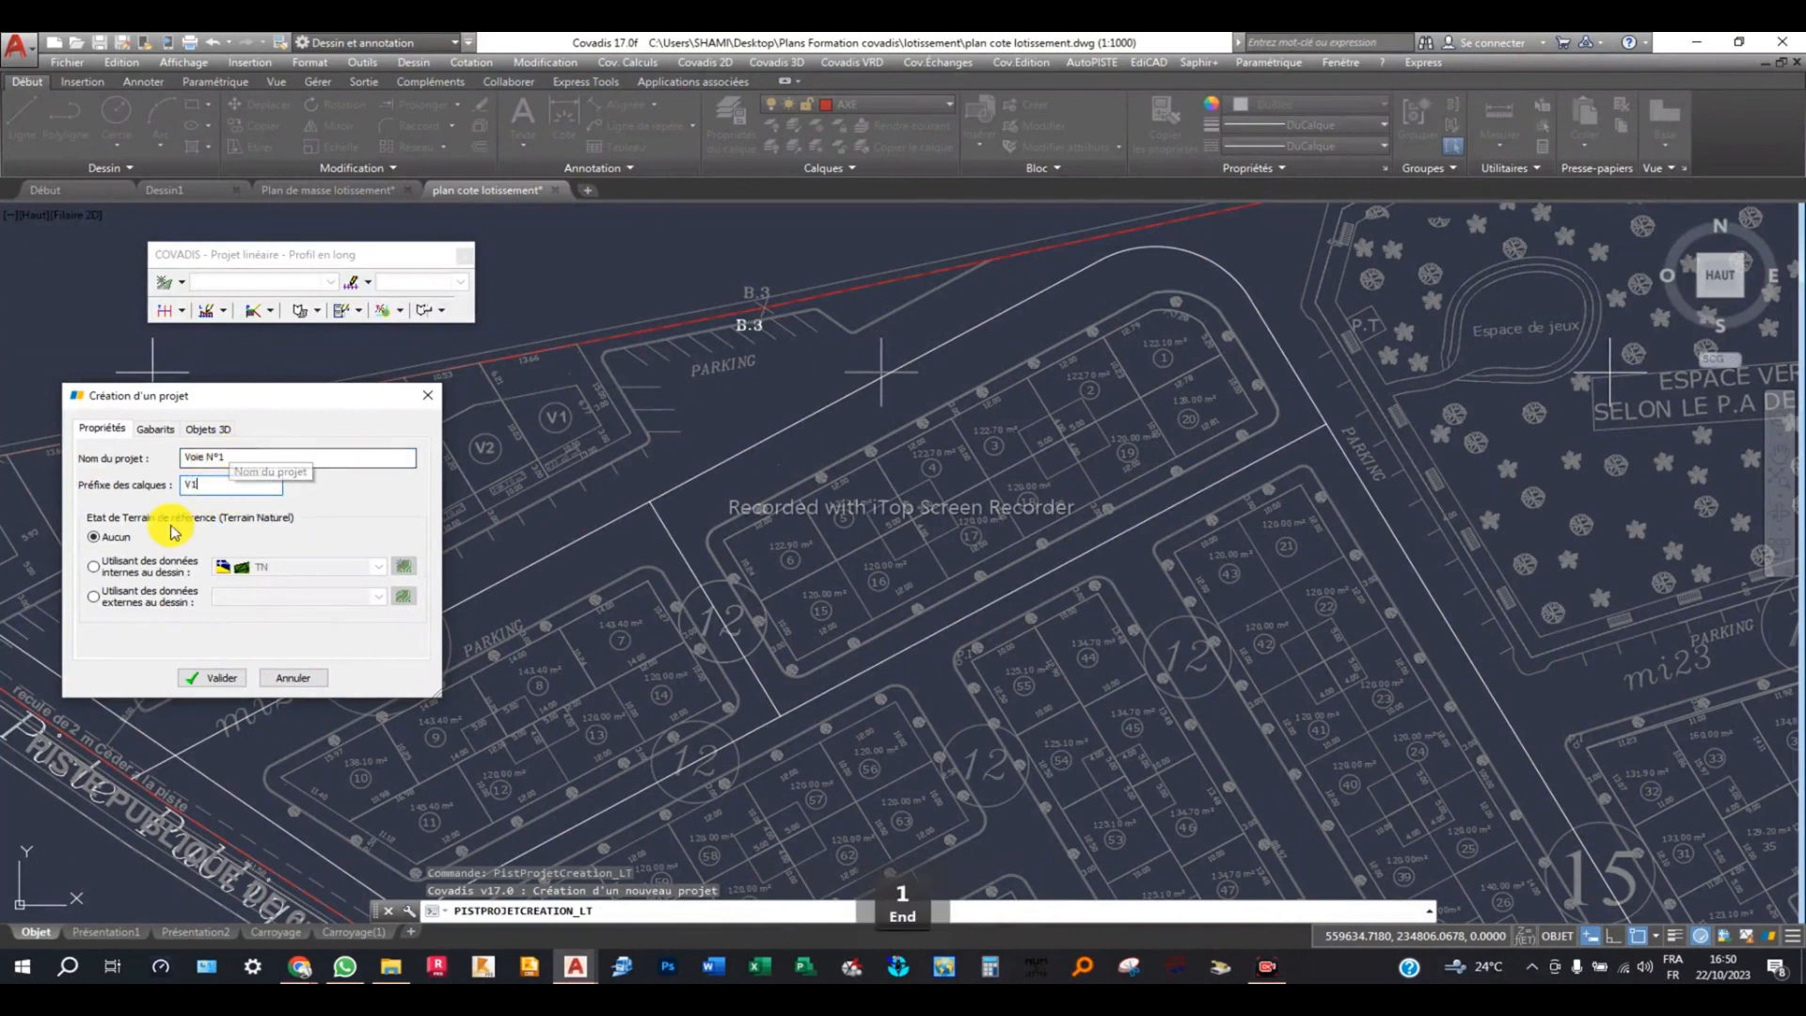
pyautogui.click(94, 567)
pyautogui.click(226, 676)
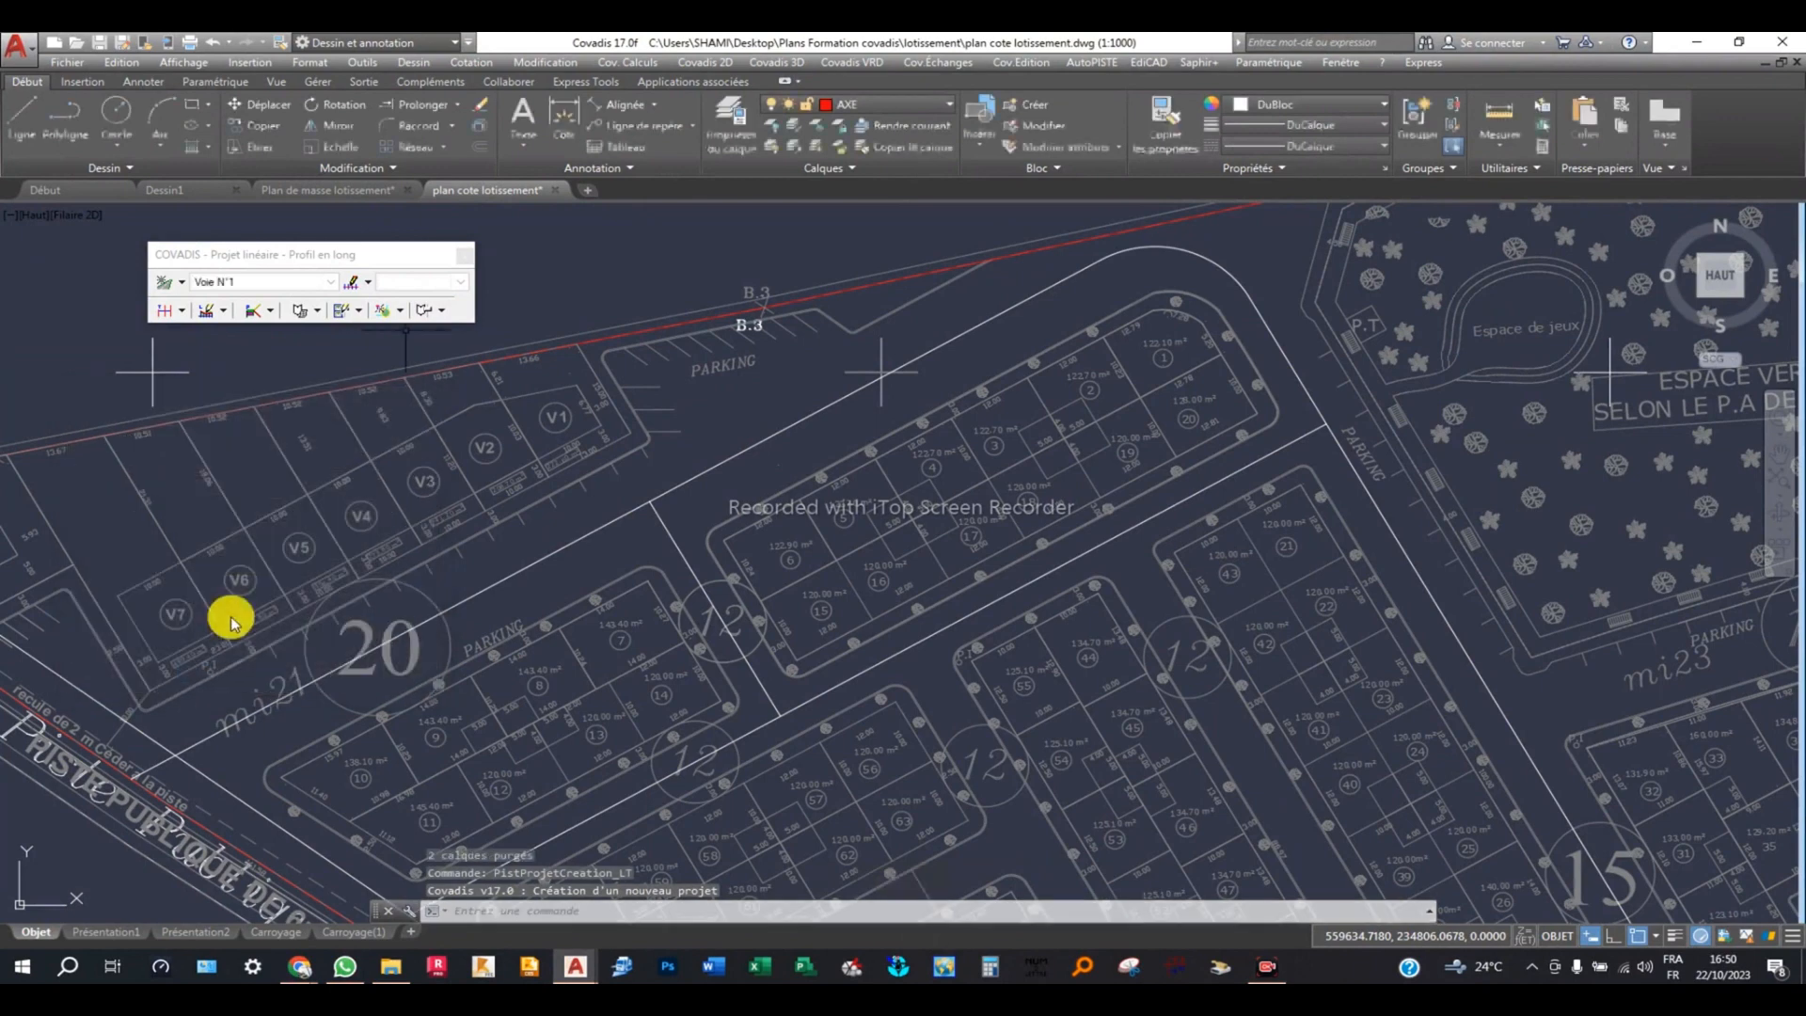
# Convert the road centreline polyline into the plan axis for Voie N°1, keeping the default display and 25 m station settings.
pyautogui.click(368, 281)
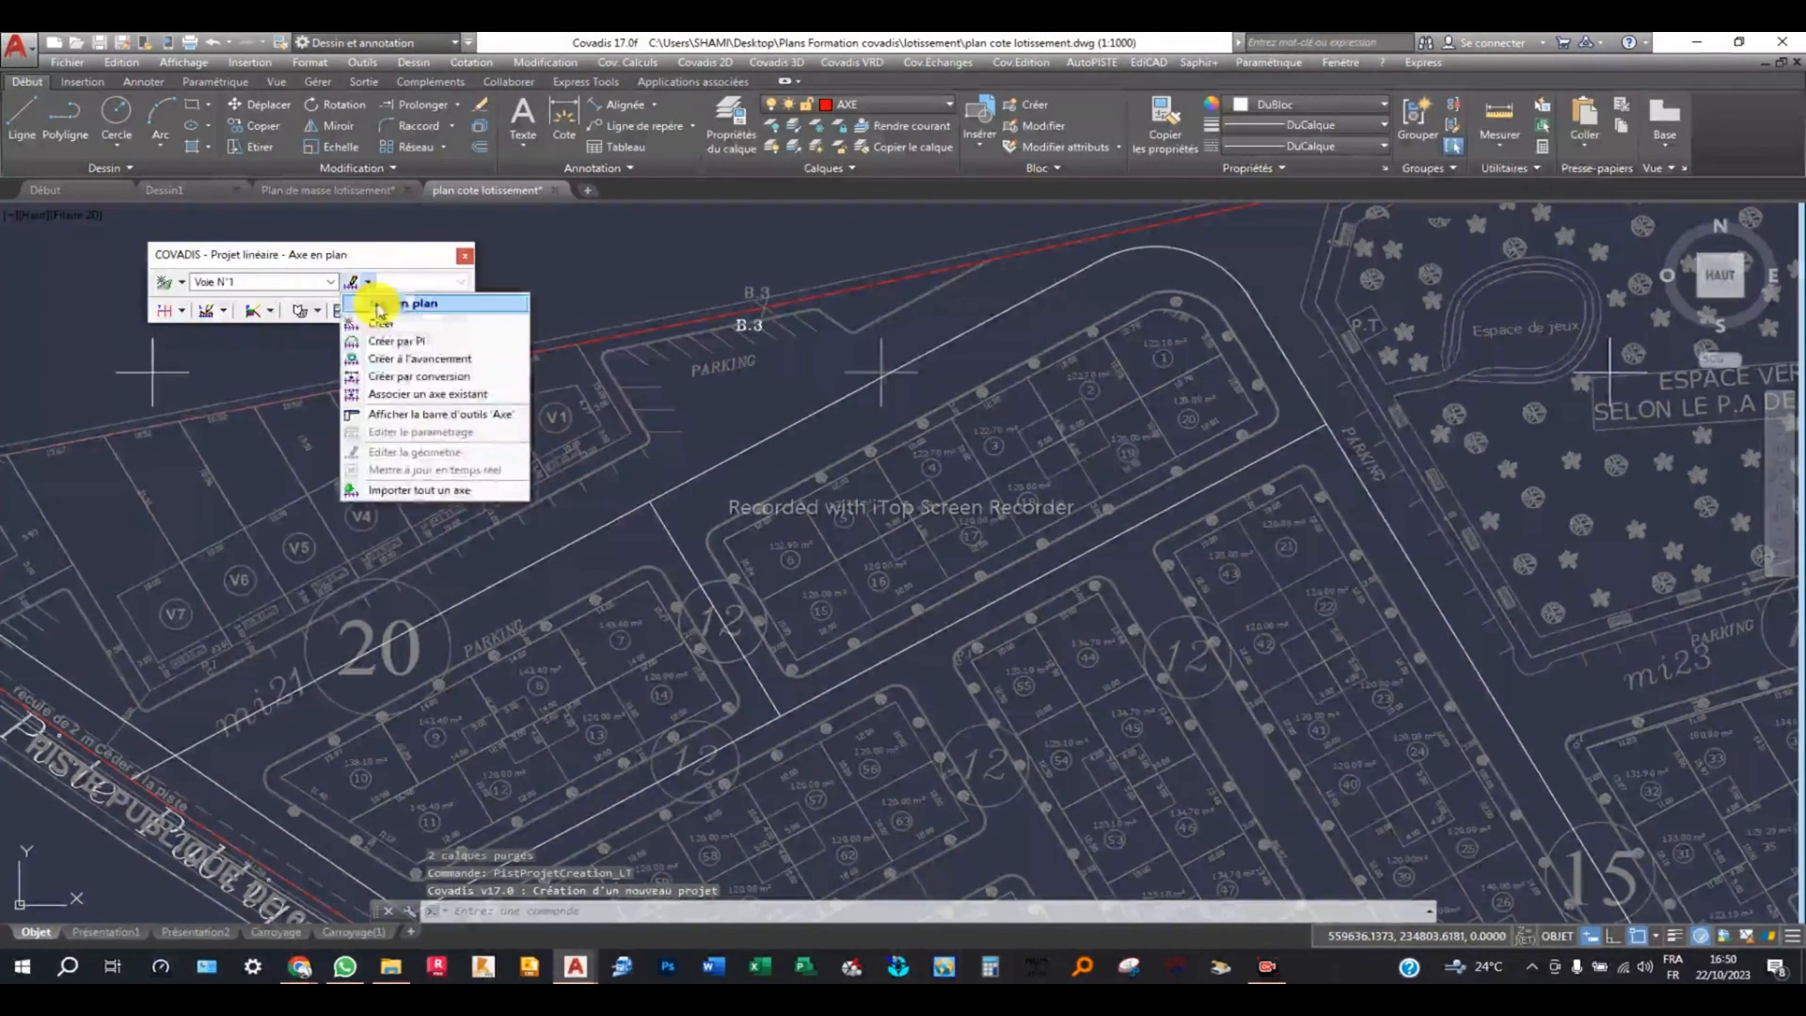
pyautogui.click(420, 377)
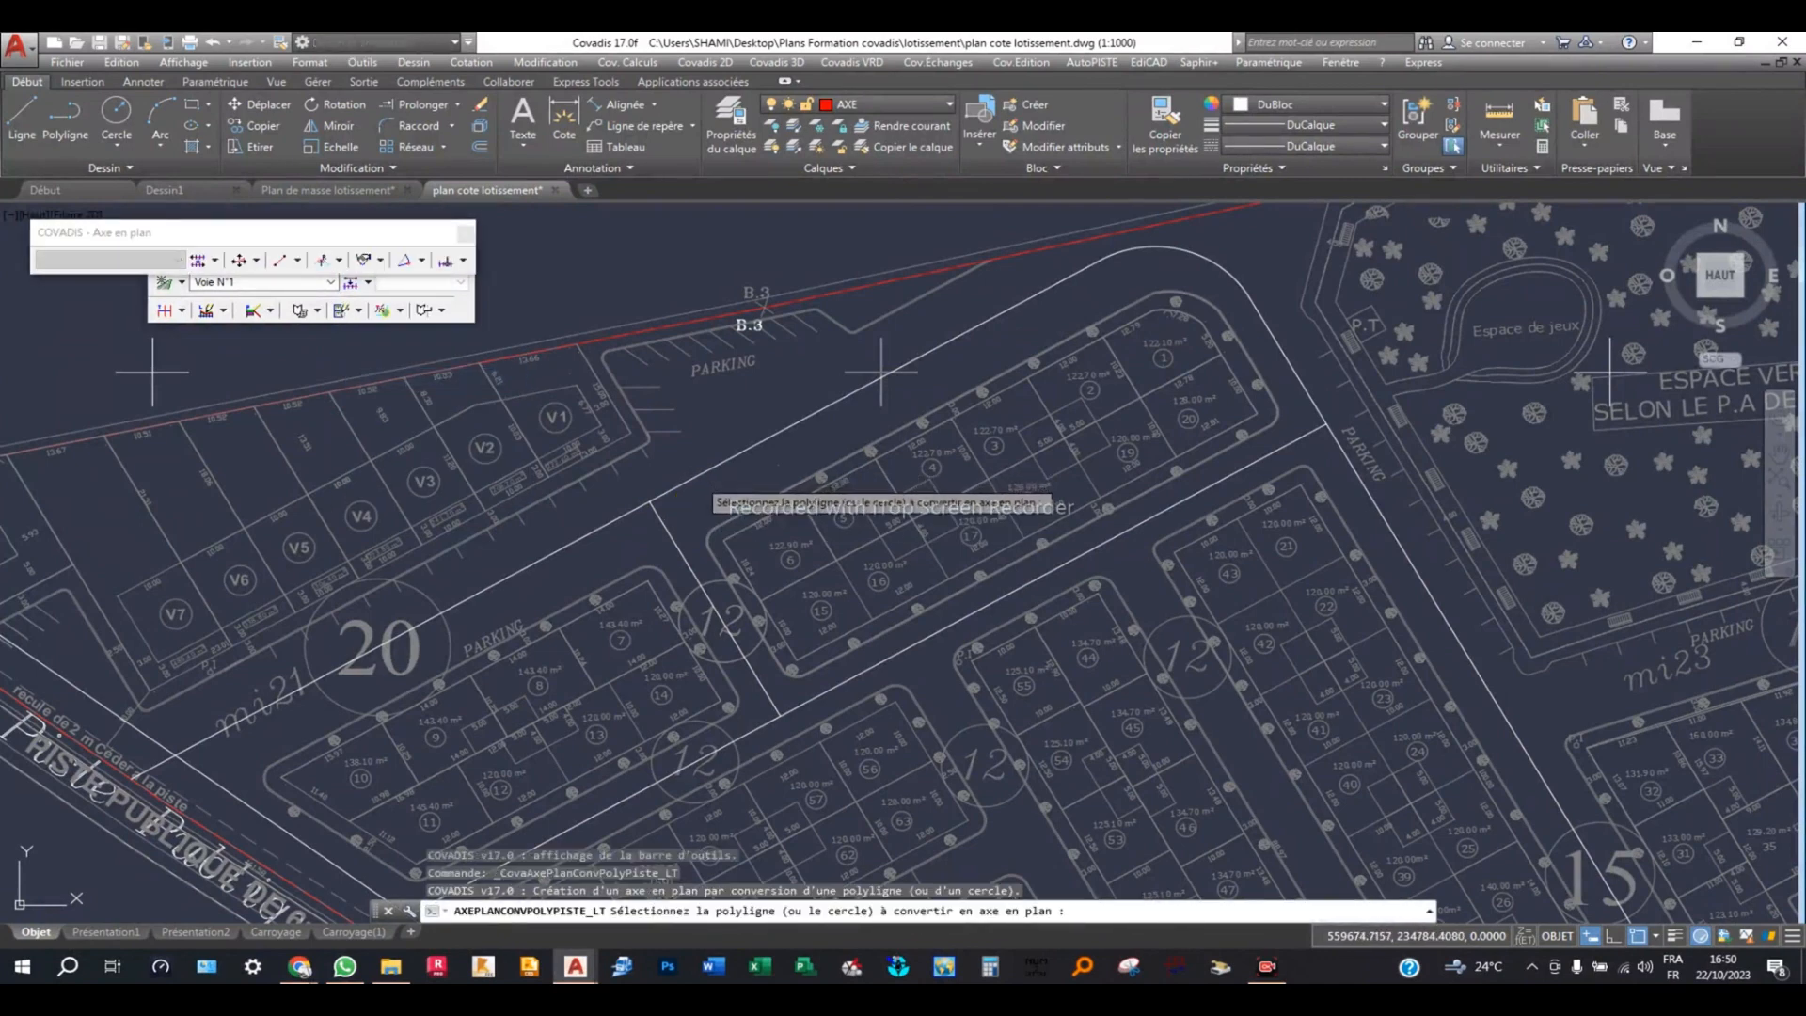
pyautogui.click(685, 477)
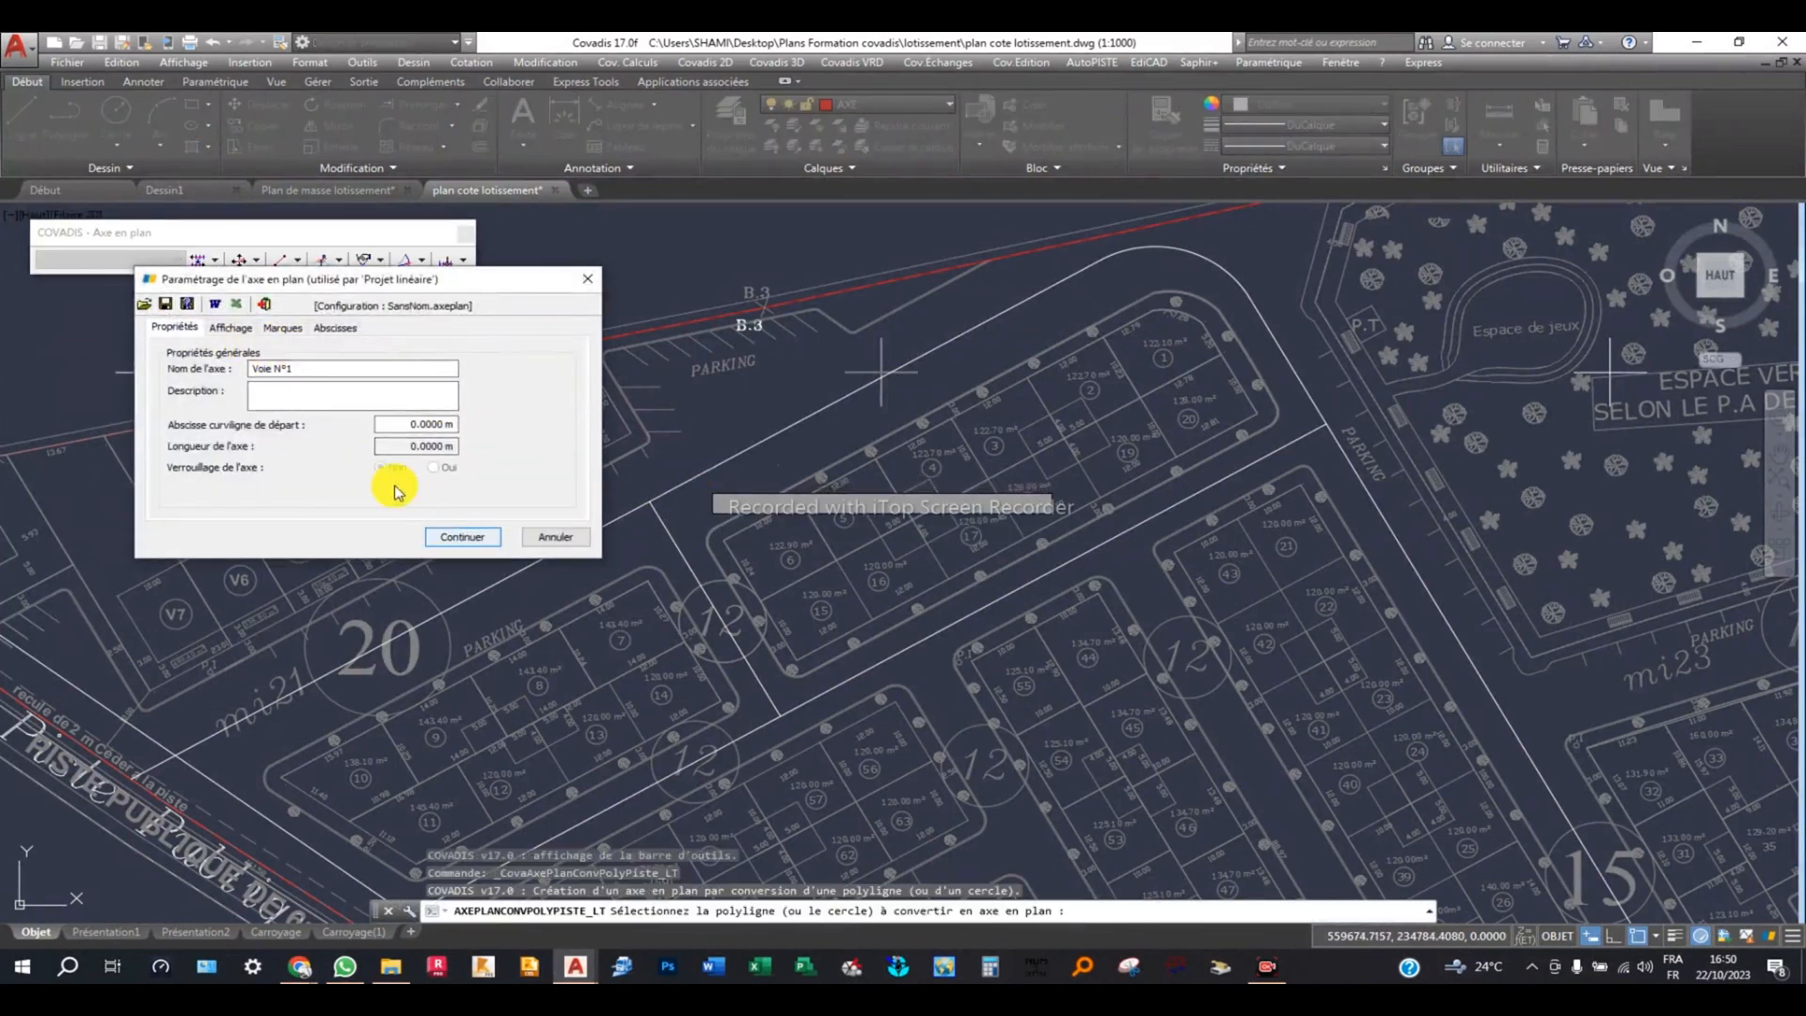
pyautogui.click(240, 329)
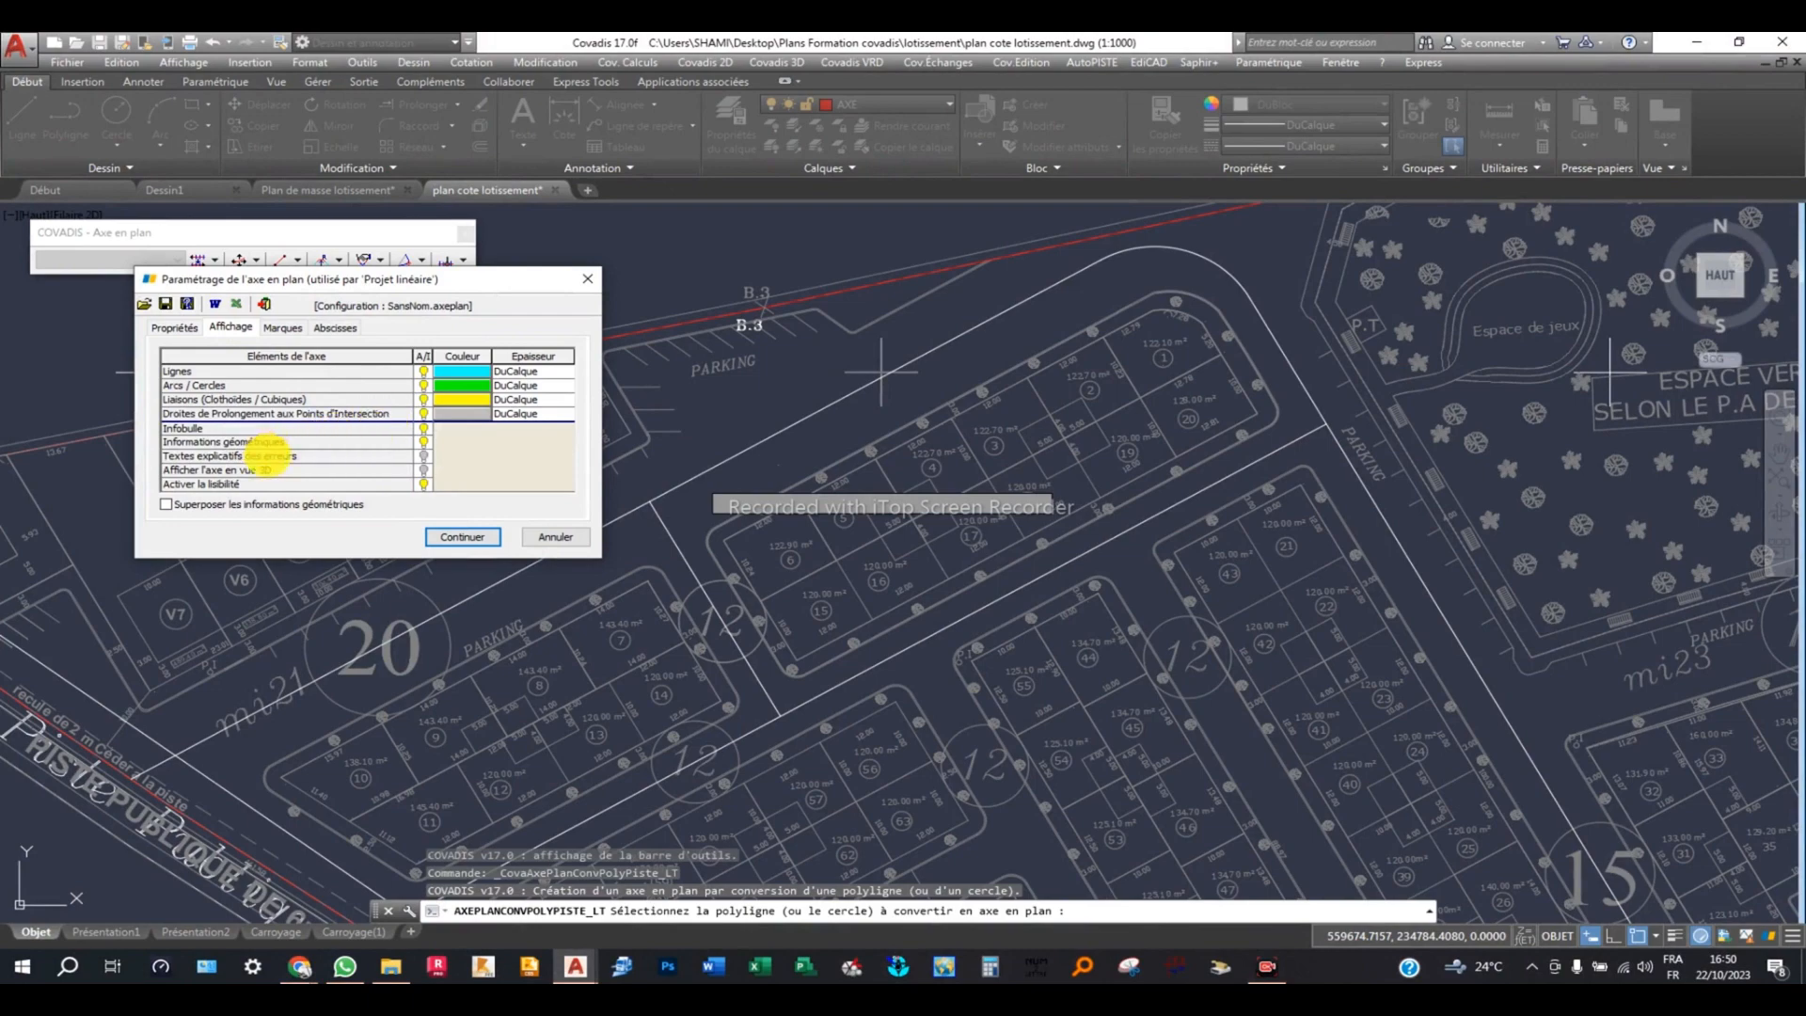
pyautogui.click(335, 330)
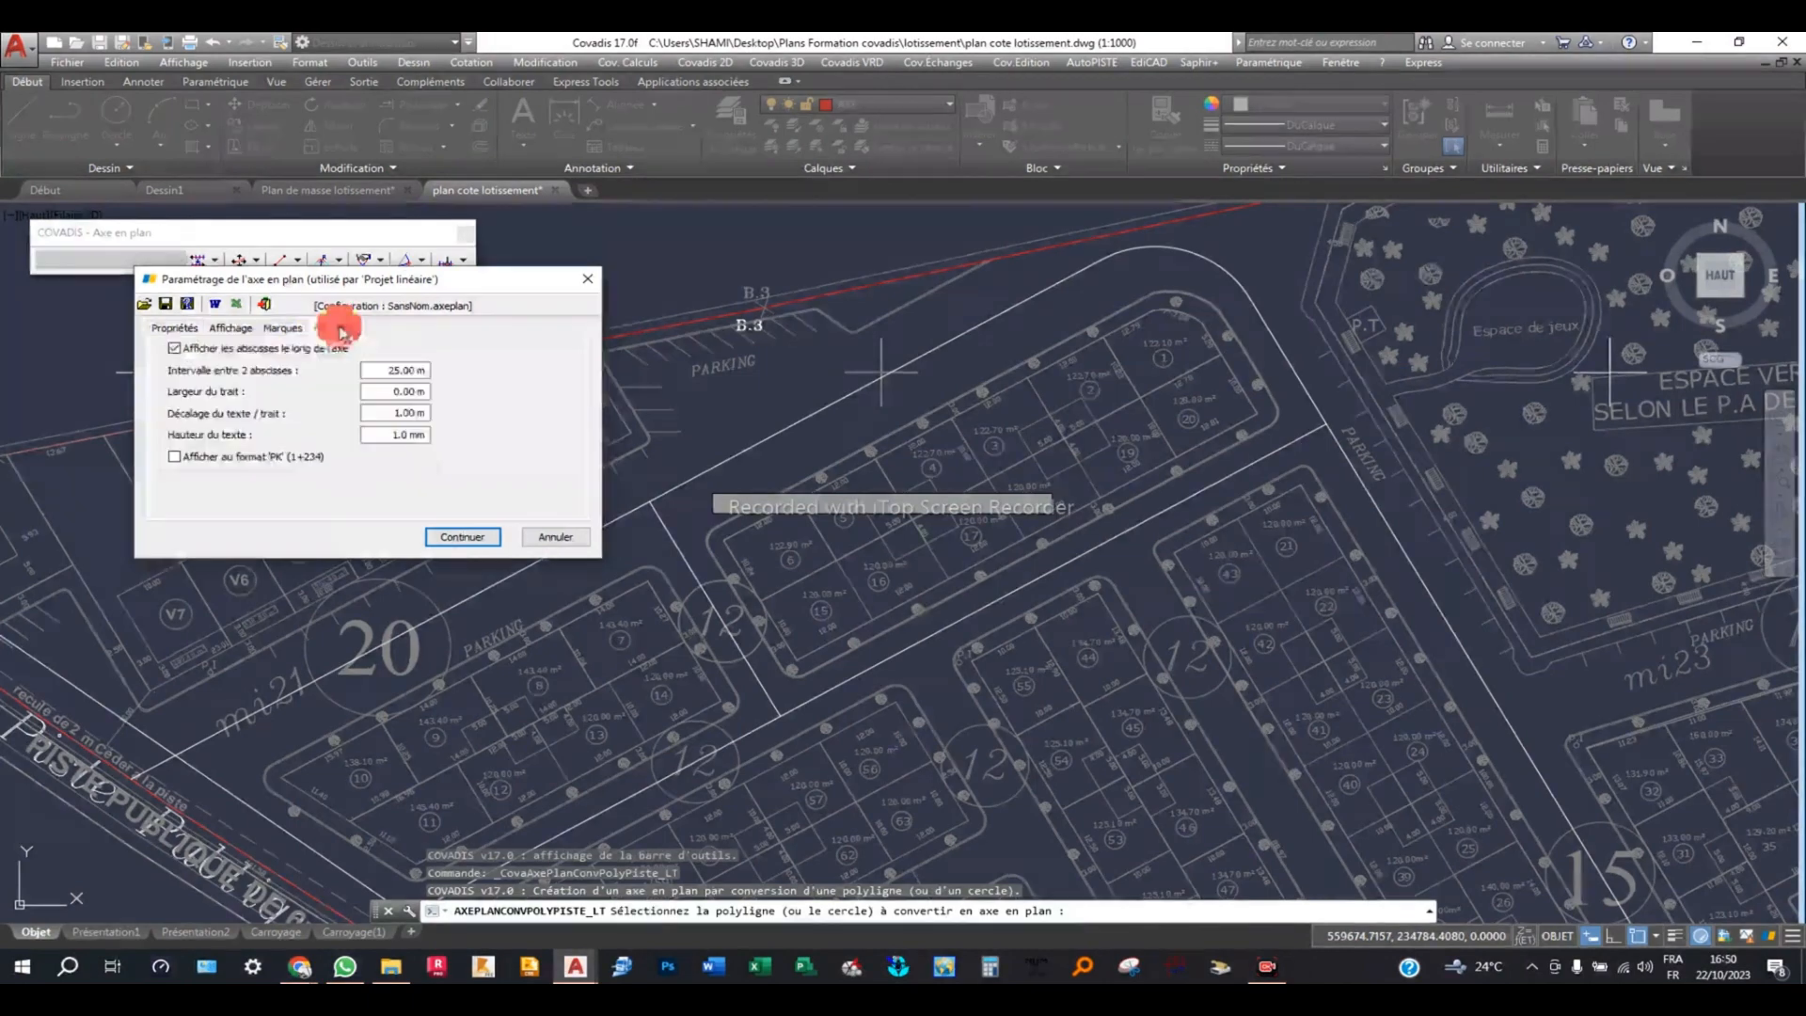
pyautogui.click(480, 536)
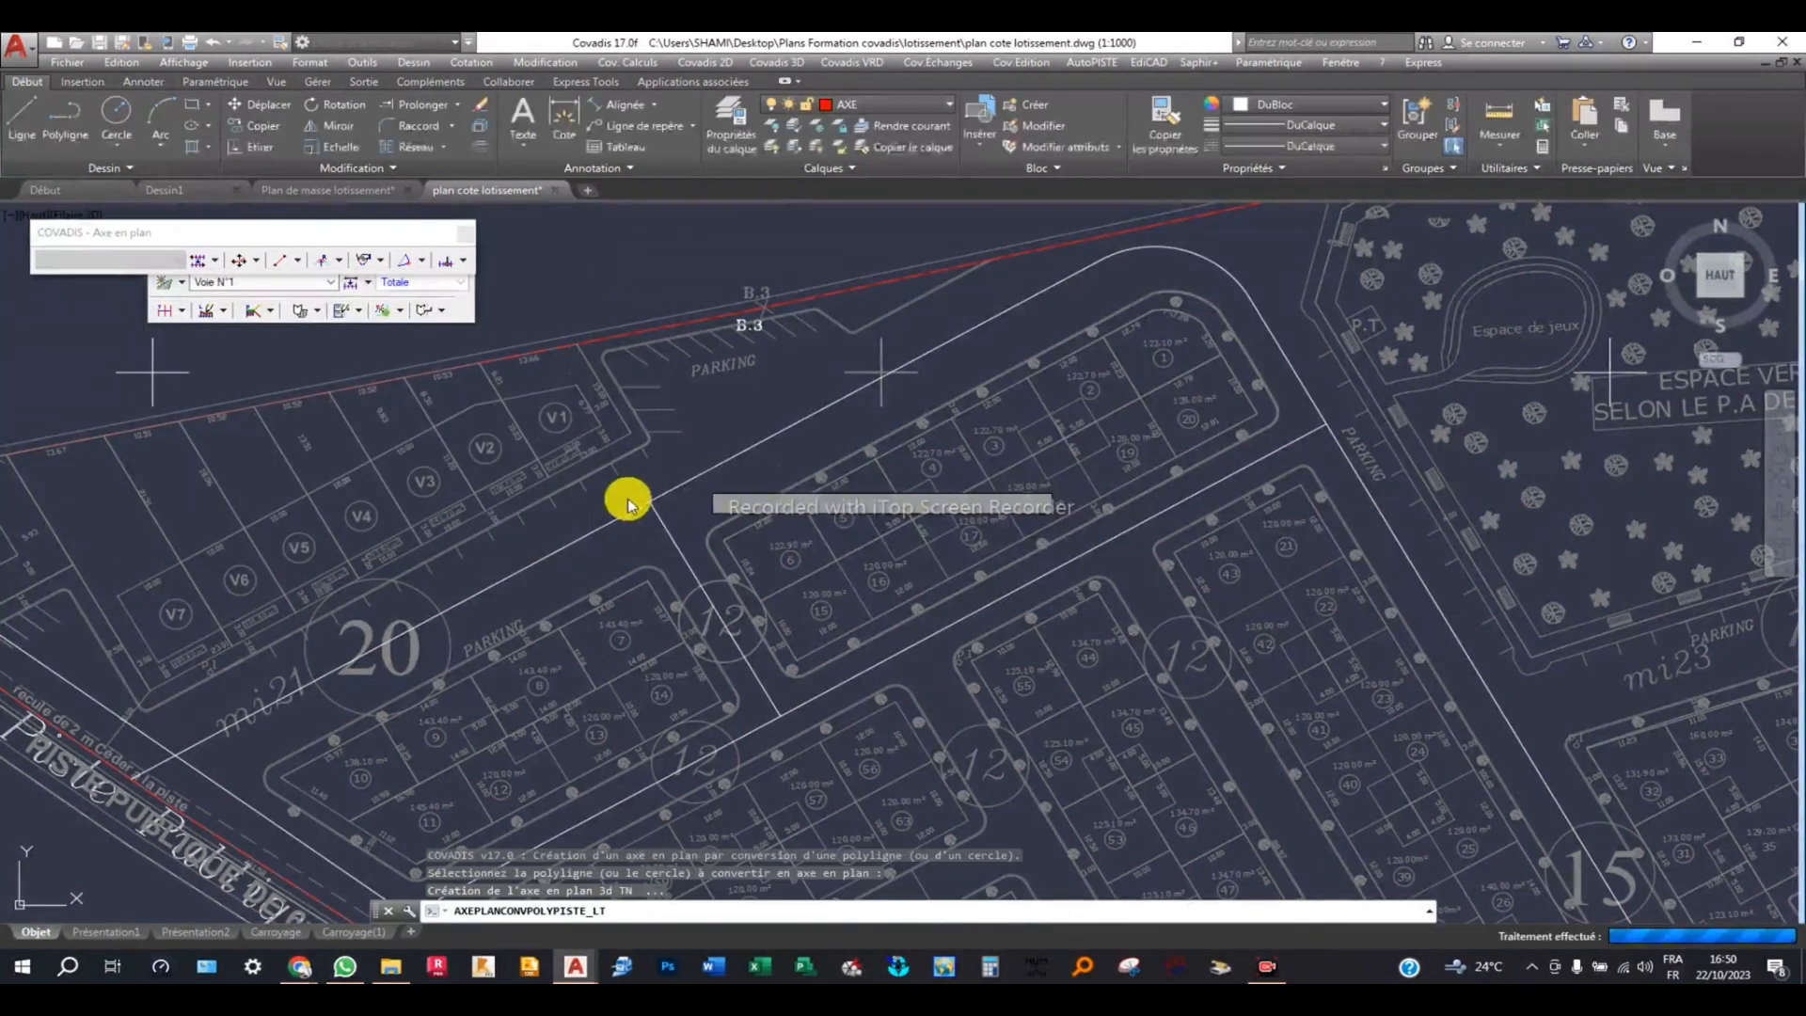
pyautogui.click(1016, 540)
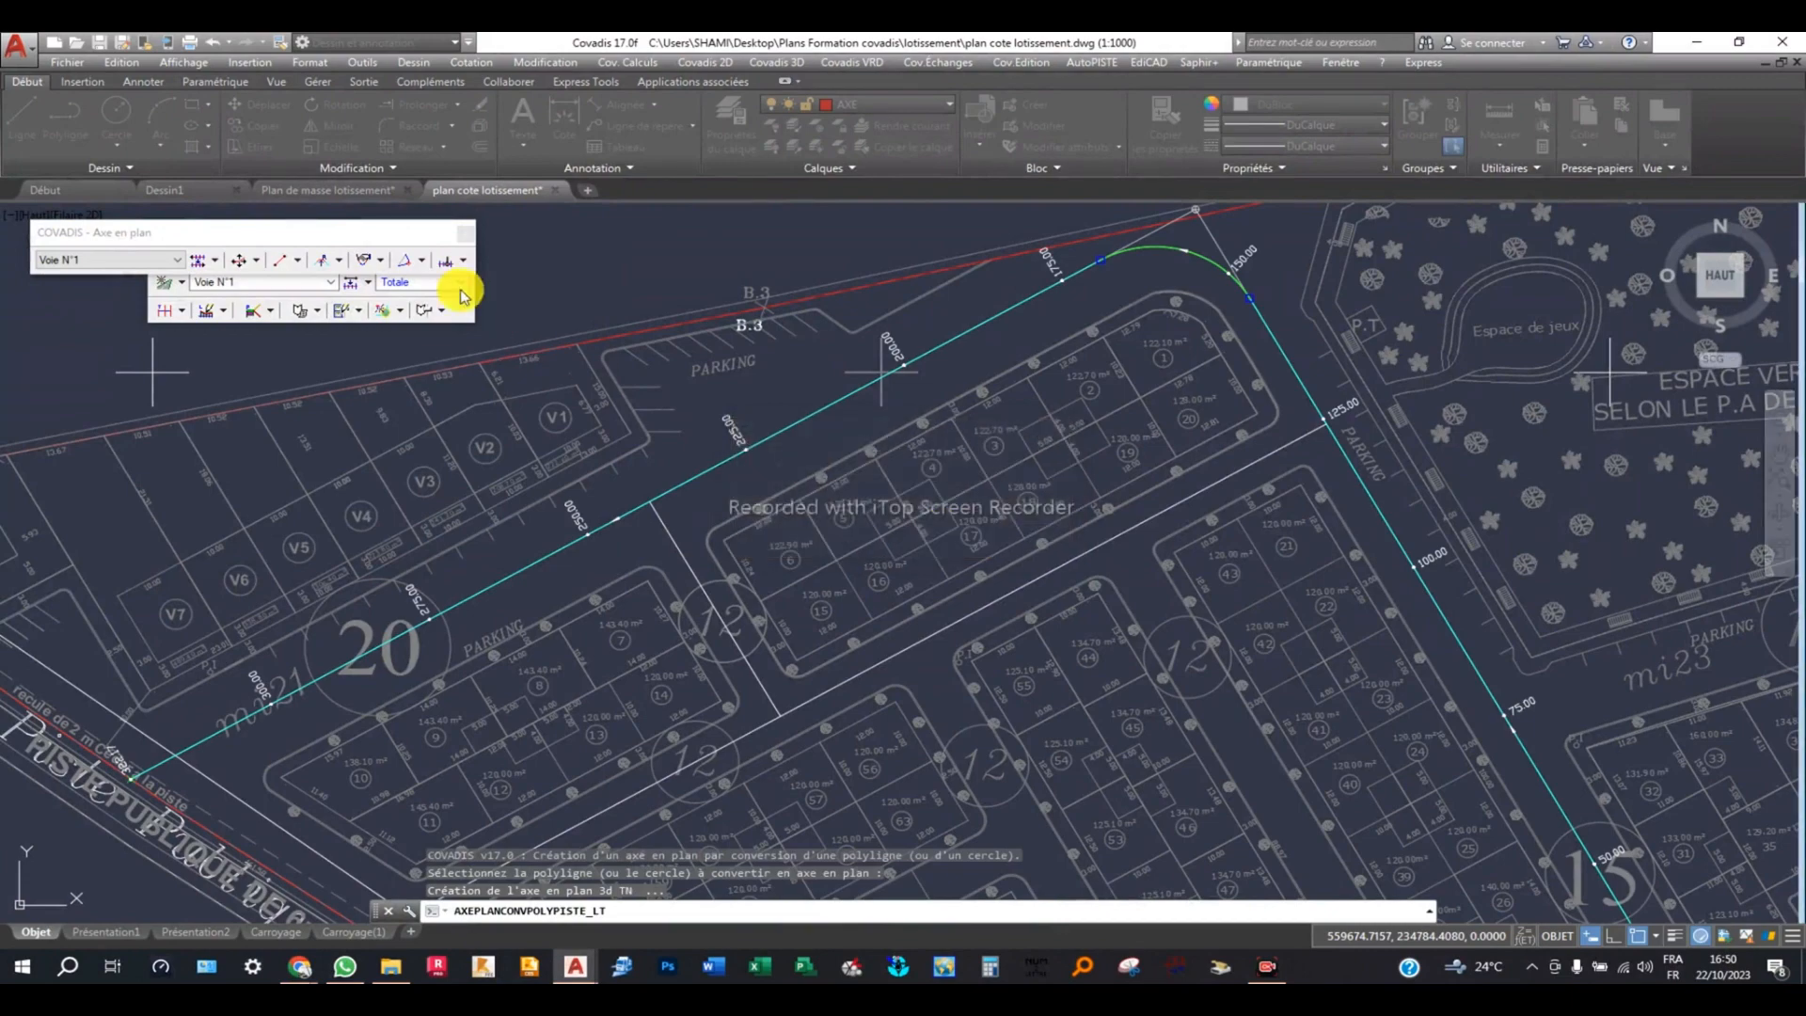
pyautogui.click(465, 232)
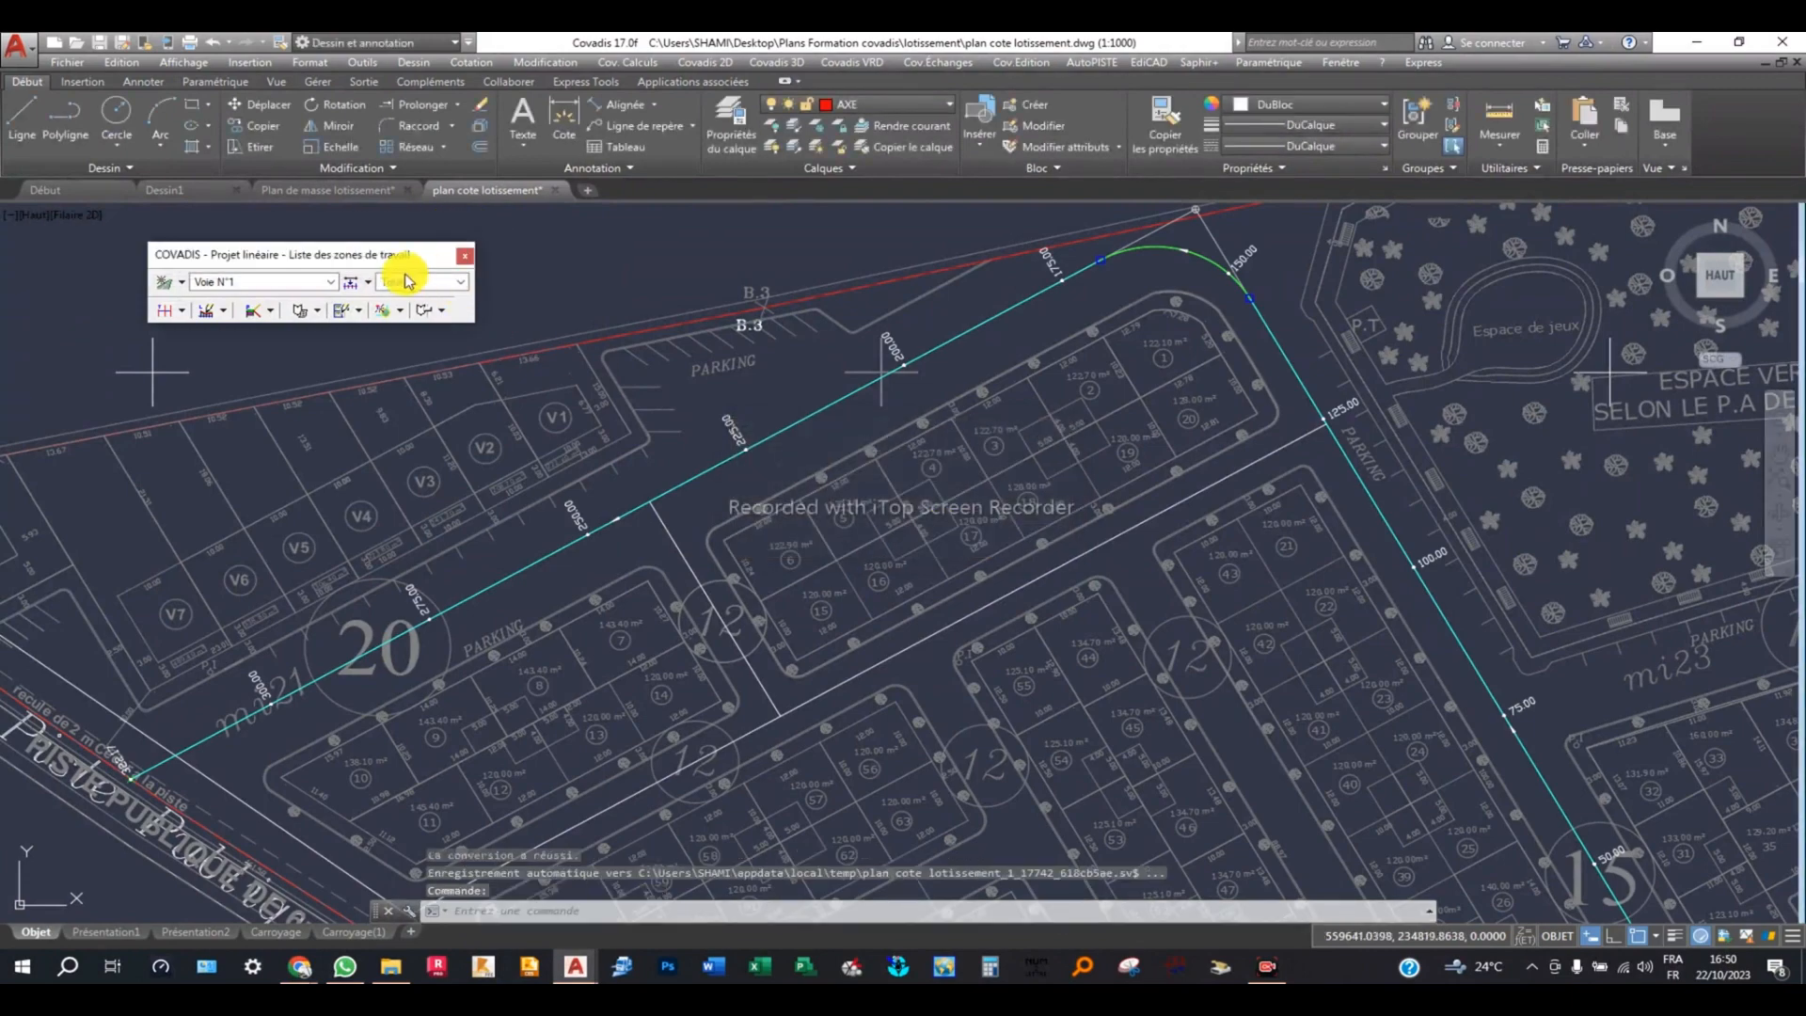
# Start laying out tabulations perpendicular to the Voie N°1 axis and position them at its vertices (Sommets).
pyautogui.click(164, 309)
pyautogui.click(874, 389)
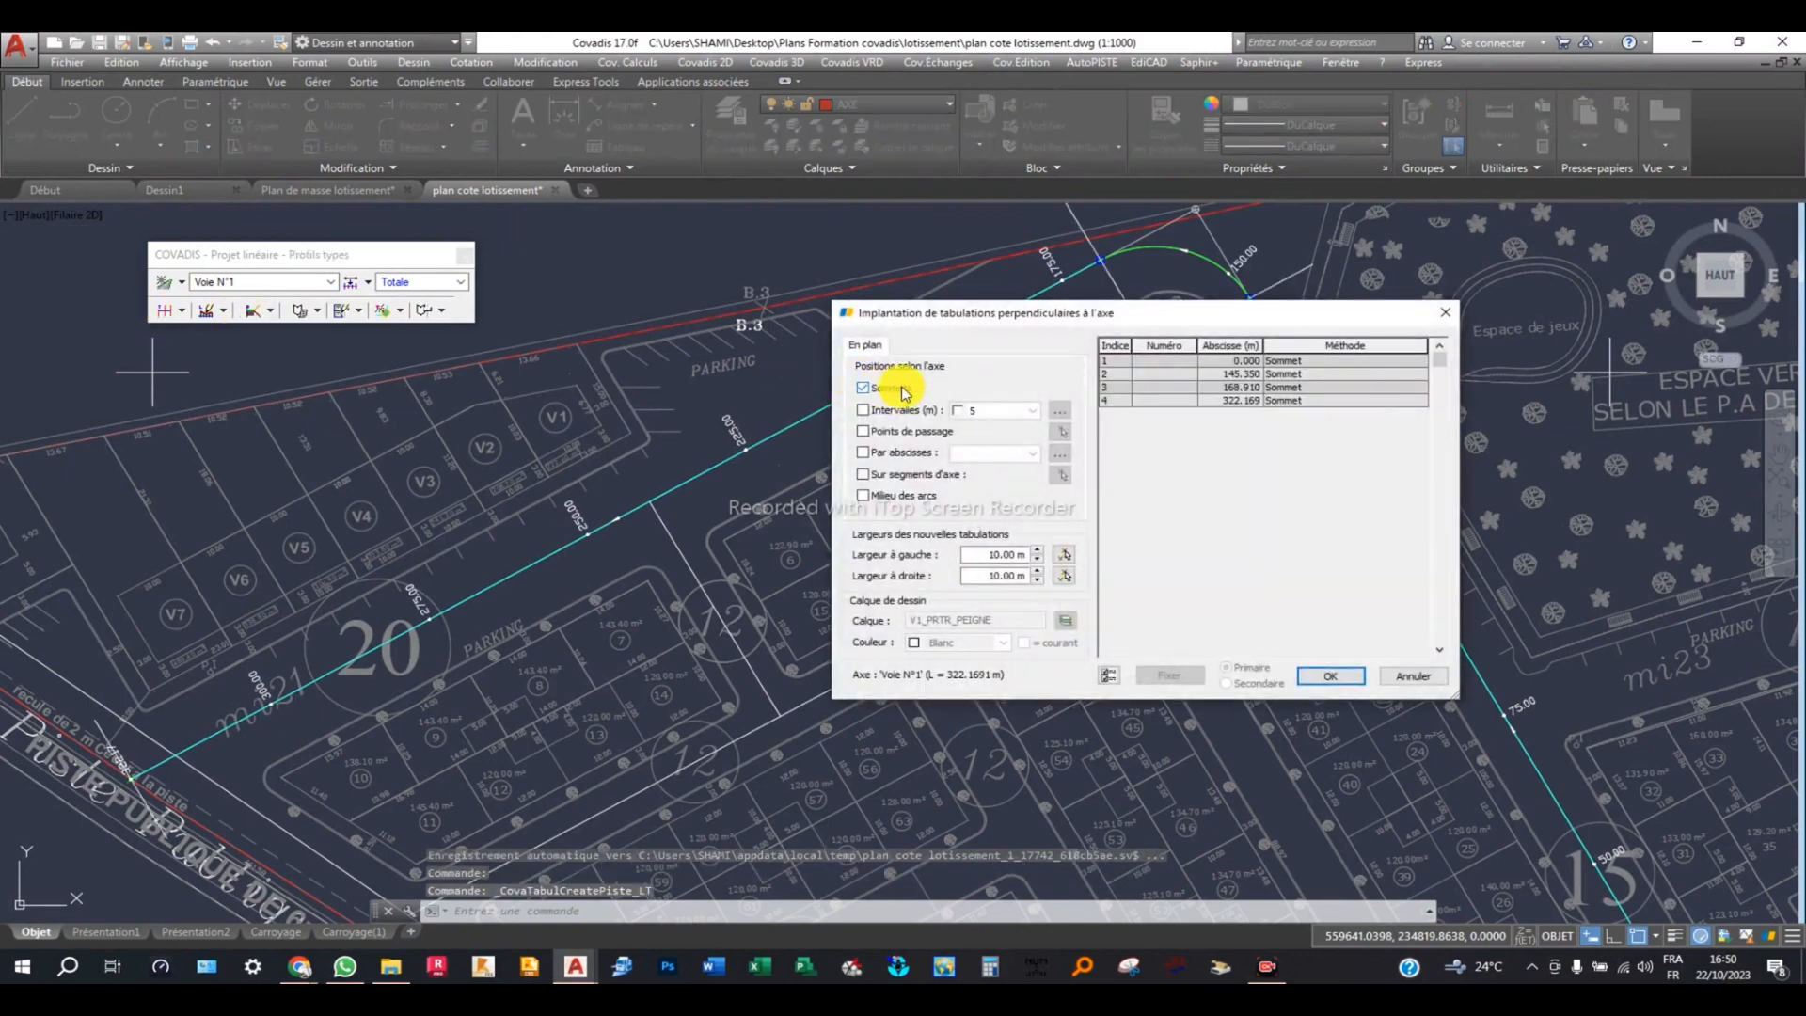
pyautogui.moveTo(940, 313); pyautogui.dragTo(1022, 408)
# Examine where the vertex tabulations fall at the axis ends and around the curve, keeping the settings clear of the plan.
pyautogui.scroll(-1, 663, 338)
pyautogui.moveTo(794, 347); pyautogui.dragTo(641, 428, button='middle')
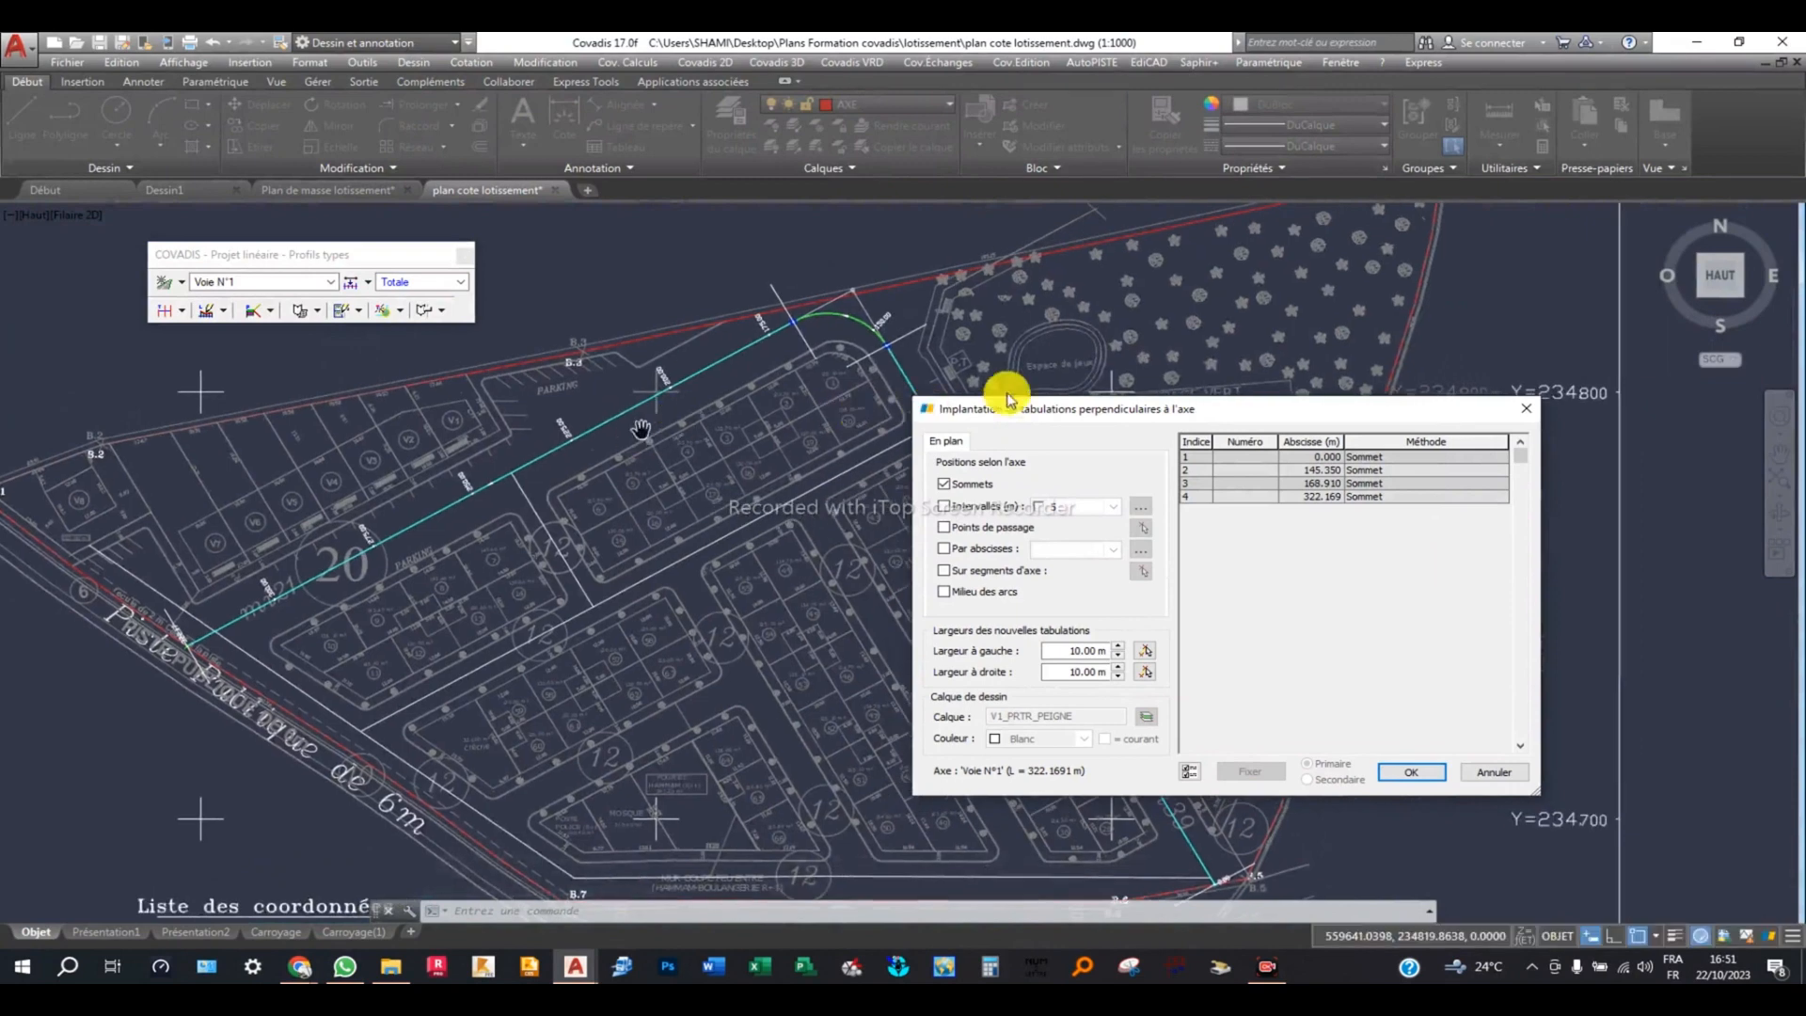
pyautogui.moveTo(1006, 399); pyautogui.dragTo(1129, 362)
pyautogui.scroll(-1, 810, 361)
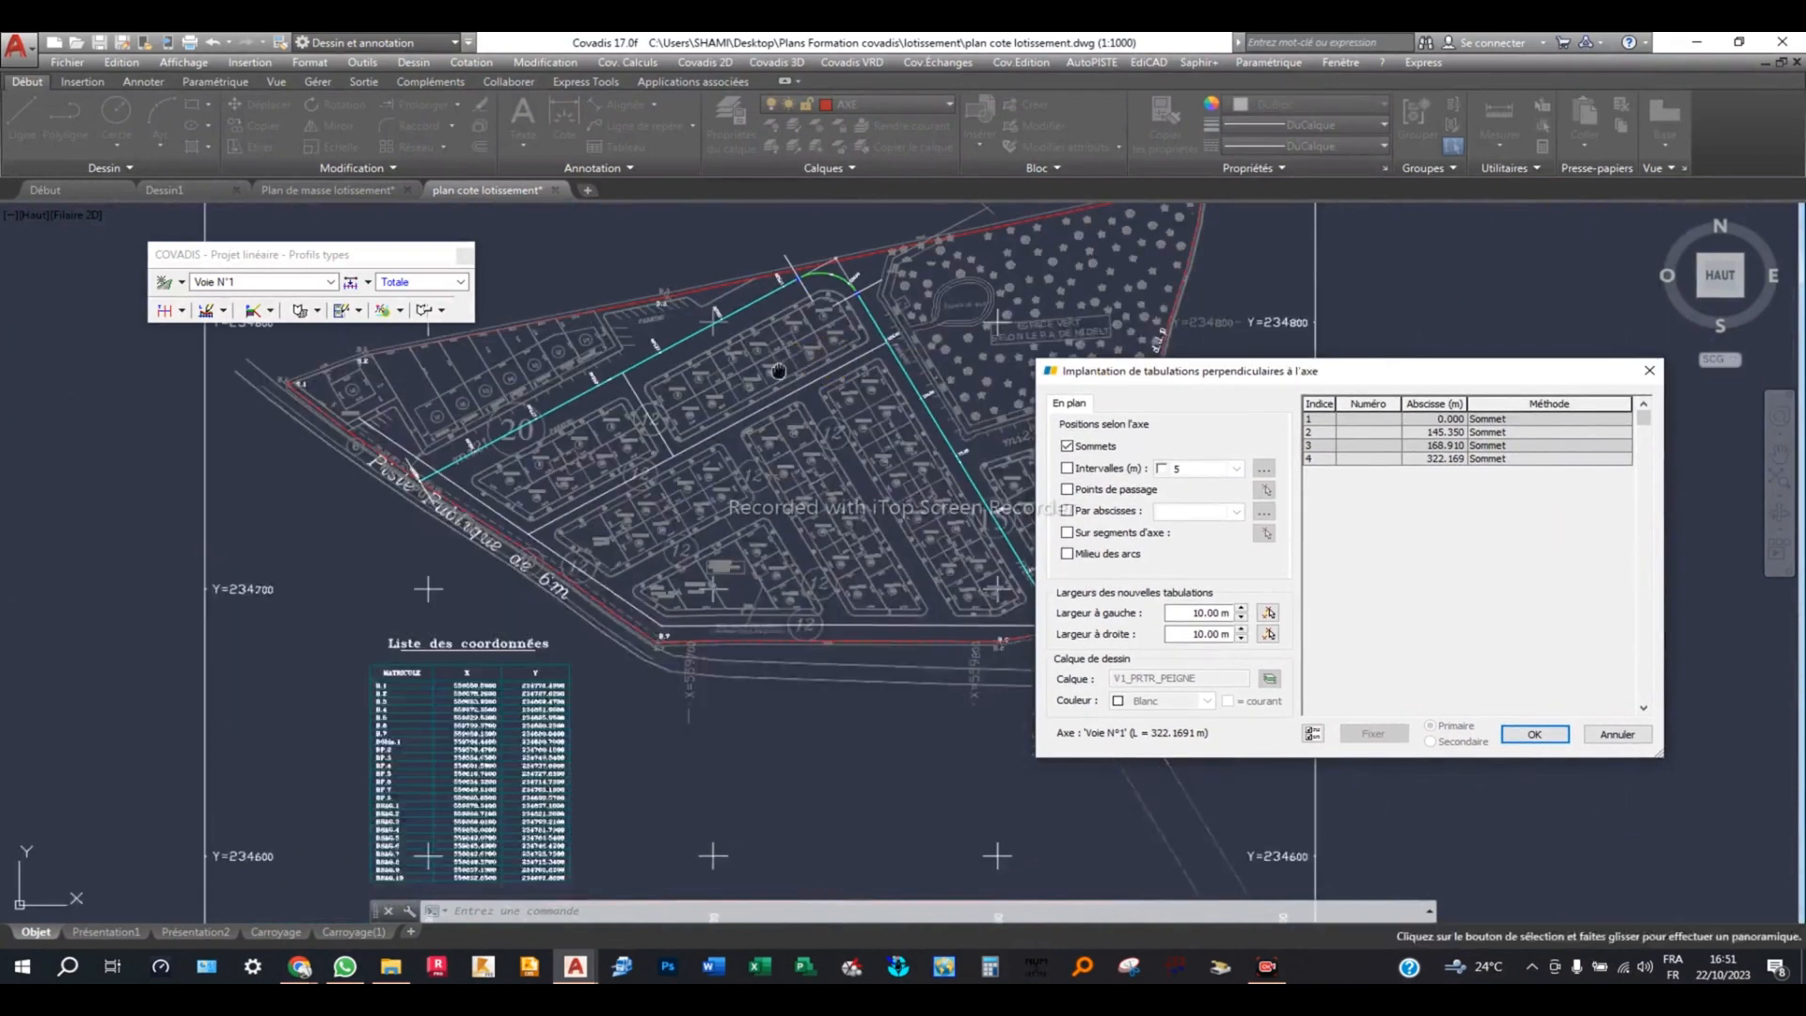
pyautogui.moveTo(779, 372); pyautogui.dragTo(697, 399, button='middle')
pyautogui.moveTo(879, 478); pyautogui.dragTo(813, 562, button='middle')
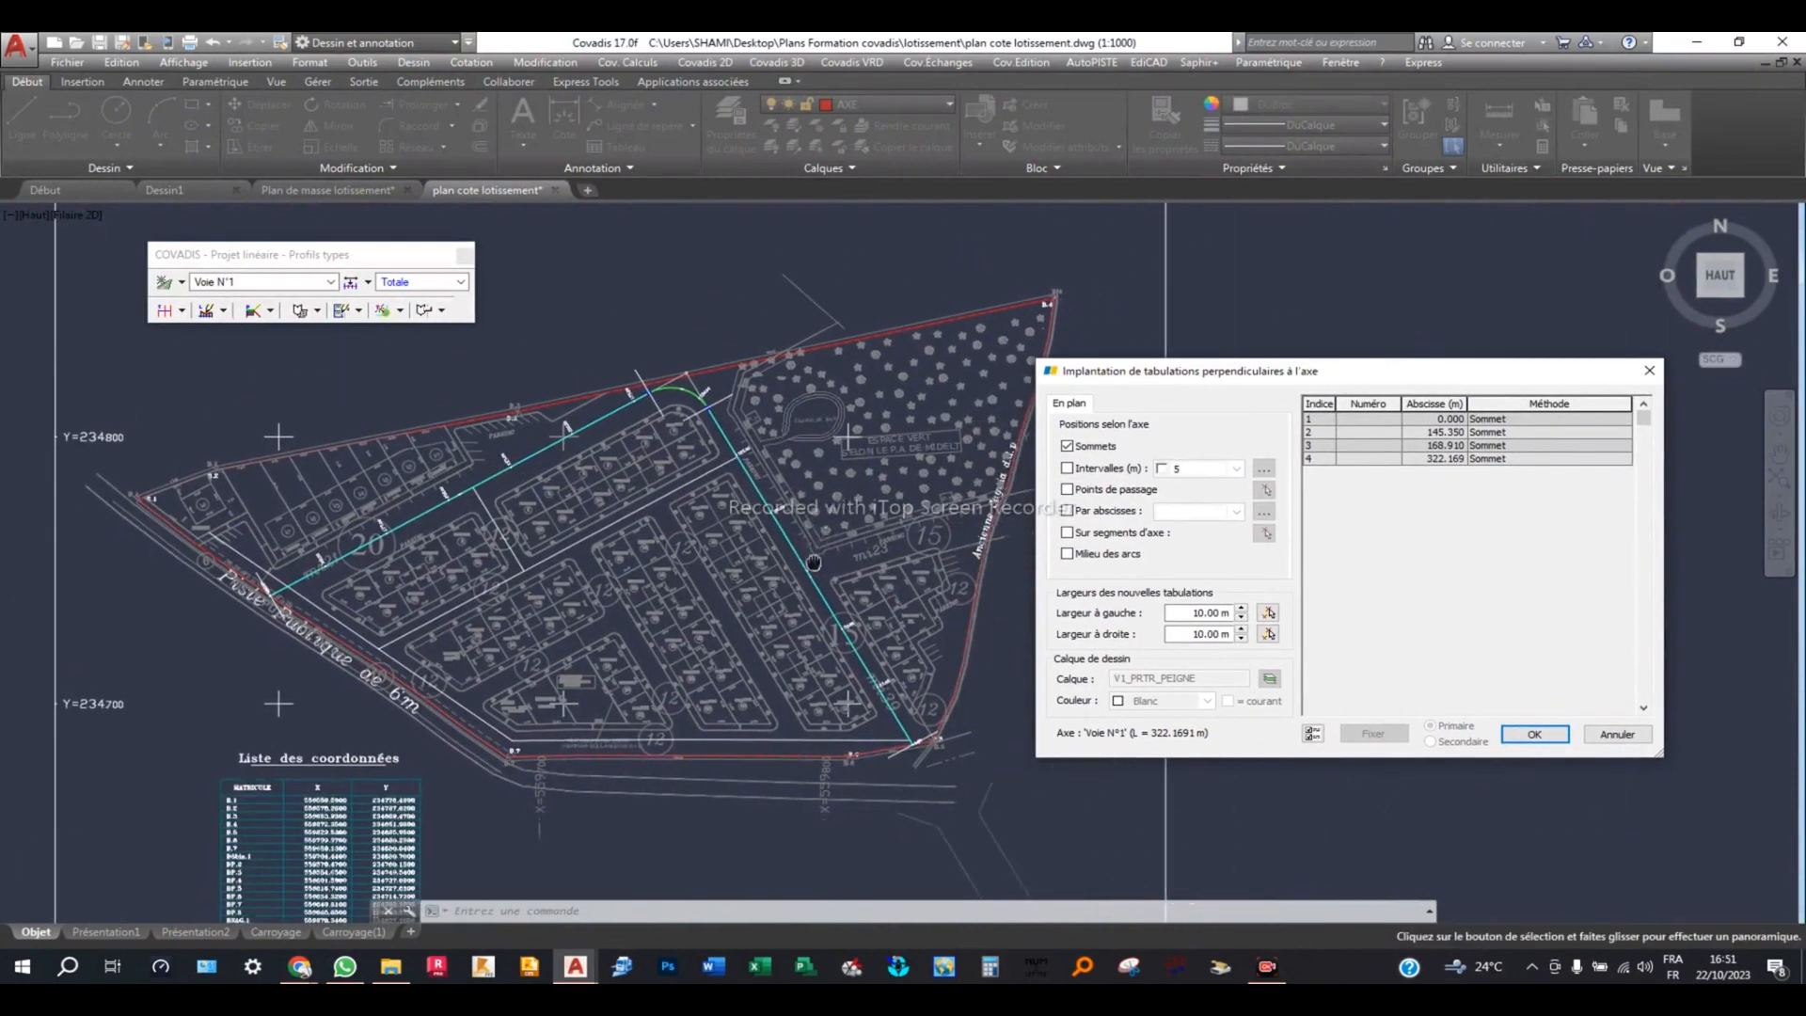
pyautogui.scroll(2, 649, 404)
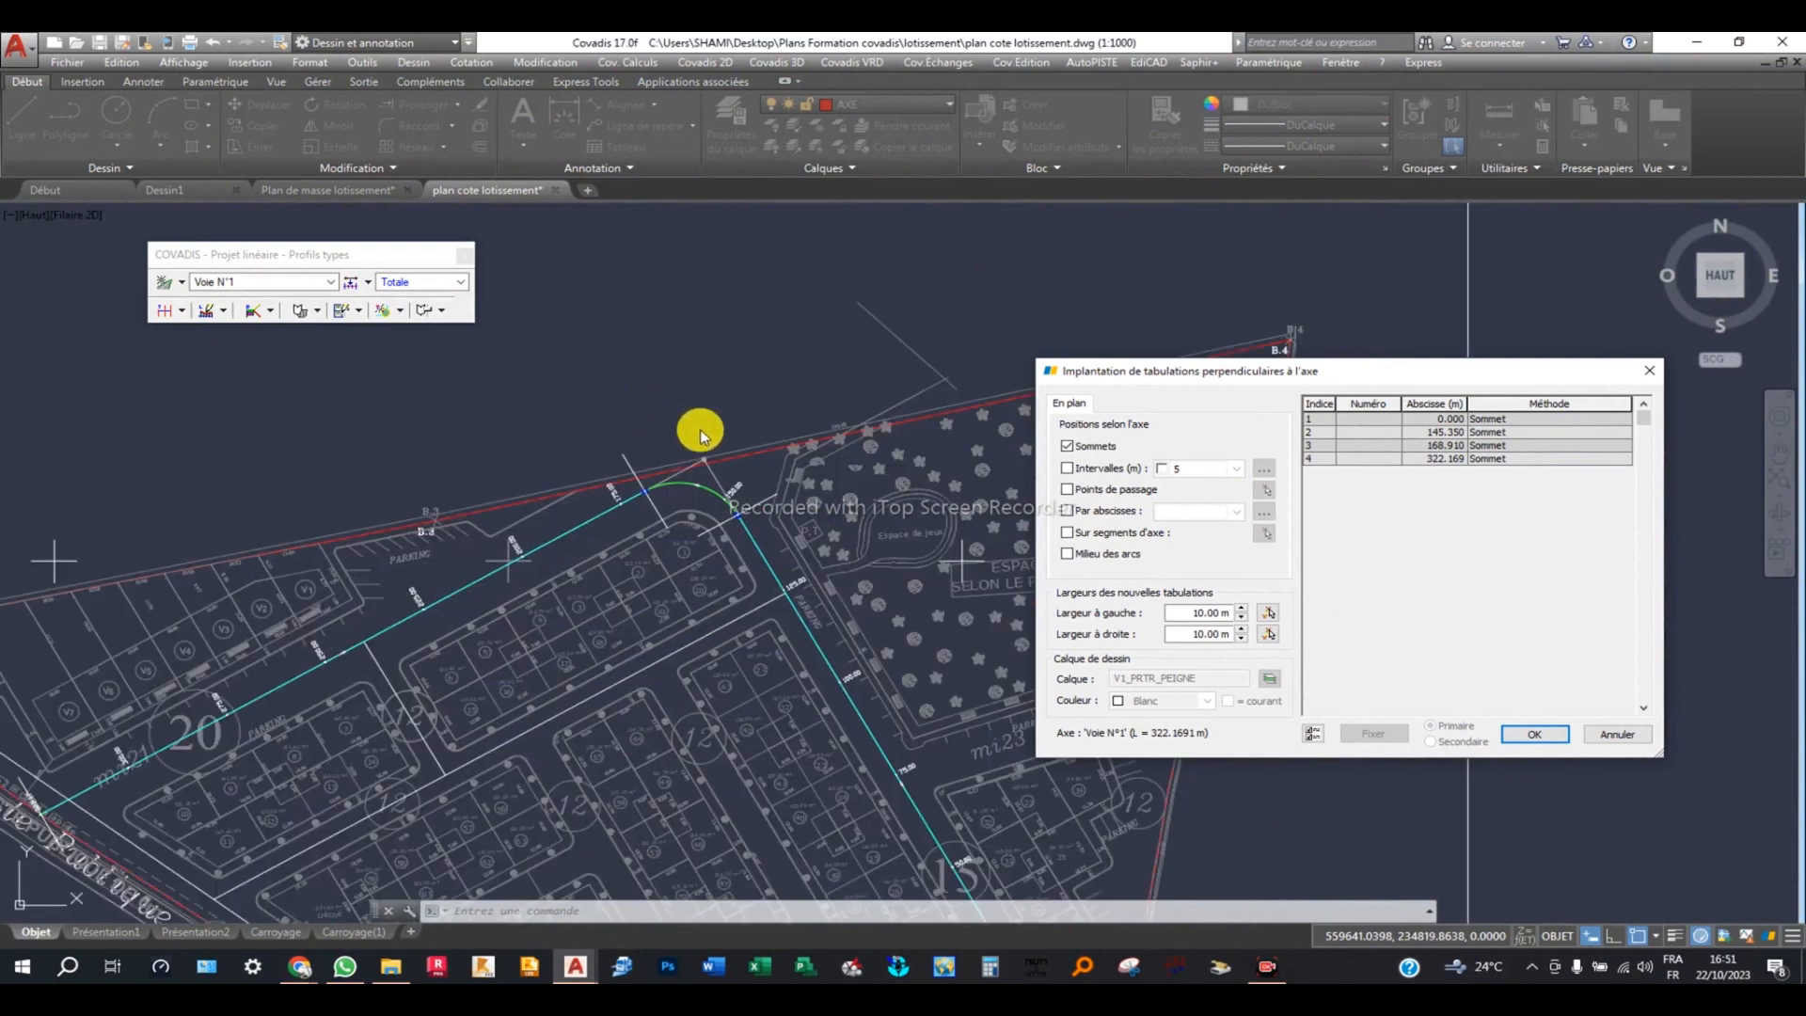
pyautogui.scroll(-2, 704, 442)
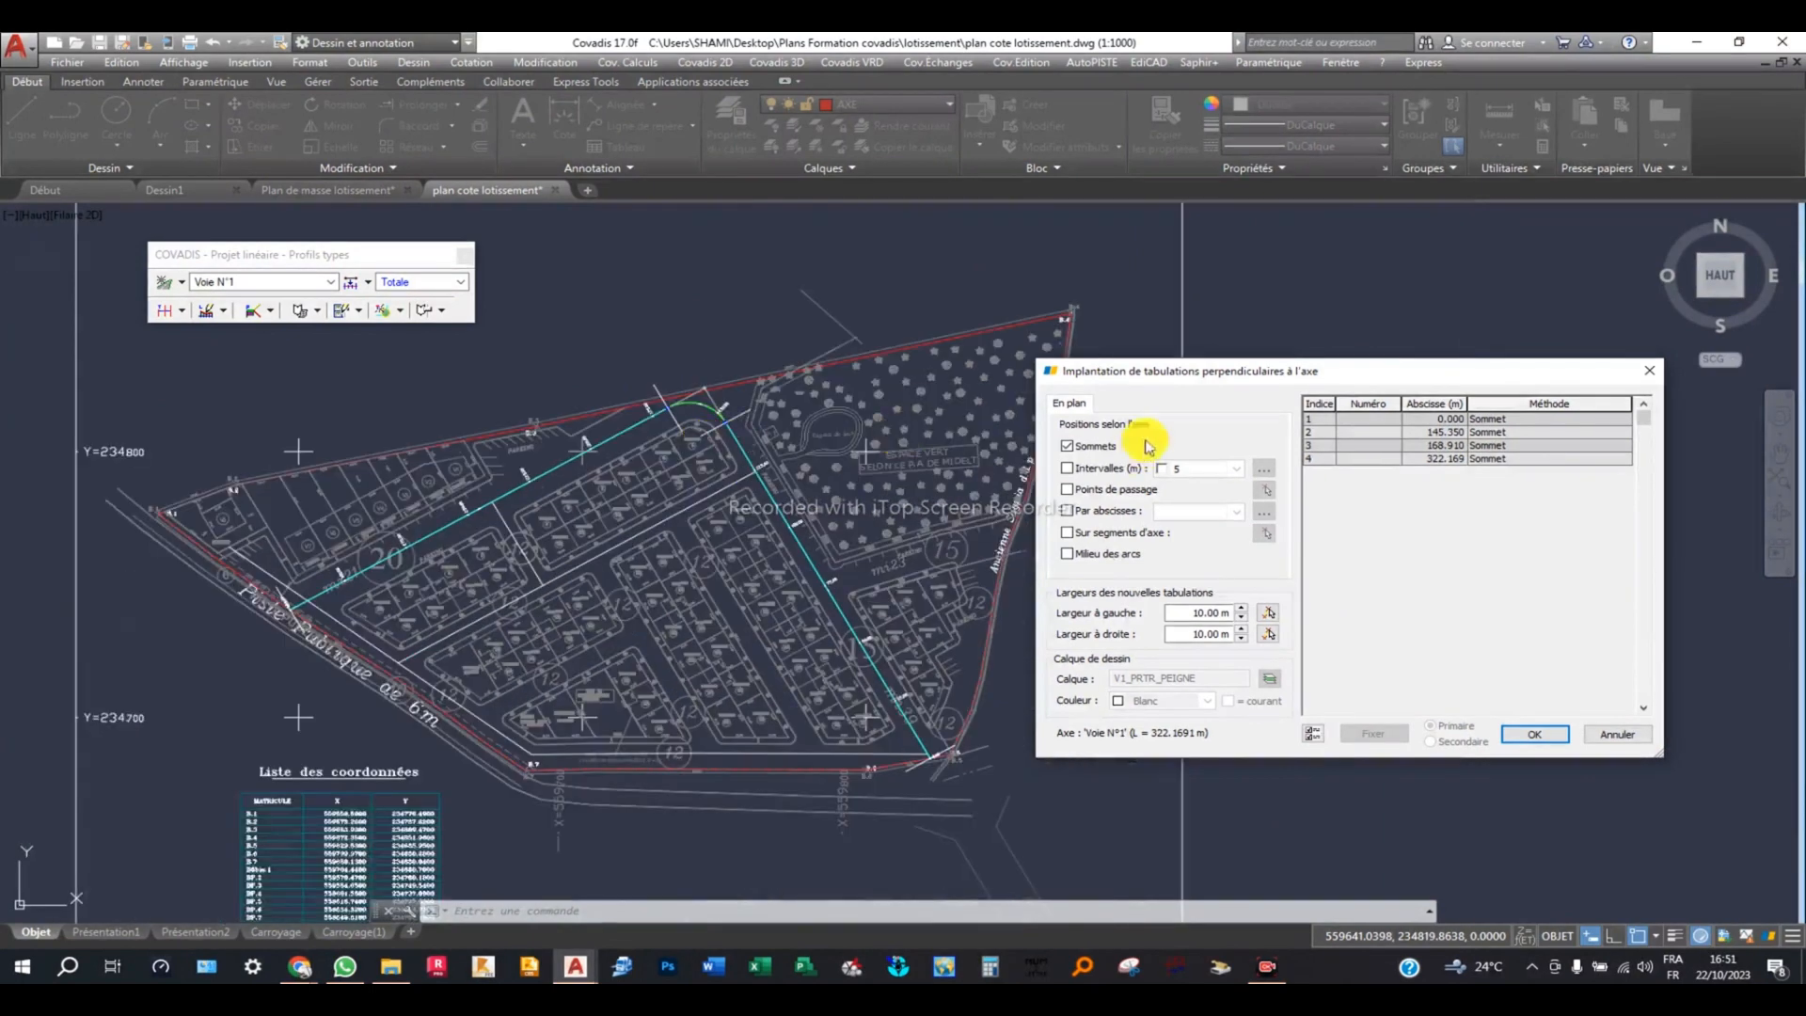
pyautogui.moveTo(1124, 381); pyautogui.dragTo(1135, 375)
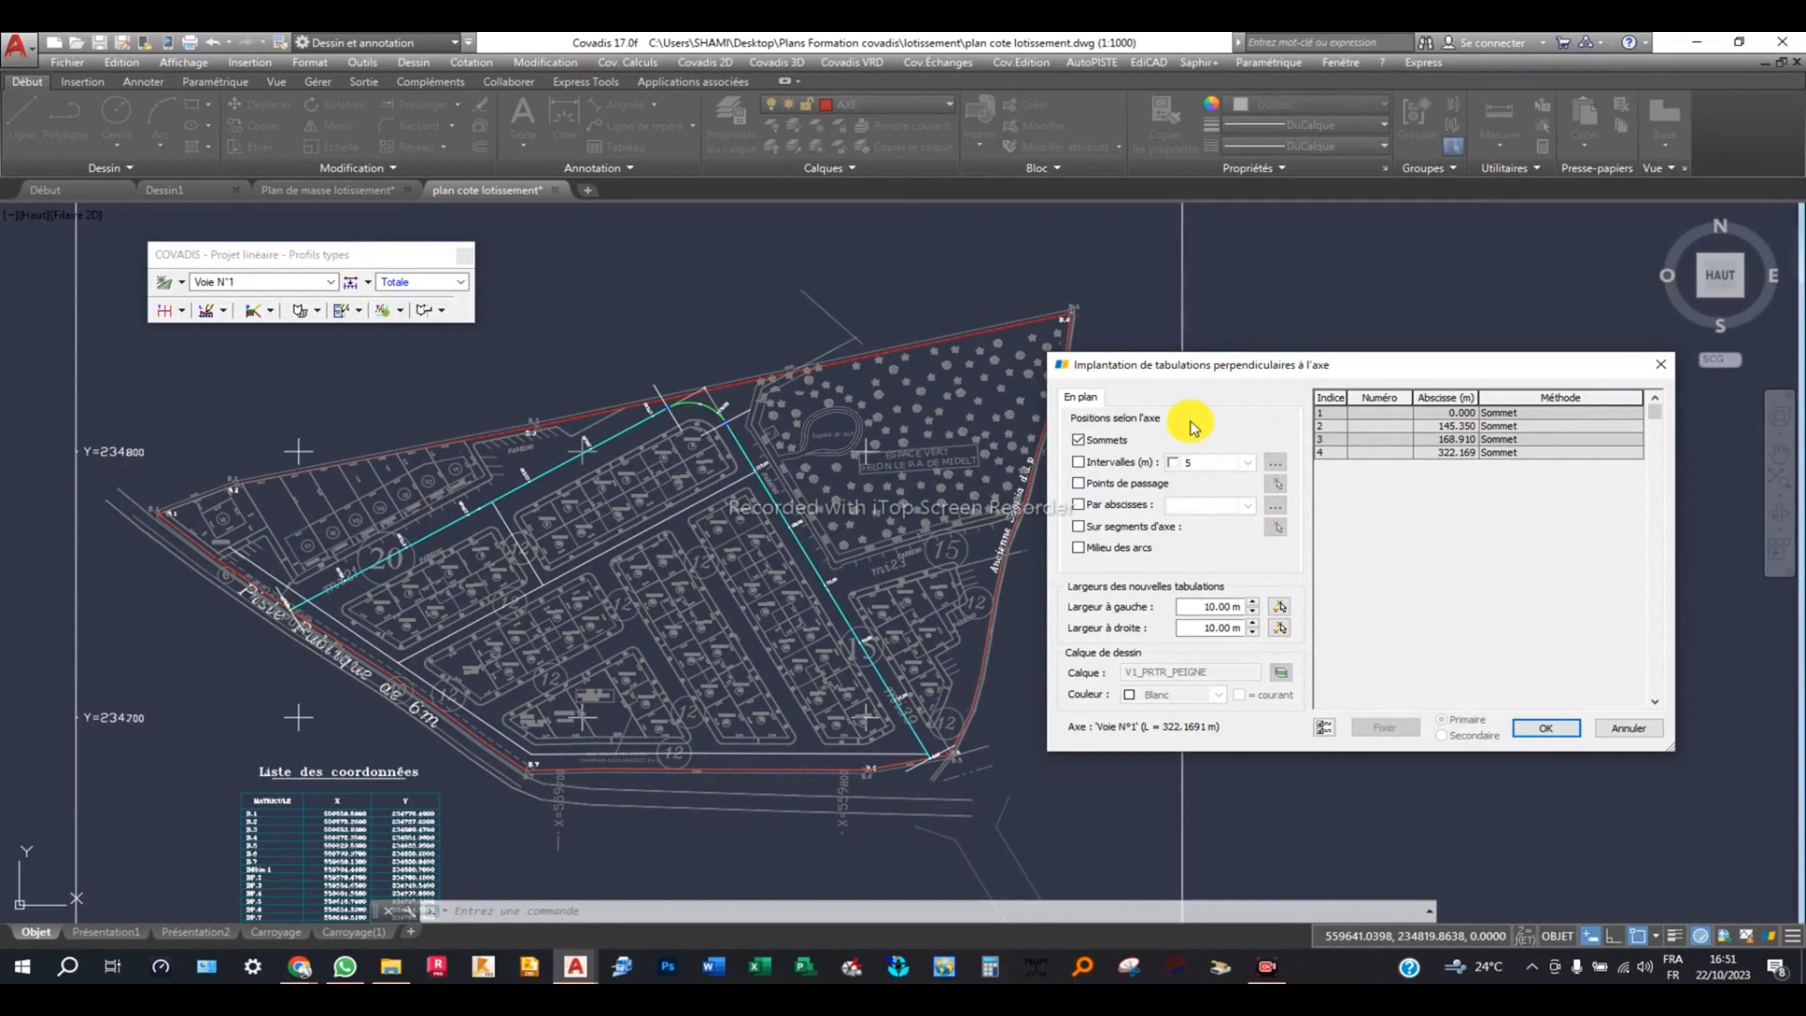
# Add tabulations at constant intervals (Intervalles) along the axis, with a spacing of 25 m.
pyautogui.click(1078, 462)
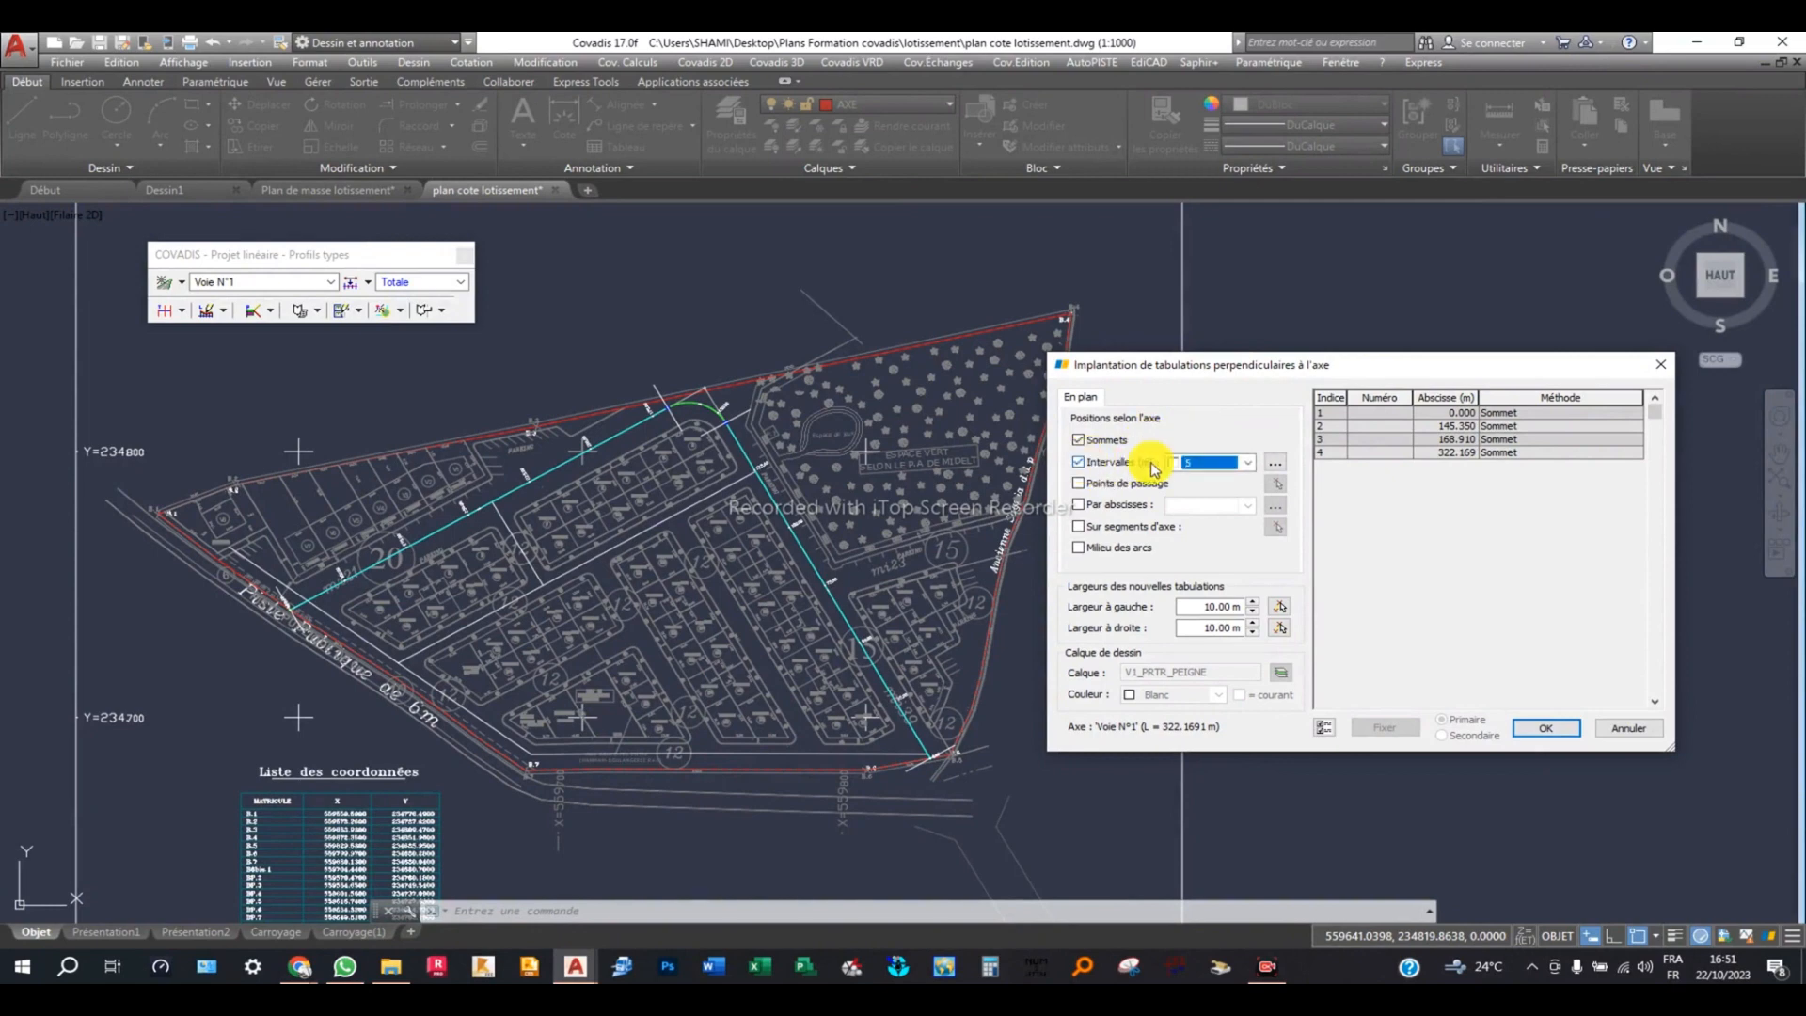
pyautogui.click(1247, 462)
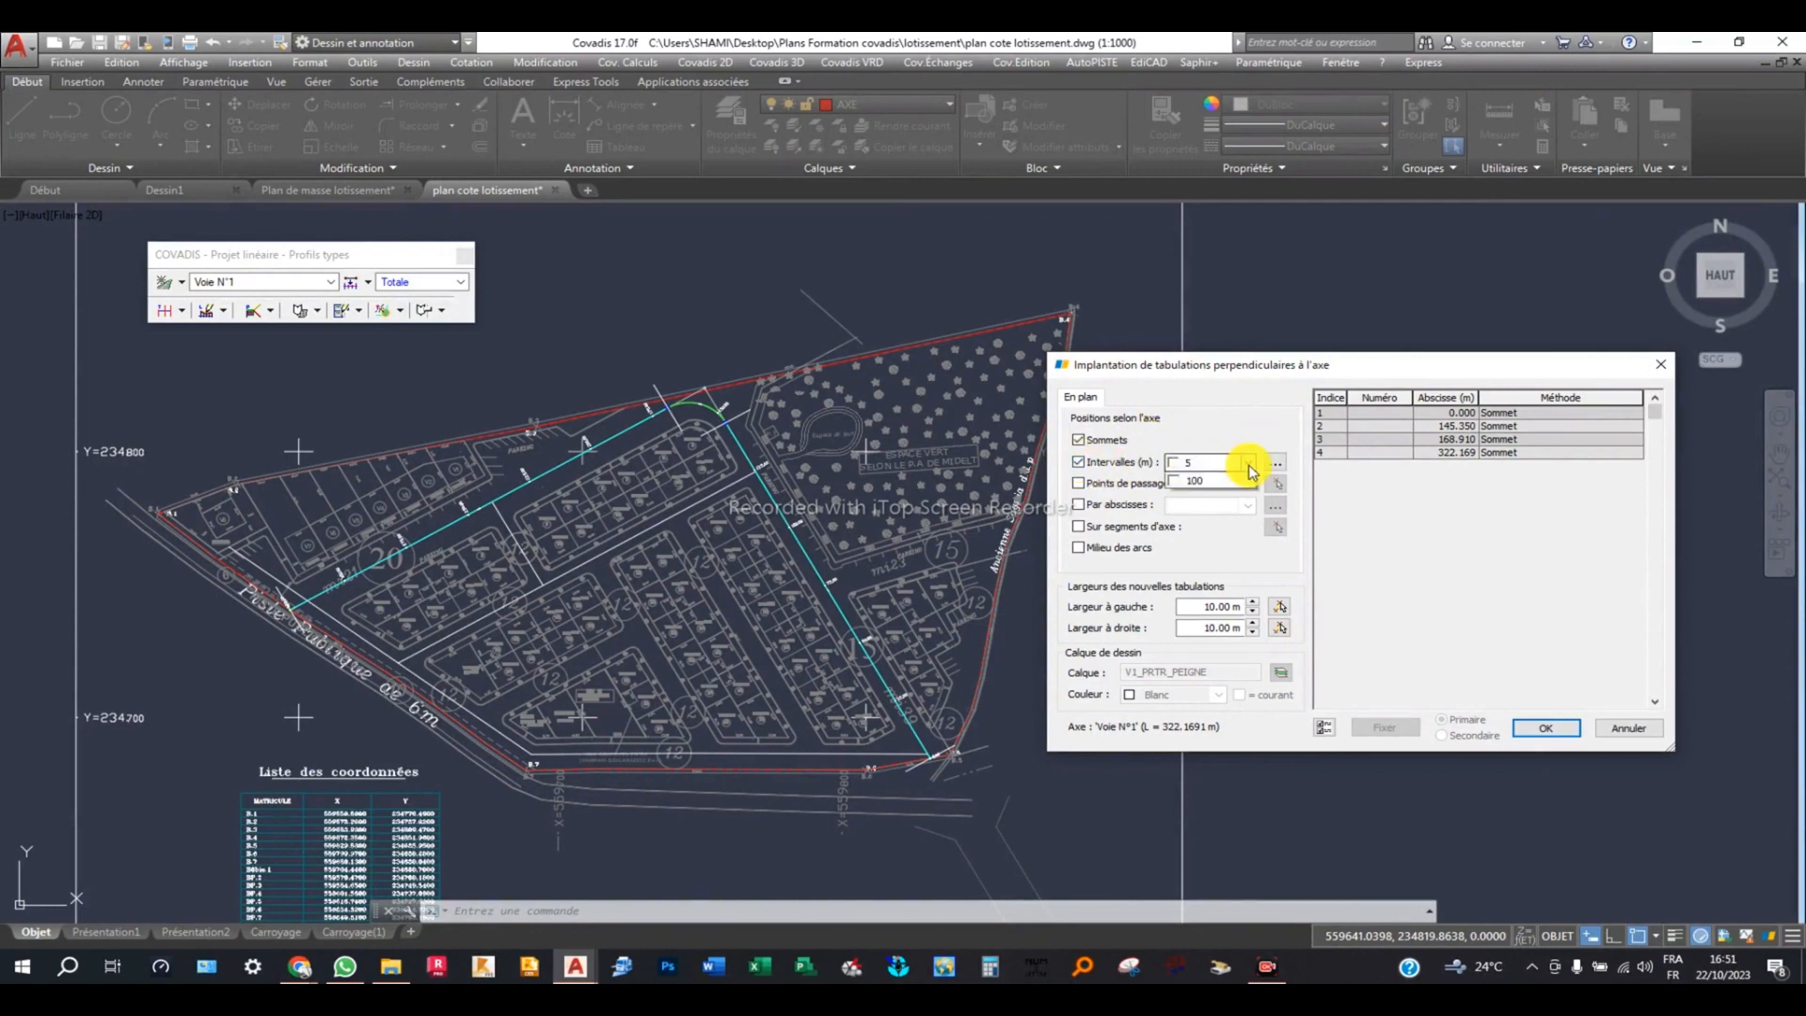
pyautogui.click(1176, 522)
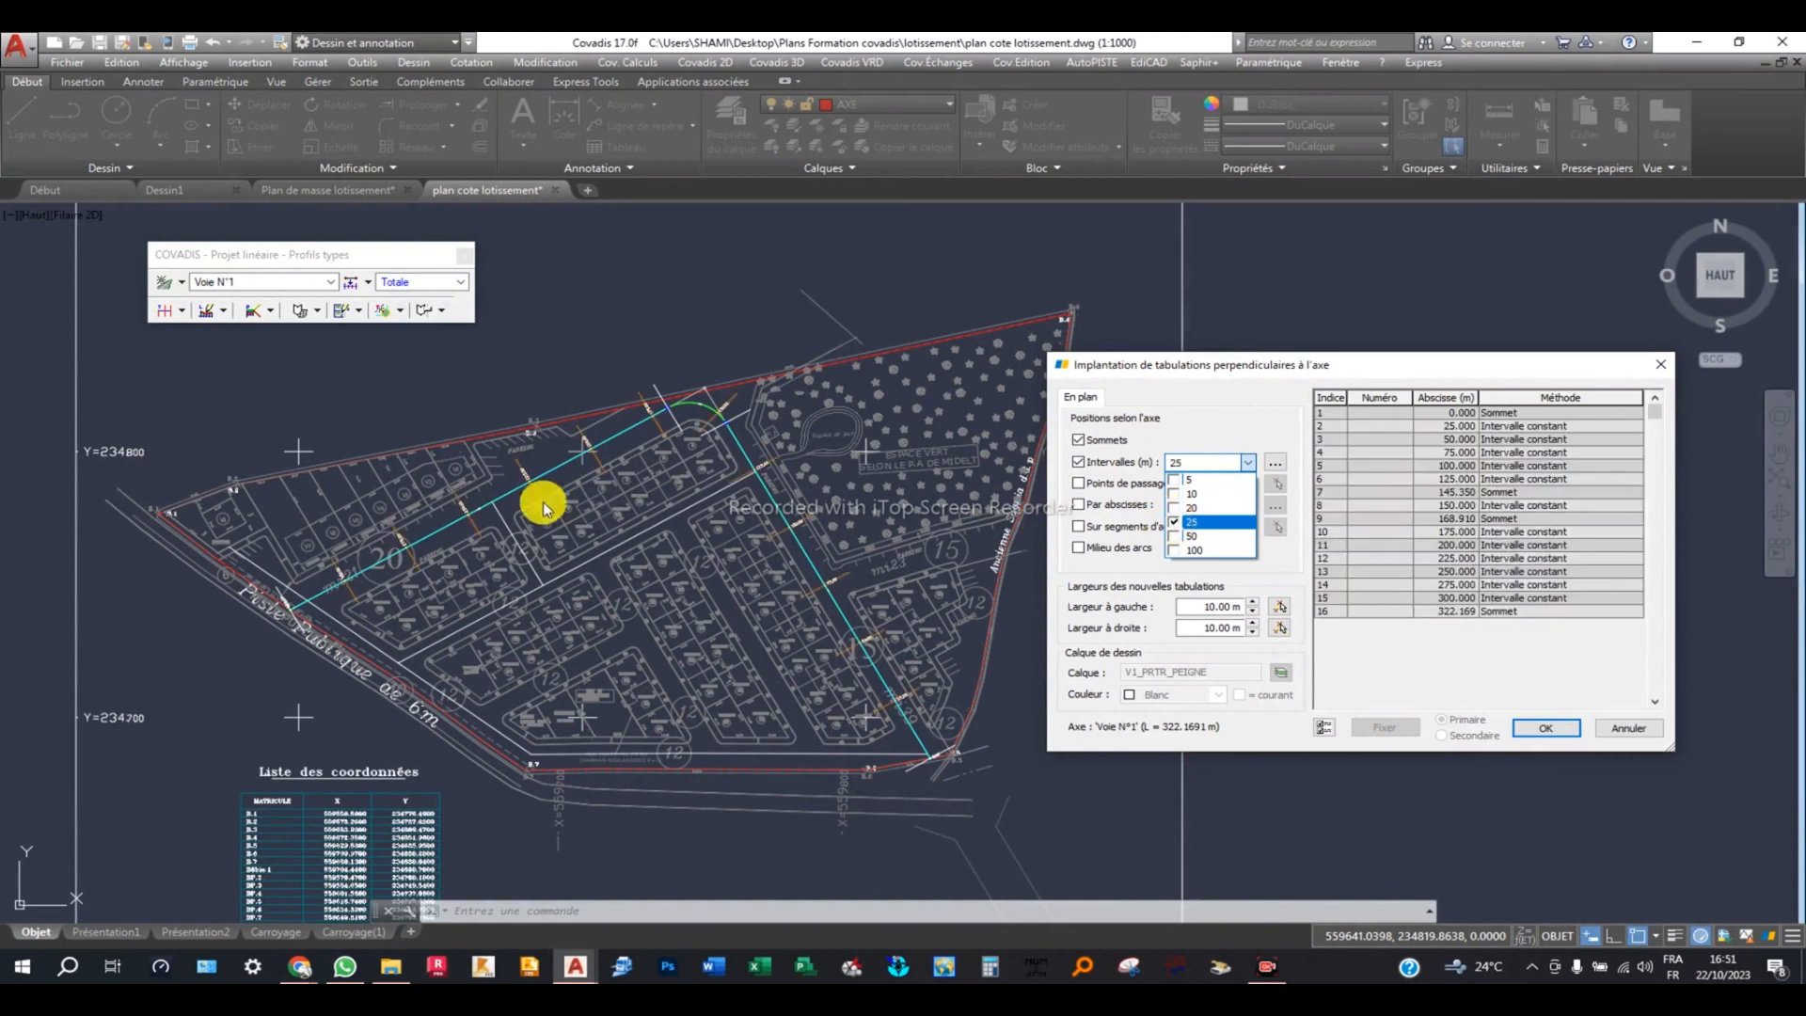
# Examine the previewed 25 m tabulations against the station labels along both straight parts of the road.
pyautogui.scroll(2, 334, 564)
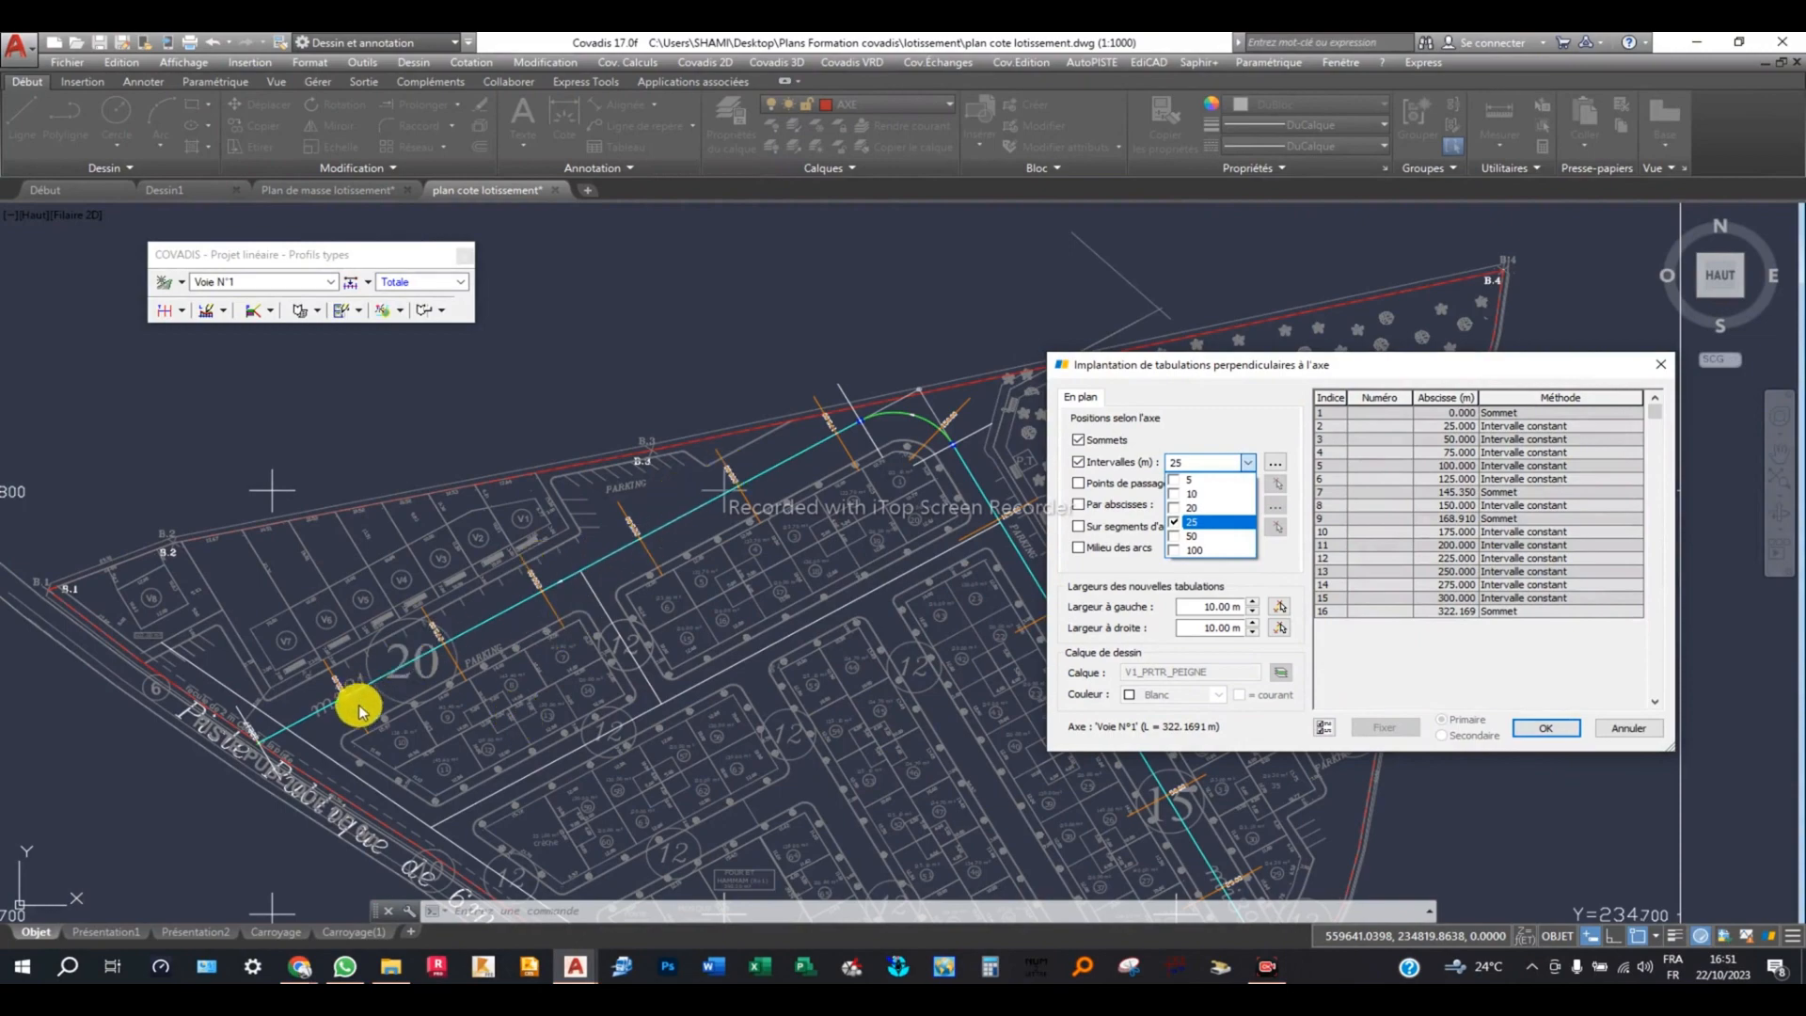
pyautogui.scroll(2, 342, 713)
pyautogui.click(404, 555)
pyautogui.scroll(3, 516, 604)
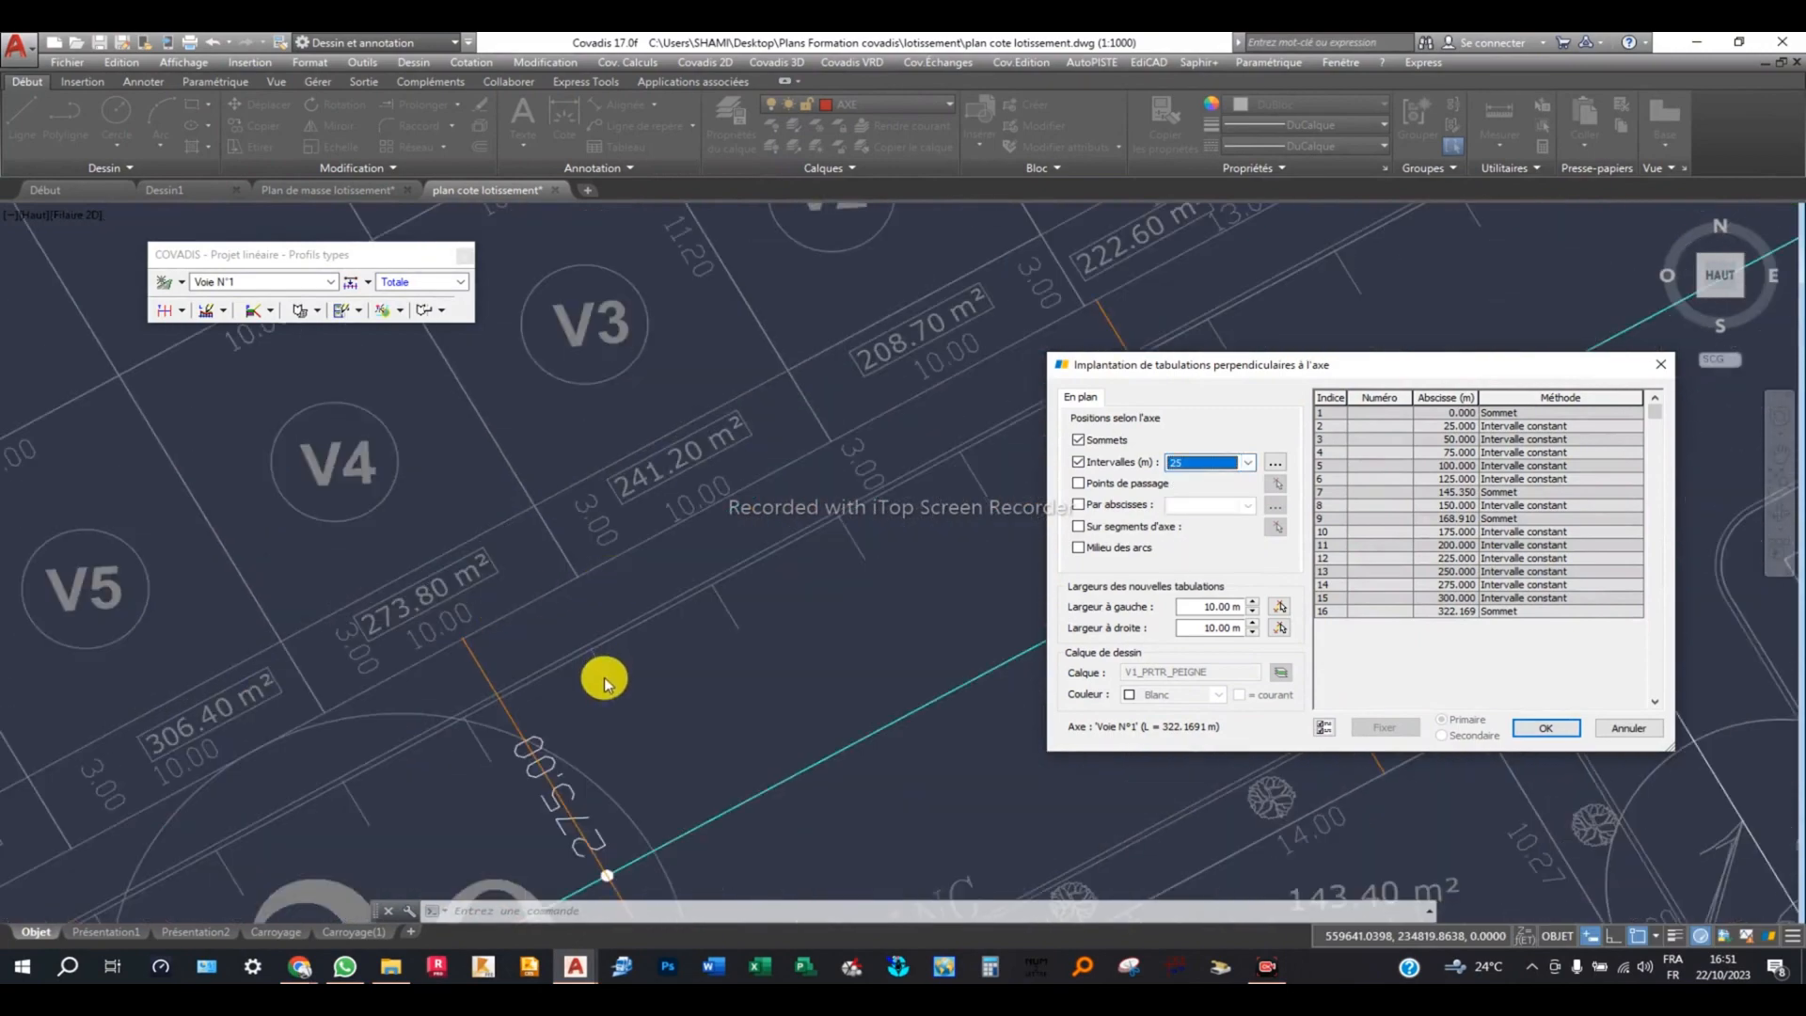
pyautogui.scroll(-1, 603, 677)
pyautogui.moveTo(604, 757); pyautogui.dragTo(559, 553, button='middle')
pyautogui.scroll(1, 558, 543)
pyautogui.scroll(-3, 715, 529)
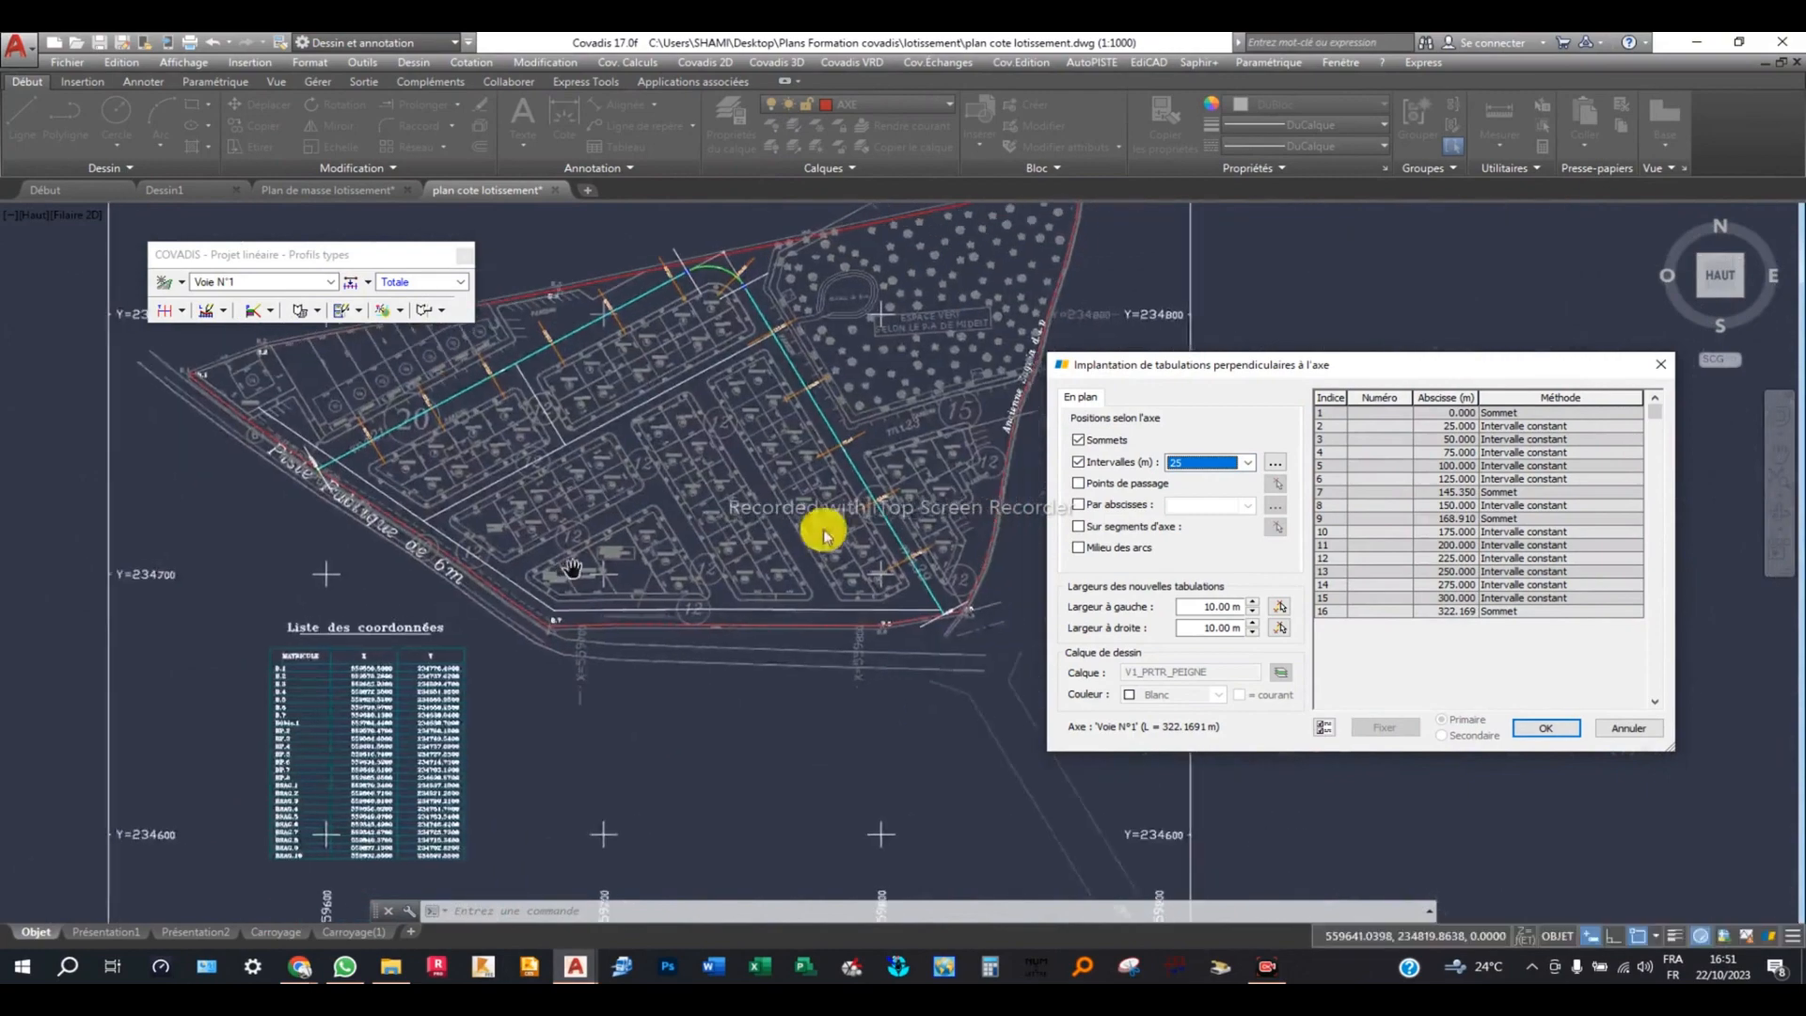
pyautogui.scroll(3, 919, 556)
pyautogui.scroll(3, 922, 667)
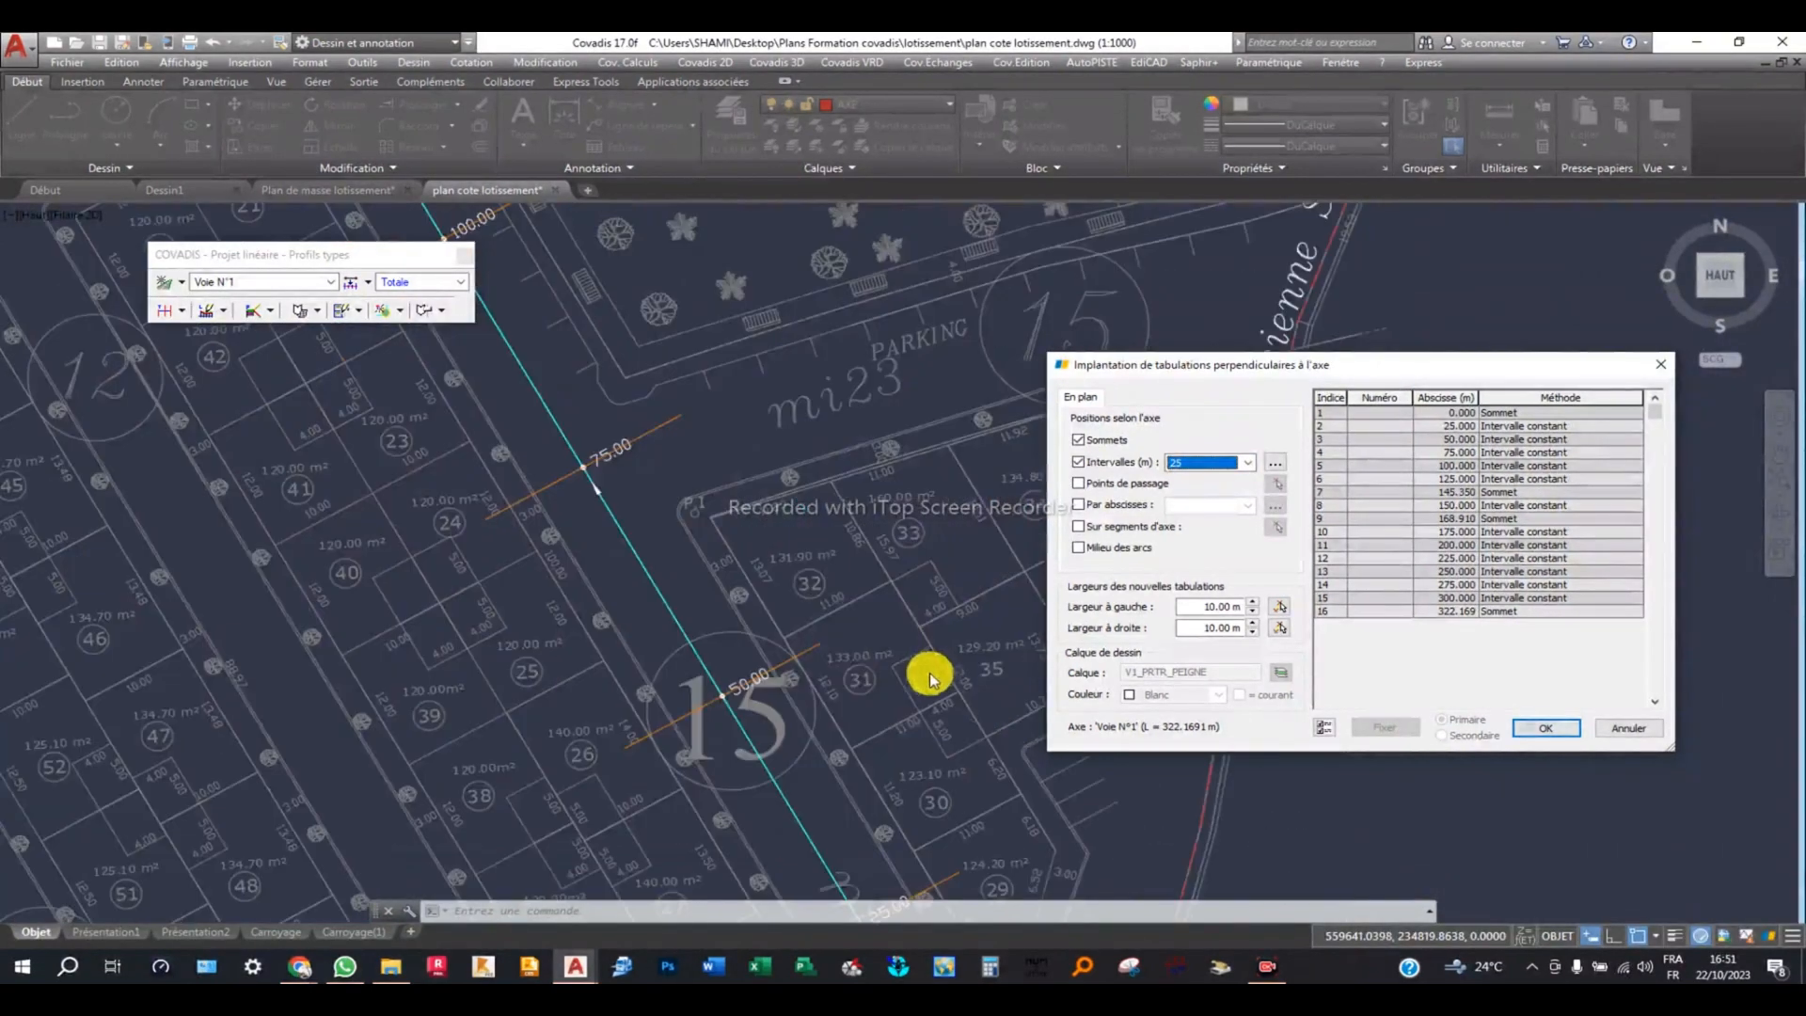
pyautogui.scroll(-3, 829, 600)
pyautogui.scroll(3, 848, 645)
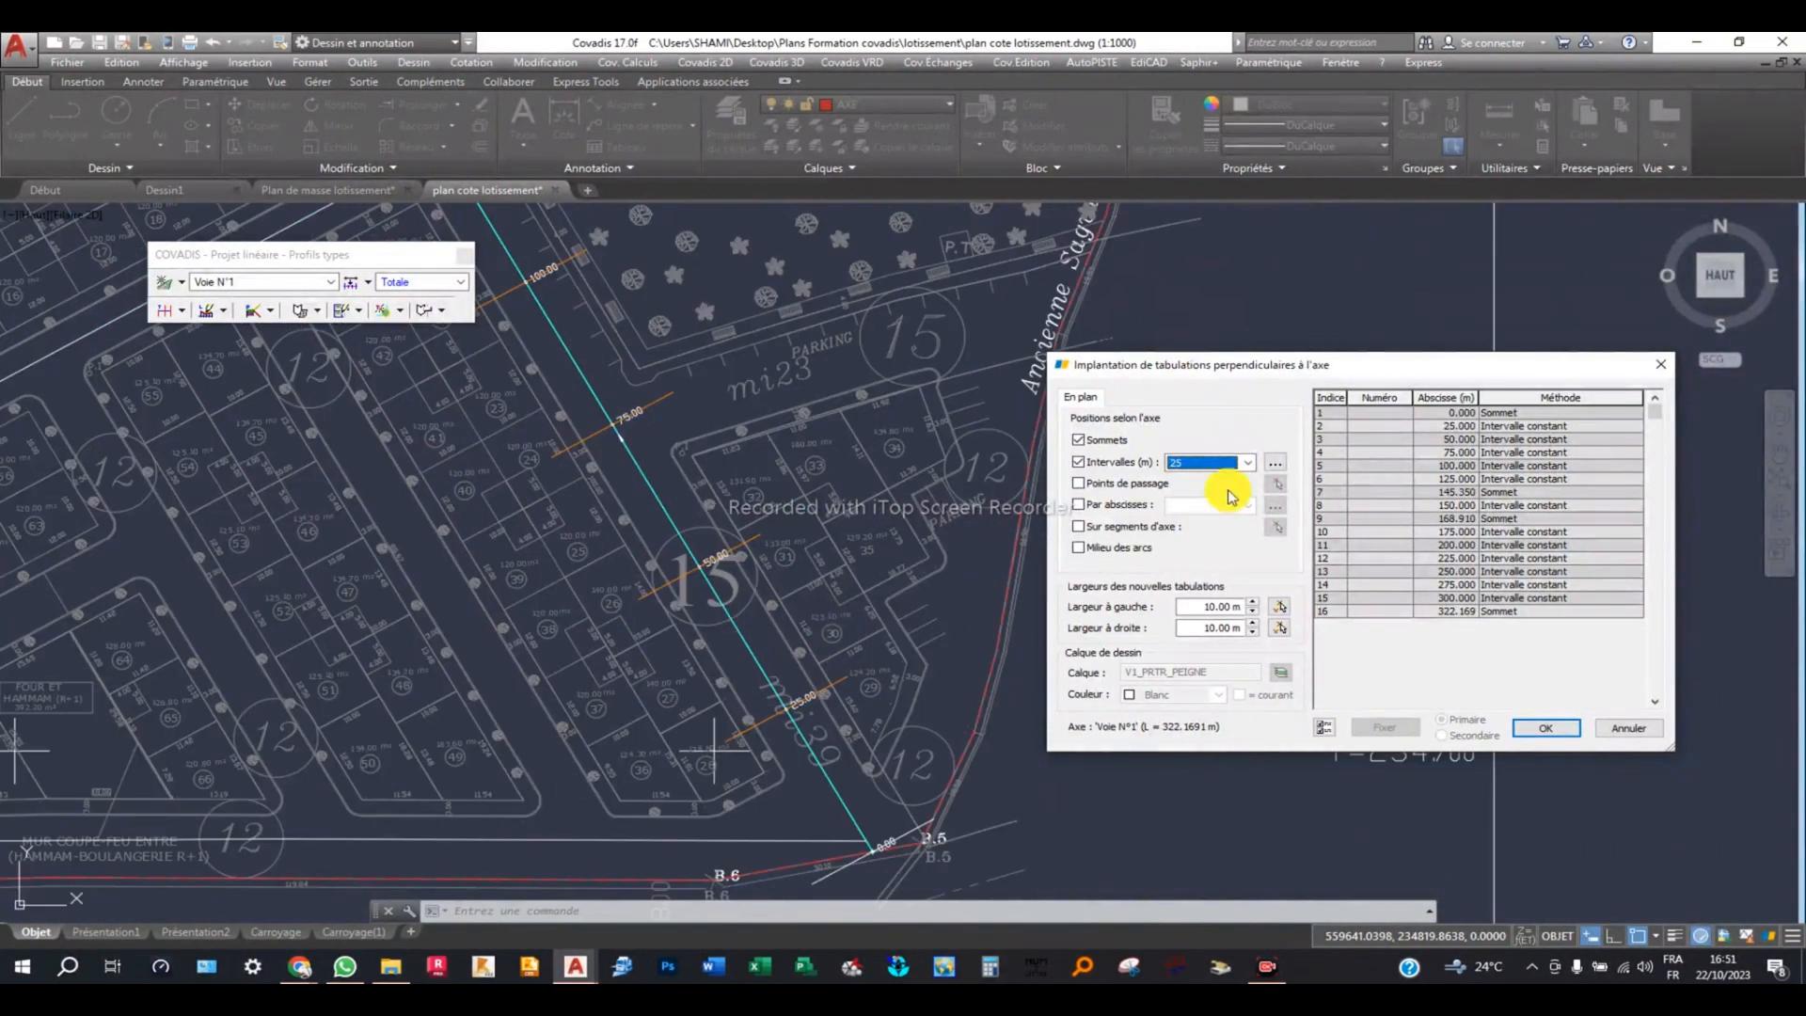
# Change the constant tabulation interval along the axis to 20 m.
pyautogui.click(1243, 462)
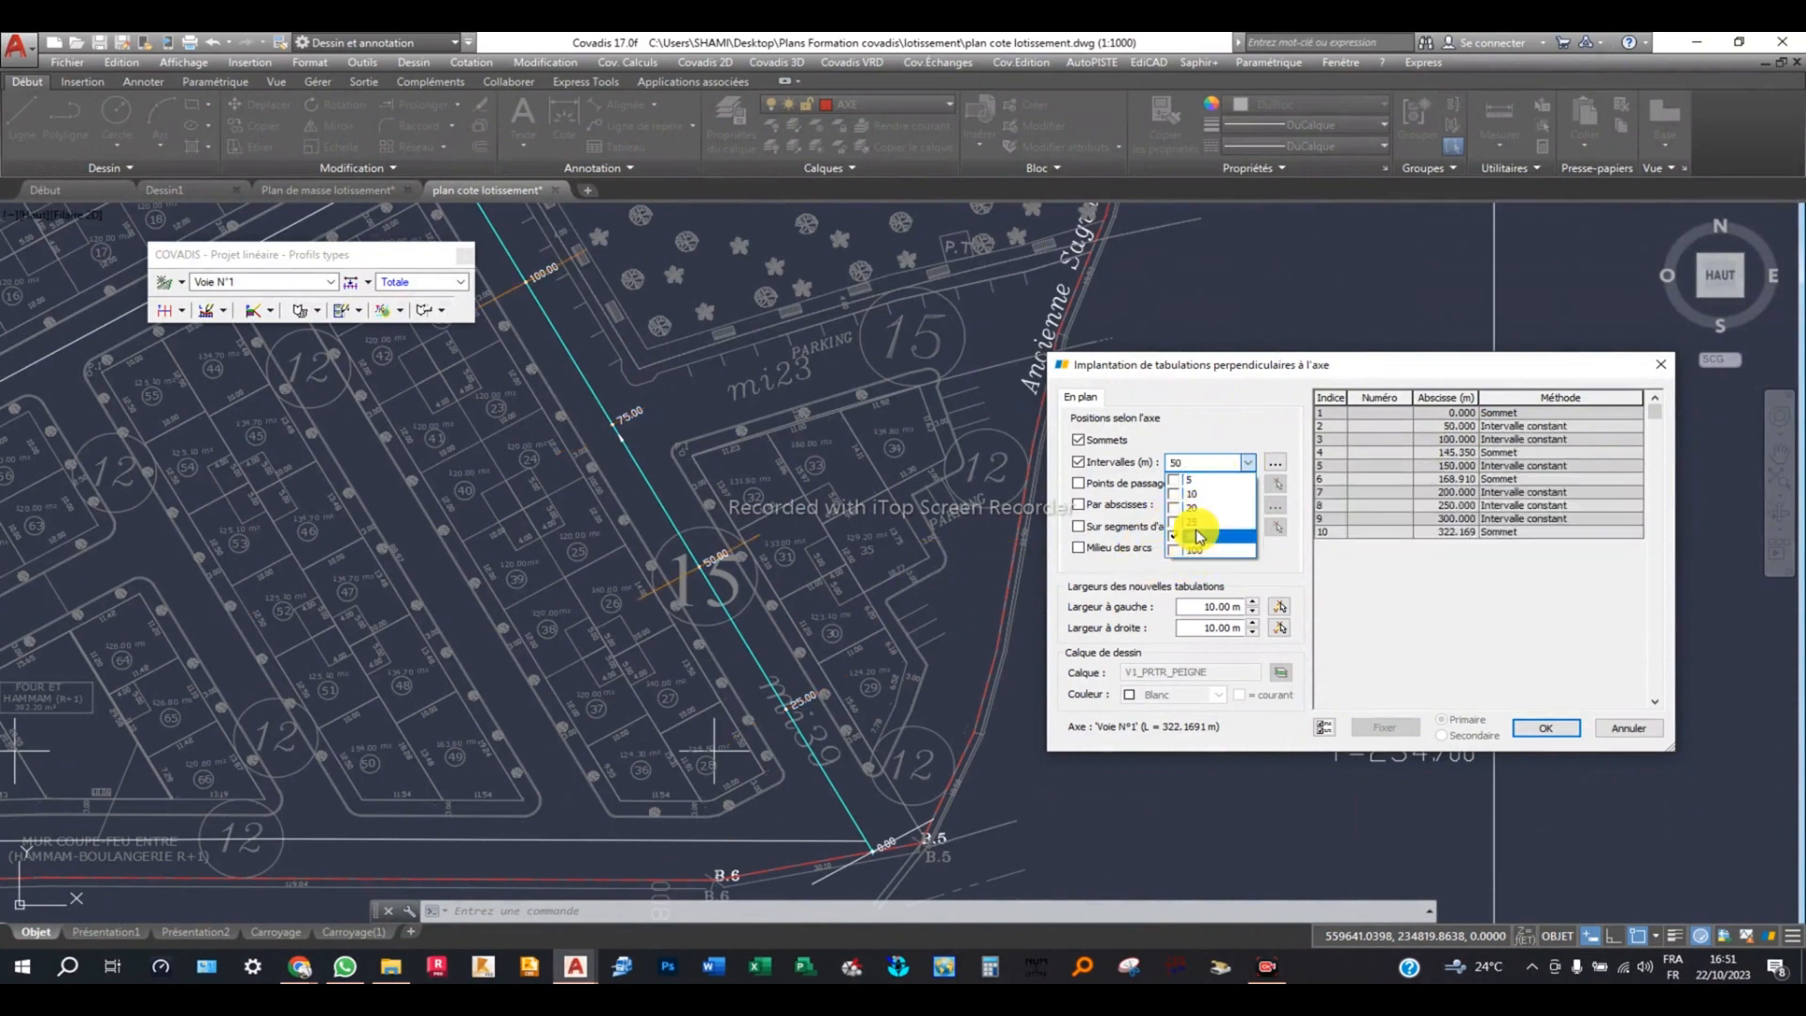
pyautogui.click(1183, 508)
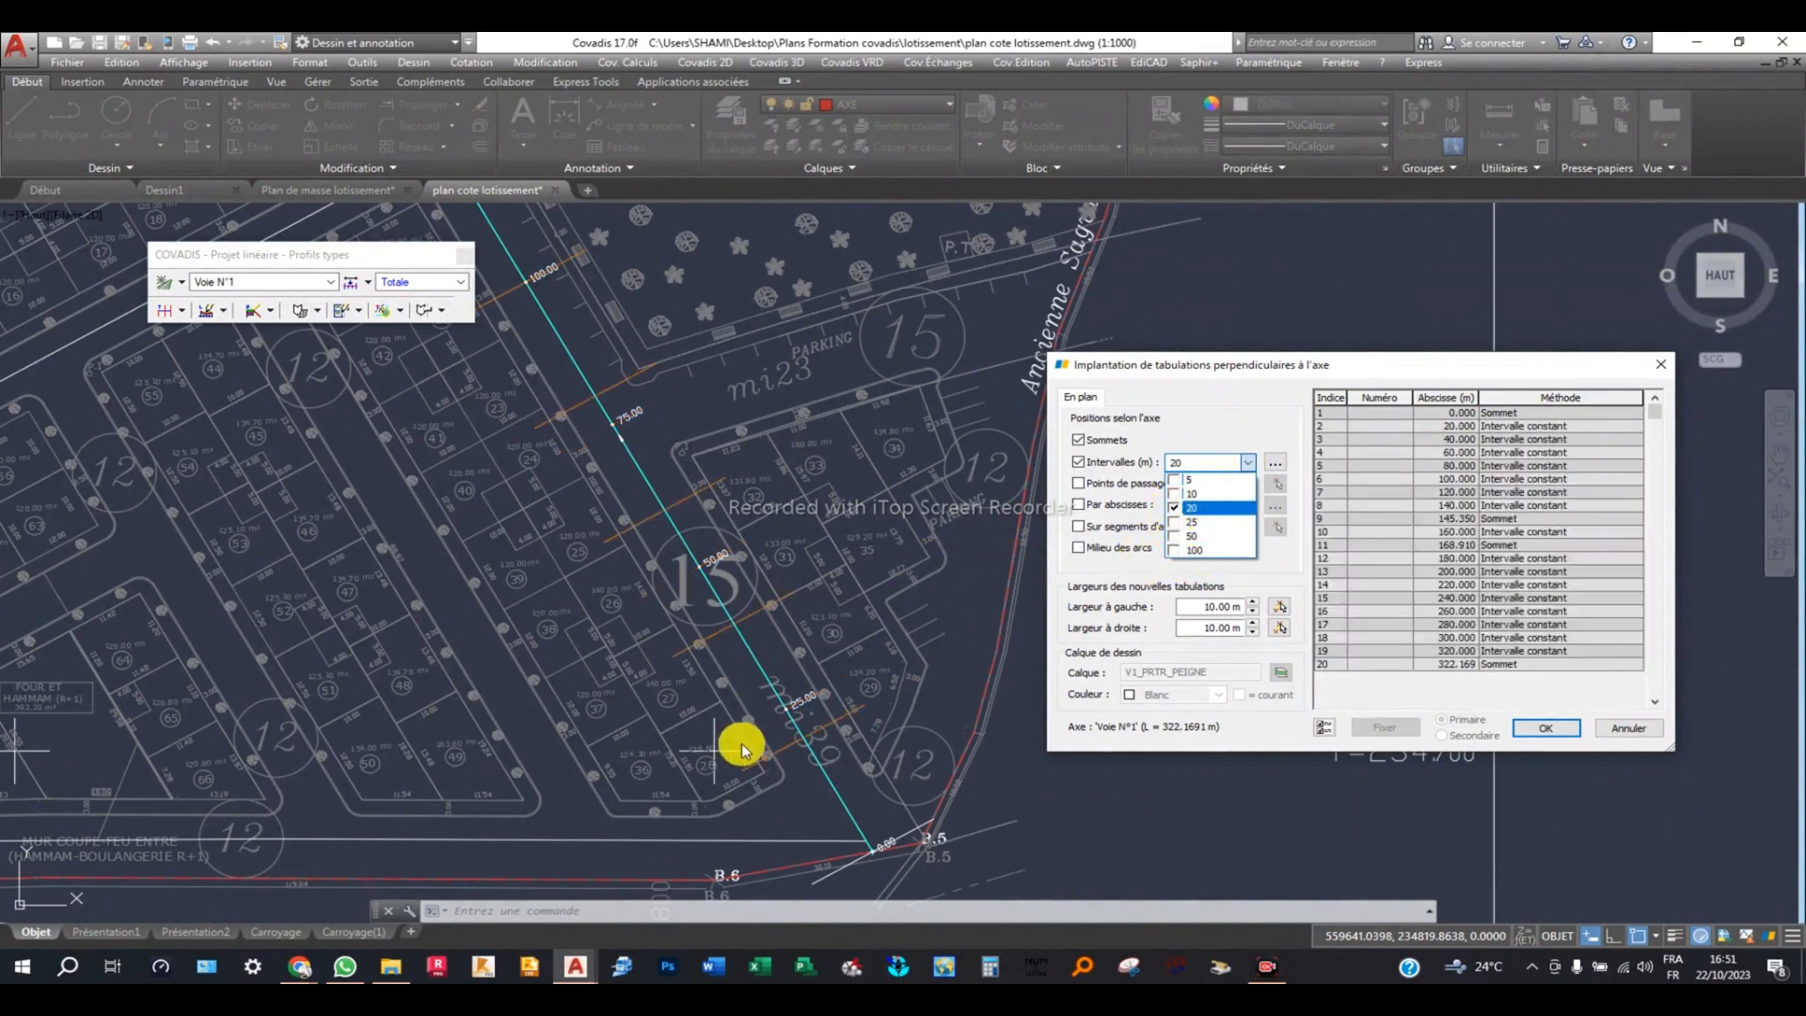
pyautogui.moveTo(906, 804); pyautogui.dragTo(850, 708, button='middle')
pyautogui.scroll(1, 848, 710)
pyautogui.scroll(-1, 771, 577)
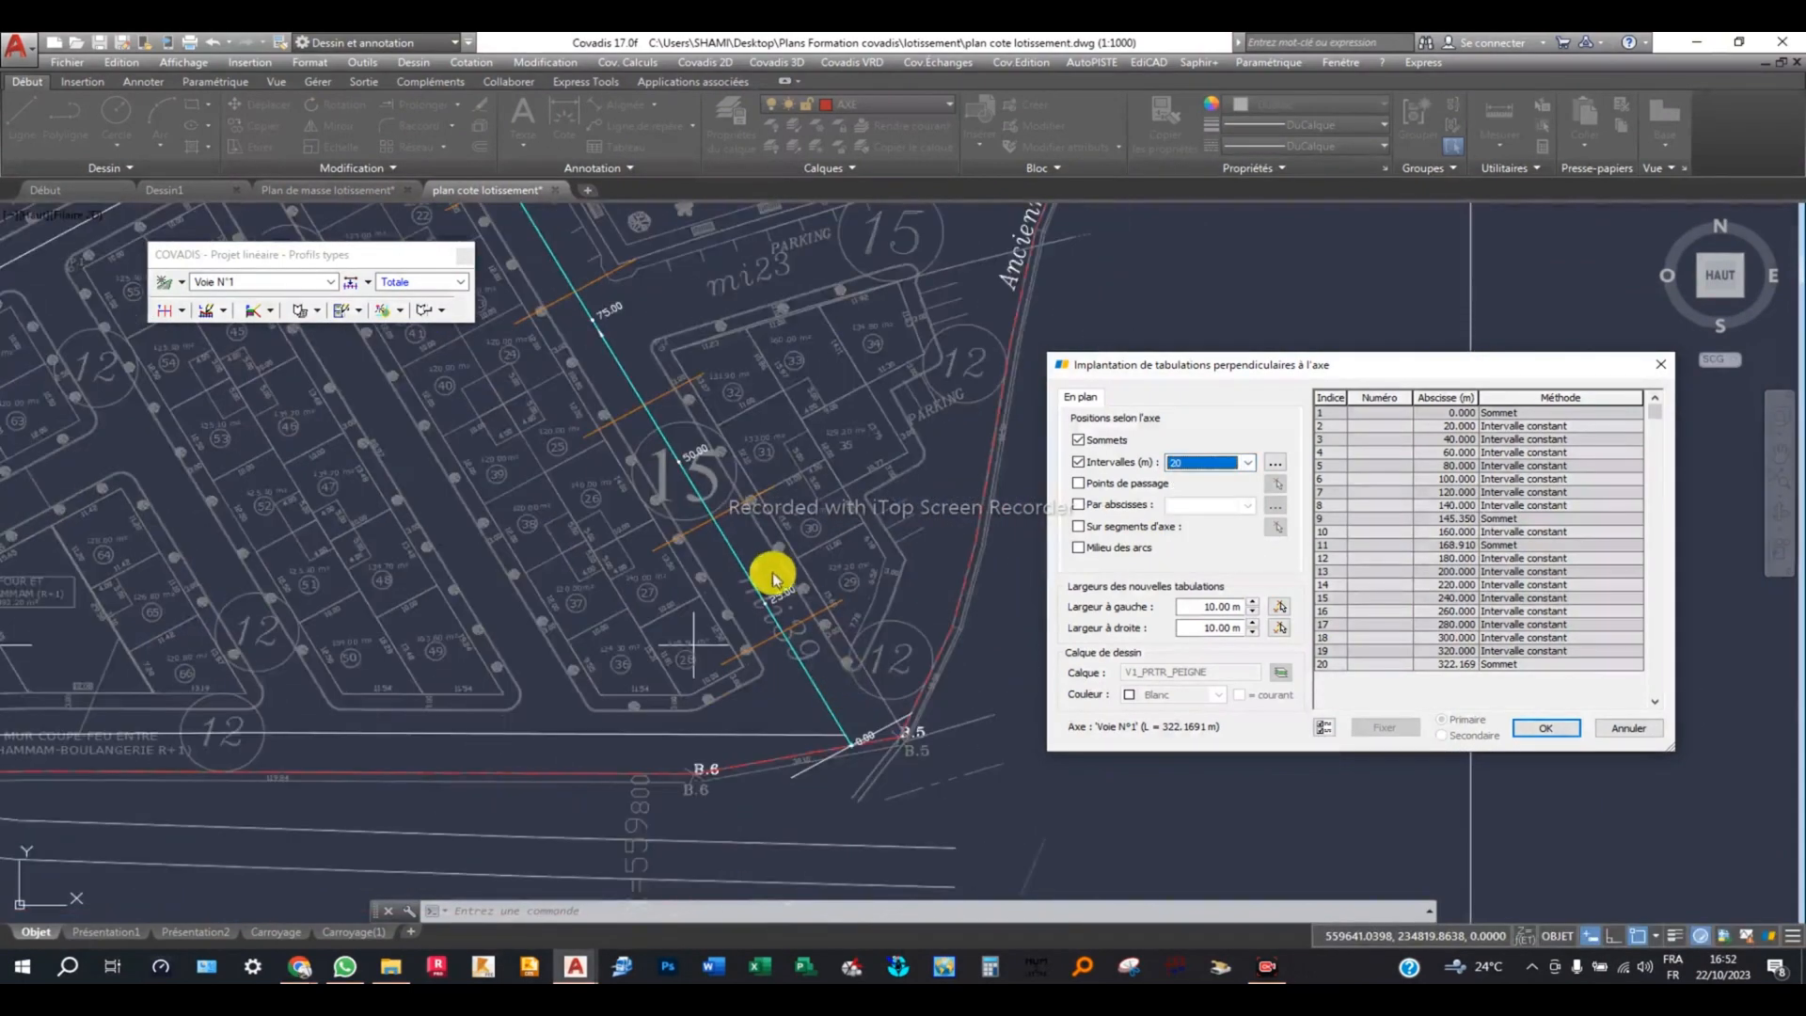
# Examine the previewed 20 m tabulations along the whole axis, including those around the curve.
pyautogui.moveTo(761, 561); pyautogui.dragTo(845, 674, button='middle')
pyautogui.scroll(2, 778, 600)
pyautogui.moveTo(773, 595); pyautogui.dragTo(757, 704, button='middle')
pyautogui.scroll(4, 765, 574)
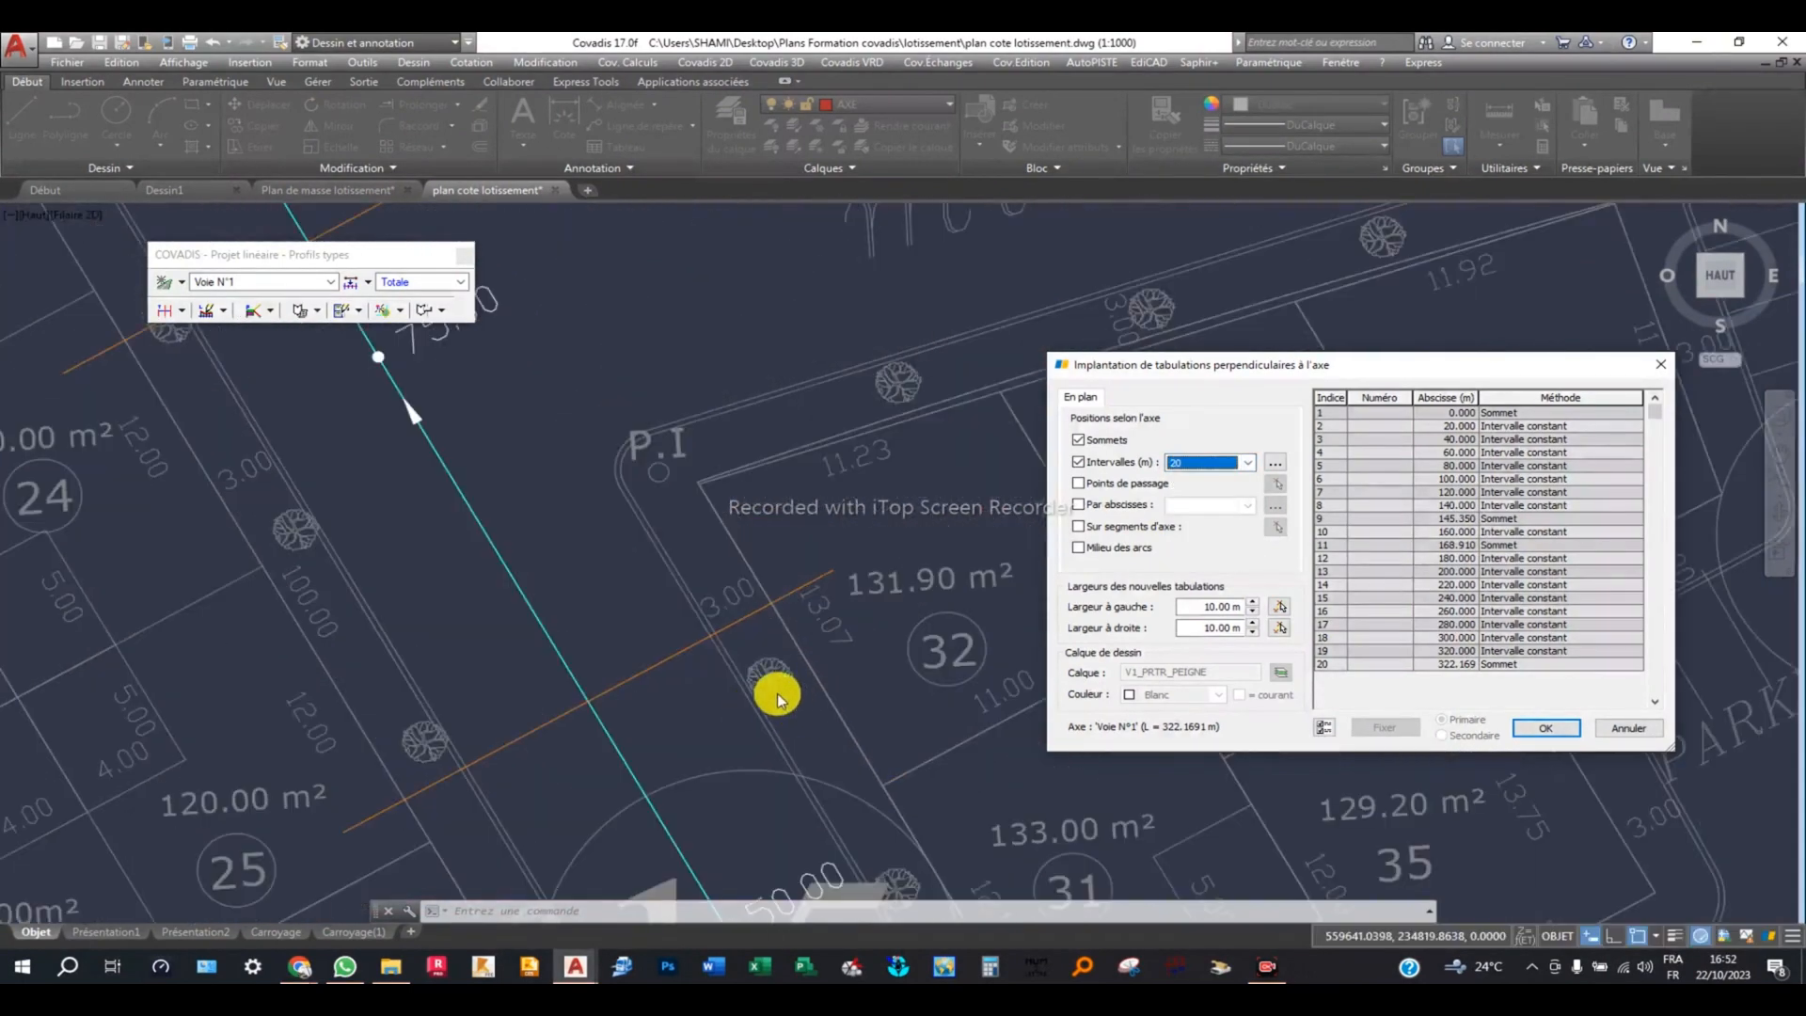
pyautogui.moveTo(374, 425); pyautogui.dragTo(520, 572, button='middle')
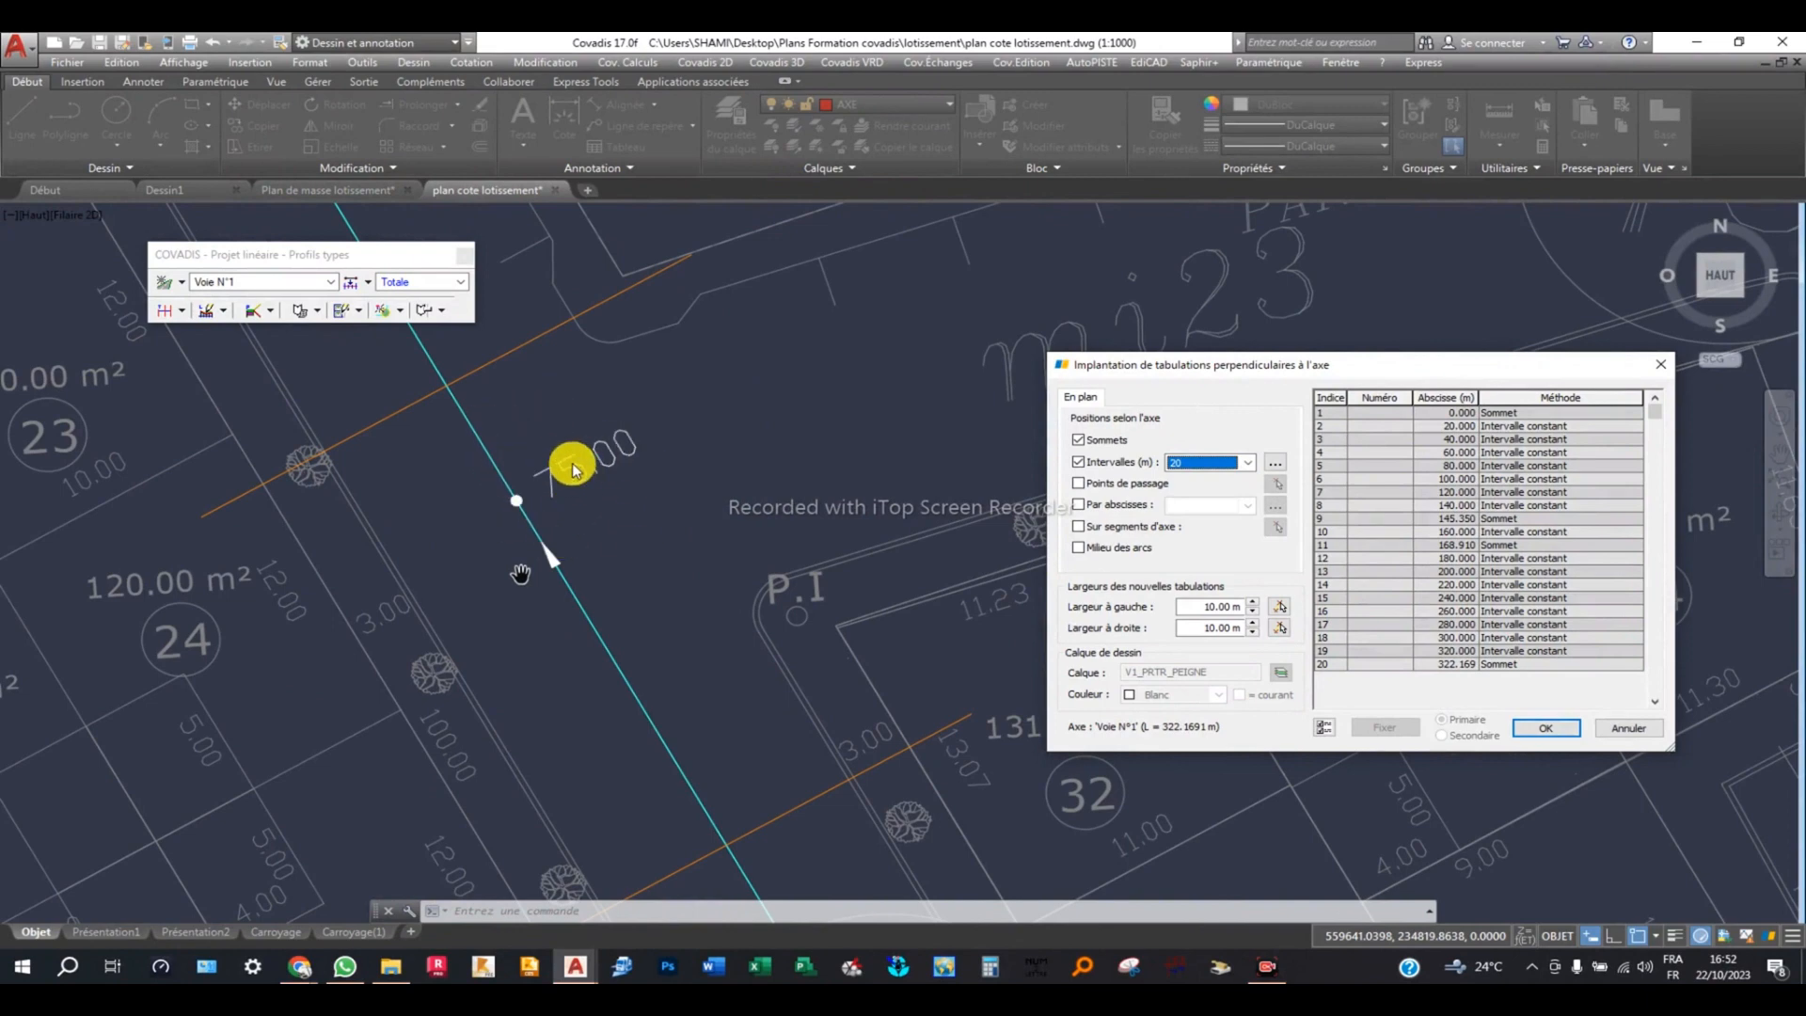
pyautogui.scroll(-6, 584, 528)
pyautogui.moveTo(531, 555); pyautogui.dragTo(511, 471, button='middle')
pyautogui.moveTo(287, 348); pyautogui.dragTo(616, 619, button='middle')
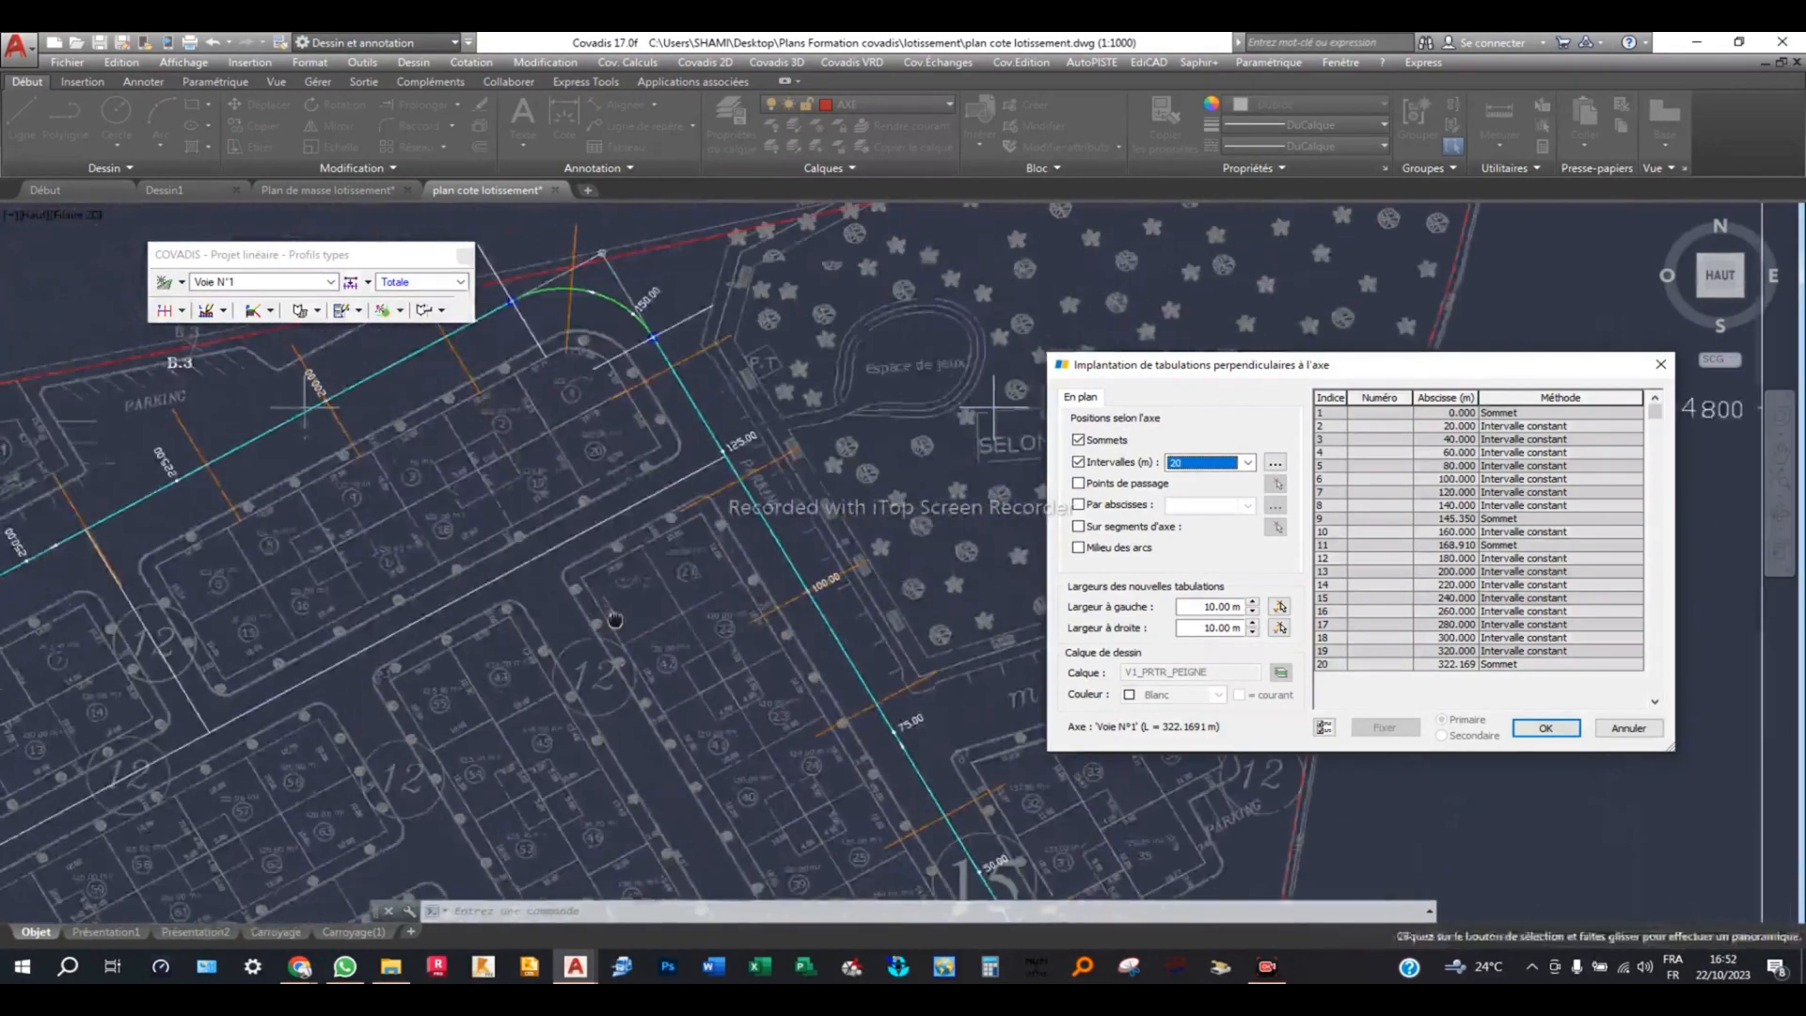
pyautogui.moveTo(508, 478); pyautogui.dragTo(760, 493, button='middle')
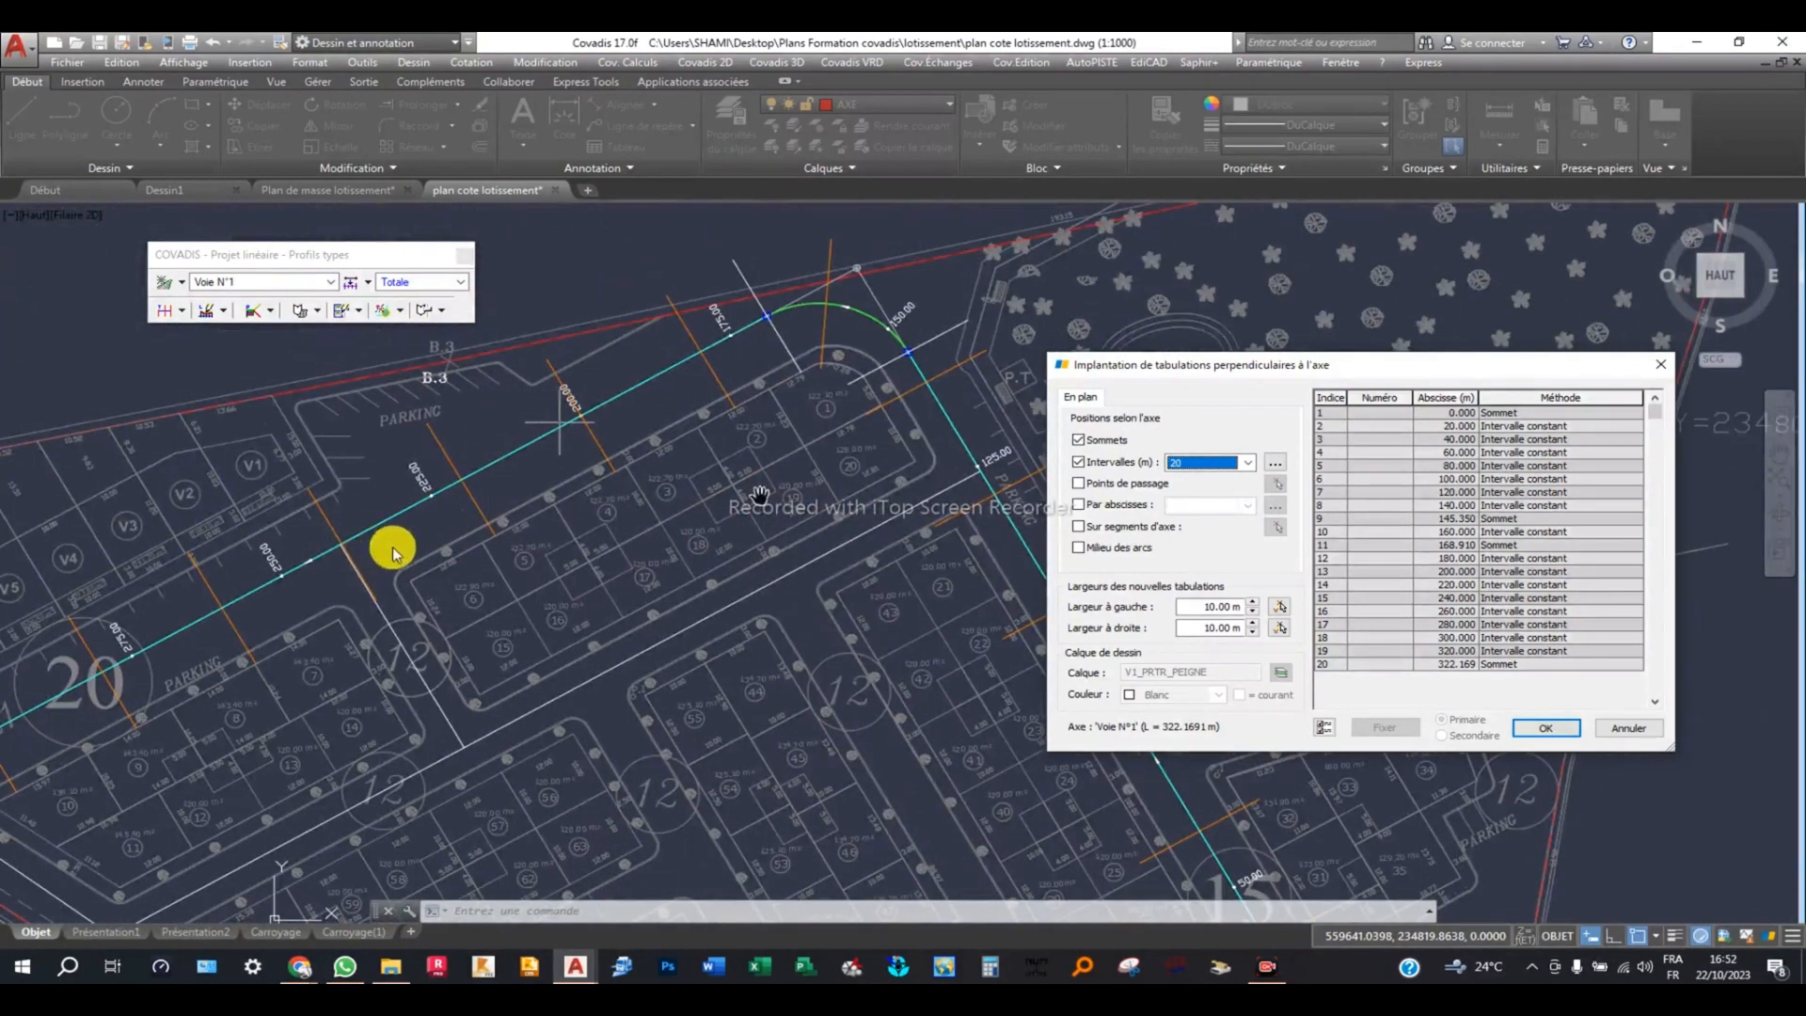
pyautogui.scroll(3, 320, 569)
pyautogui.scroll(-3, 404, 560)
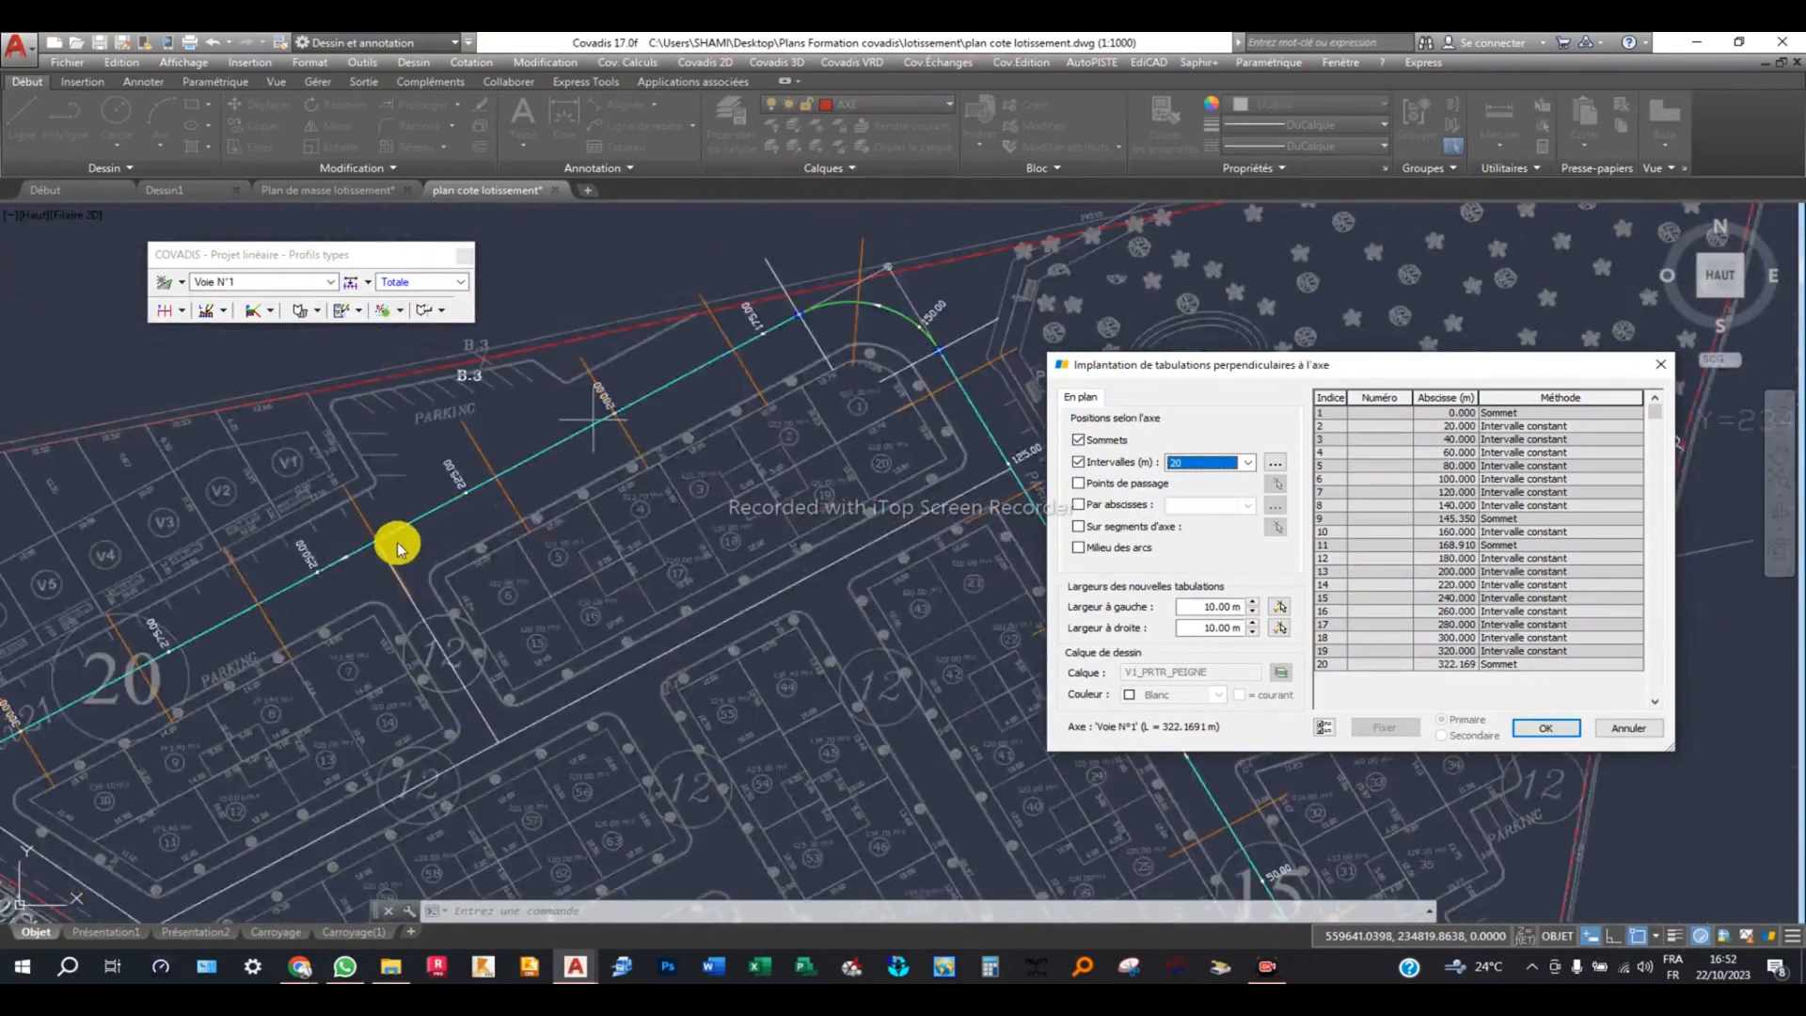
pyautogui.moveTo(397, 548); pyautogui.dragTo(588, 489, button='middle')
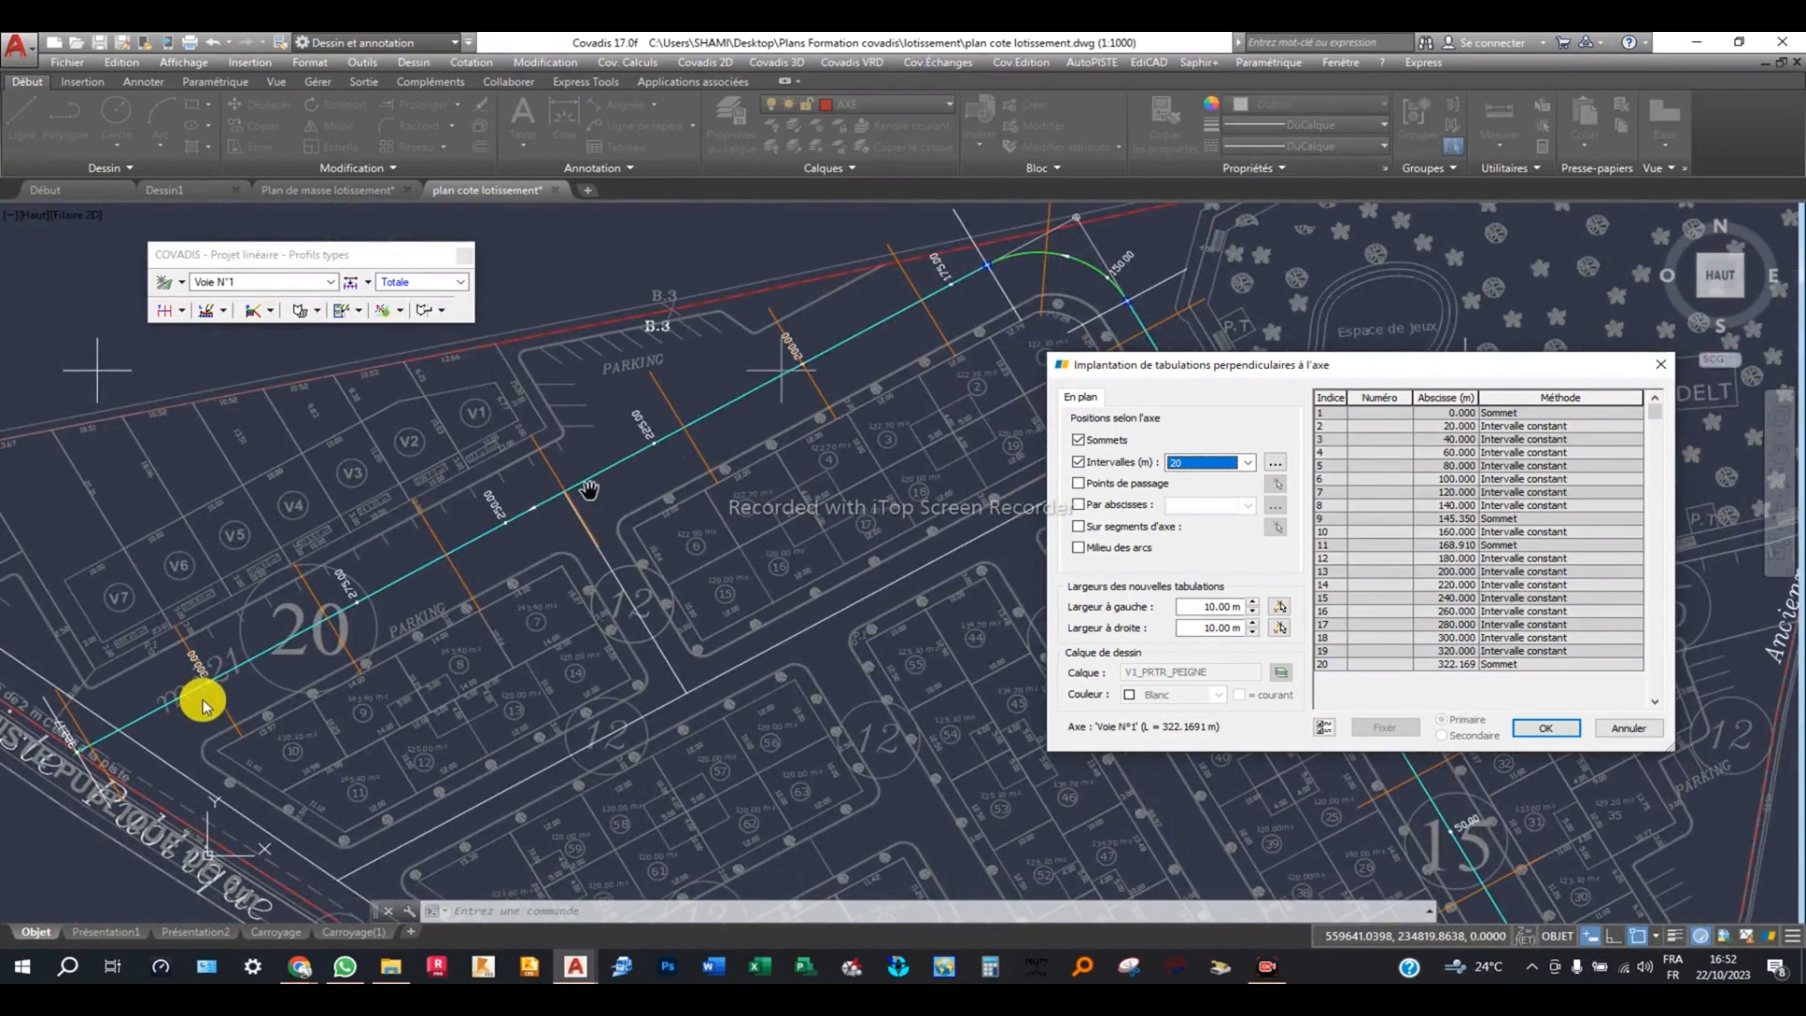
pyautogui.moveTo(771, 442); pyautogui.dragTo(734, 448, button='middle')
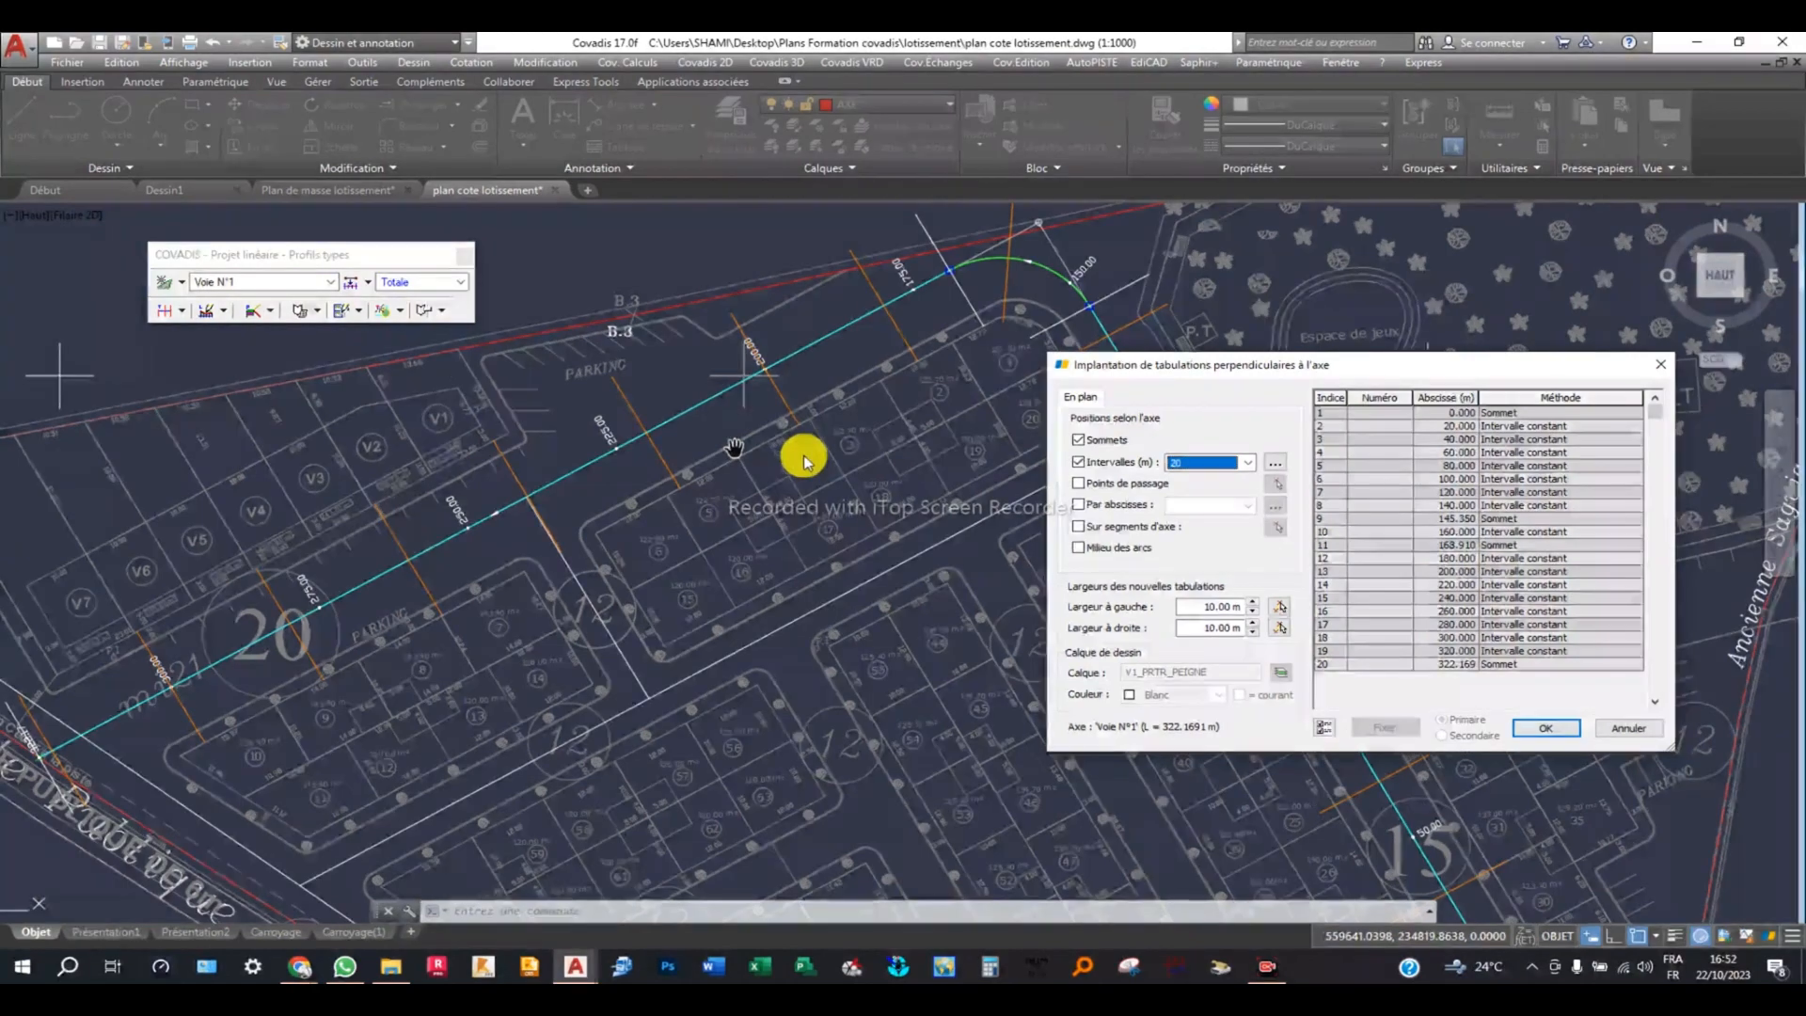
pyautogui.moveTo(1000, 349); pyautogui.dragTo(796, 467, button='middle')
pyautogui.scroll(3, 709, 511)
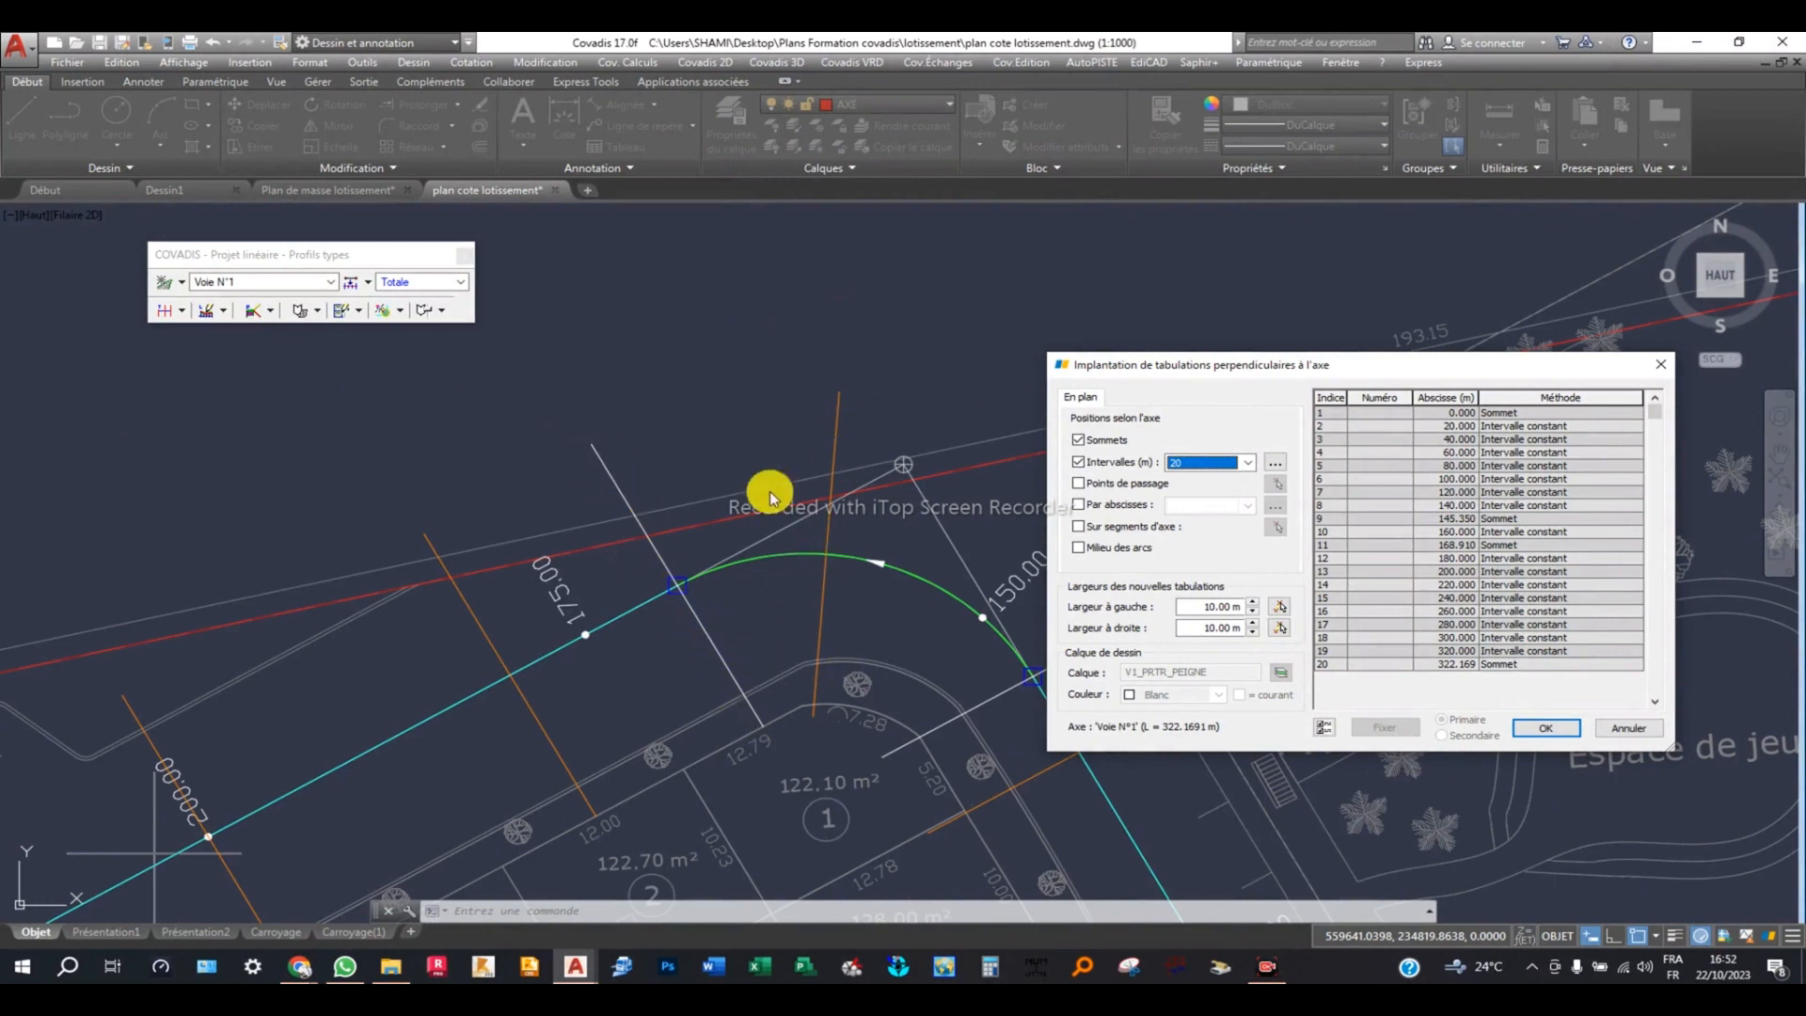
pyautogui.scroll(-2, 637, 536)
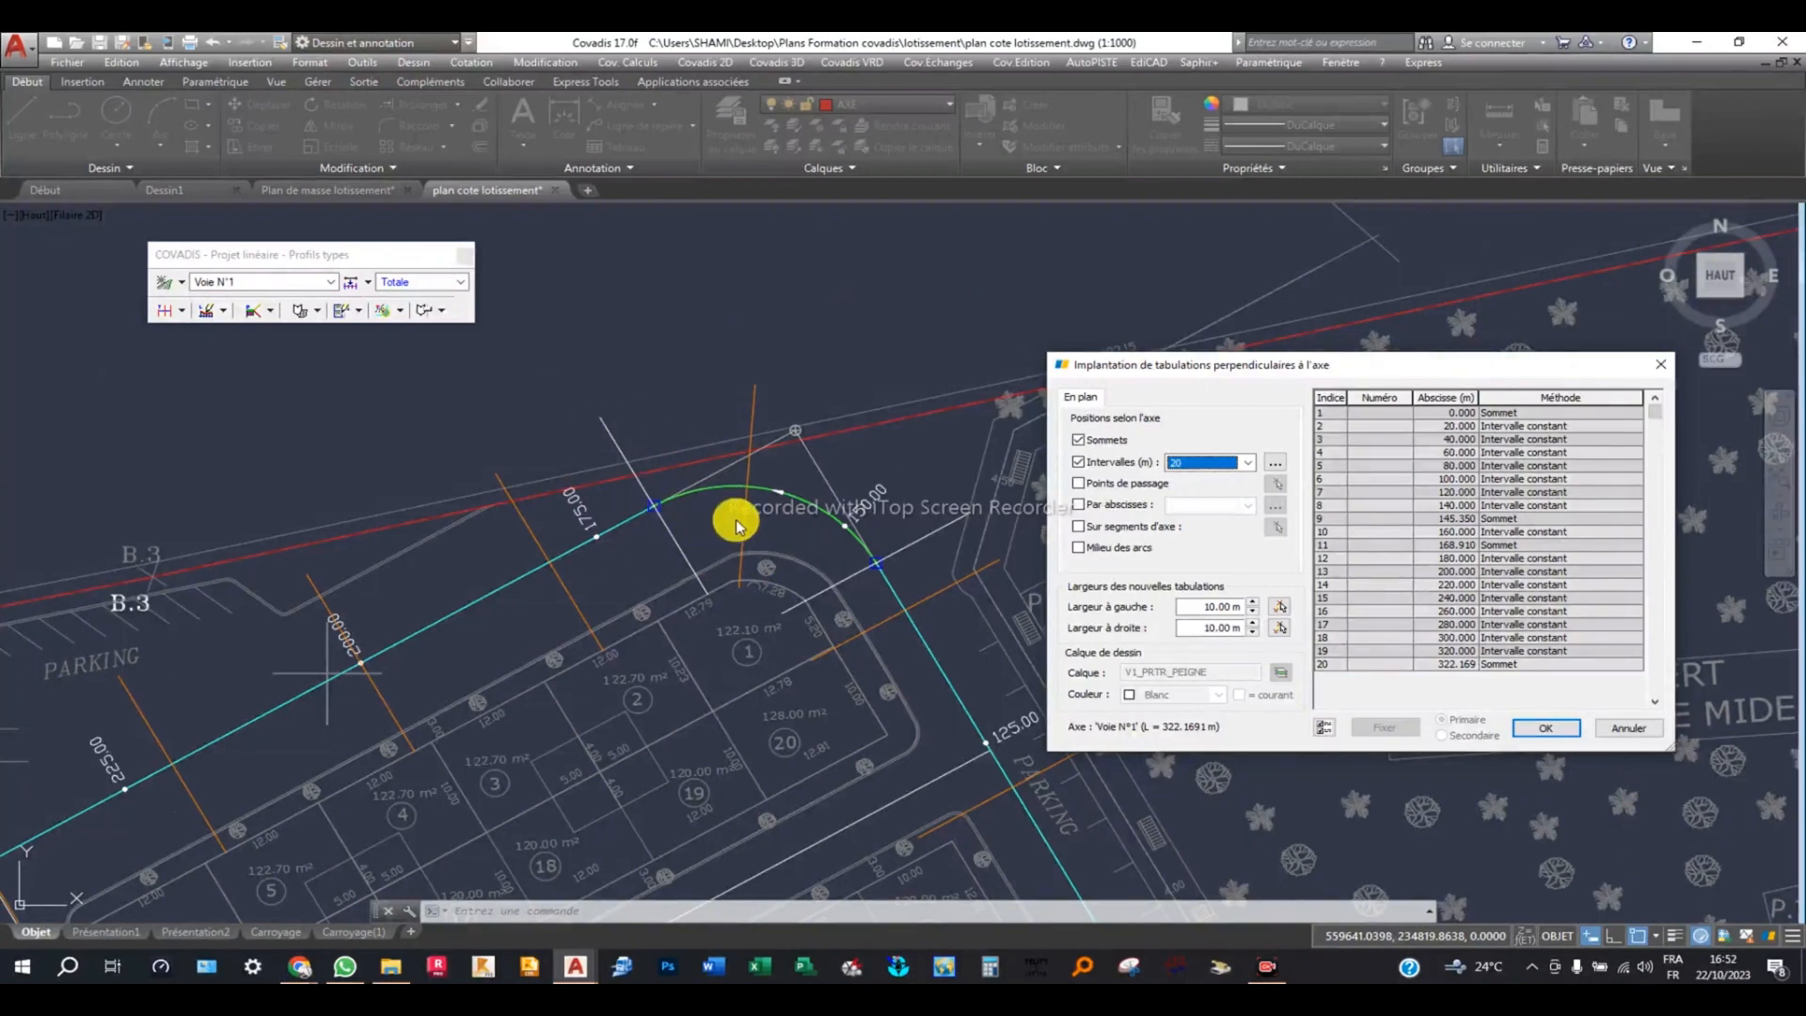
# Move the tabulation settings clear of the road and examine an overview of both straight parts and the bend.
pyautogui.scroll(-3, 747, 521)
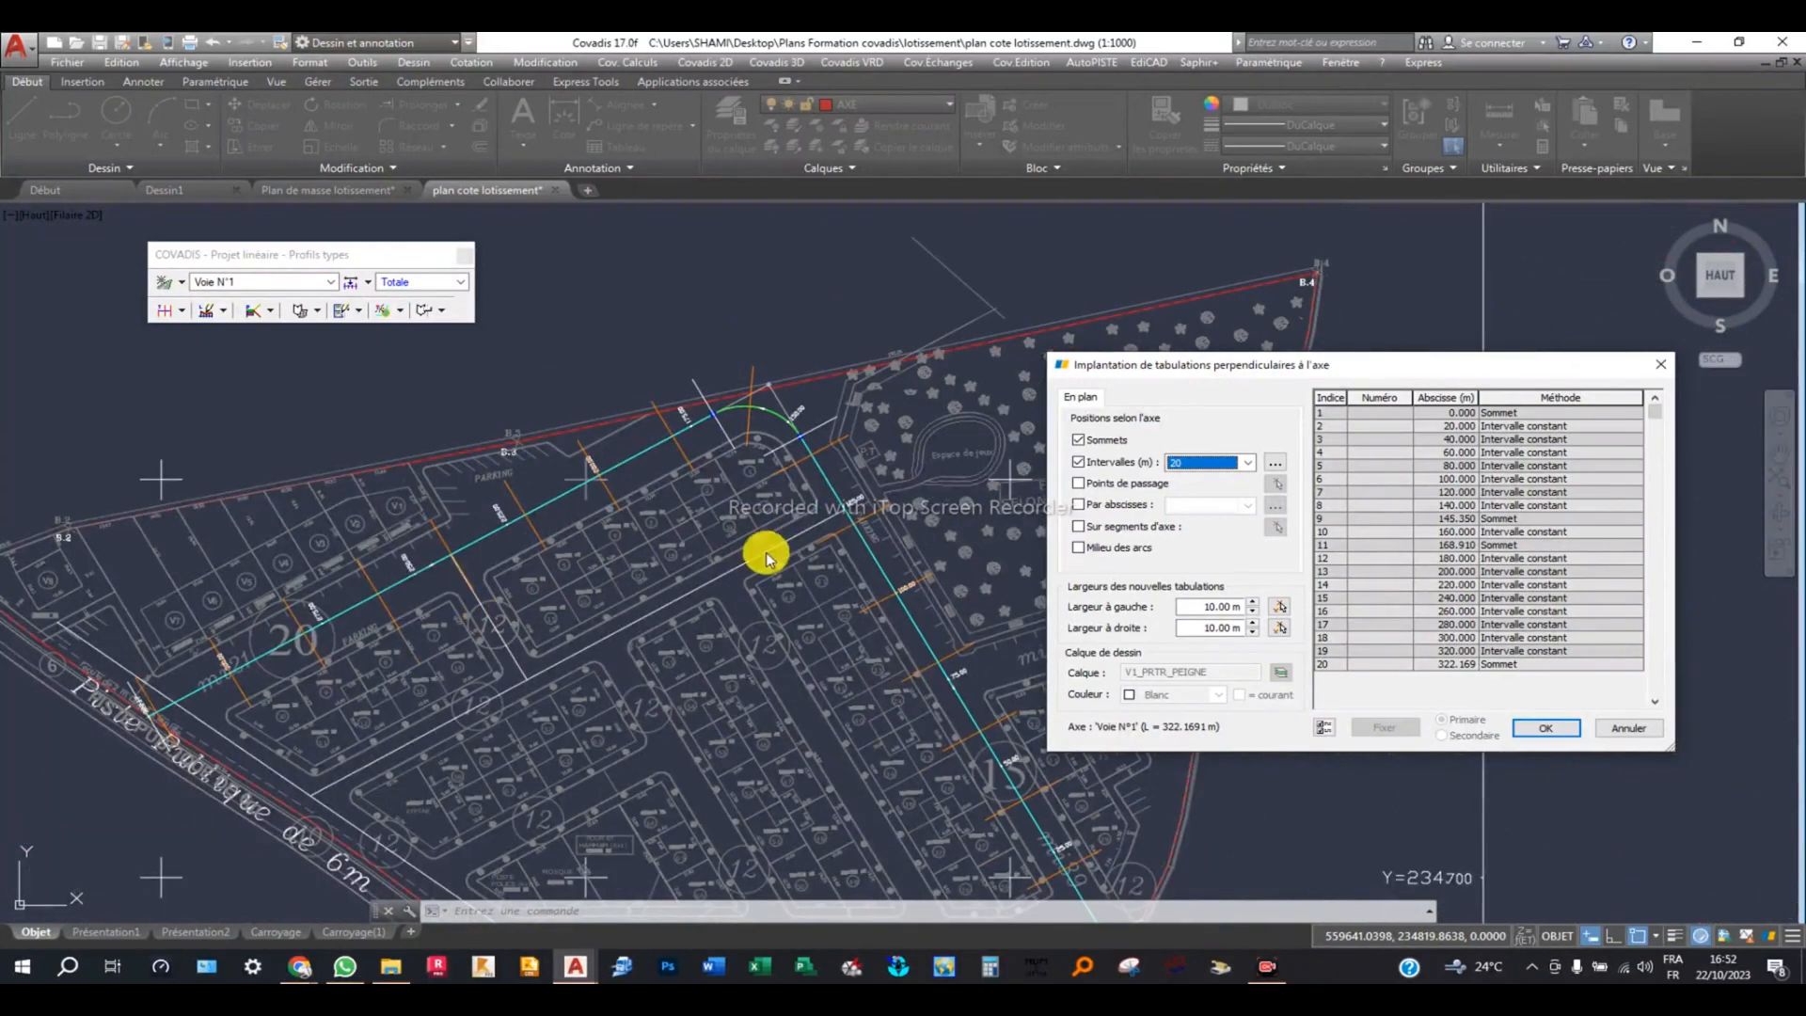
pyautogui.moveTo(1124, 365); pyautogui.dragTo(1027, 372)
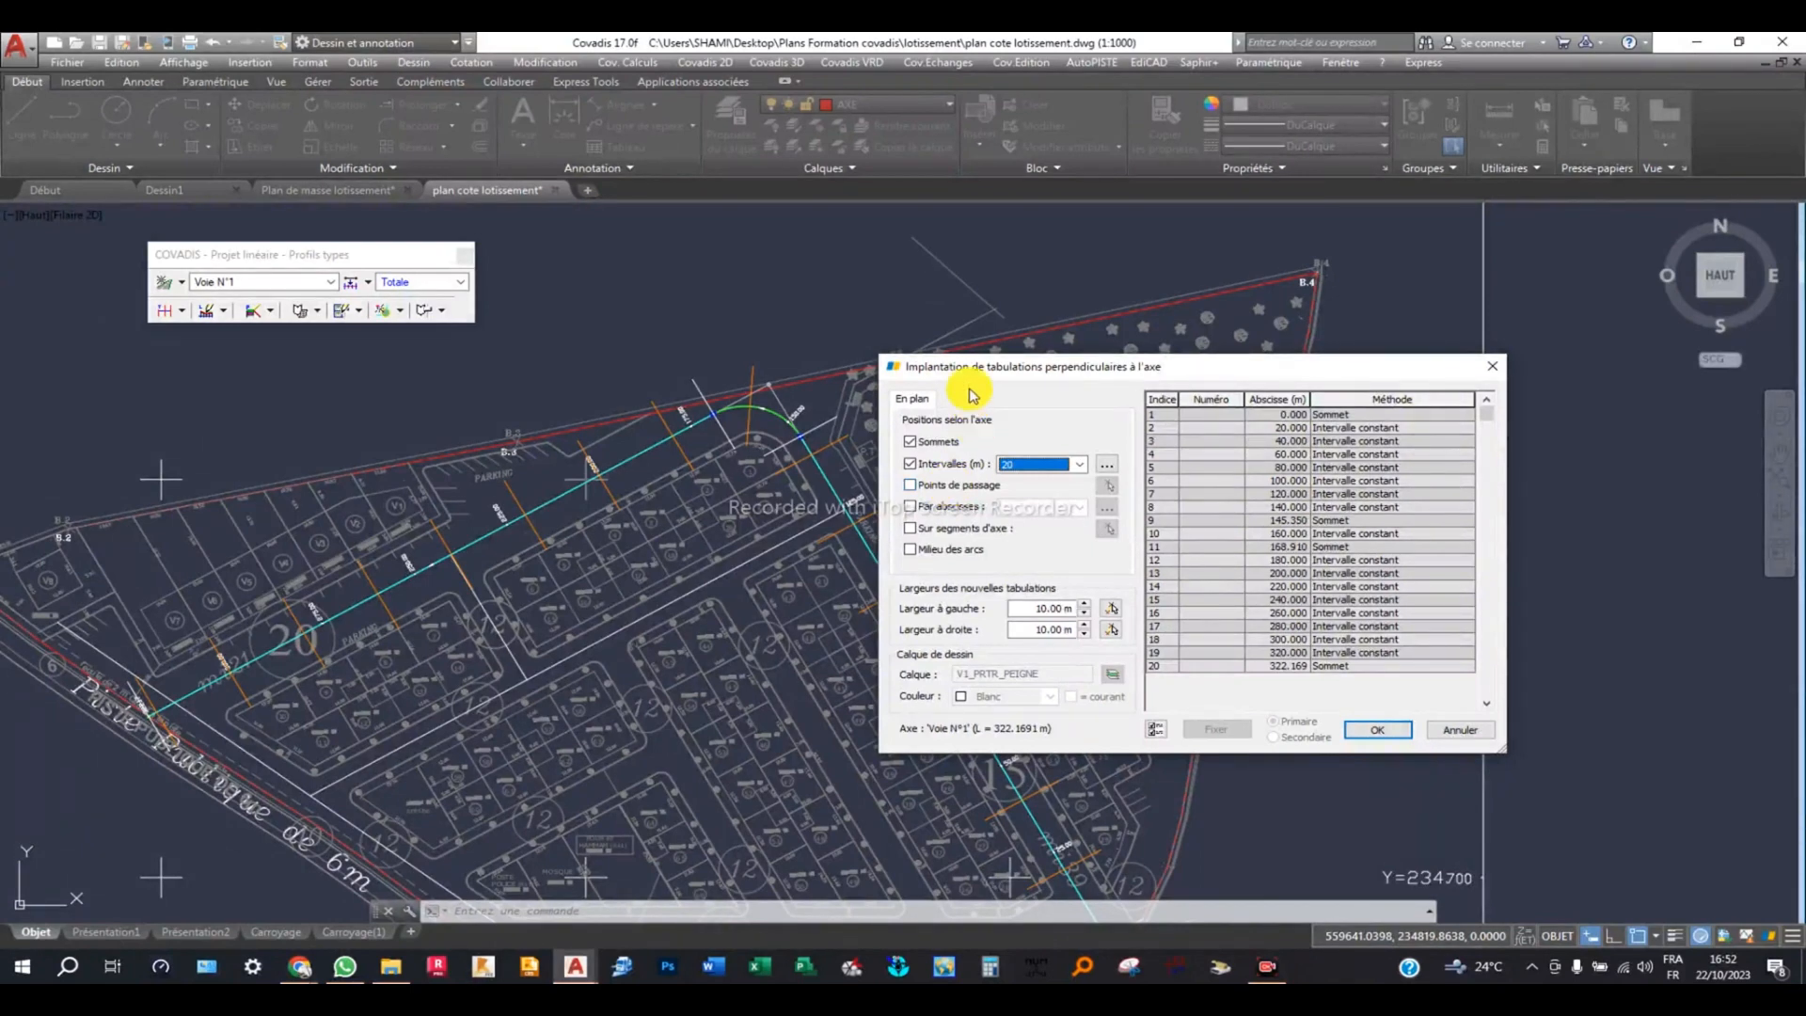
pyautogui.moveTo(969, 369); pyautogui.dragTo(1113, 293)
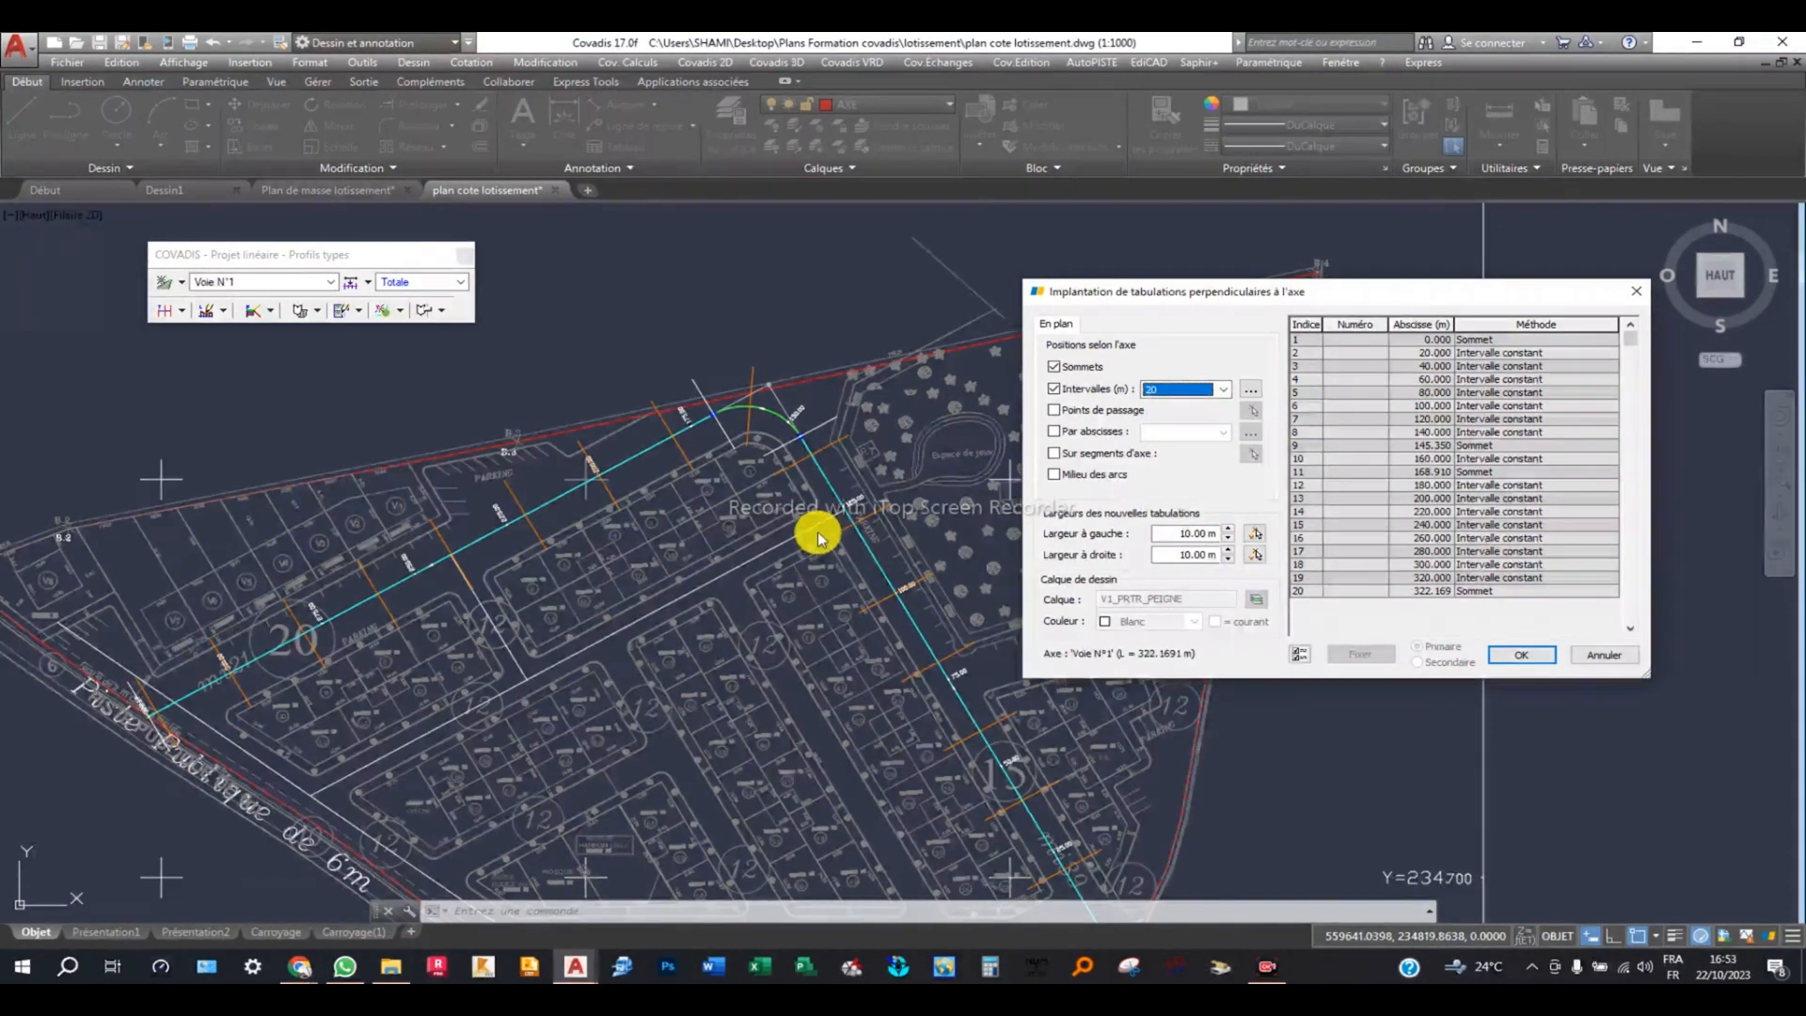
pyautogui.scroll(2, 837, 511)
pyautogui.scroll(-2, 833, 555)
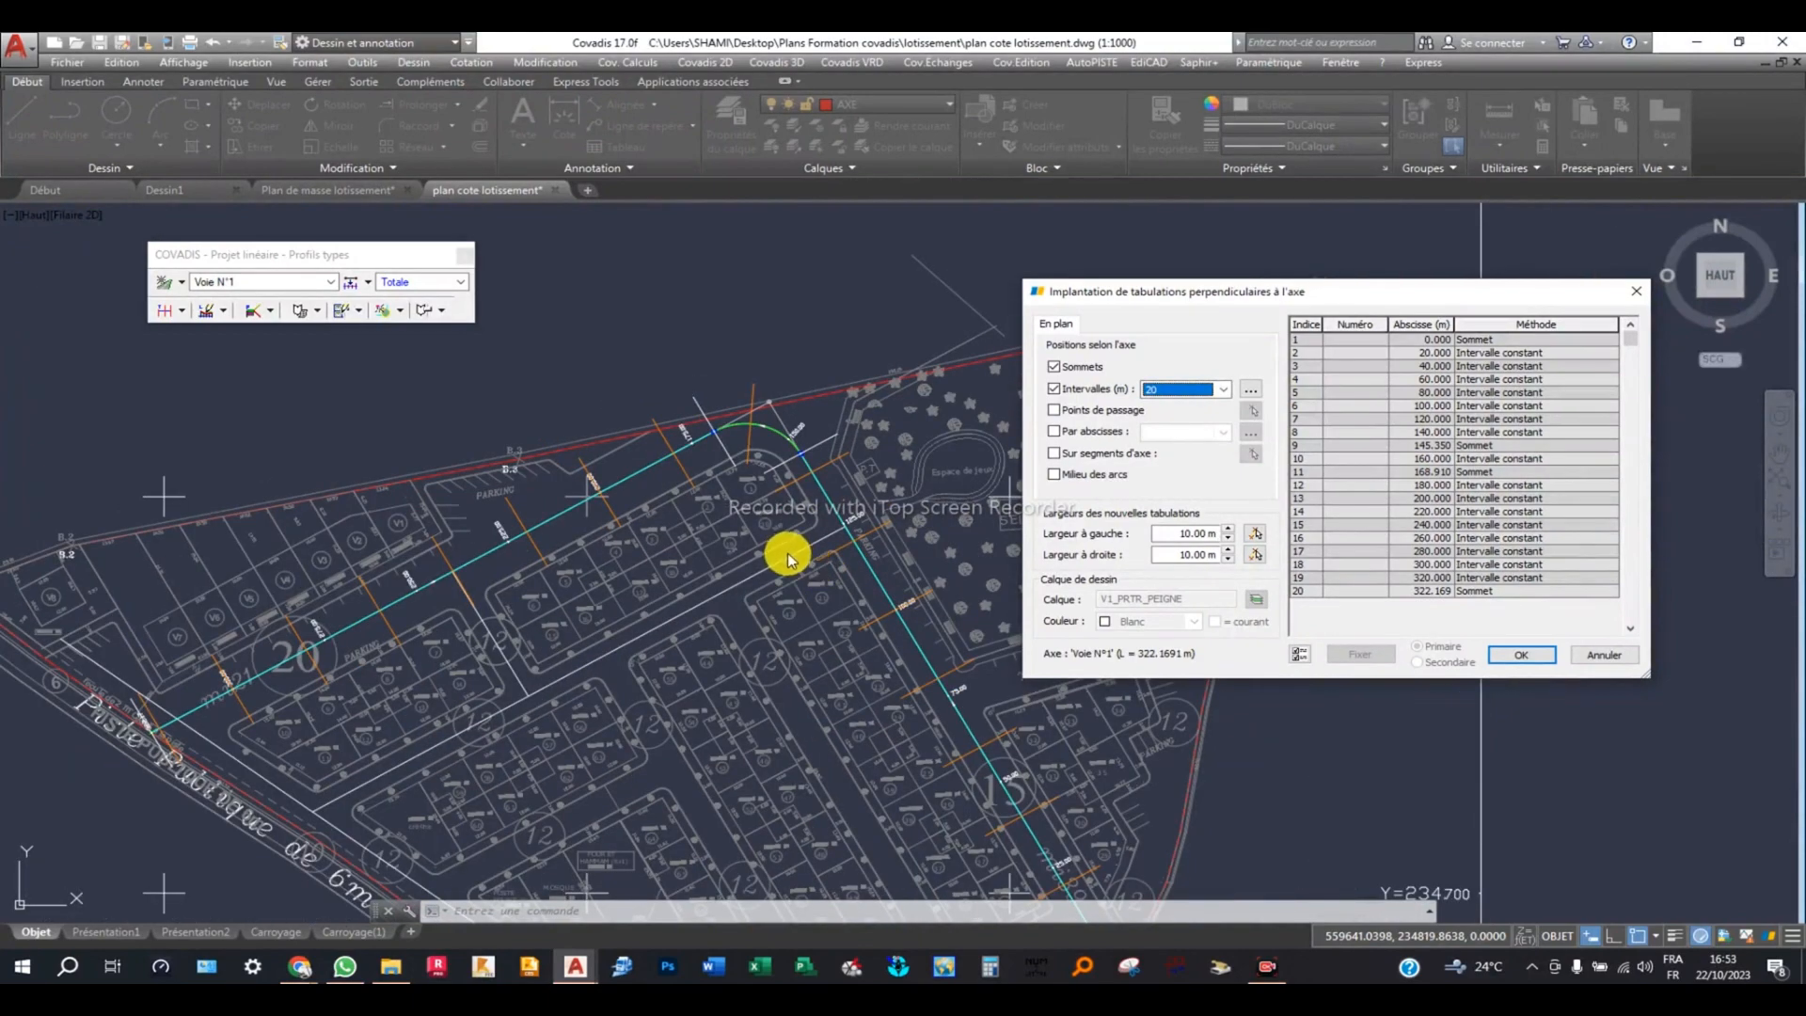
pyautogui.moveTo(645, 612); pyautogui.dragTo(603, 585, button='middle')
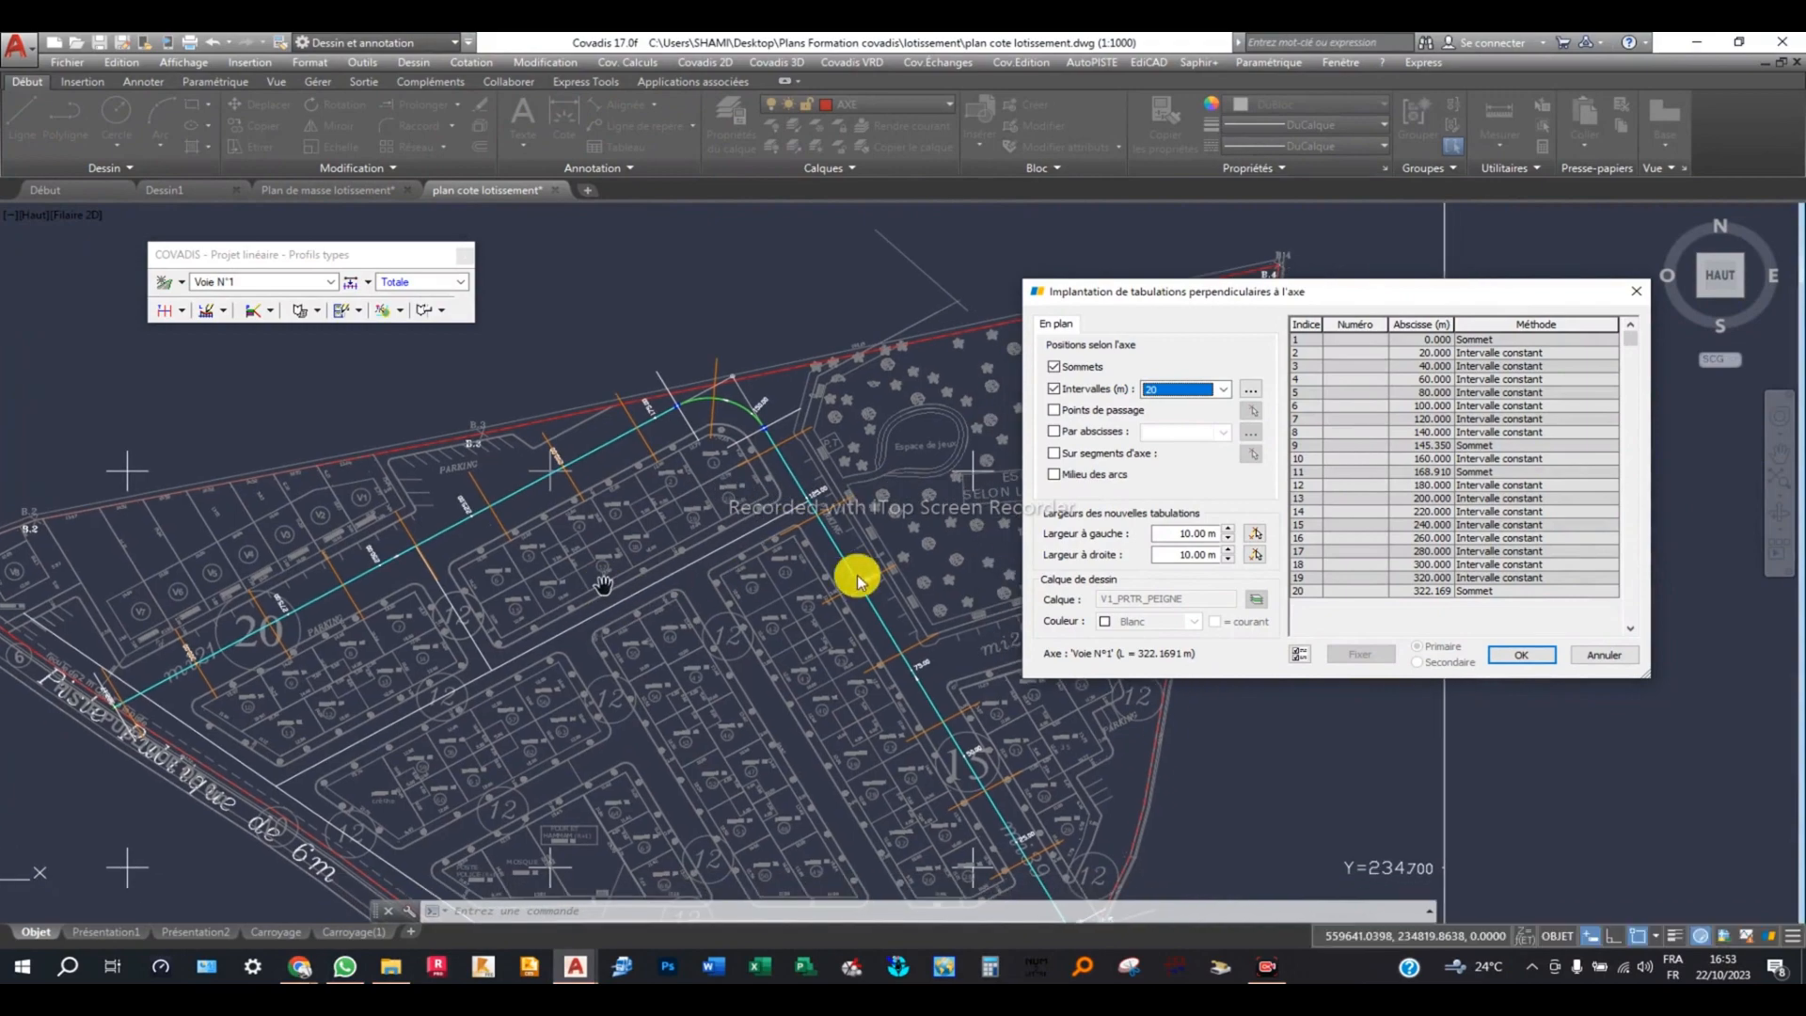
pyautogui.scroll(2, 875, 524)
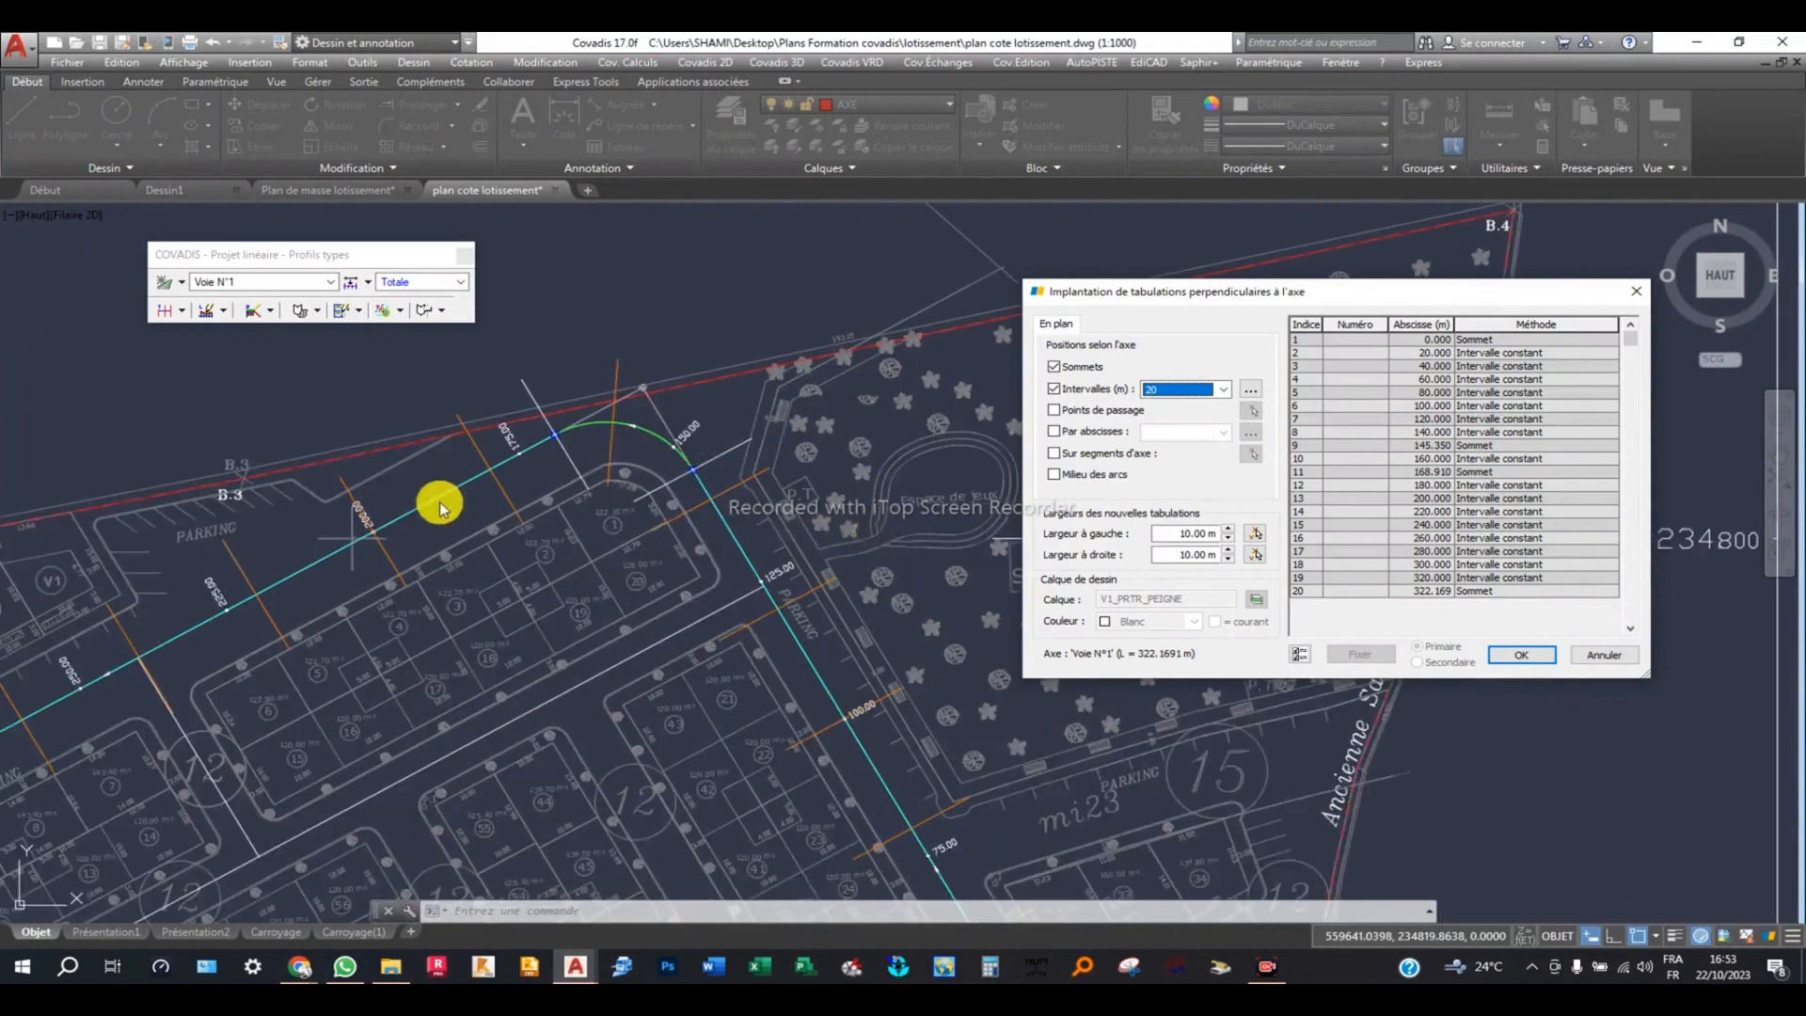
pyautogui.scroll(-2, 410, 540)
pyautogui.scroll(2, 612, 475)
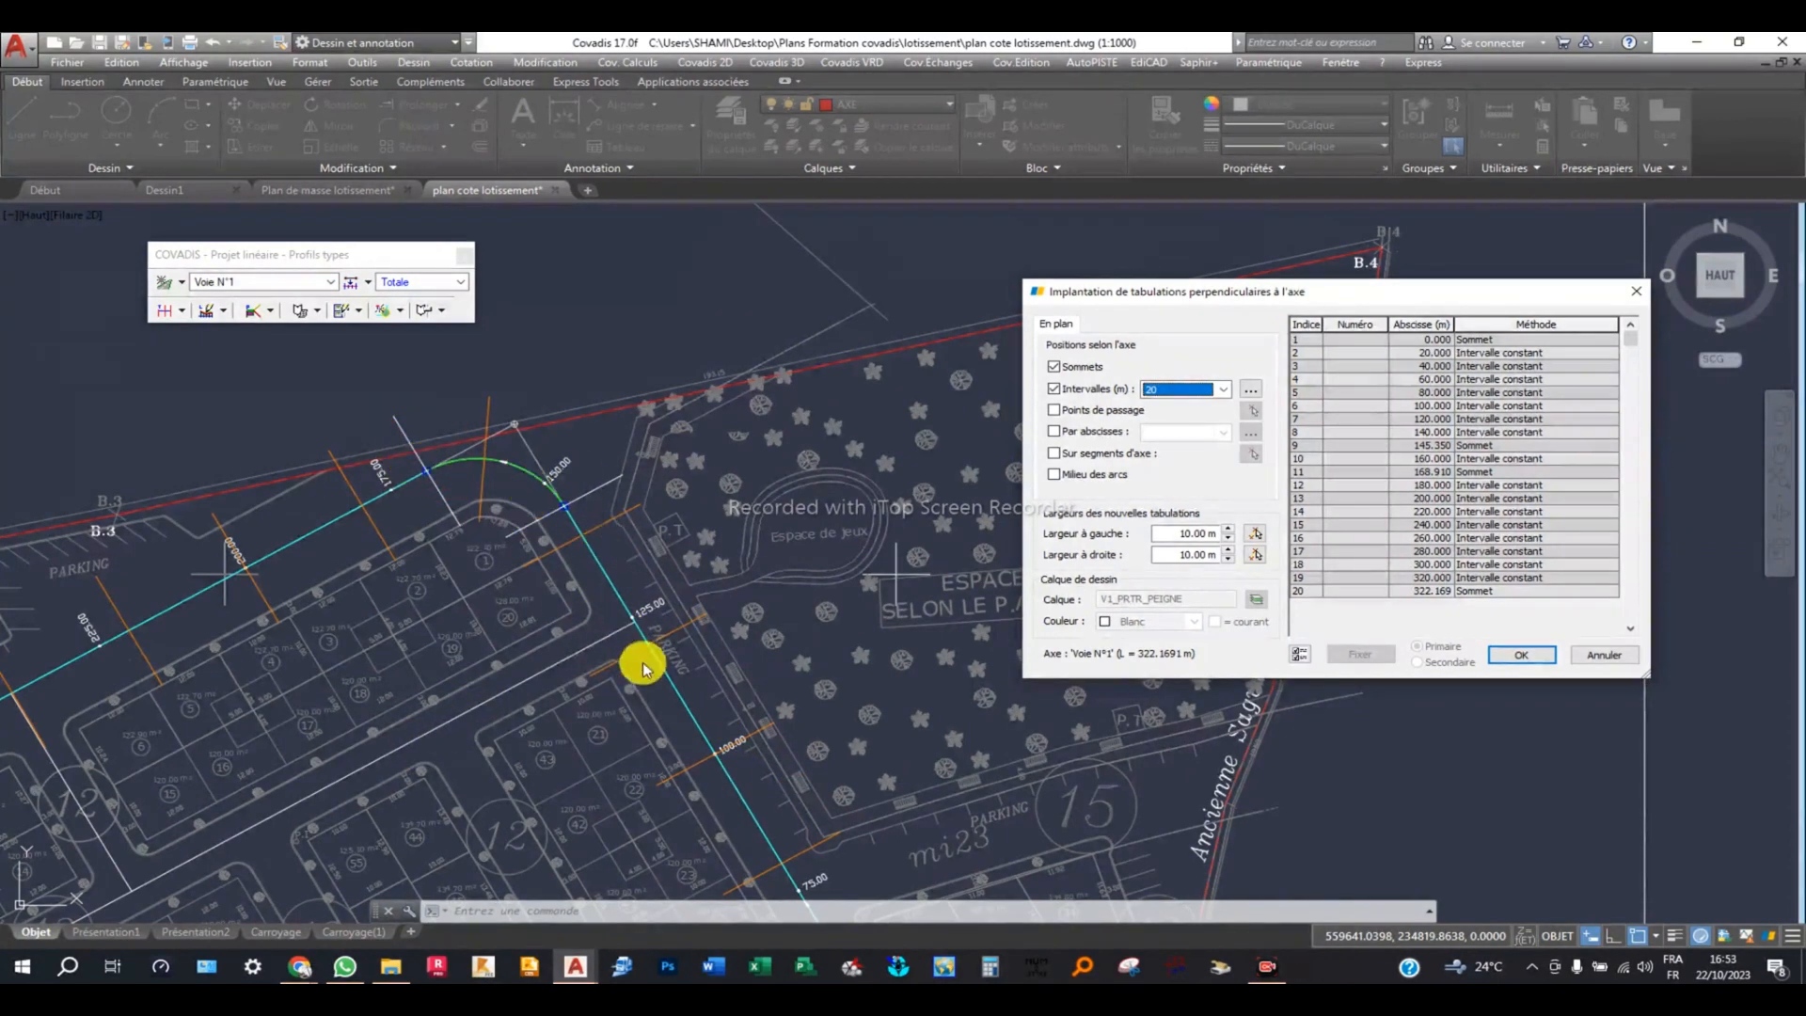
# Examine the side street junction near station 125.00 against the neighbouring 20 m tabulations.
pyautogui.scroll(2, 645, 663)
pyautogui.scroll(3, 649, 705)
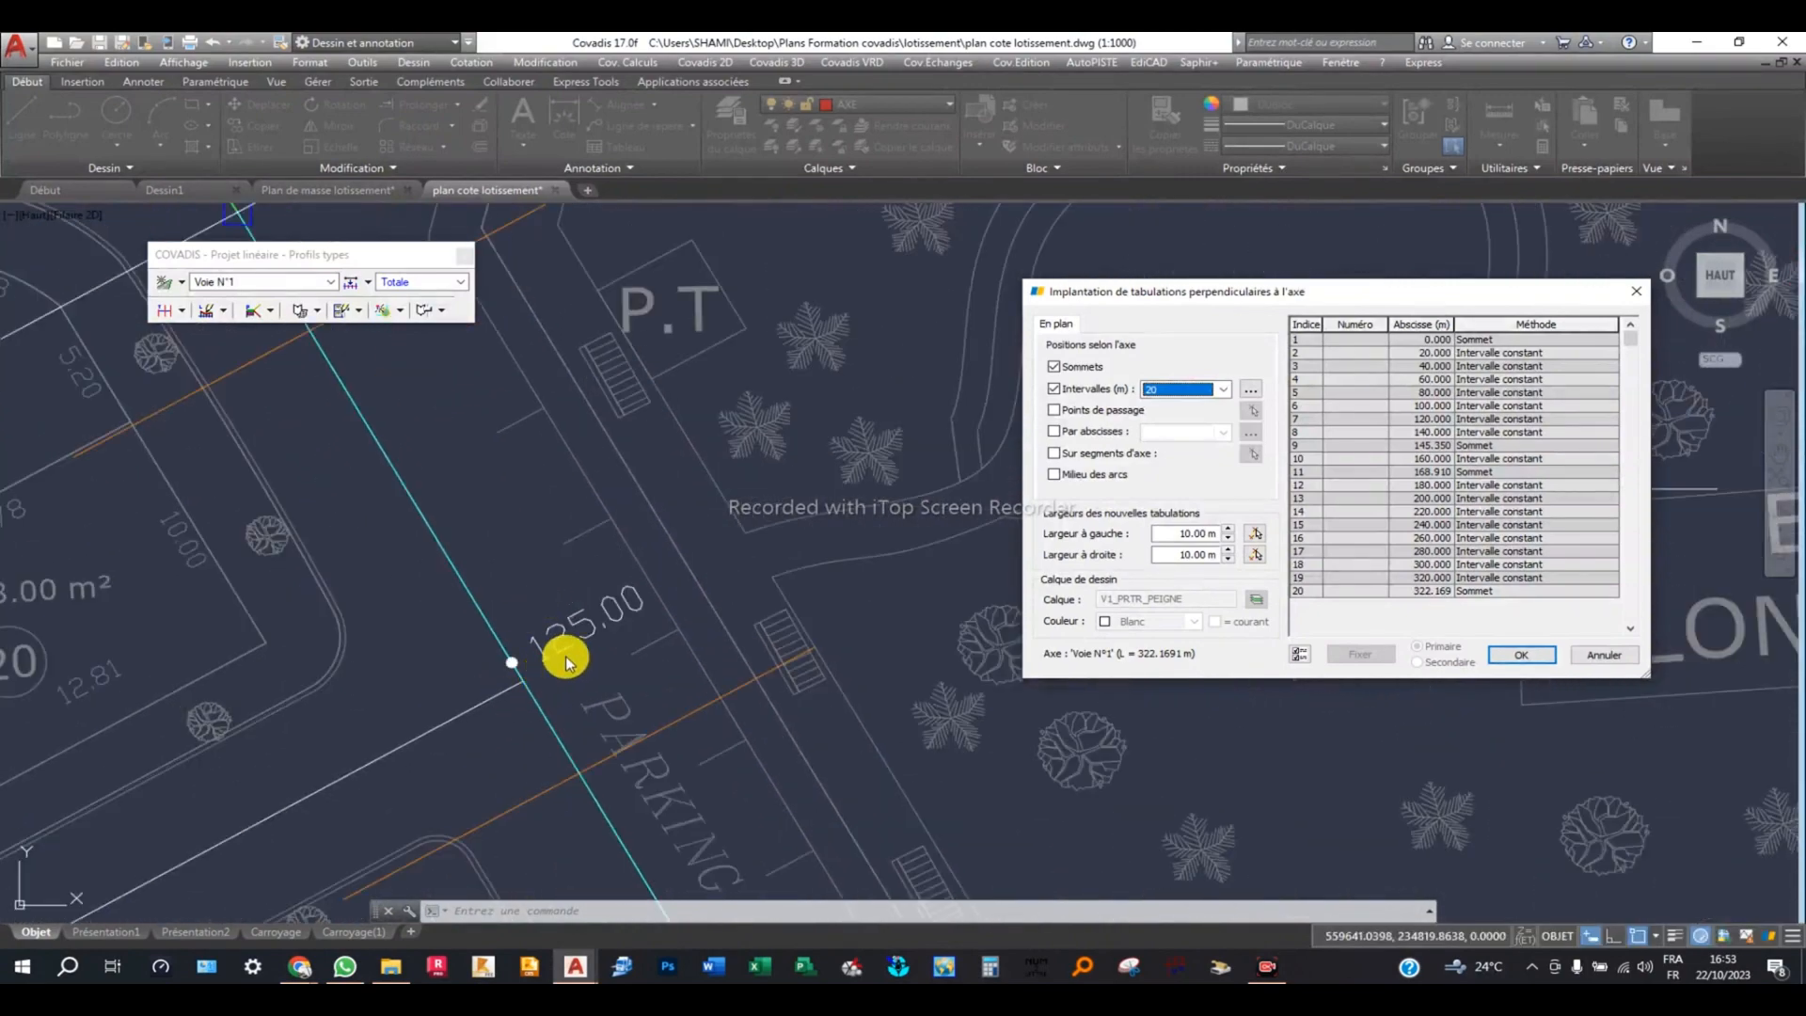
pyautogui.scroll(-1, 564, 645)
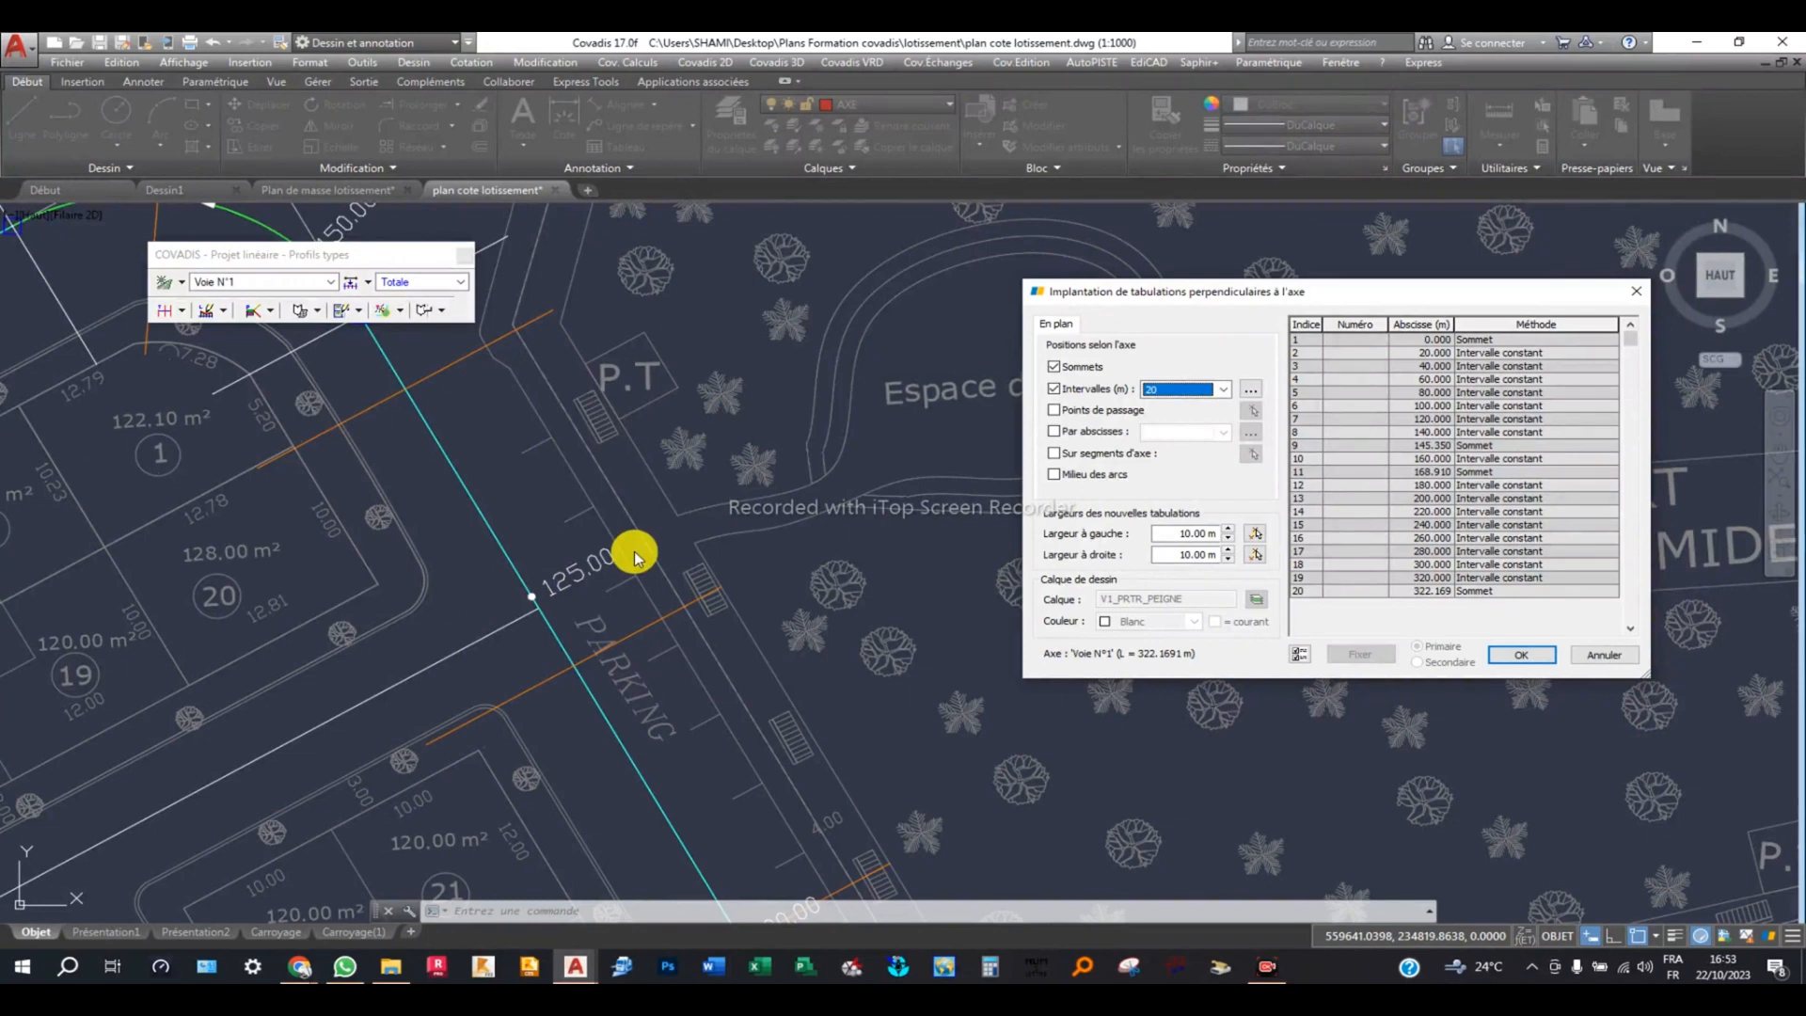
pyautogui.scroll(-3, 634, 551)
pyautogui.moveTo(508, 402)
pyautogui.mouseDown(button='middle')
pyautogui.moveTo(497, 438)
pyautogui.moveTo(248, 399)
pyautogui.moveTo(495, 497)
pyautogui.moveTo(515, 450)
pyautogui.mouseUp(button='middle')
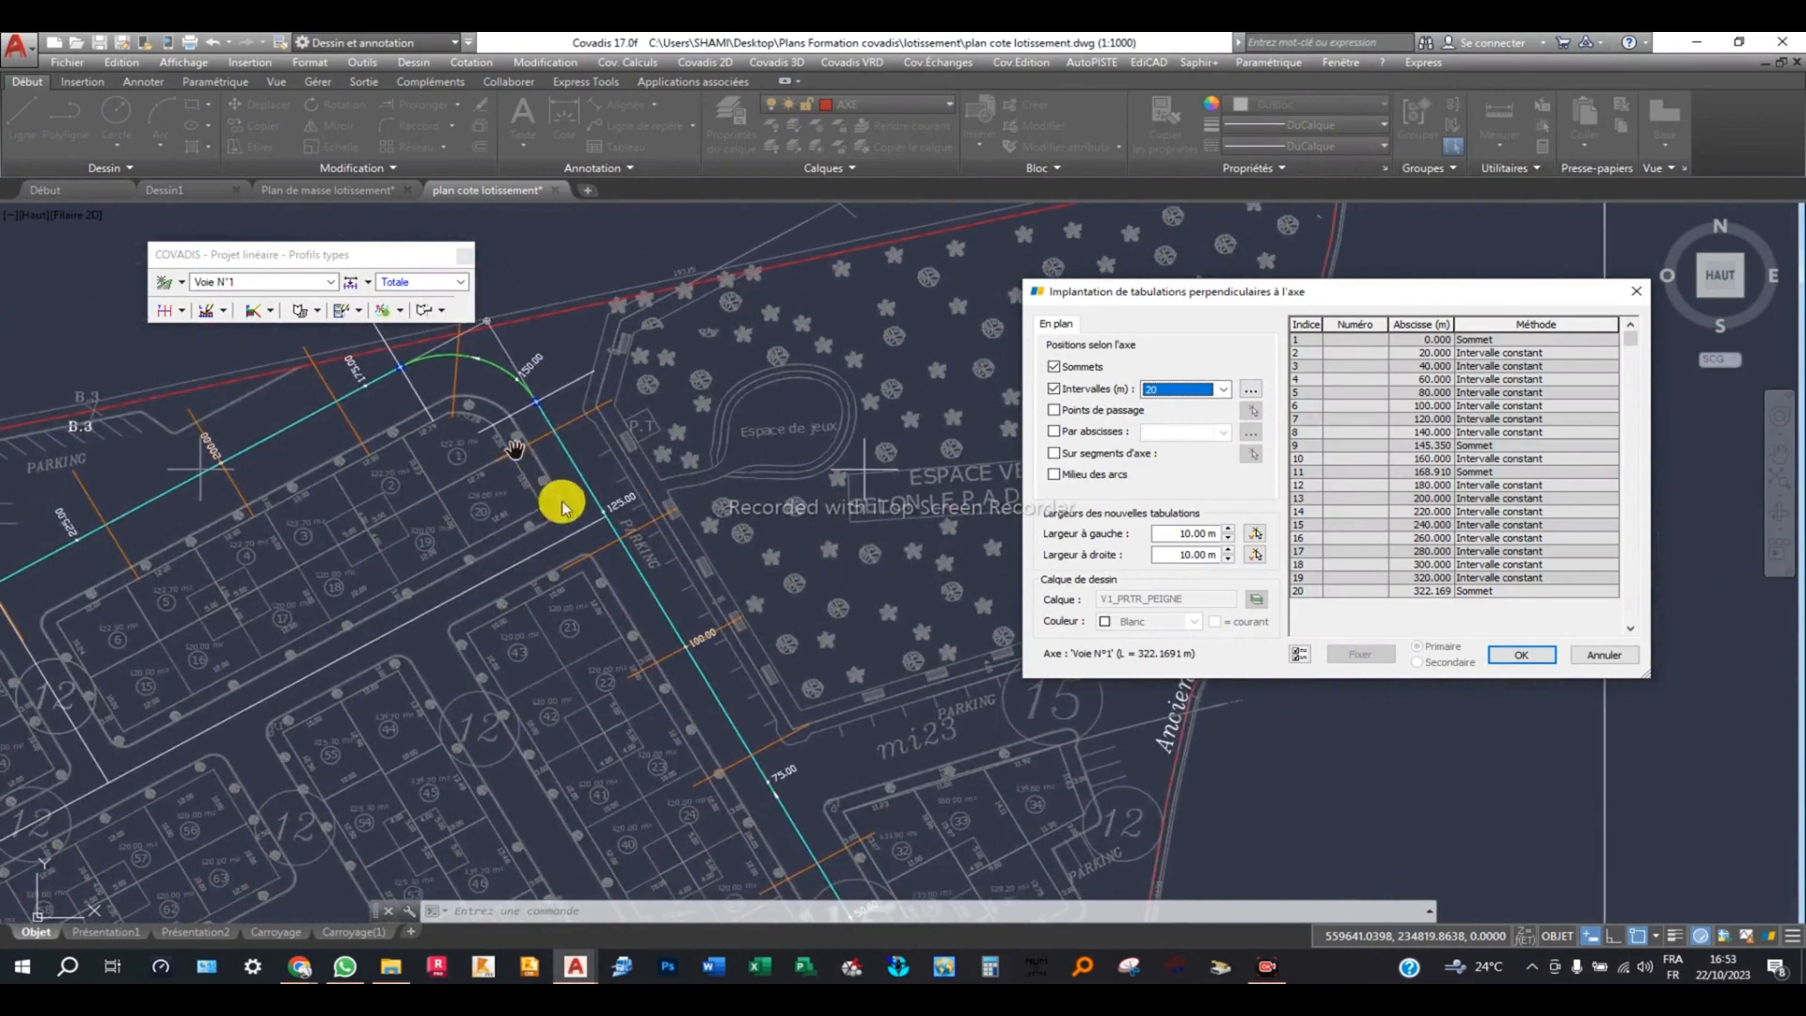
pyautogui.click(652, 458)
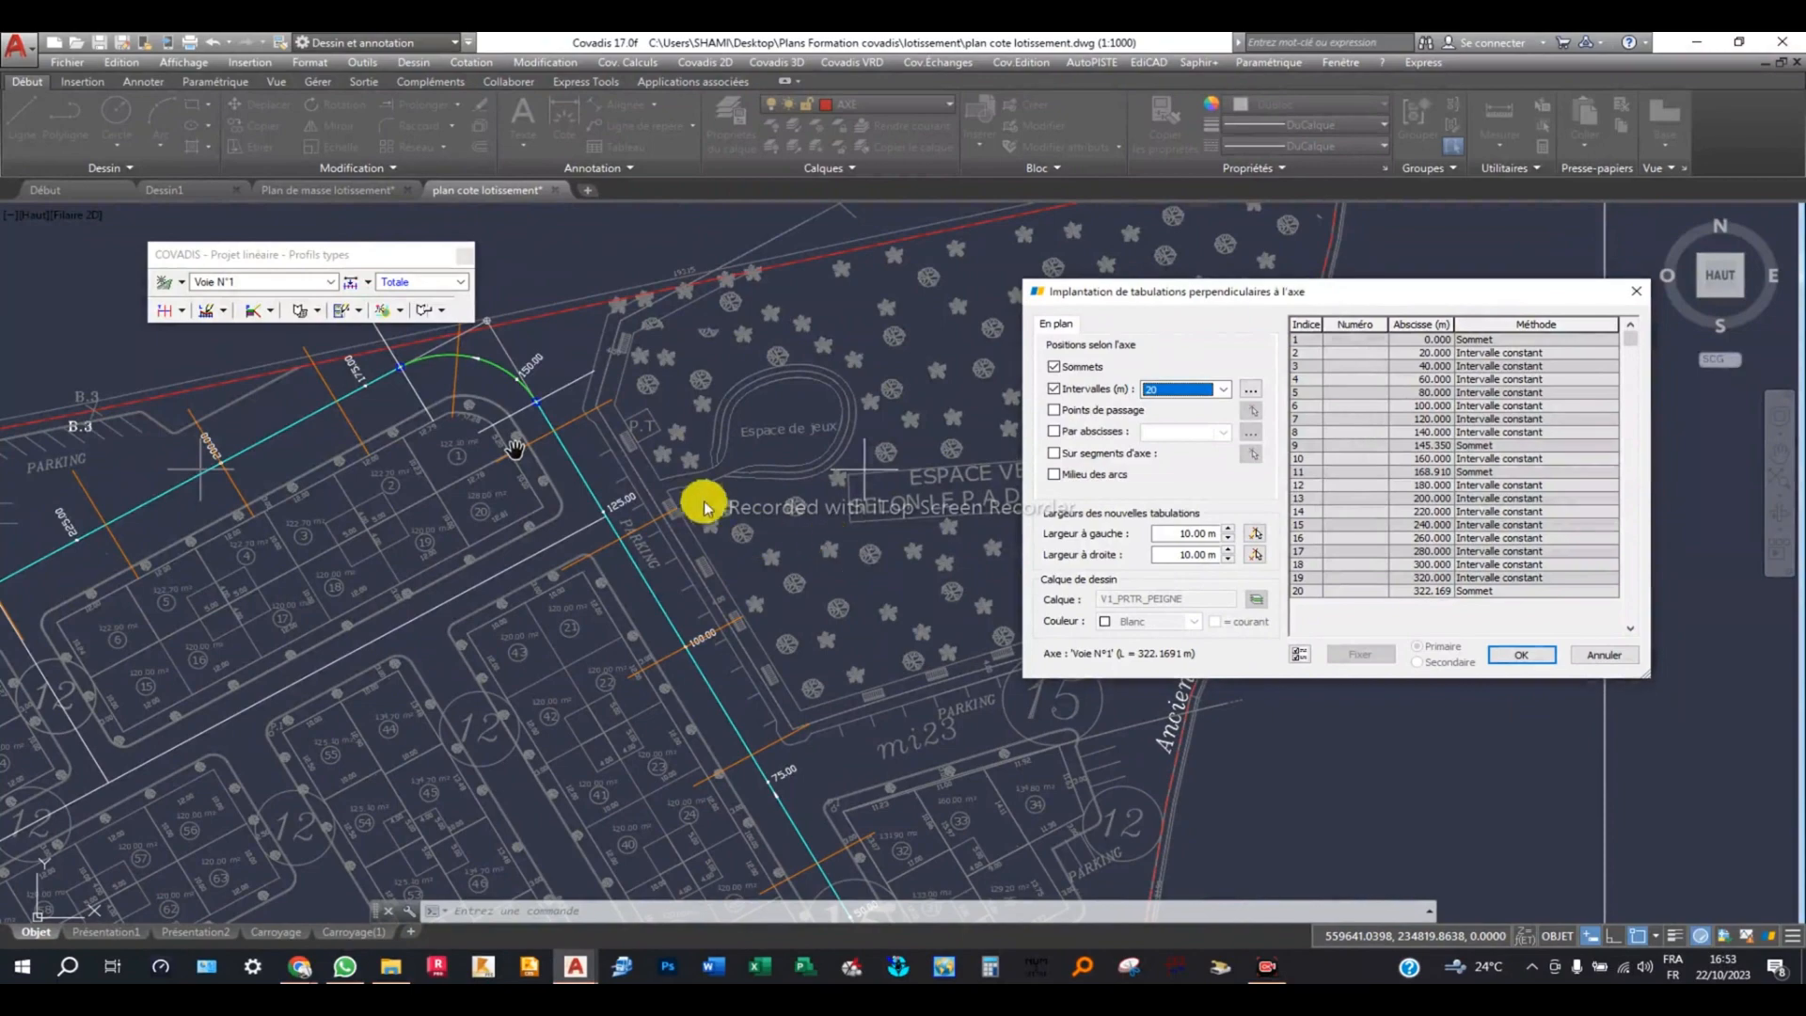
pyautogui.scroll(2, 629, 515)
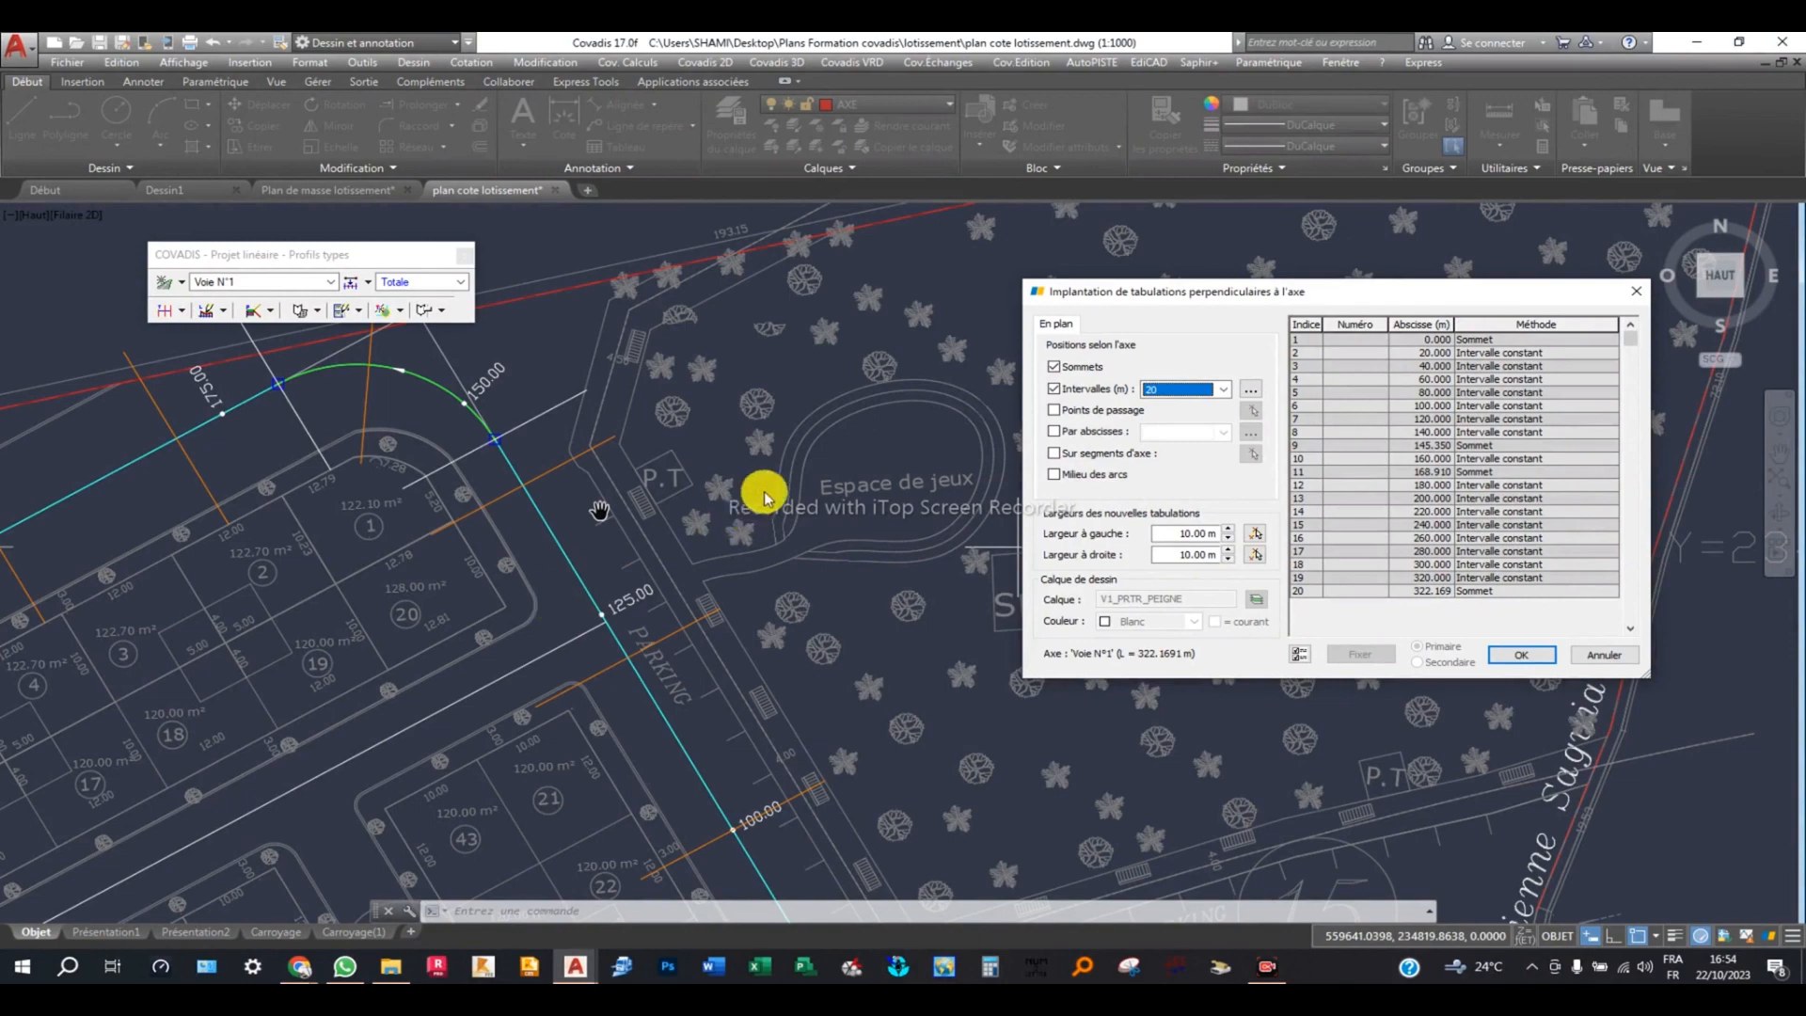
pyautogui.scroll(-2, 730, 512)
pyautogui.scroll(3, 692, 551)
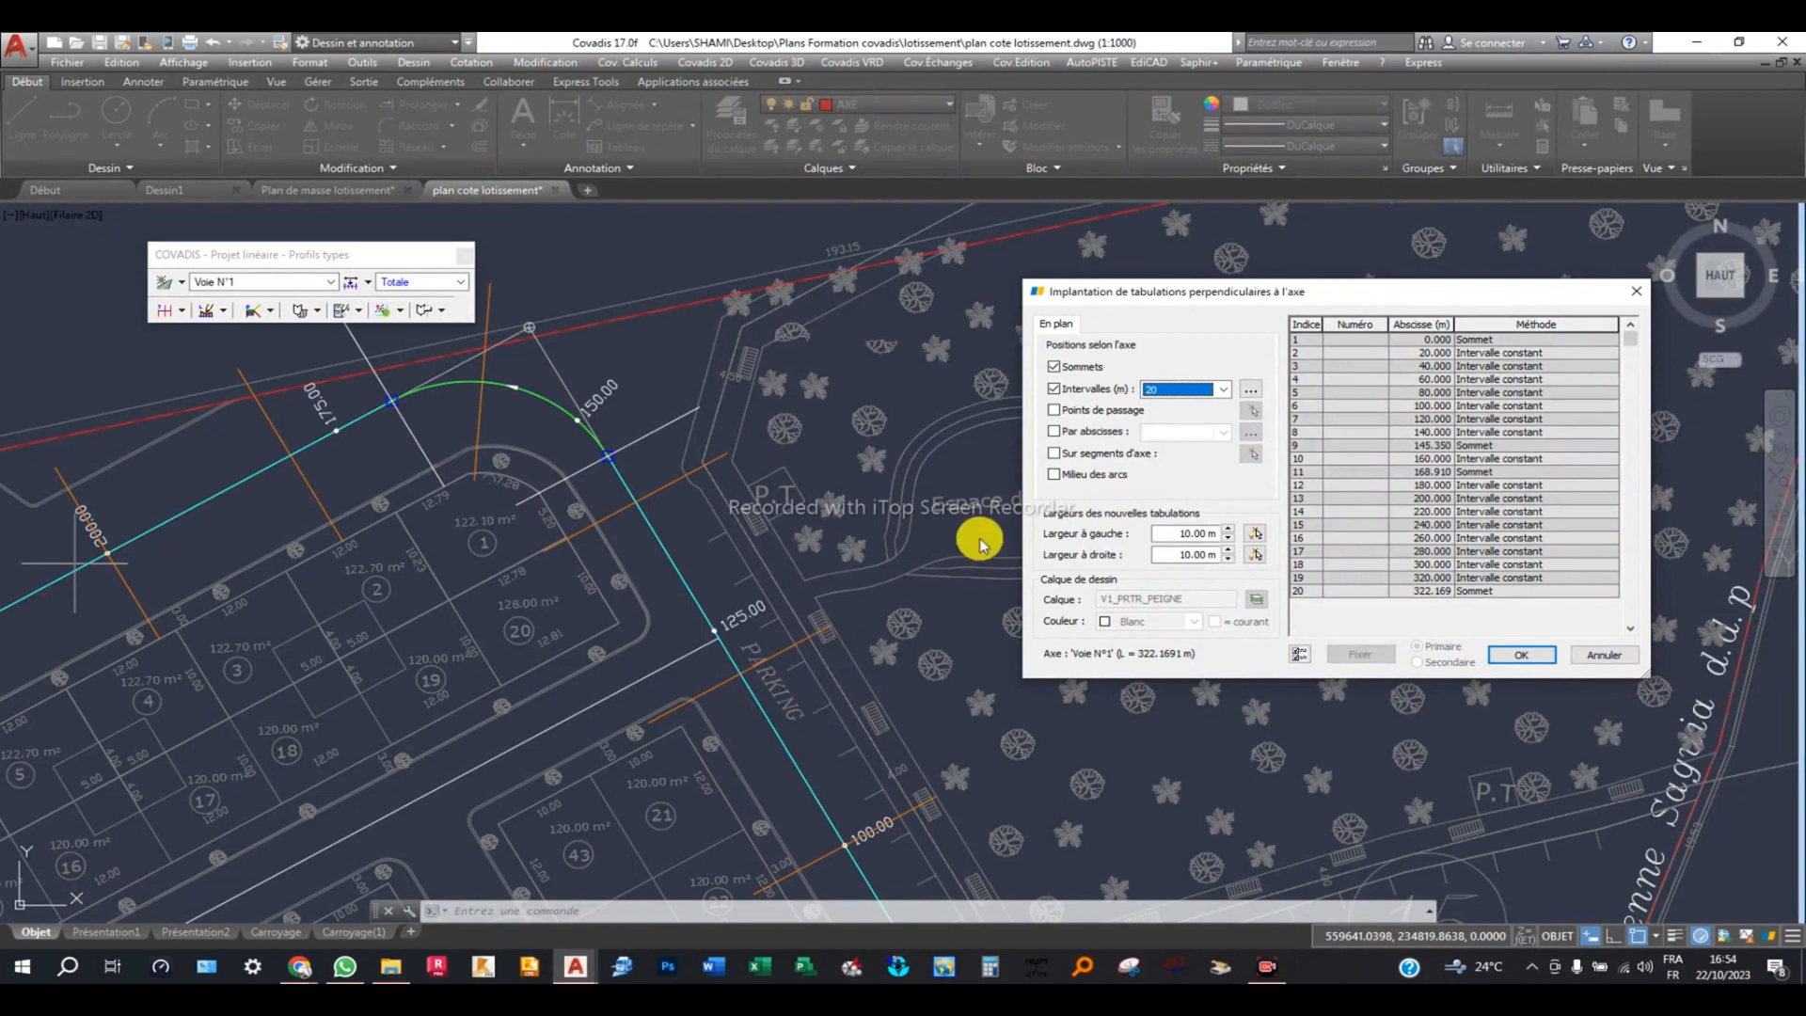
# Add a tabulation by passage point (Points de passage) where the side street's axis meets the road axis near station 125.00.
pyautogui.click(1077, 411)
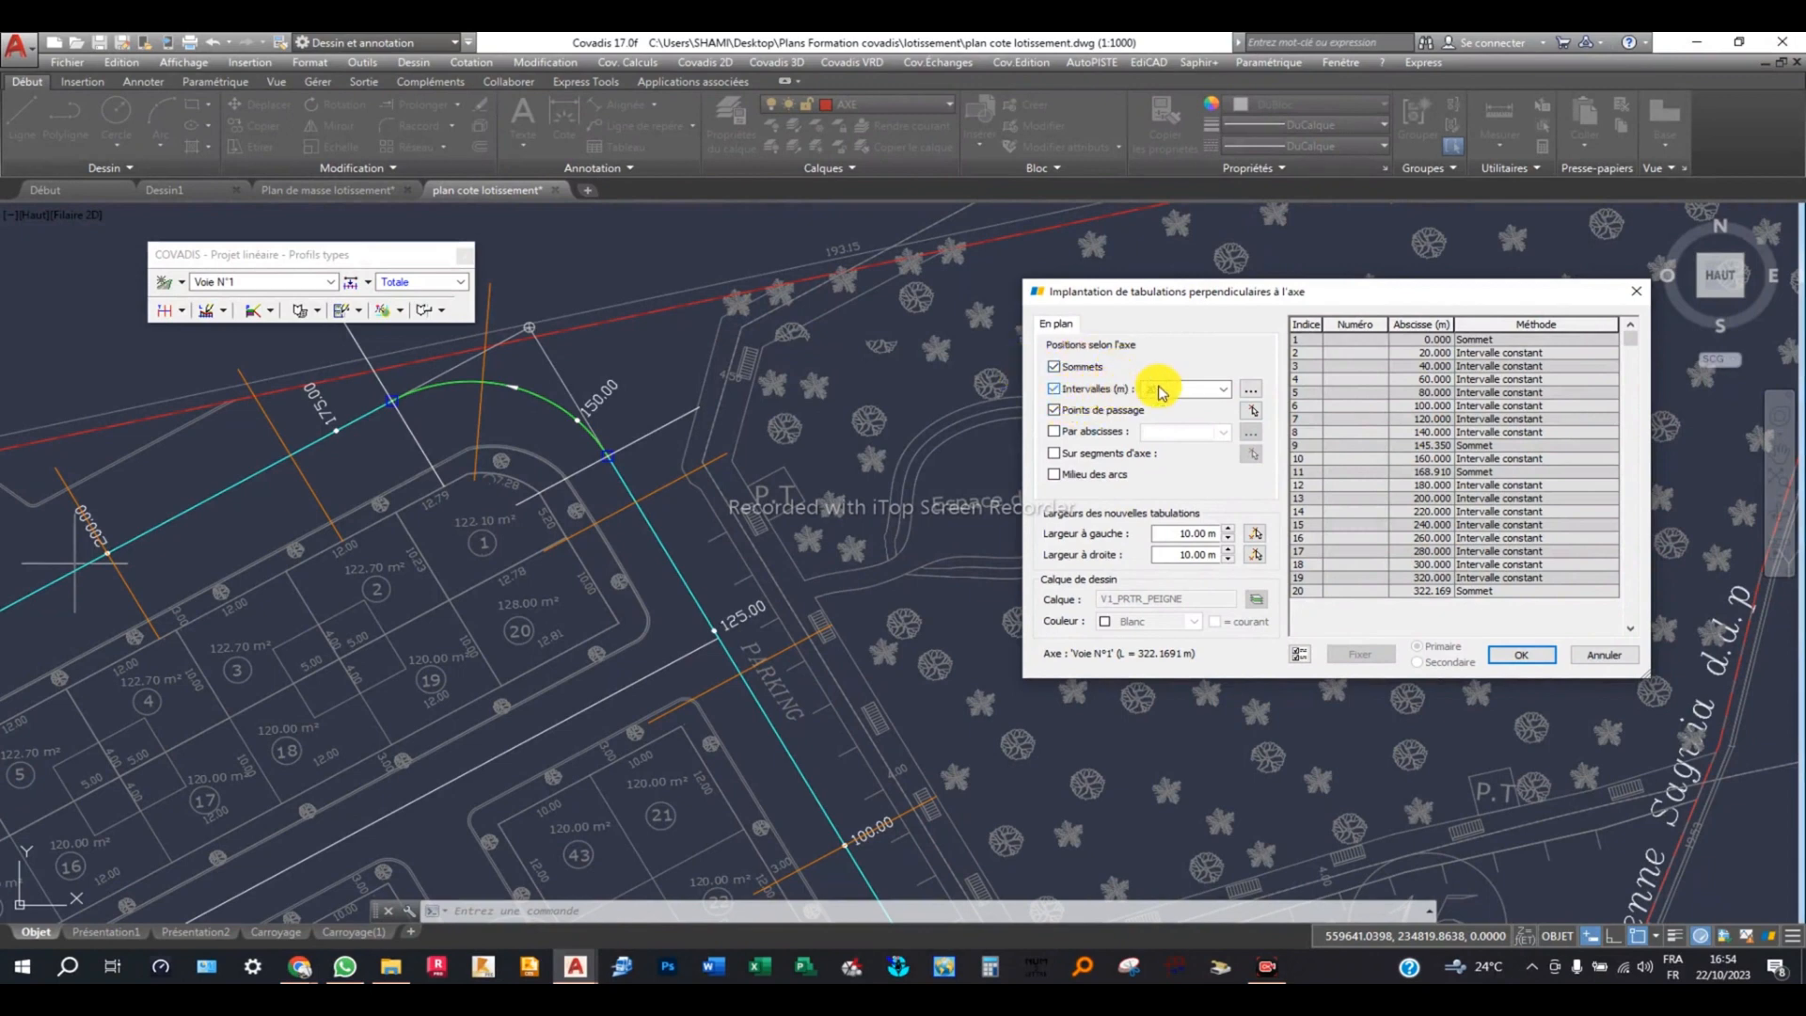
pyautogui.click(1252, 414)
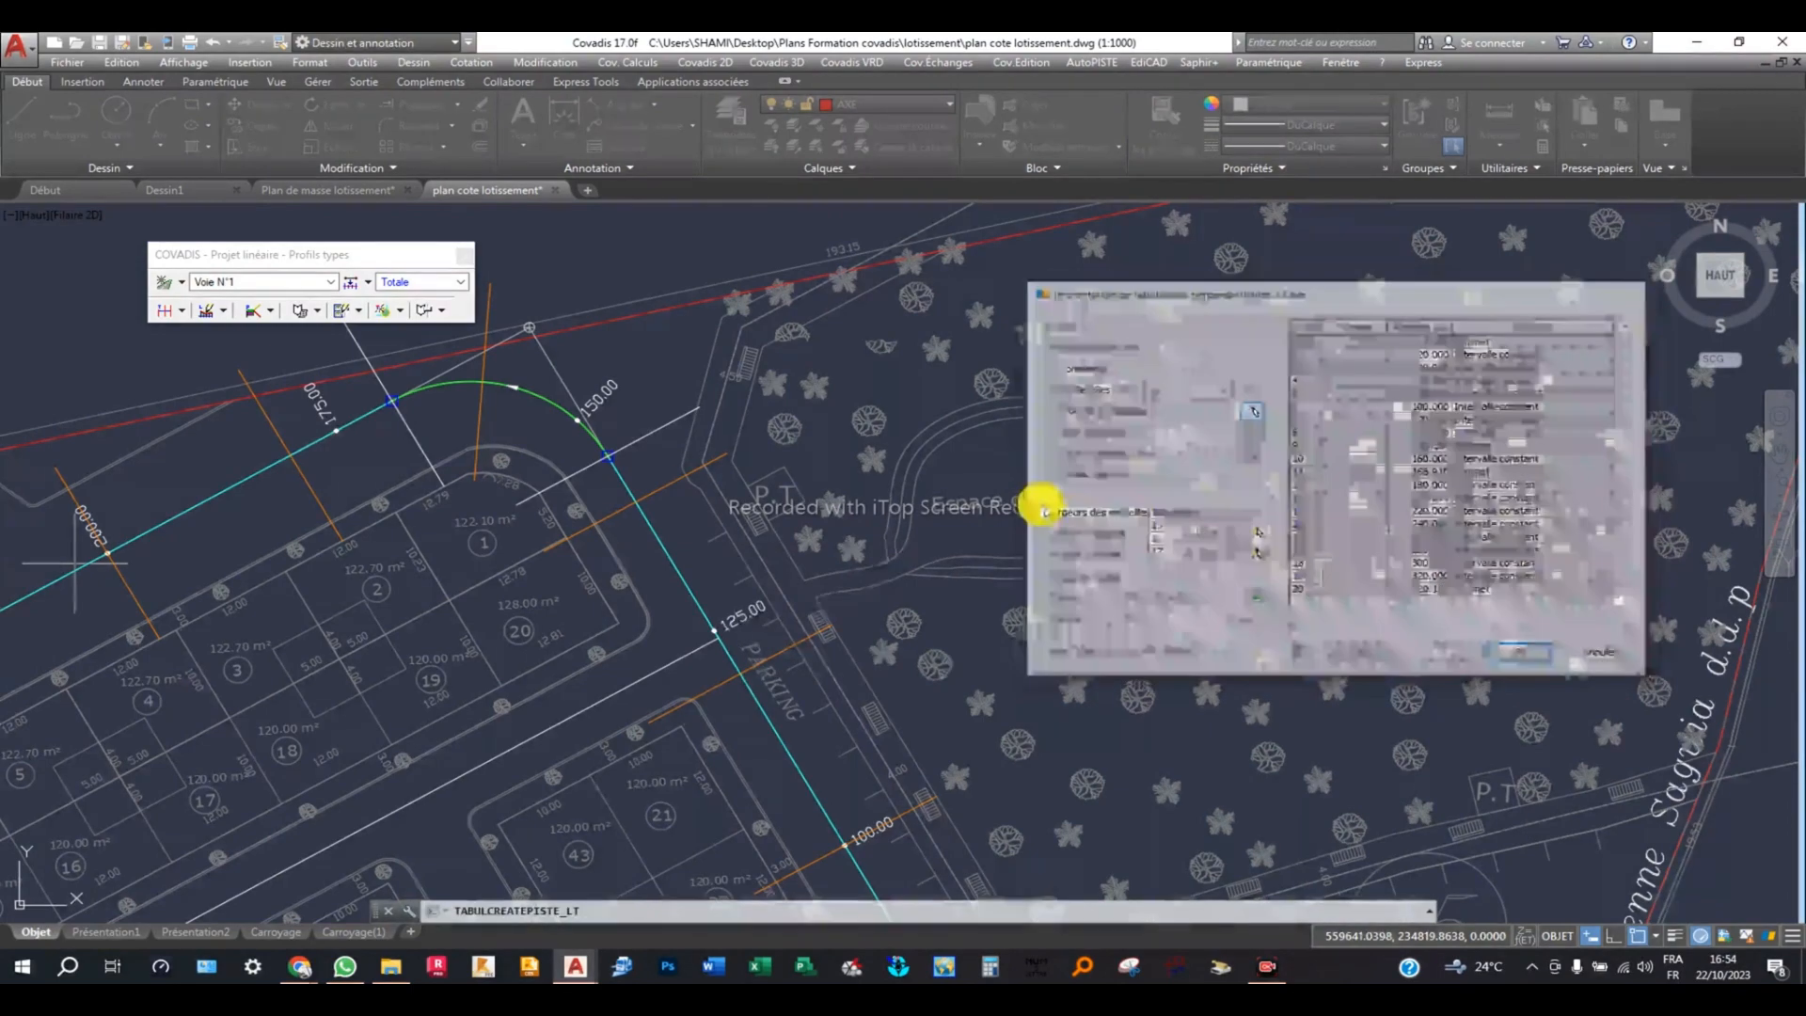
pyautogui.scroll(2, 716, 632)
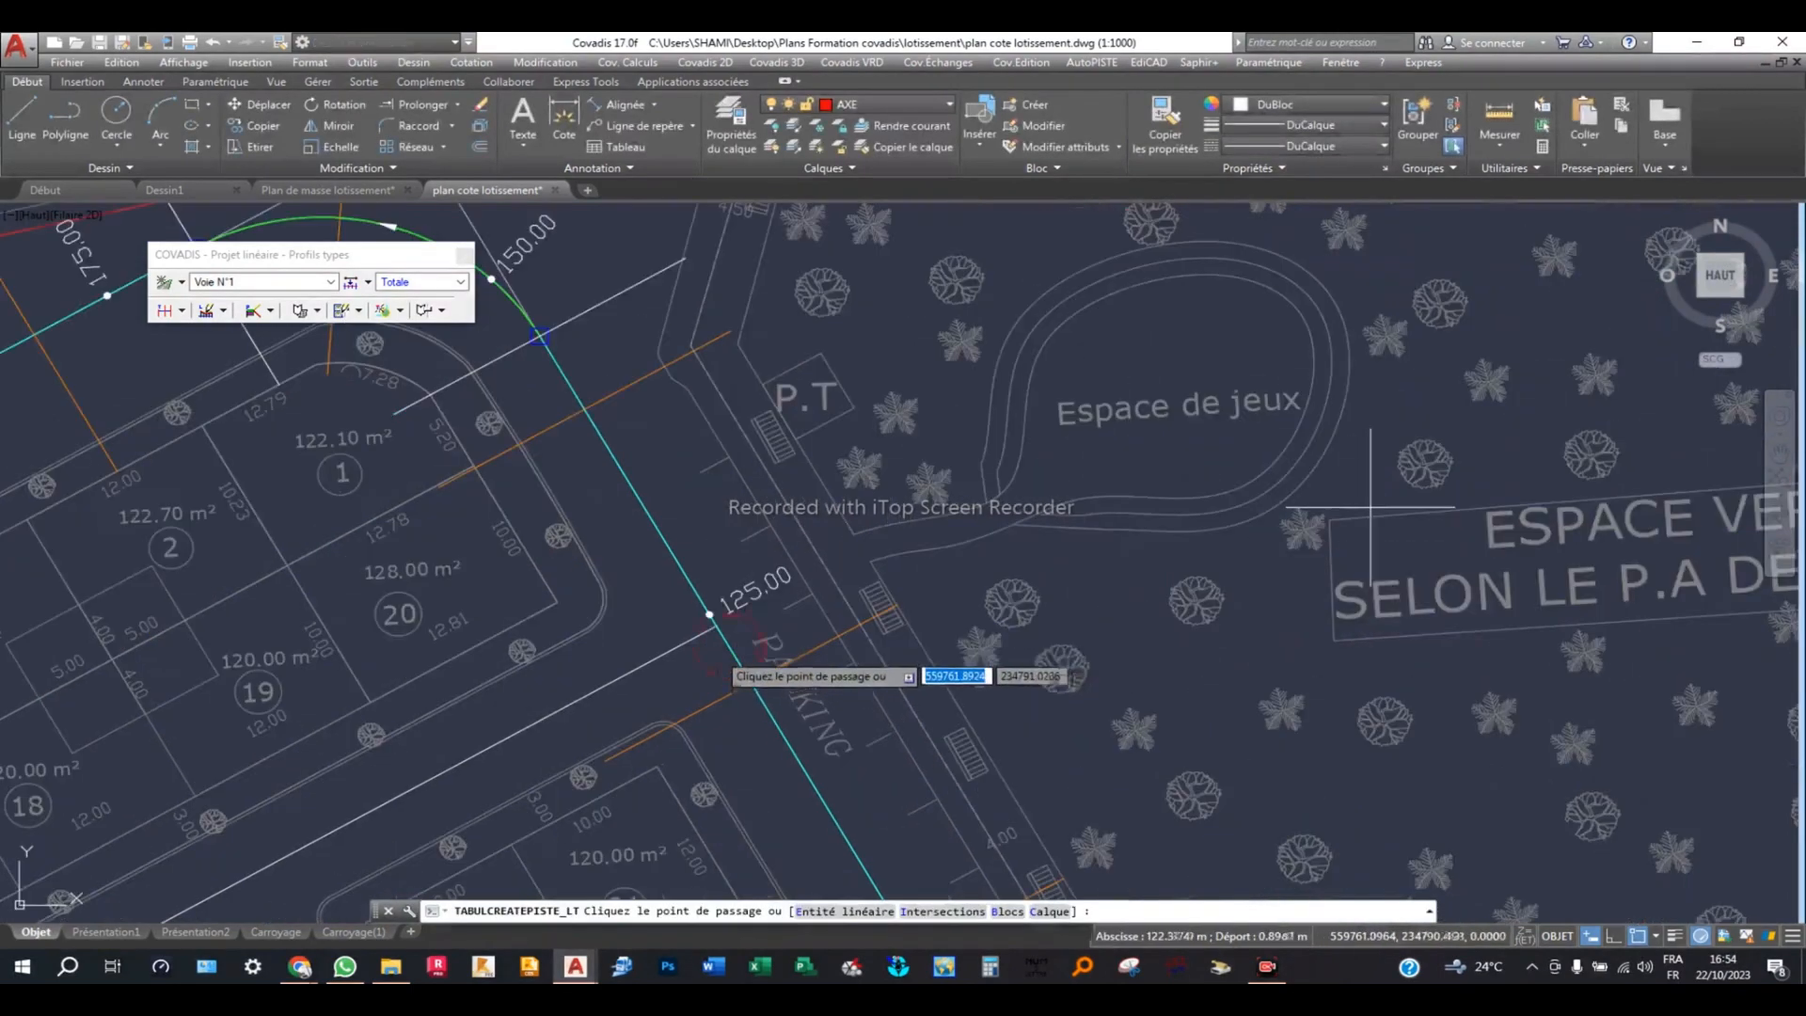
pyautogui.click(712, 615)
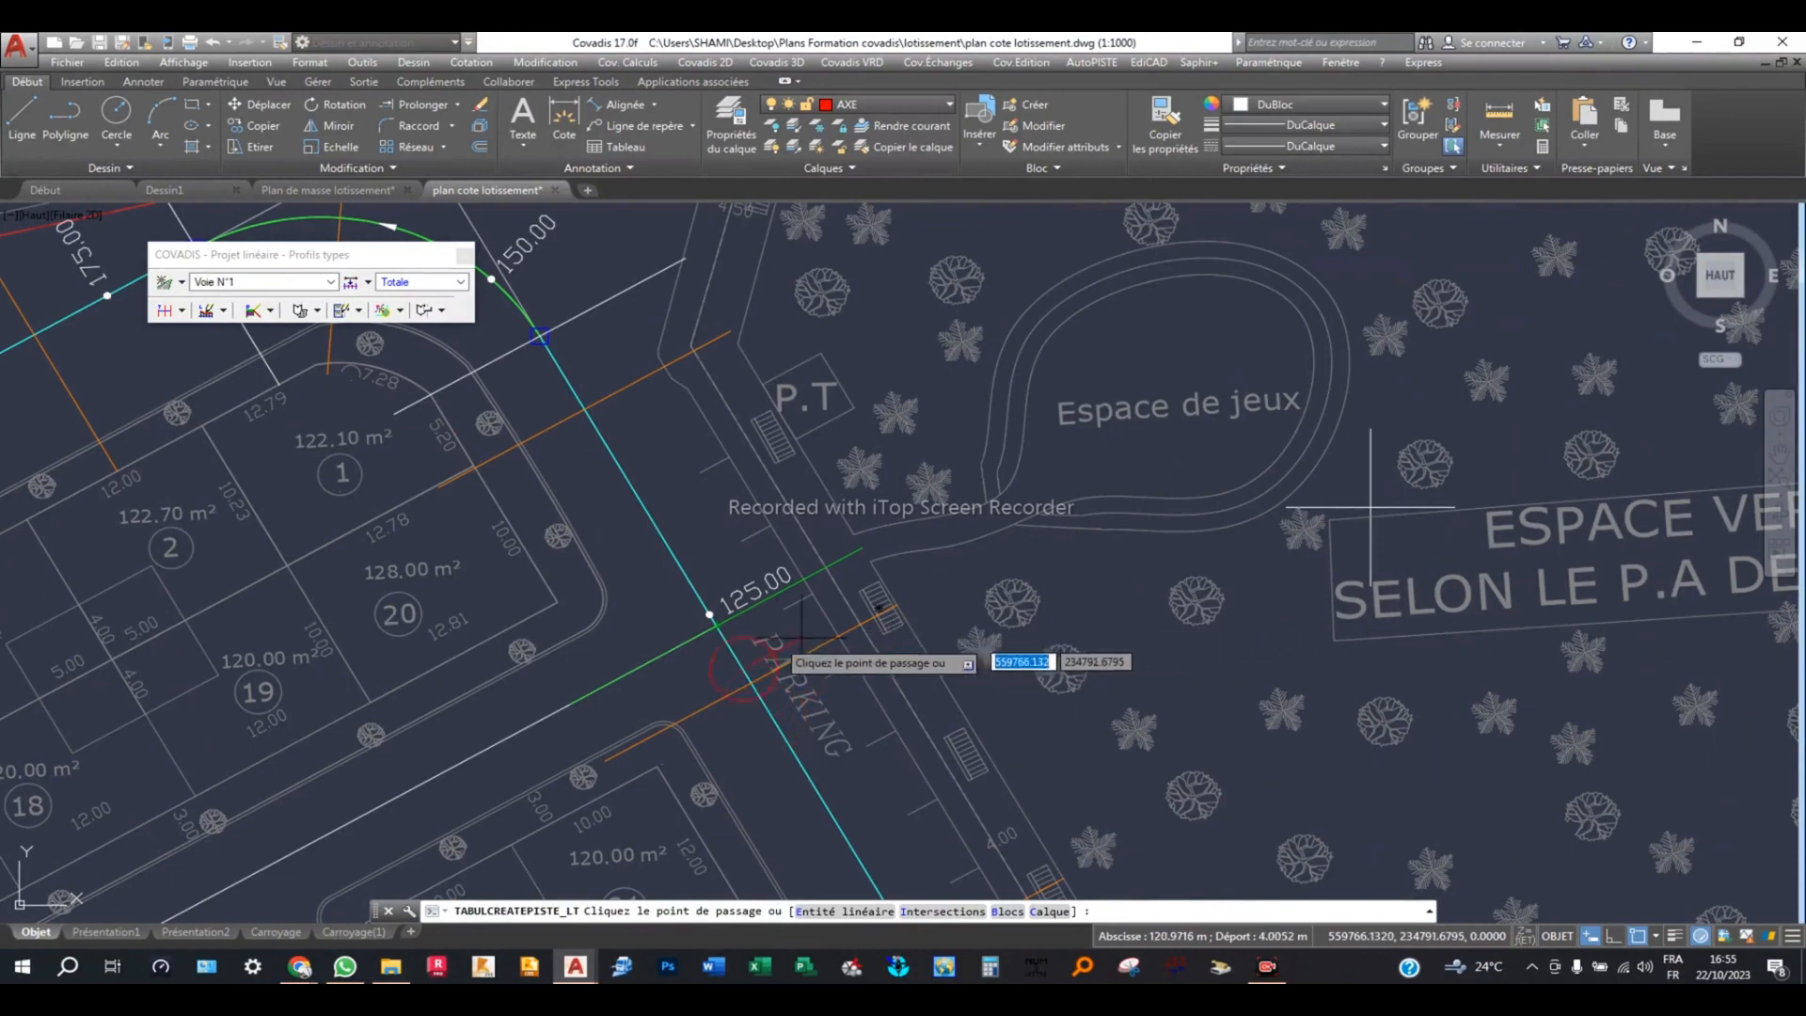
pyautogui.scroll(2, 745, 626)
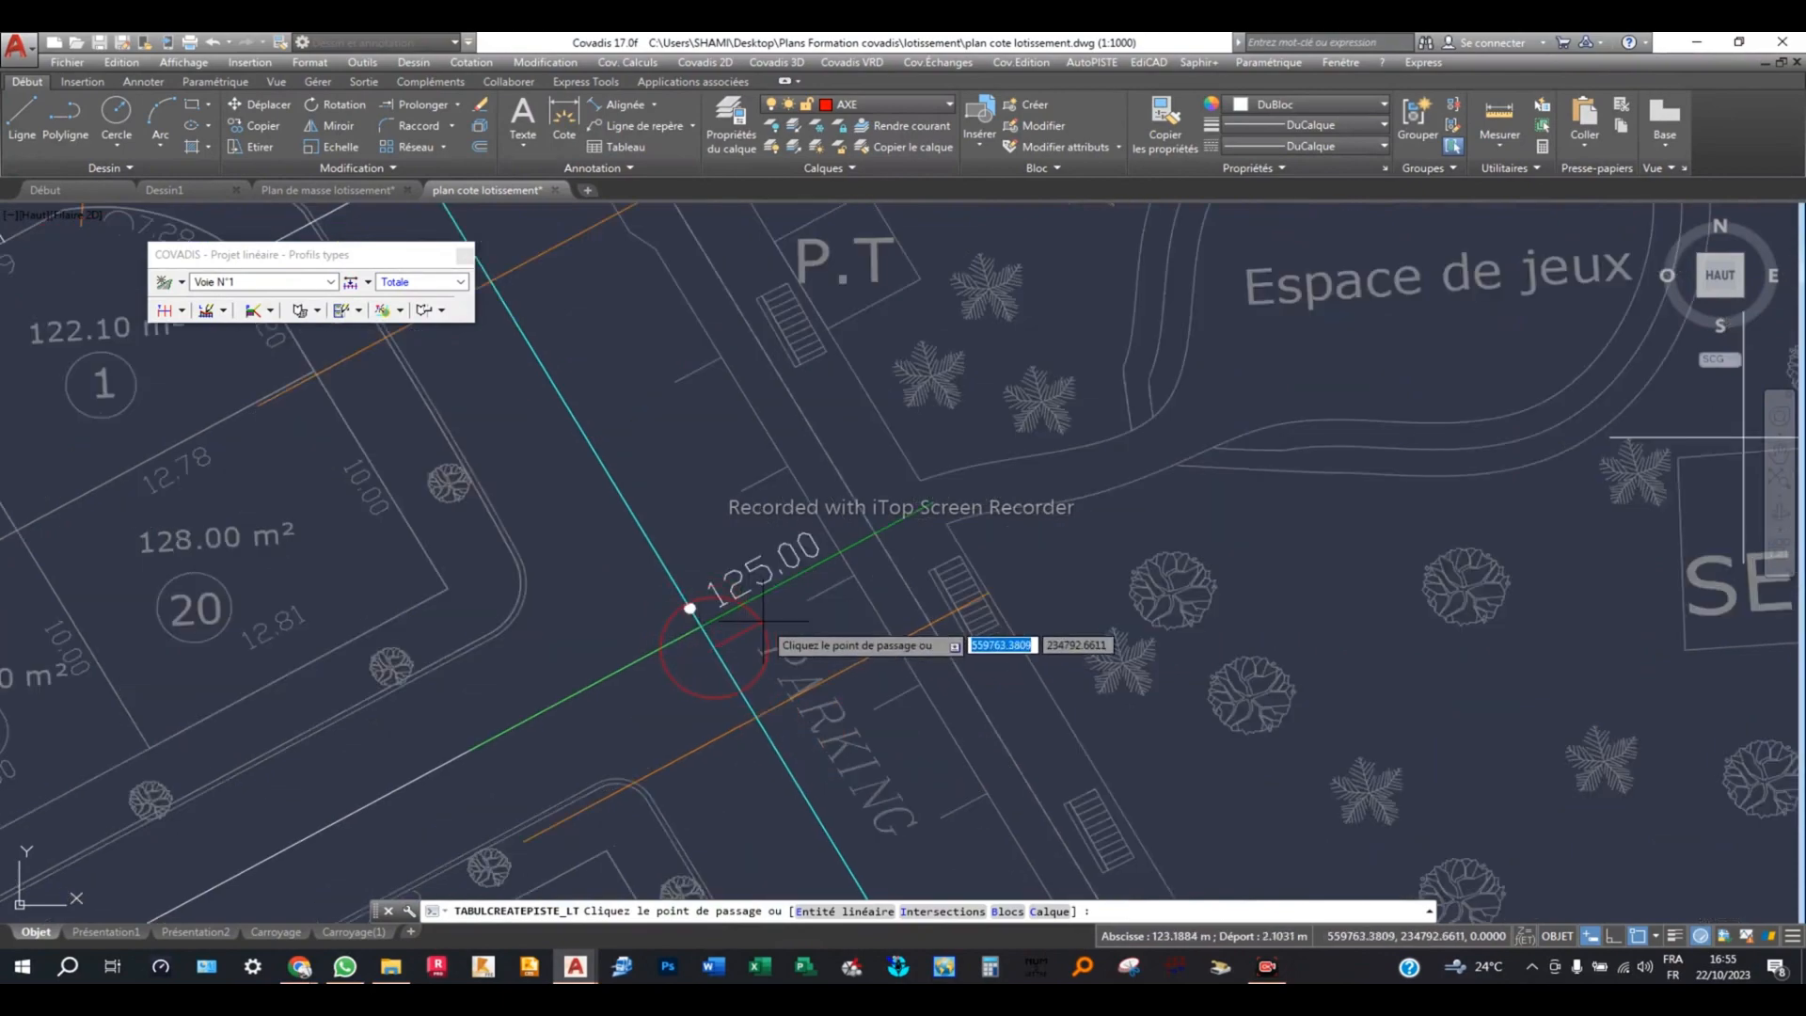
pyautogui.scroll(-2, 776, 627)
pyautogui.scroll(-4, 777, 628)
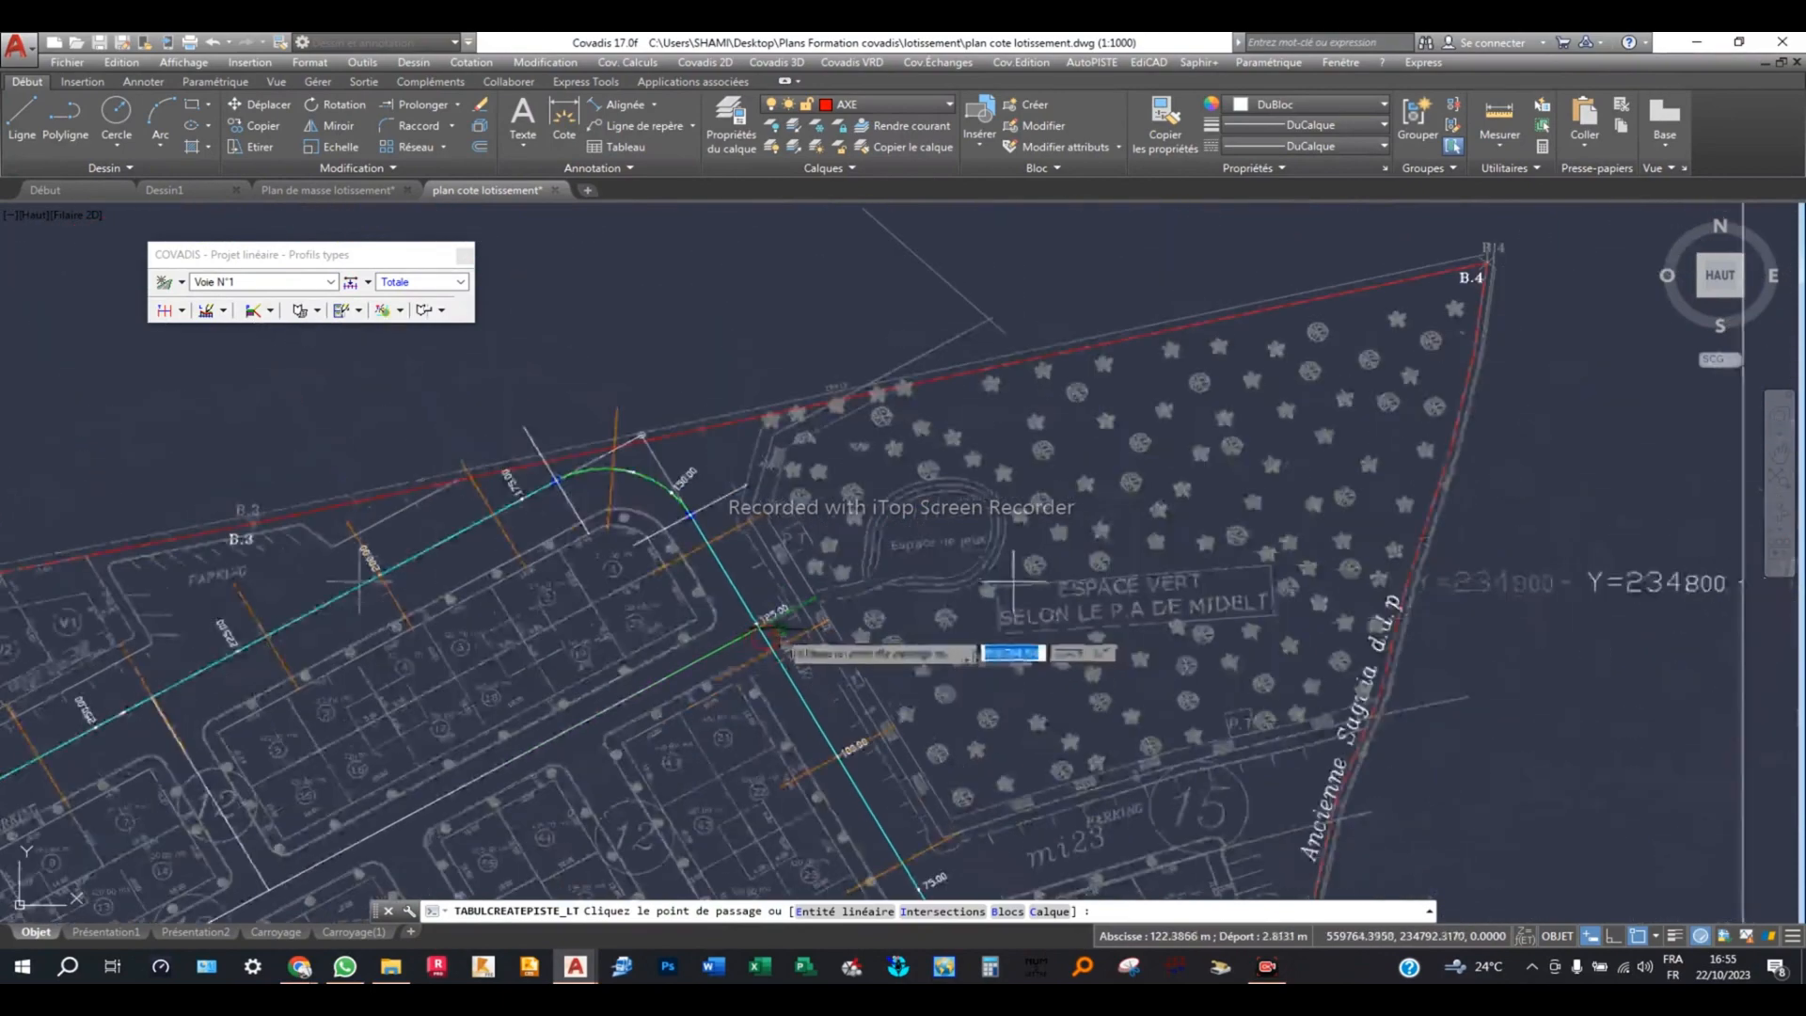
pyautogui.scroll(2, 785, 658)
pyautogui.scroll(3, 757, 625)
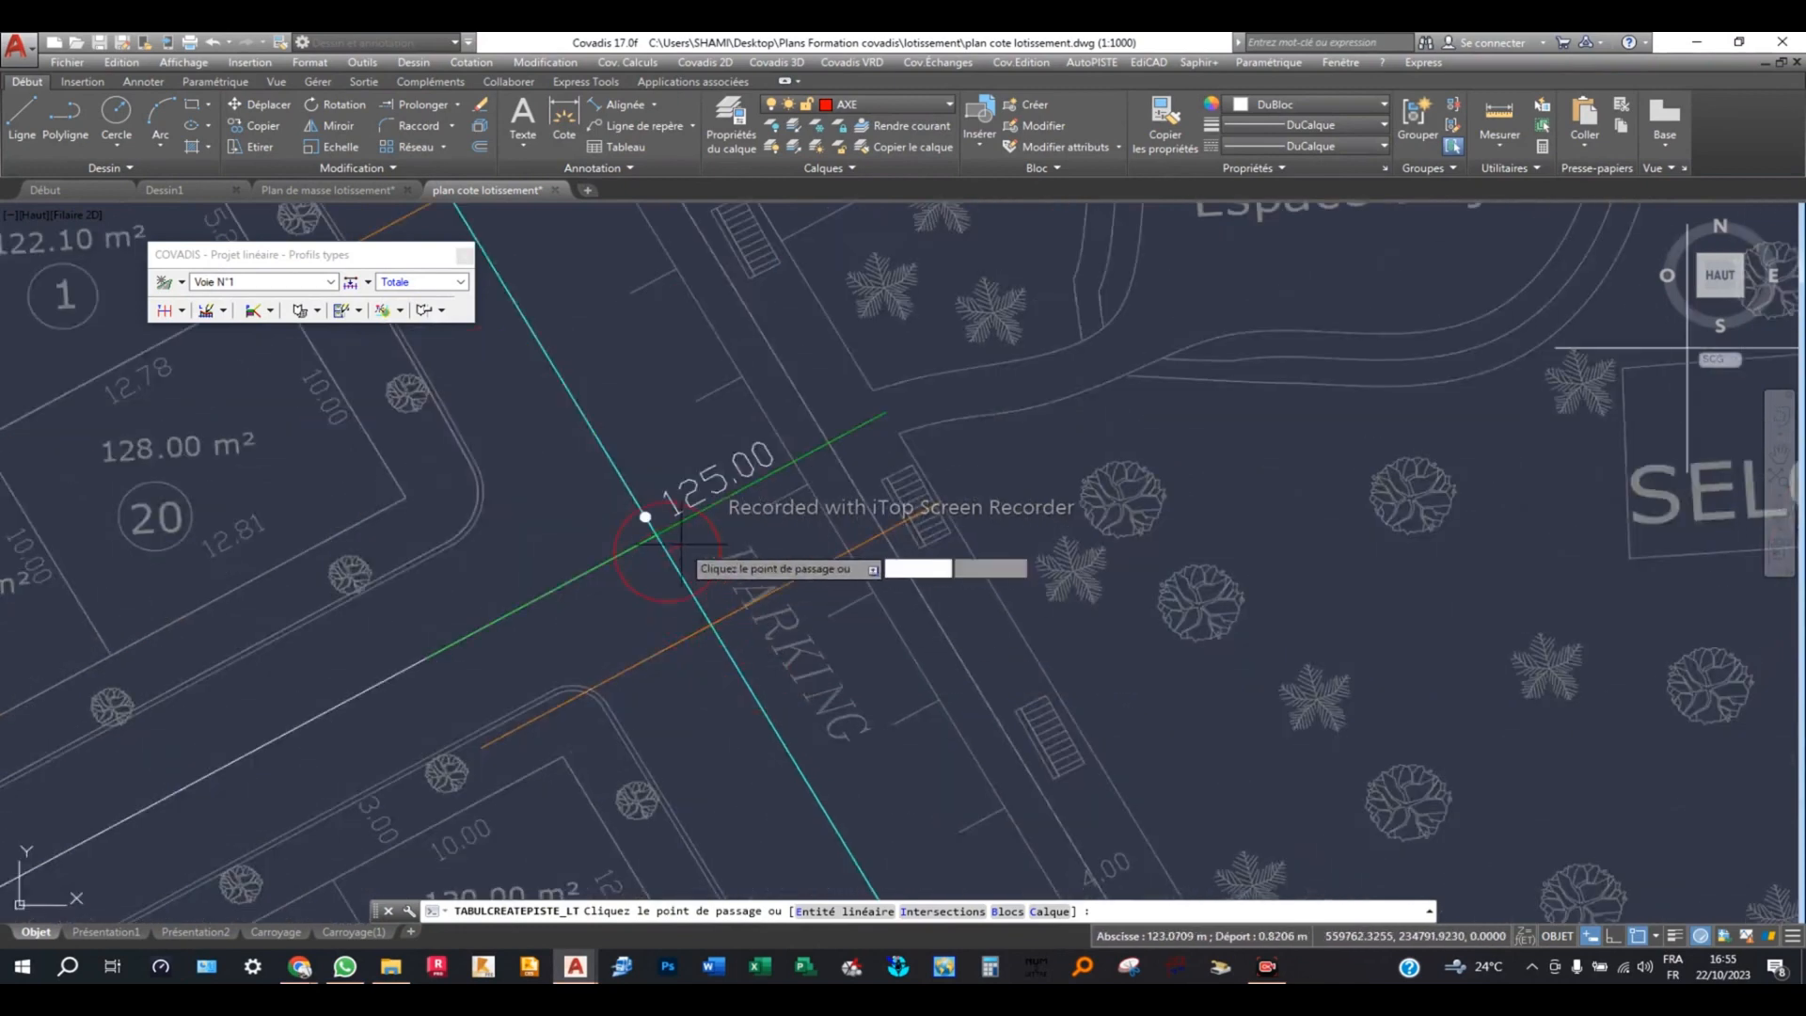
pyautogui.press('space')
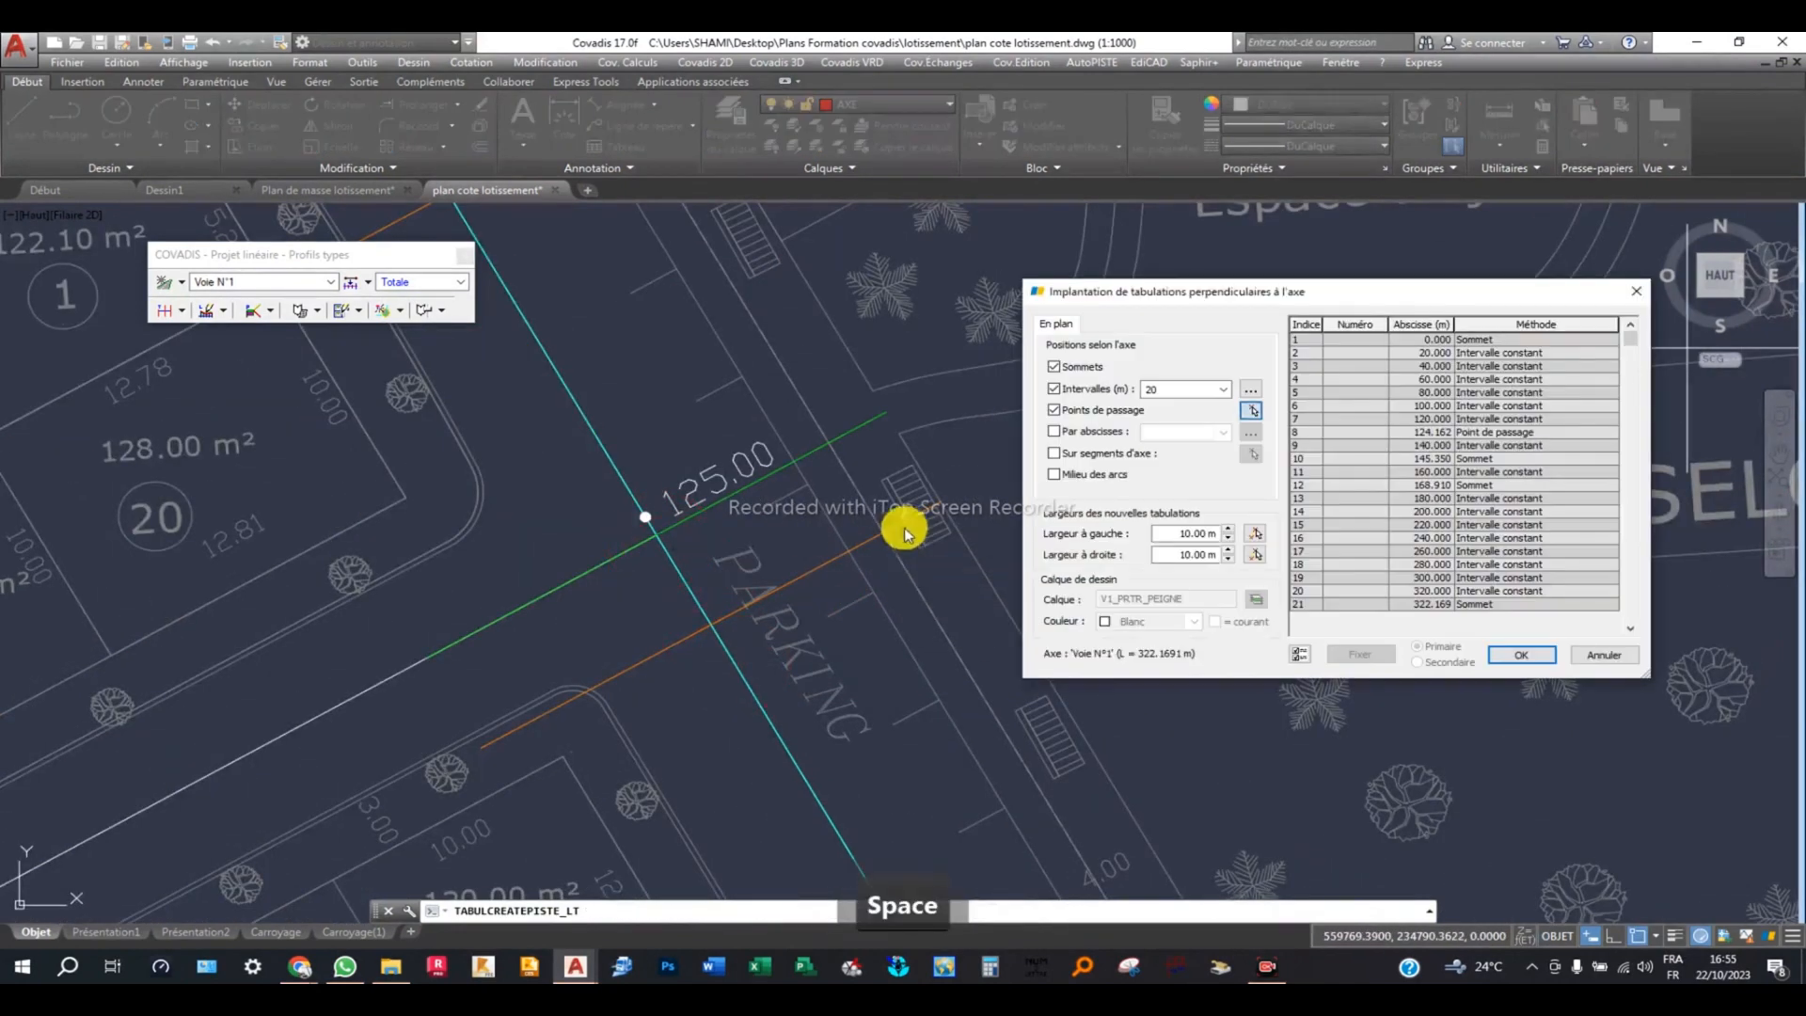
pyautogui.click(1113, 435)
pyautogui.click(1218, 432)
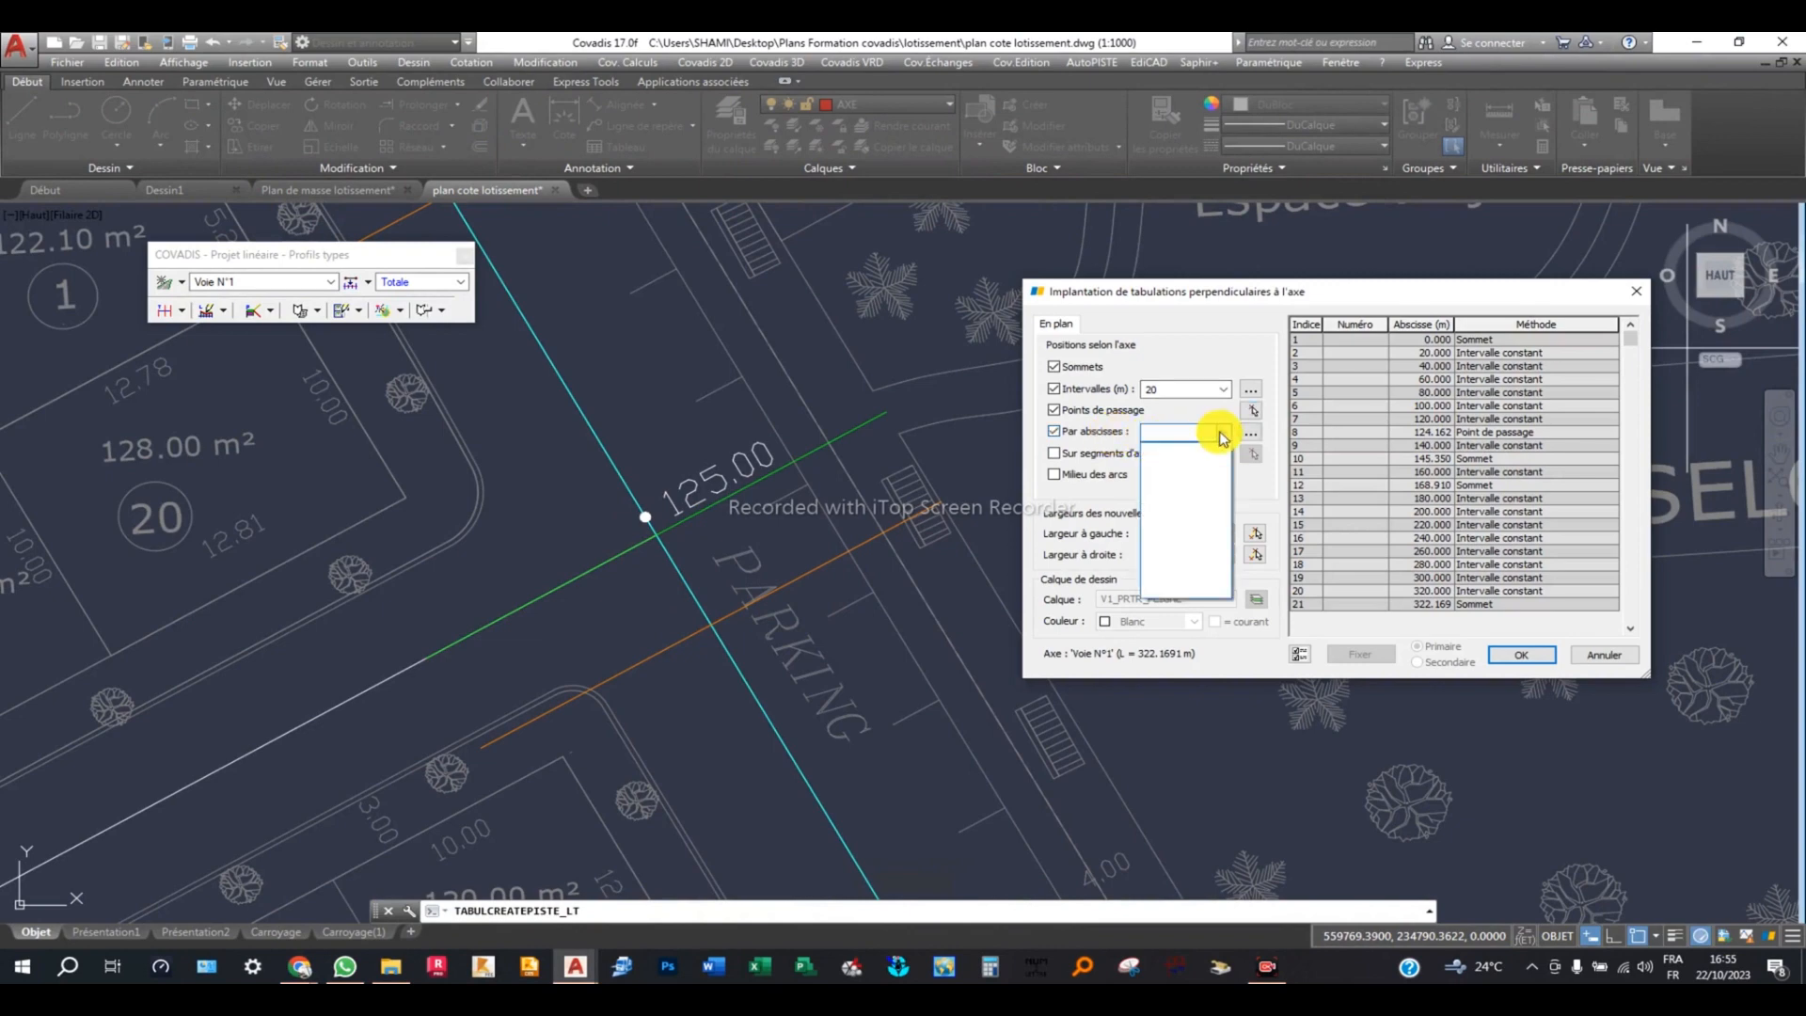
pyautogui.click(1108, 434)
pyautogui.click(1107, 434)
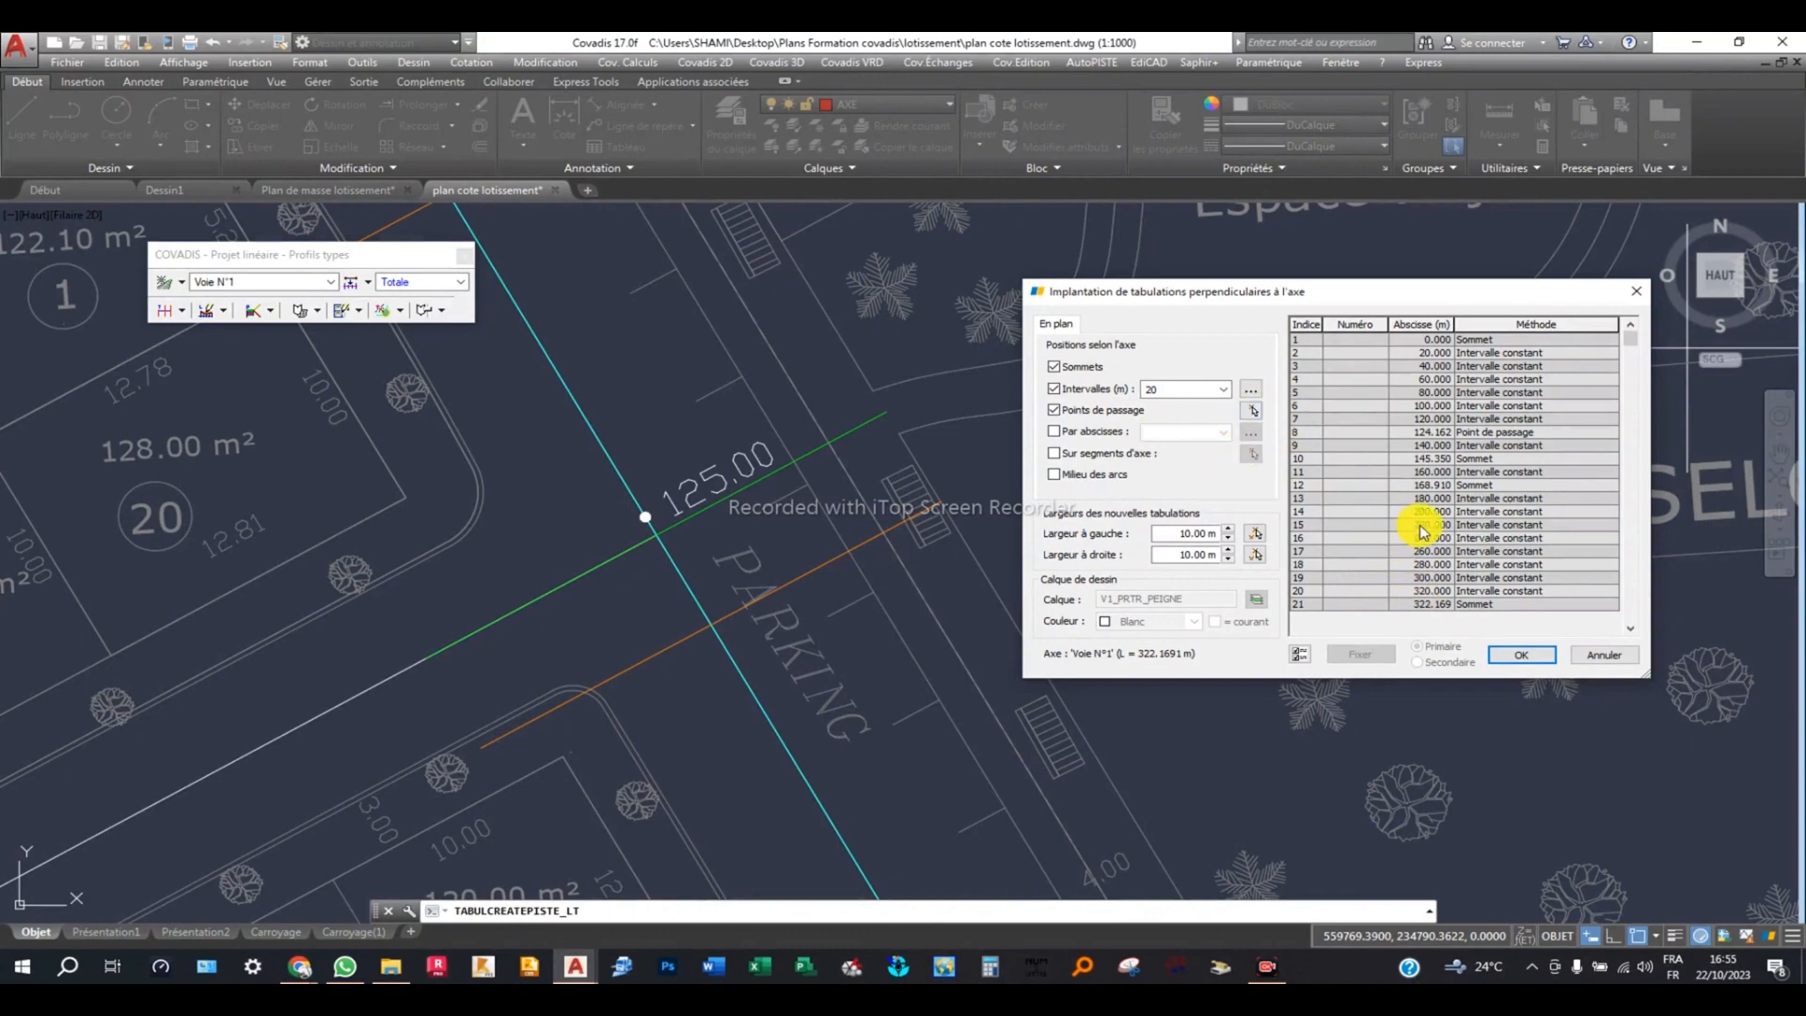
pyautogui.click(1307, 510)
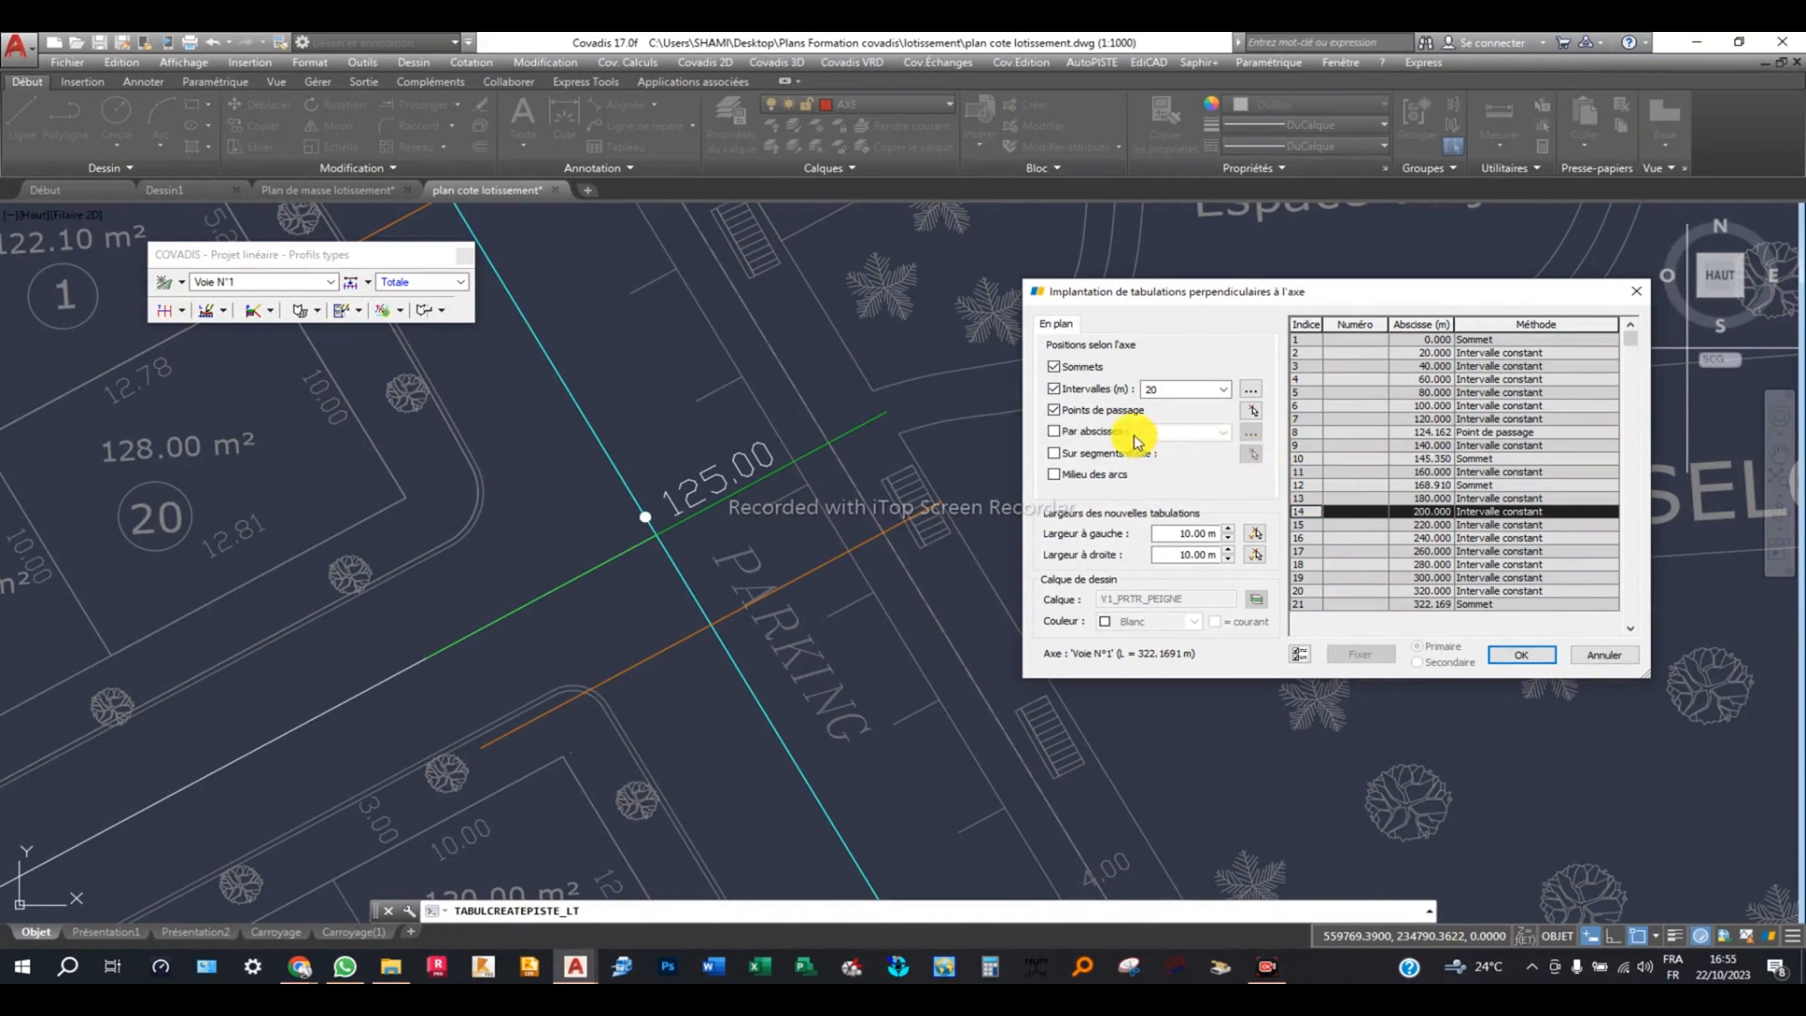
pyautogui.click(1115, 430)
pyautogui.click(1224, 432)
pyautogui.click(1249, 433)
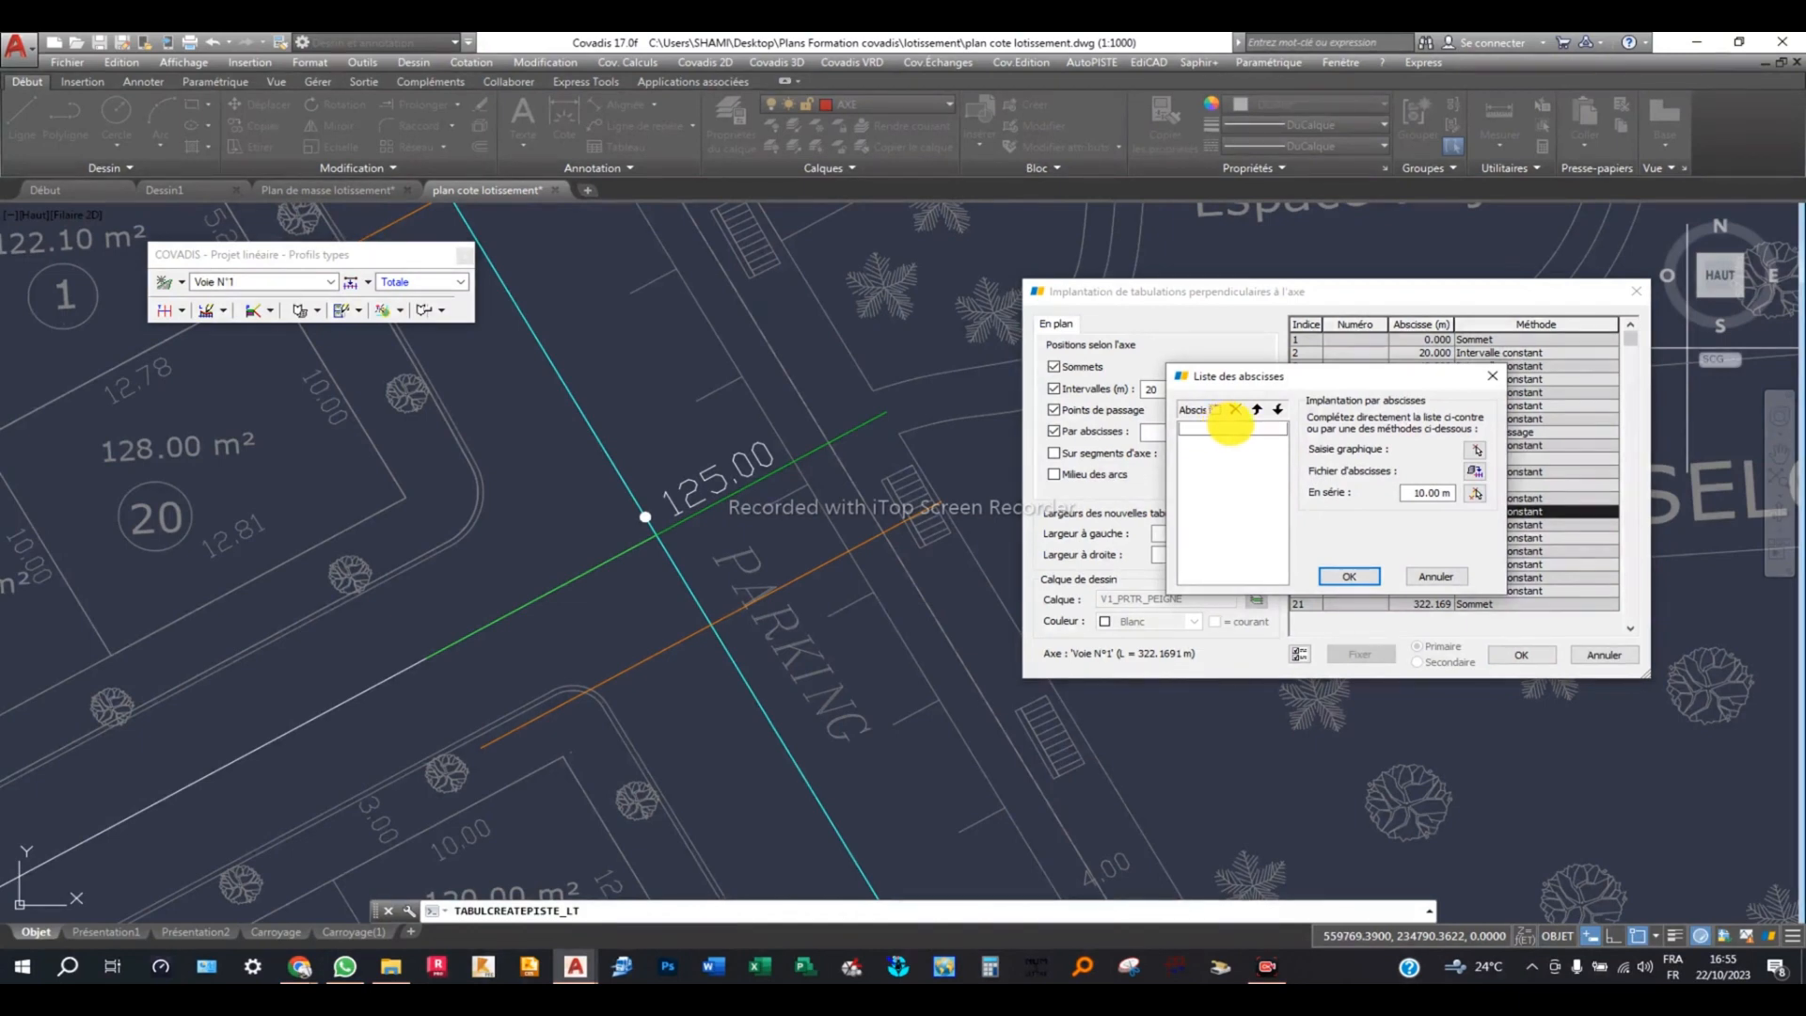
pyautogui.click(1499, 377)
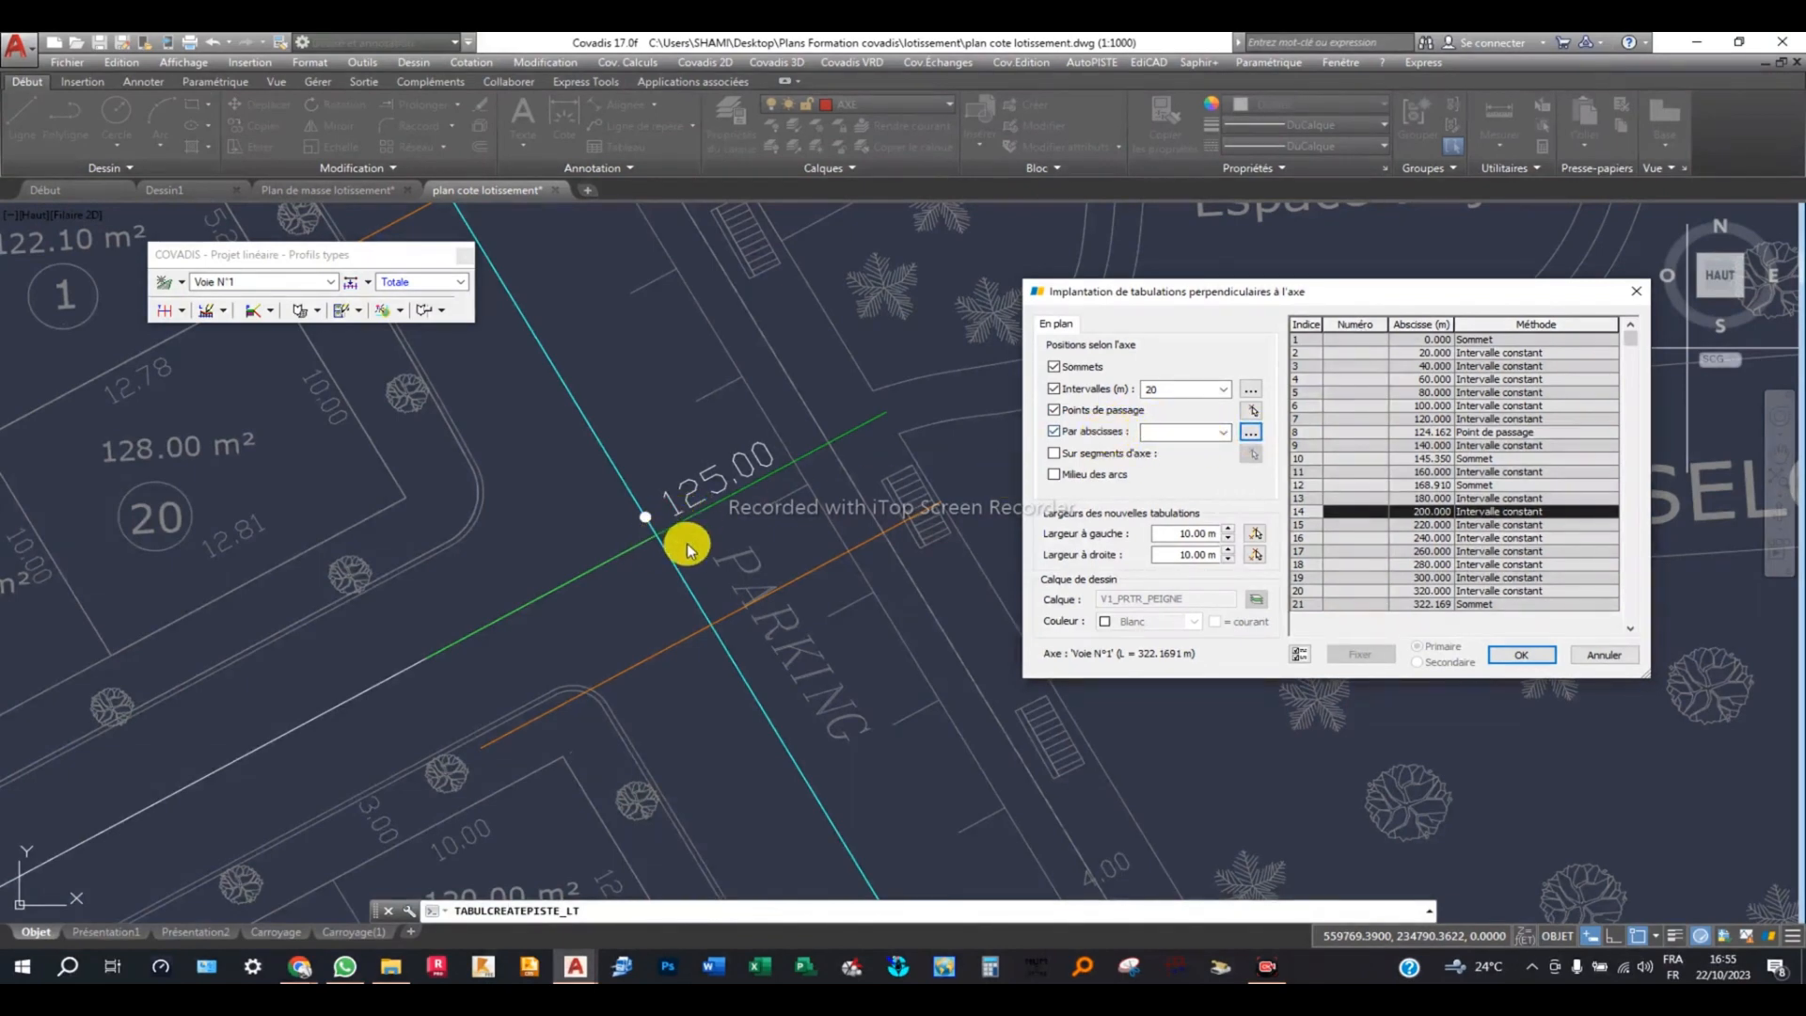
pyautogui.click(1053, 431)
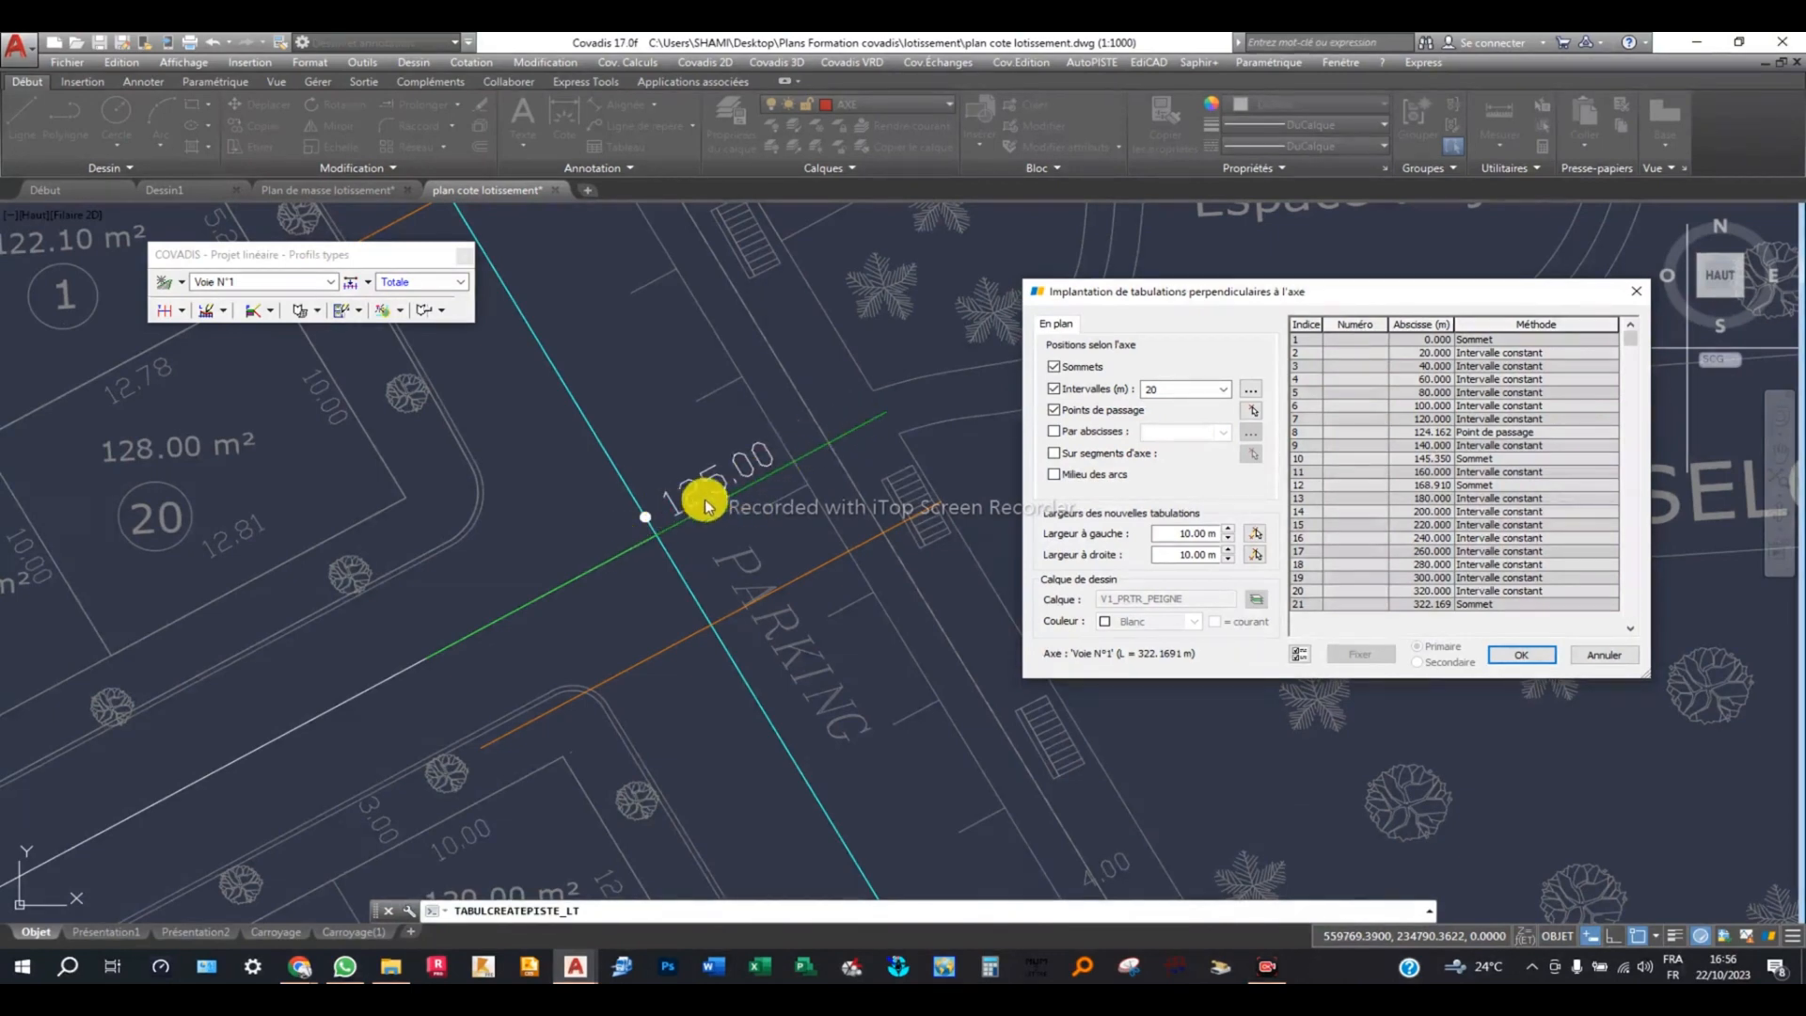
# Enable tabulations by abscissa (Par abscisses) and add 110 to the list of abscissas.
pyautogui.scroll(-1, 750, 491)
pyautogui.scroll(2, 877, 673)
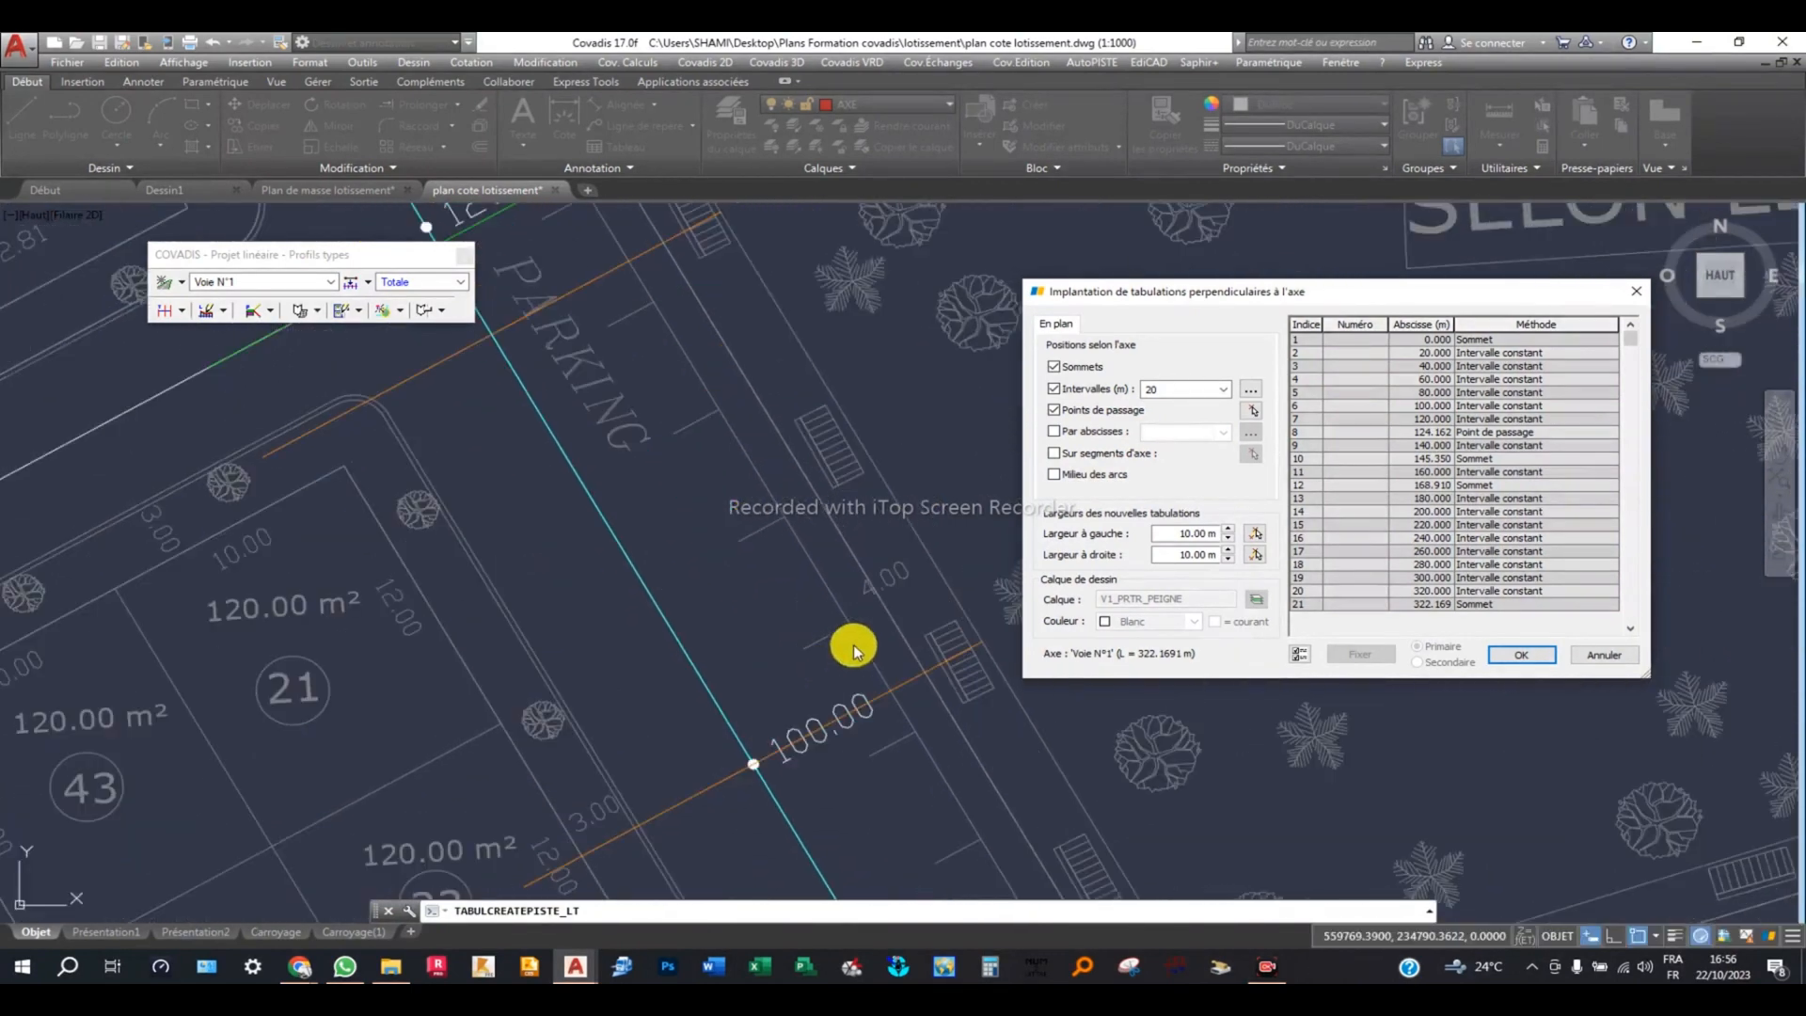
pyautogui.scroll(-2, 884, 701)
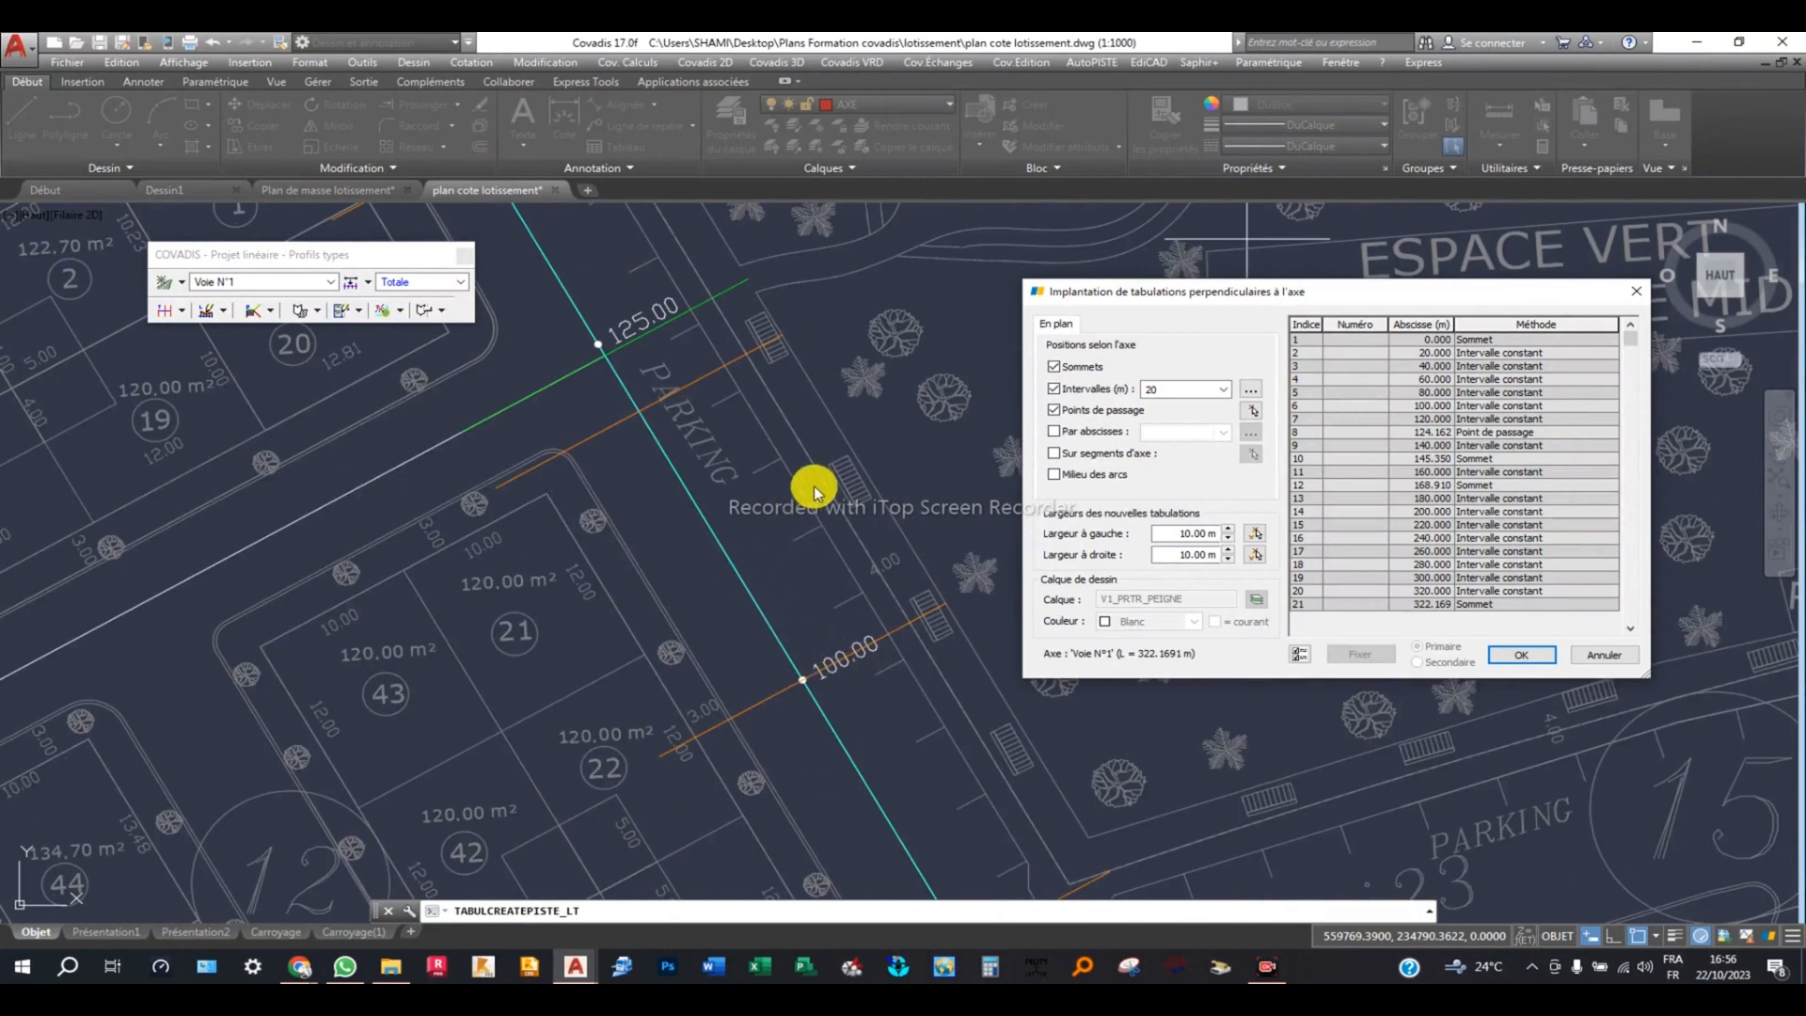
pyautogui.click(1089, 431)
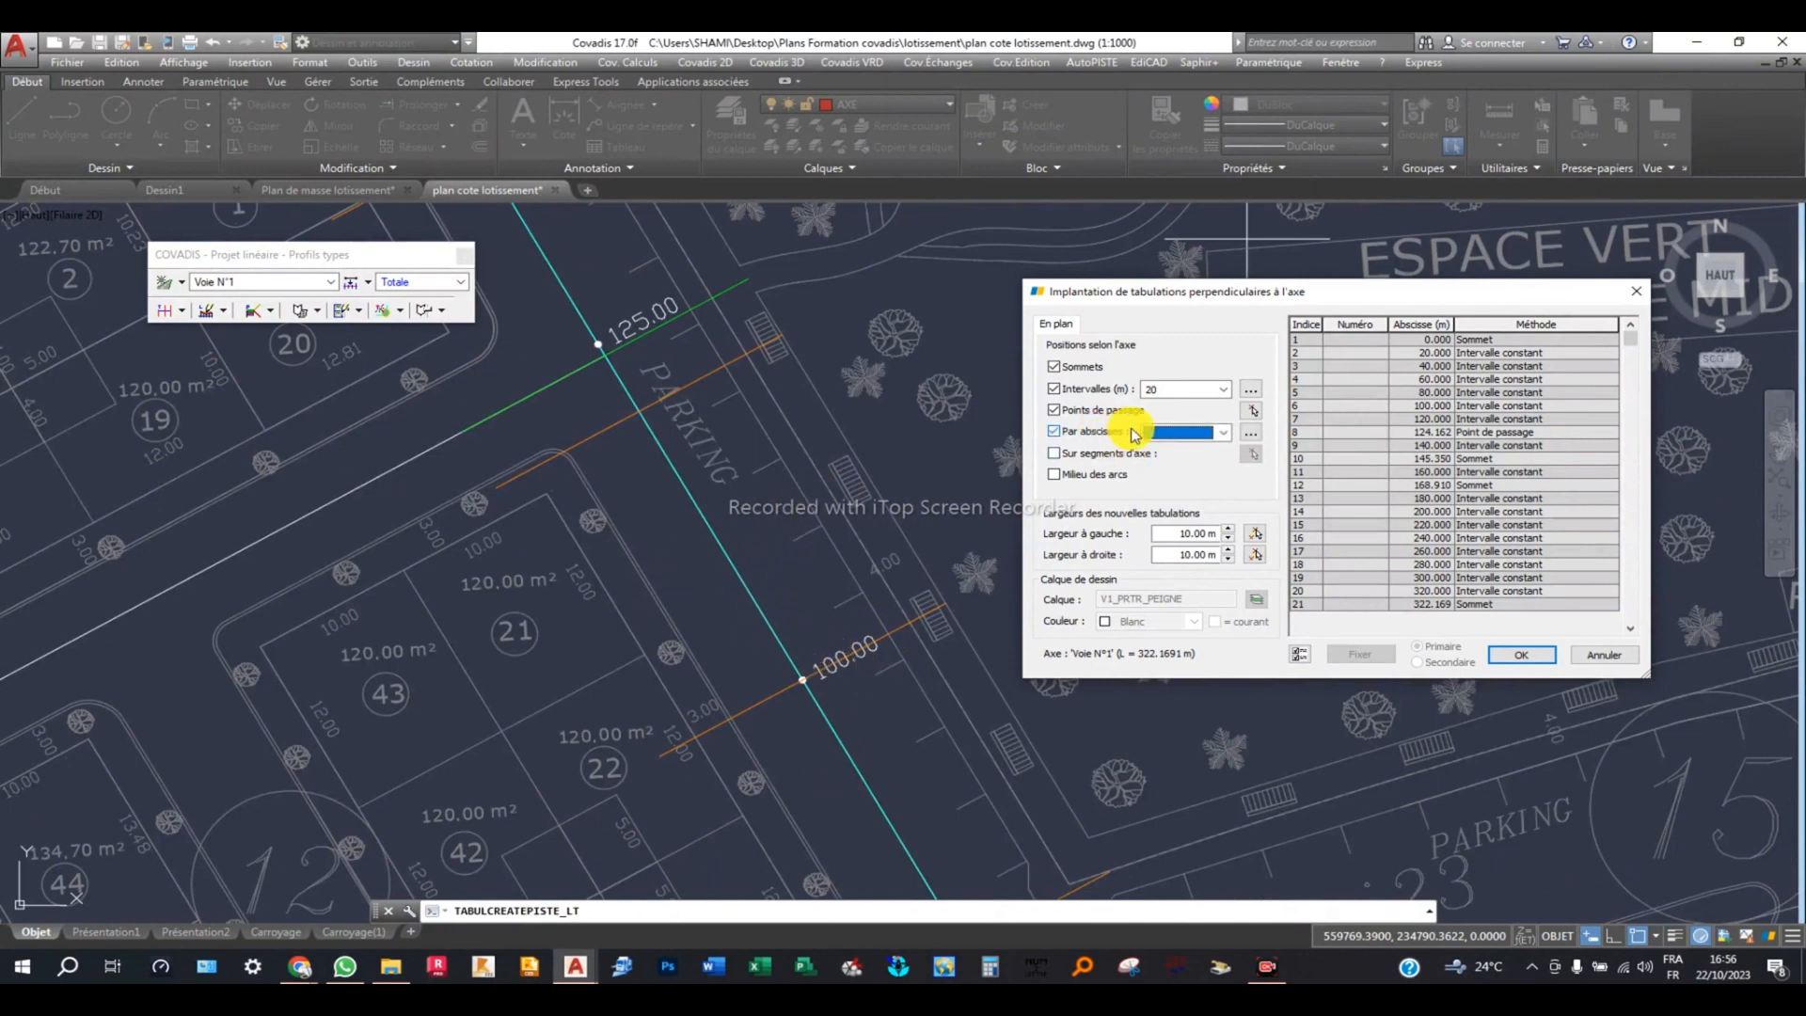
pyautogui.click(1252, 432)
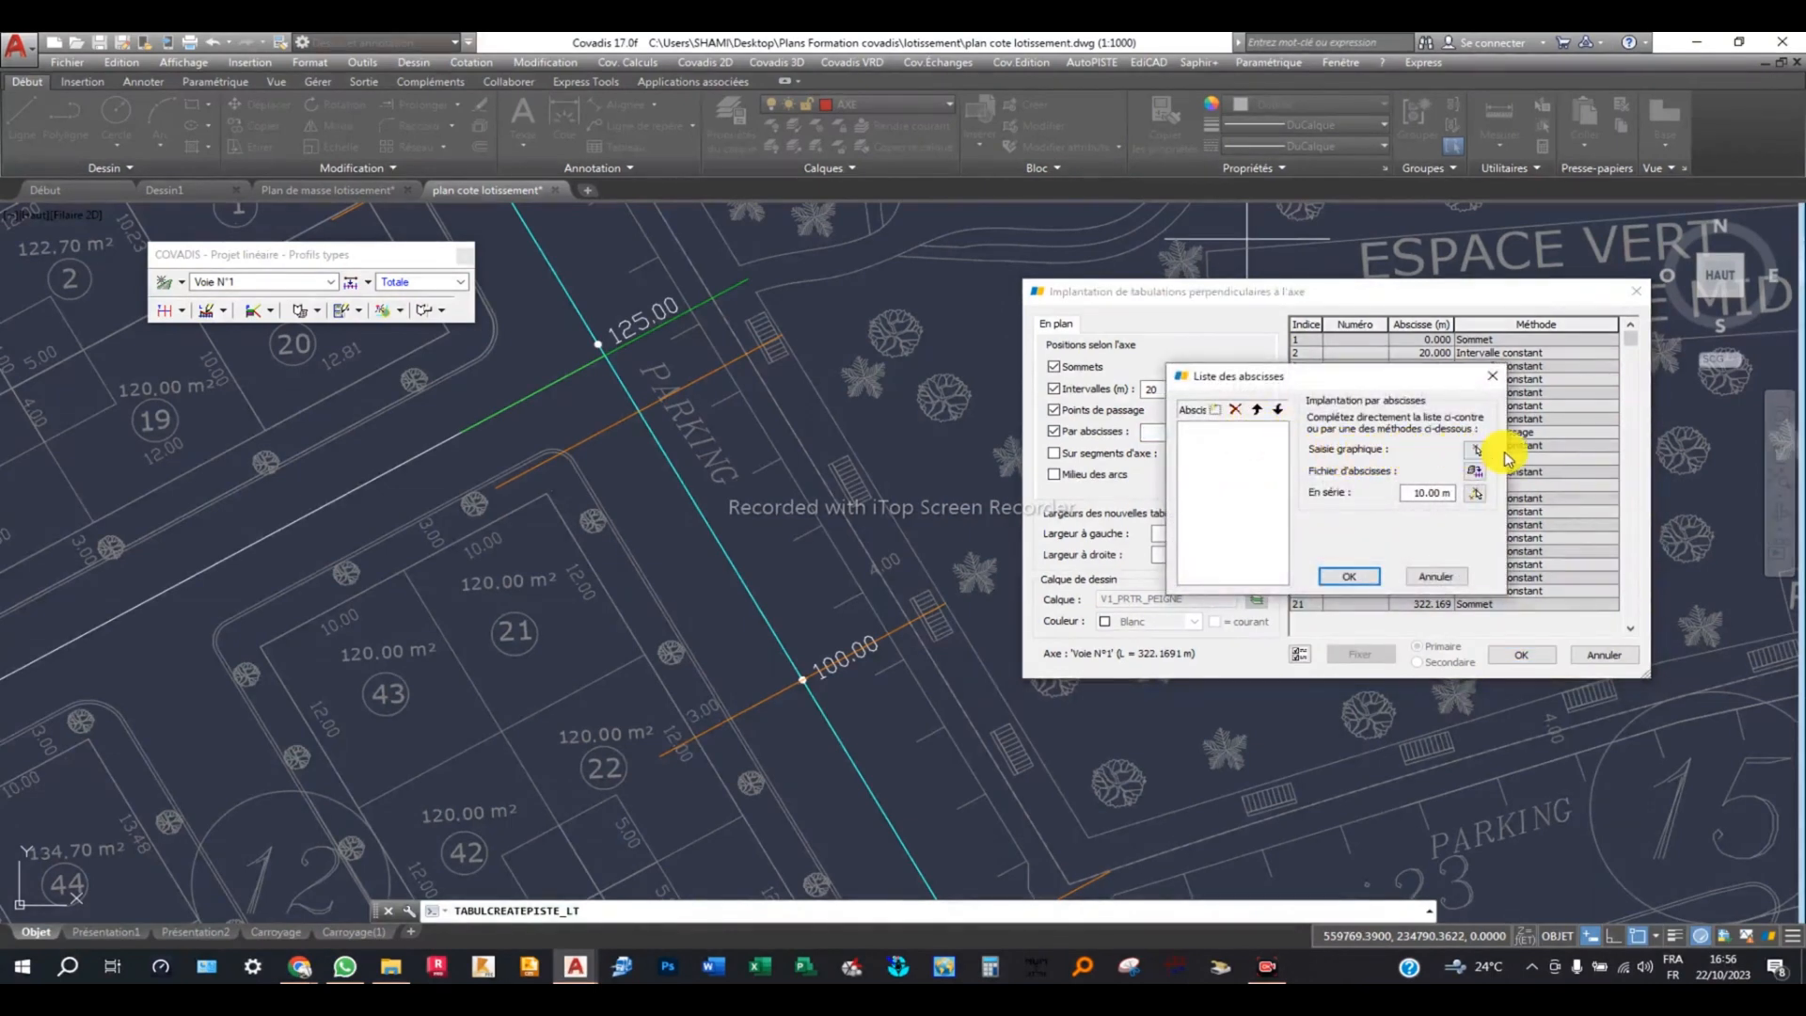
pyautogui.click(1215, 408)
pyautogui.write('110')
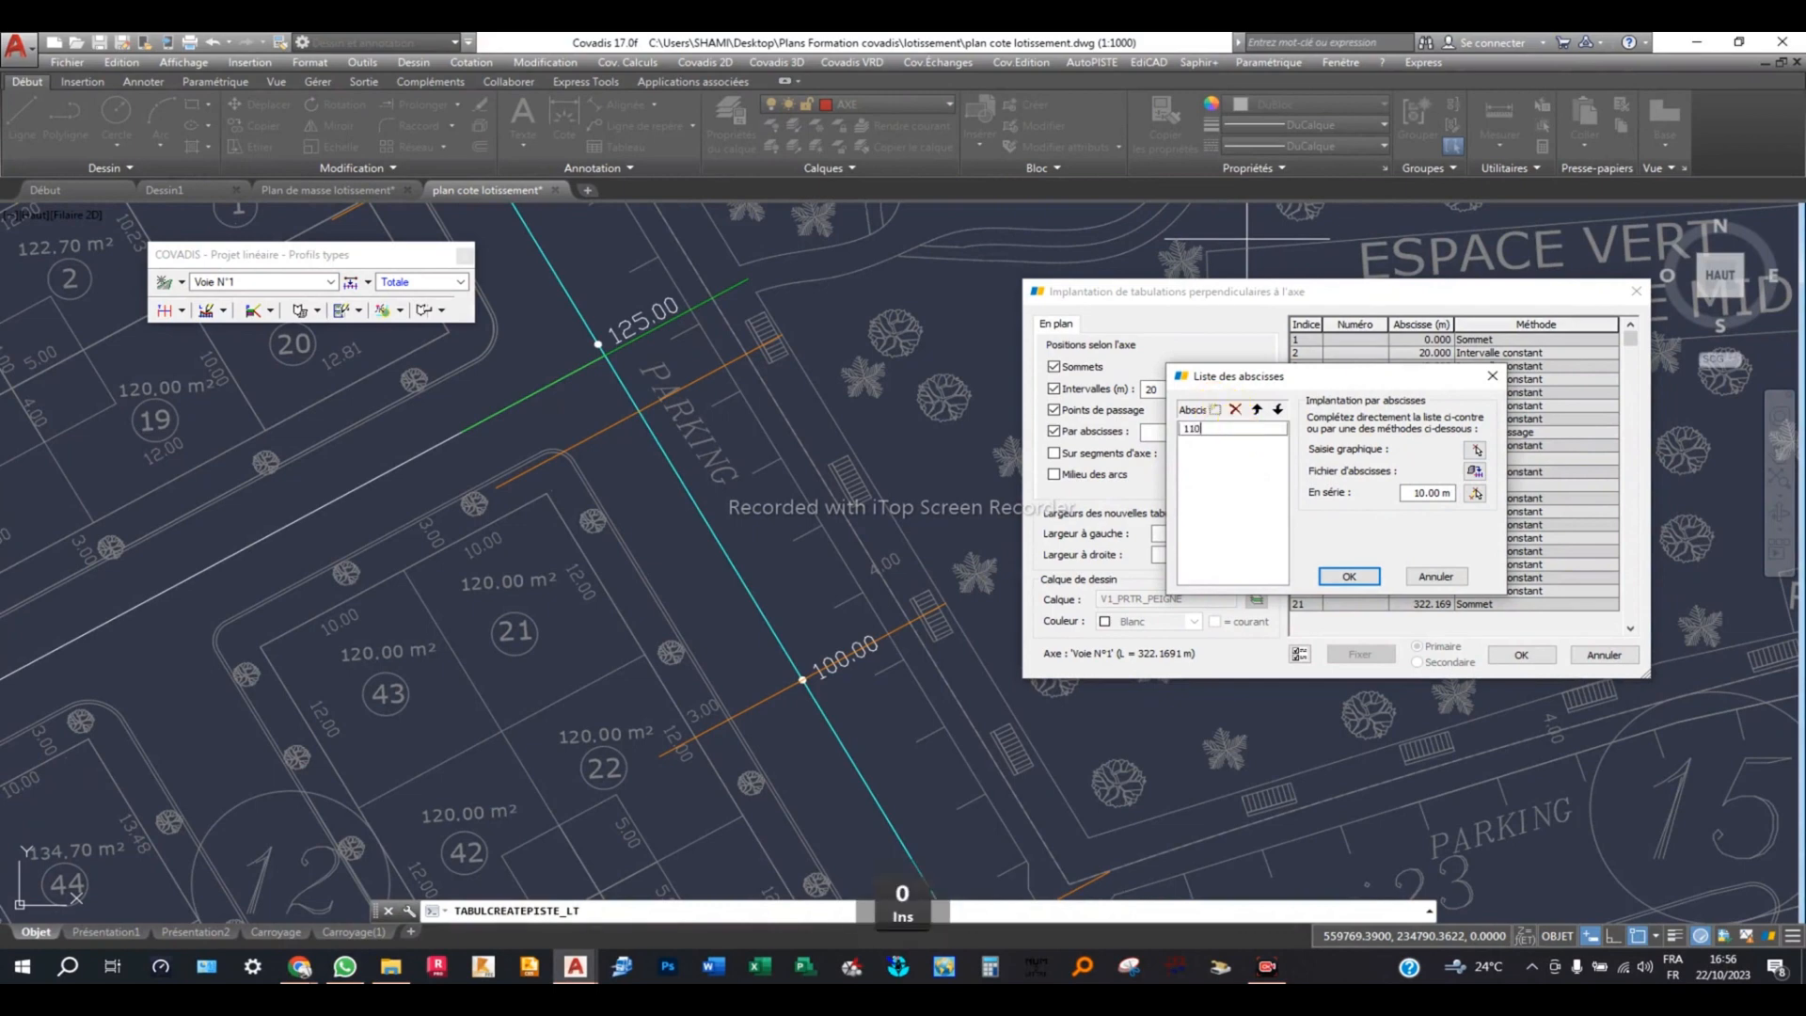
pyautogui.press('Return')
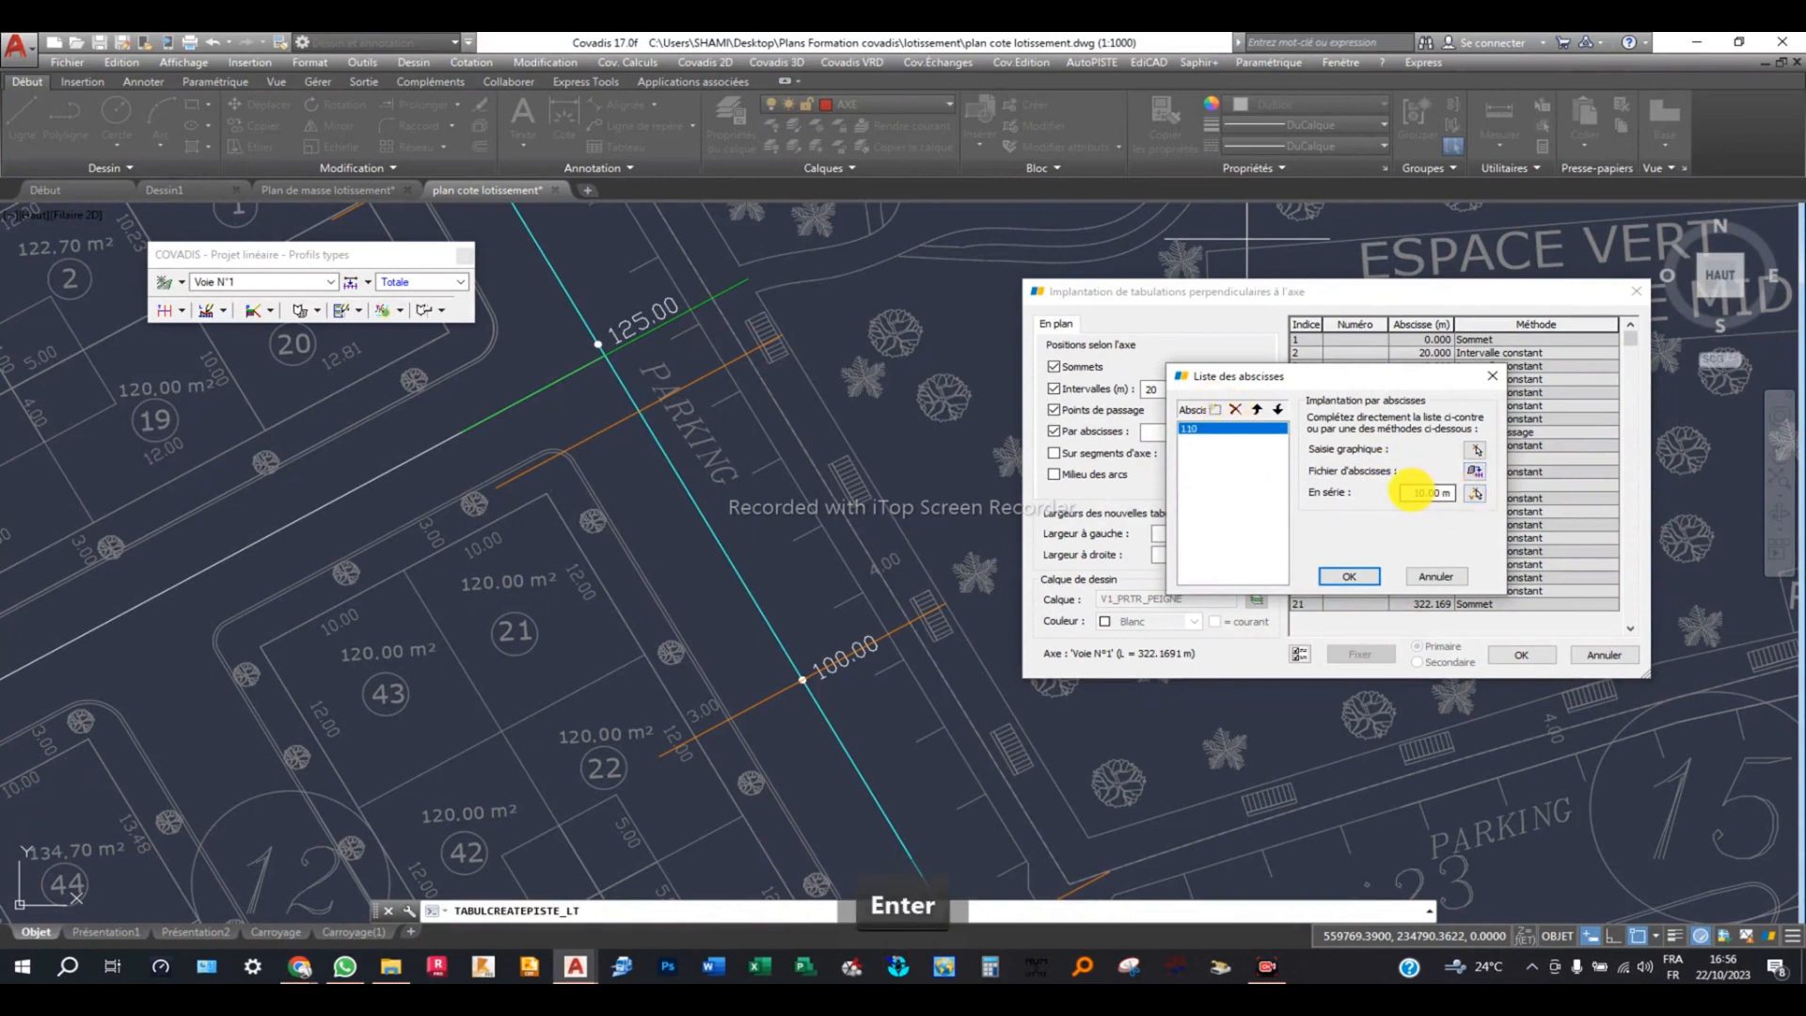
# Set the series value (En série) to 100 and apply the list of abscissas to the axis.
pyautogui.moveTo(1412, 490); pyautogui.dragTo(1473, 492)
pyautogui.write('100')
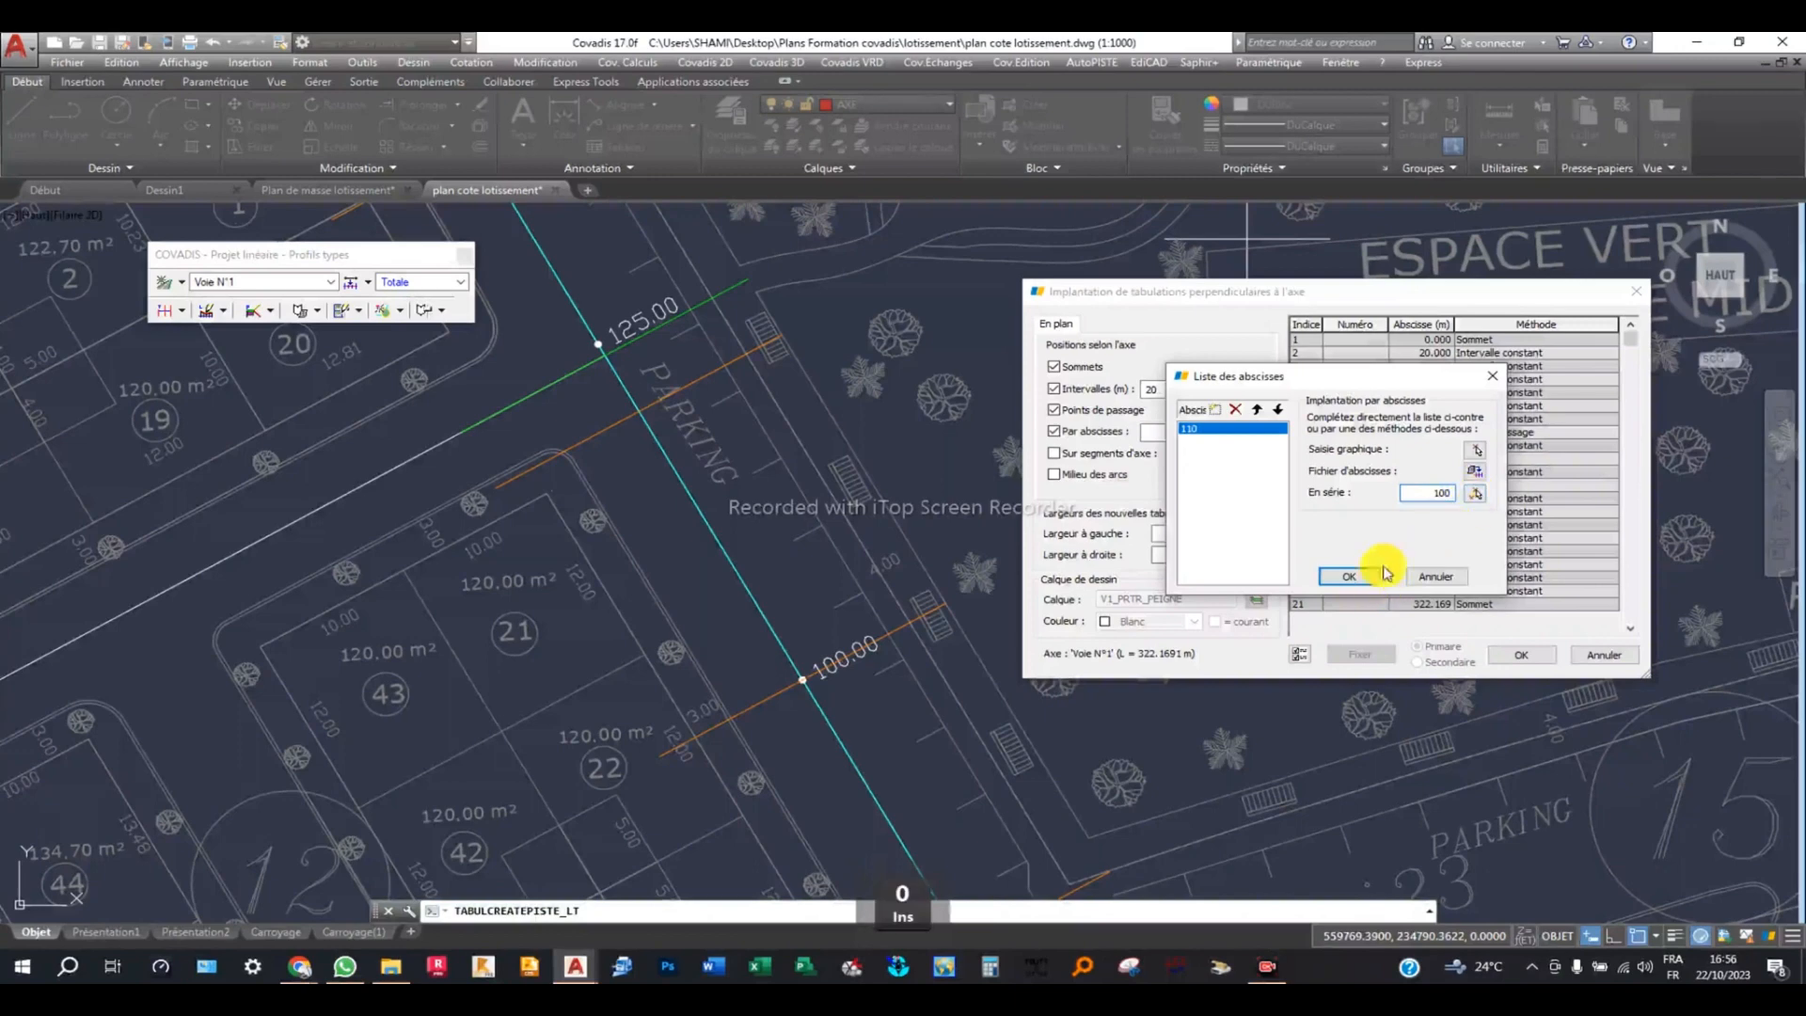
pyautogui.press('BackSpace')
pyautogui.write('0')
pyautogui.click(1349, 576)
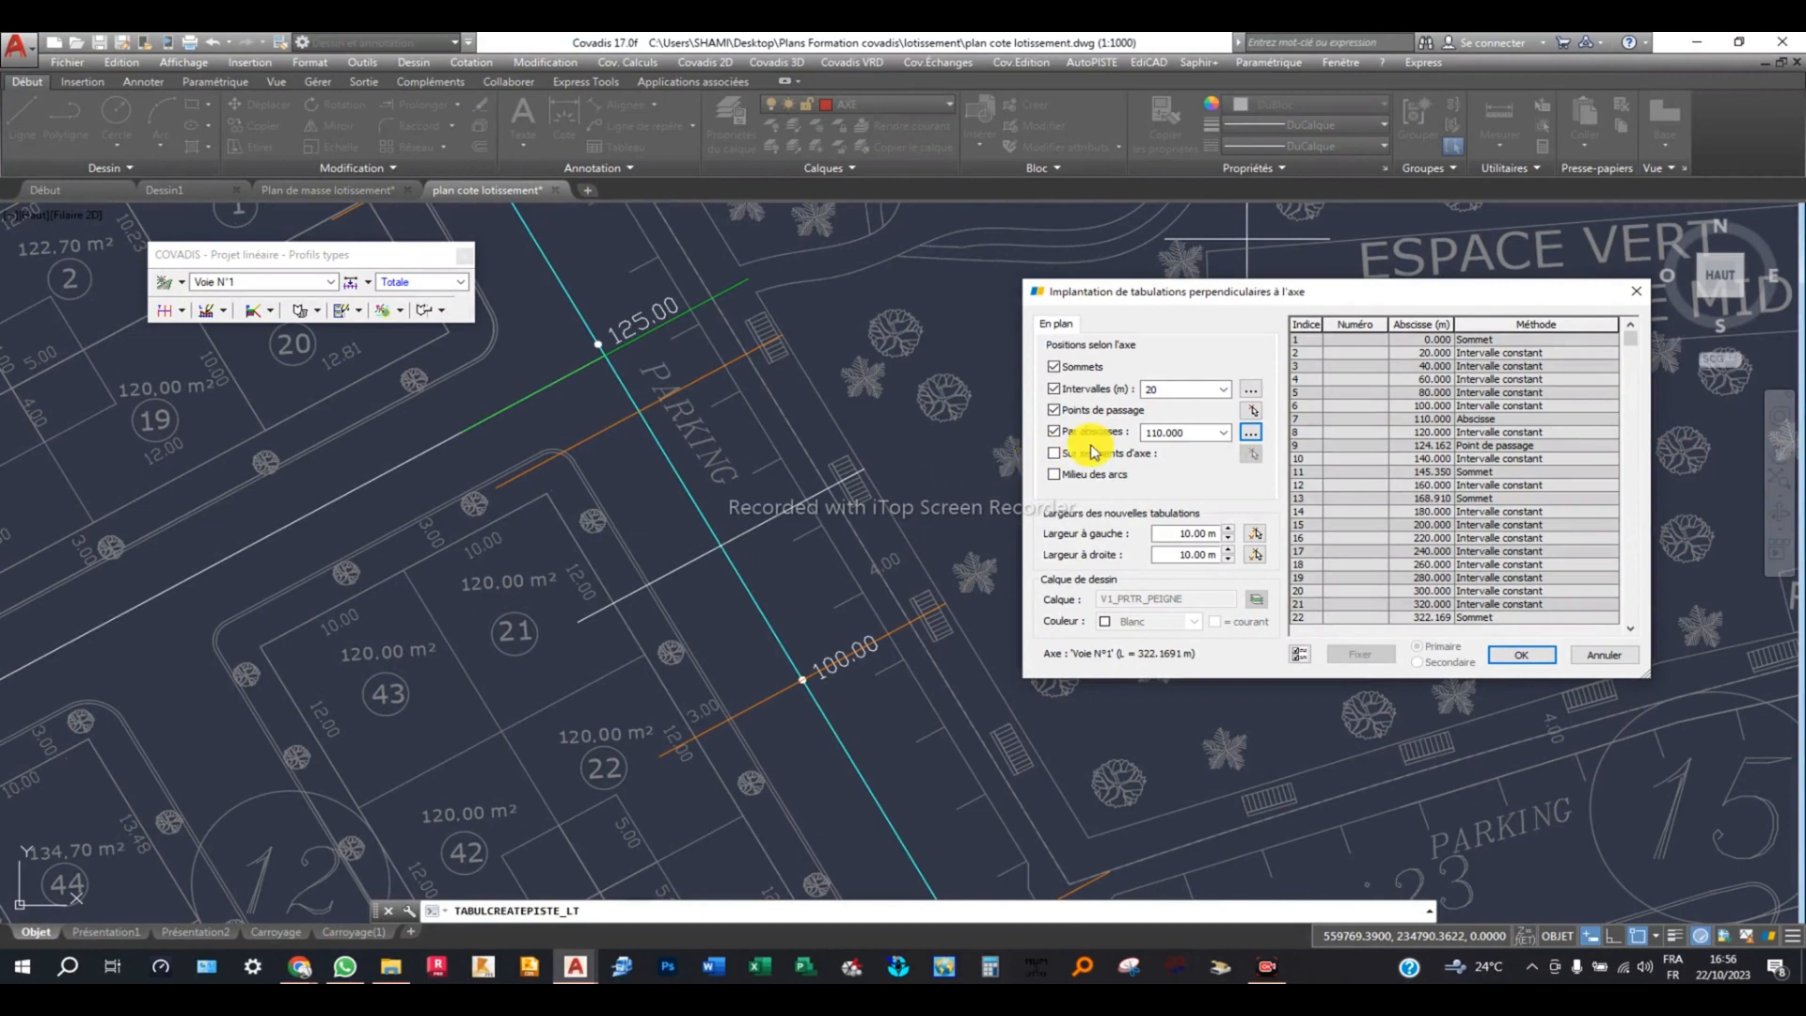
# Switch off tabulations by abscissa (Par abscisses) and enable those on axis segments (Sur segments d'axe).
pyautogui.click(1054, 432)
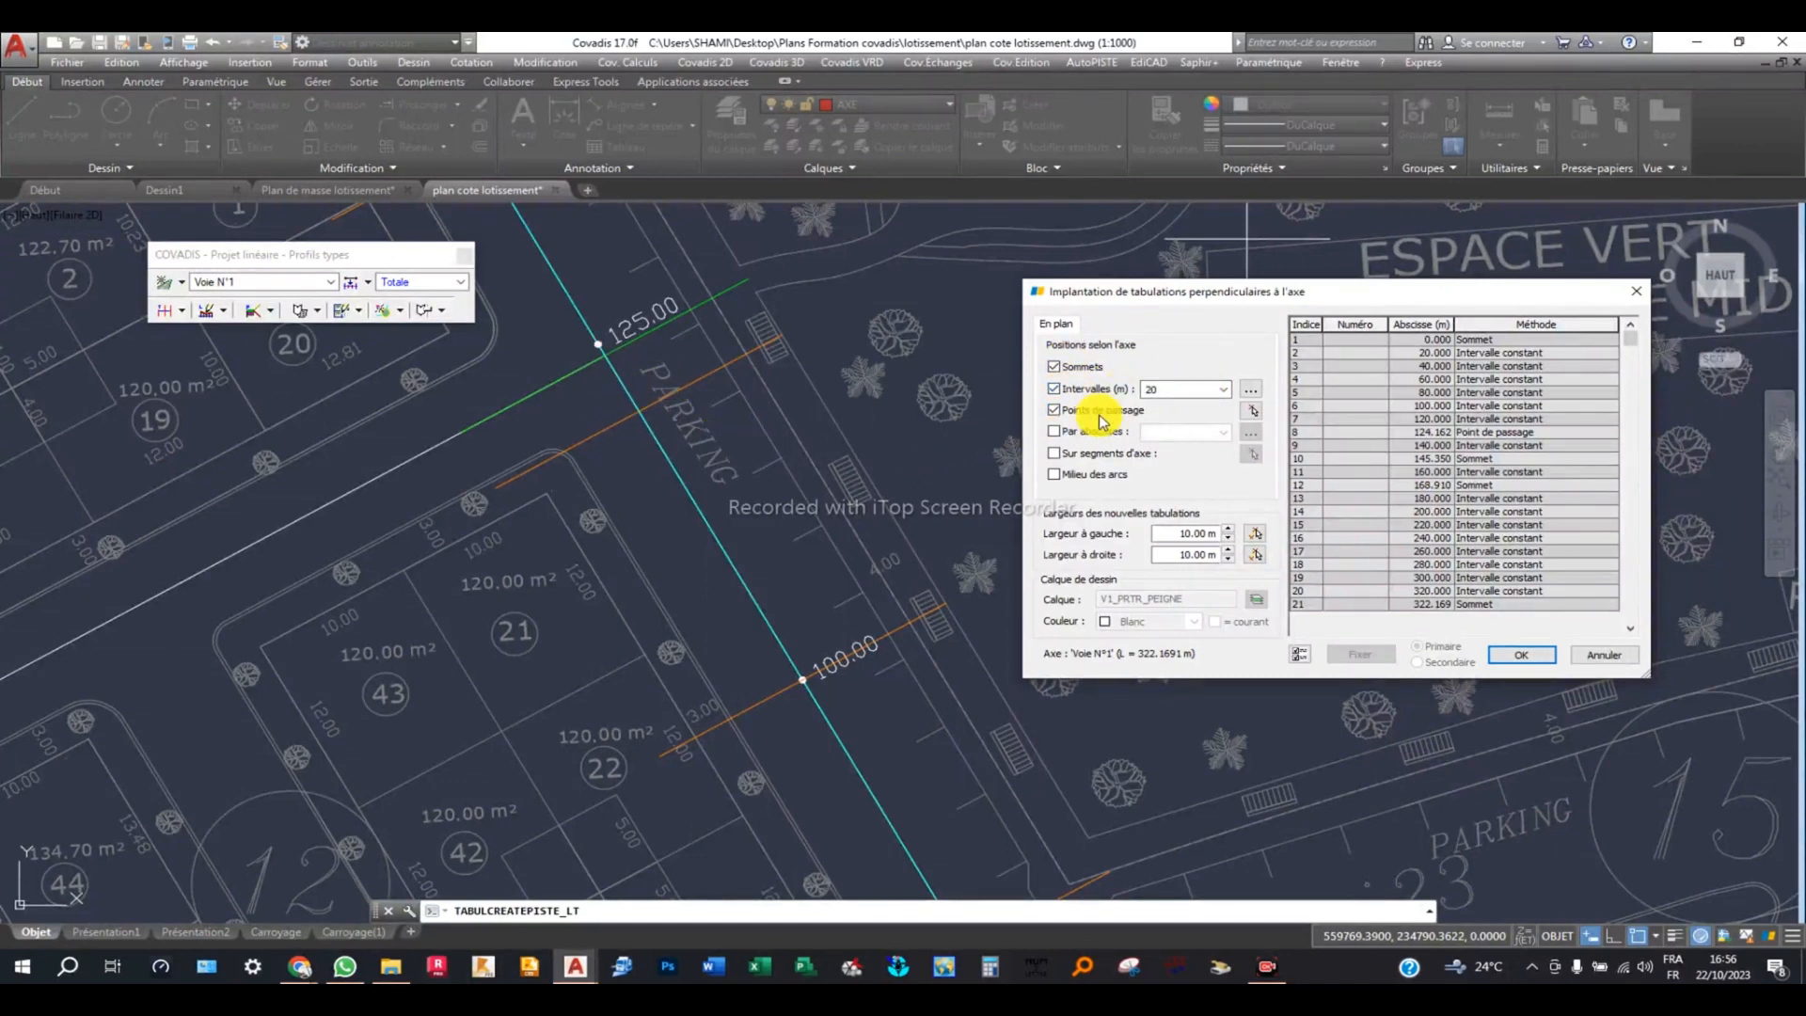
pyautogui.click(1055, 455)
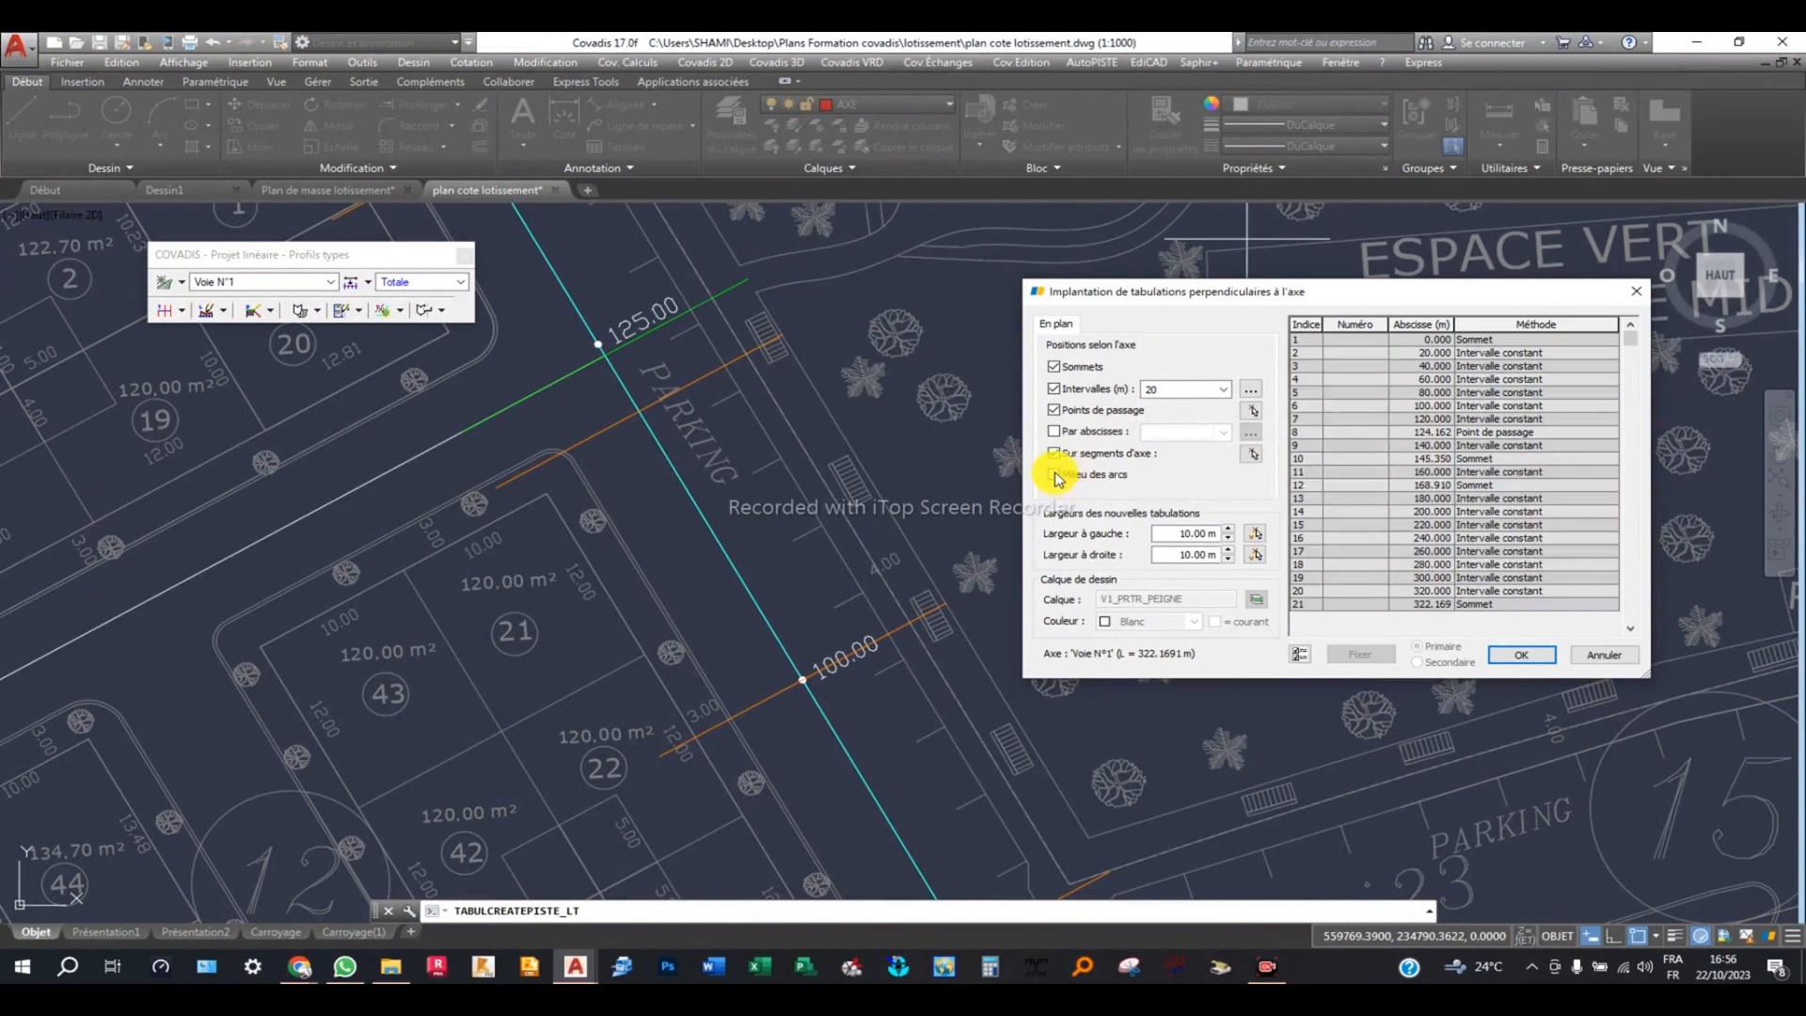
# Try the mid-arc tabulation option (Milieu des arcs) on the curve near station 150.00, and switch it off again.
pyautogui.scroll(-3, 790, 533)
pyautogui.moveTo(660, 363); pyautogui.dragTo(675, 471, button='middle')
pyautogui.scroll(3, 602, 321)
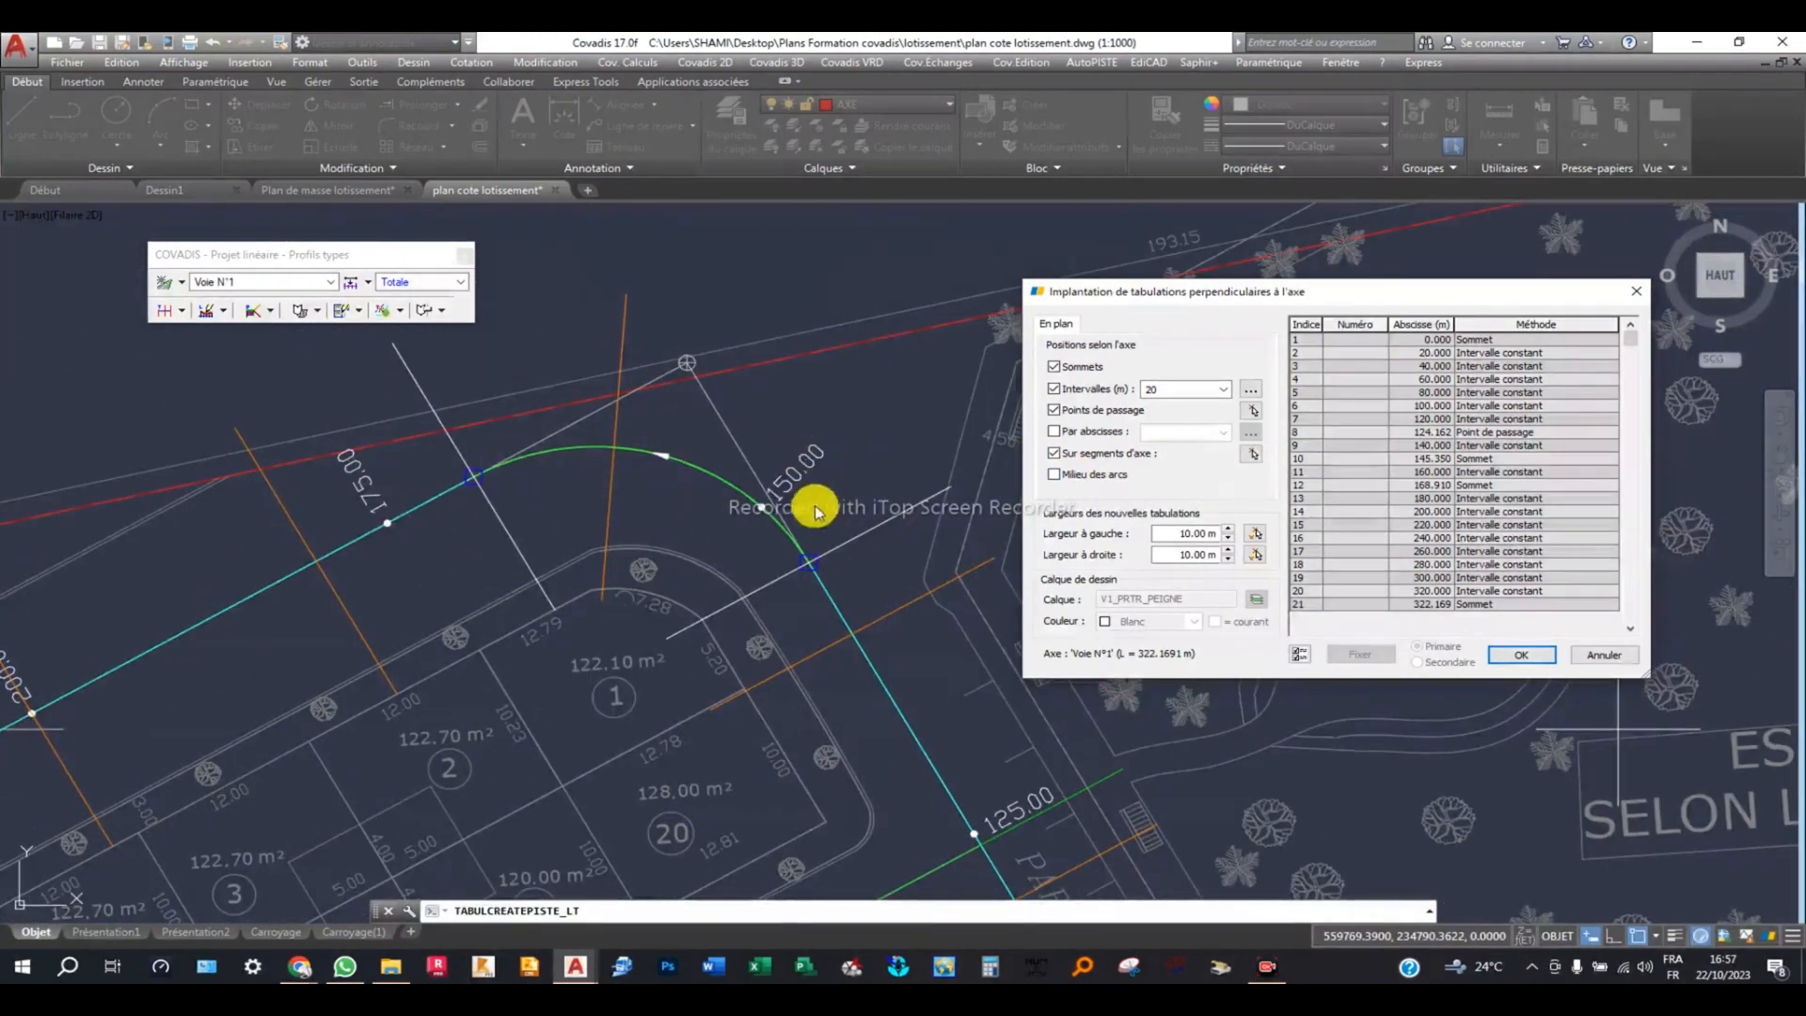
pyautogui.click(1090, 475)
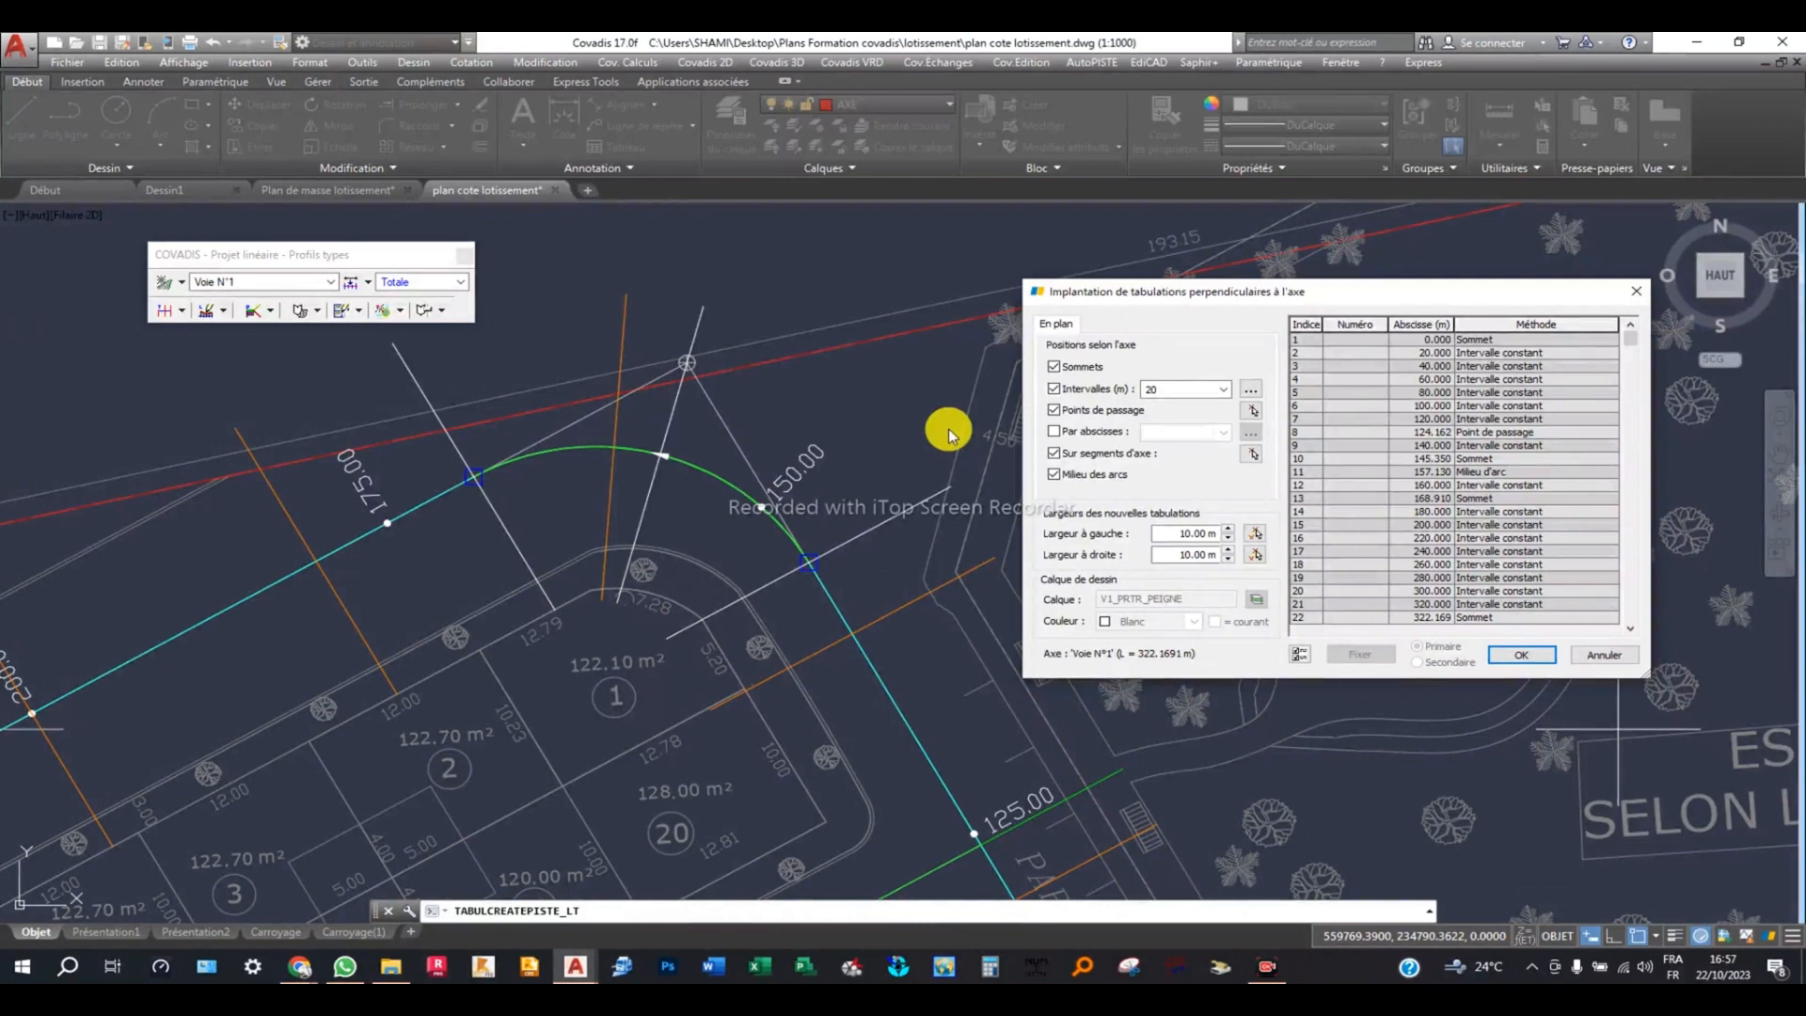
pyautogui.click(1074, 479)
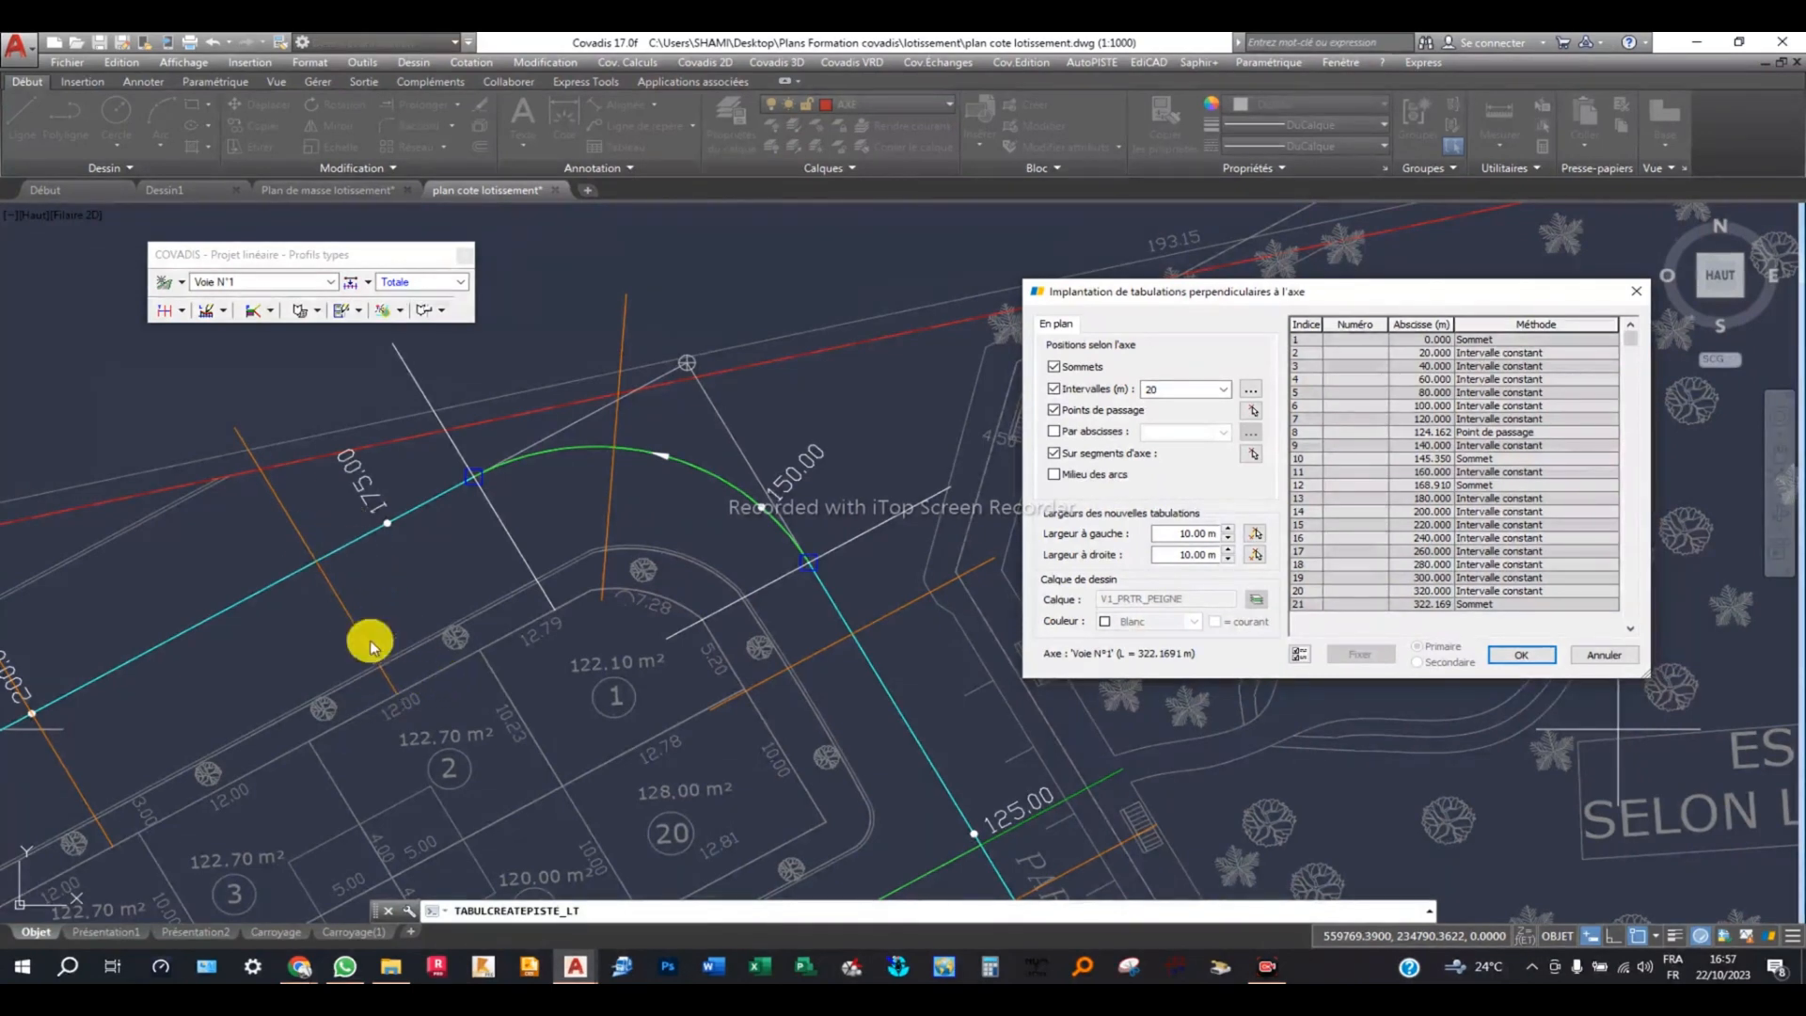
# Set both the left width (Largeur à gauche) and right width (Largeur à droite) of the new tabulations to 12 m.
pyautogui.doubleClick(1188, 534)
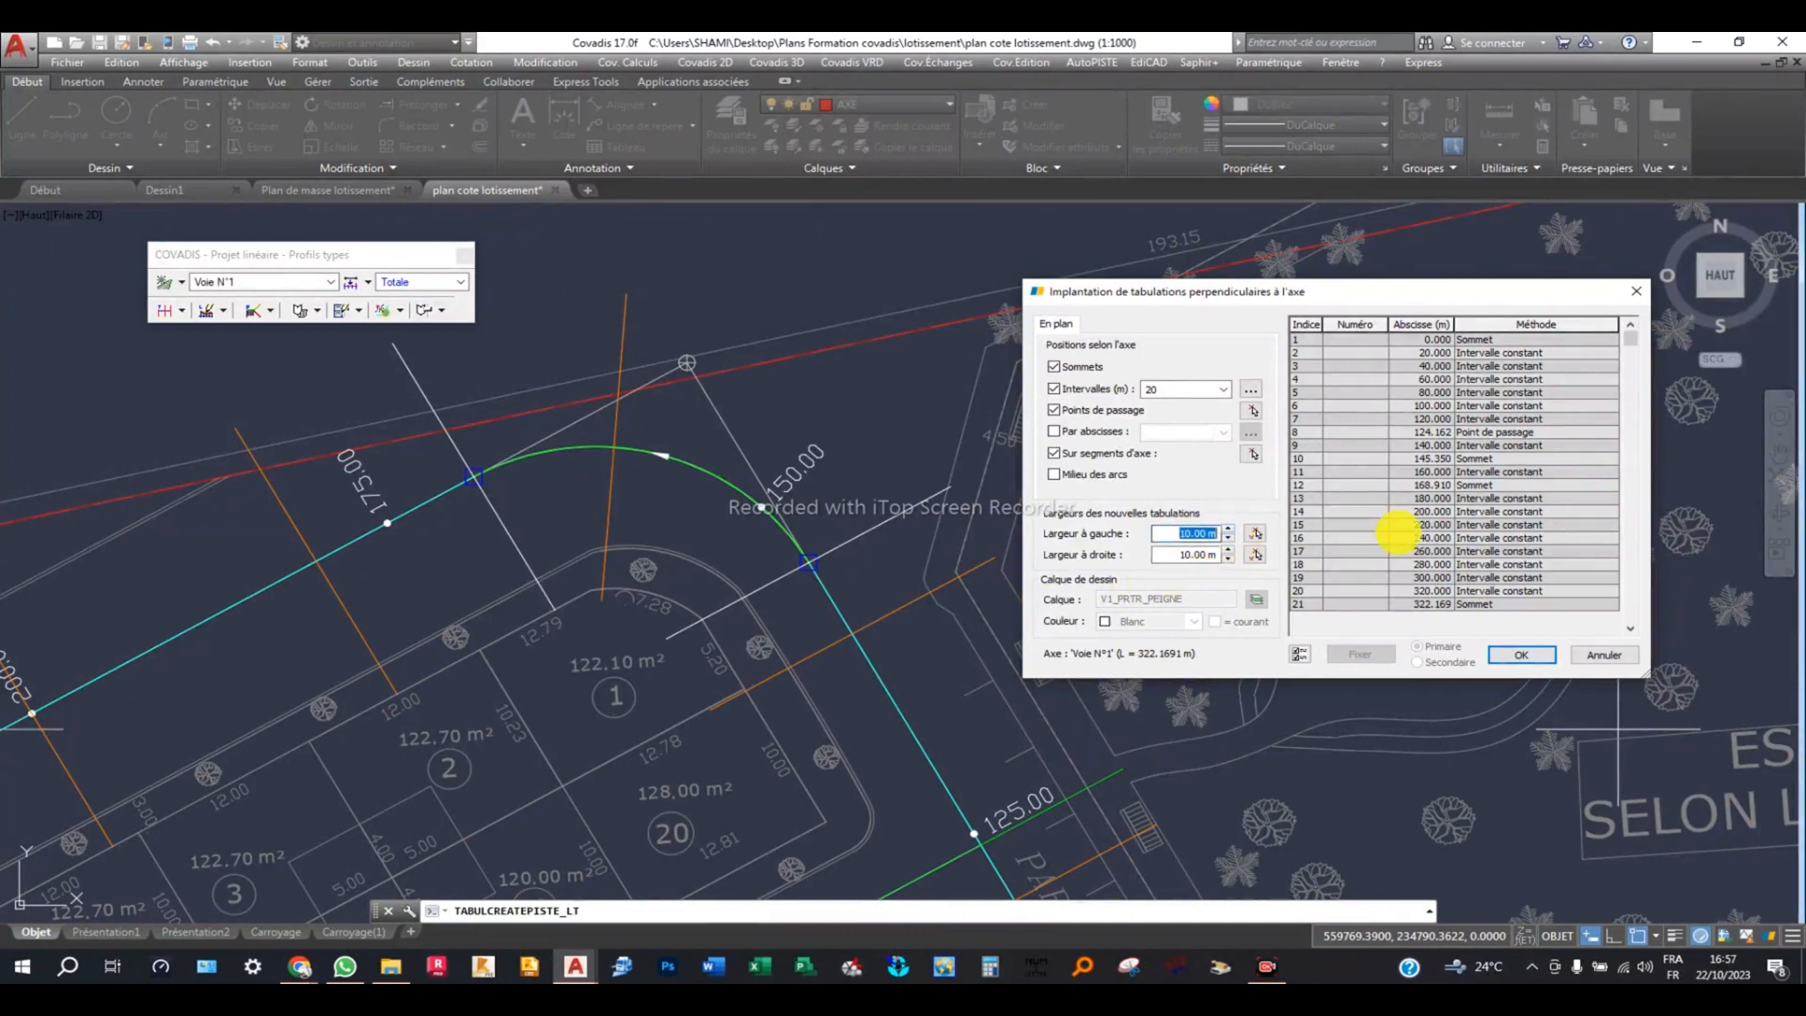
pyautogui.write('12')
pyautogui.moveTo(1155, 555); pyautogui.dragTo(1352, 554)
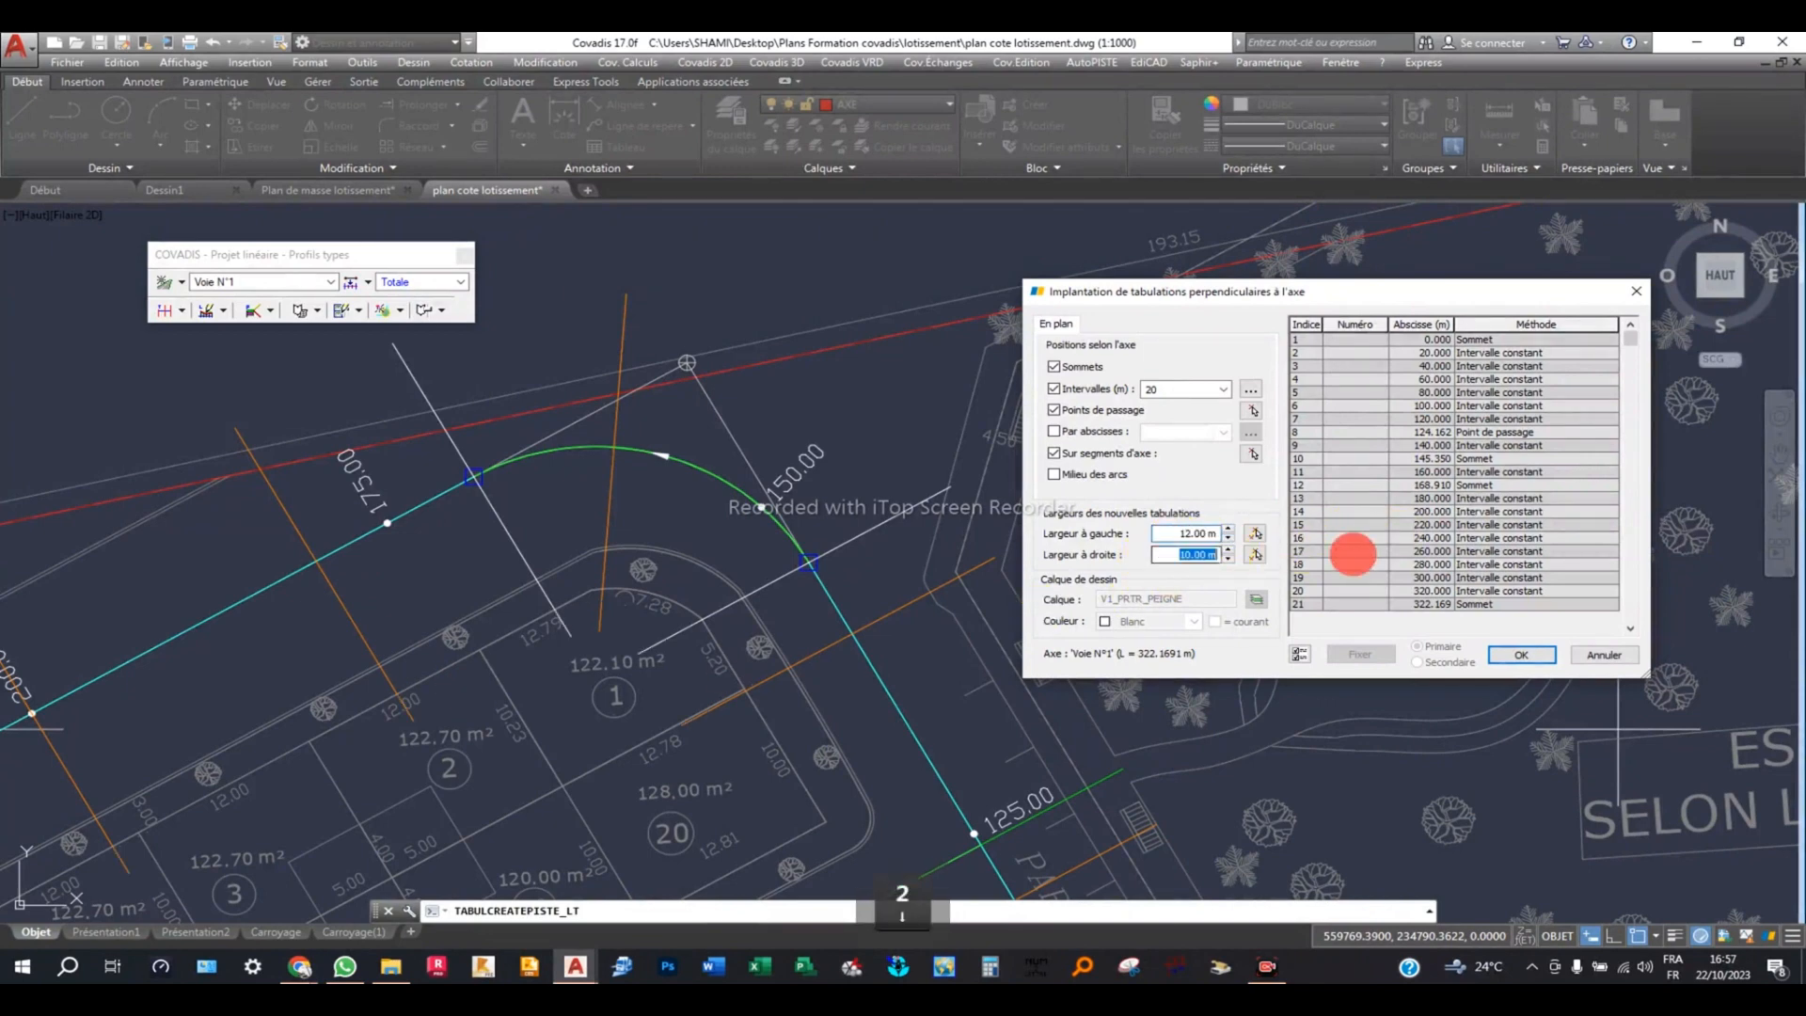
pyautogui.write('12')
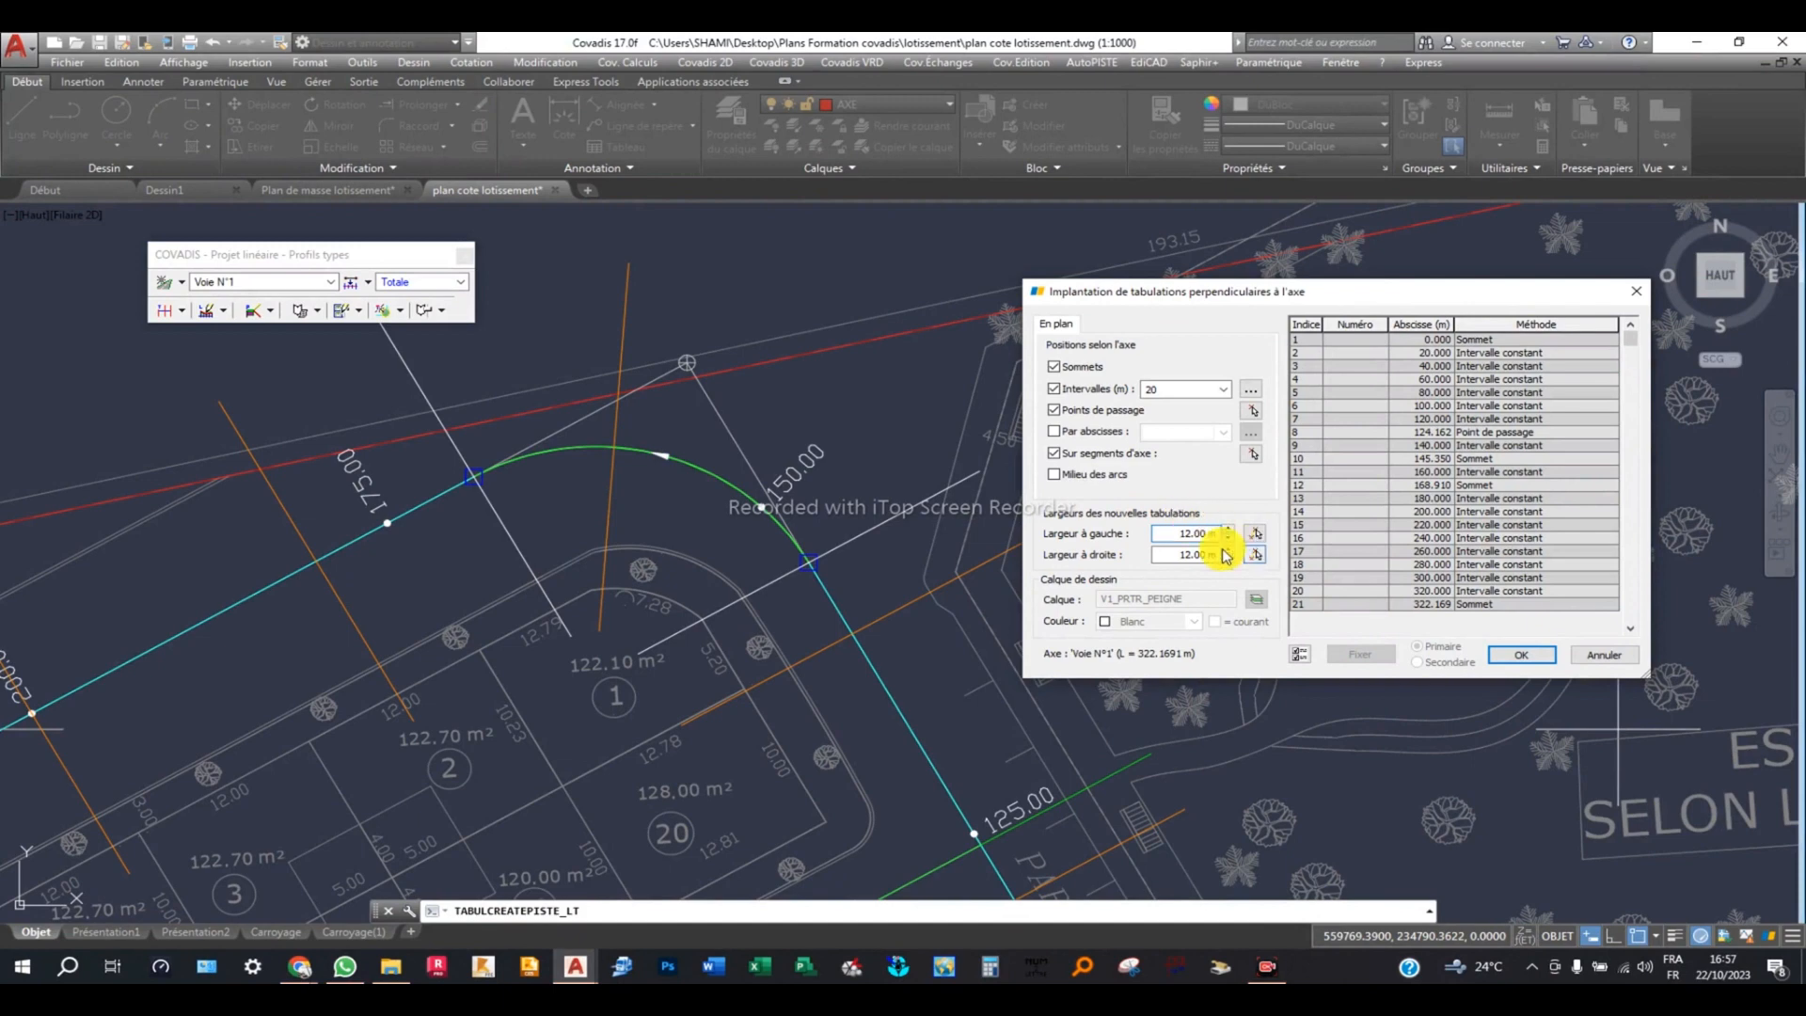
# Generate the perpendicular tabulations along the Voie N°1 axis and dismiss the exception message.
pyautogui.scroll(-3, 766, 511)
pyautogui.scroll(2, 343, 534)
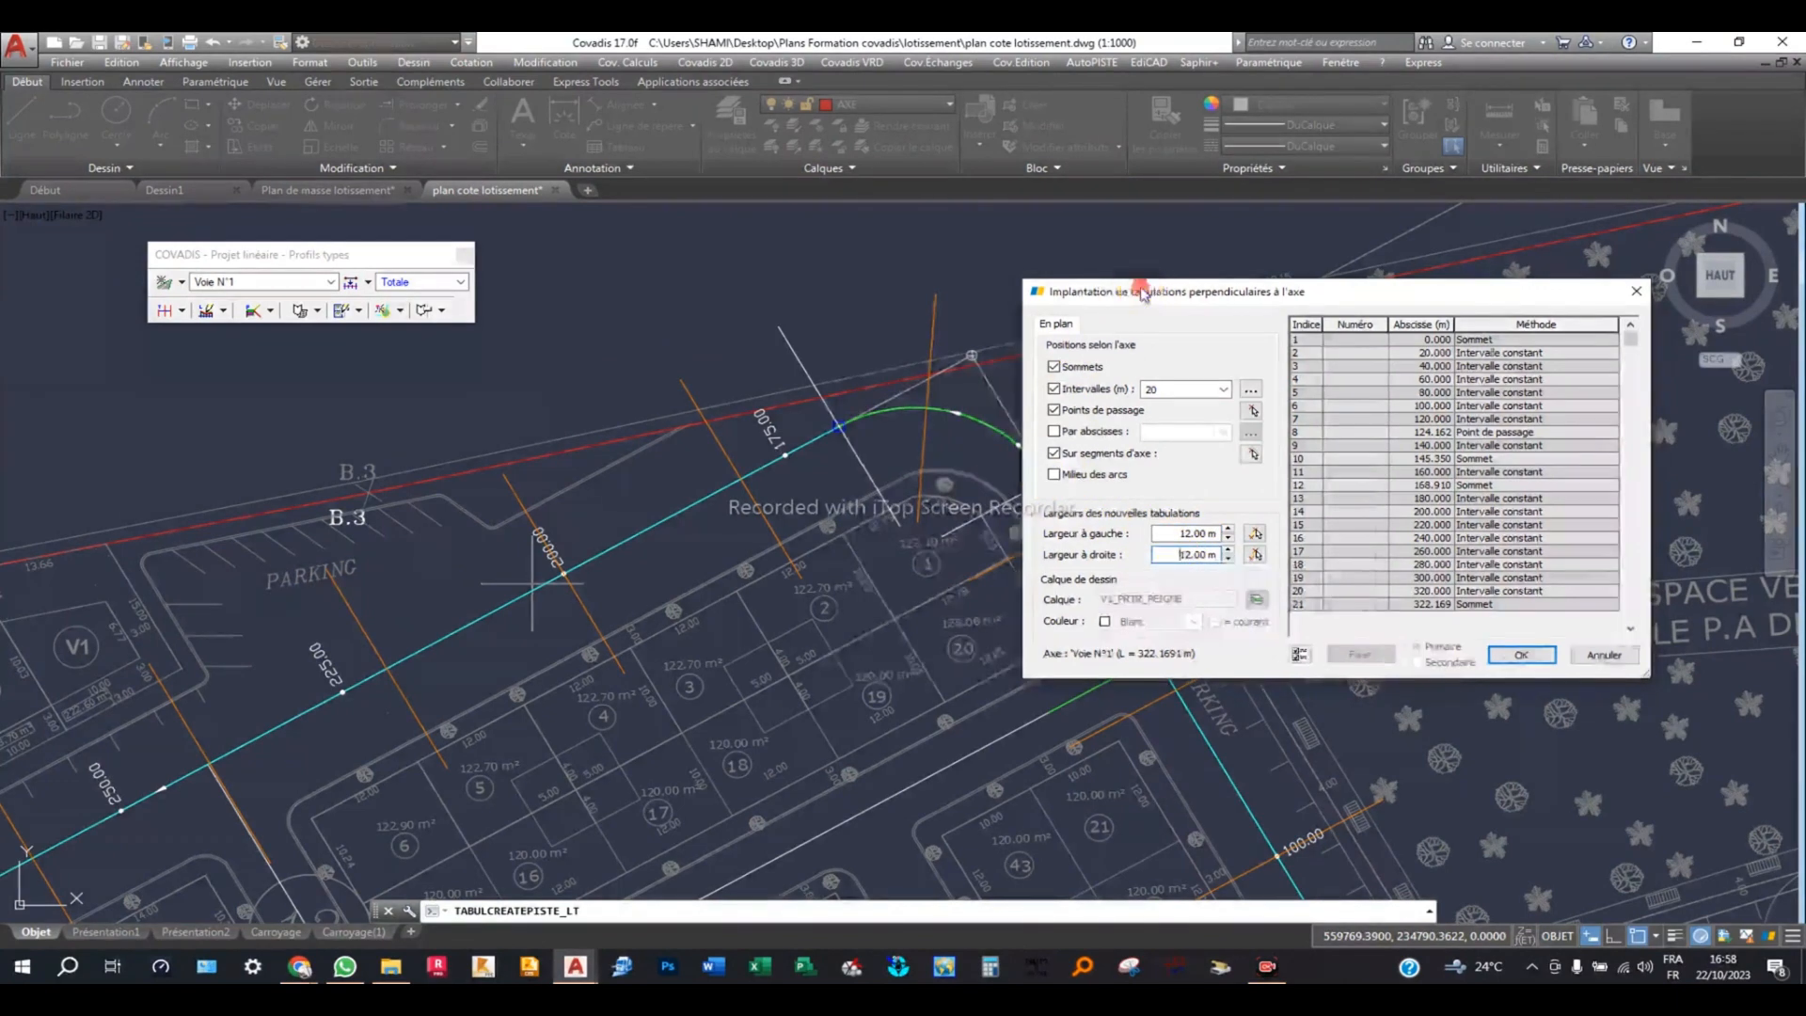
pyautogui.moveTo(1167, 304); pyautogui.dragTo(969, 307)
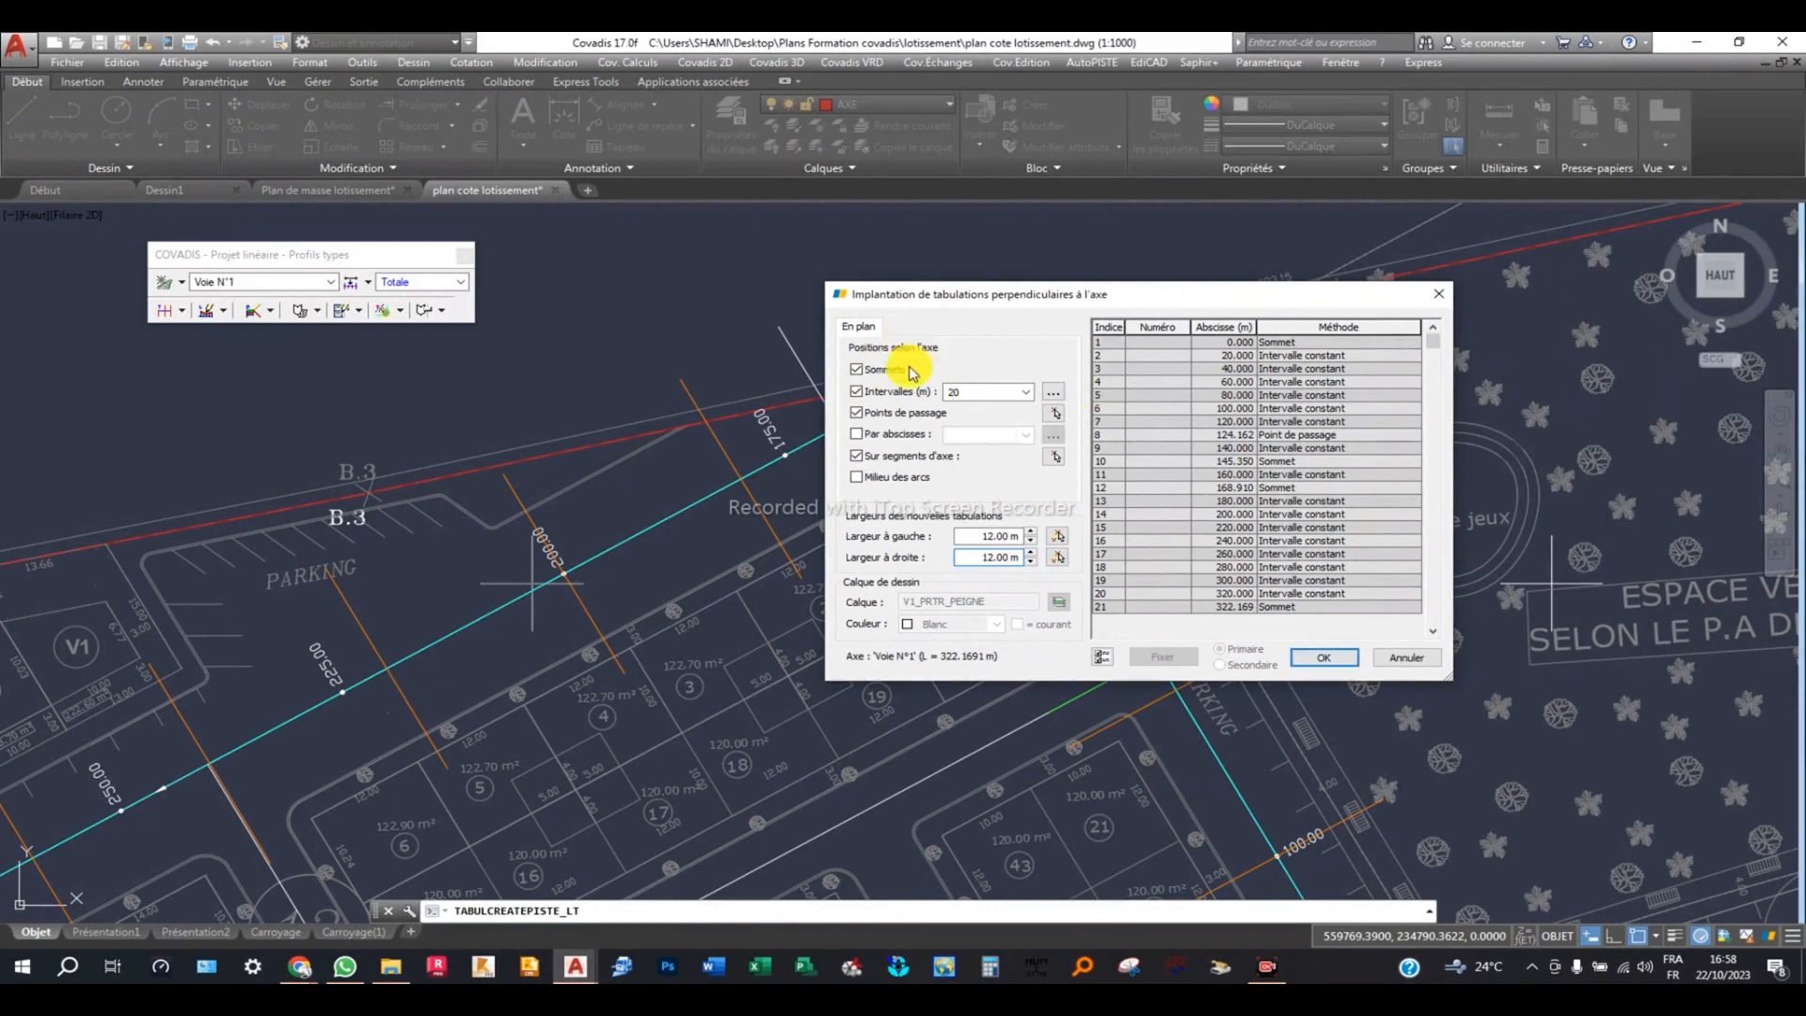
pyautogui.click(1324, 659)
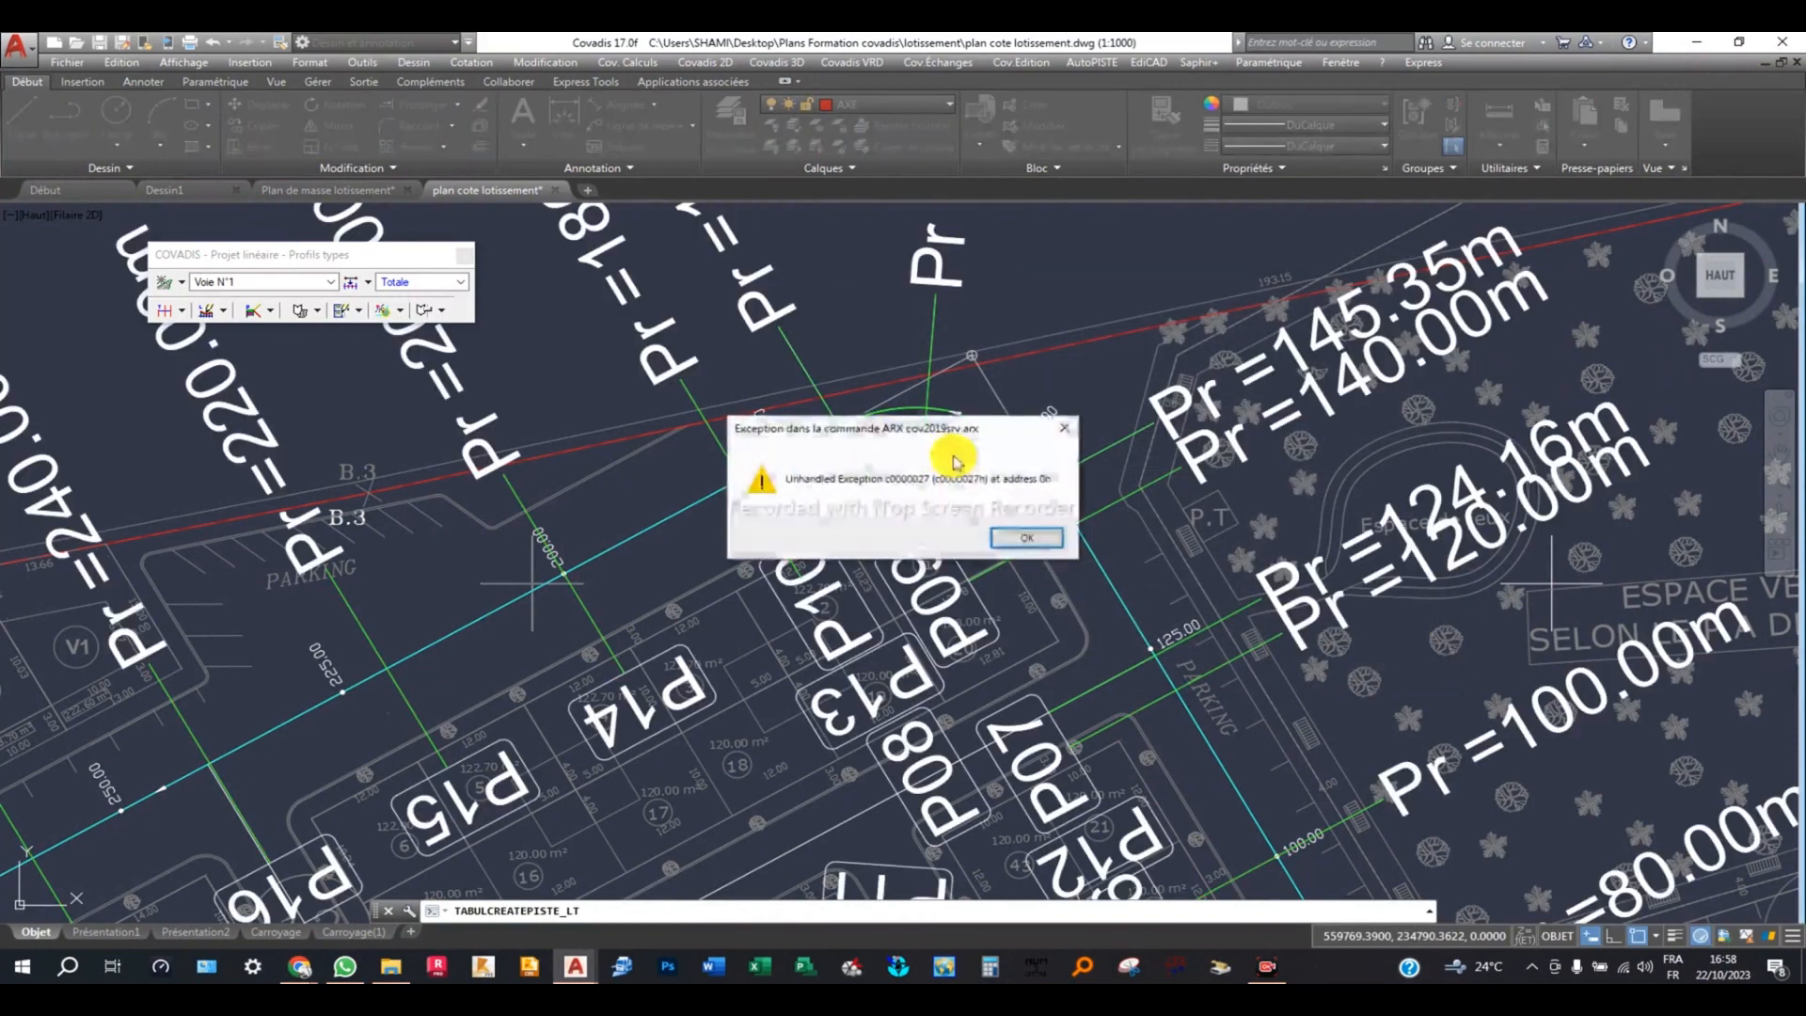
pyautogui.click(1064, 427)
# Examine the tabulation lines, profile numbers and abscissa labels along the whole Voie N°1 axis, including the curve and the start.
pyautogui.scroll(-2, 1119, 407)
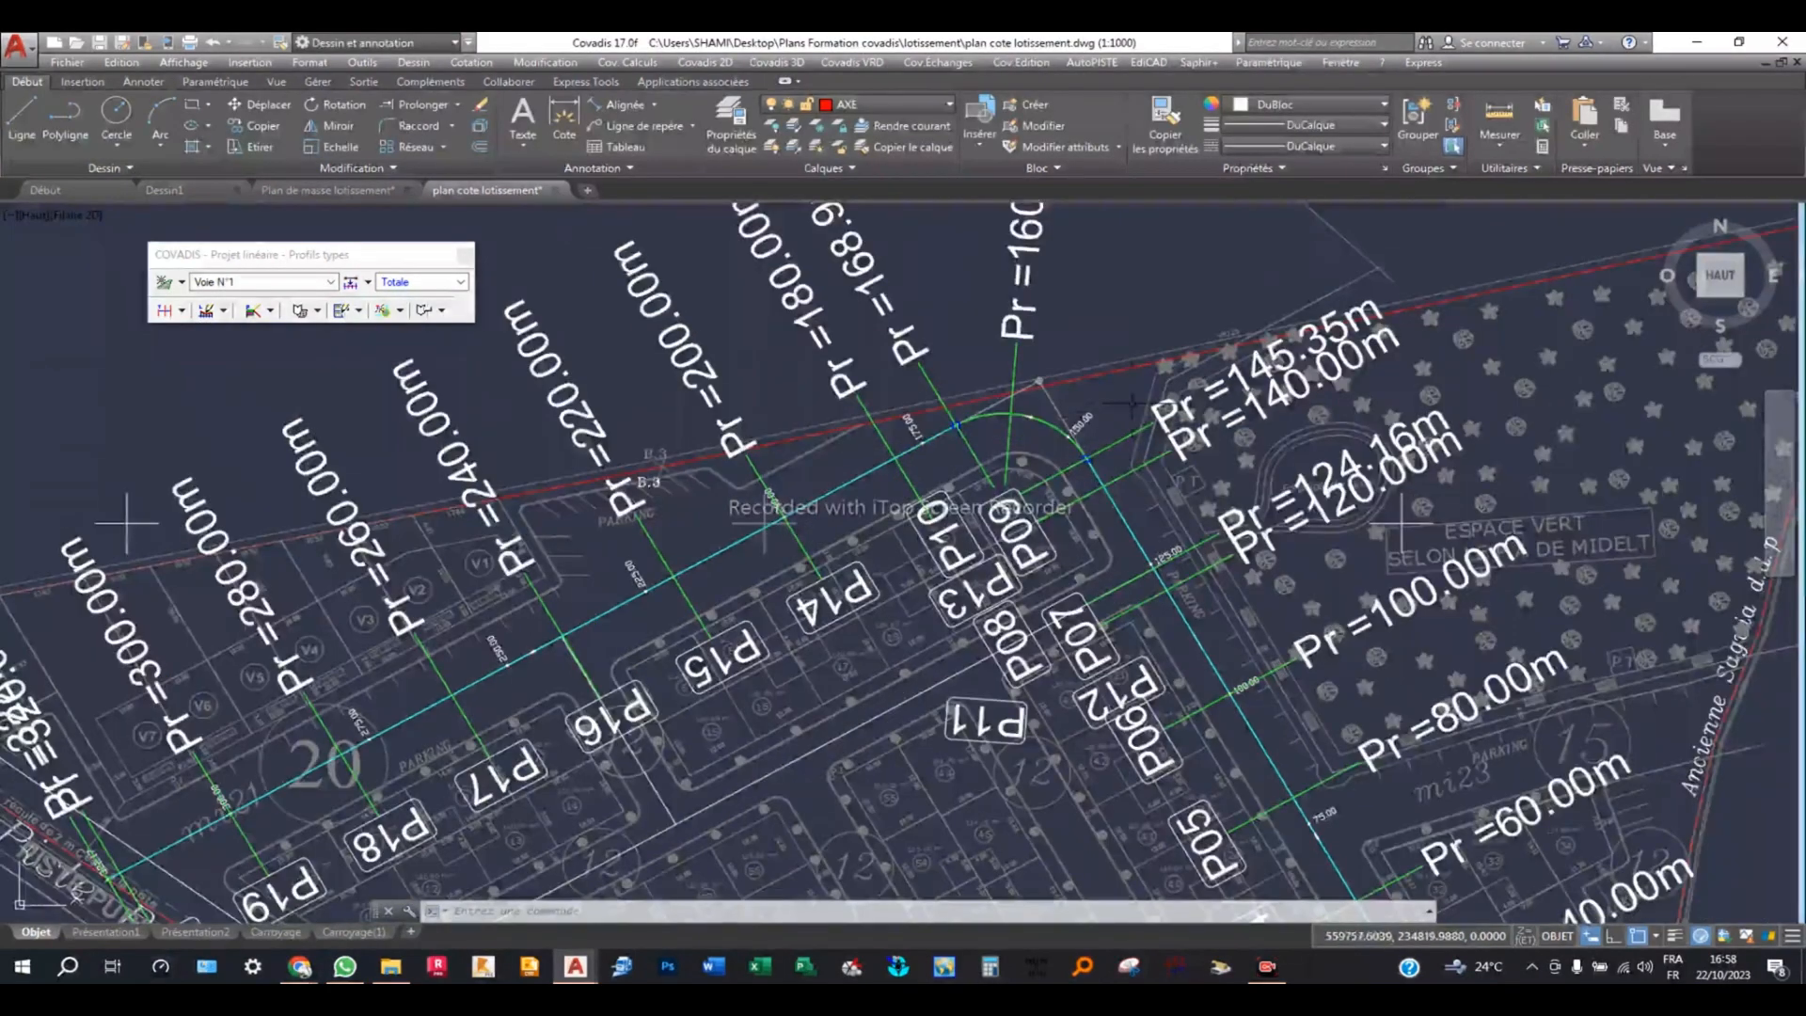
pyautogui.scroll(-2, 1293, 250)
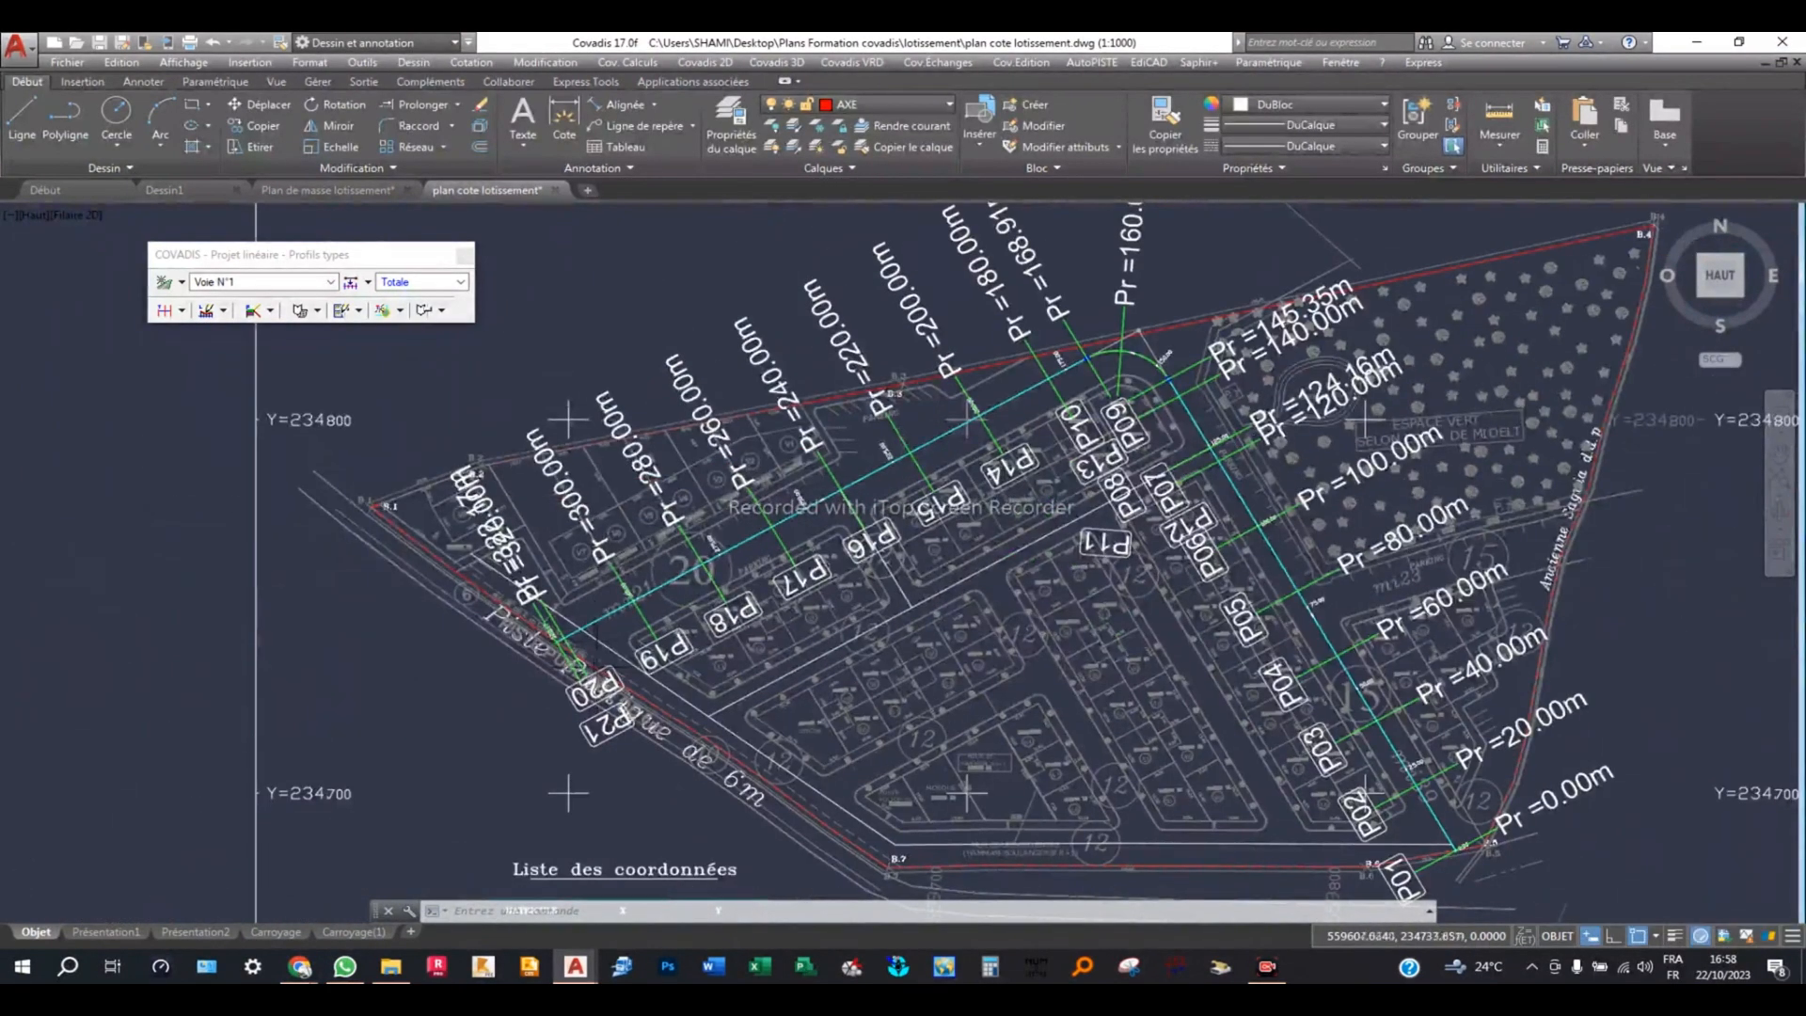
pyautogui.scroll(-2, 860, 543)
pyautogui.scroll(1, 1250, 782)
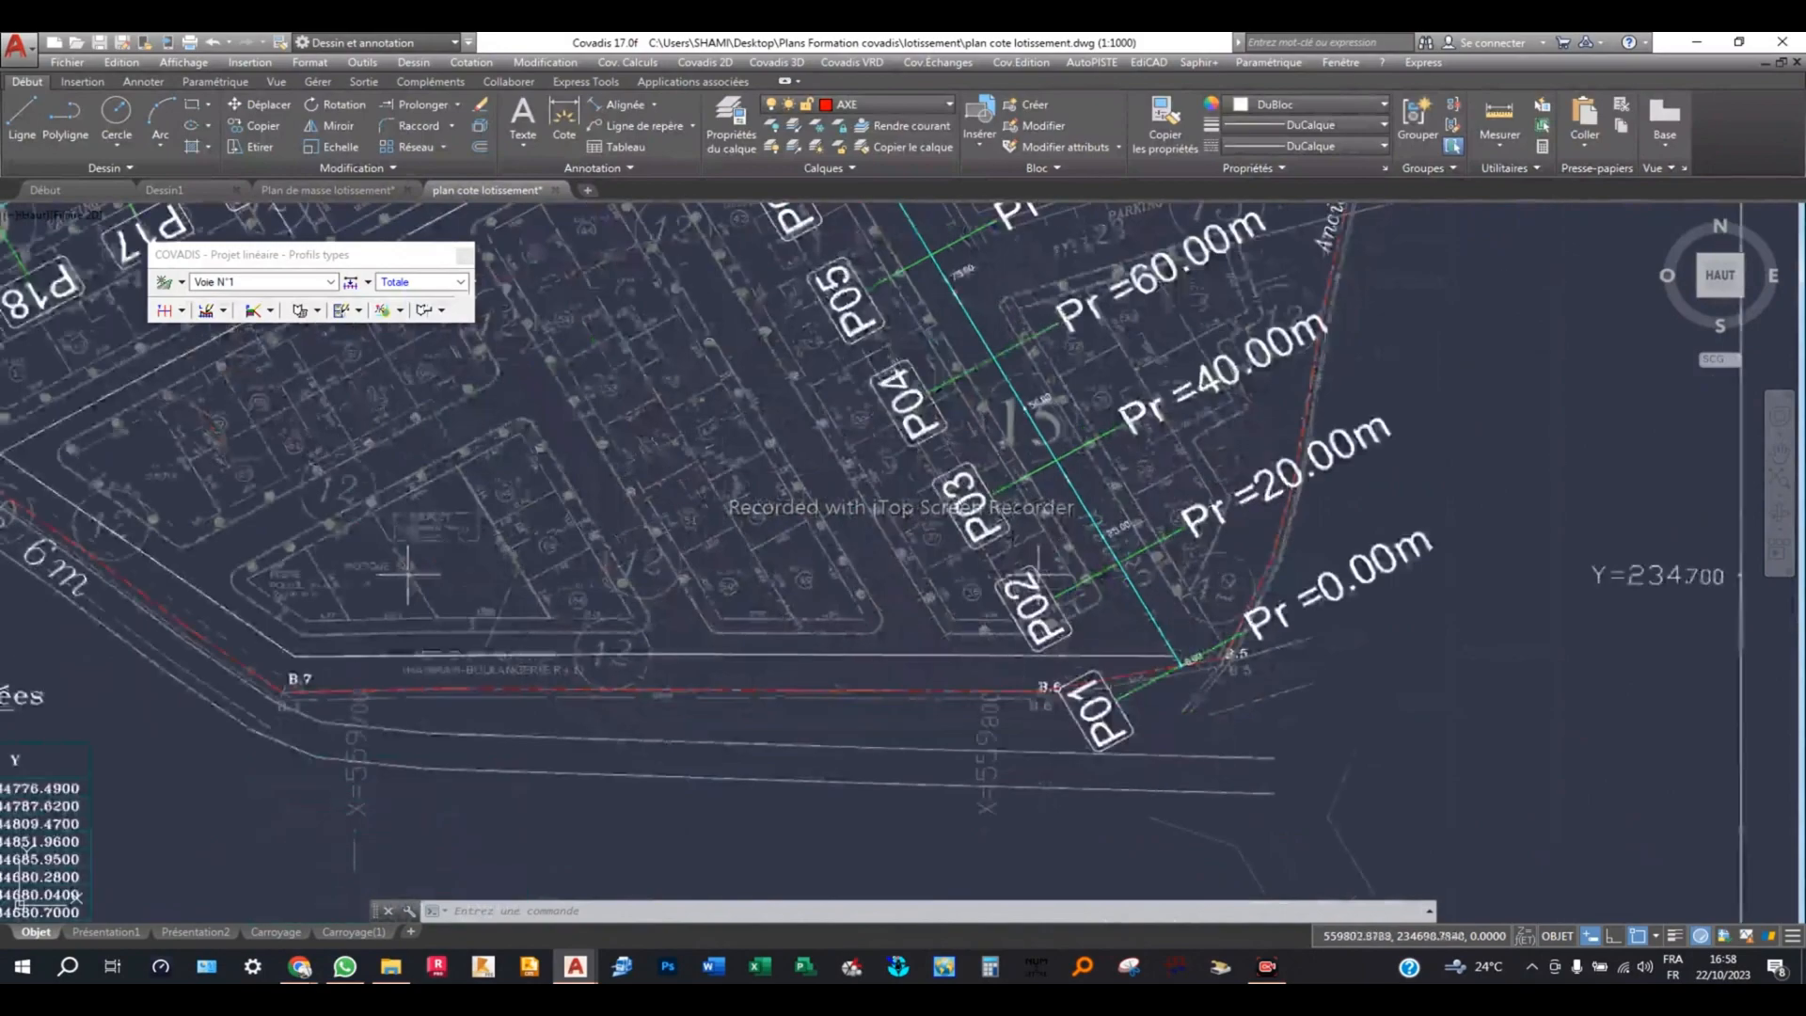
pyautogui.moveTo(1011, 576); pyautogui.dragTo(1083, 764, button='middle')
pyautogui.moveTo(903, 423); pyautogui.dragTo(975, 565, button='middle')
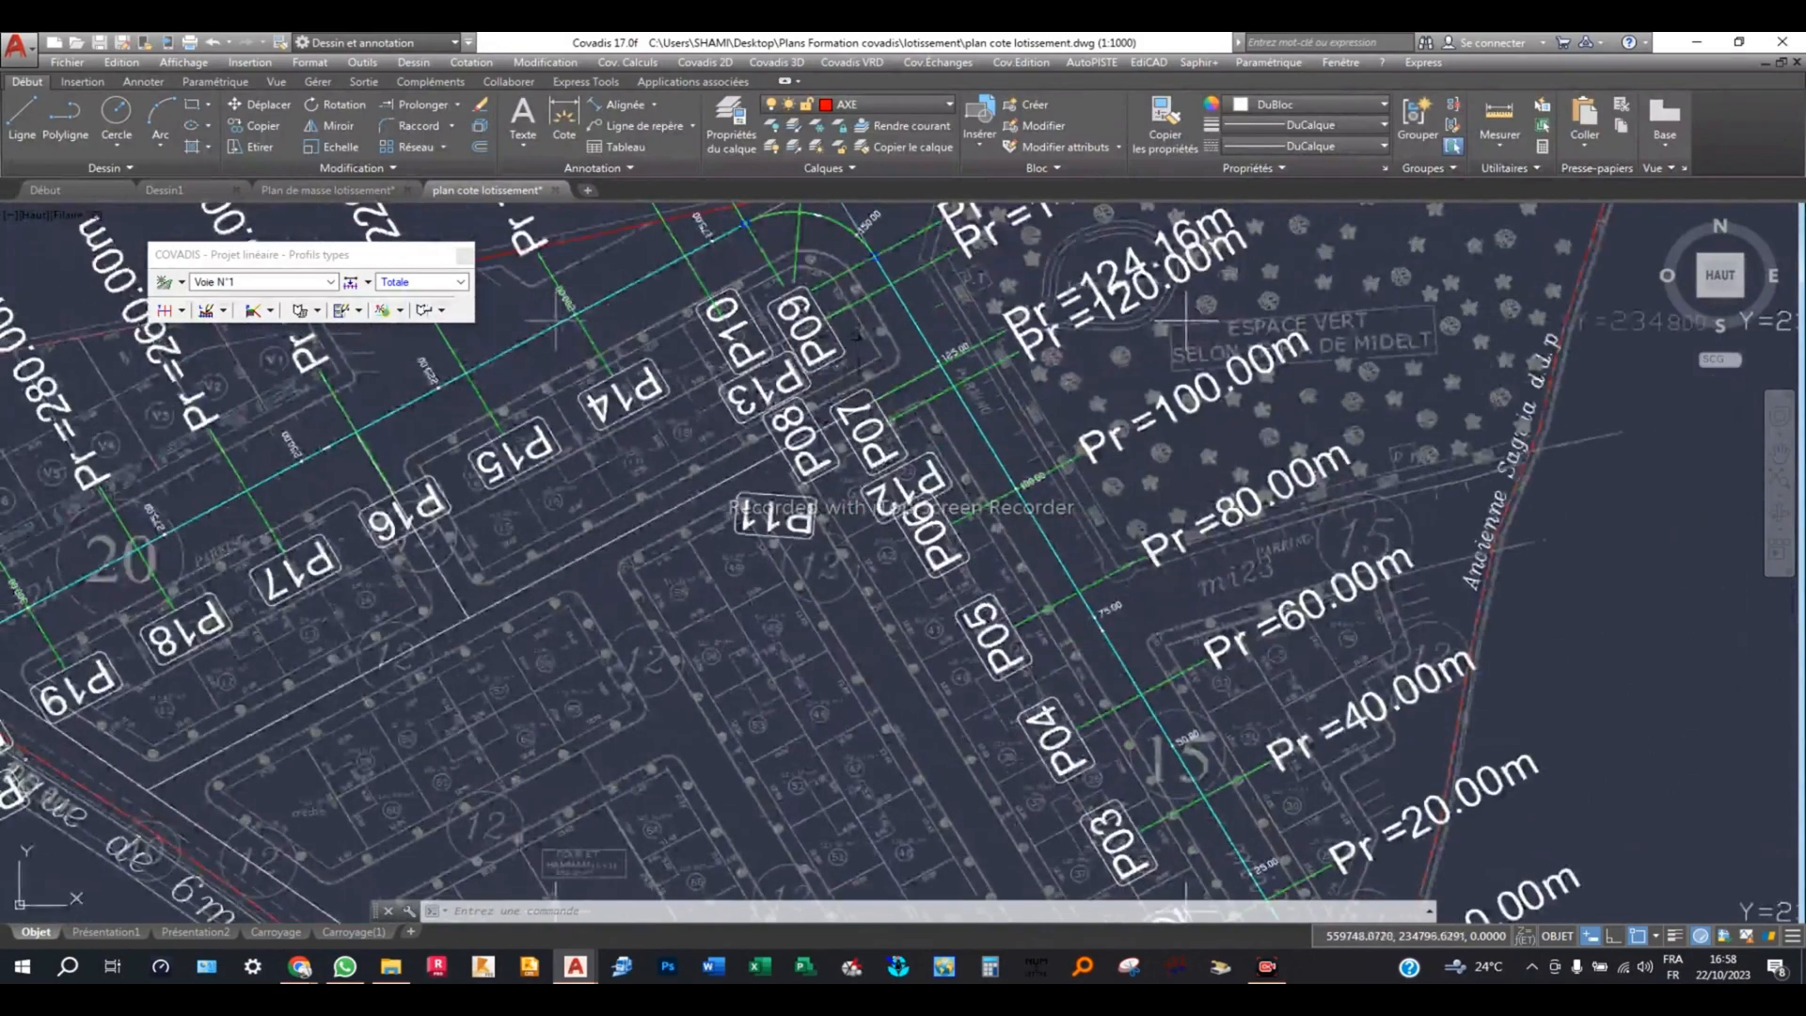
pyautogui.scroll(1, 712, 308)
pyautogui.moveTo(712, 309); pyautogui.dragTo(715, 377, button='middle')
pyautogui.scroll(-1, 1056, 468)
pyautogui.moveTo(969, 400); pyautogui.dragTo(1068, 585, button='middle')
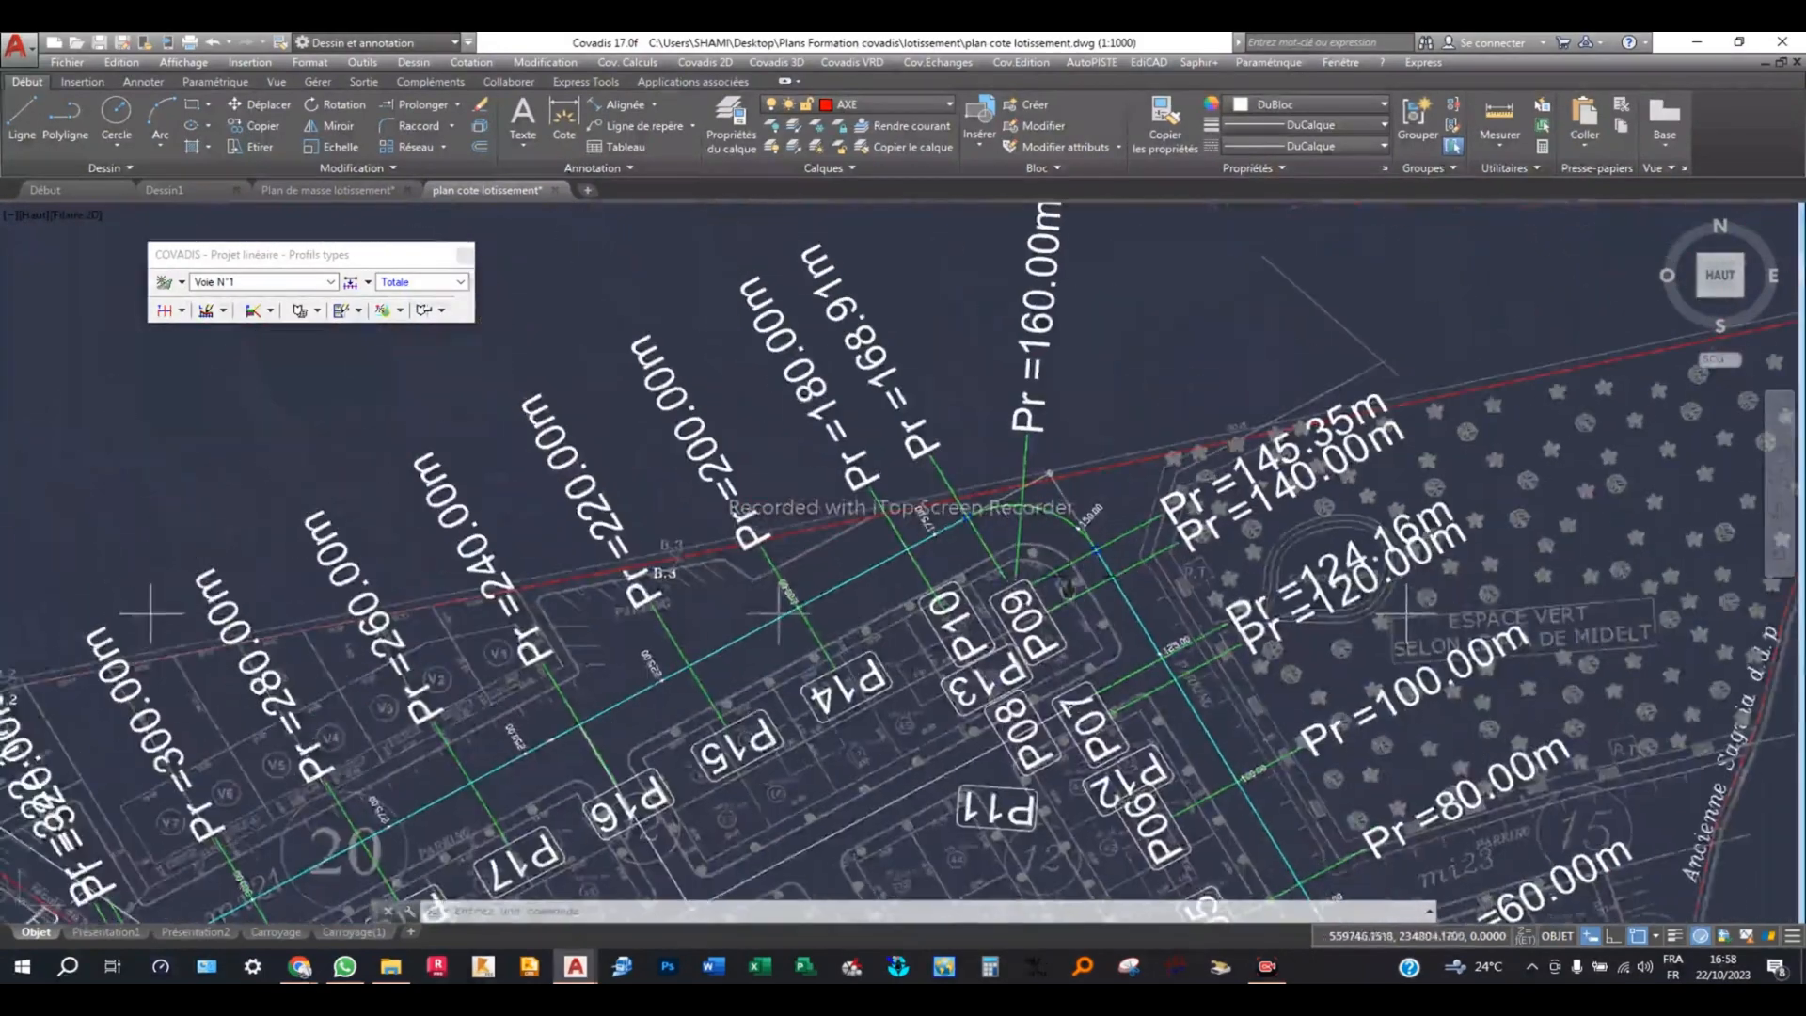
pyautogui.scroll(-1, 867, 414)
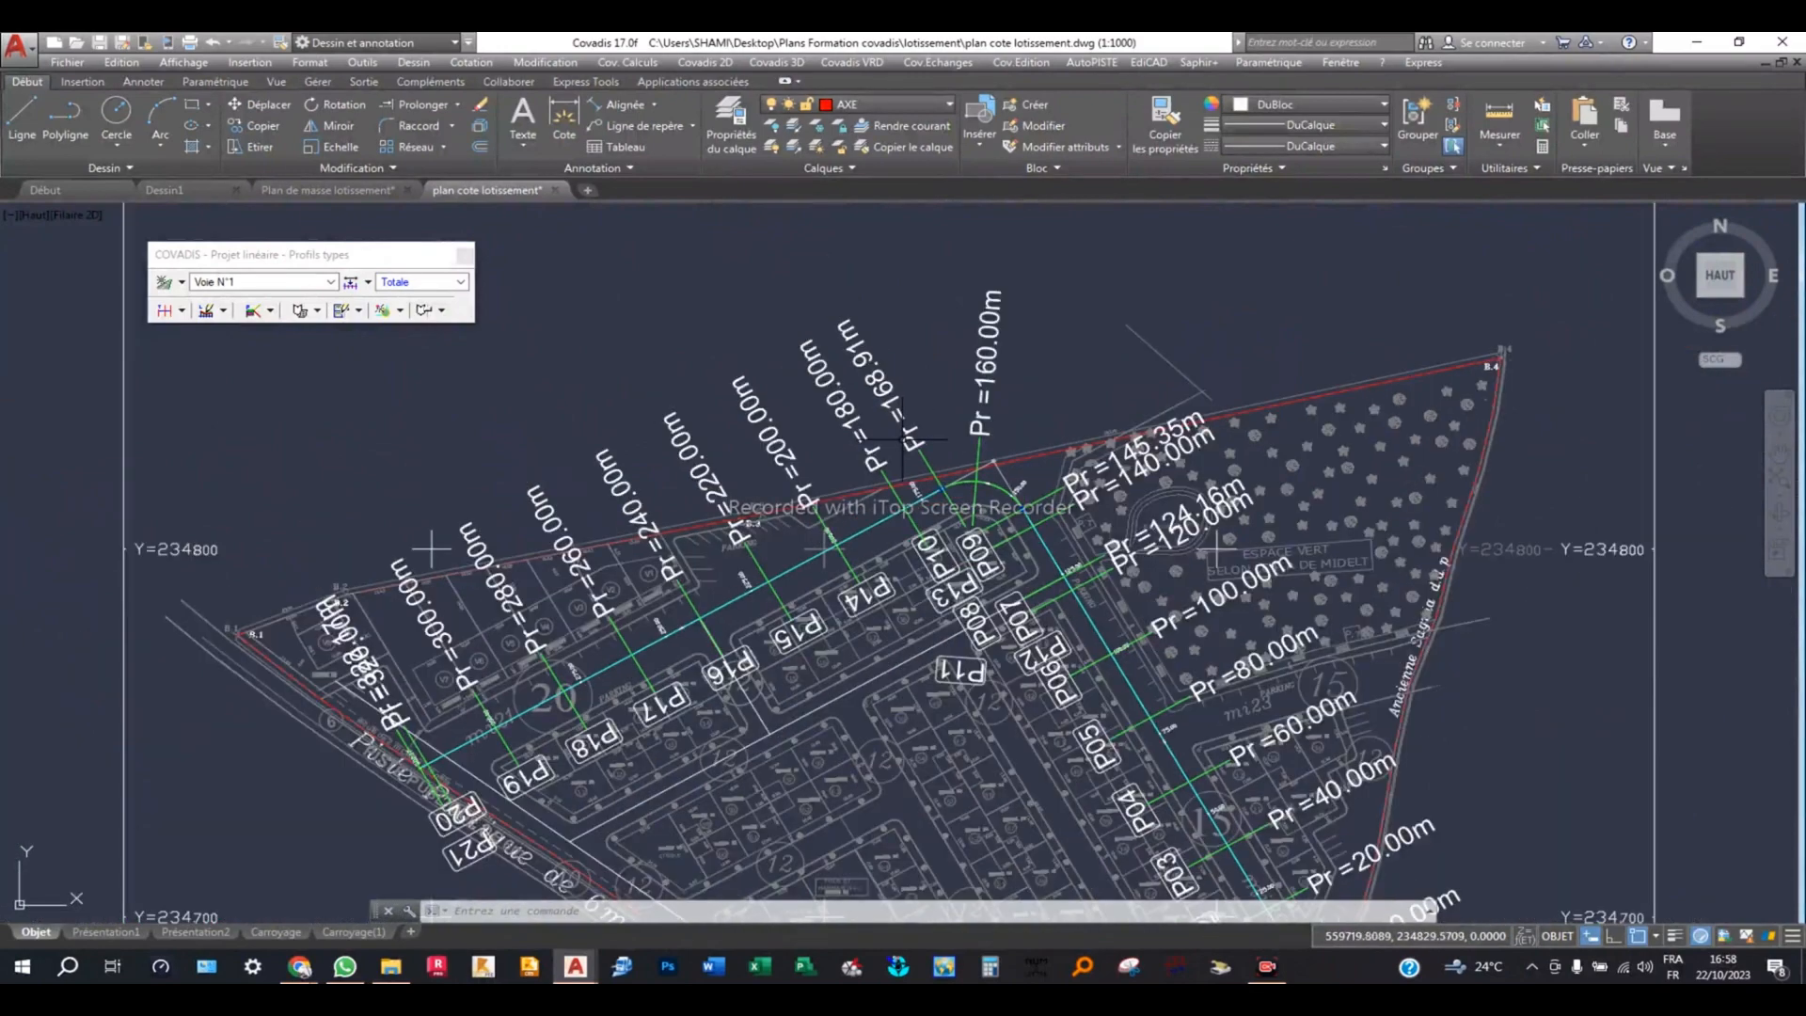
pyautogui.moveTo(965, 434); pyautogui.dragTo(712, 305, button='middle')
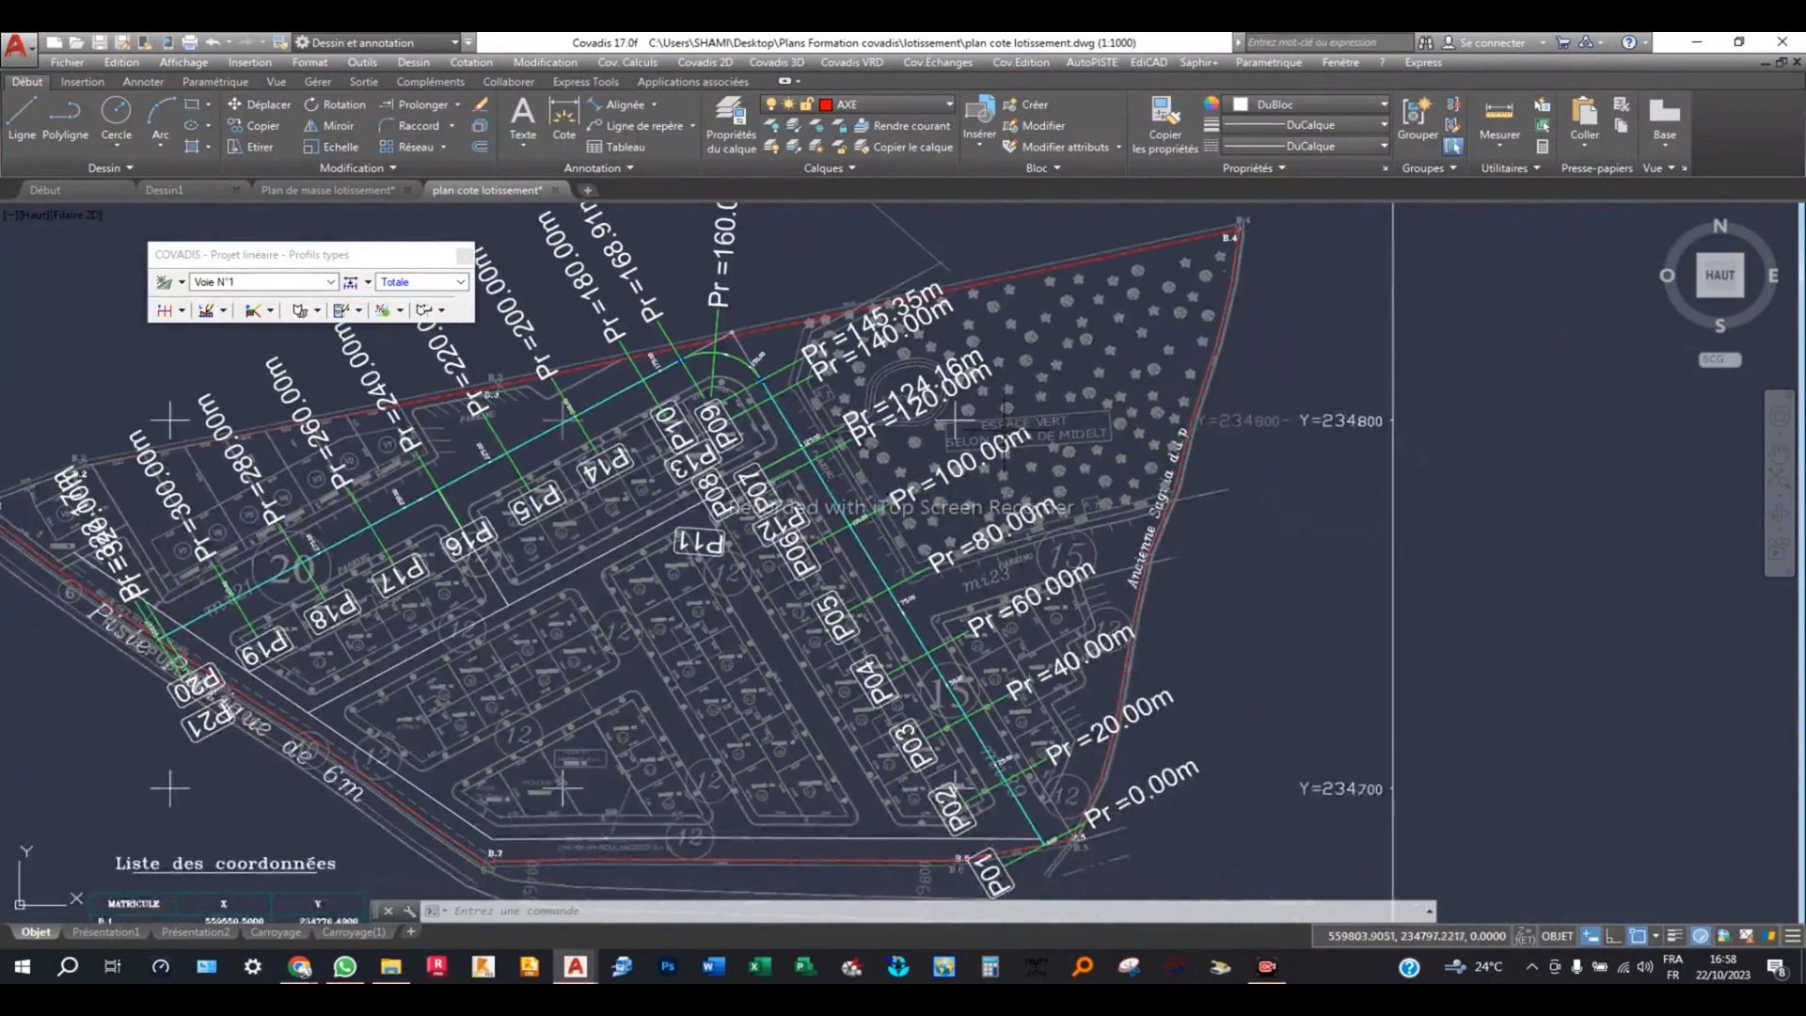
pyautogui.scroll(1, 905, 495)
pyautogui.scroll(1, 959, 489)
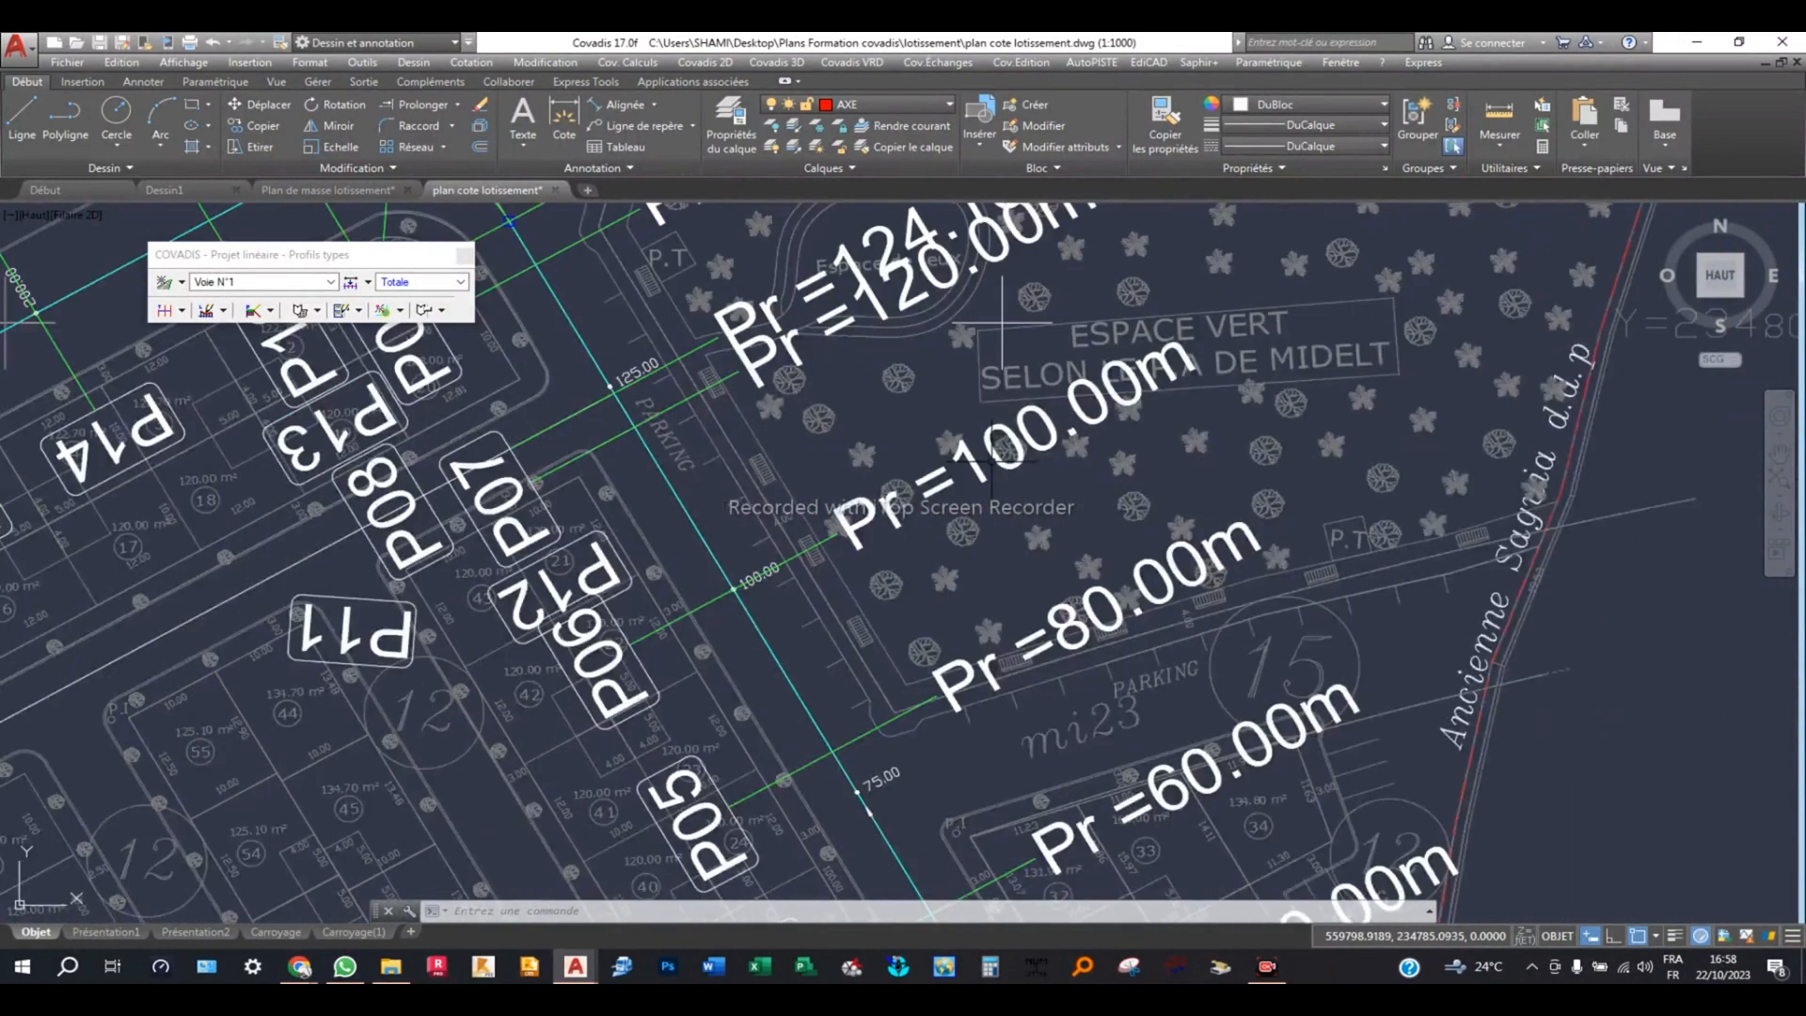
pyautogui.scroll(-1, 991, 462)
pyautogui.moveTo(825, 323); pyautogui.dragTo(944, 517, button='middle')
pyautogui.moveTo(773, 378); pyautogui.dragTo(887, 454, button='middle')
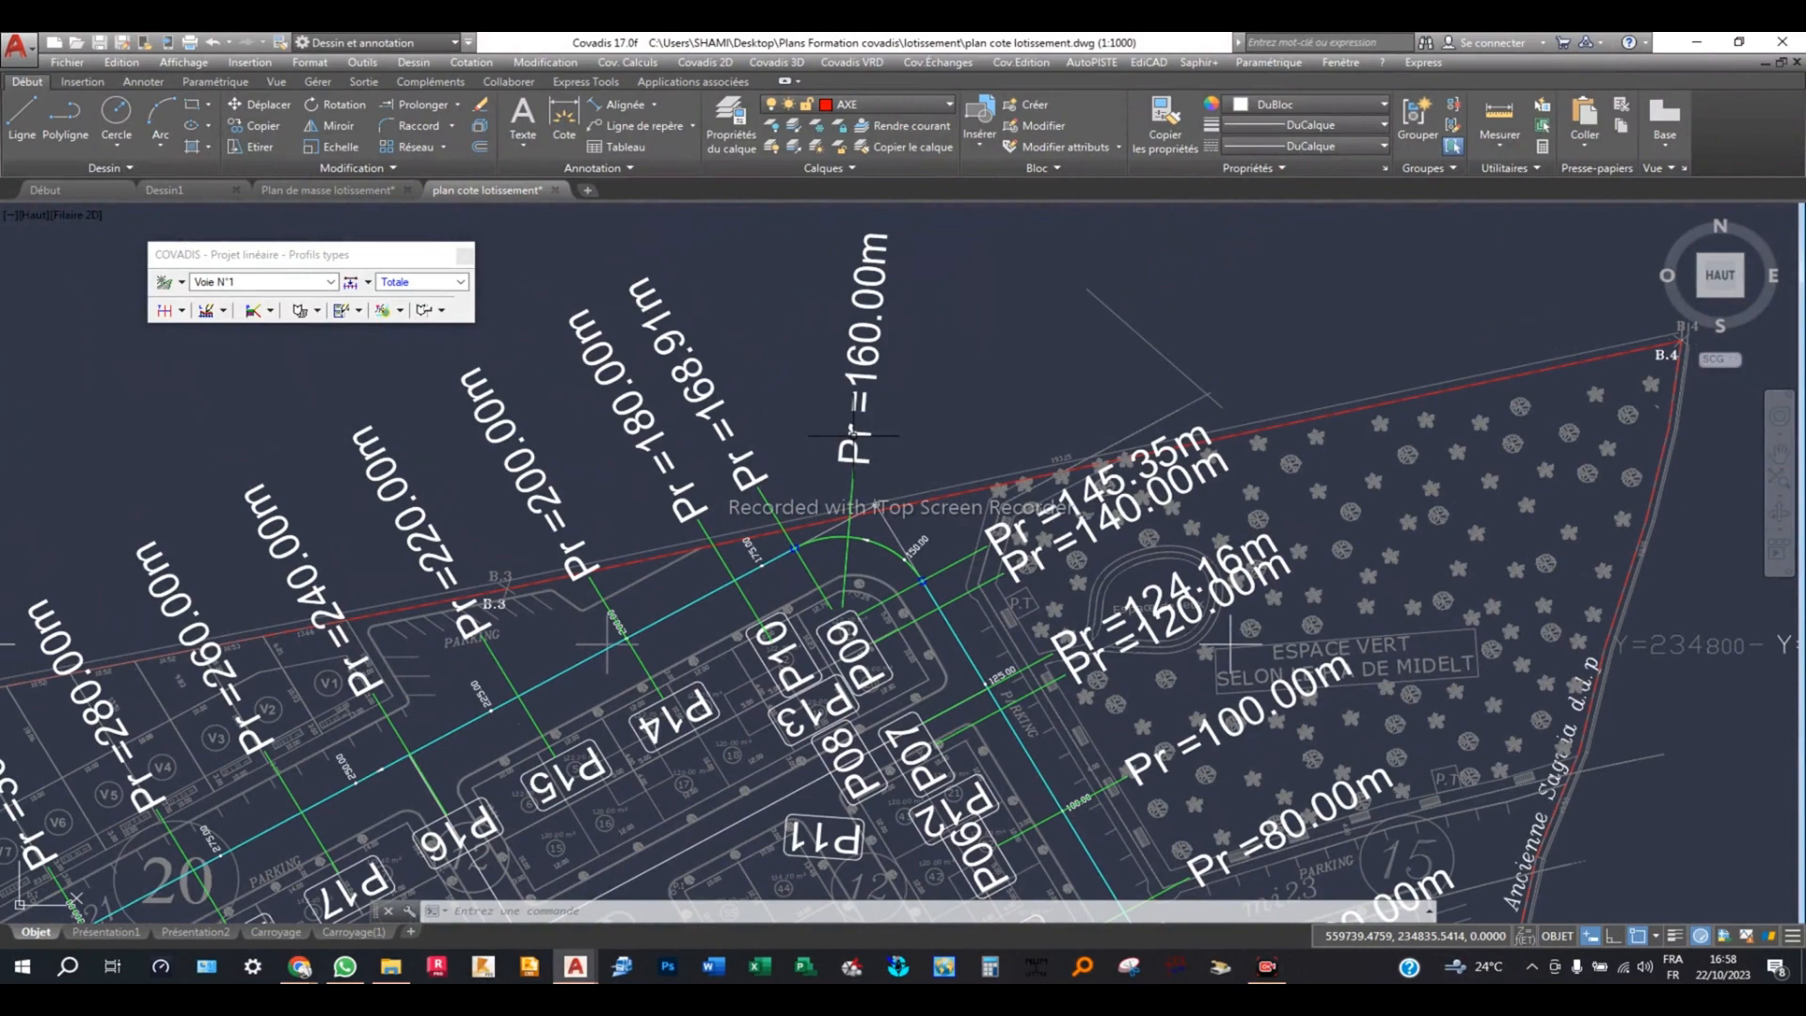
# Reopen the Voie N°1 tabulation layout and review the general and profile-number settings of the tabulations (Paramétrage des tabulations).
pyautogui.click(164, 312)
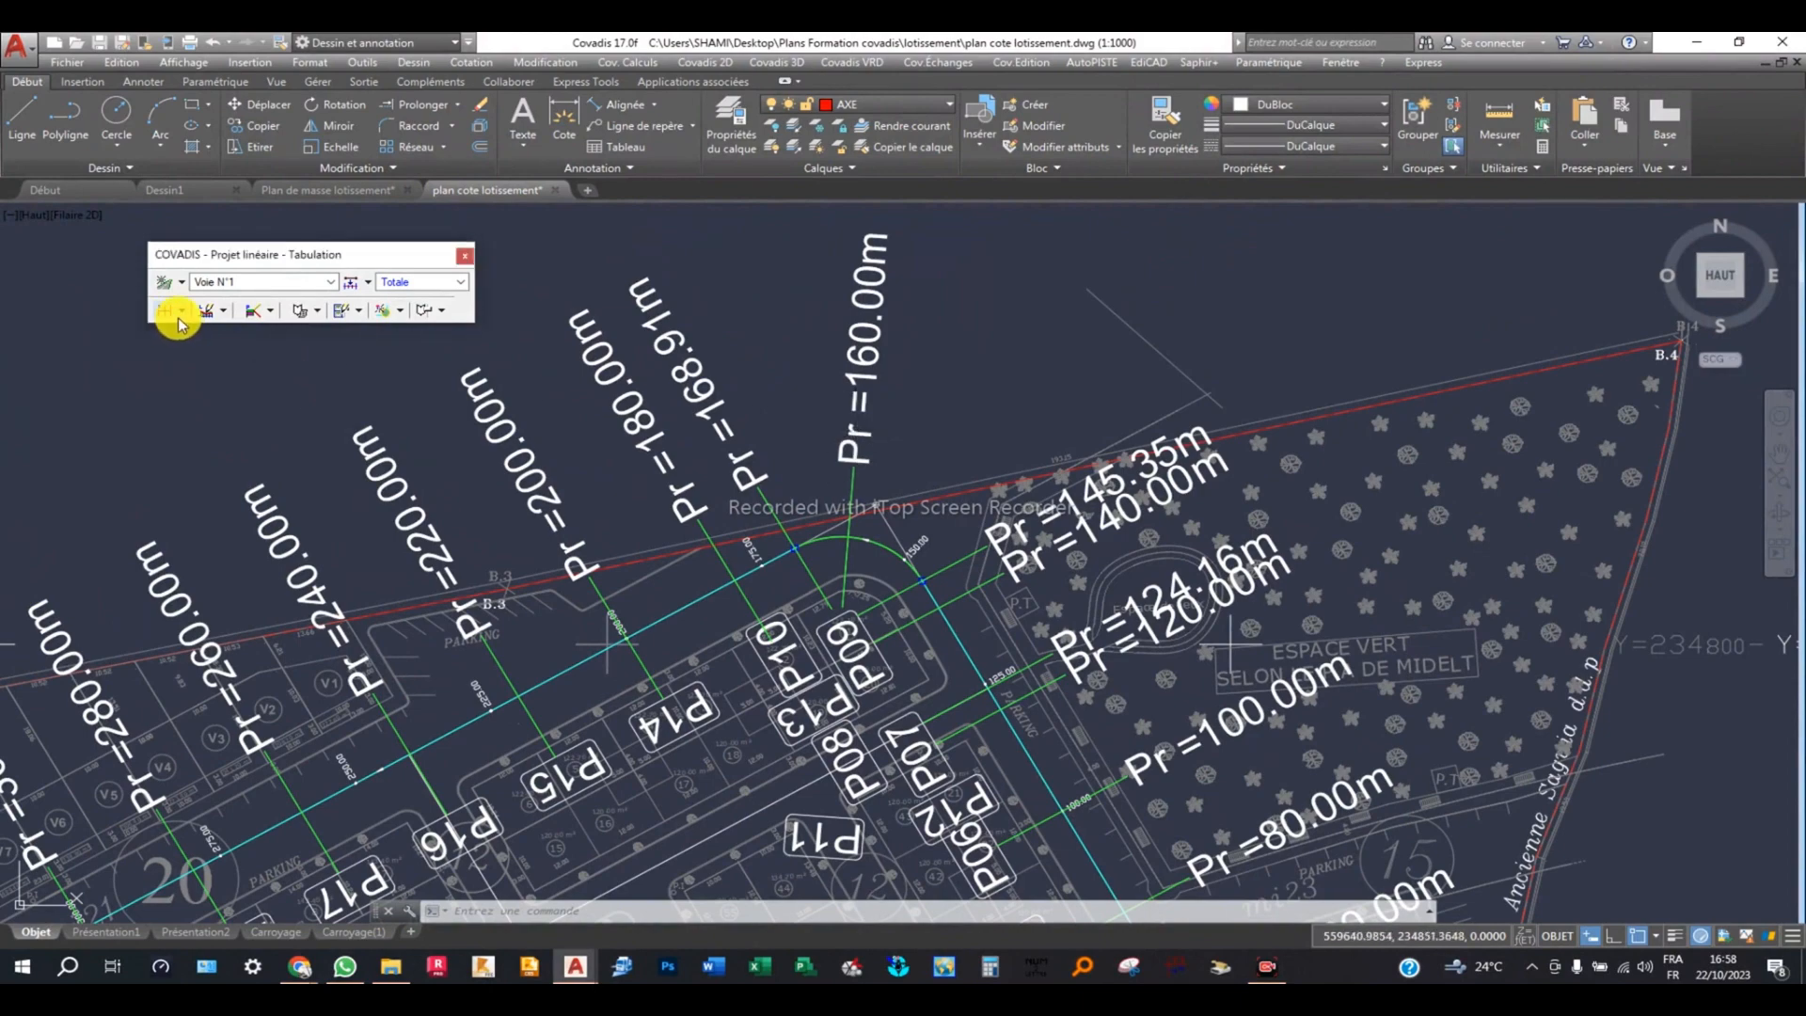
pyautogui.click(172, 316)
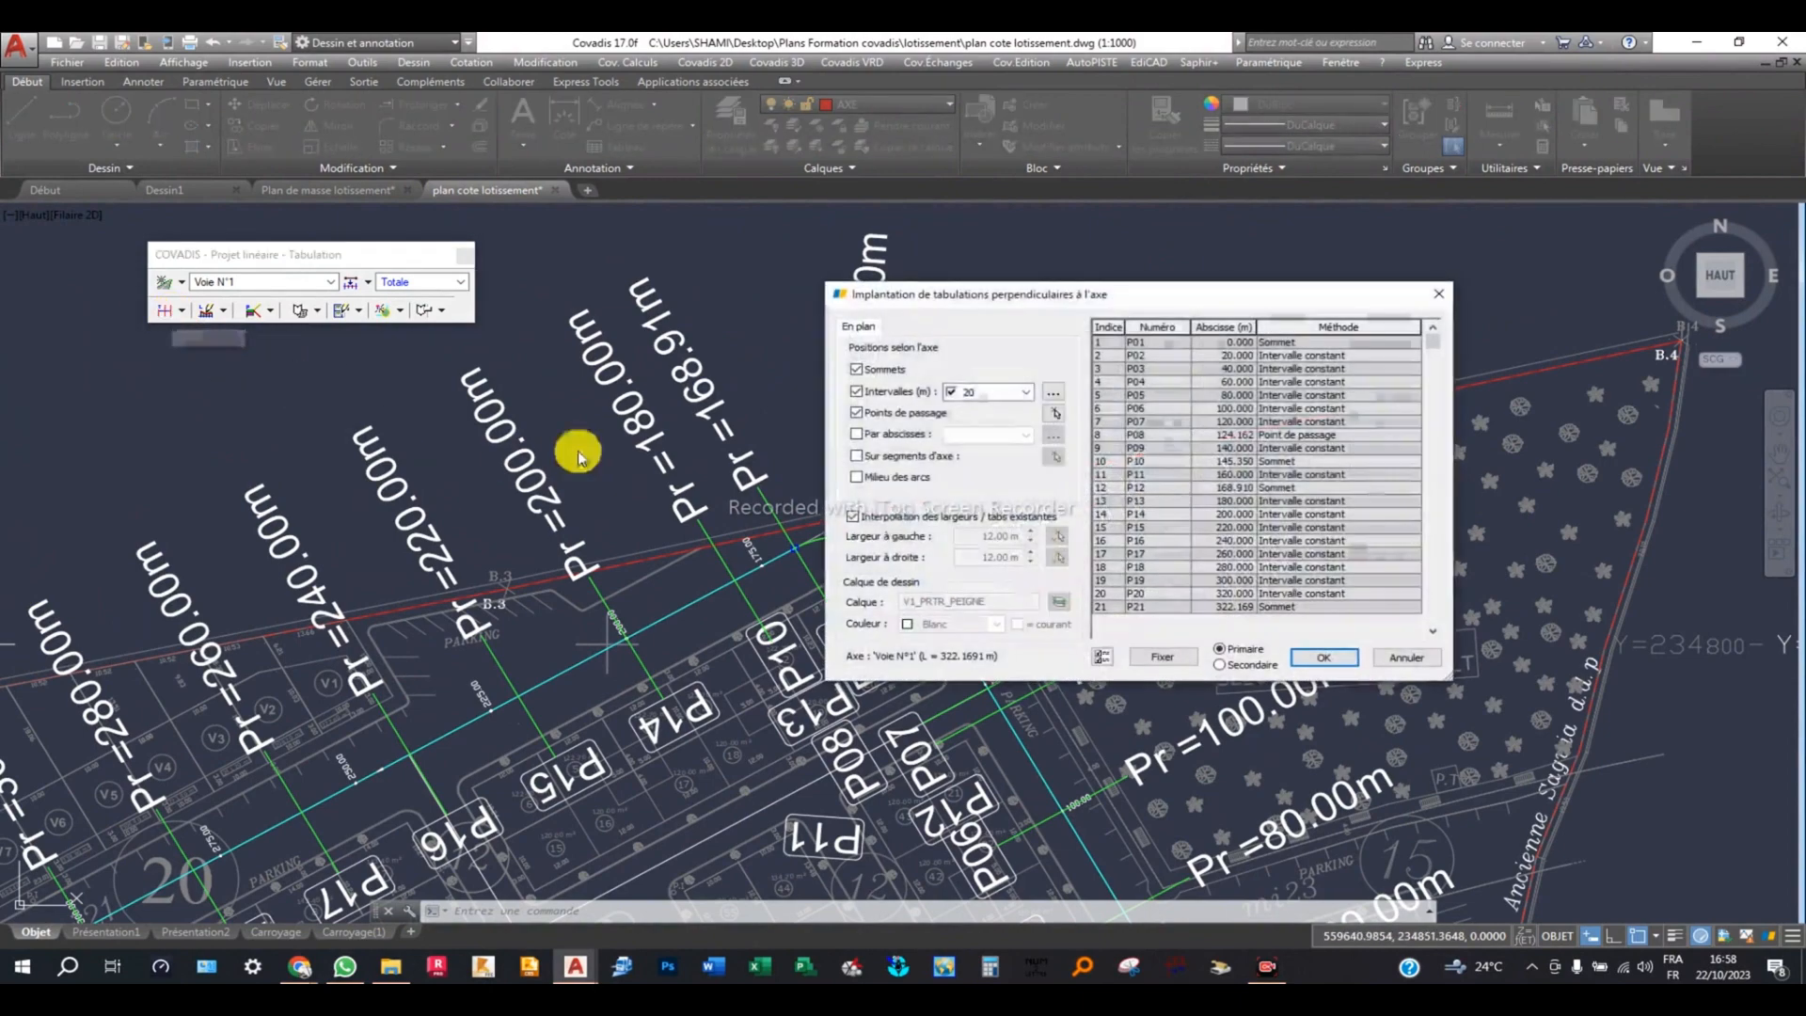
pyautogui.moveTo(1022, 303); pyautogui.dragTo(805, 72)
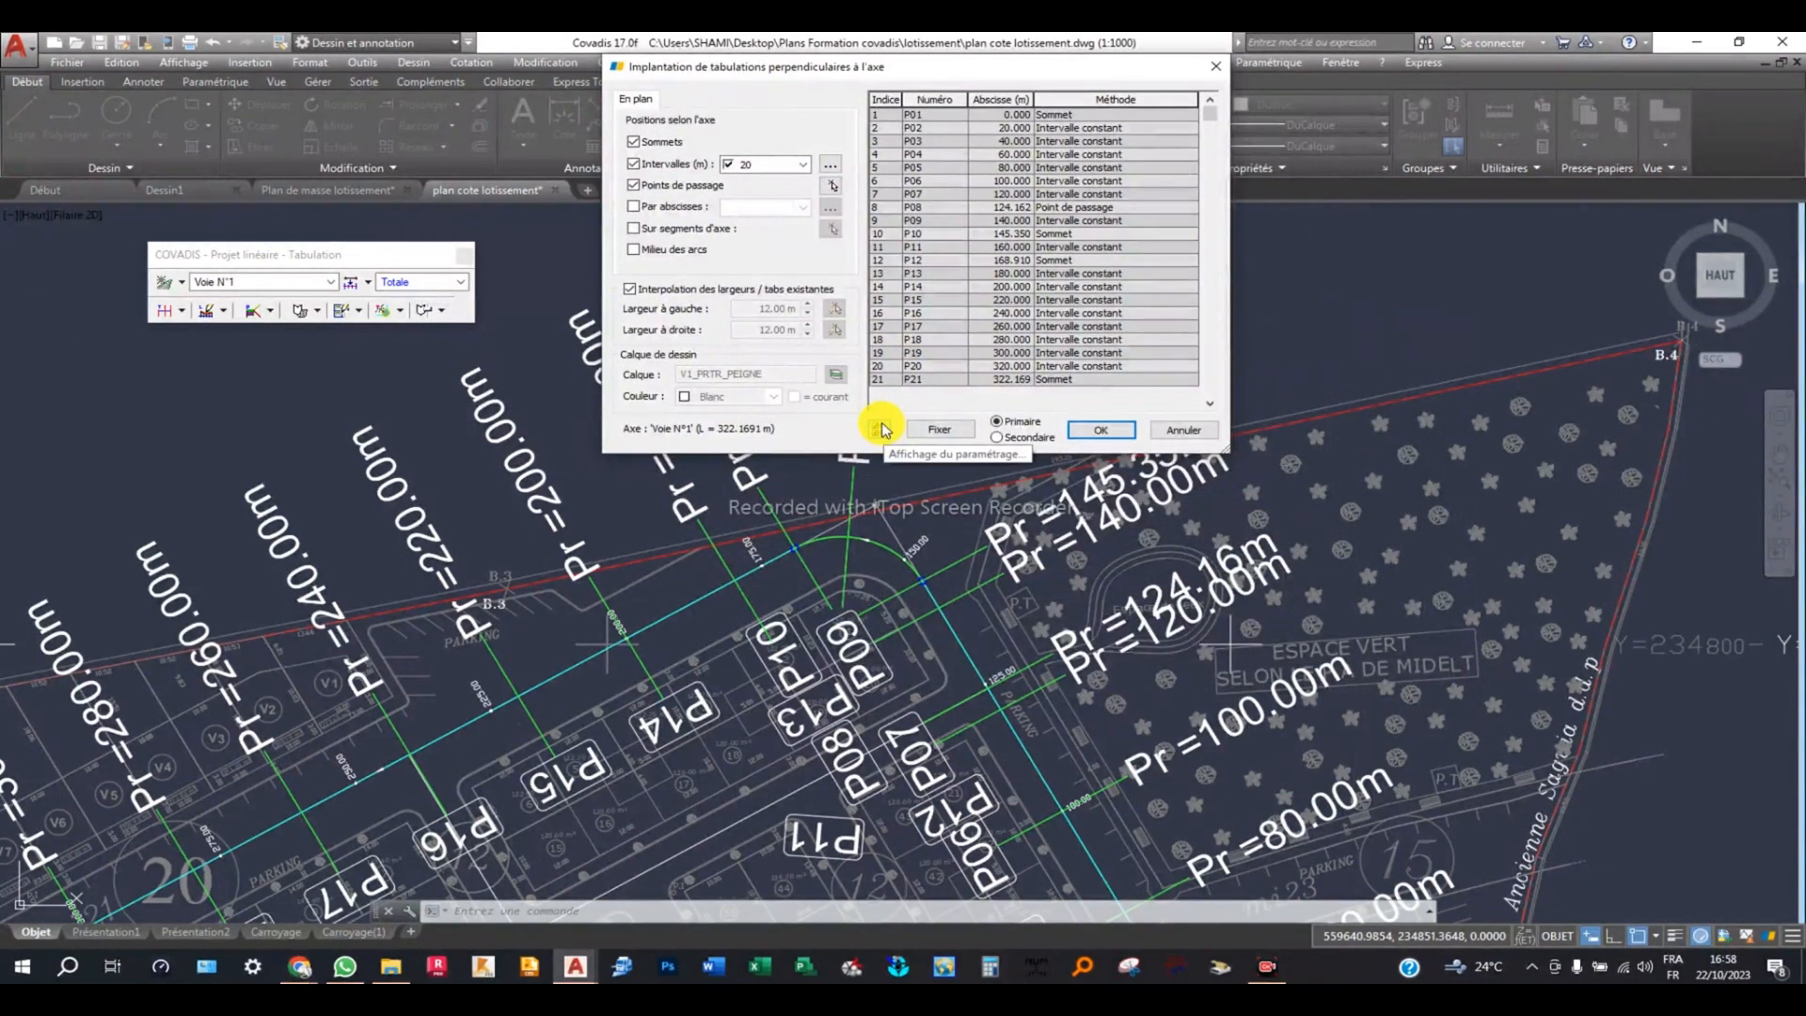
pyautogui.click(878, 430)
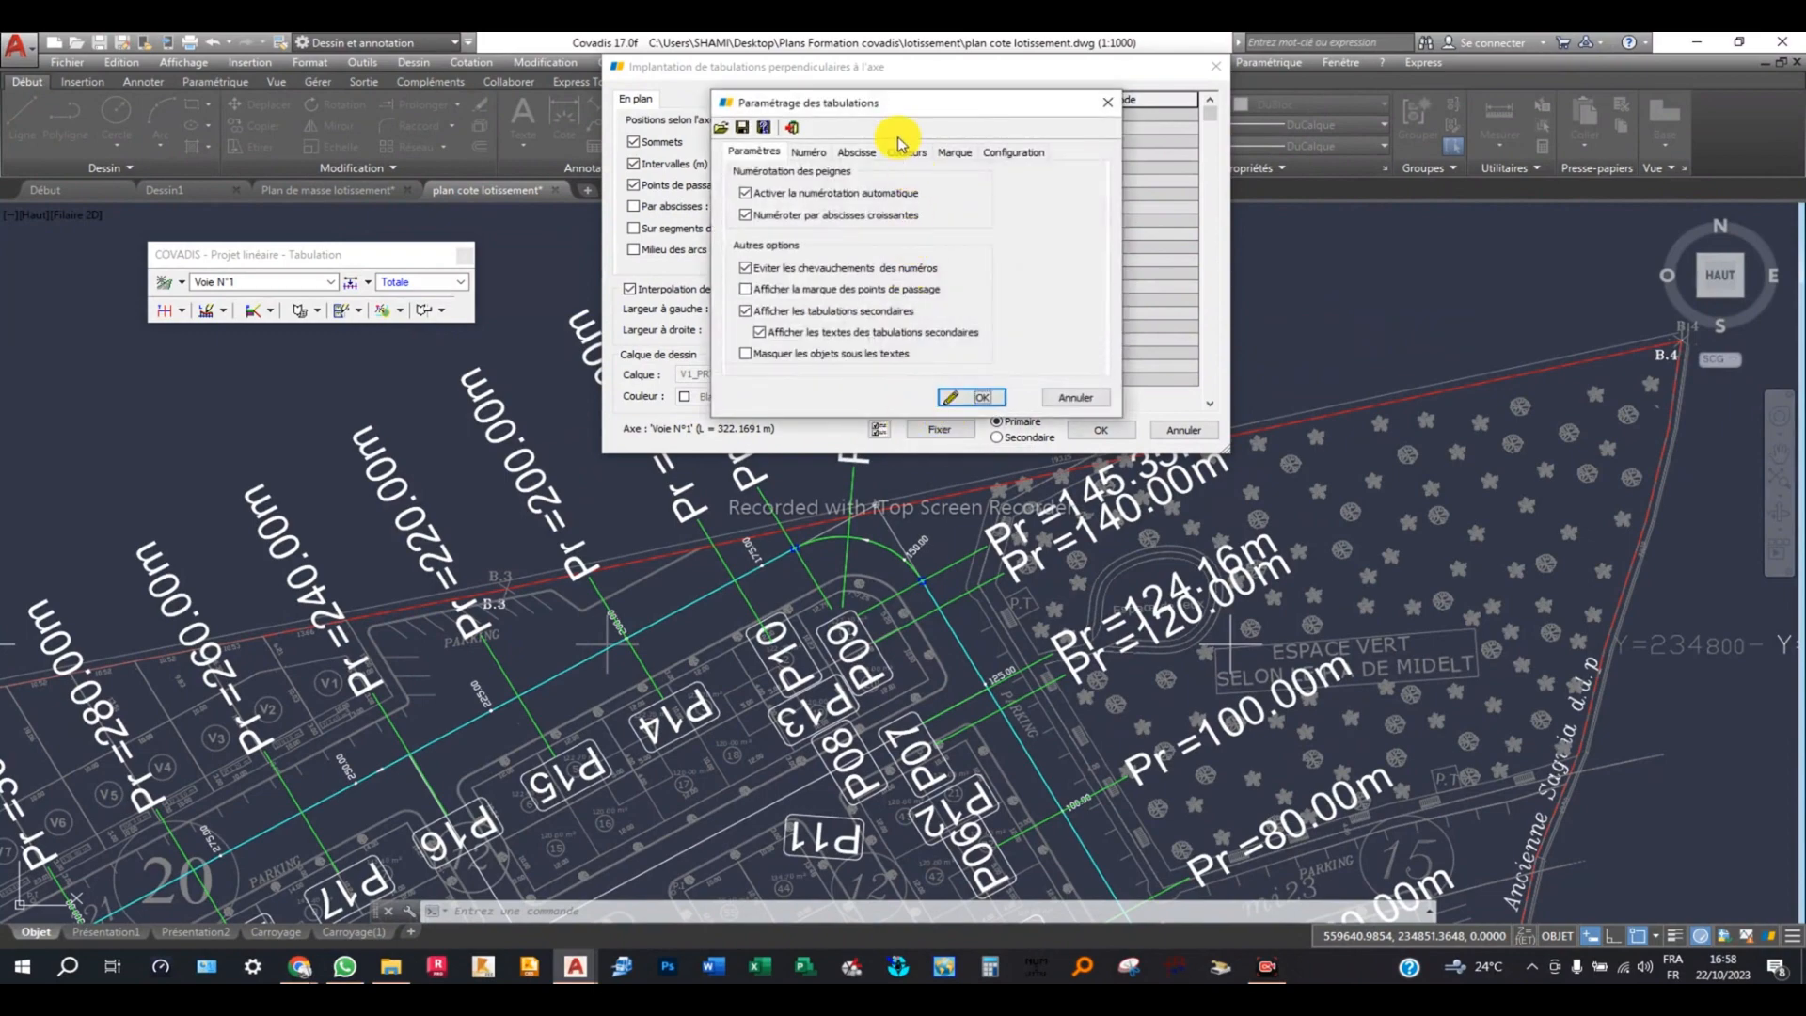
pyautogui.moveTo(900, 104)
pyautogui.mouseDown()
pyautogui.moveTo(878, 97)
pyautogui.moveTo(995, 118)
pyautogui.moveTo(635, 107)
pyautogui.moveTo(613, 123)
pyautogui.mouseUp()
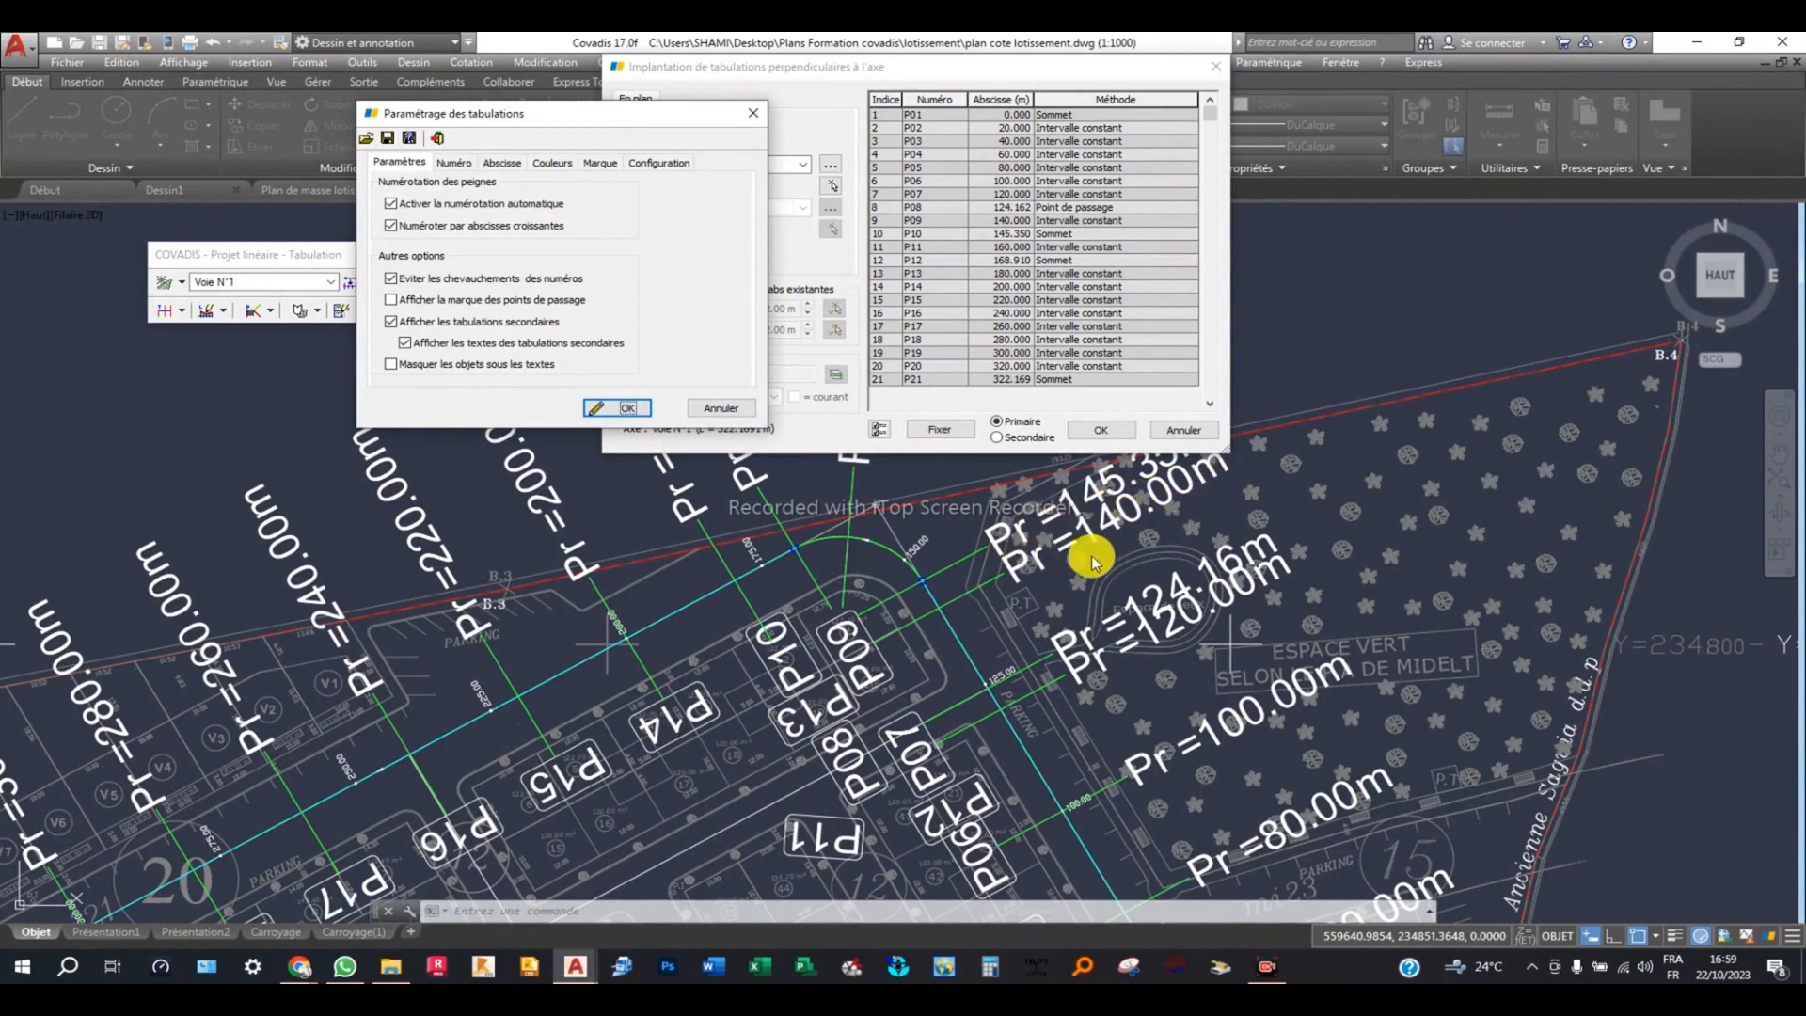
pyautogui.click(459, 165)
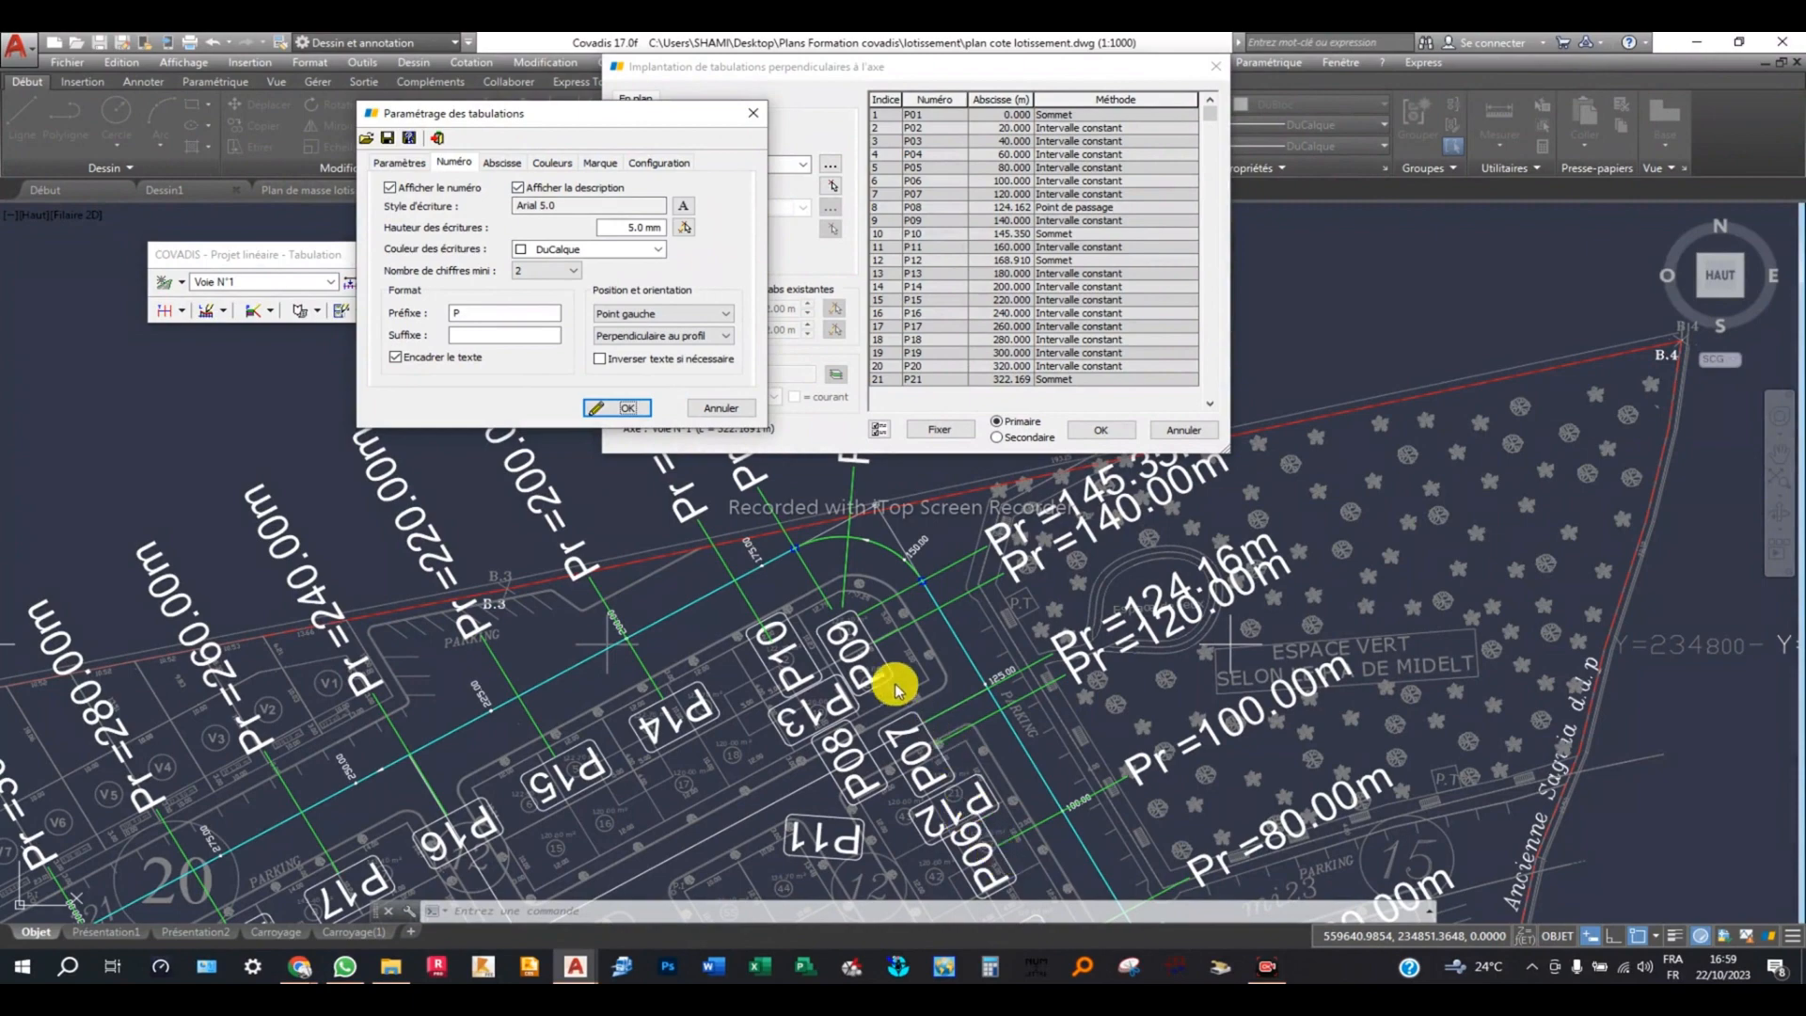
# Set the prefix of the tabulations' abscissa labels to "PK =" and apply it to the Voie N°1 tabulations.
pyautogui.click(508, 165)
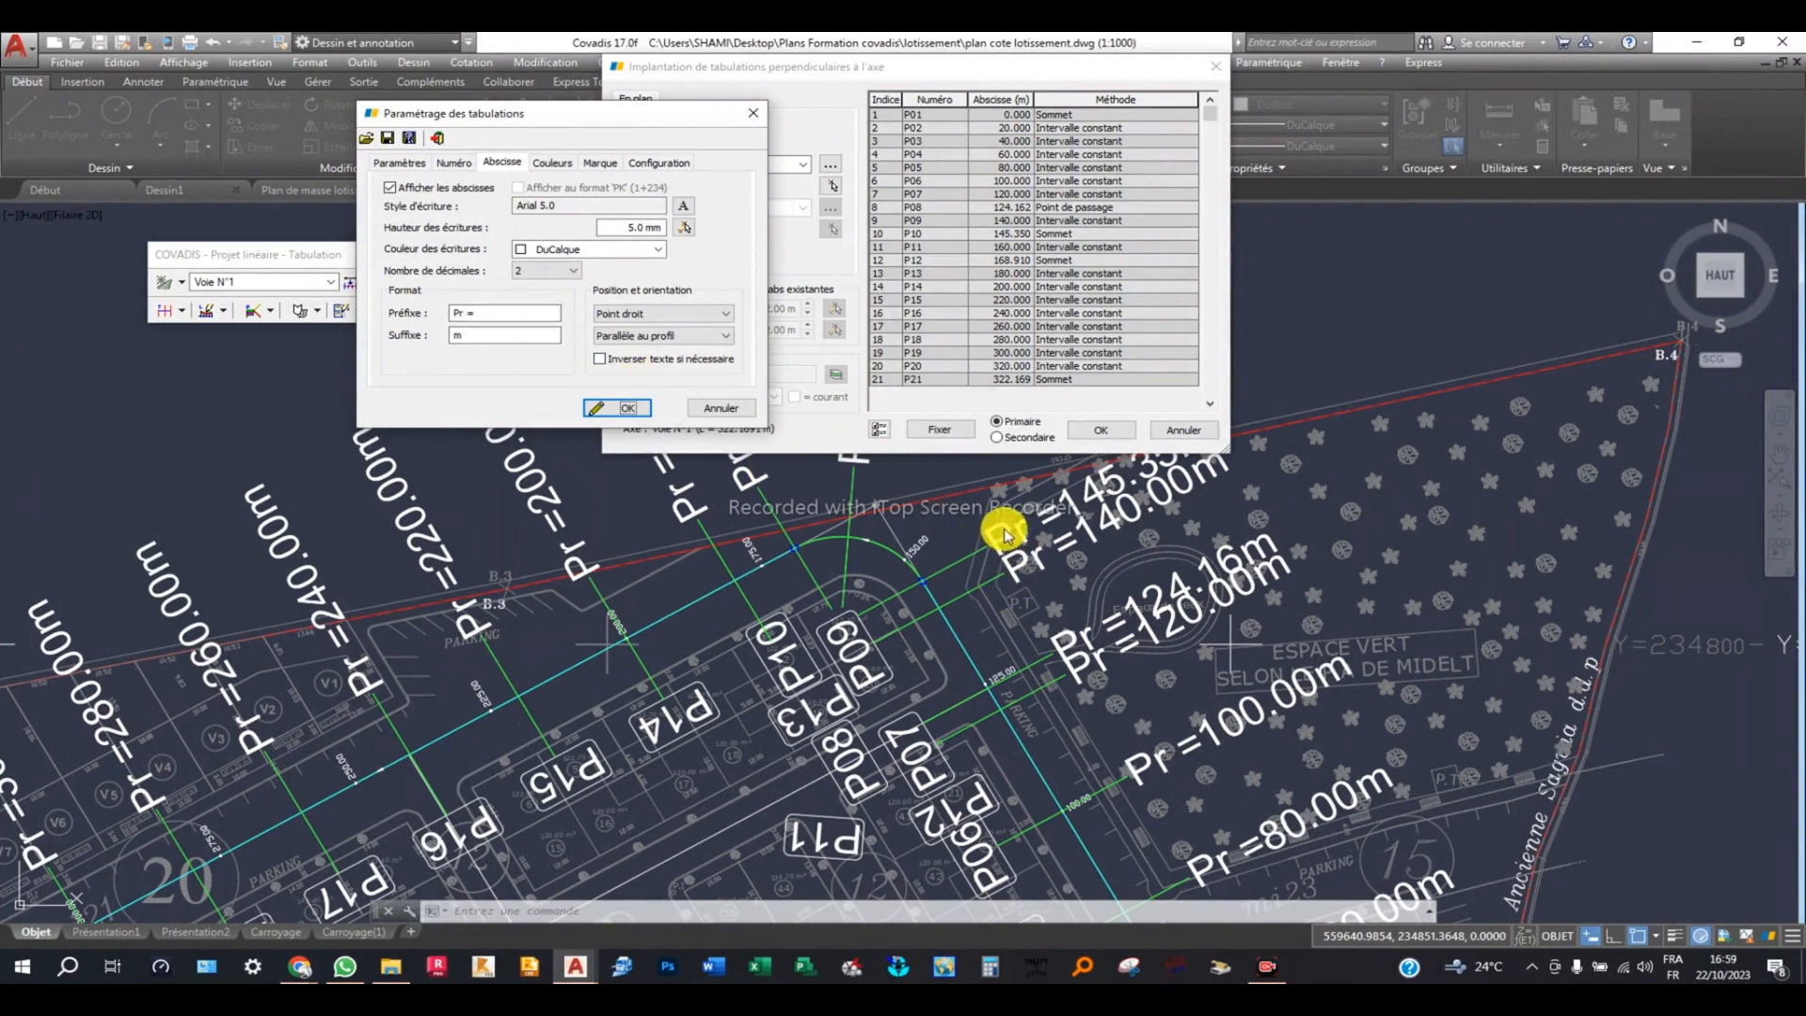
pyautogui.doubleClick(461, 313)
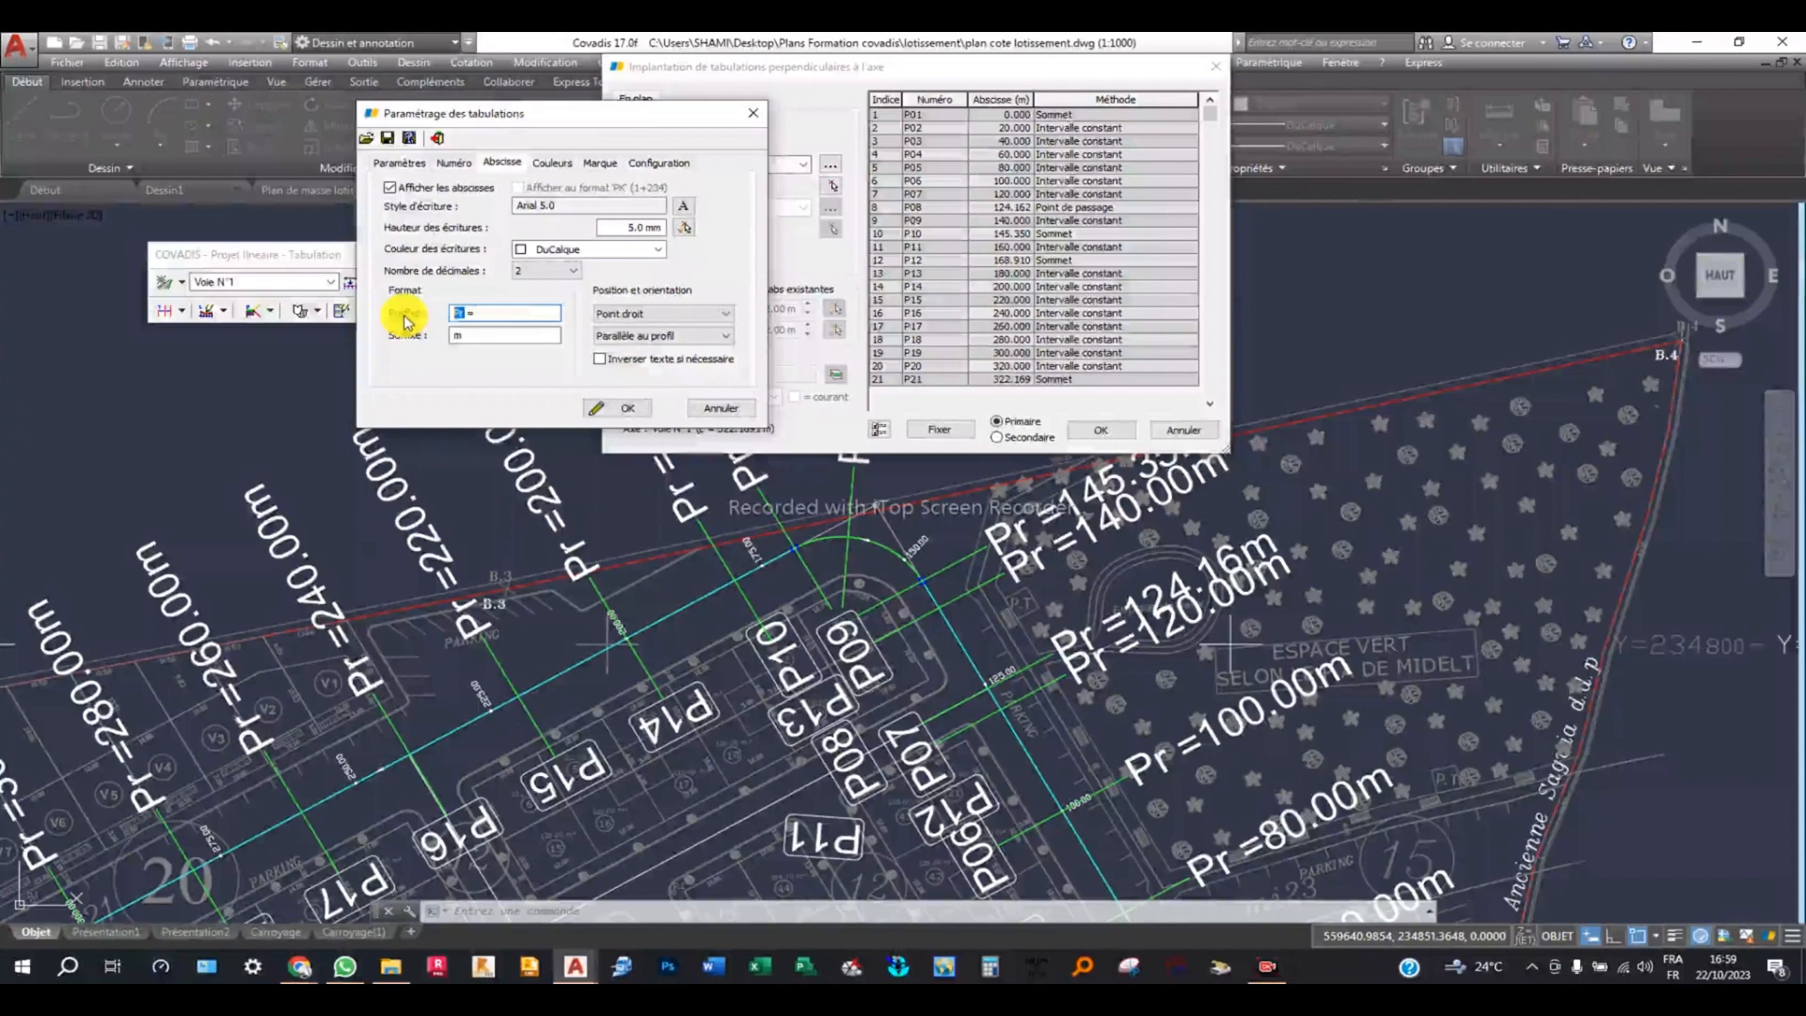
pyautogui.write('PK')
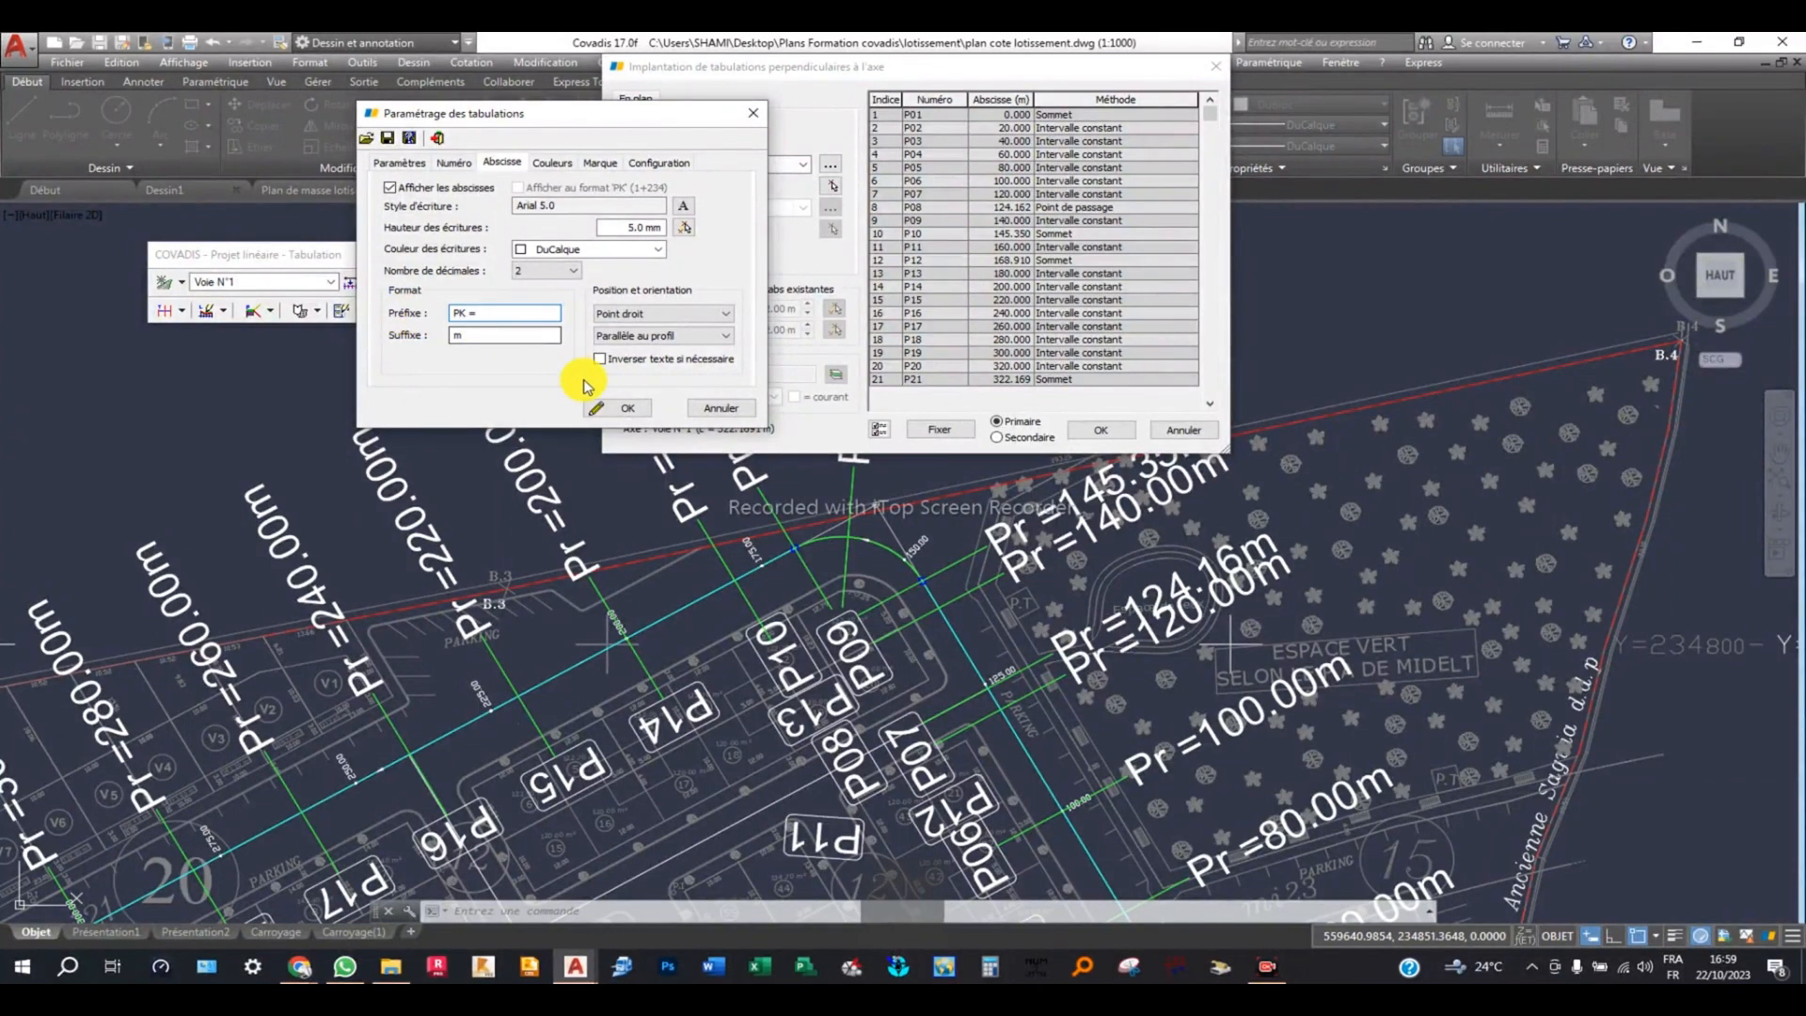
pyautogui.click(623, 407)
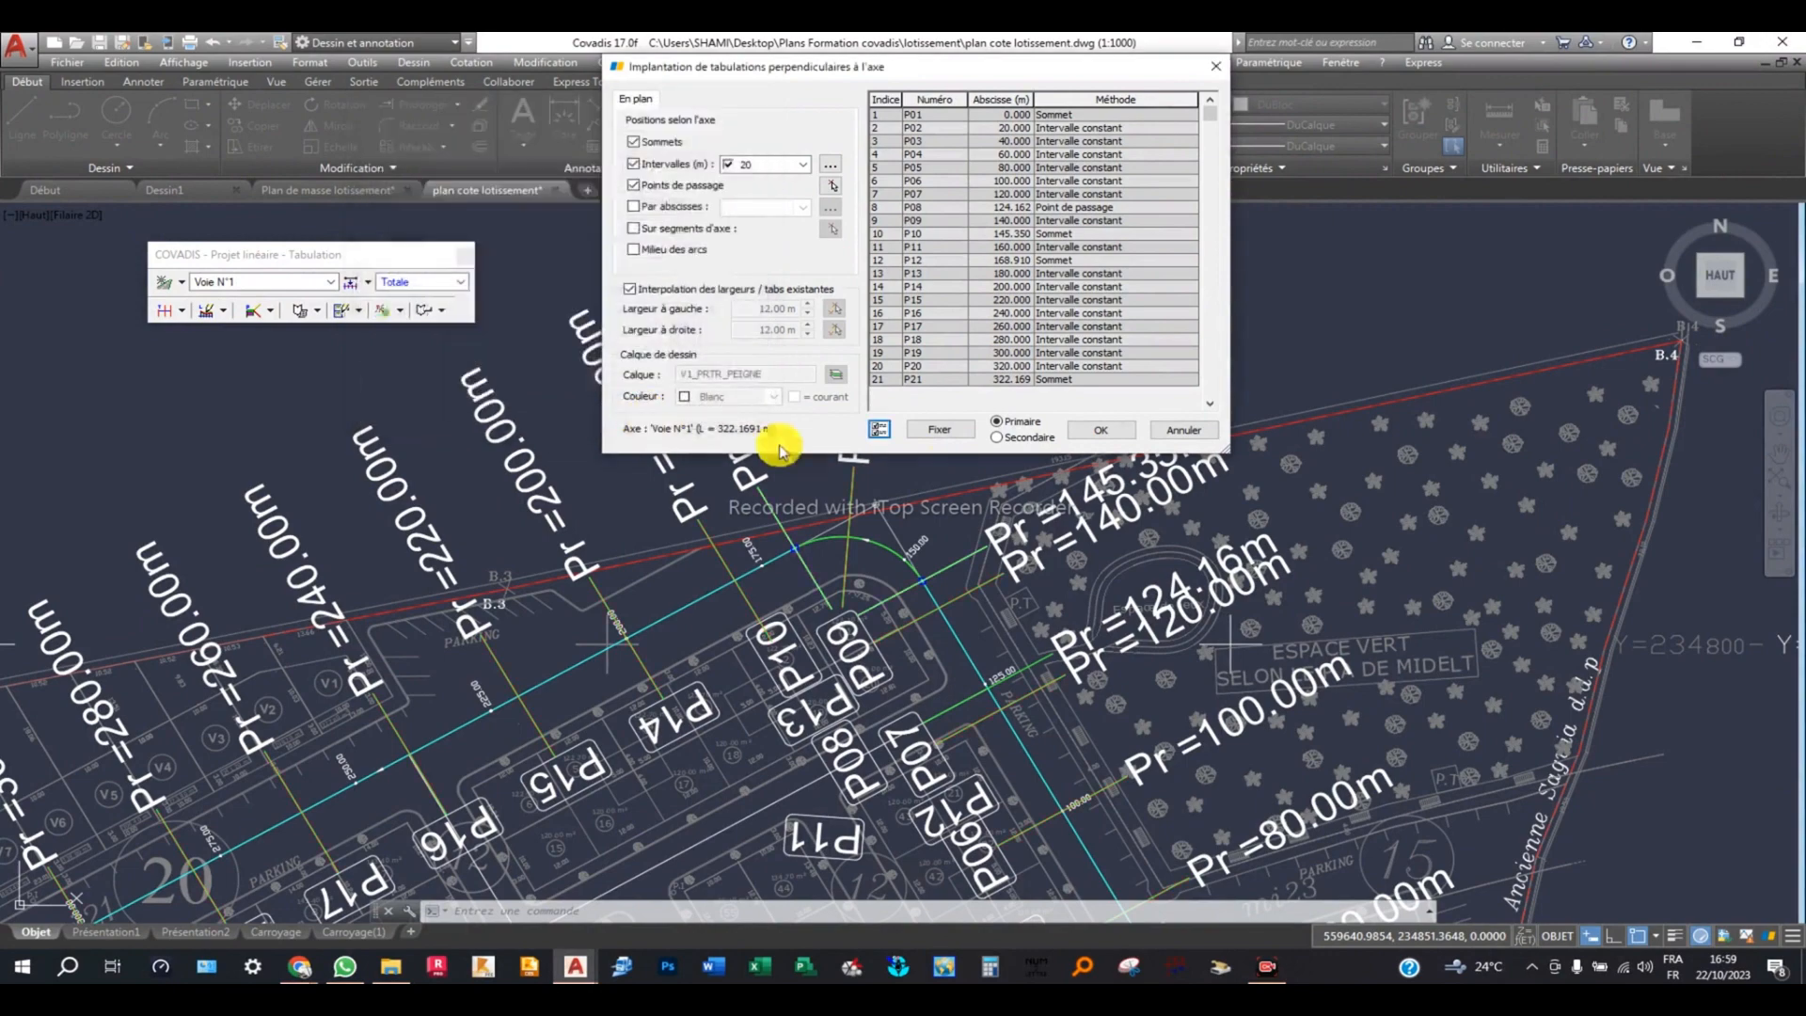
pyautogui.click(1084, 430)
pyautogui.click(1025, 536)
pyautogui.press('Escape')
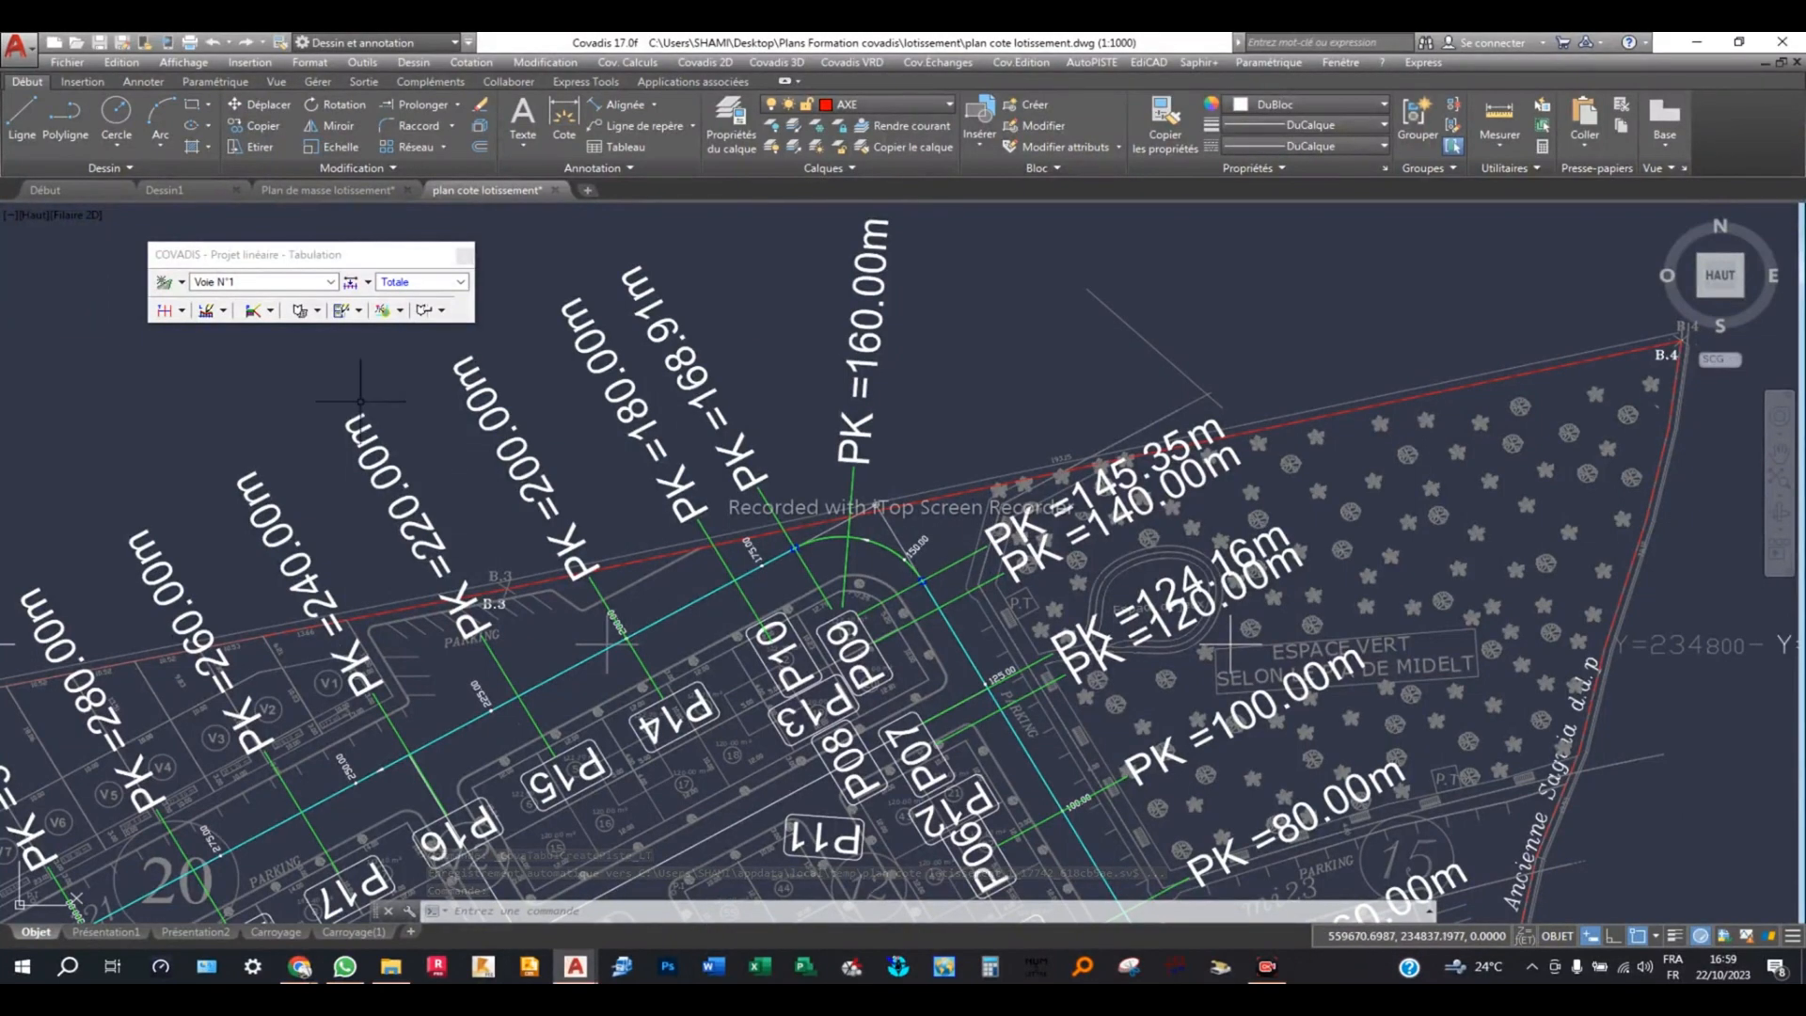
# Reopen the Voie N°1 tabulation layout, request fixing the grid's tabulations, and decline their conversion to passage points.
pyautogui.click(167, 311)
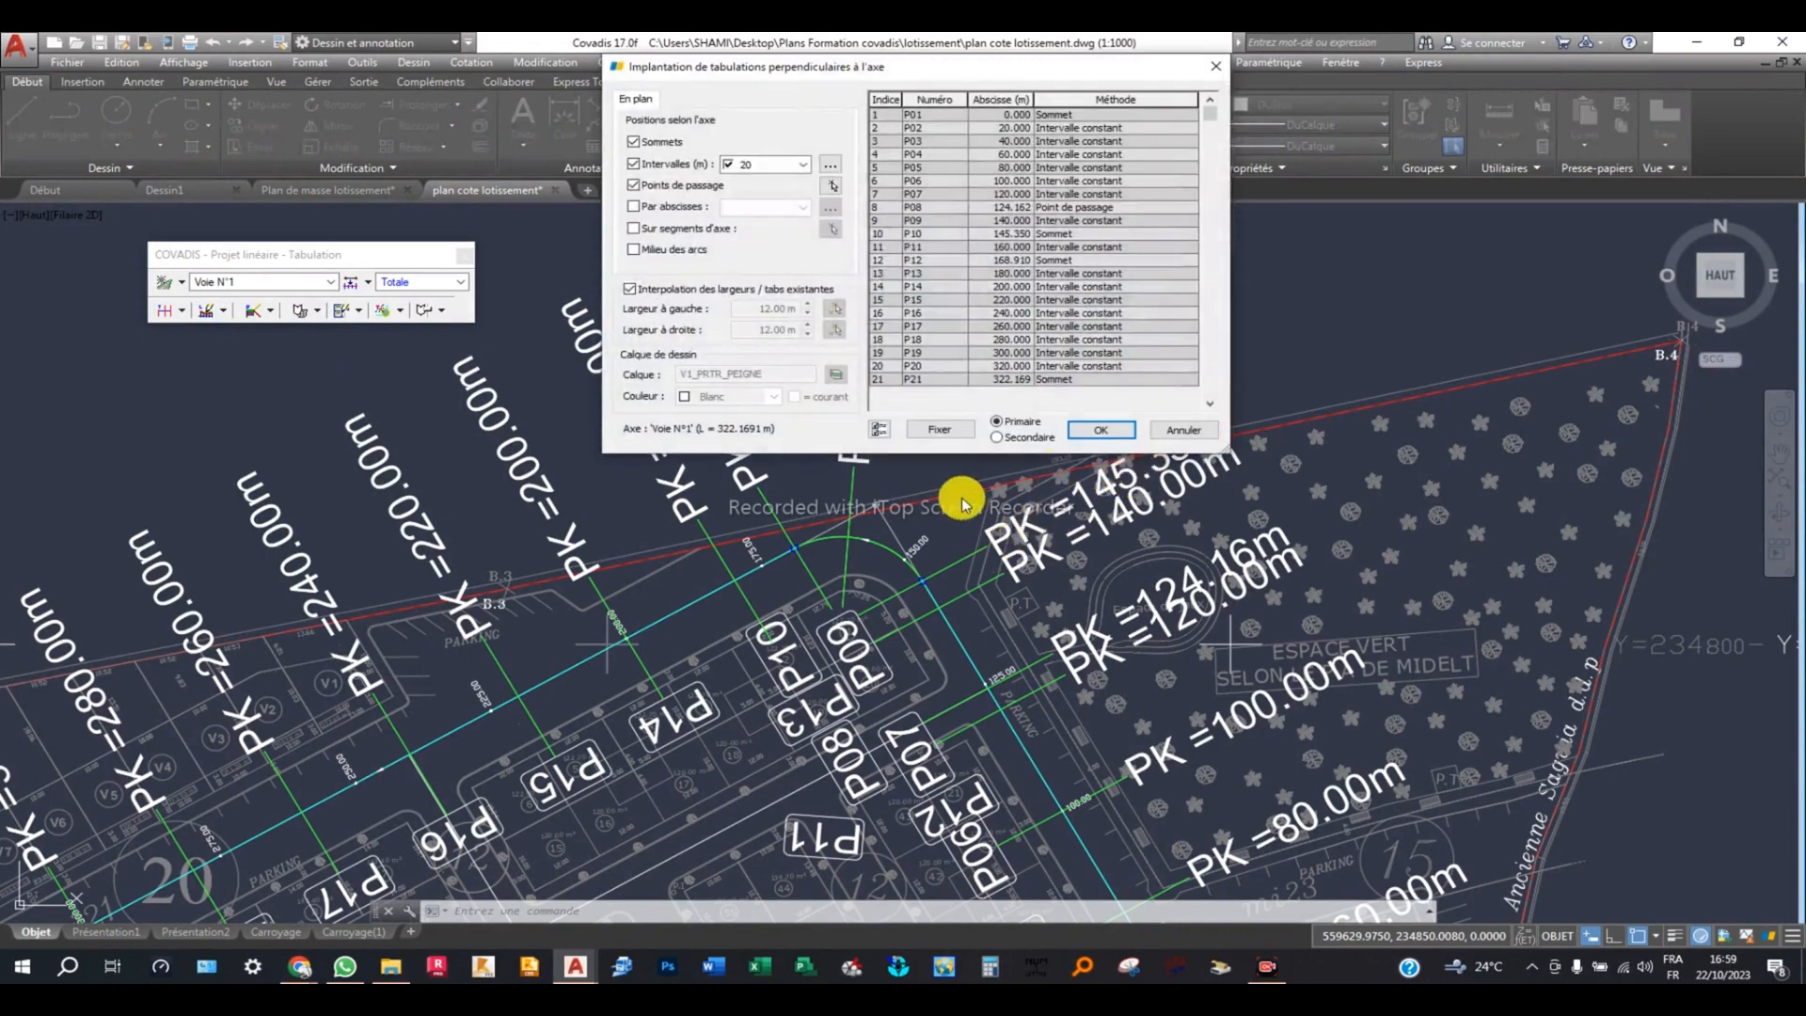
pyautogui.click(940, 429)
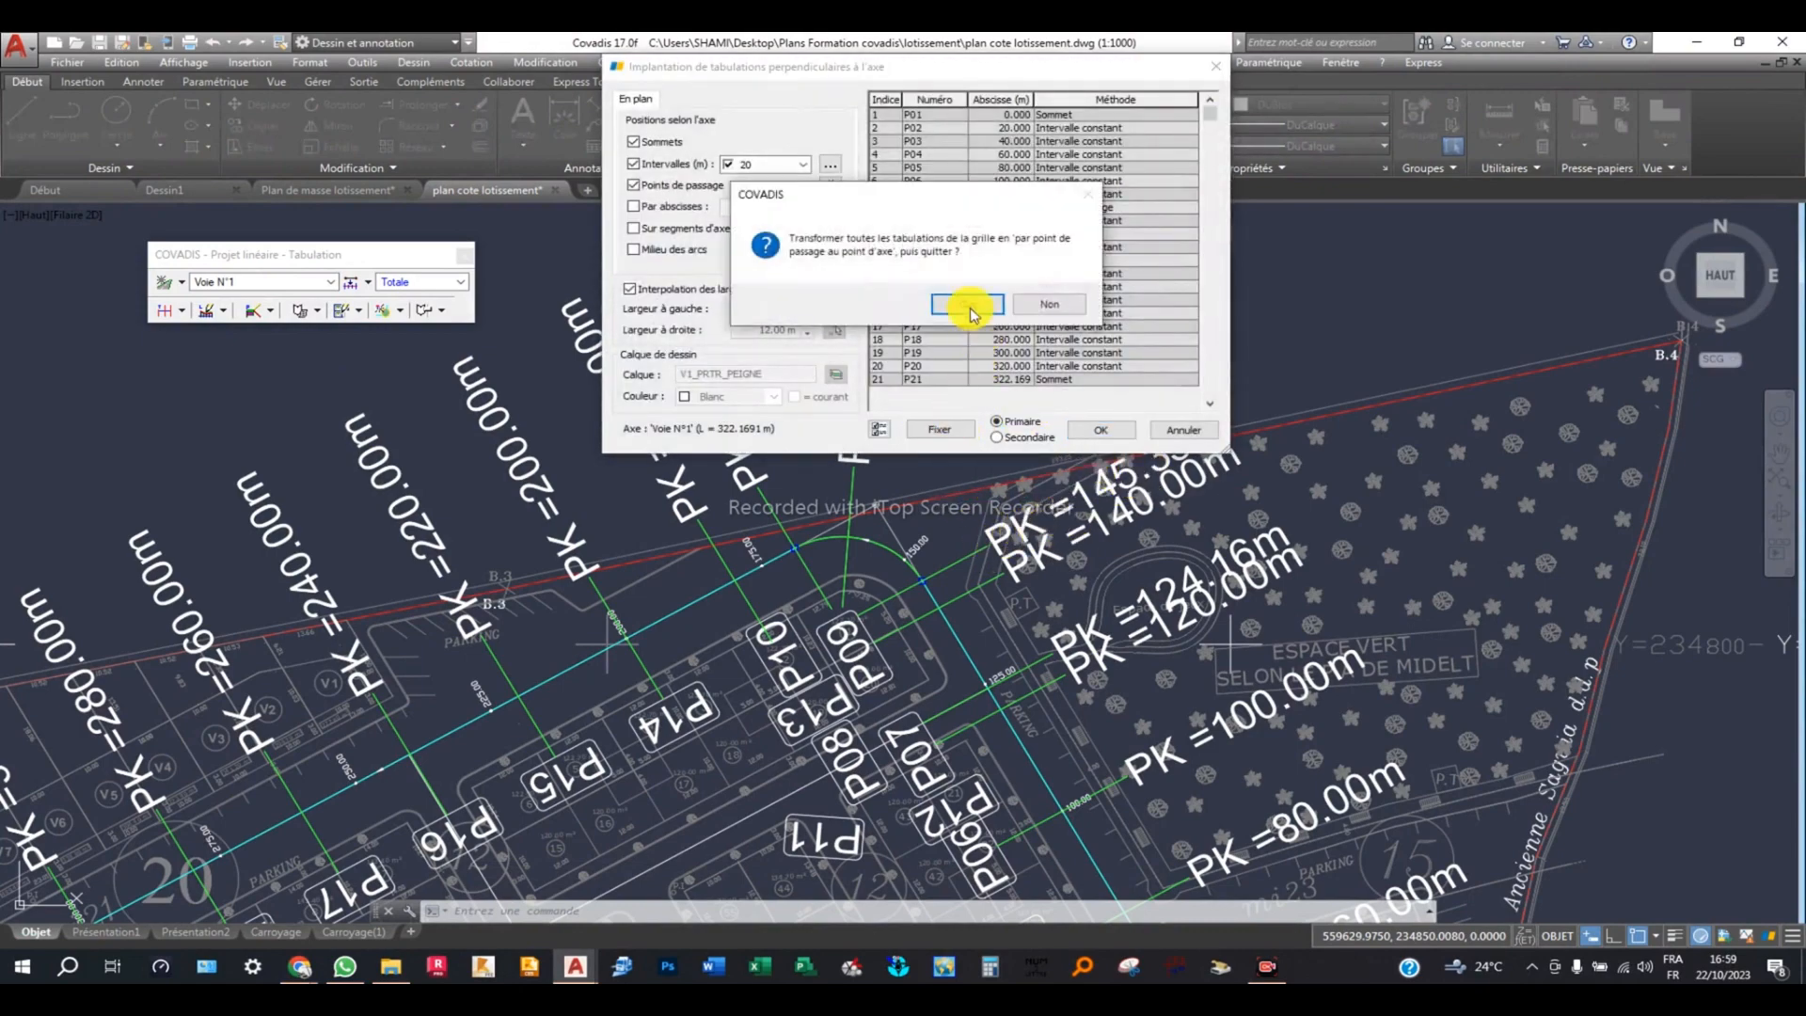
pyautogui.click(1049, 302)
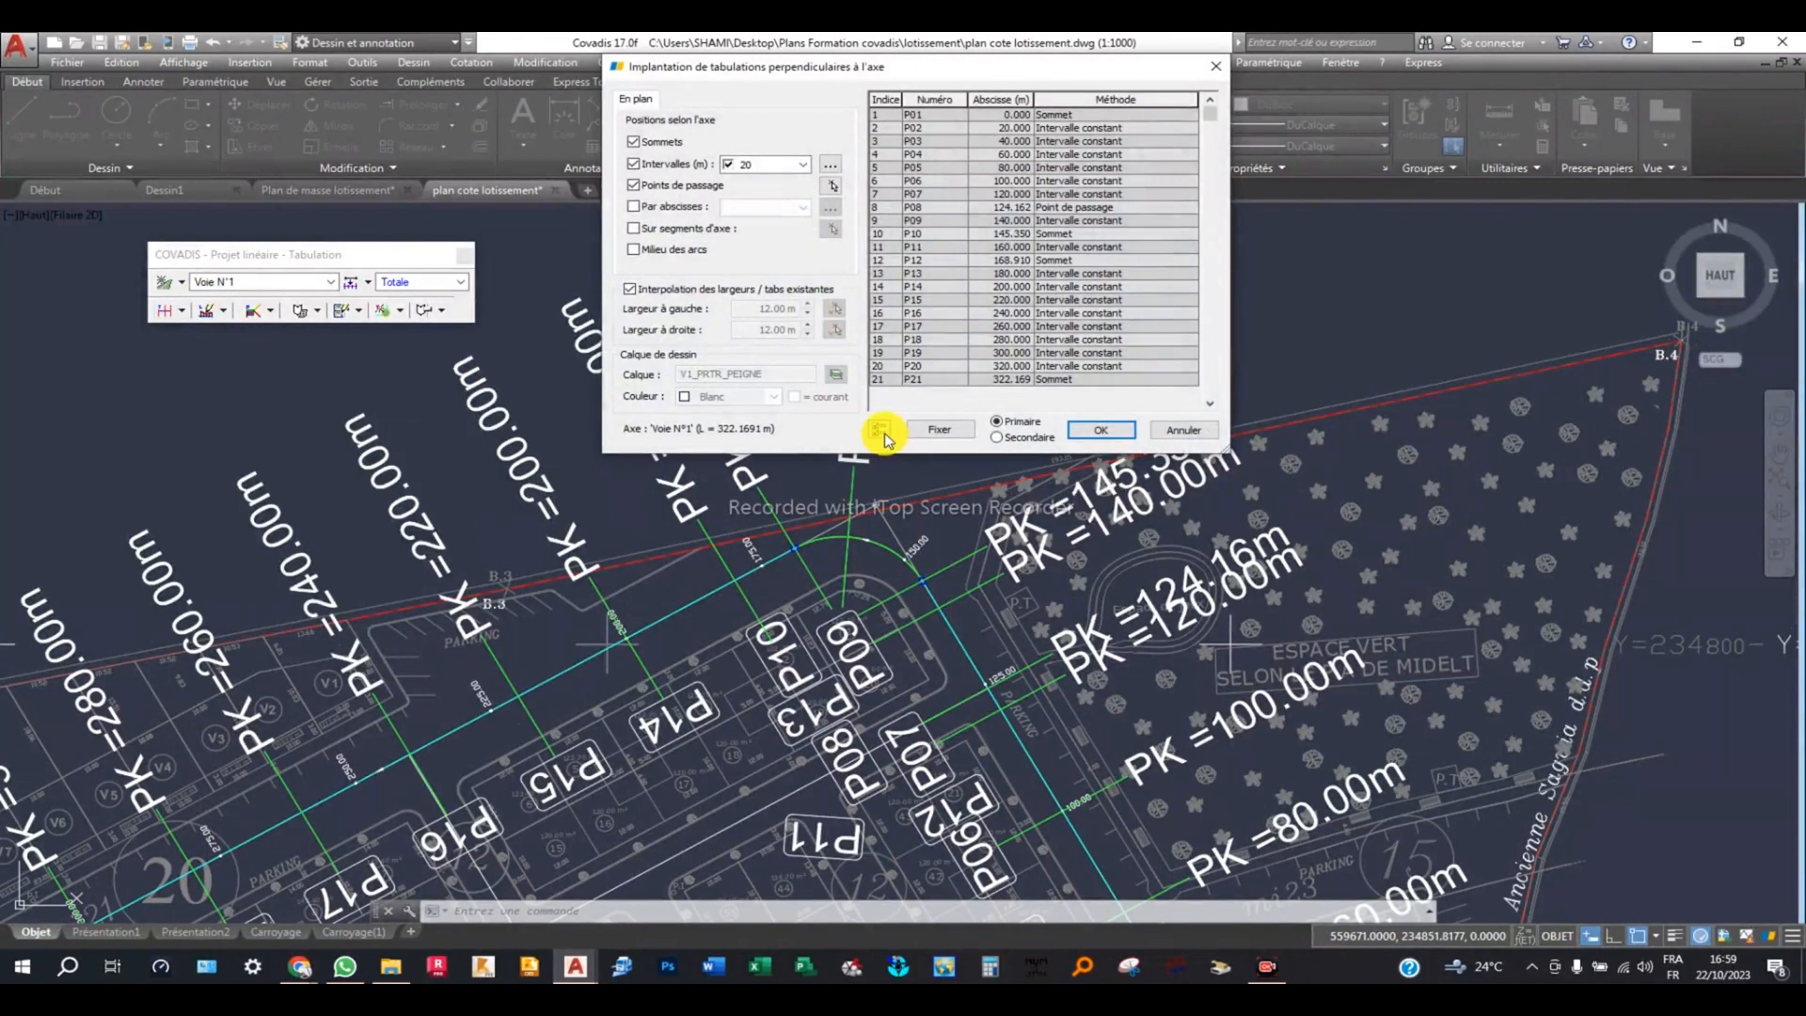
# Turn off the display of abscissas (Afficher les abscisses) in the tabulation settings.
pyautogui.click(880, 433)
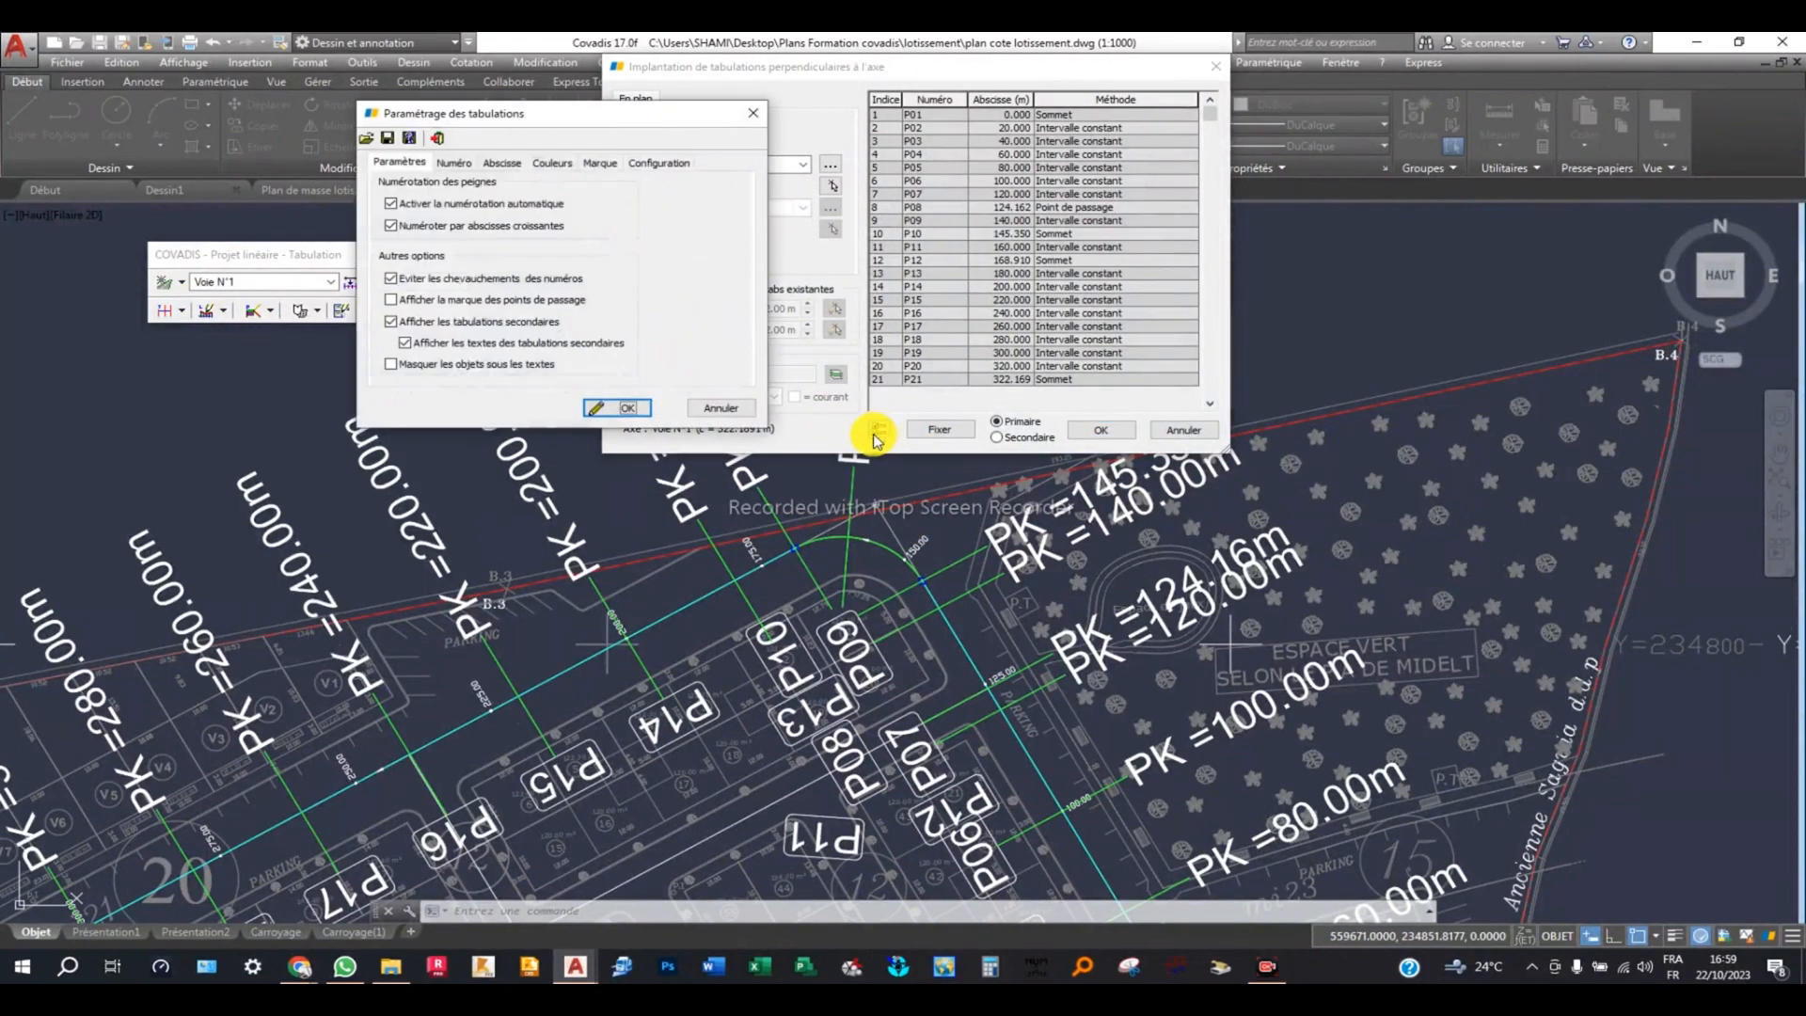
pyautogui.click(503, 163)
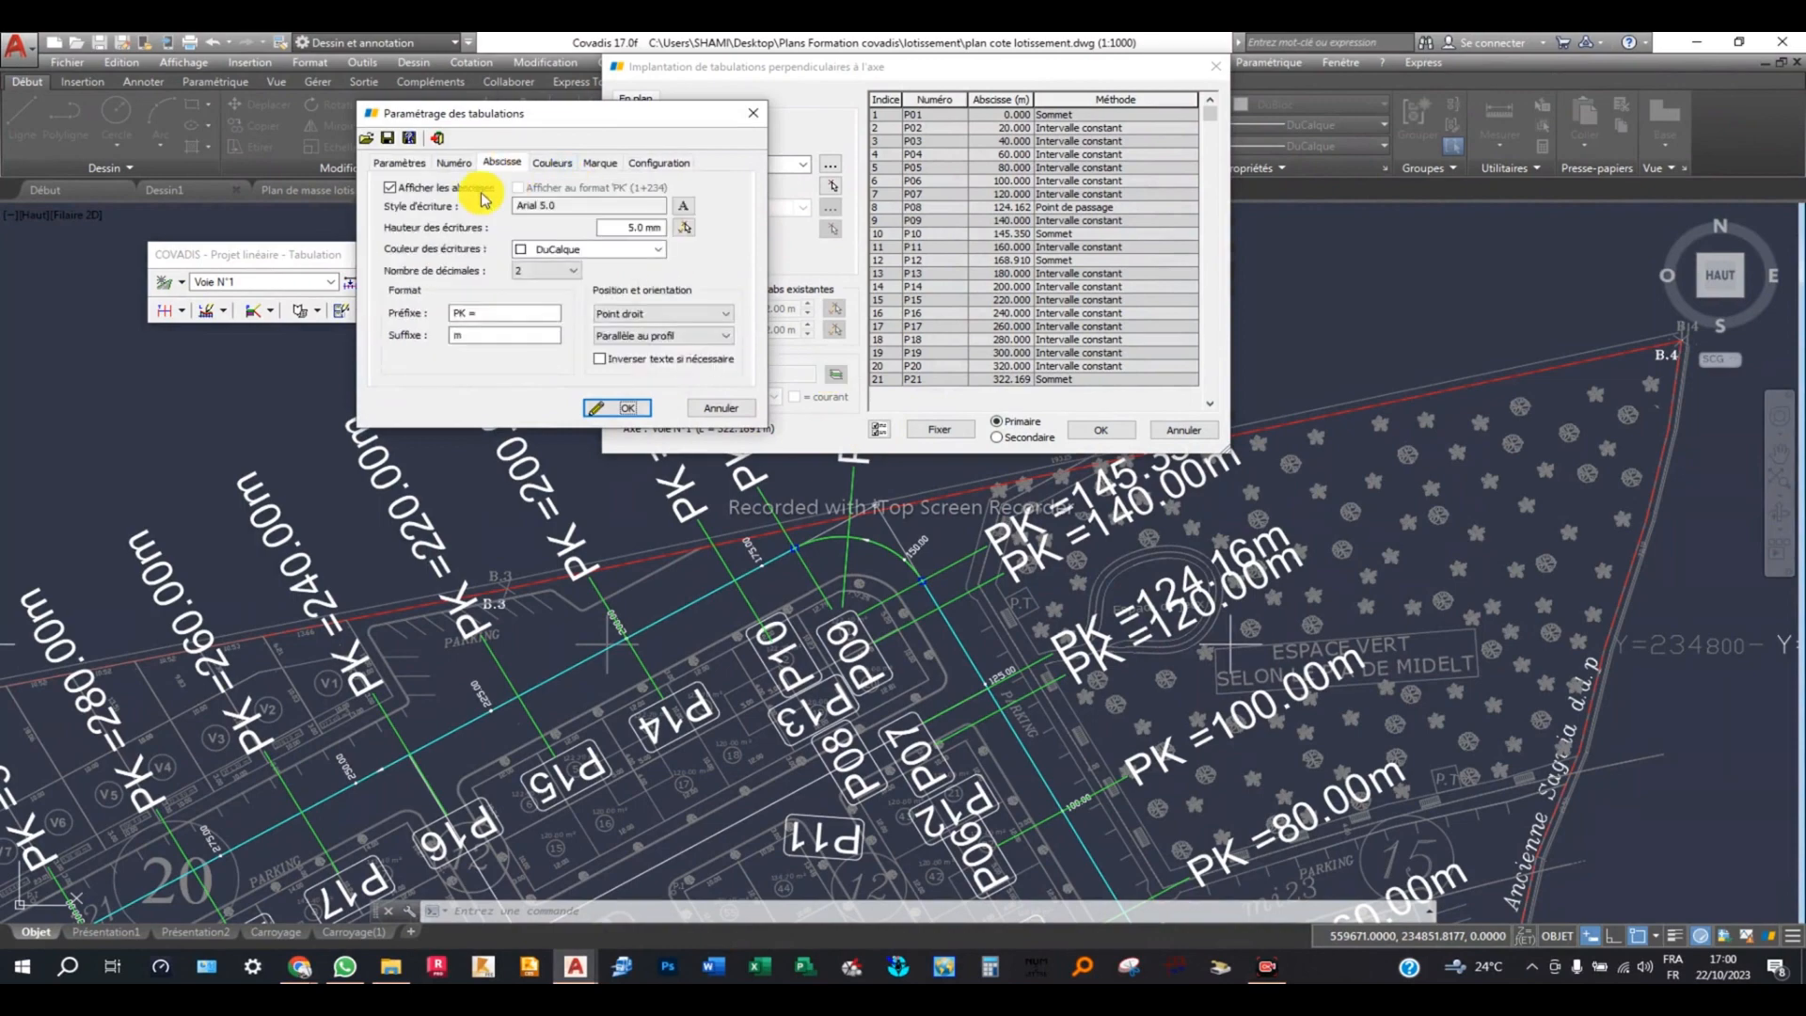
pyautogui.click(437, 188)
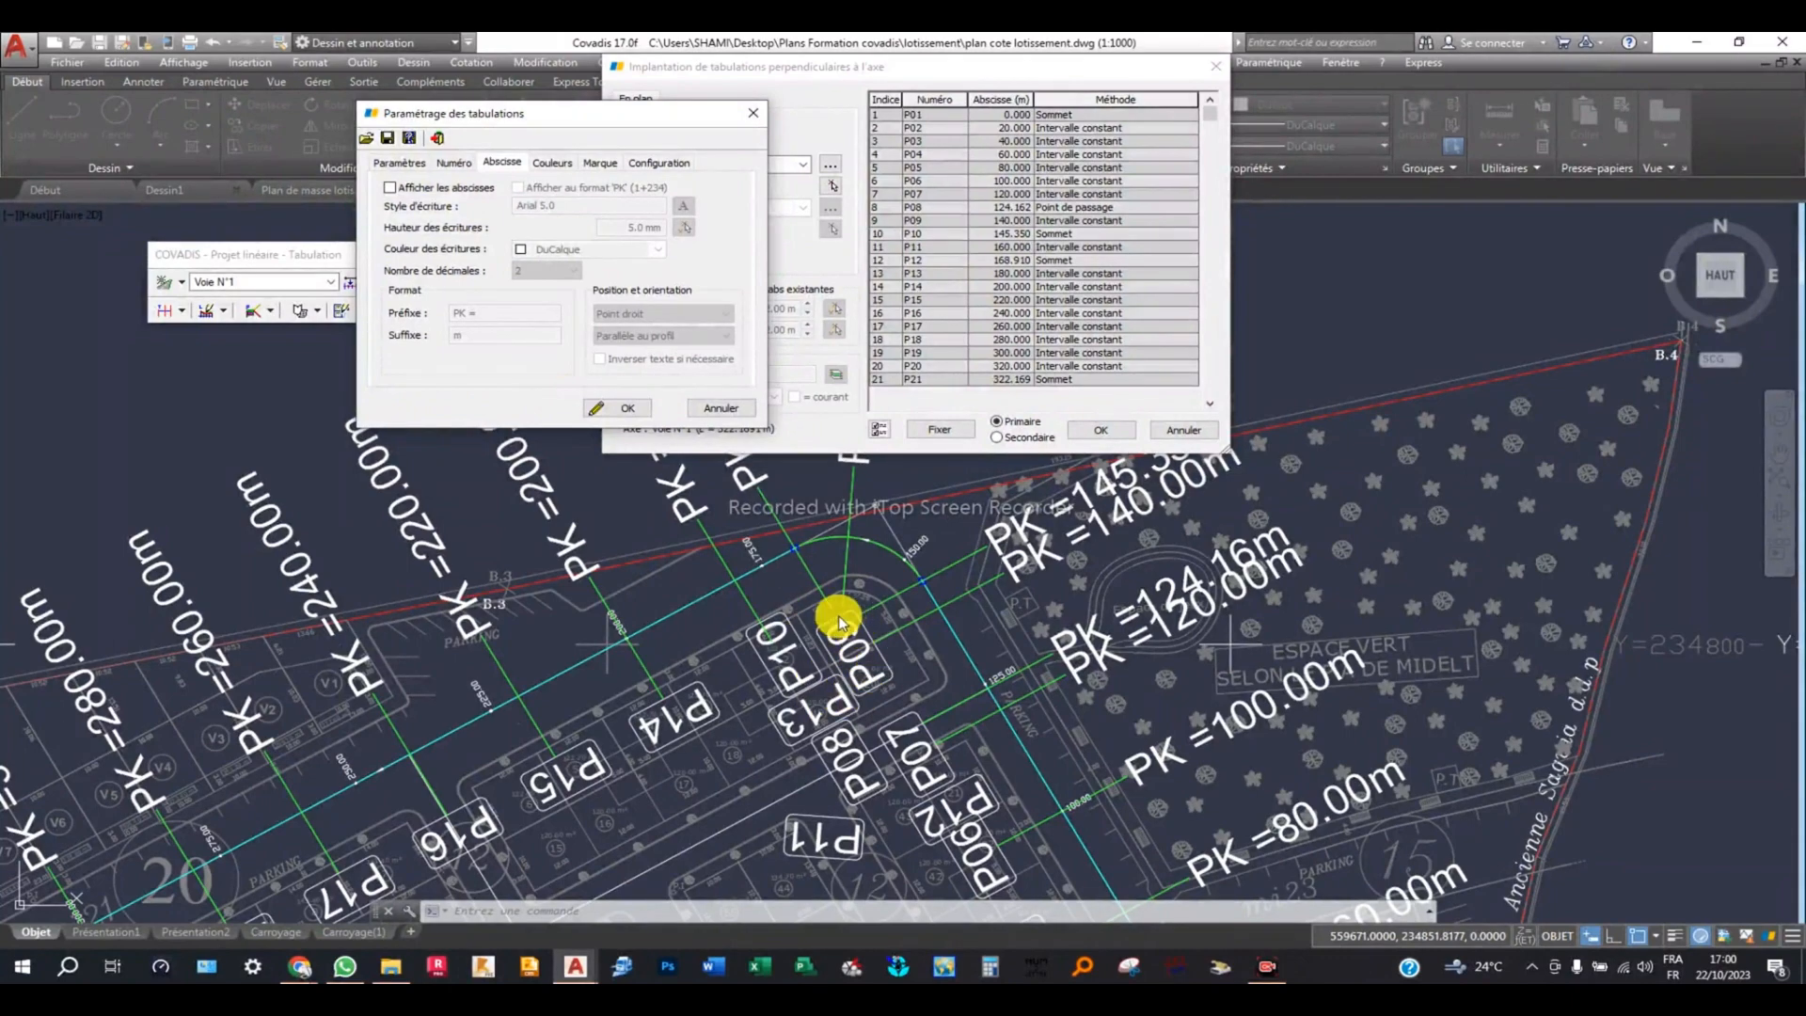
# Set the text height of the tabulations' profile numbers to 2 mm.
pyautogui.click(454, 162)
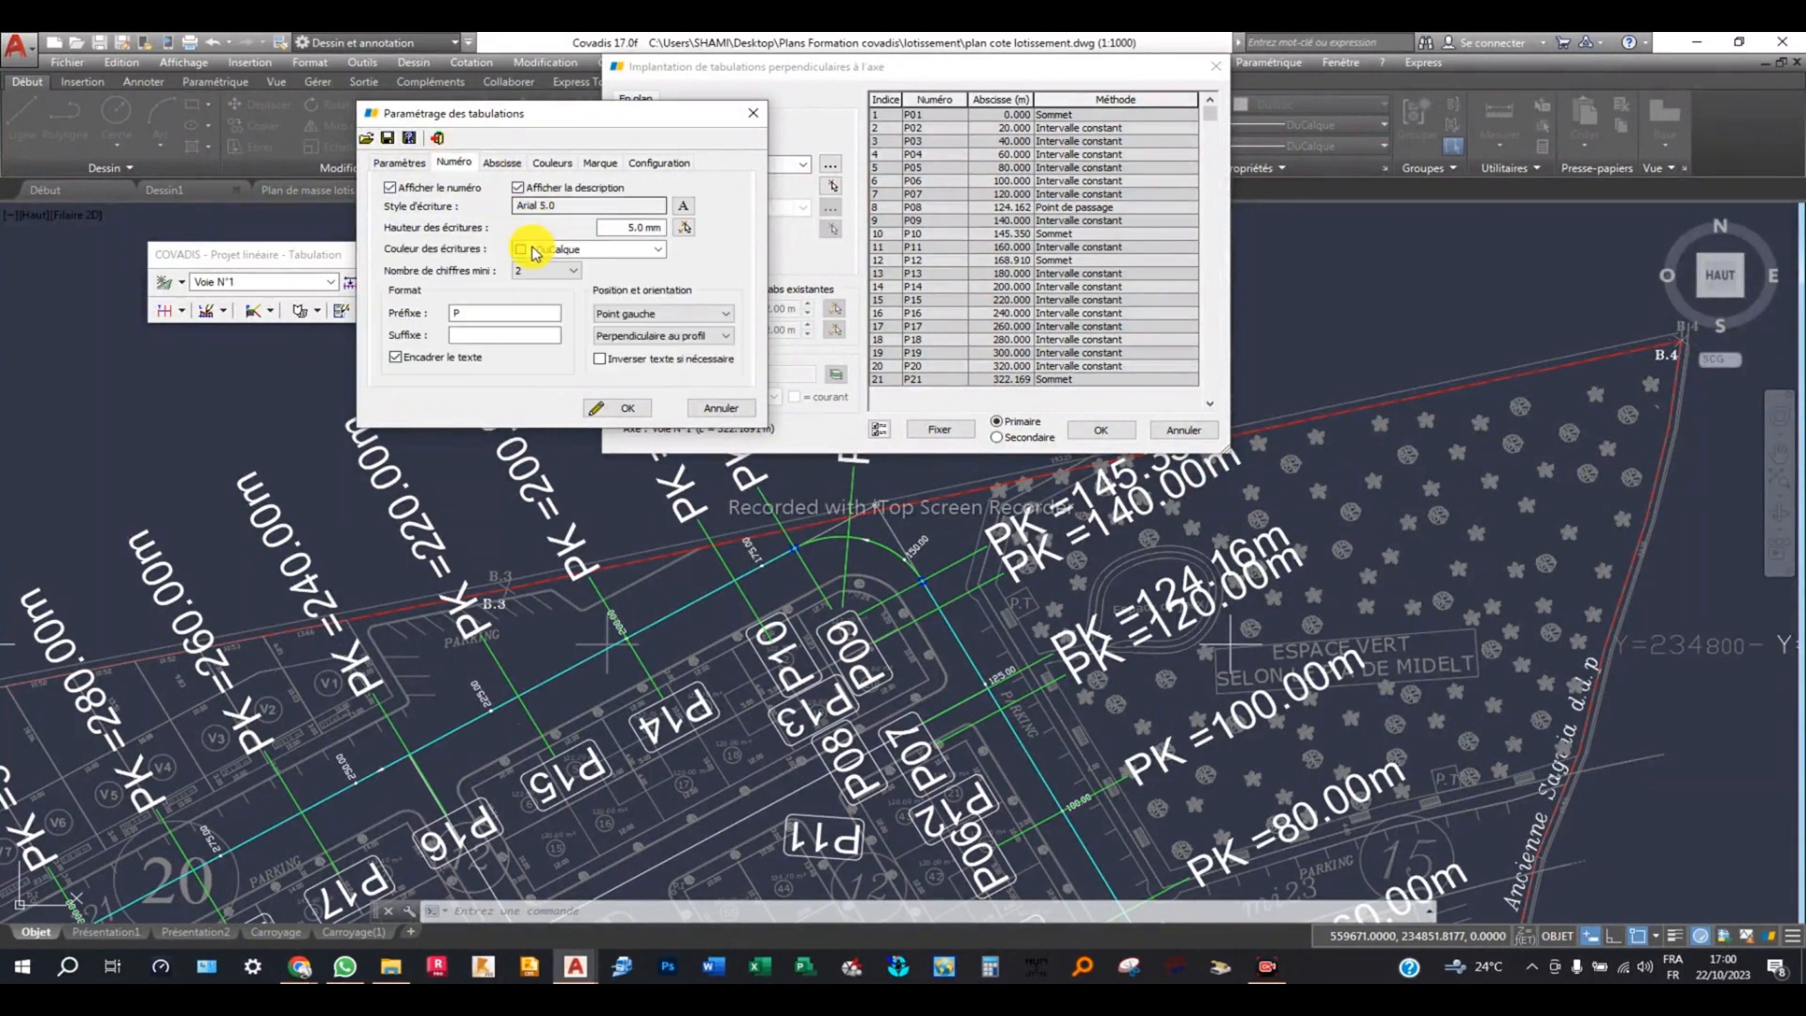
pyautogui.doubleClick(607, 231)
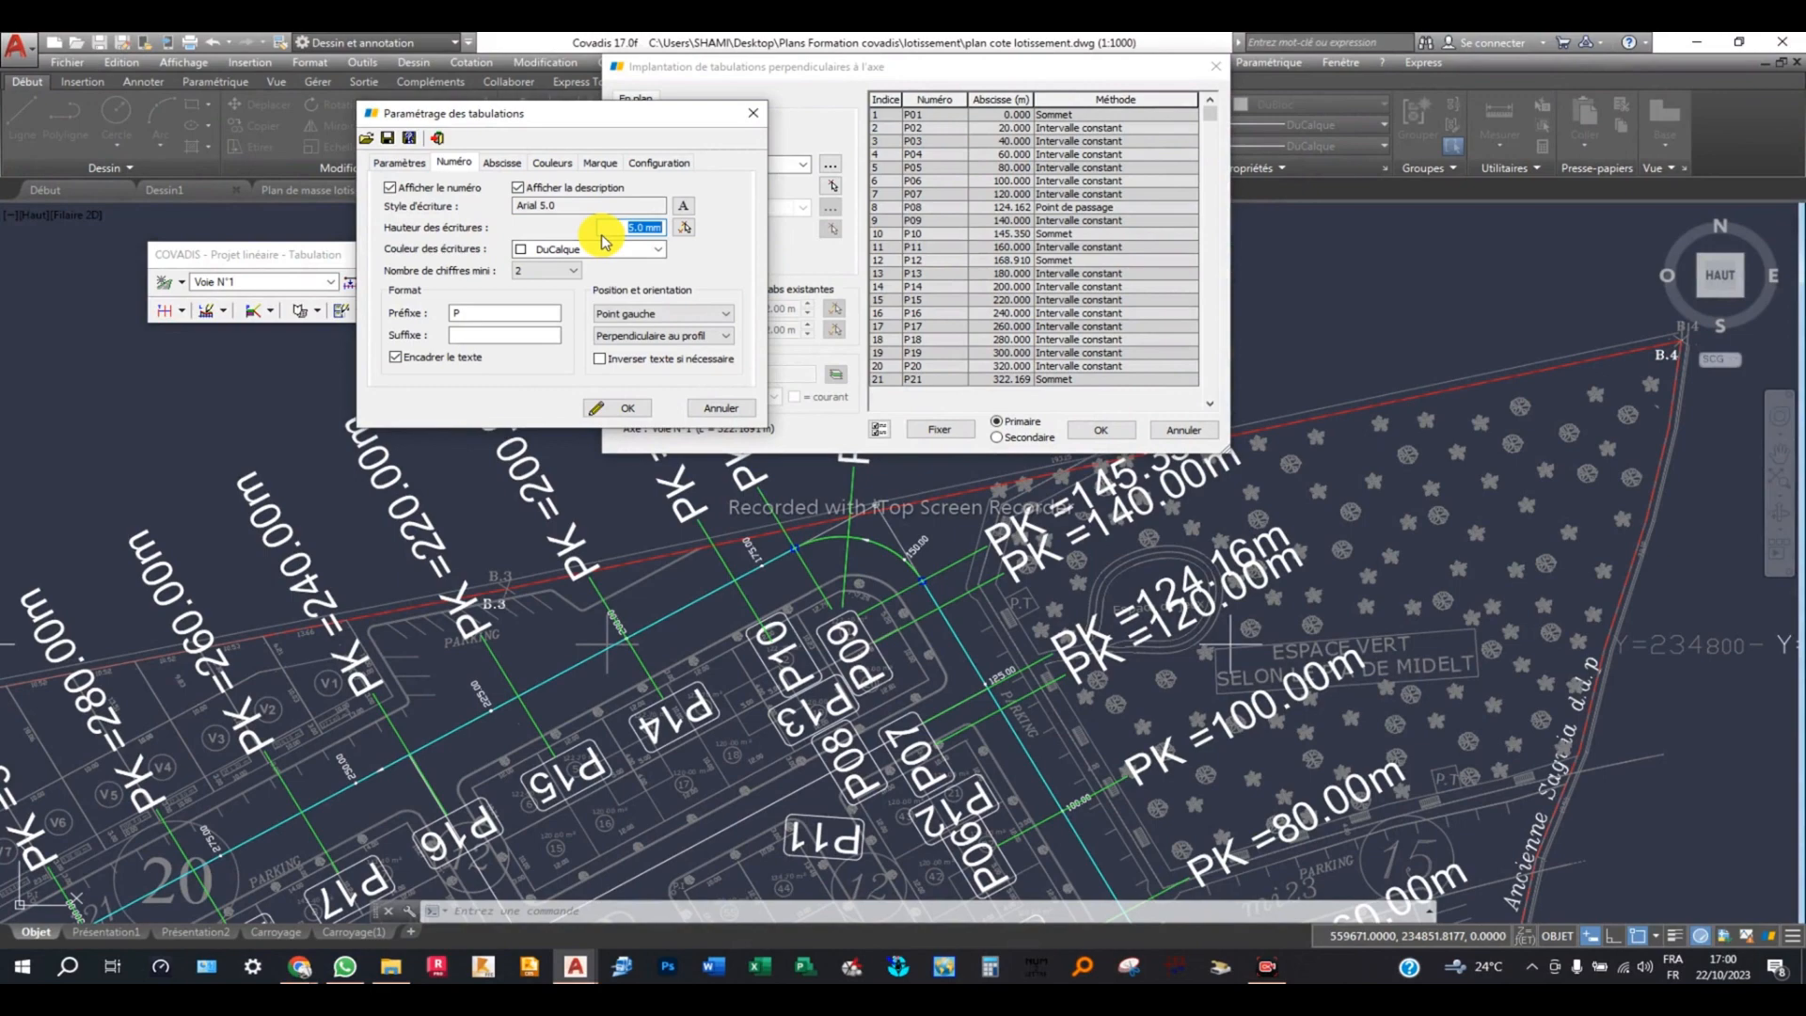
pyautogui.write('2')
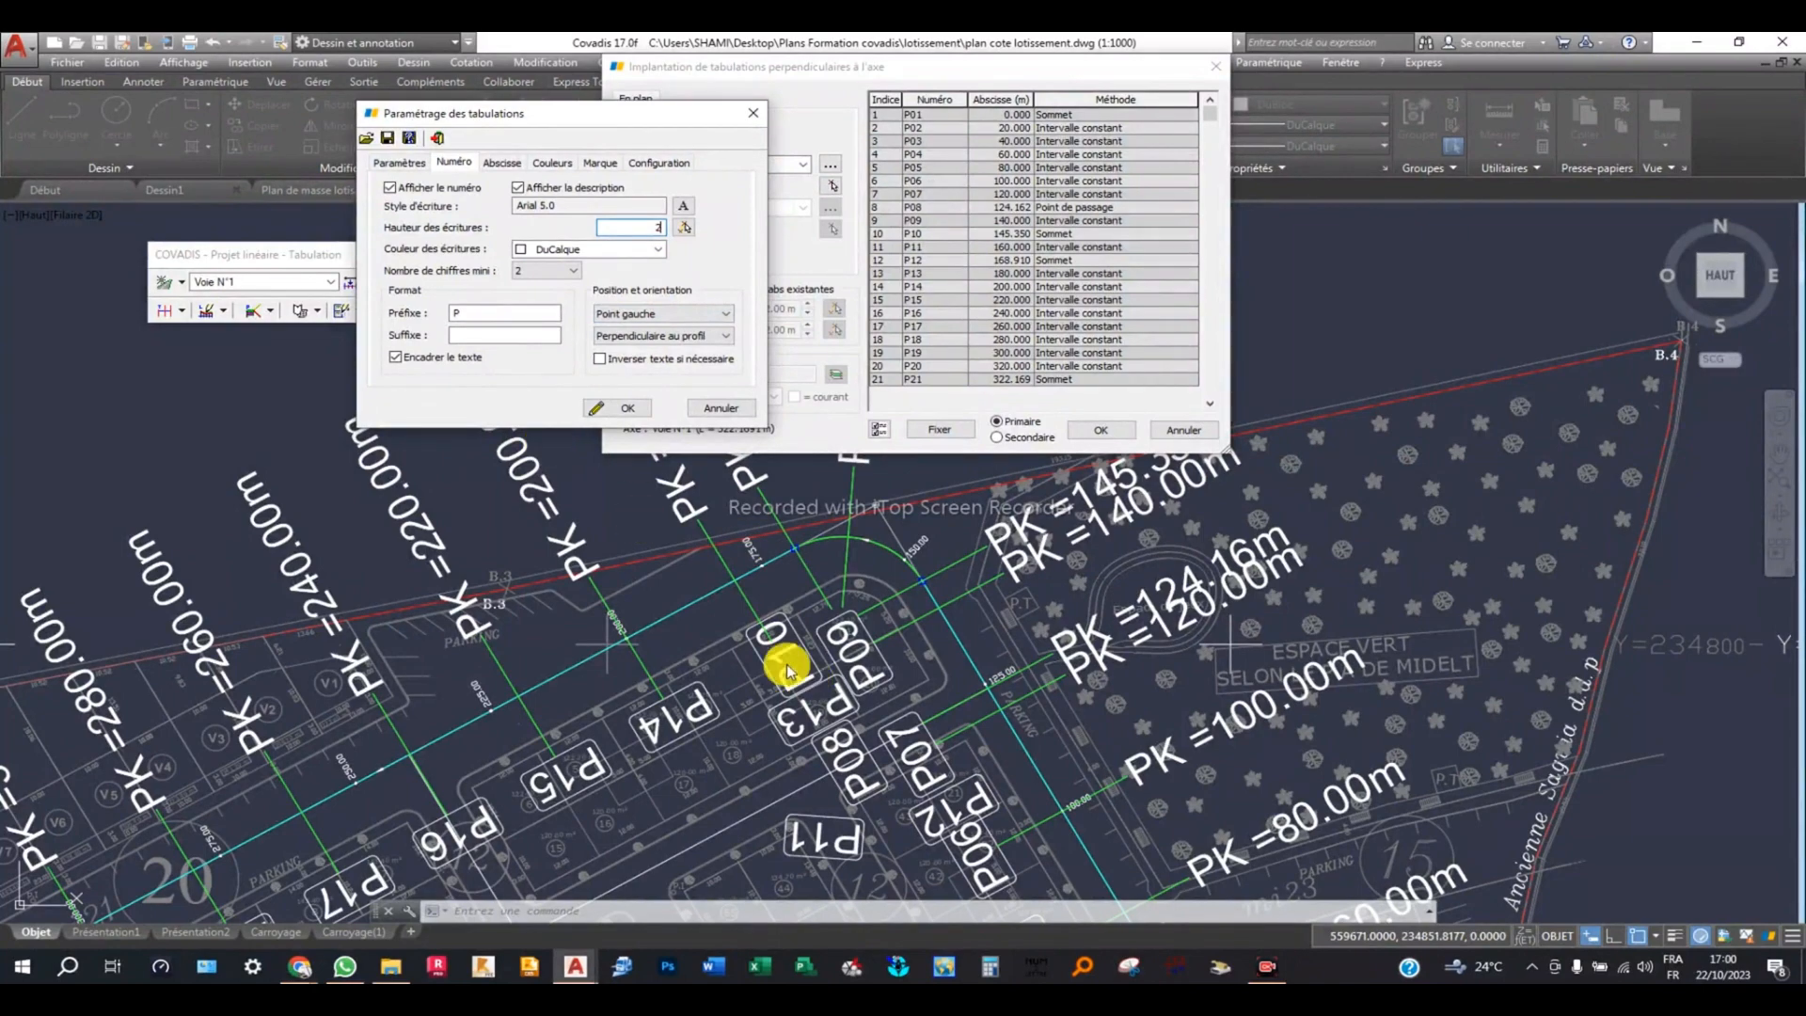
# Examine which side of the Voie N°1 axis the profile numbers and abscissa labels are on, from the end to the start.
pyautogui.scroll(-2, 753, 592)
pyautogui.scroll(2, 239, 820)
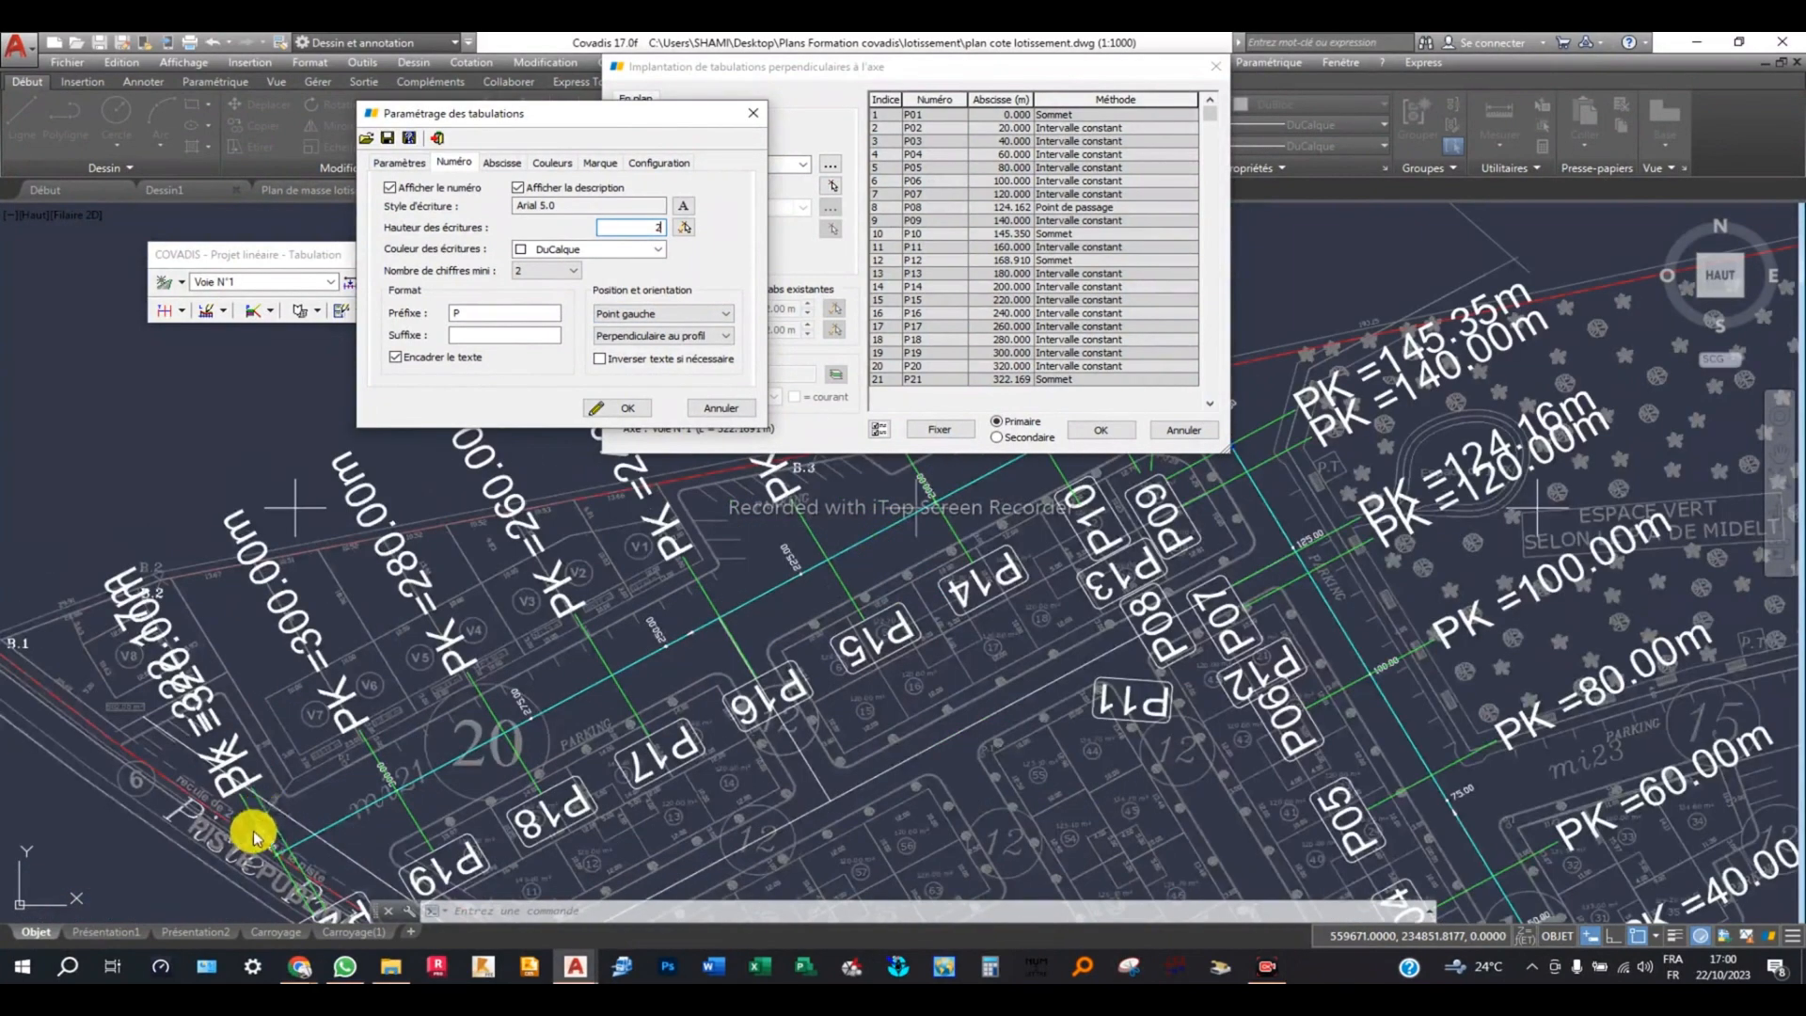
pyautogui.scroll(2, 314, 749)
pyautogui.scroll(-3, 383, 779)
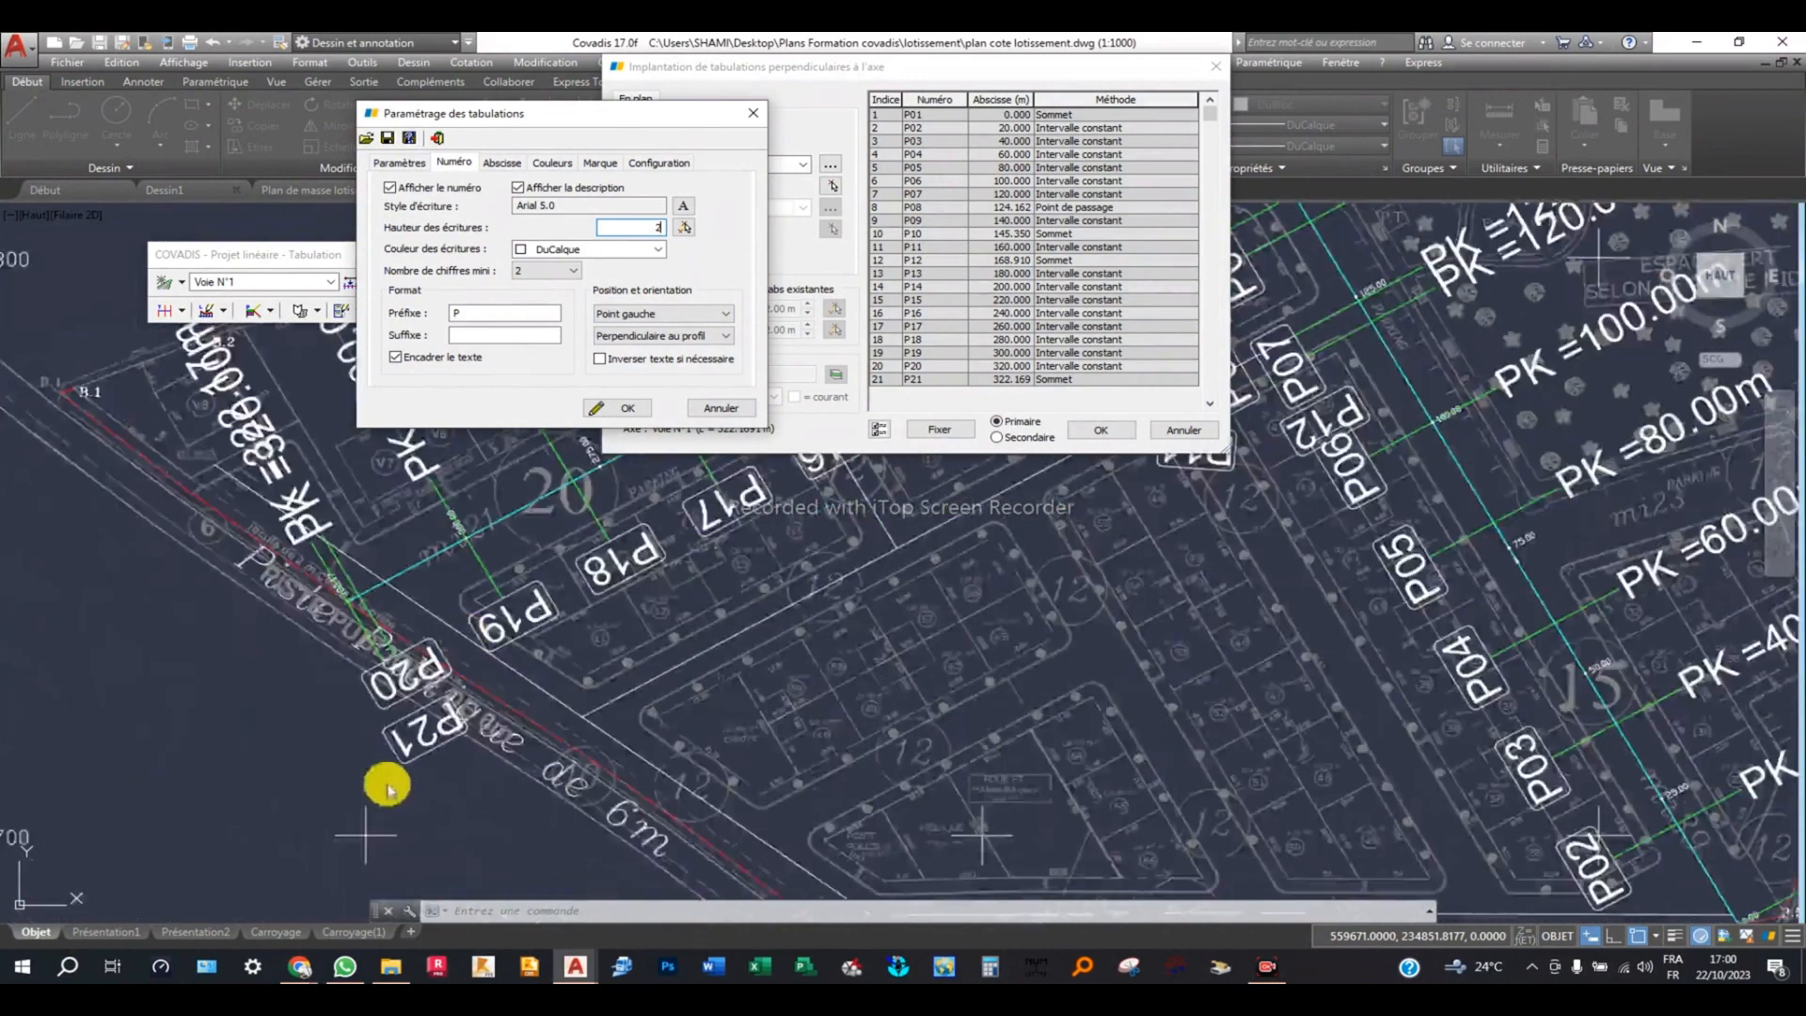
pyautogui.scroll(4, 288, 668)
pyautogui.scroll(-2, 282, 654)
pyautogui.scroll(3, 298, 652)
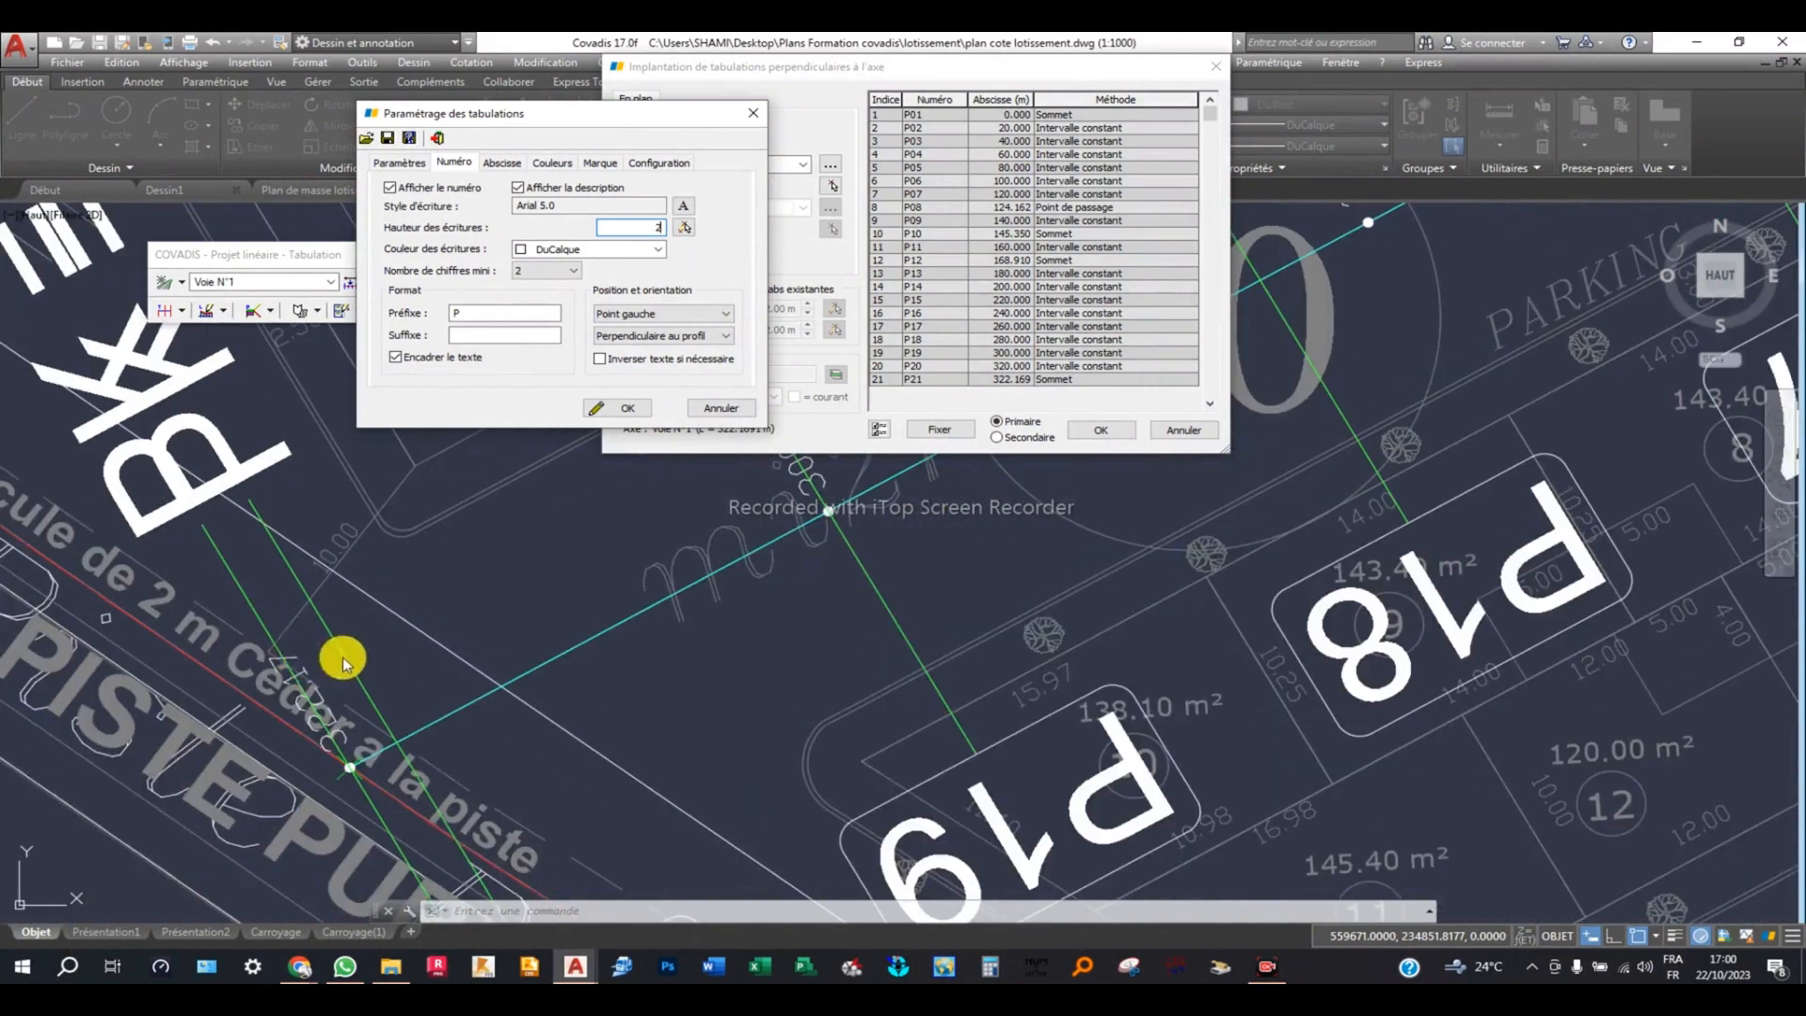
pyautogui.scroll(-2, 423, 630)
pyautogui.scroll(-4, 602, 593)
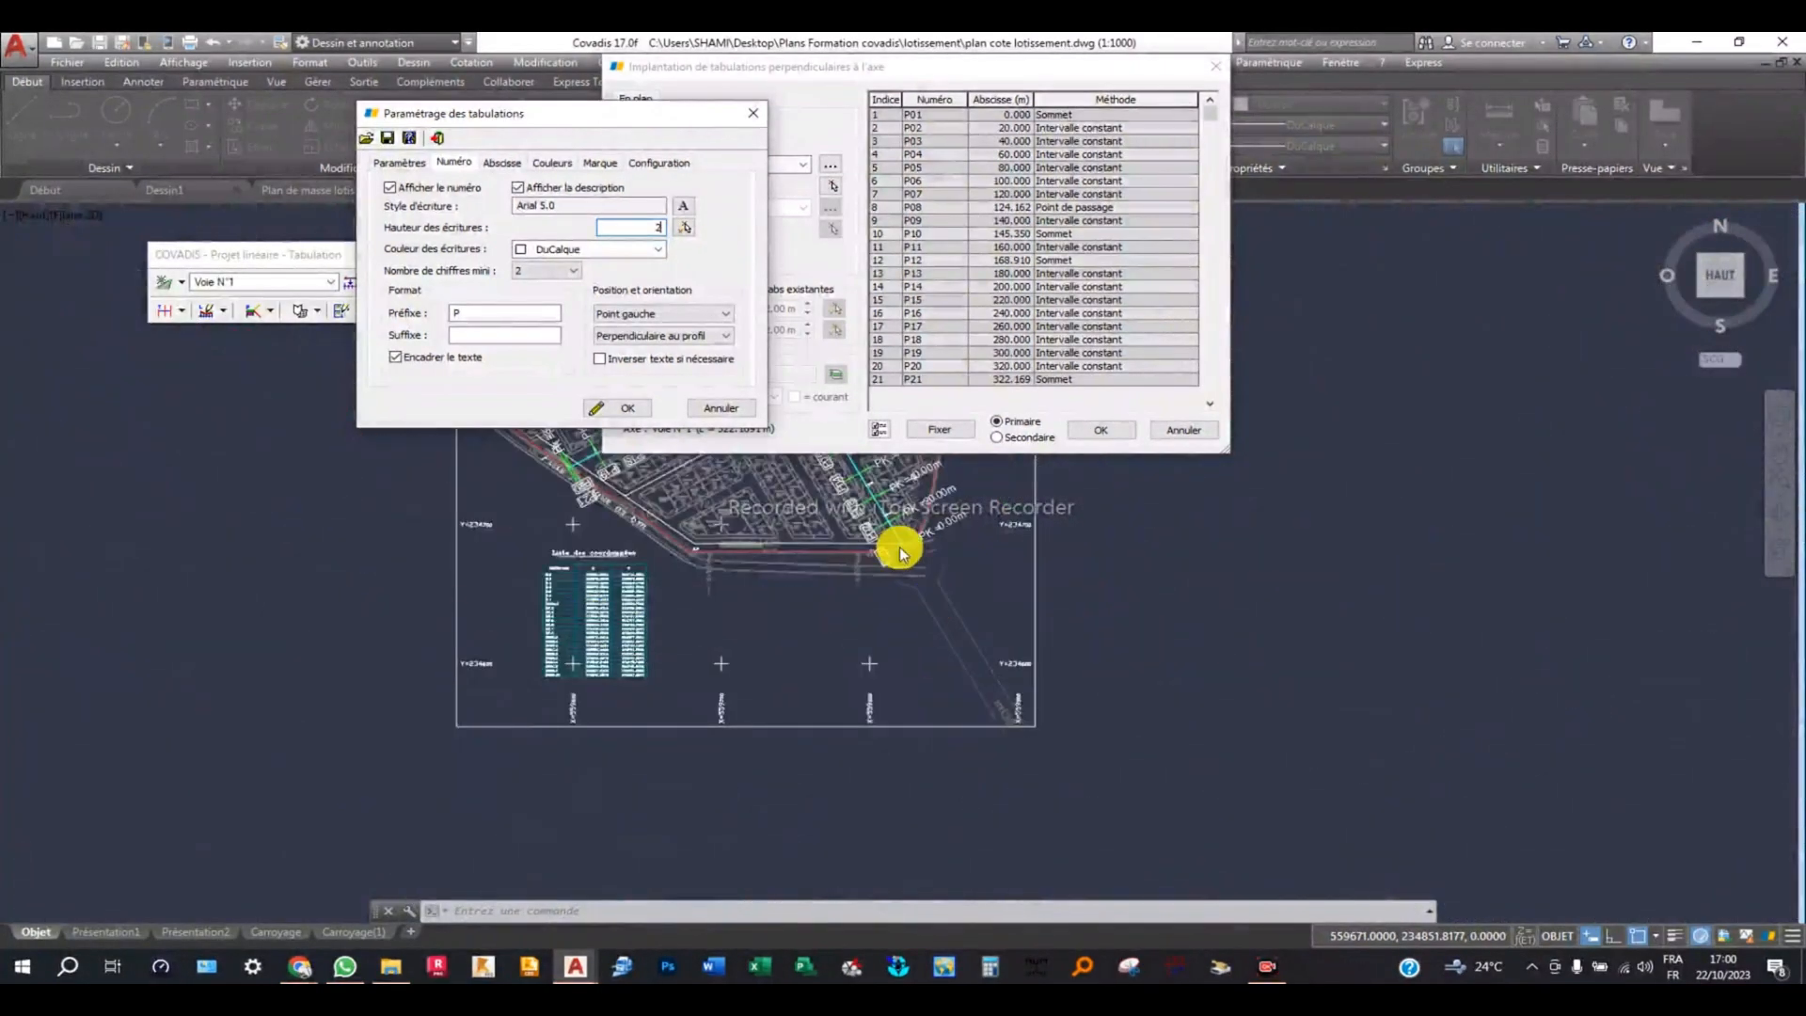
pyautogui.scroll(4, 917, 569)
pyautogui.moveTo(955, 847); pyautogui.dragTo(837, 573, button='middle')
pyautogui.scroll(4, 808, 797)
pyautogui.moveTo(842, 850); pyautogui.dragTo(726, 606, button='middle')
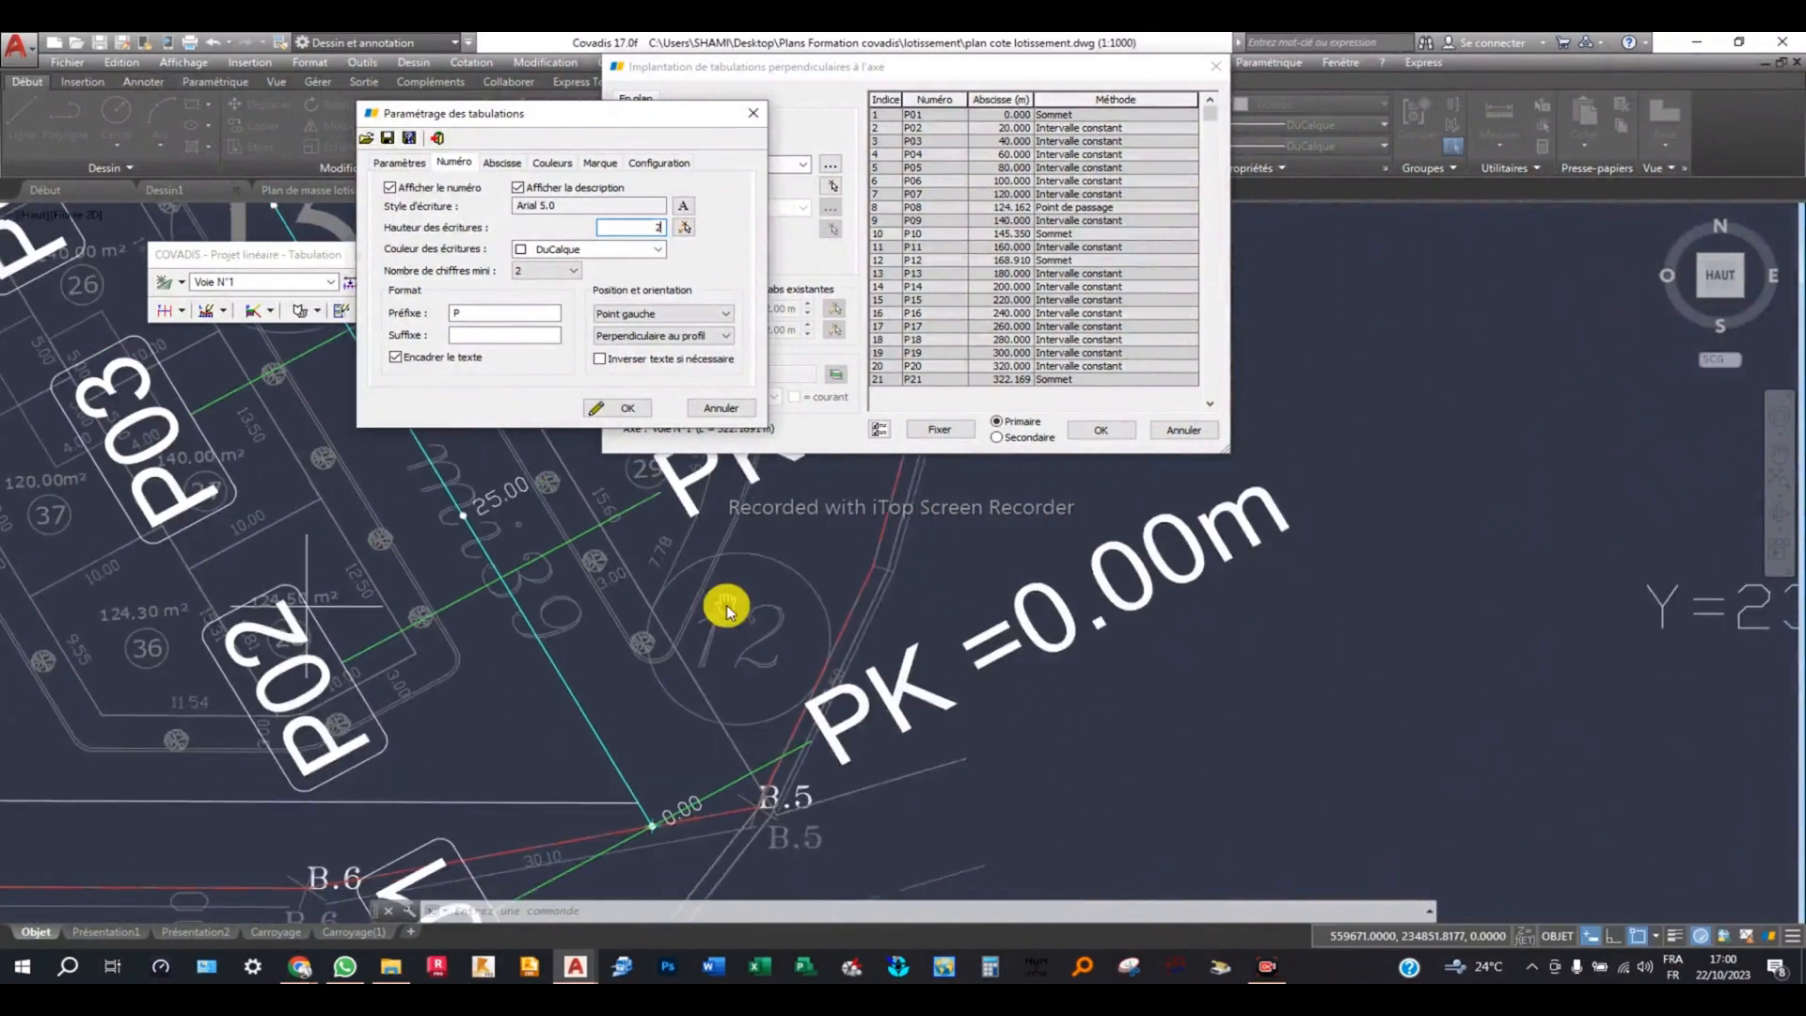
pyautogui.scroll(-2, 728, 607)
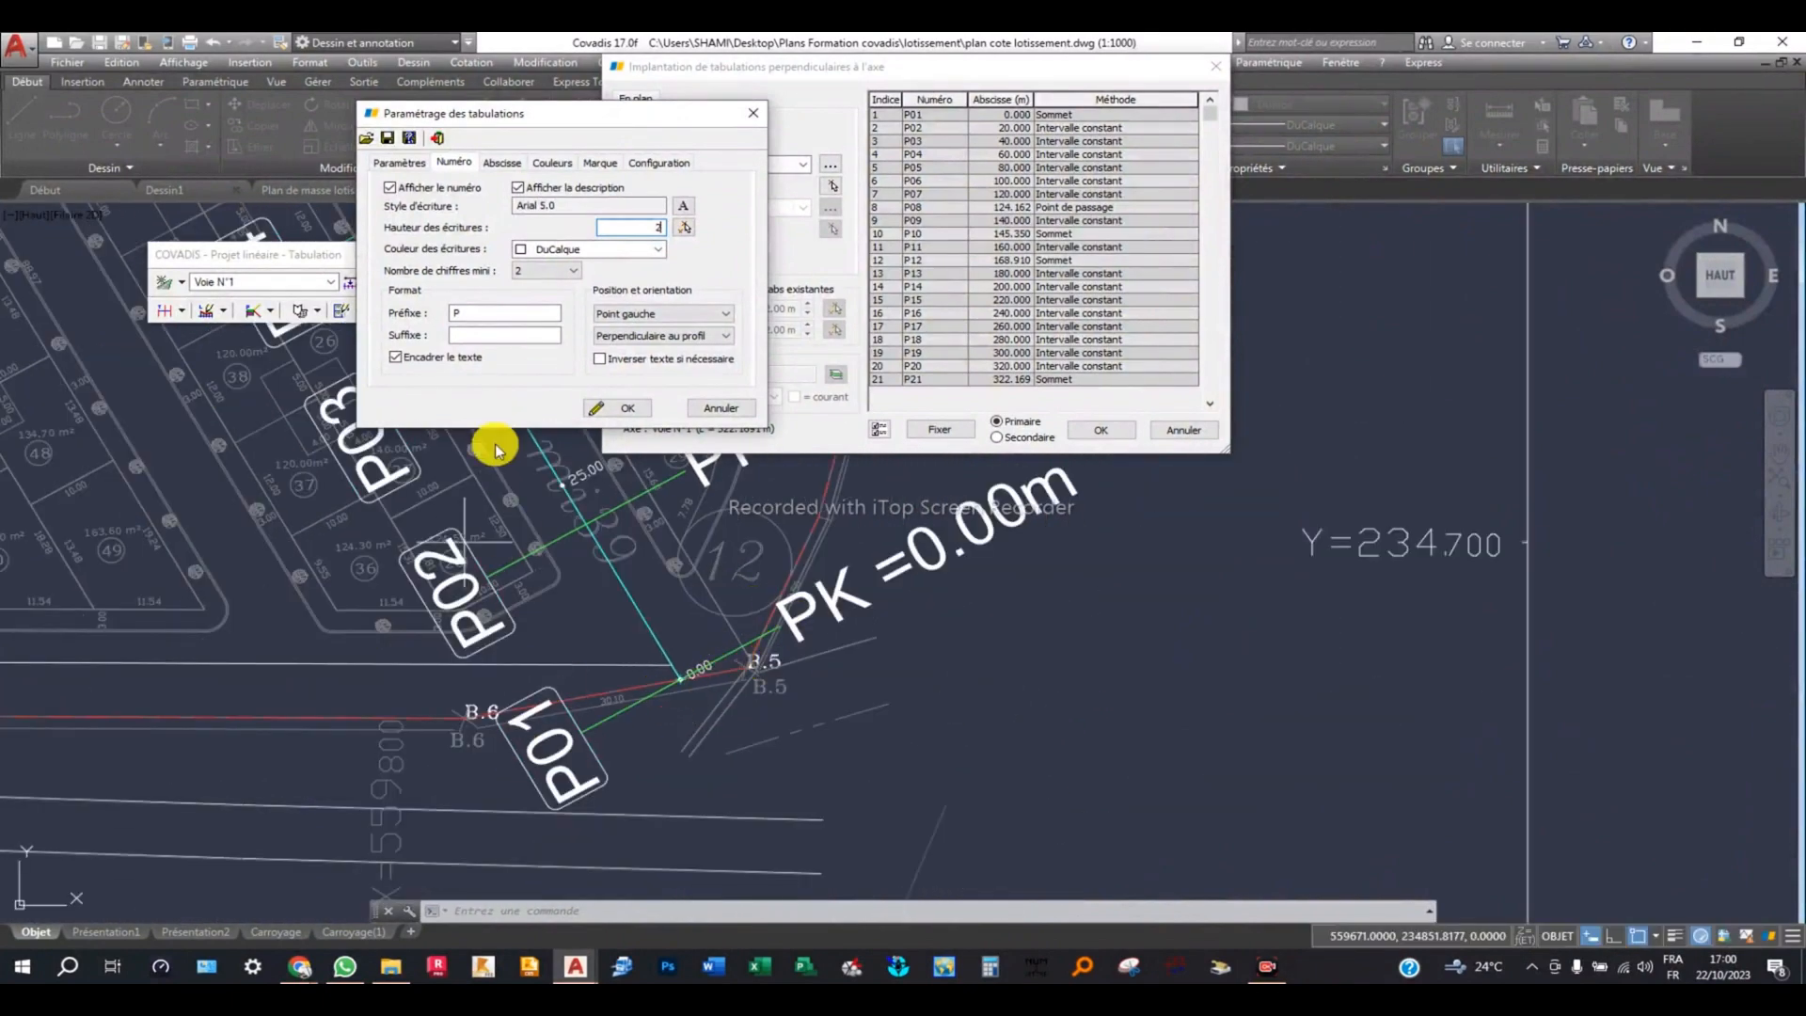
# Set the profile numbers' position to "Point droit", apply the settings to the Voie N°1 tabulations and dismiss the exception message.
pyautogui.click(672, 315)
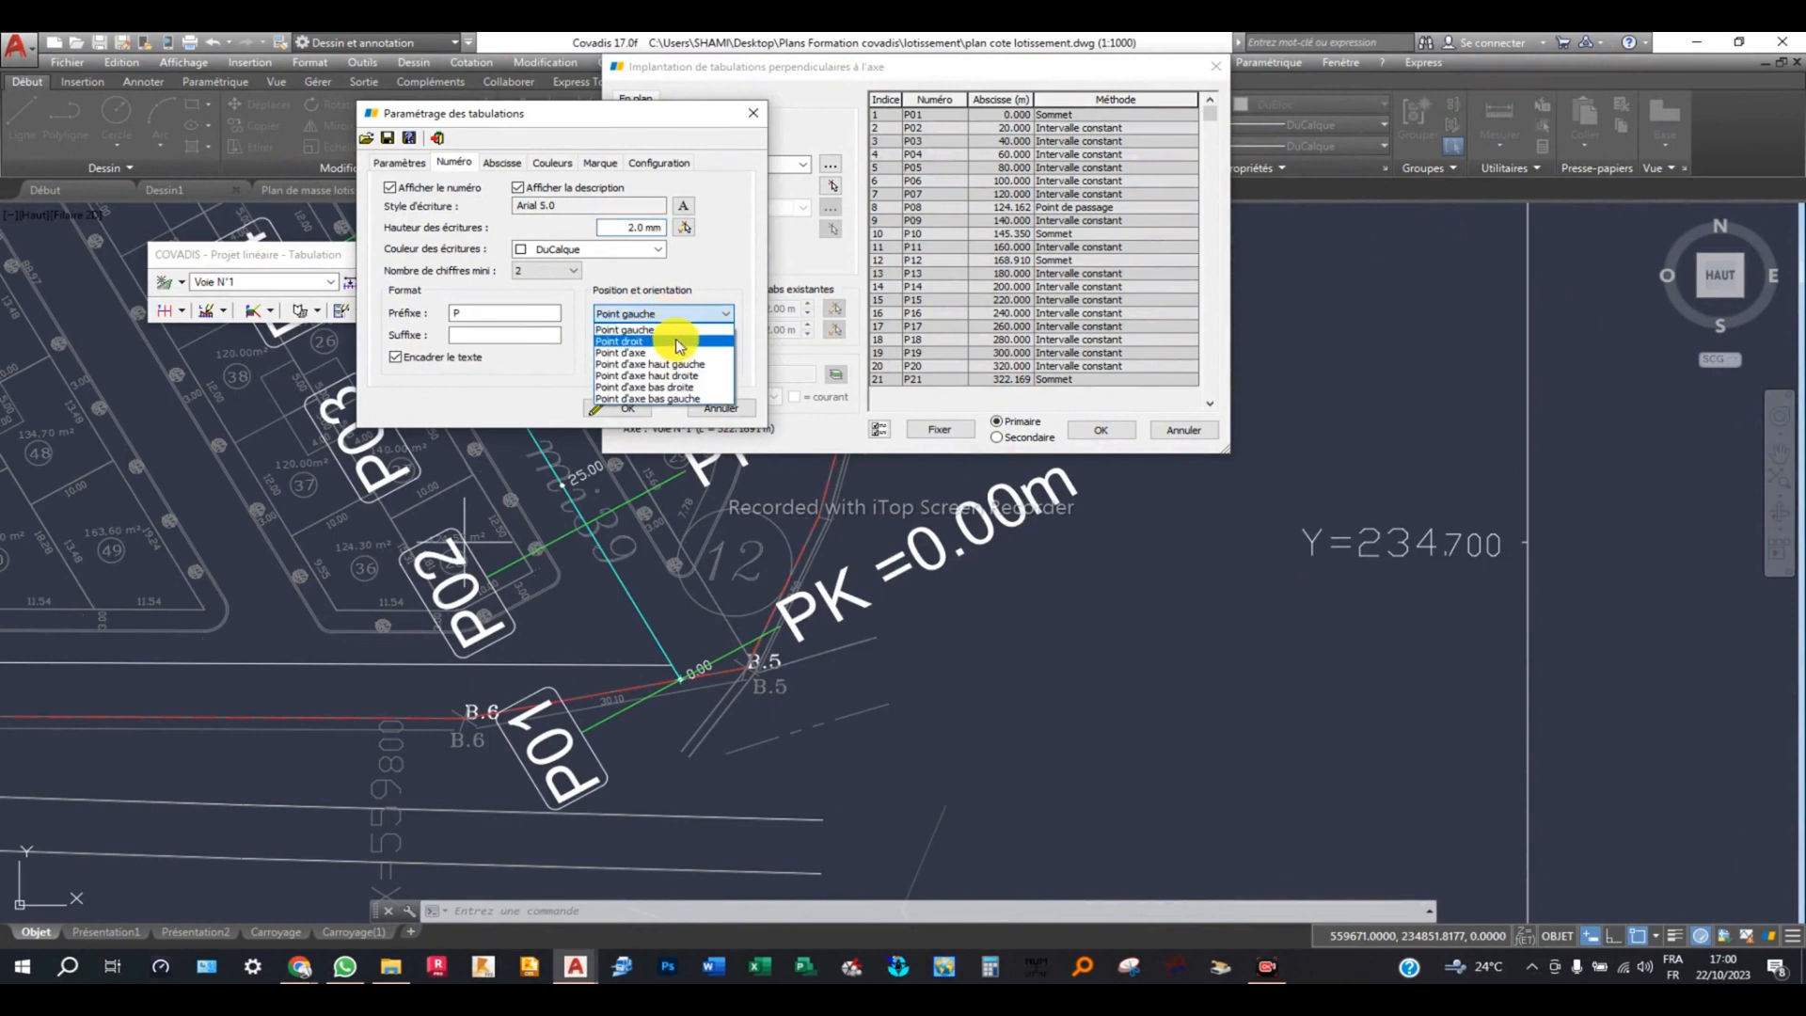
pyautogui.click(673, 339)
pyautogui.click(673, 317)
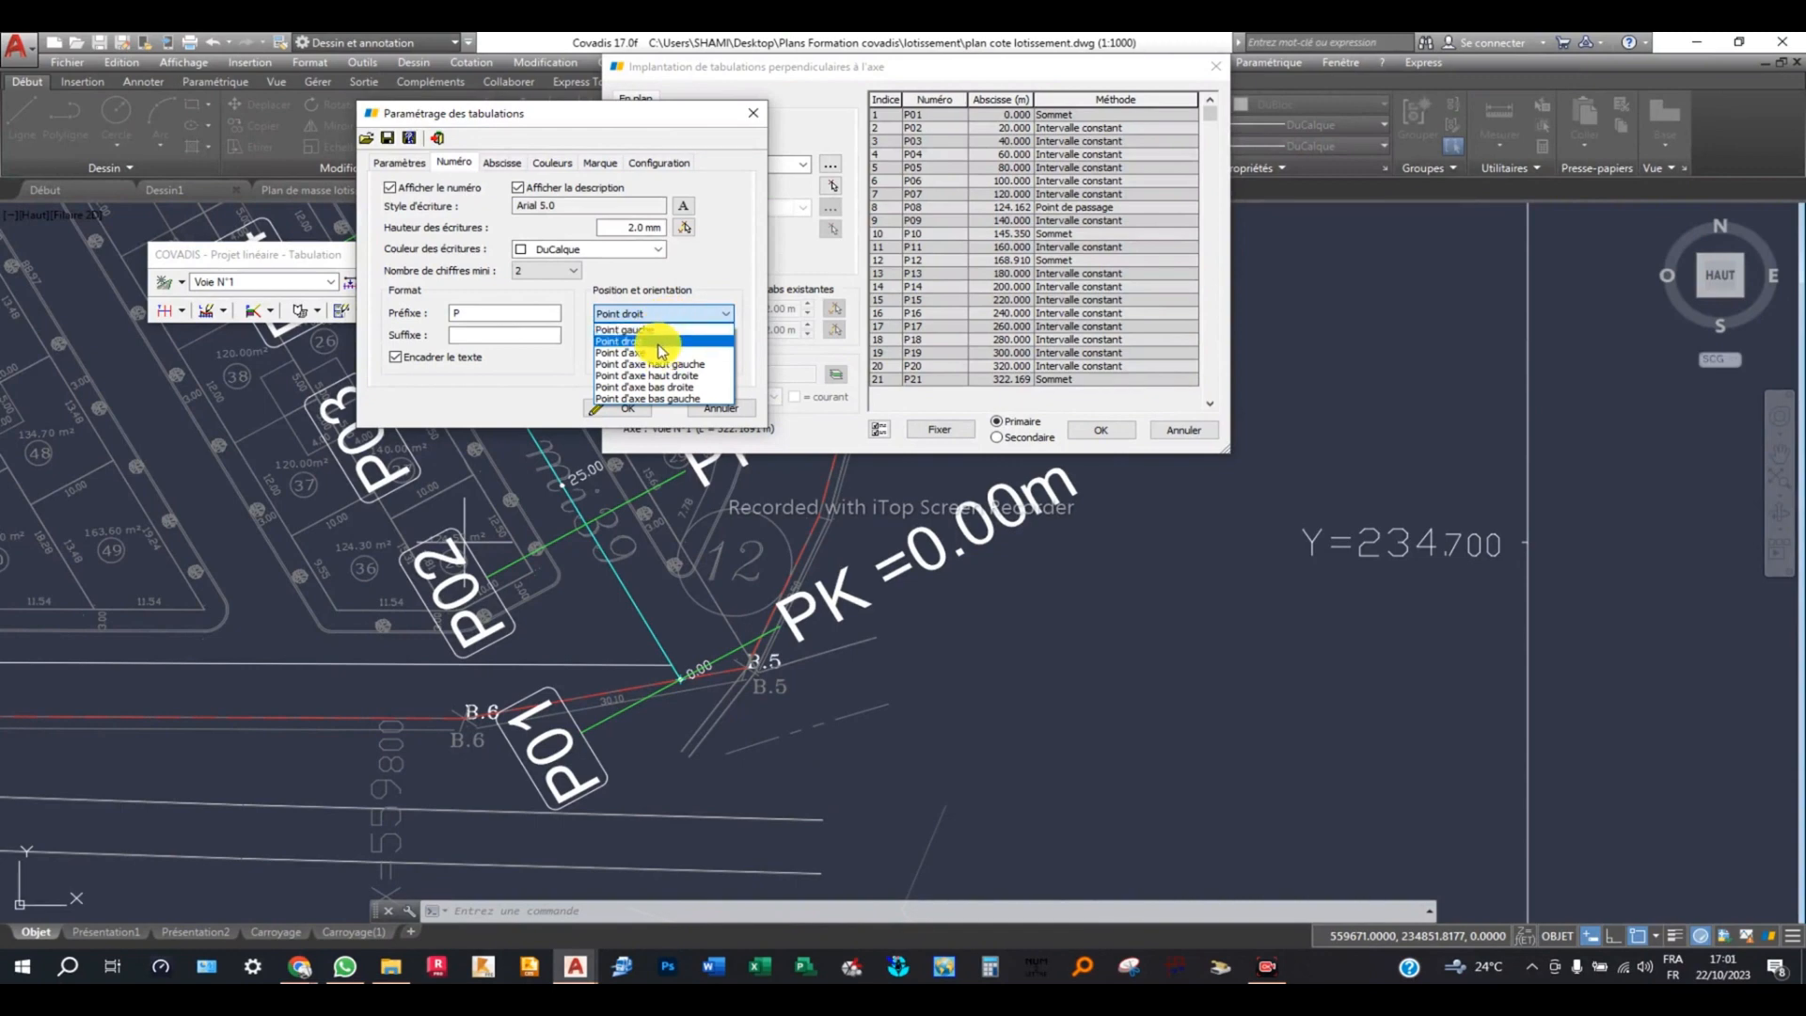
pyautogui.click(662, 330)
pyautogui.click(673, 313)
pyautogui.click(681, 336)
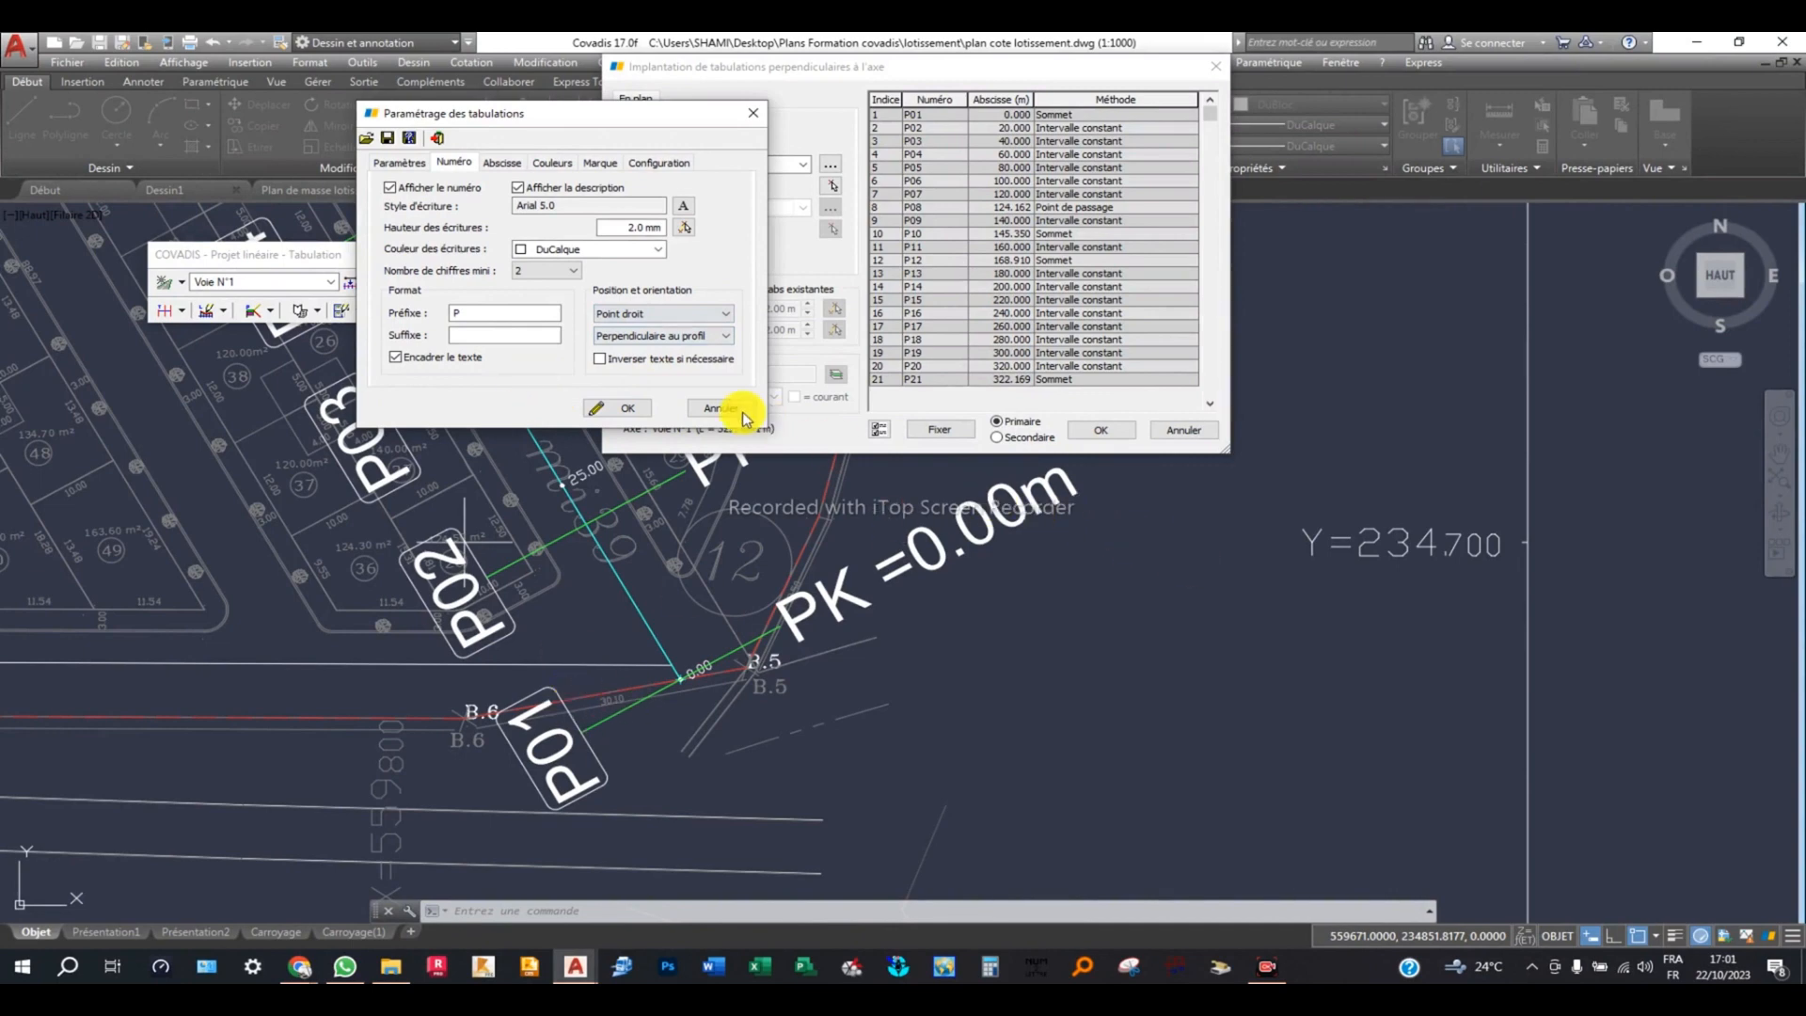
pyautogui.click(637, 409)
pyautogui.click(1100, 428)
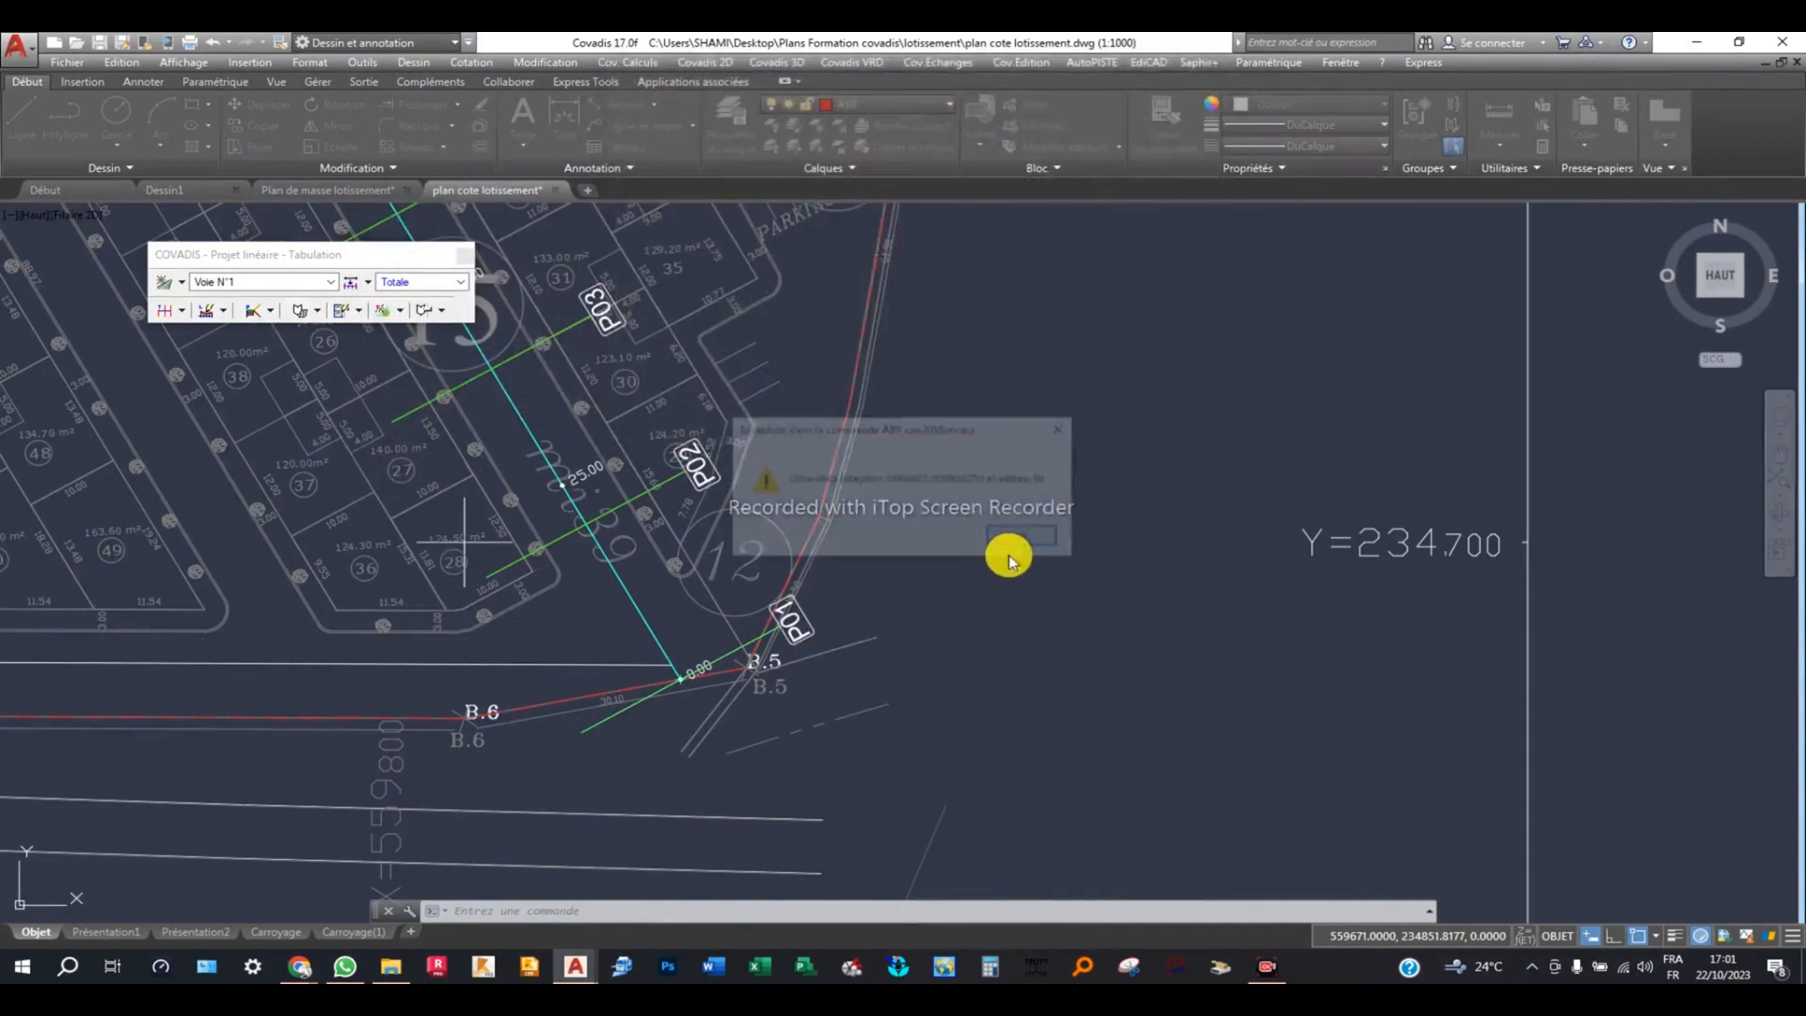
pyautogui.click(1026, 539)
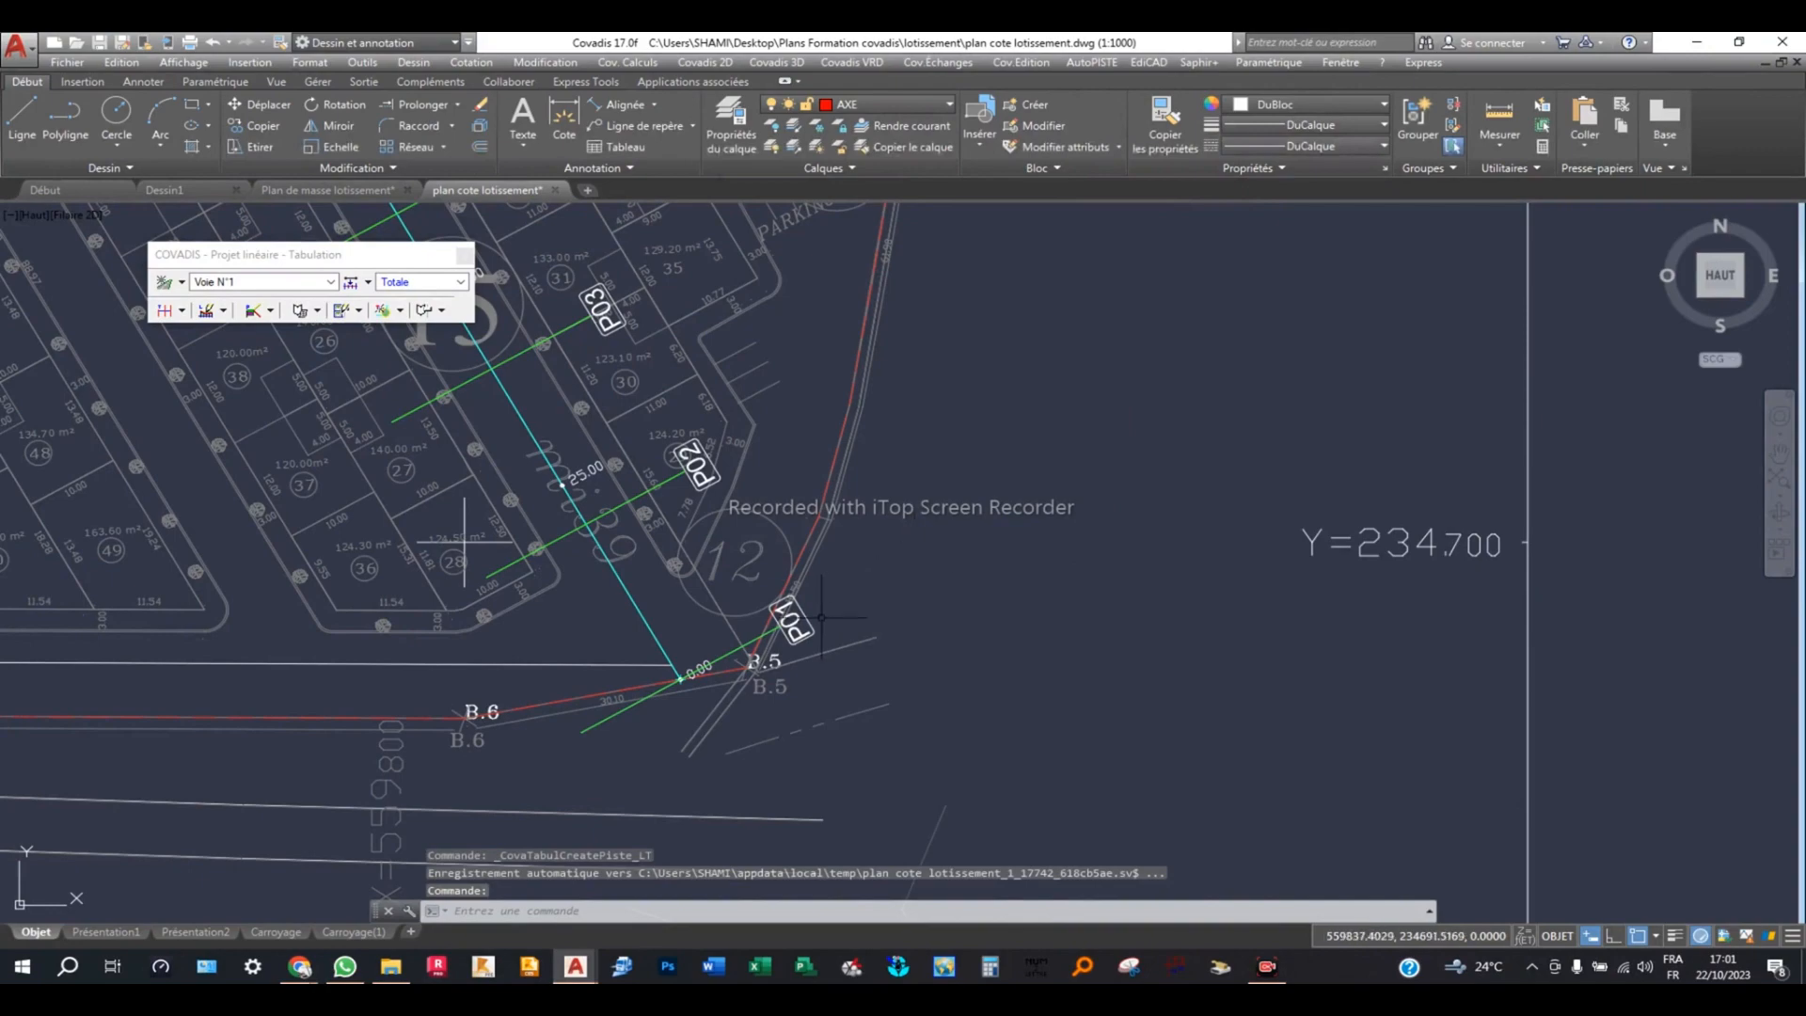
# Check the updated profile numbers along the axis, and open the tabulations' colour settings clear of the layout dialog.
pyautogui.scroll(-2, 697, 409)
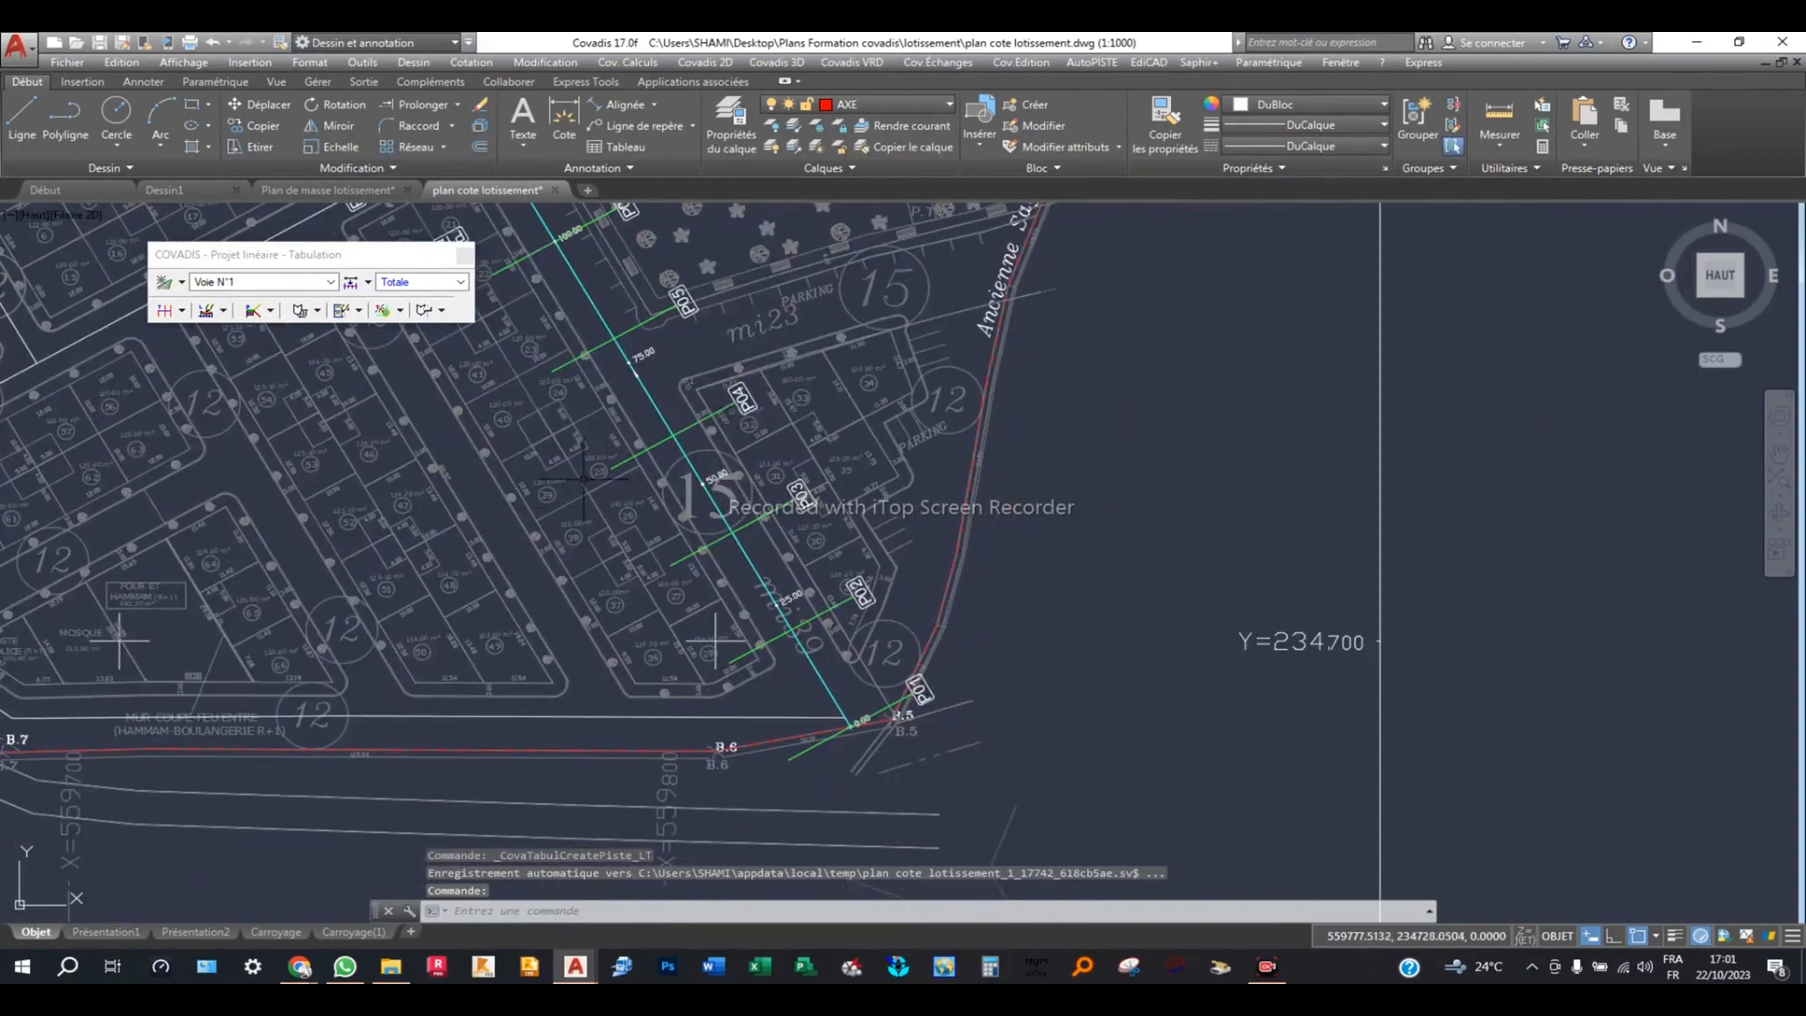
pyautogui.scroll(-1, 583, 488)
pyautogui.moveTo(564, 329); pyautogui.dragTo(682, 470, button='middle')
pyautogui.scroll(2, 603, 314)
pyautogui.moveTo(674, 368)
pyautogui.mouseDown(button='middle')
pyautogui.moveTo(798, 415)
pyautogui.moveTo(1028, 418)
pyautogui.mouseUp(button='middle')
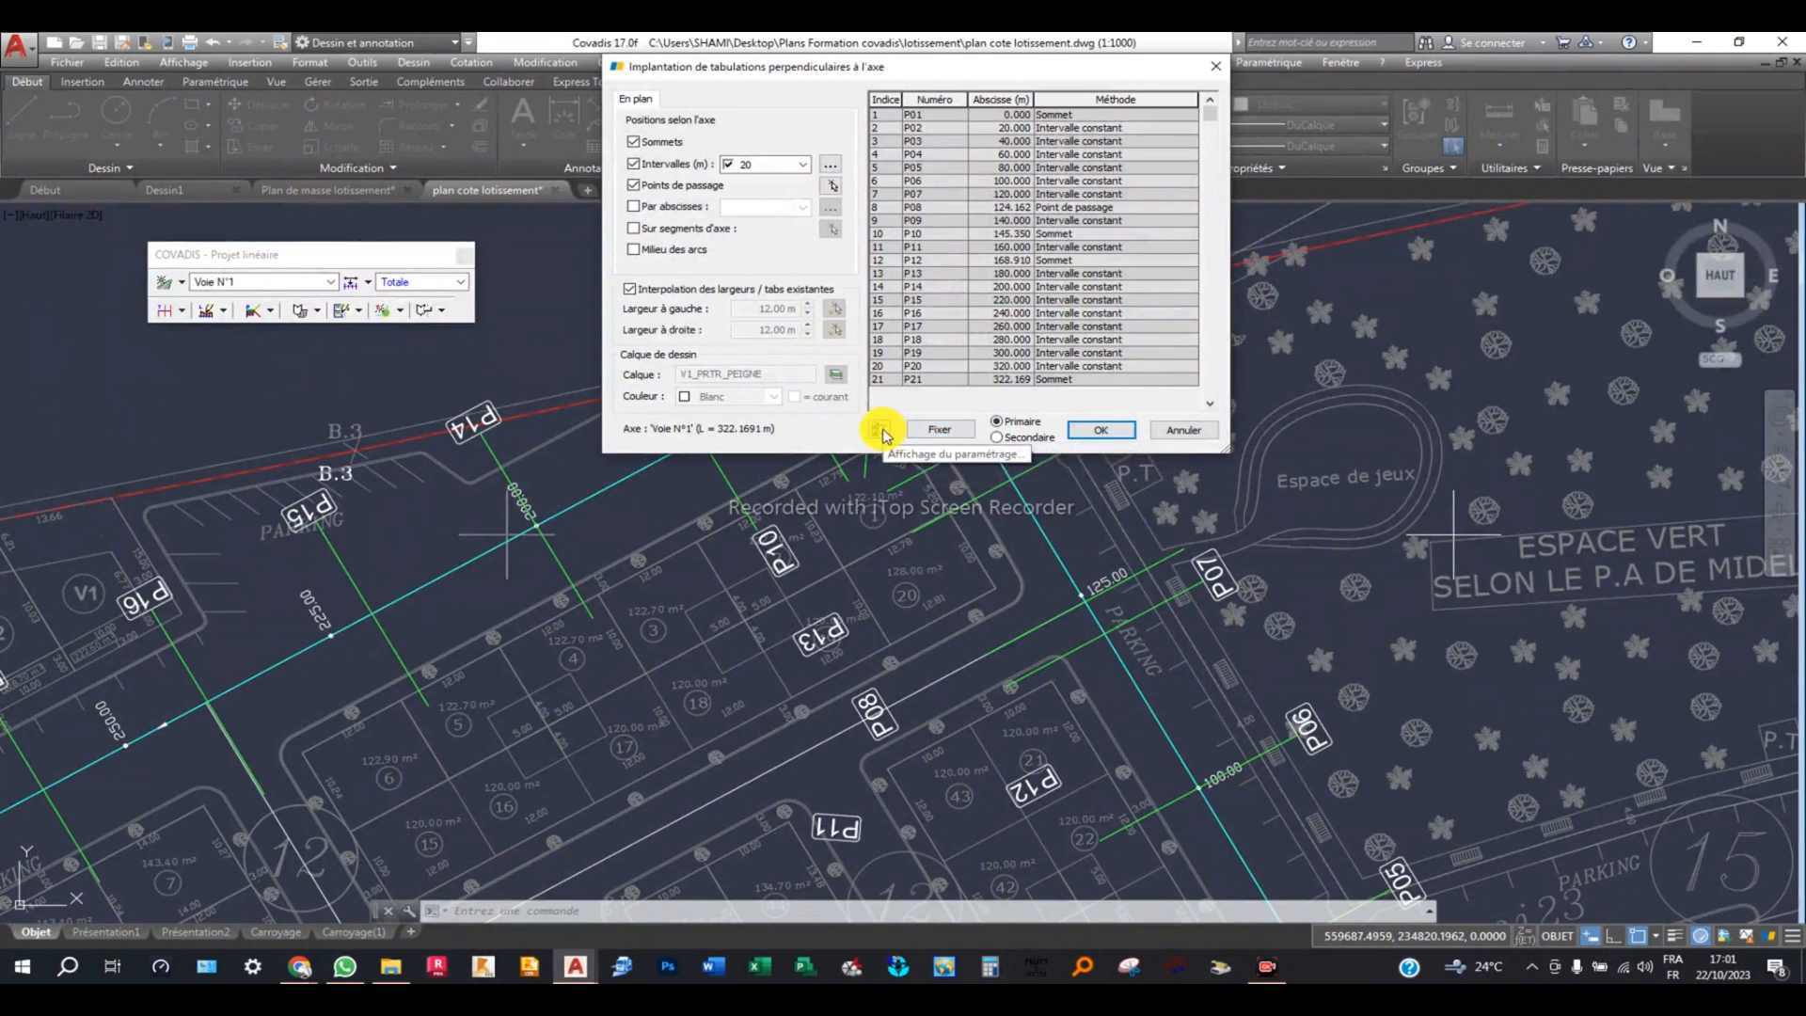
pyautogui.click(881, 432)
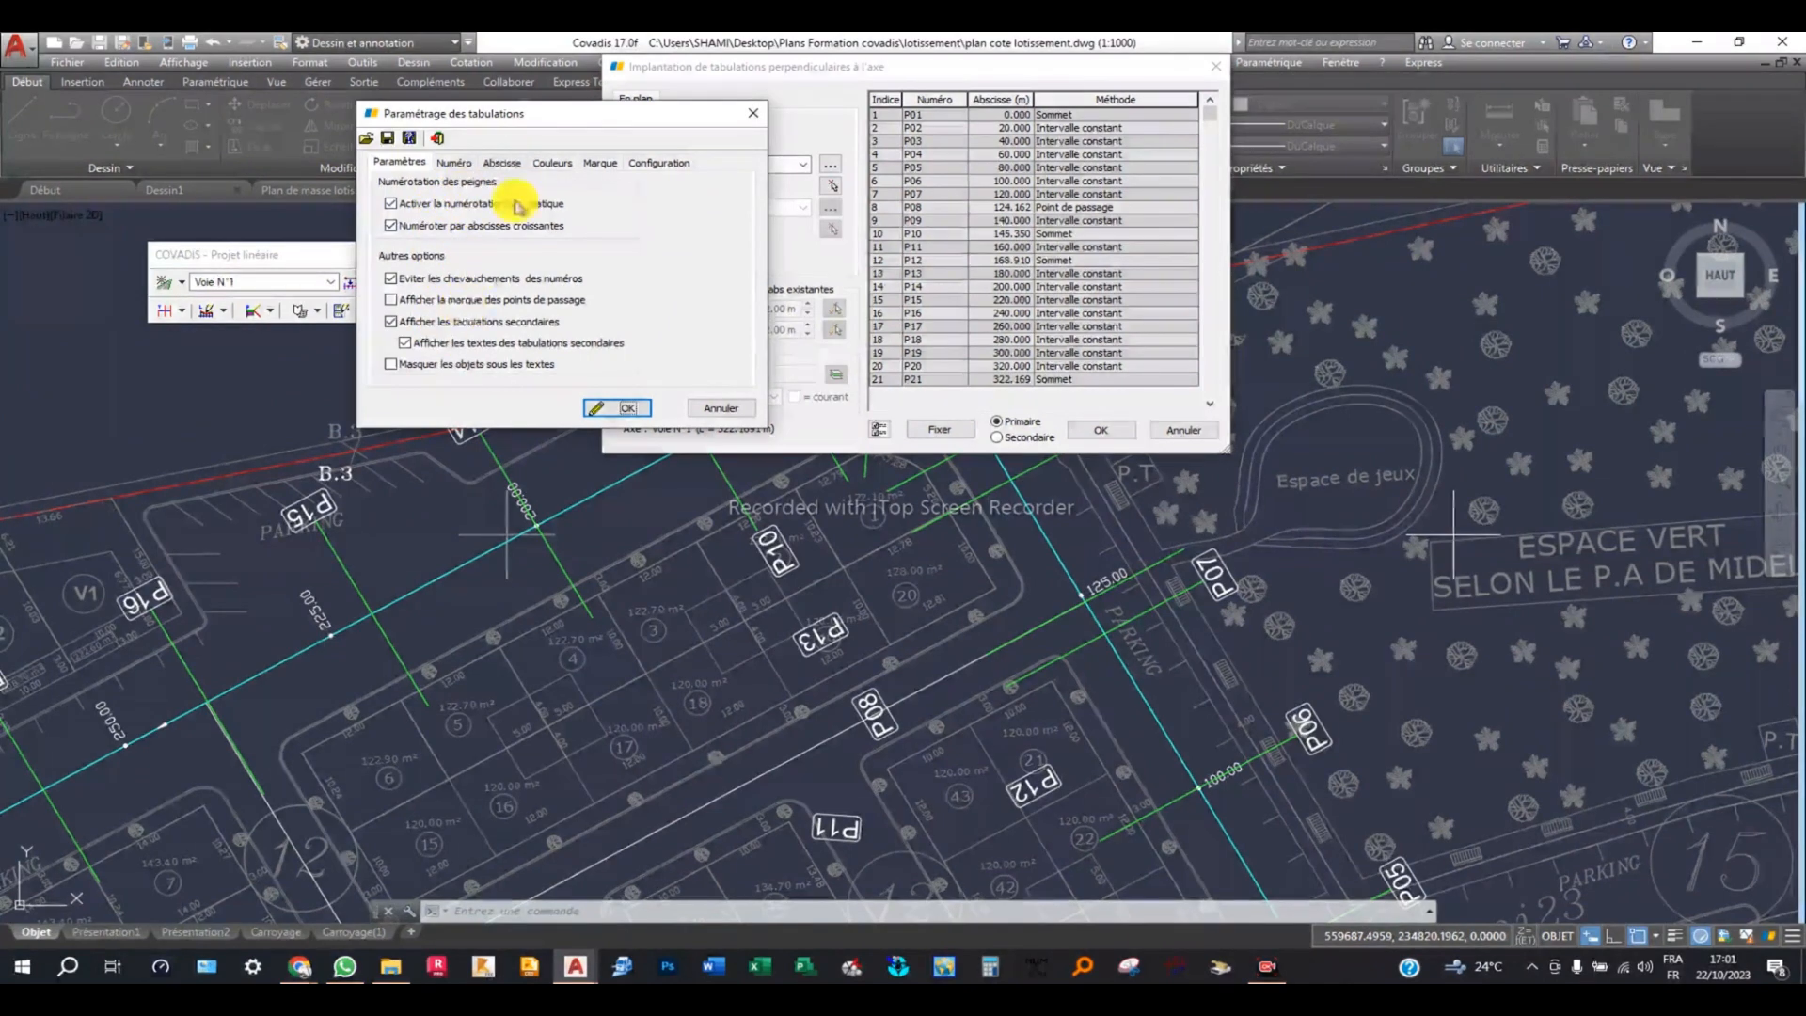
pyautogui.click(552, 163)
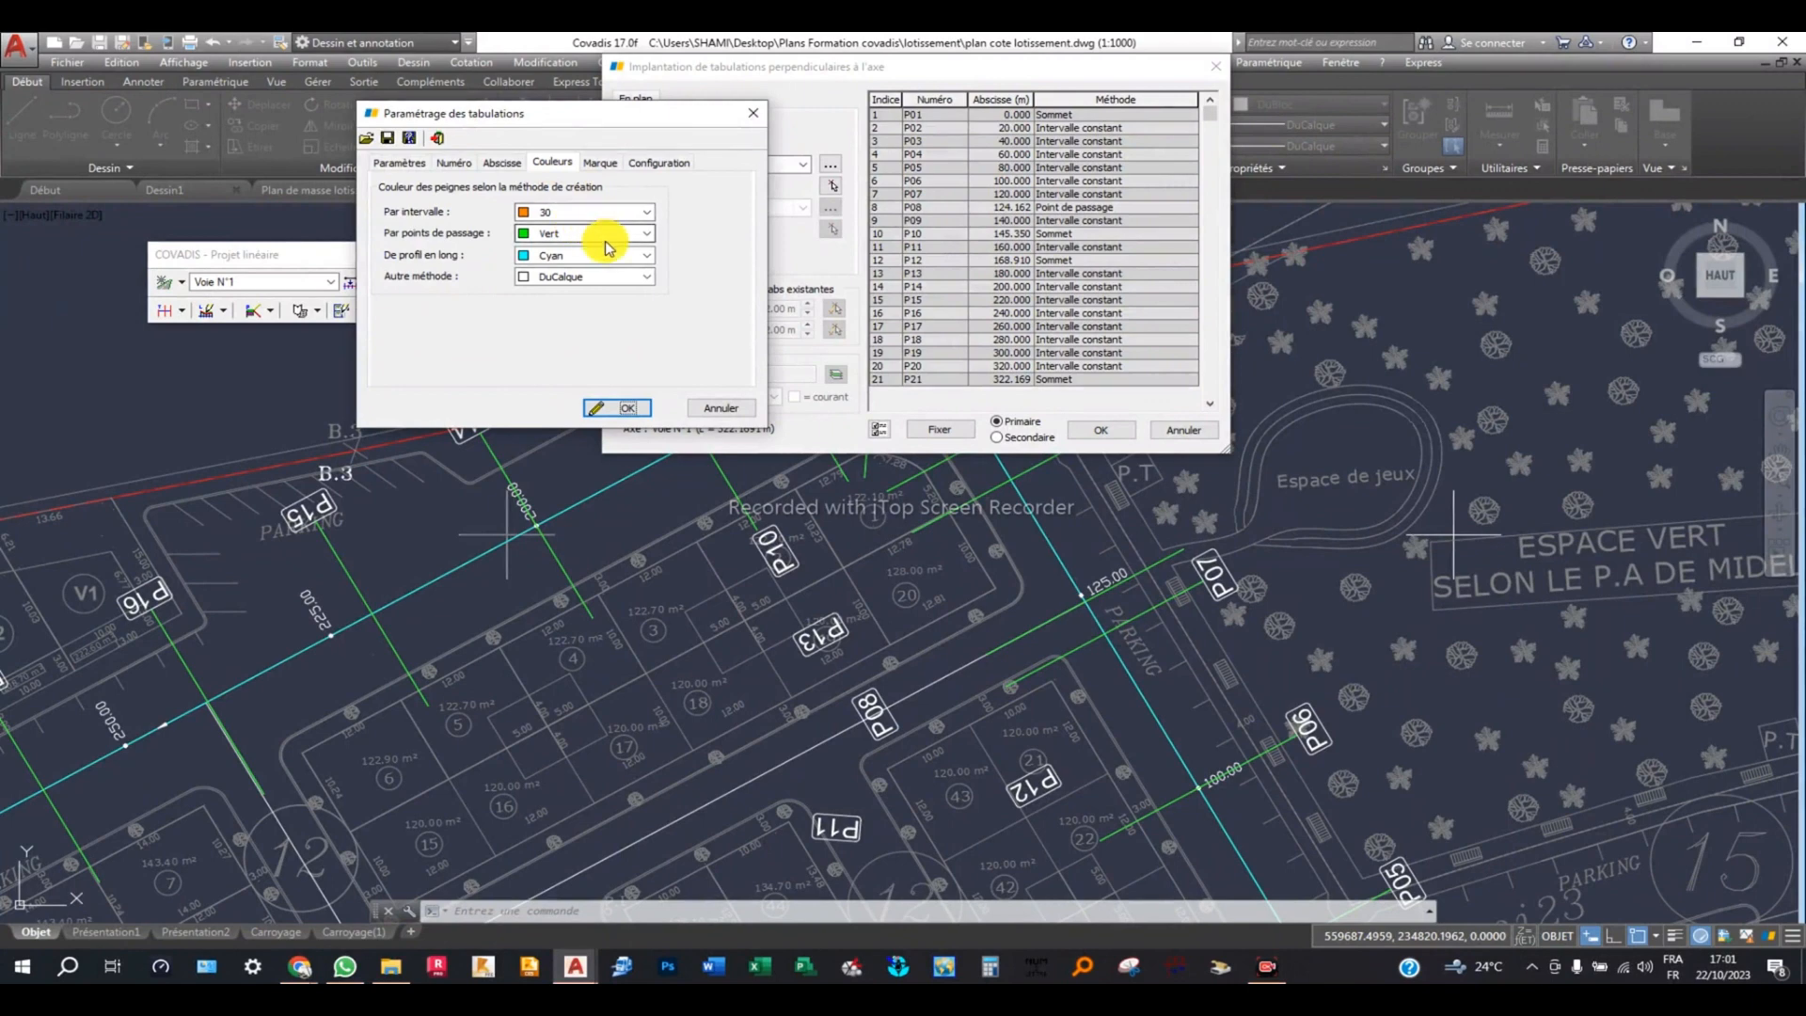
pyautogui.moveTo(494, 112); pyautogui.dragTo(969, 287)
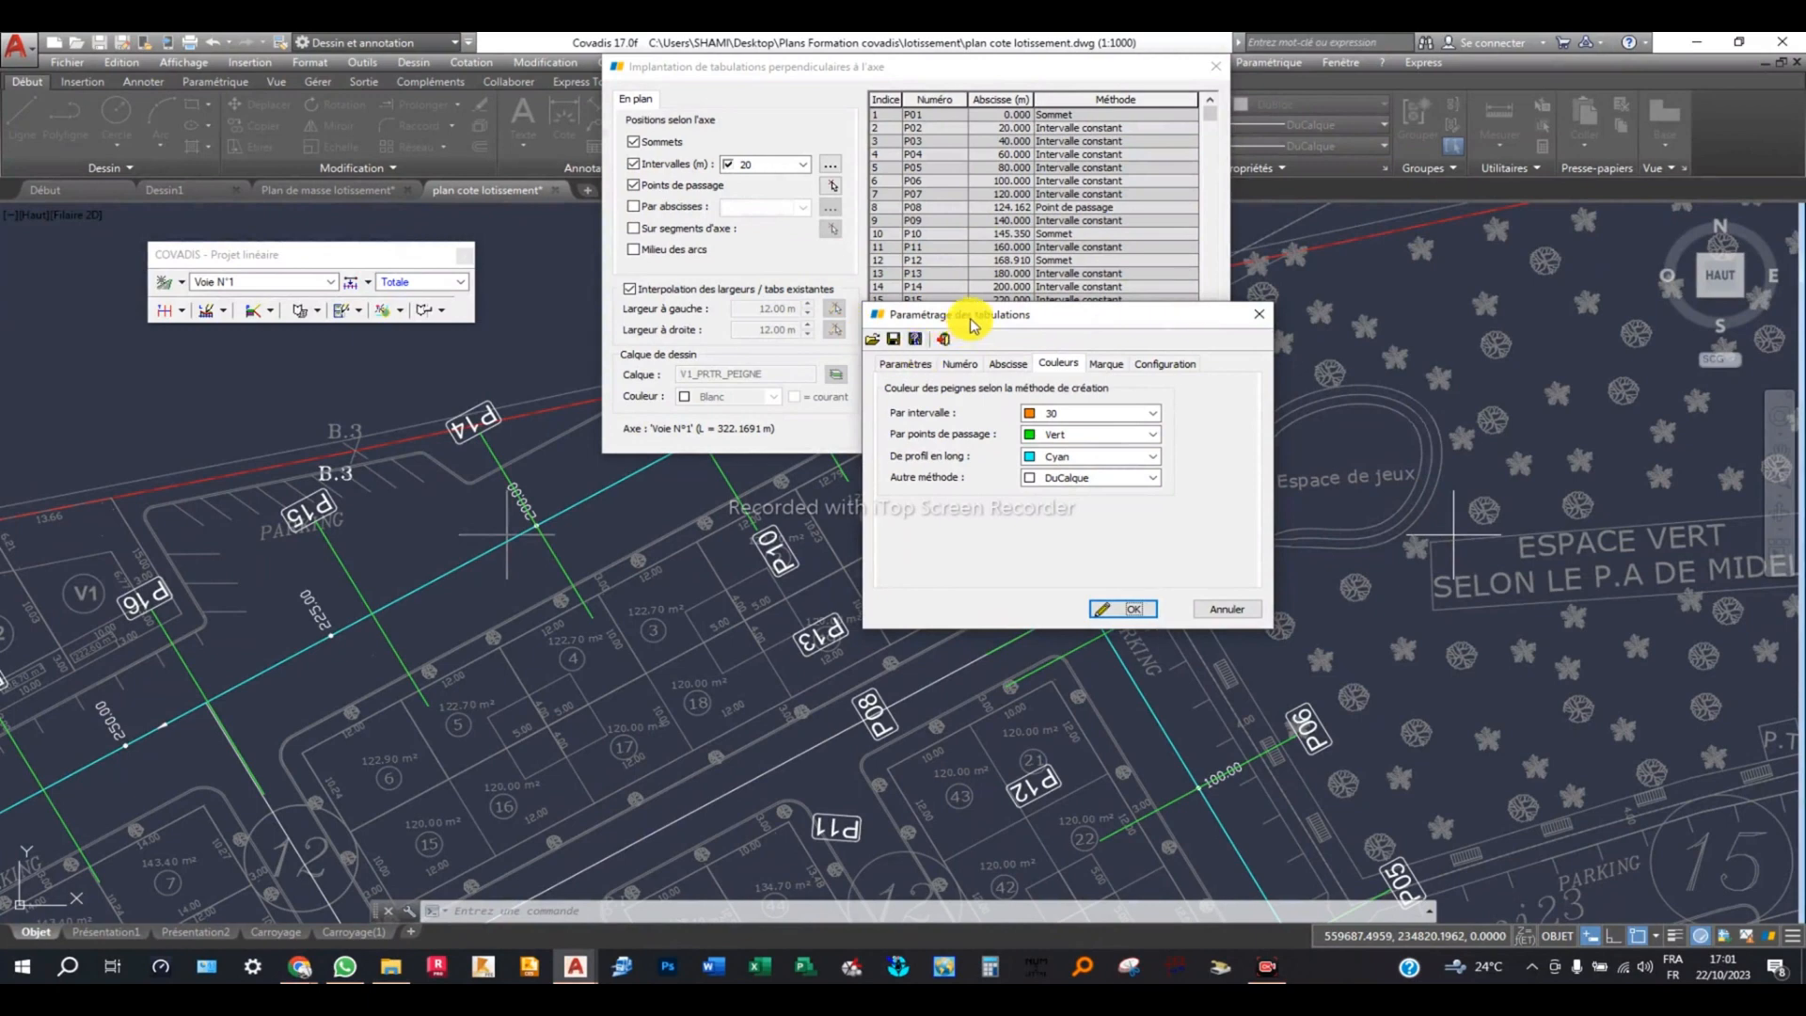
pyautogui.moveTo(972, 318); pyautogui.dragTo(1338, 225)
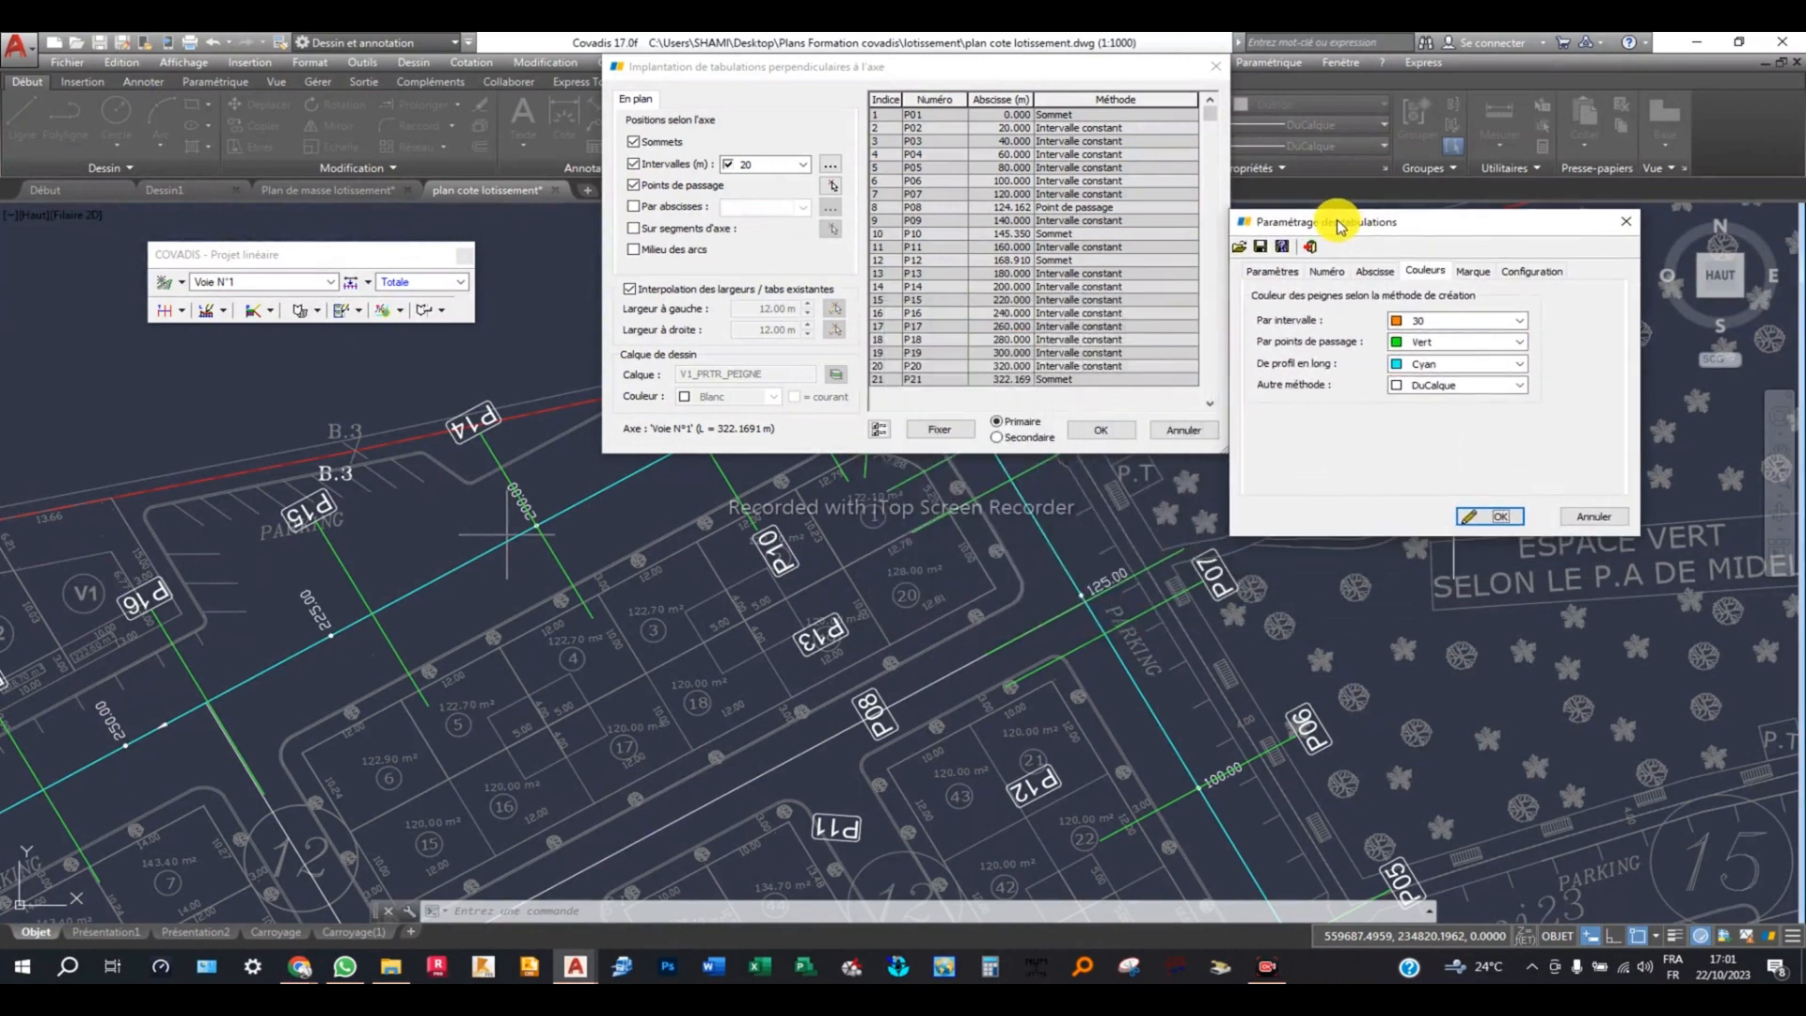
# Set the colour of tabulations created by passage points to red, regenerate the Voie N°1 tabulations and dismiss the exception message.
pyautogui.click(1457, 321)
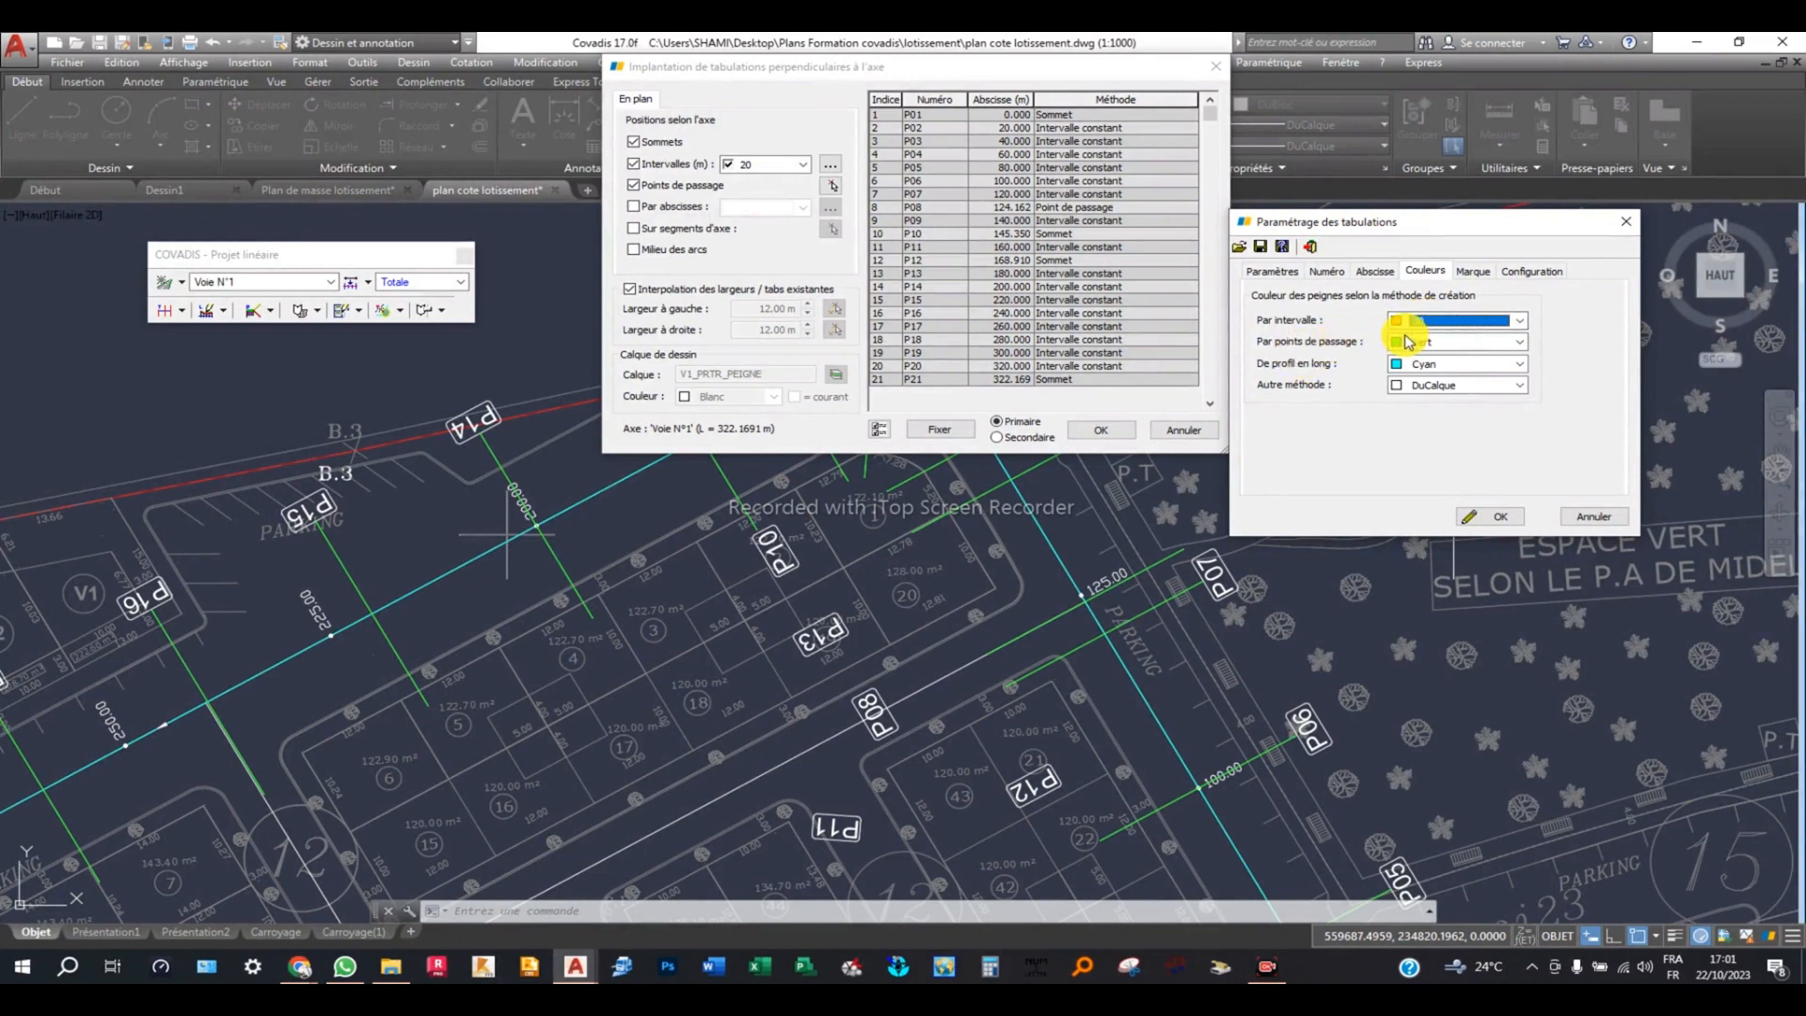
pyautogui.click(1445, 344)
pyautogui.click(1437, 376)
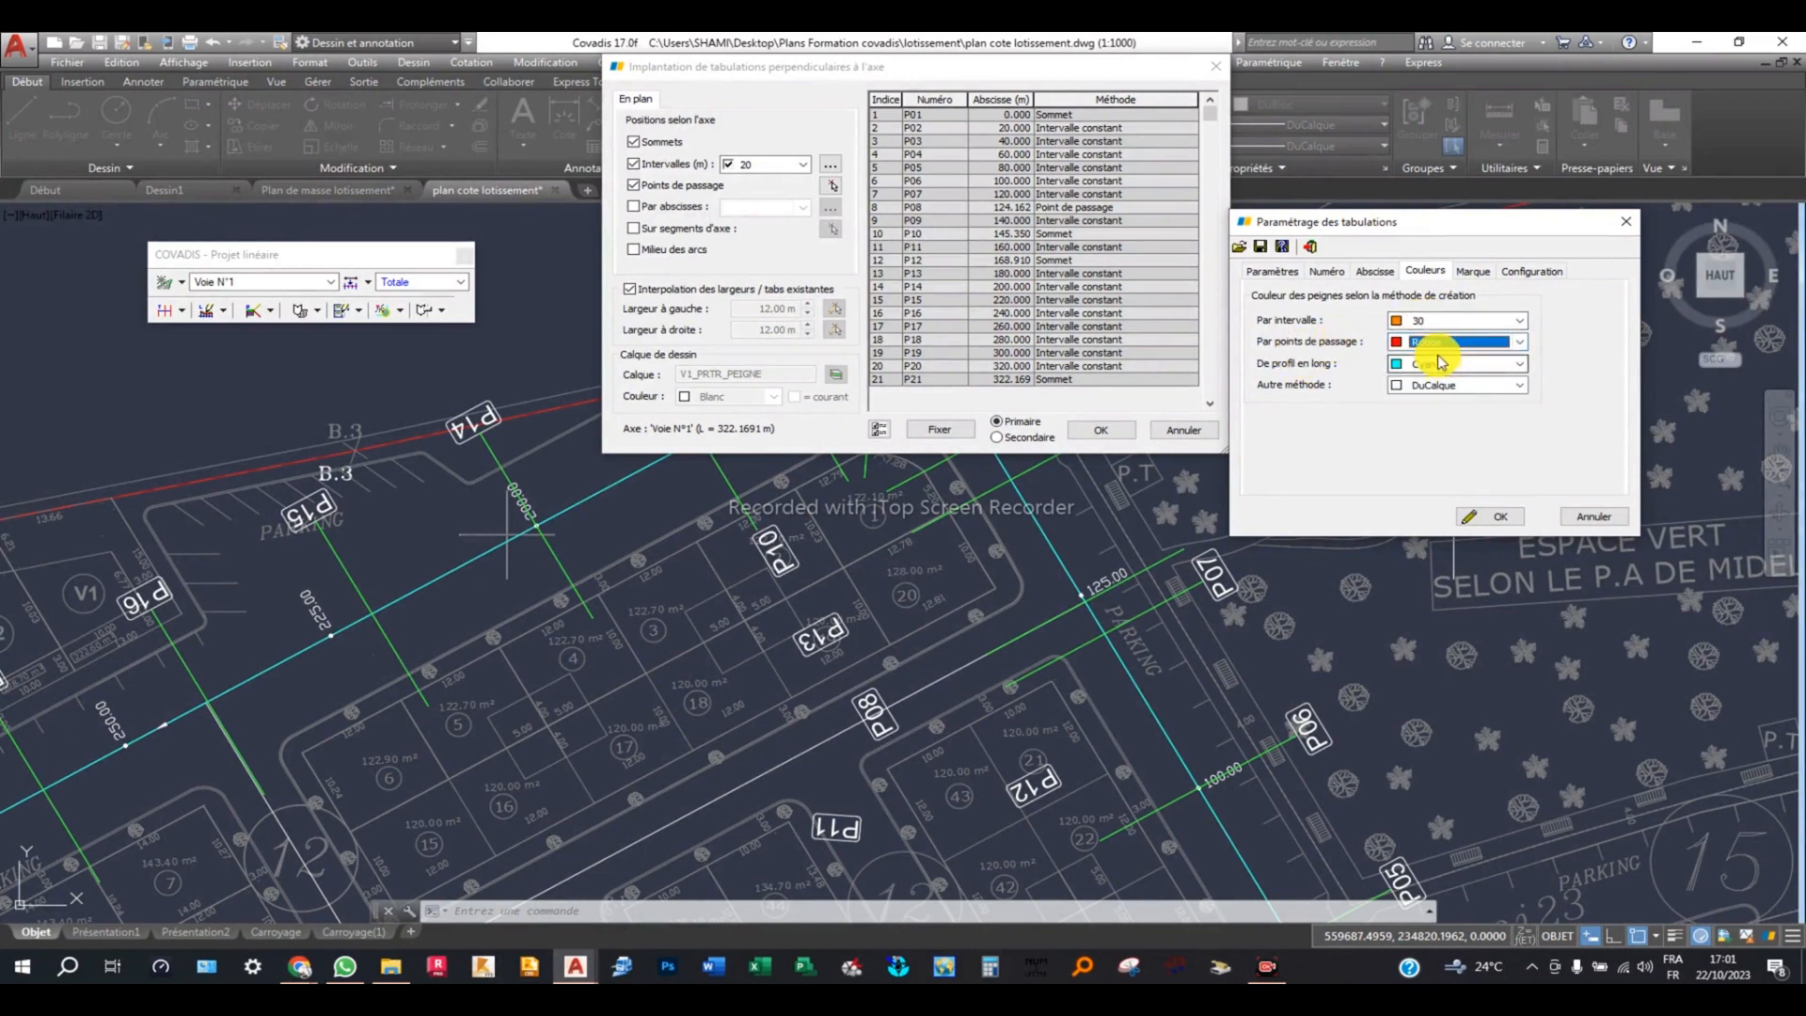
pyautogui.click(1495, 514)
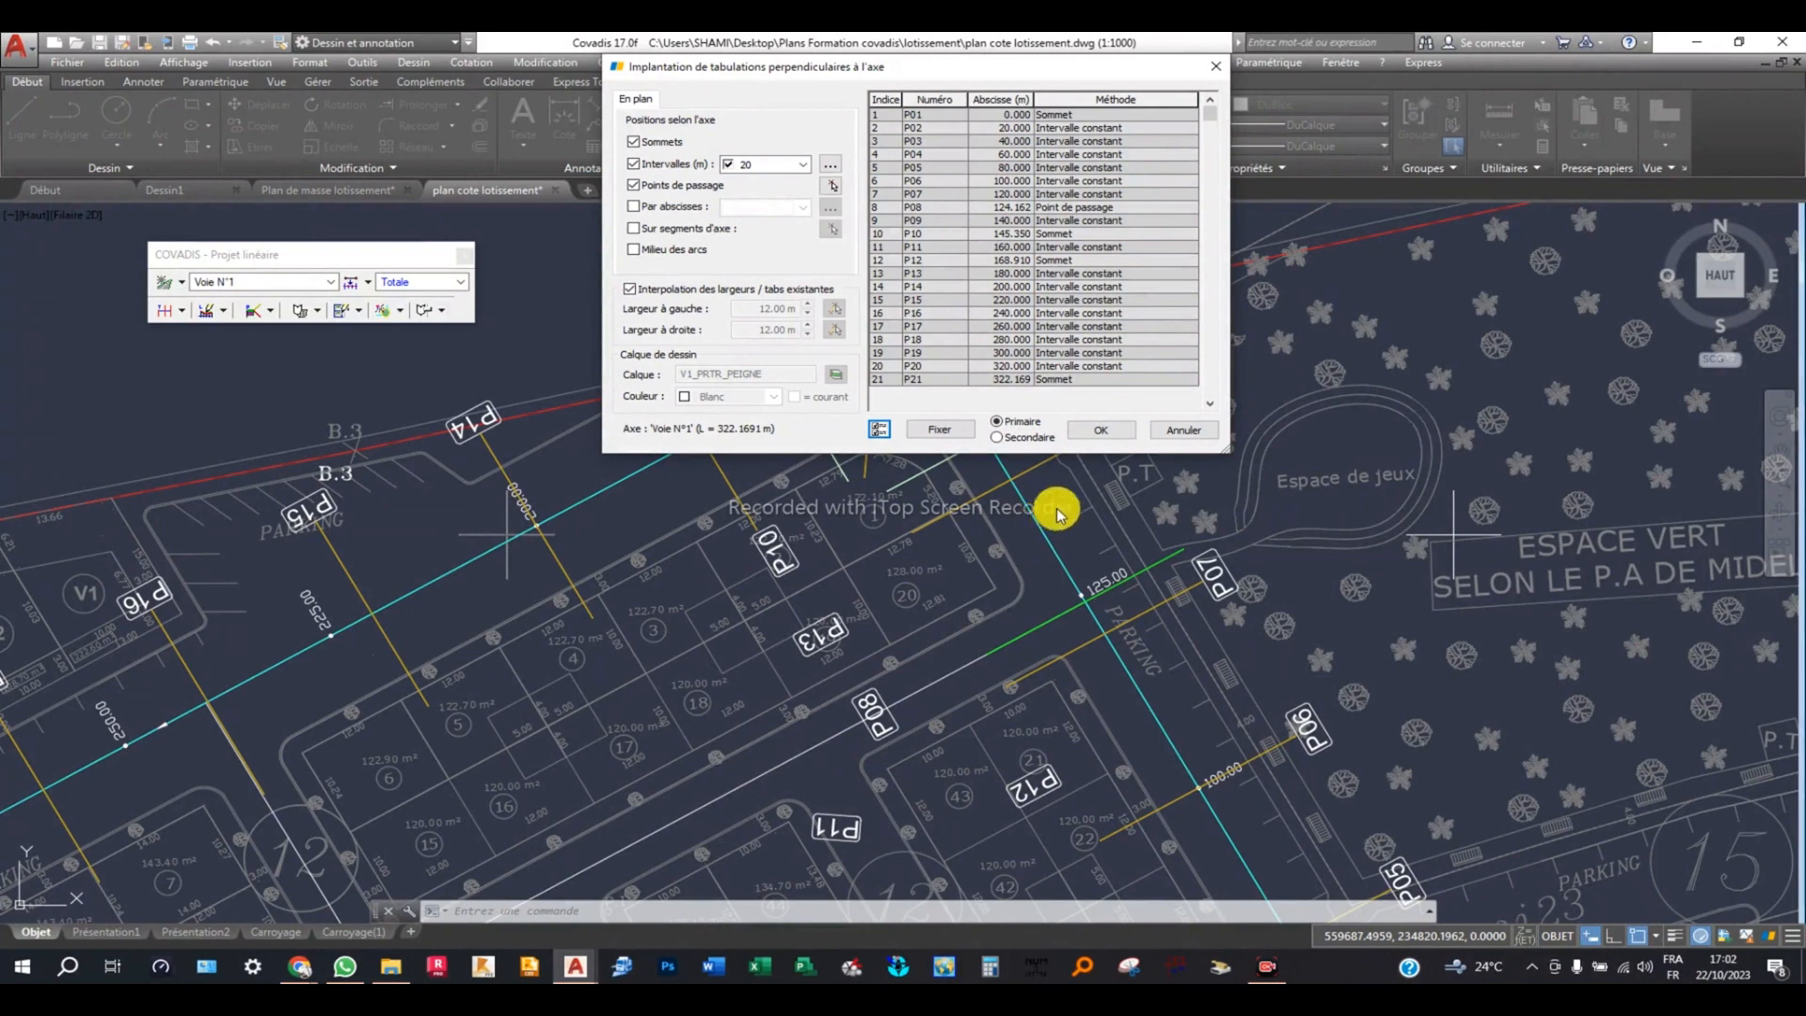
pyautogui.click(1095, 432)
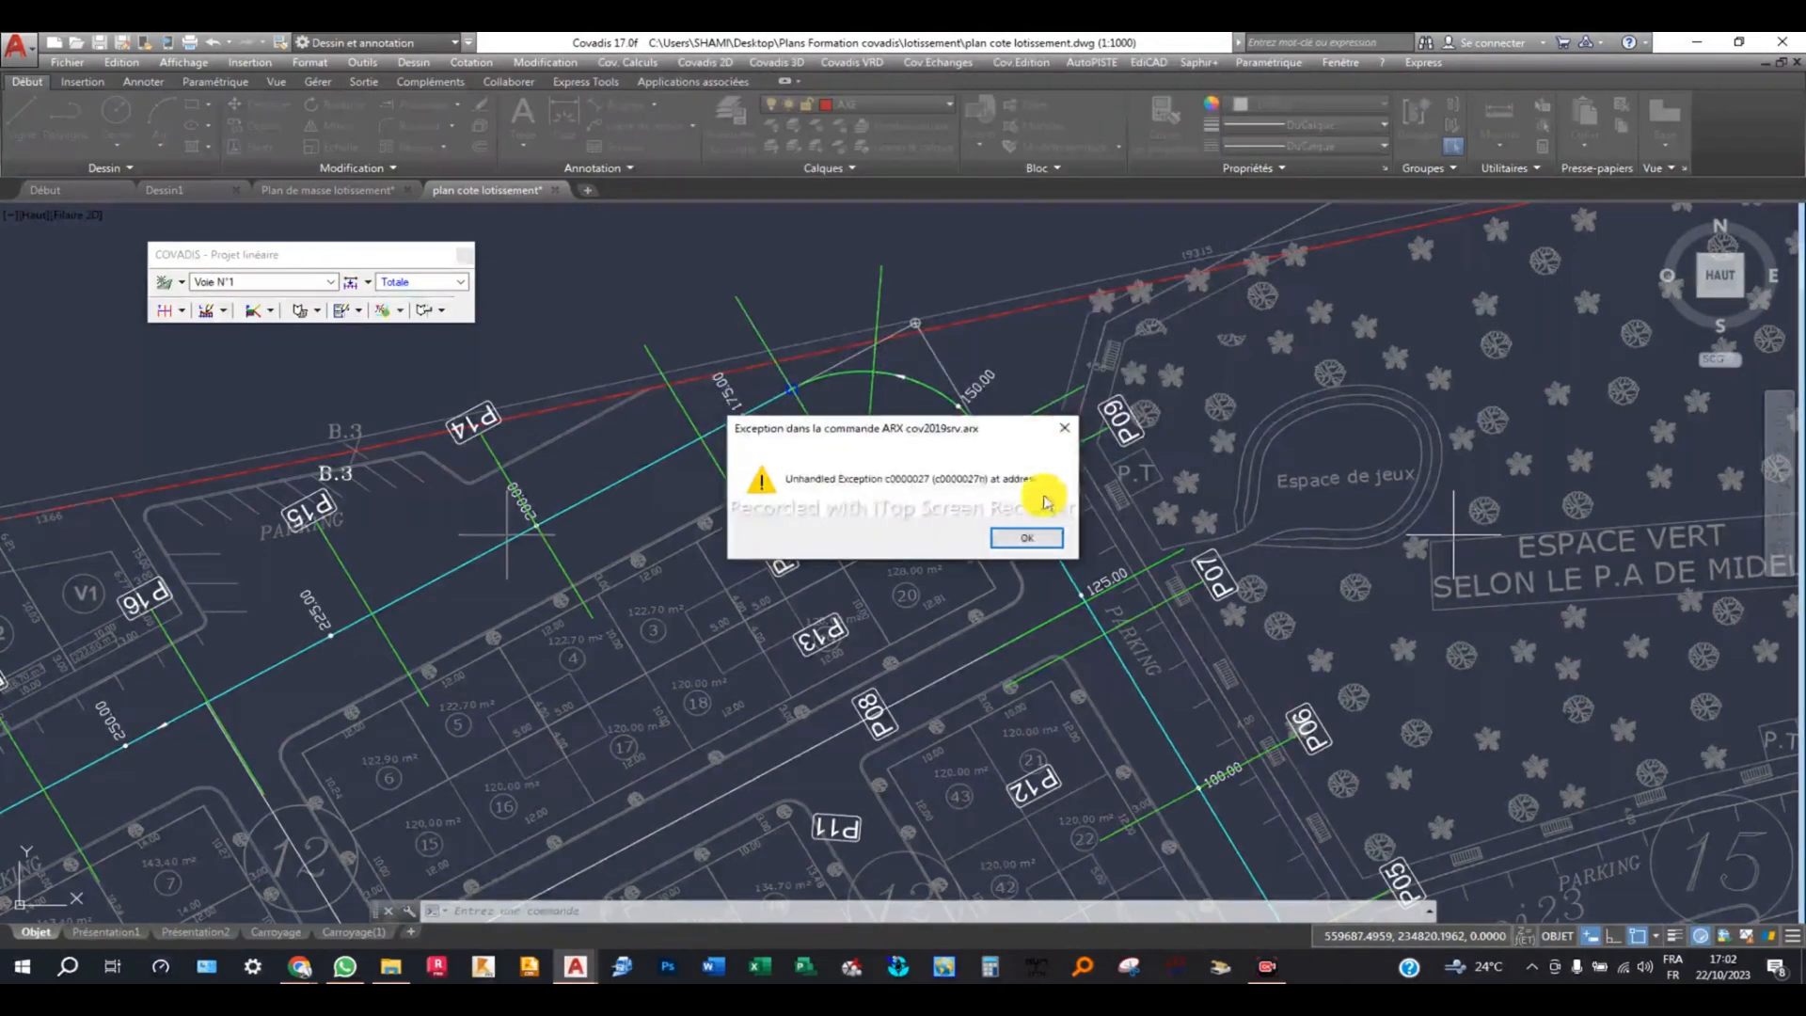
pyautogui.click(1044, 529)
# Examine the colours and numbers of the tabulations around the Voie N°1 curve.
pyautogui.scroll(-2, 833, 334)
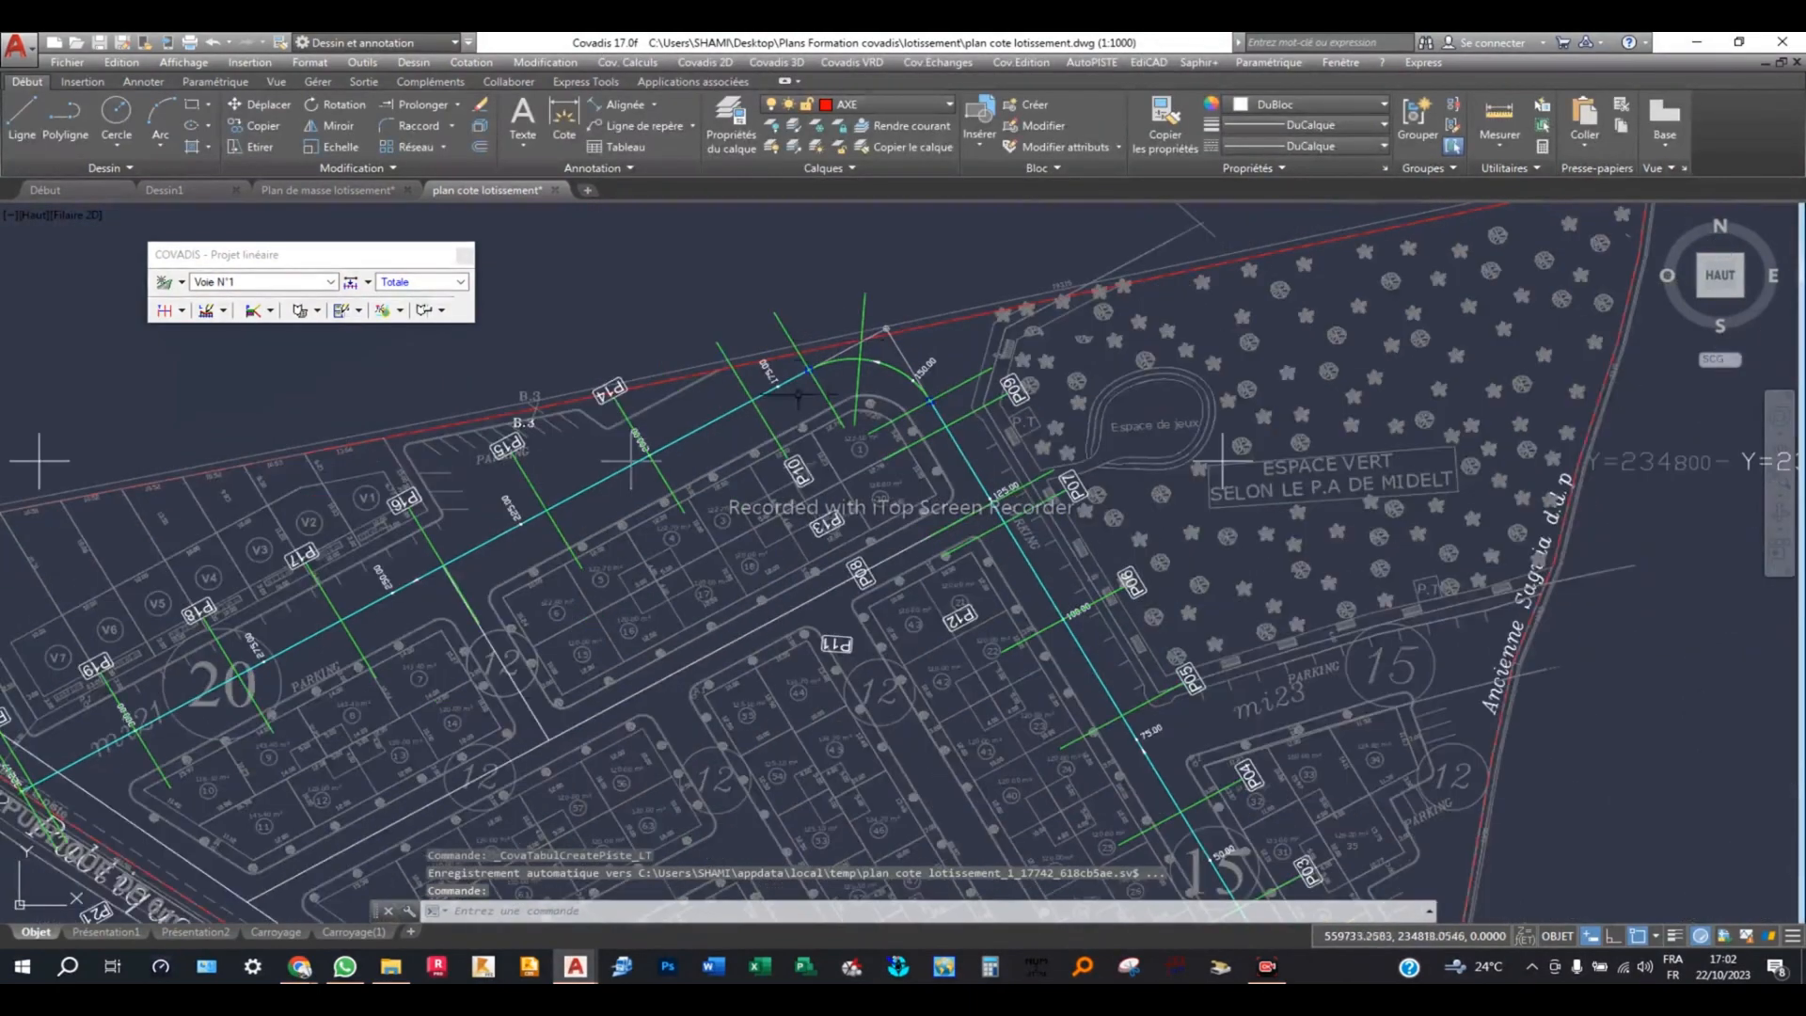
pyautogui.scroll(-2, 553, 463)
pyautogui.scroll(2, 752, 377)
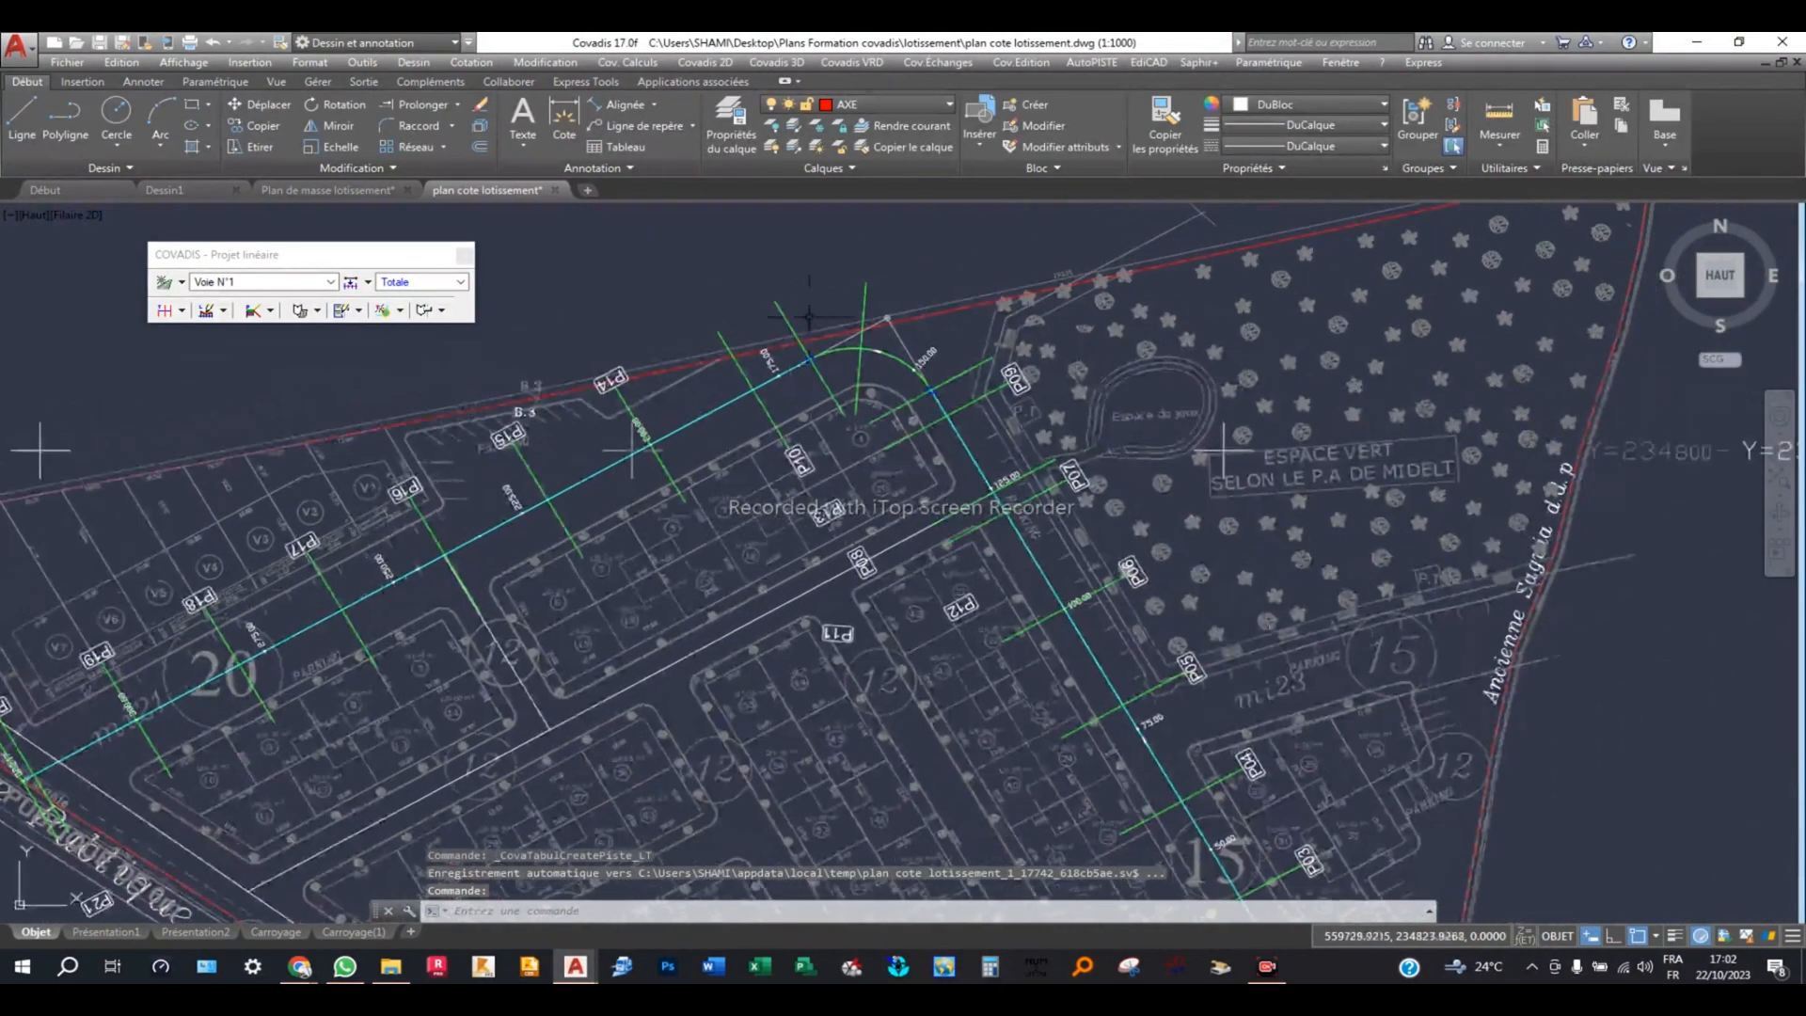
pyautogui.scroll(2, 821, 344)
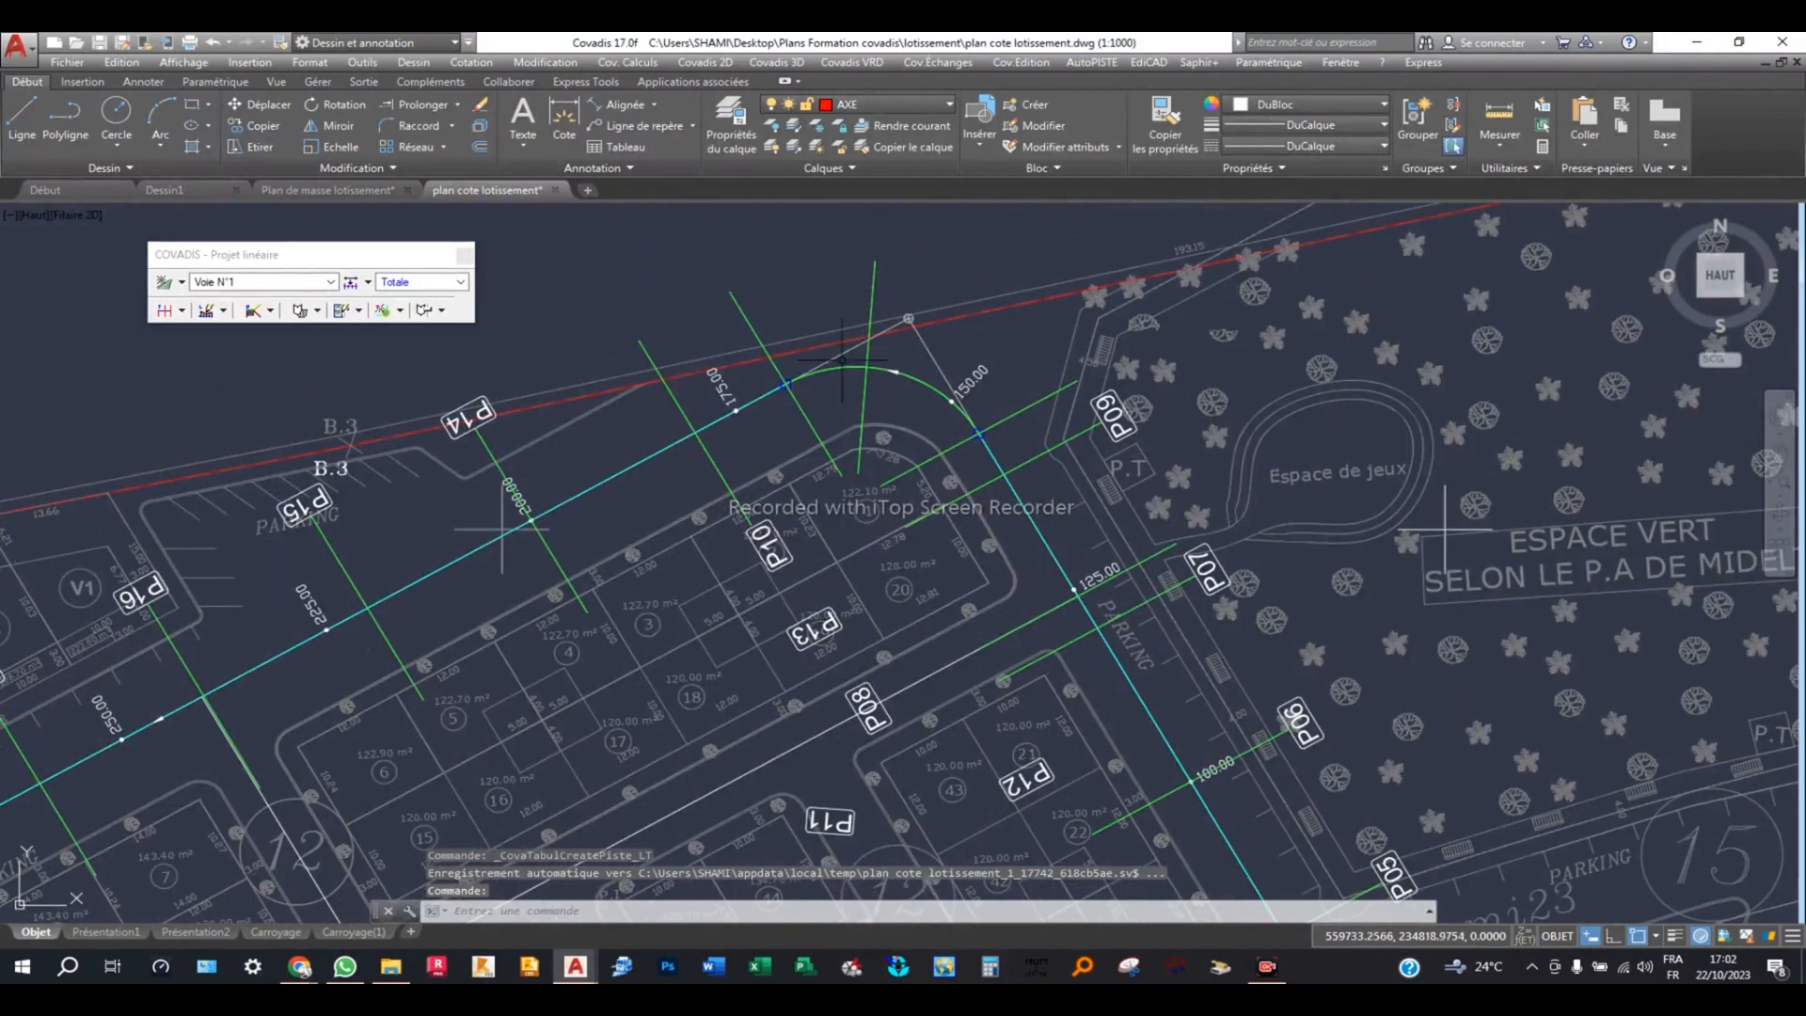
pyautogui.scroll(2, 799, 386)
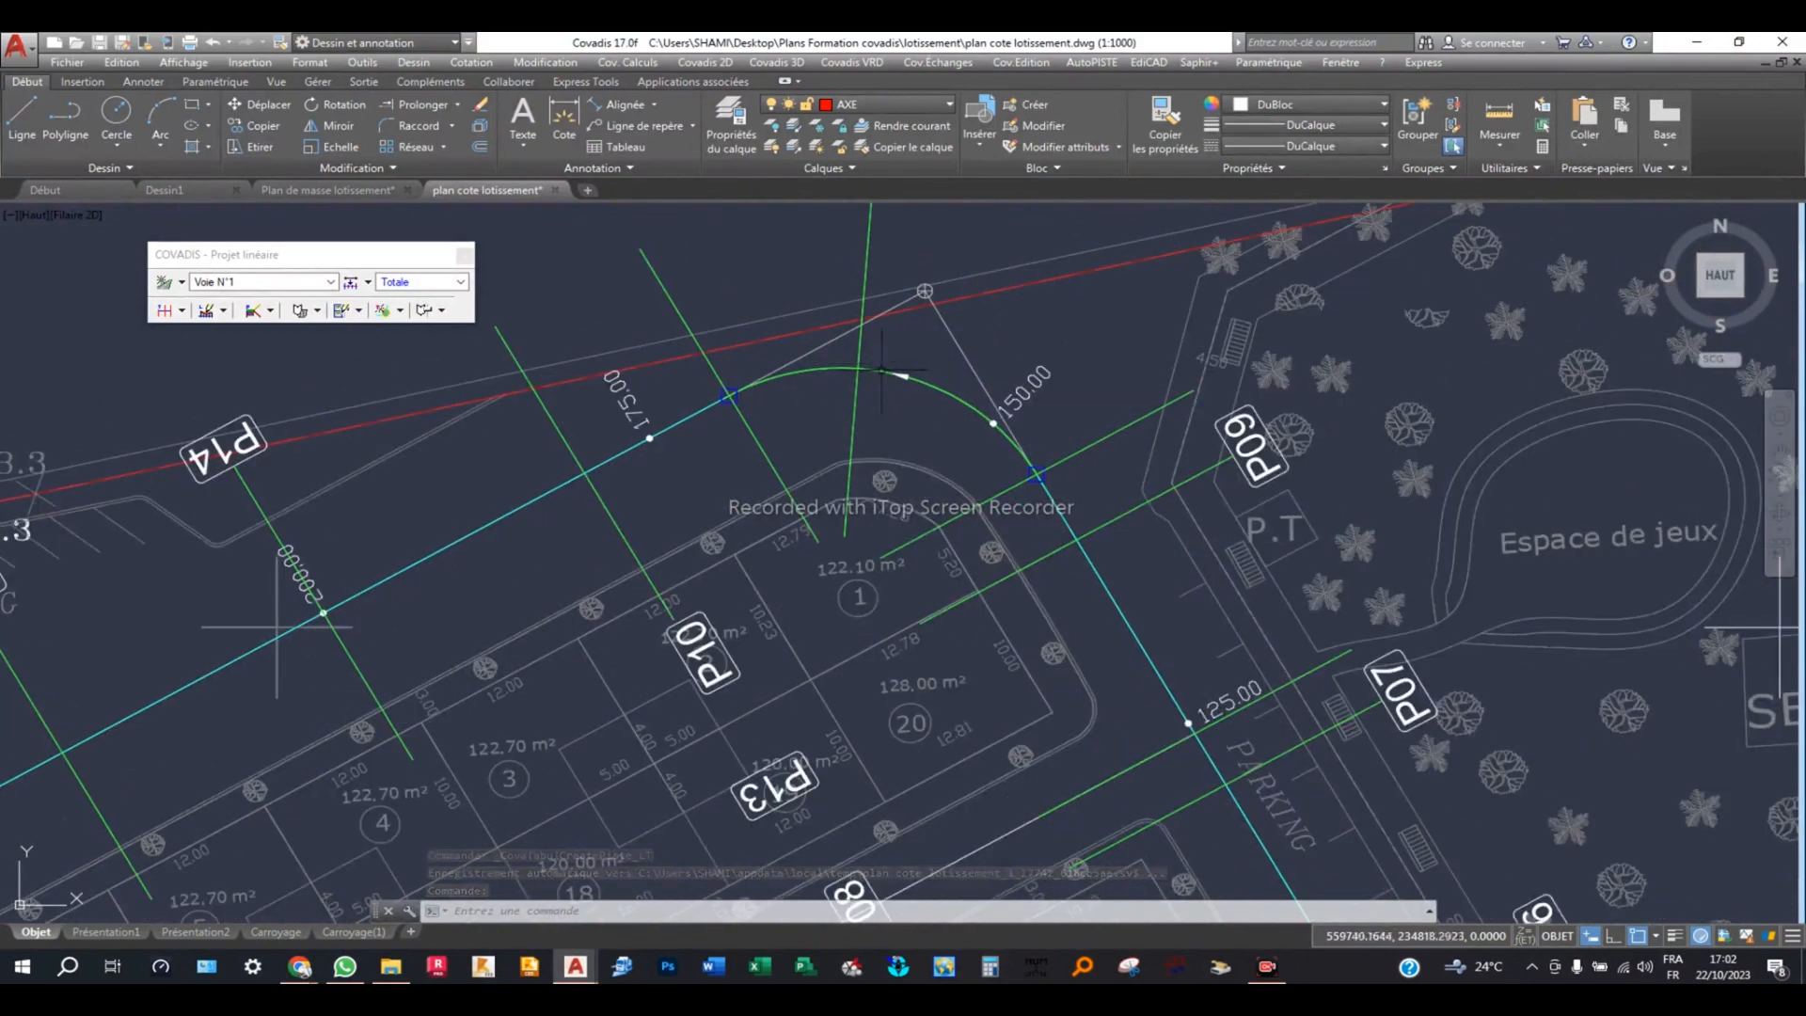
pyautogui.scroll(-2, 894, 481)
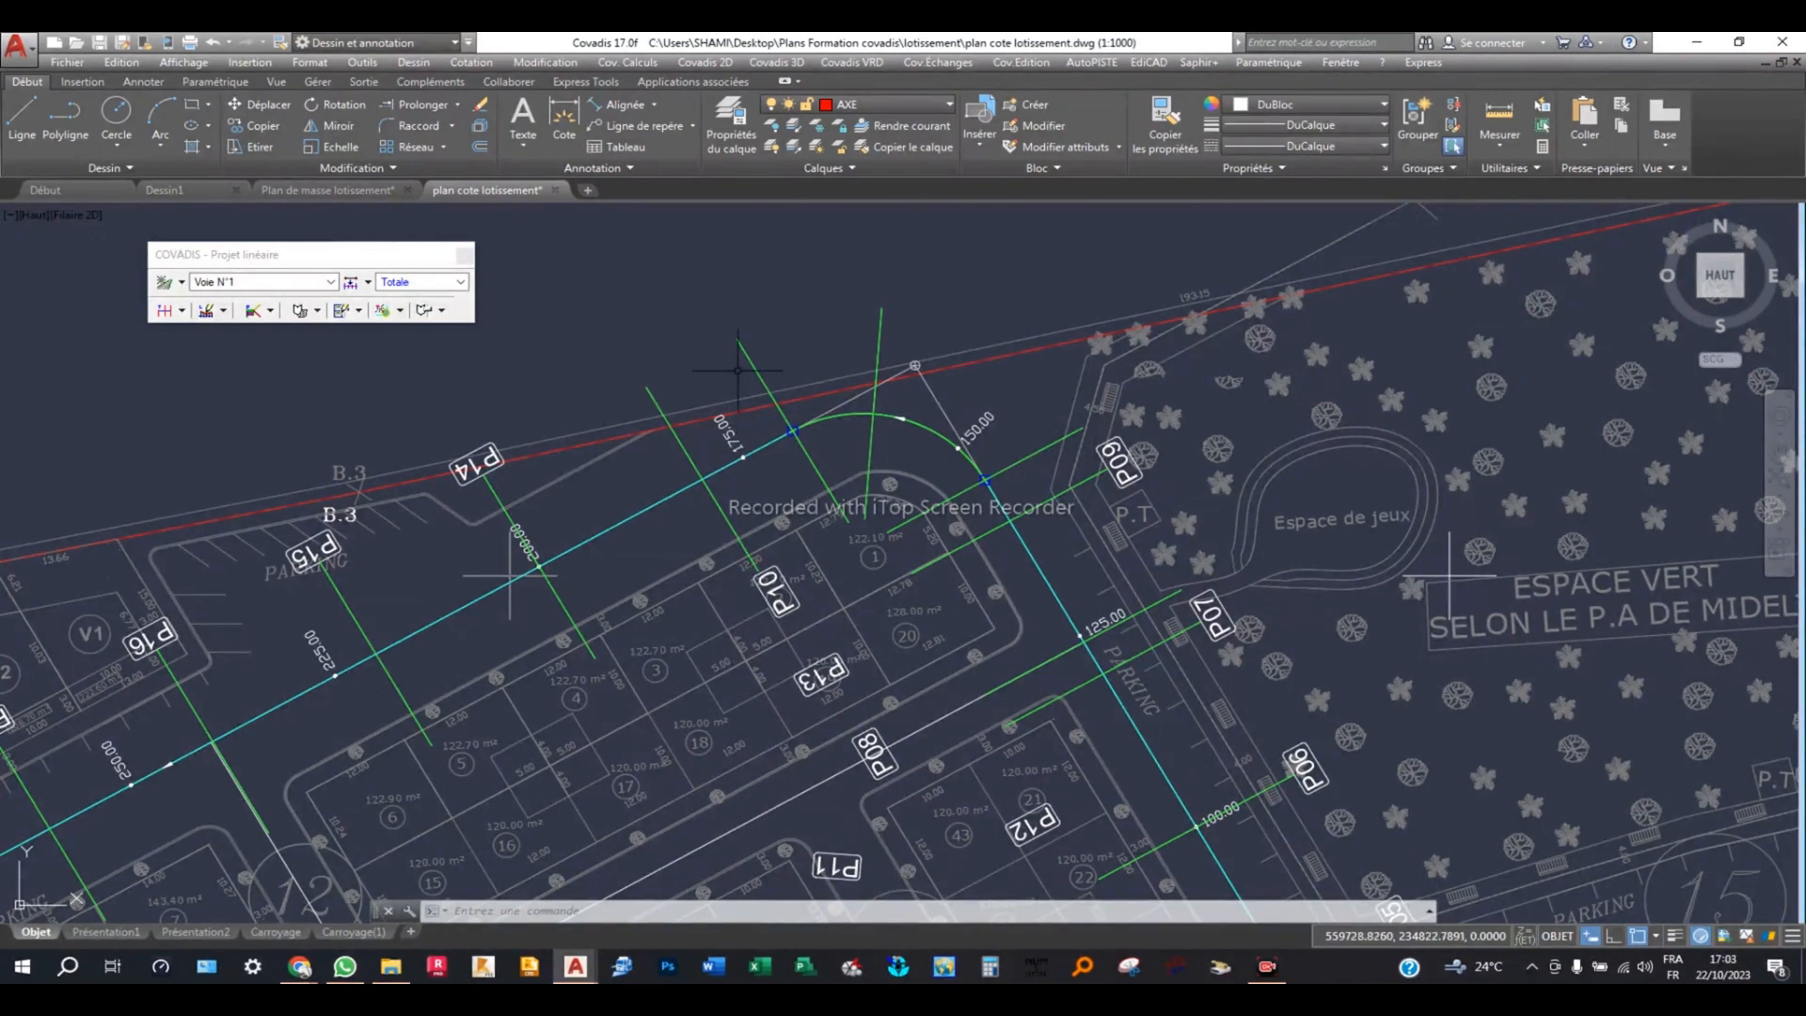
# Open the profile deletion list clear of the curve and highlight profiles P08 to P13 individually to locate them on the axis.
pyautogui.click(179, 312)
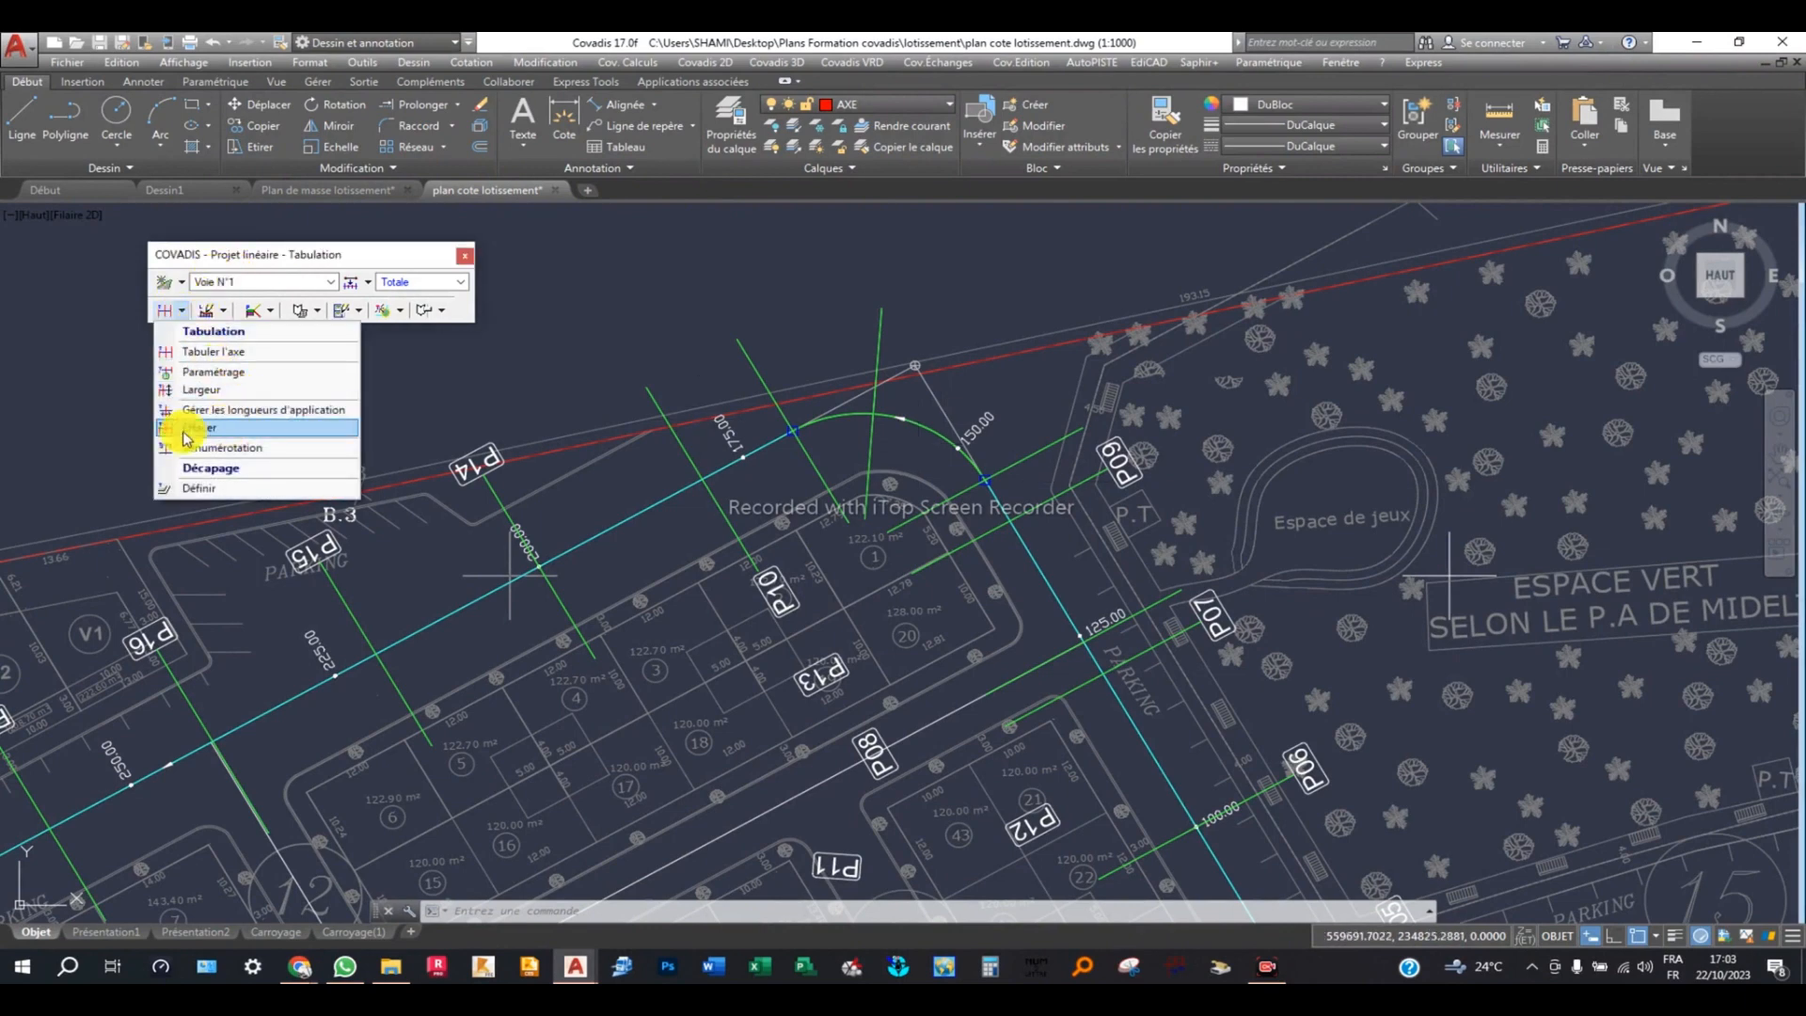
pyautogui.click(241, 431)
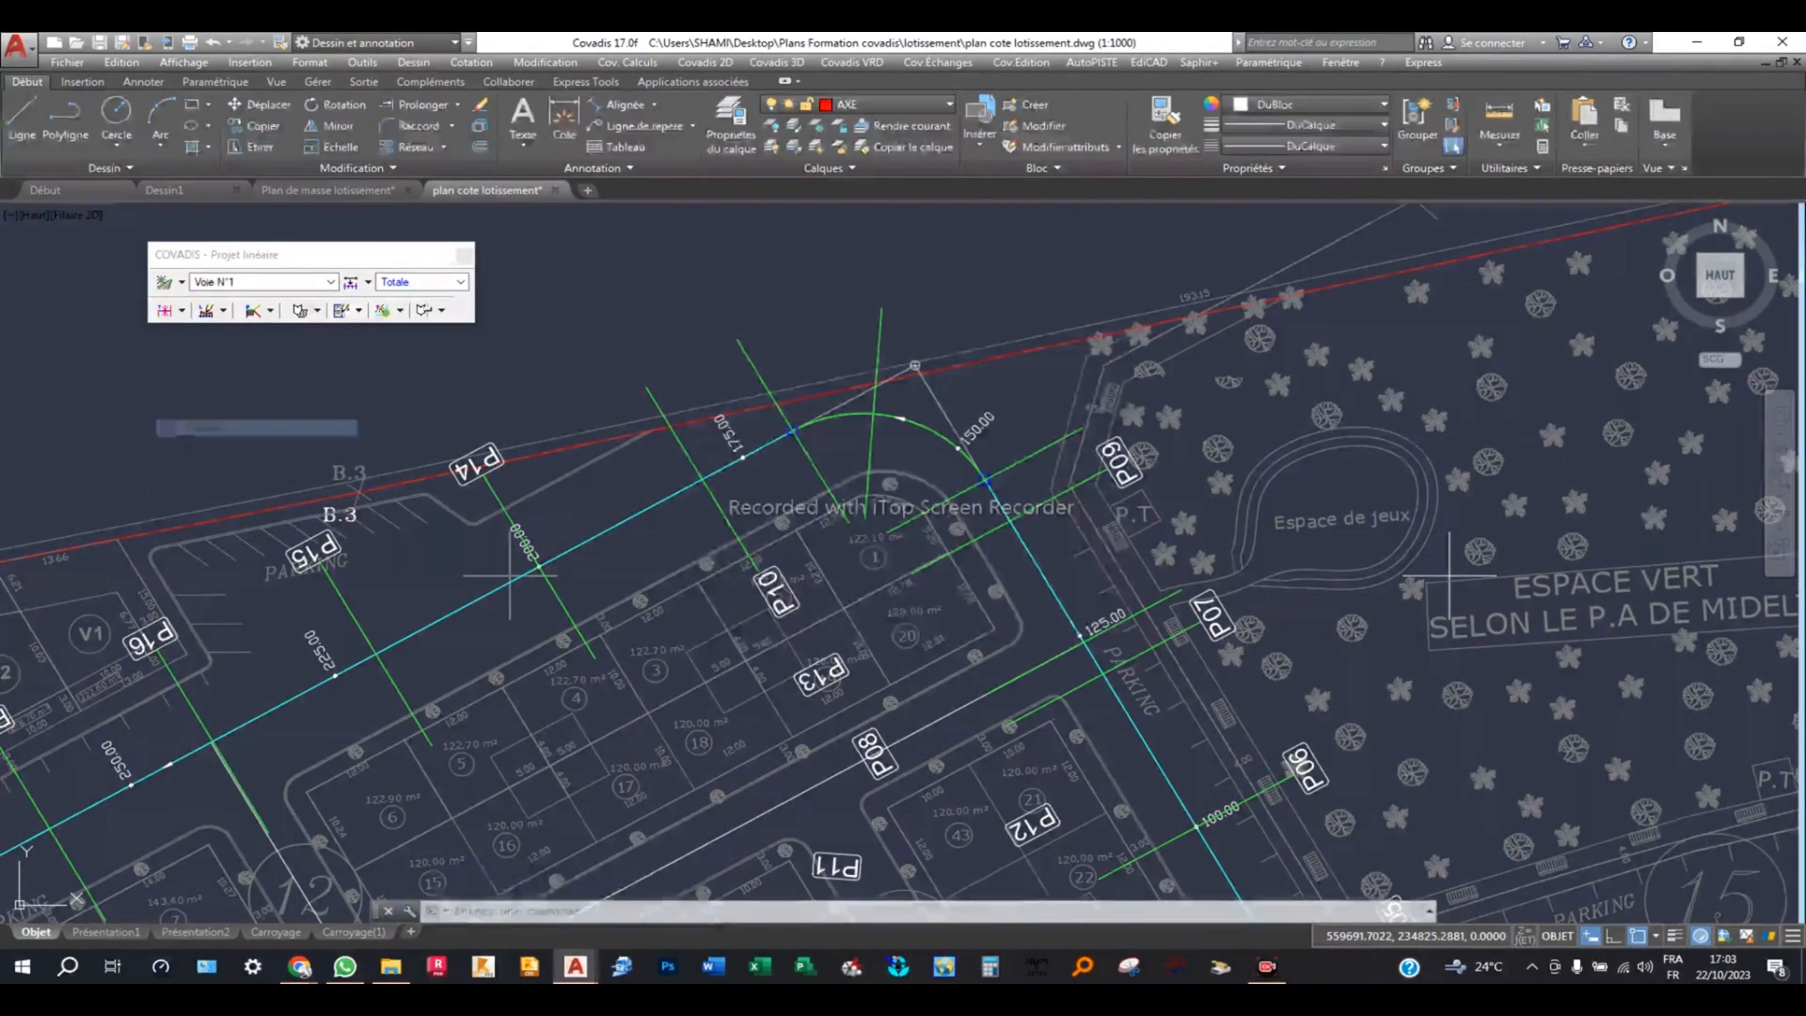
pyautogui.moveTo(825, 353); pyautogui.dragTo(1381, 235)
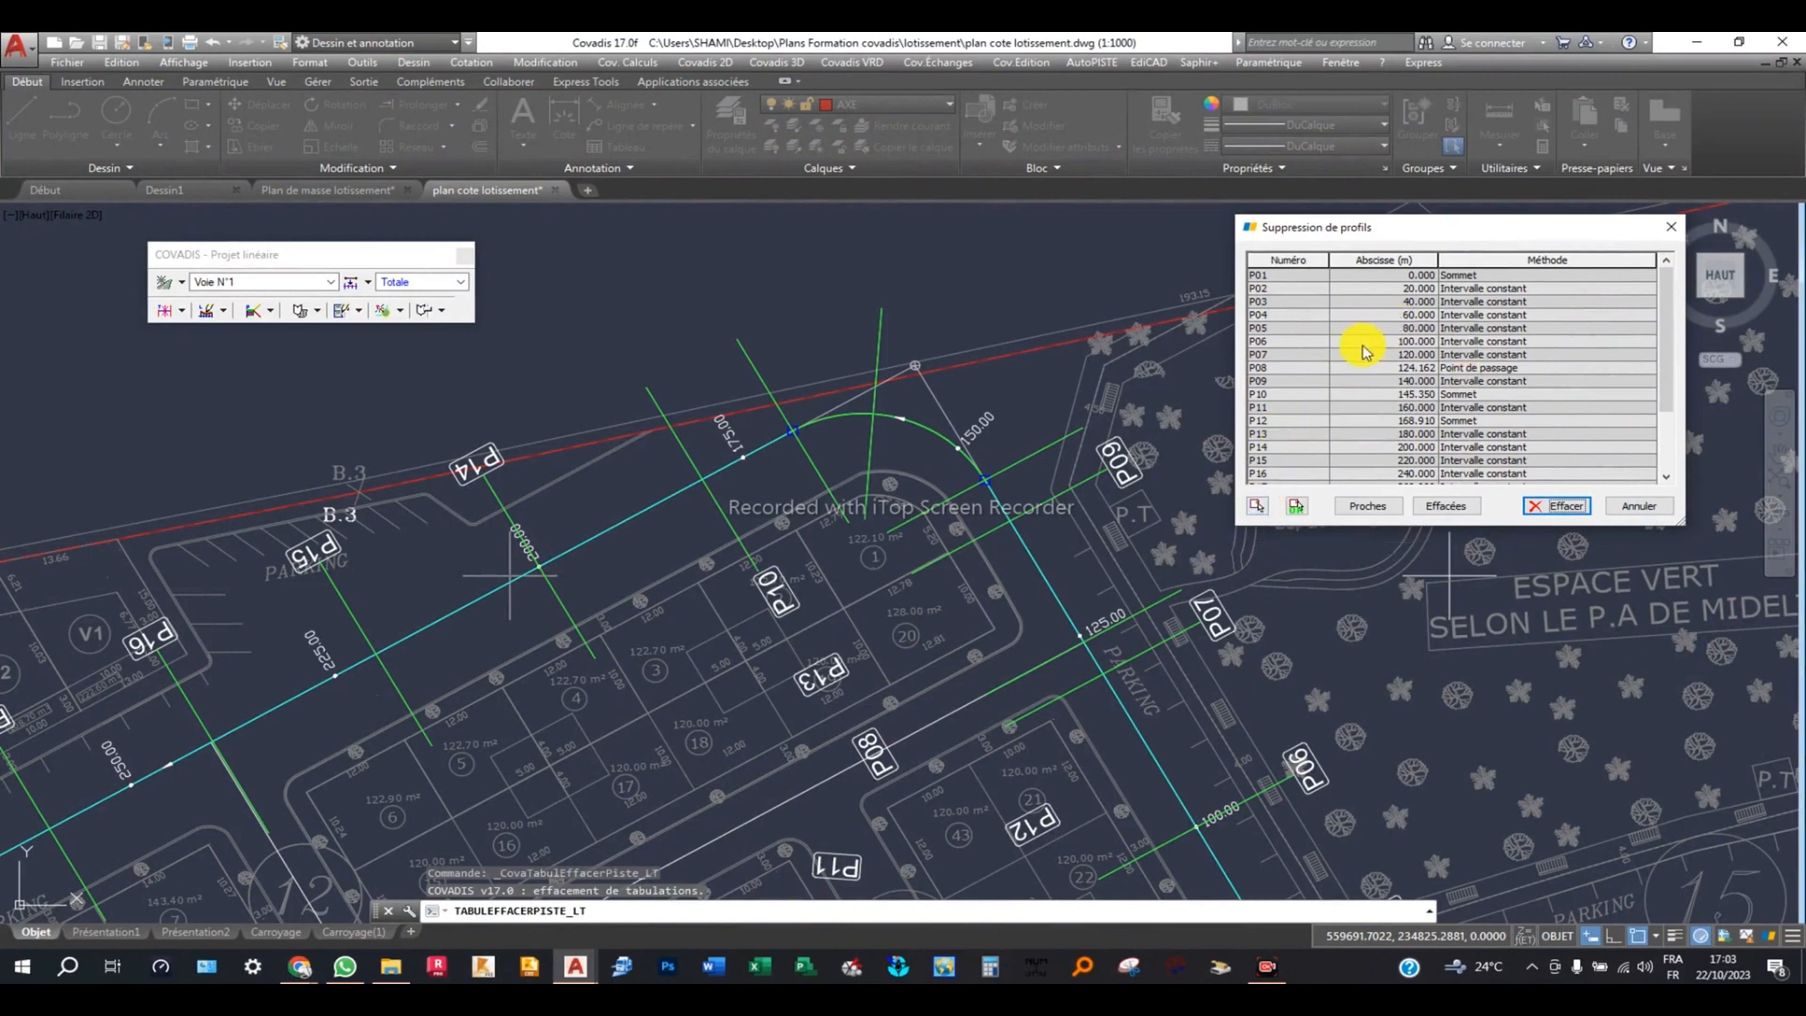
pyautogui.click(1306, 381)
pyautogui.click(1298, 407)
pyautogui.click(1302, 367)
pyautogui.click(1291, 433)
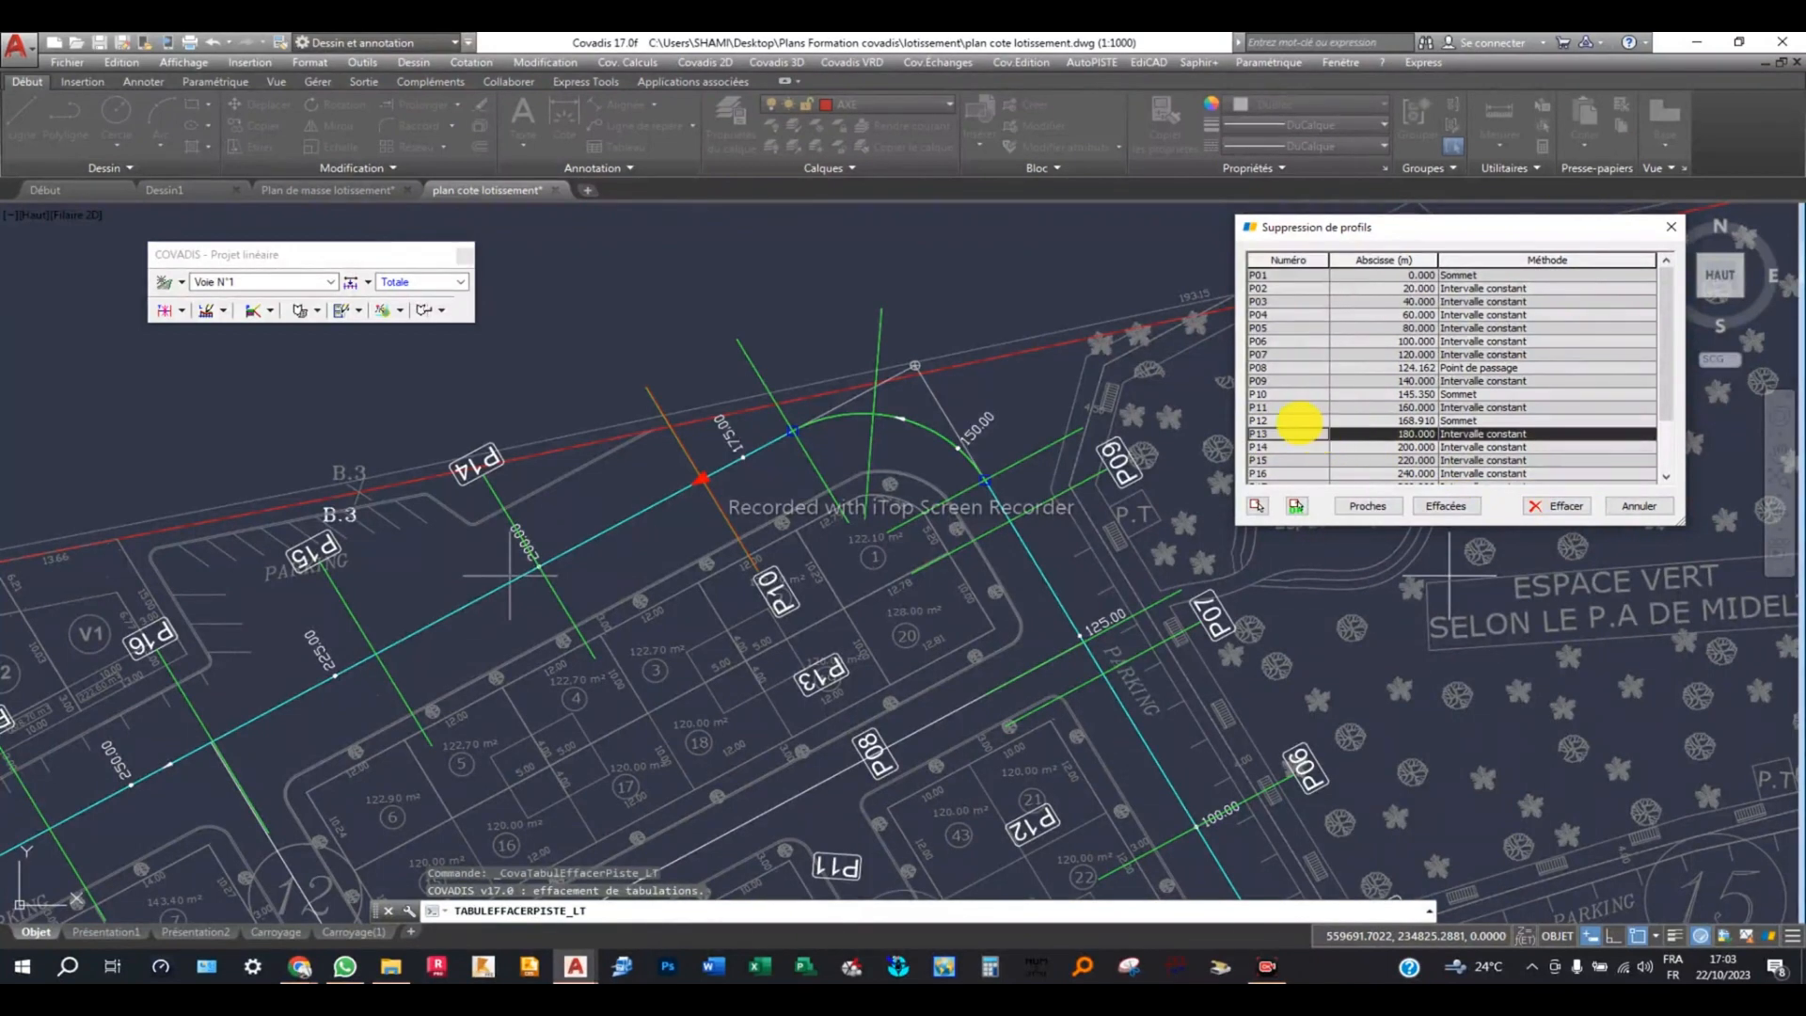
pyautogui.click(1299, 421)
pyautogui.click(1303, 408)
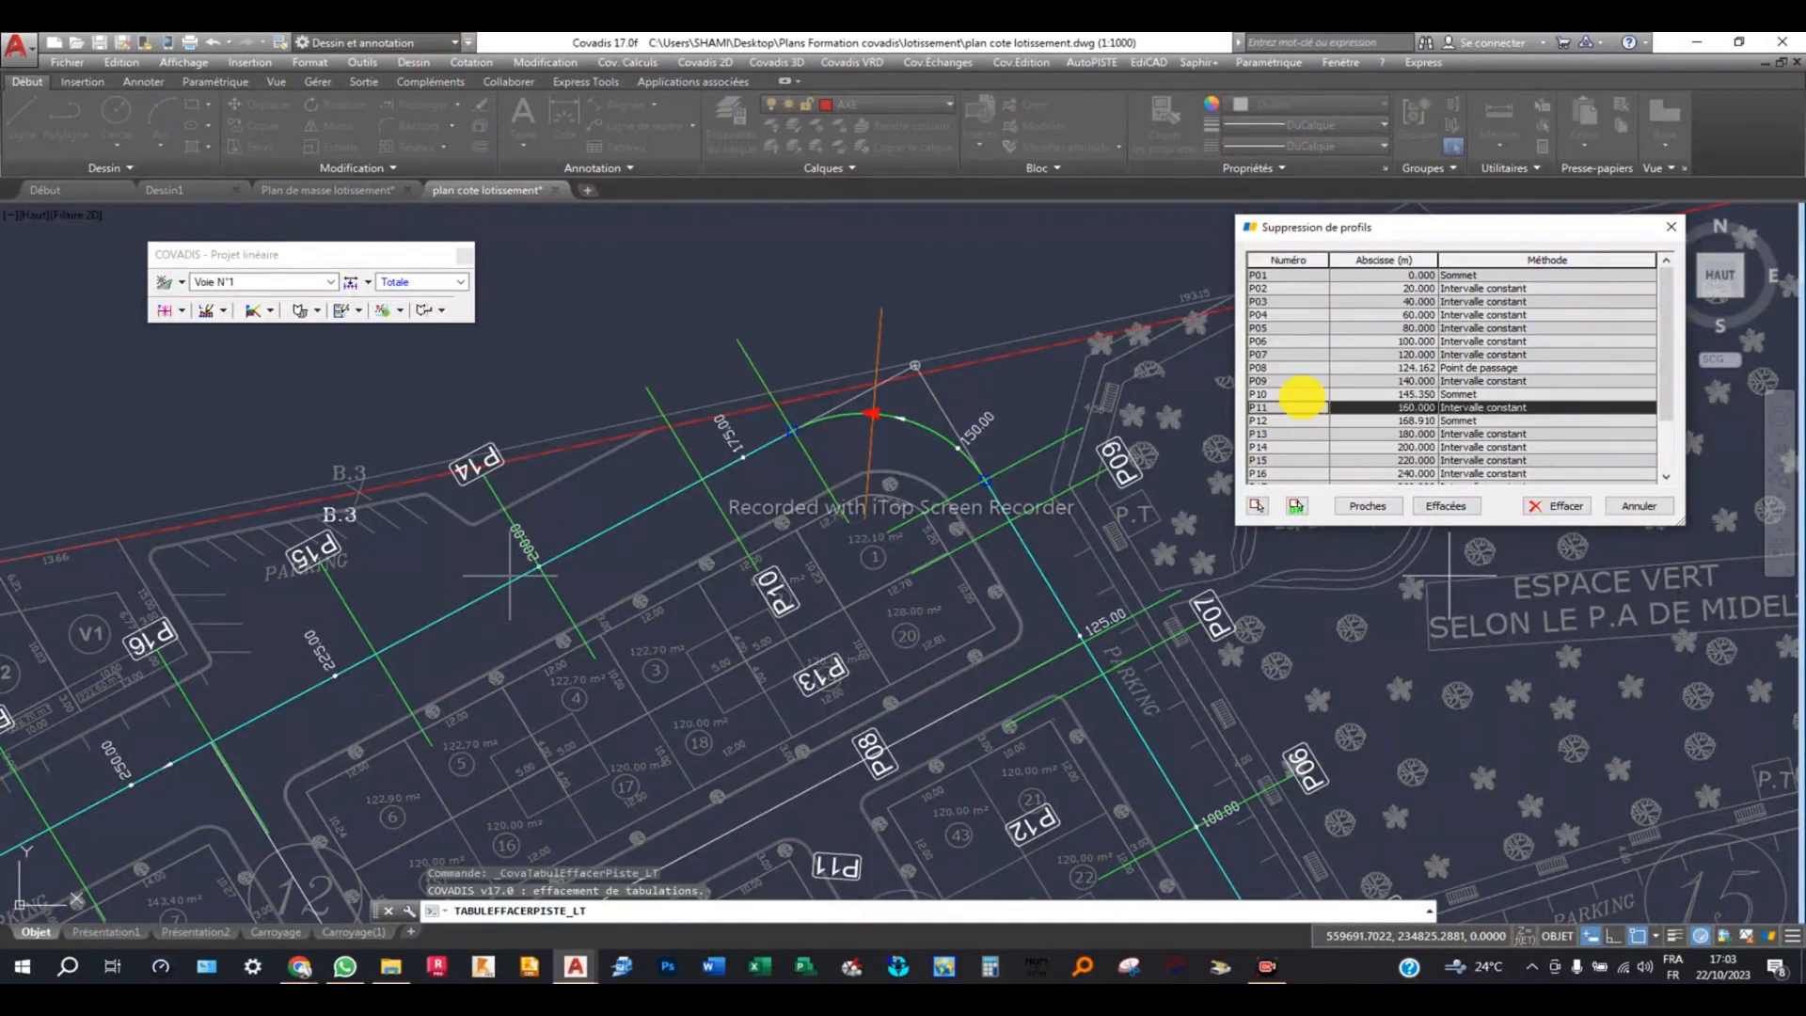
pyautogui.click(1305, 394)
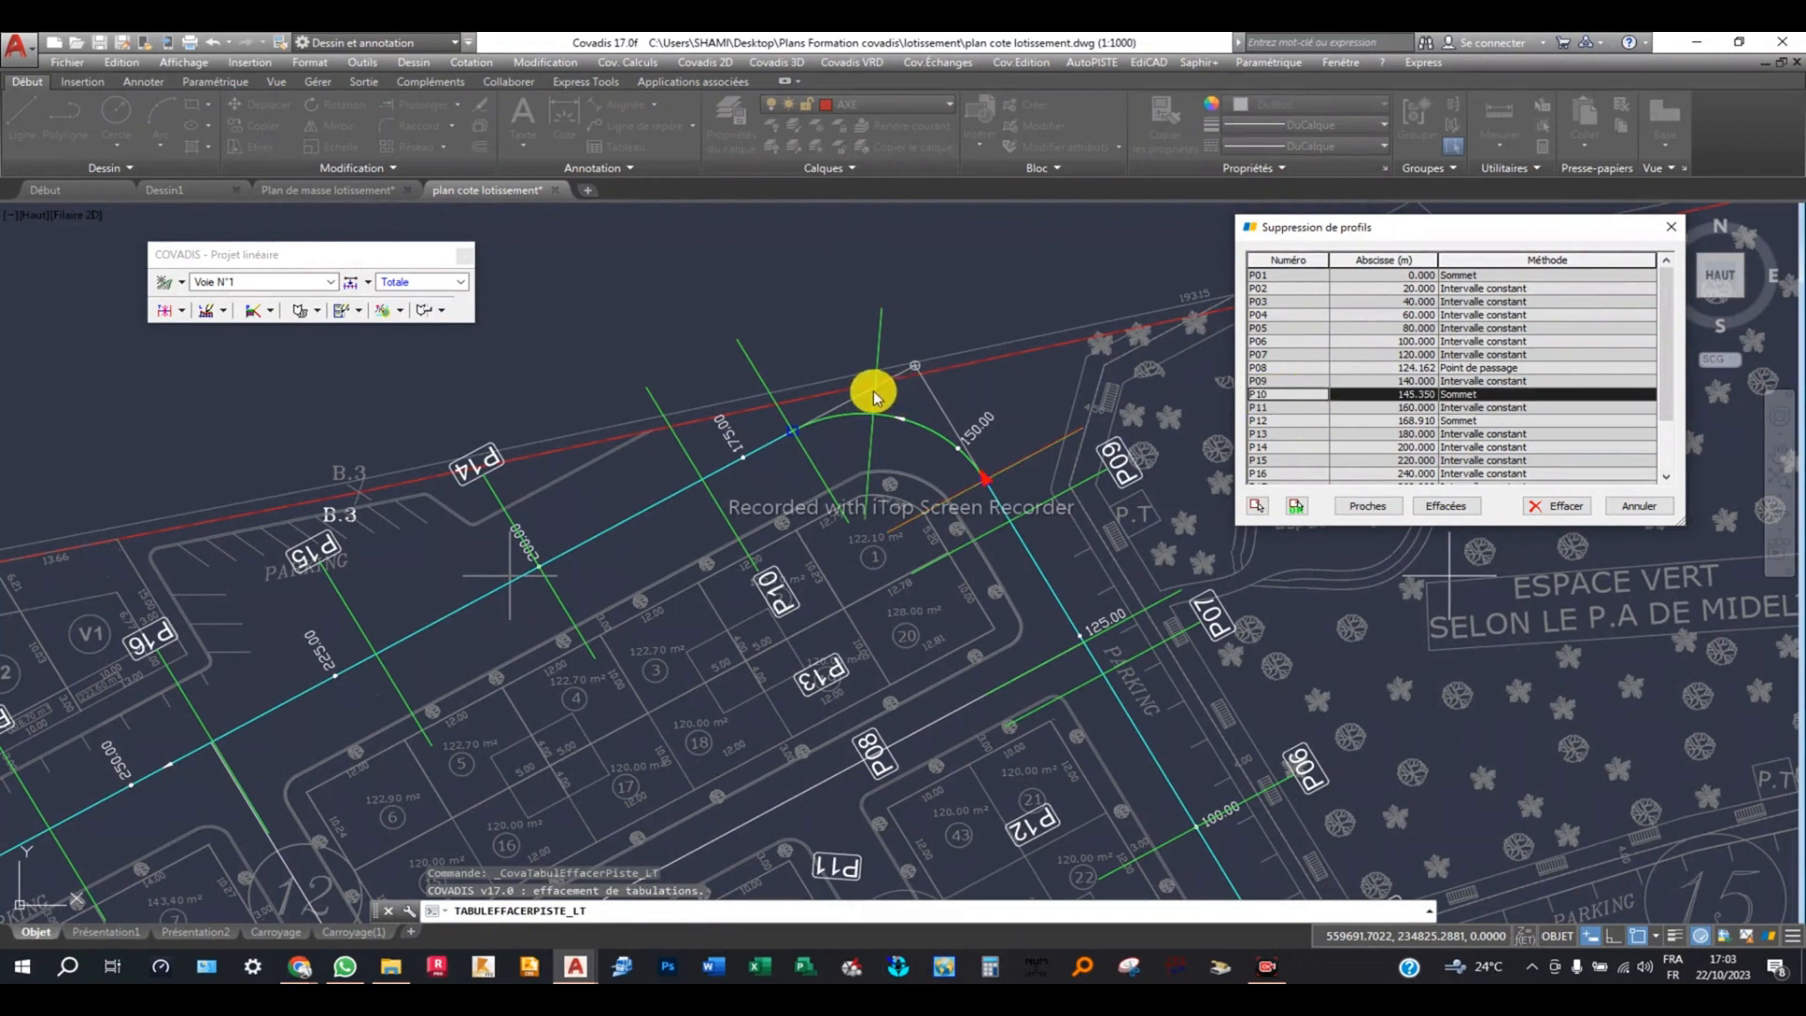
# Delete the constant-interval profile P11 at abscissa 160.000 in the Voie N°1 curve and confirm its removal.
pyautogui.click(1279, 409)
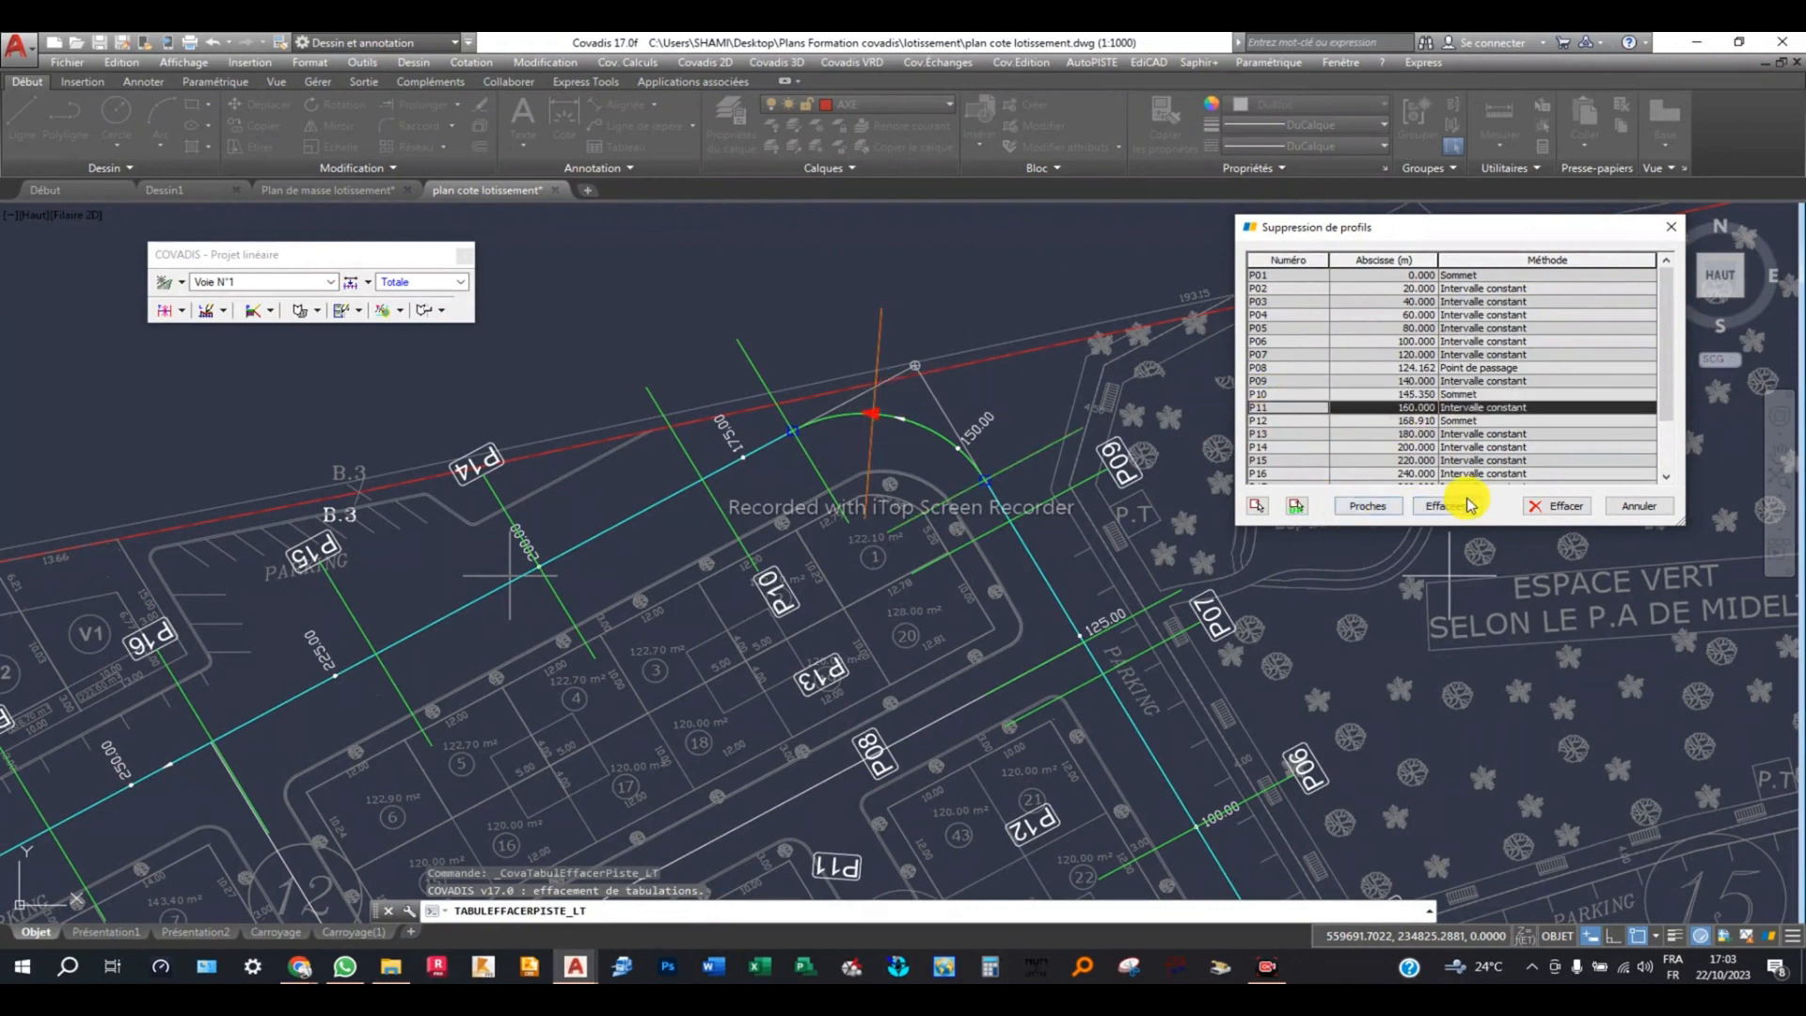
pyautogui.click(1553, 505)
pyautogui.click(1408, 421)
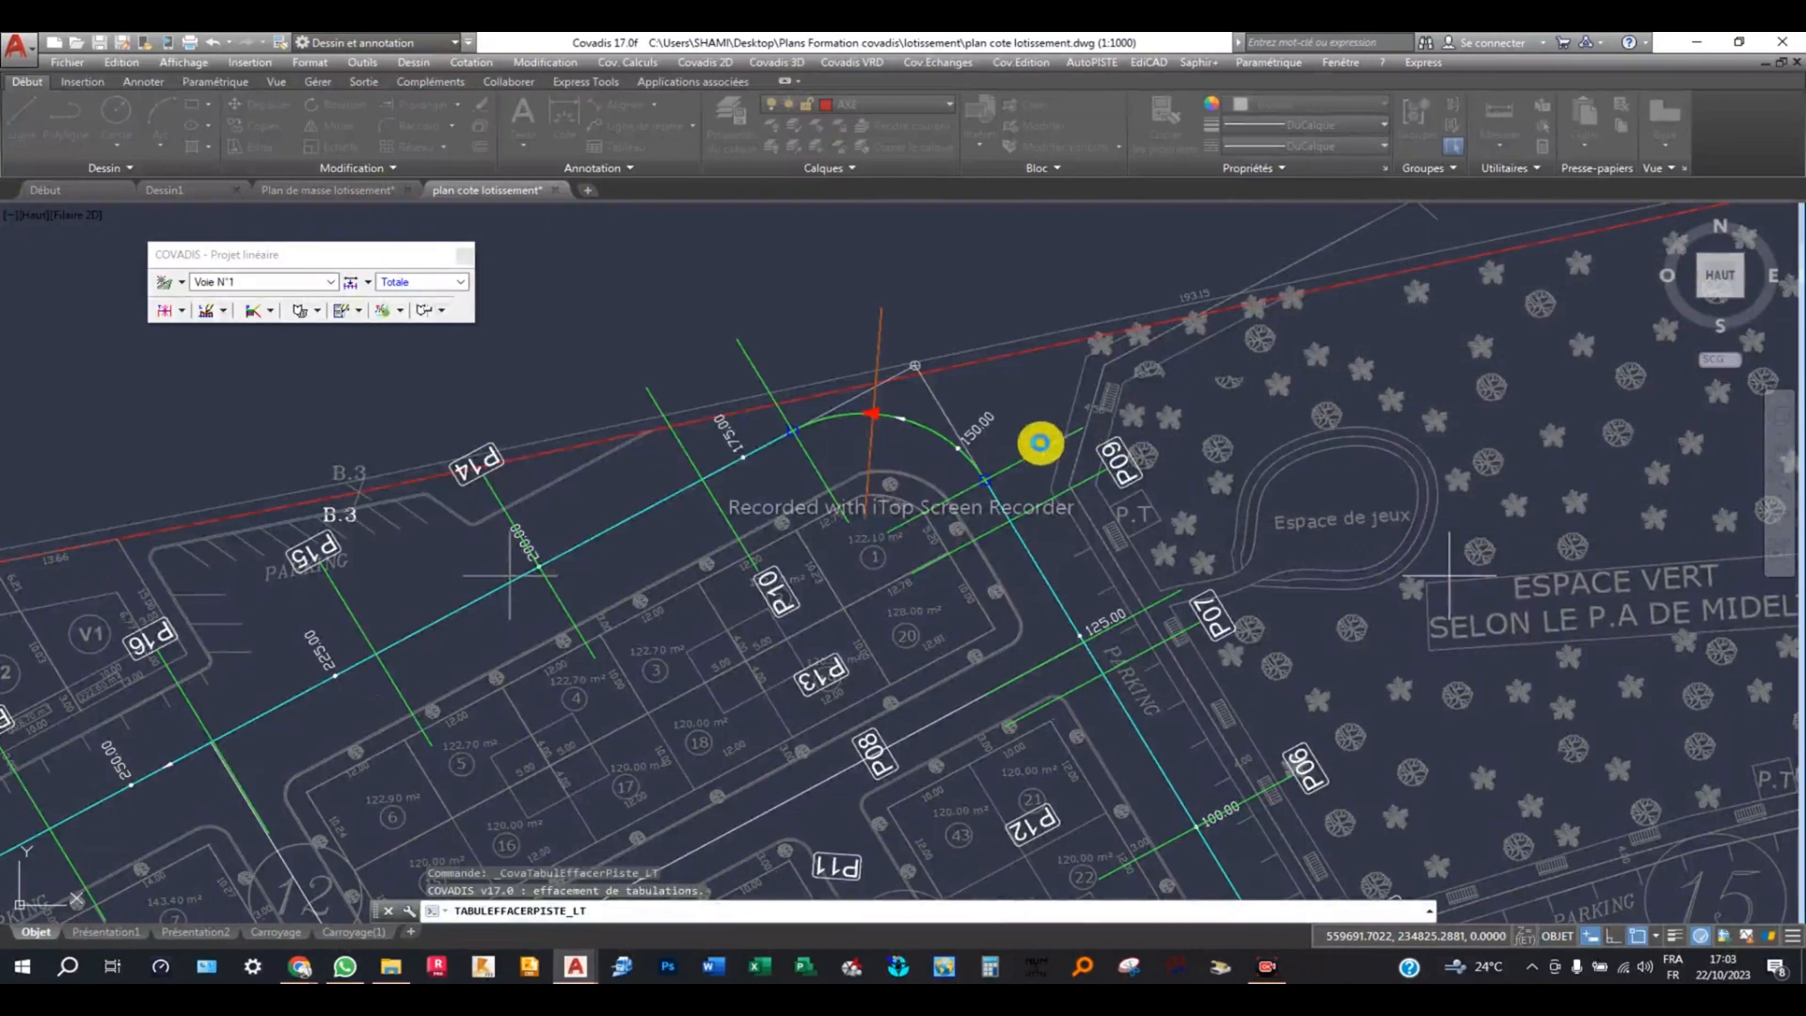
pyautogui.click(1060, 429)
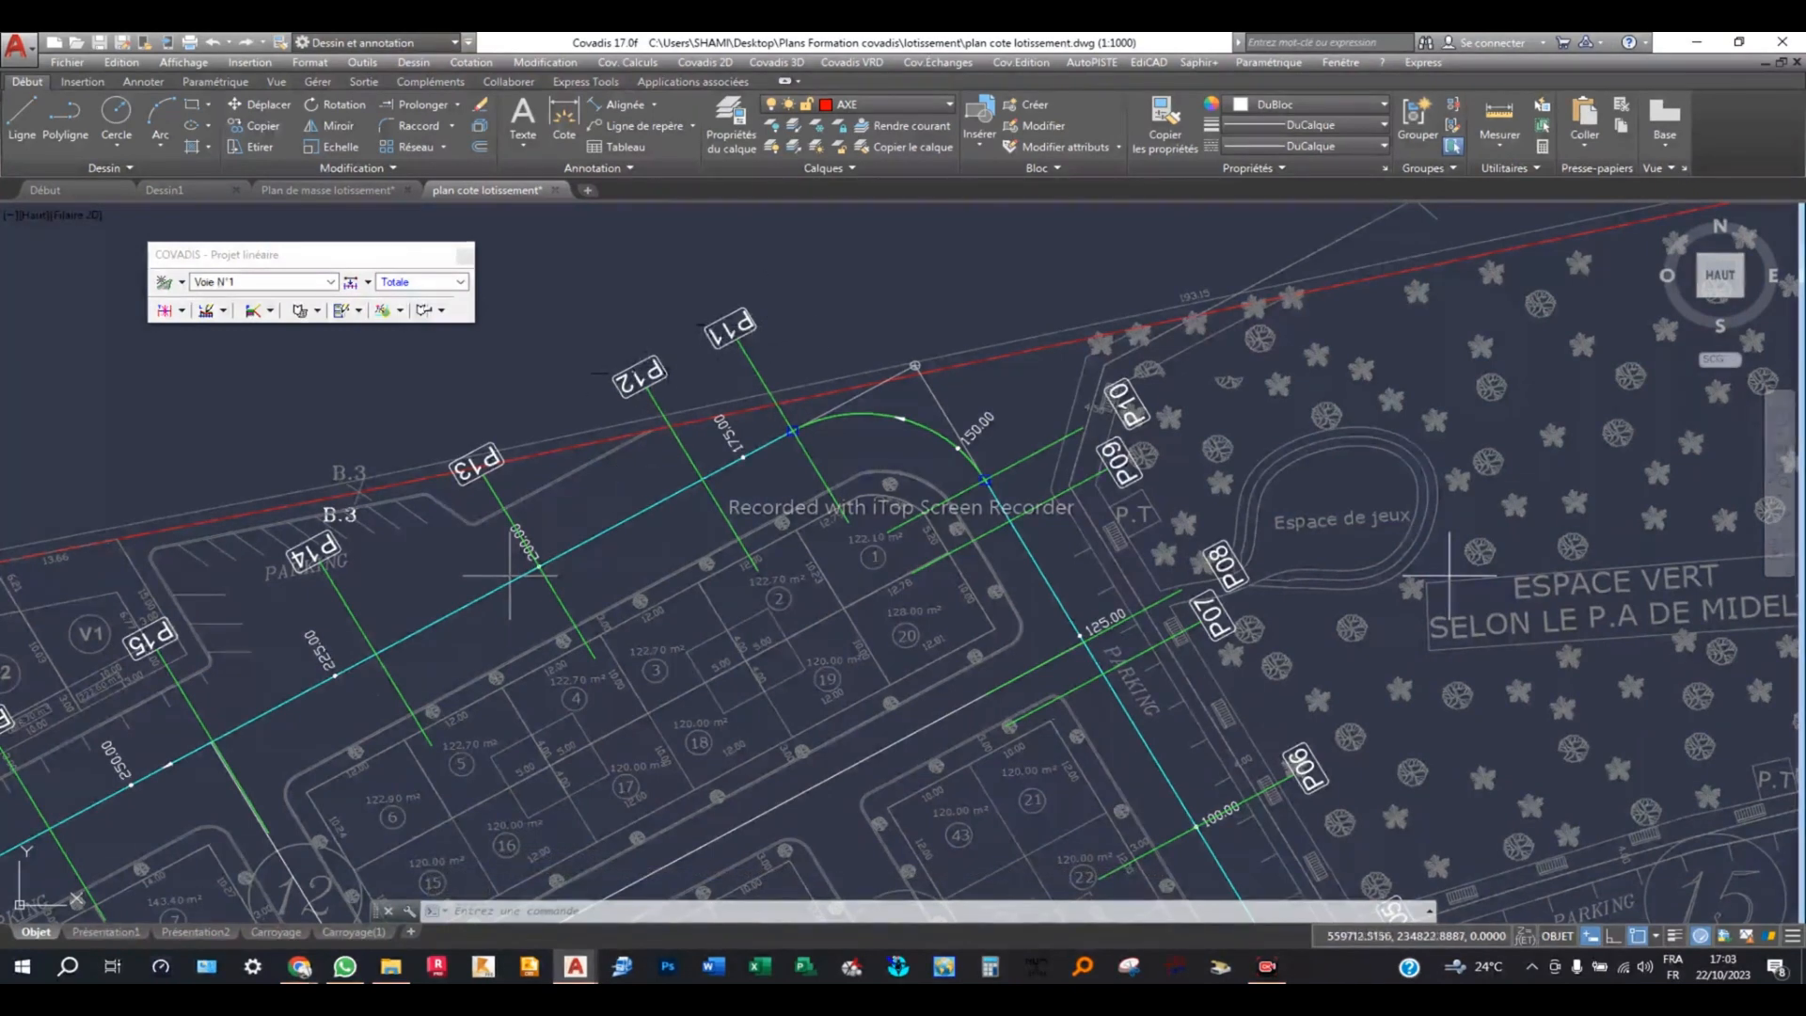
# Delete the constant-interval profile P12 at abscissa 180.000 just past the curve and confirm its removal.
pyautogui.click(180, 312)
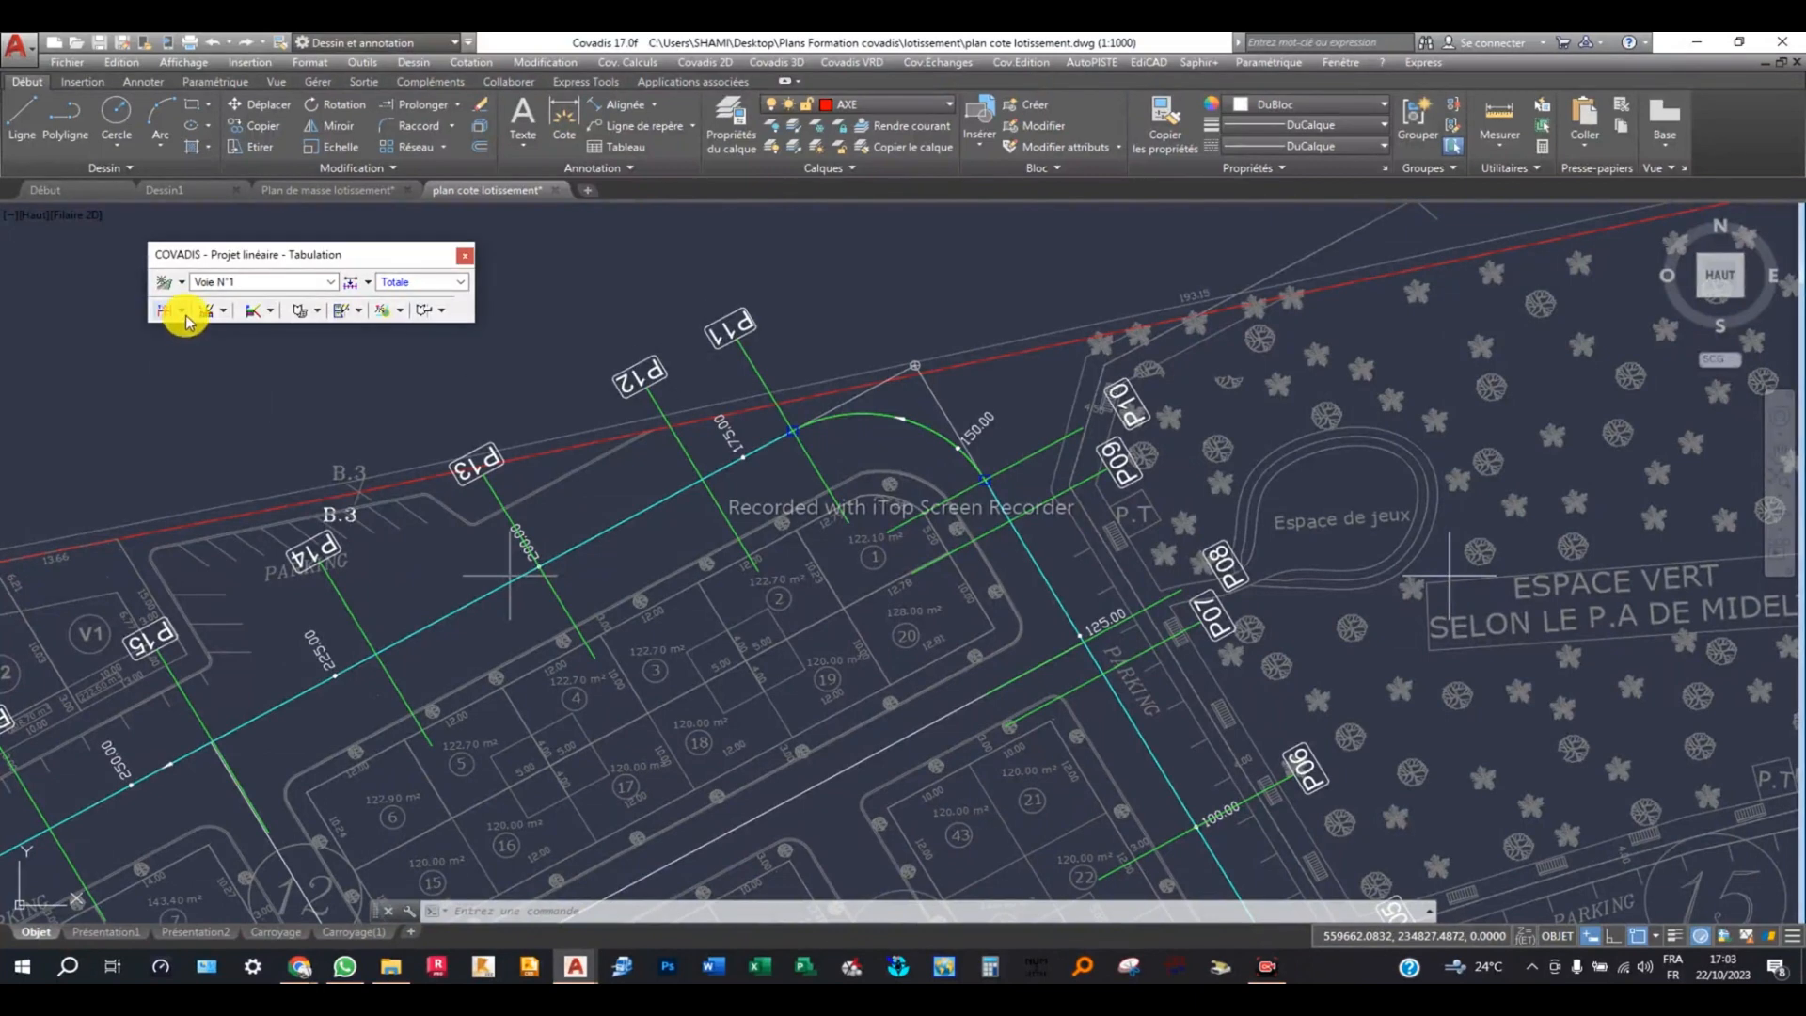
pyautogui.click(222, 425)
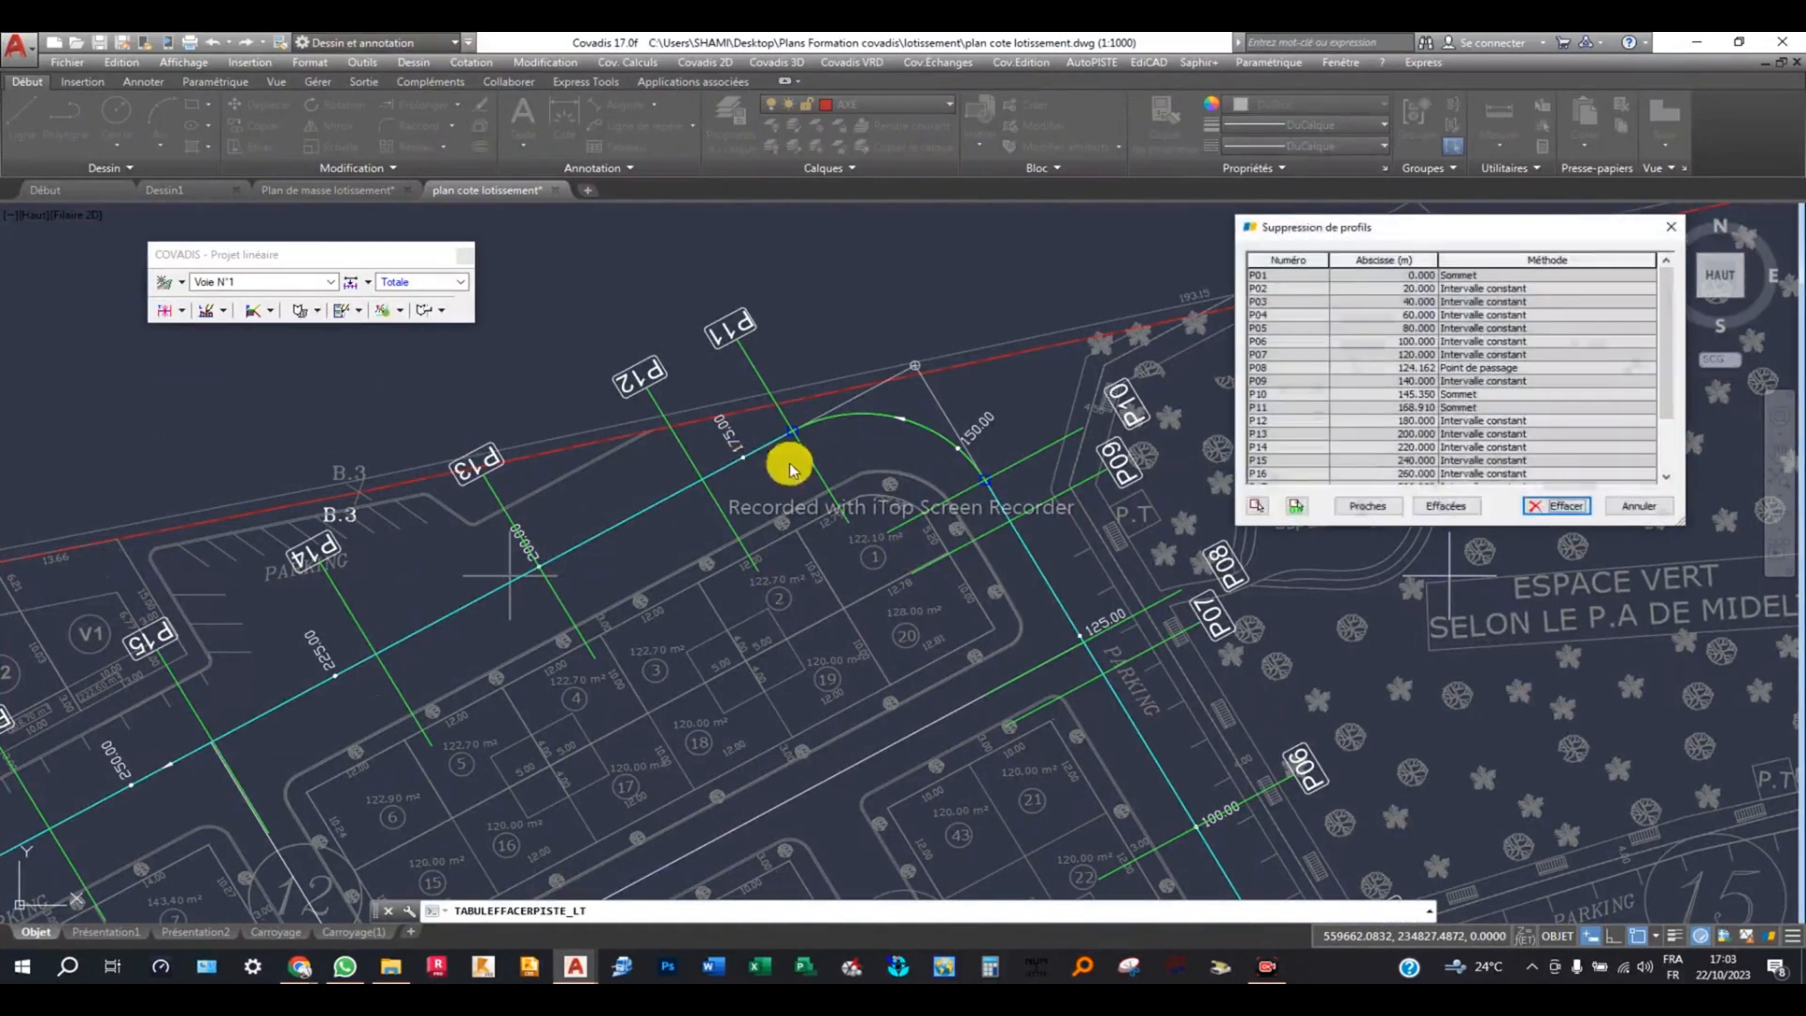
pyautogui.moveTo(1436, 224); pyautogui.dragTo(1369, 260)
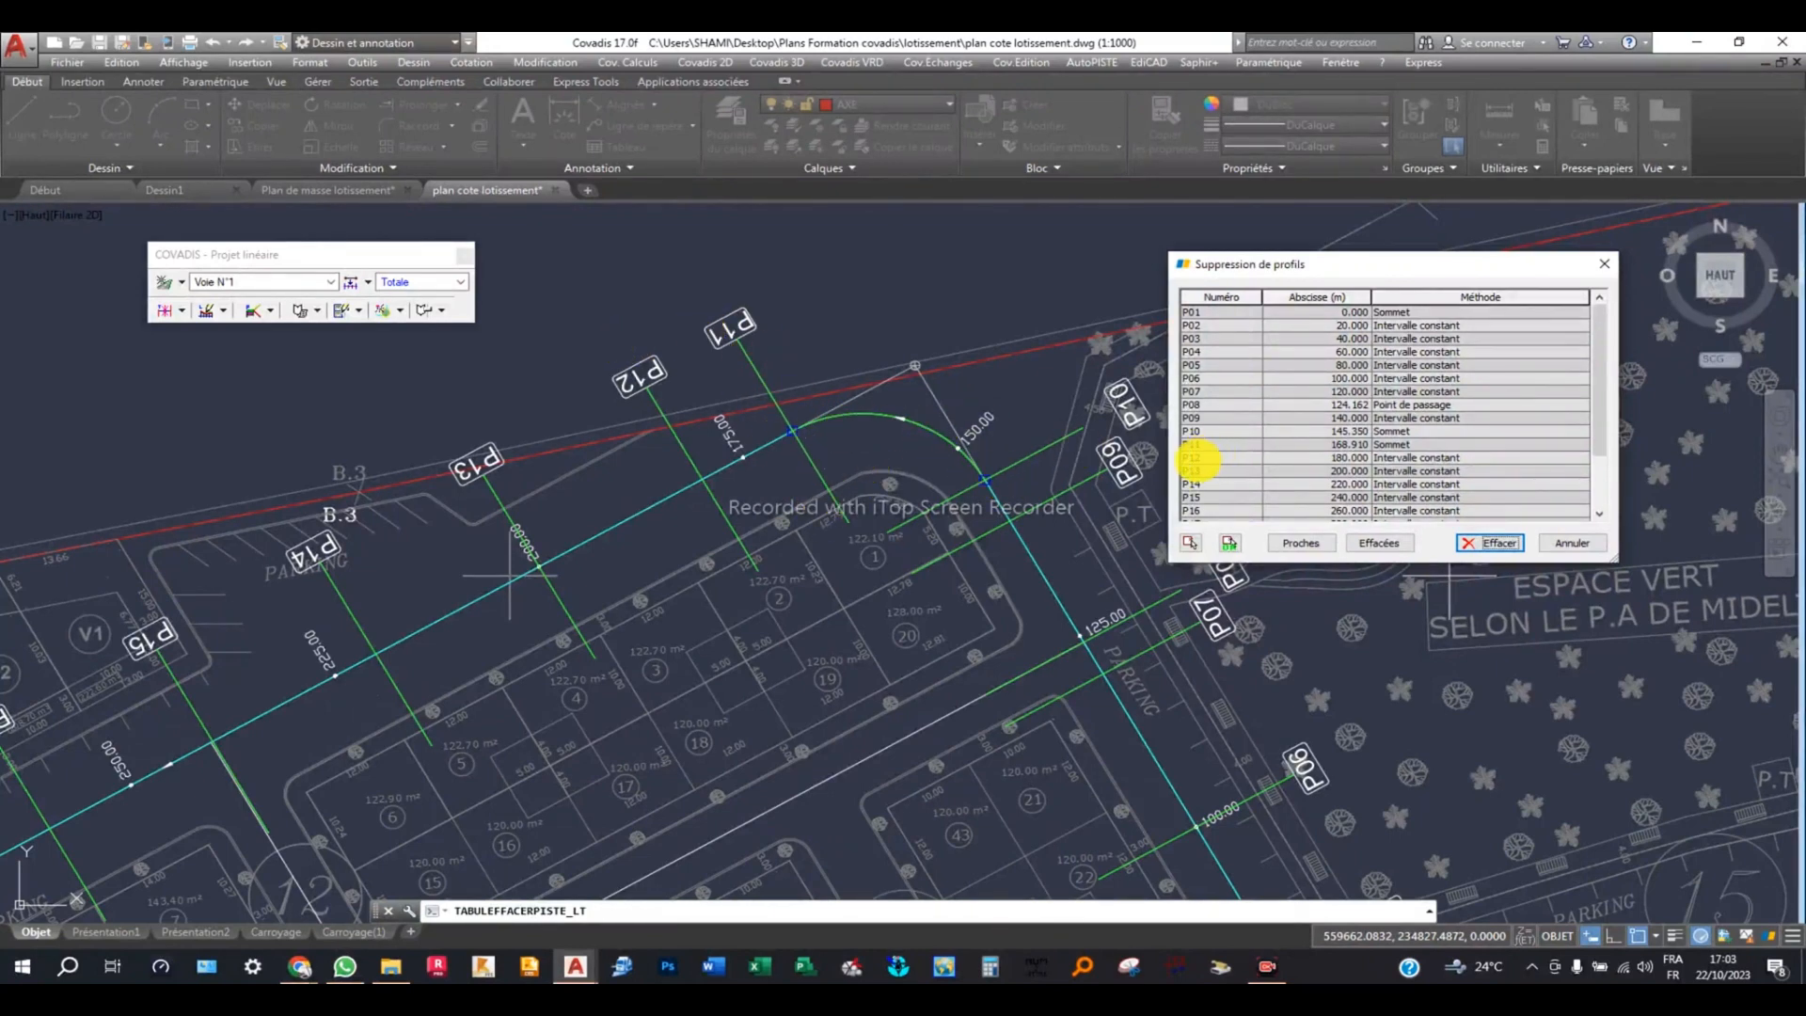
pyautogui.click(1204, 457)
pyautogui.click(1491, 551)
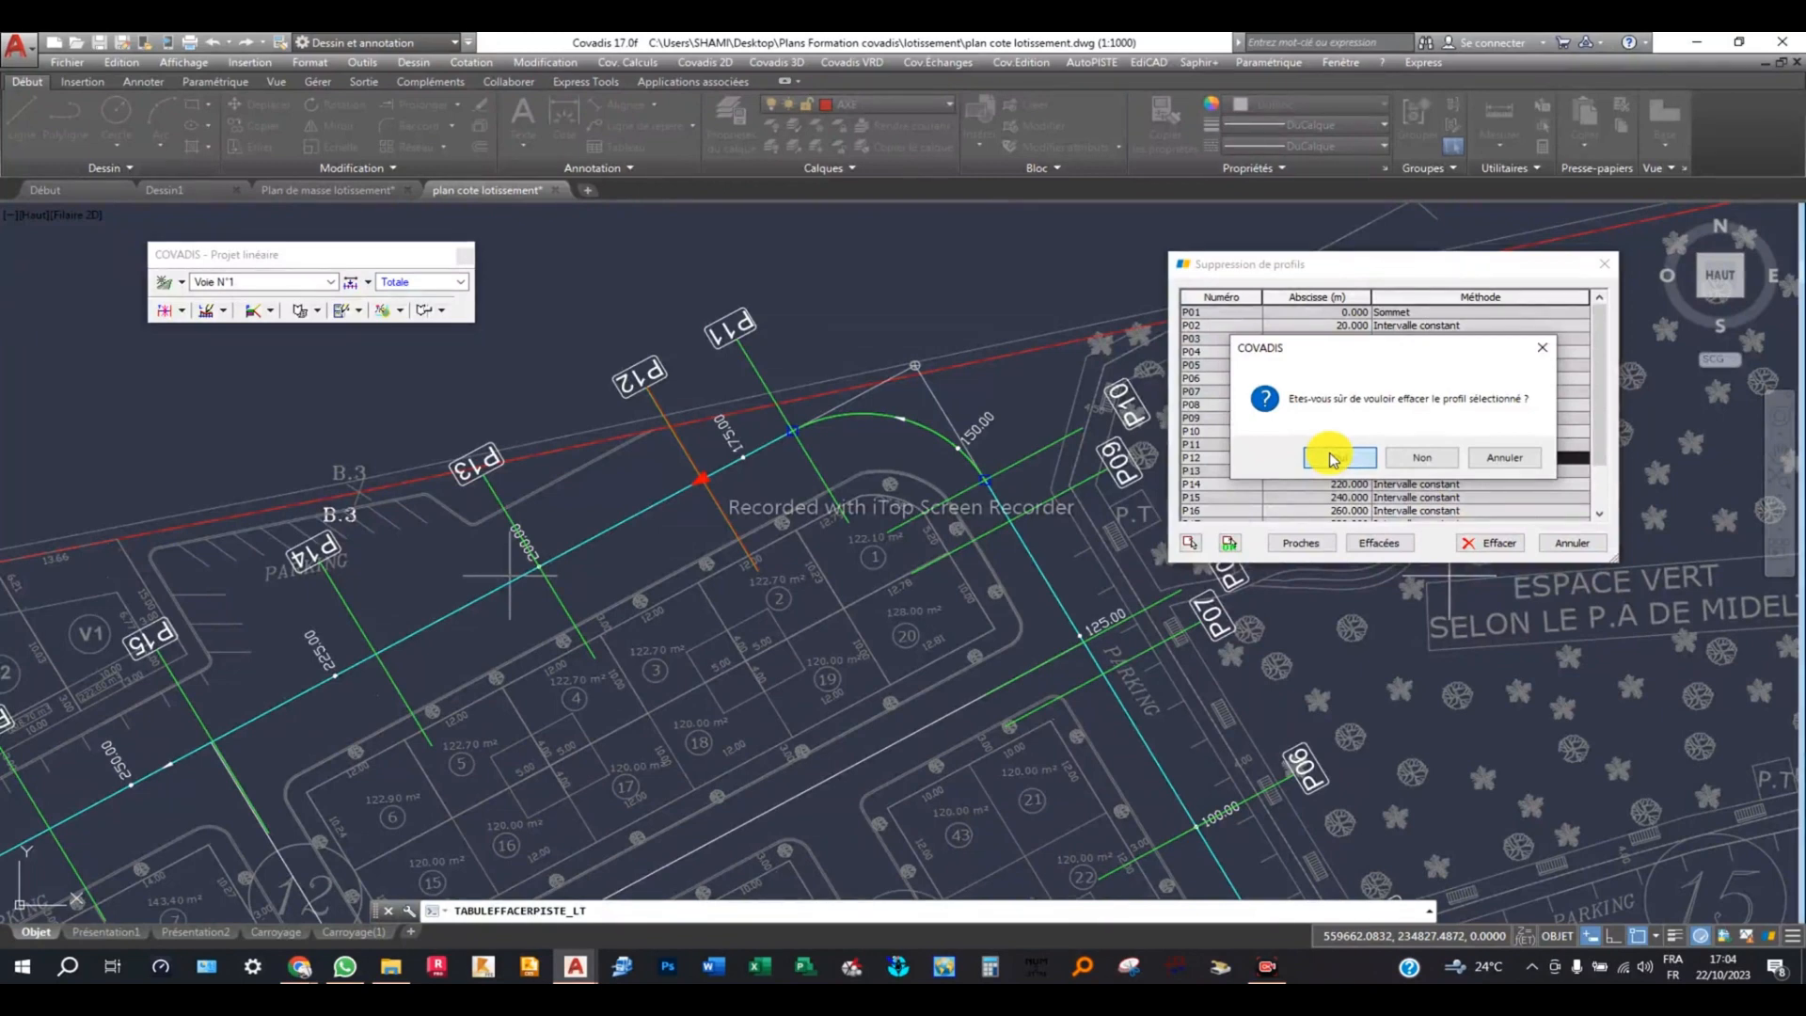
pyautogui.click(1333, 459)
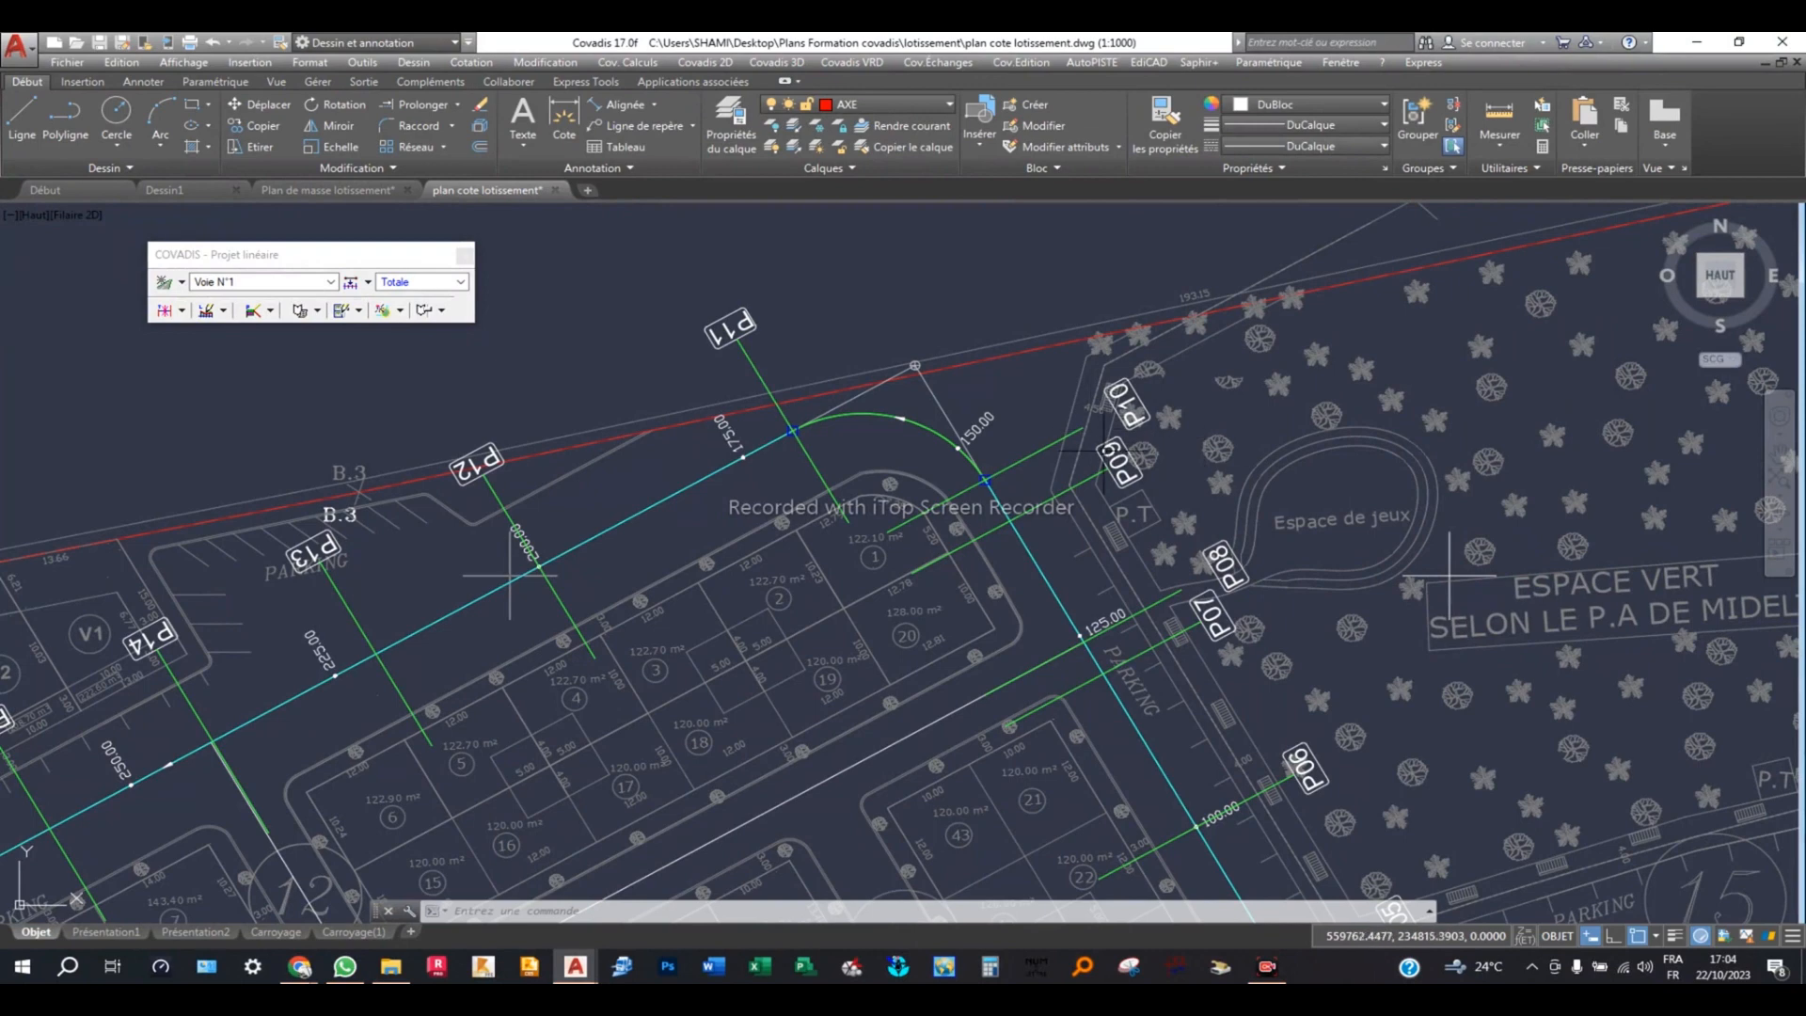
# Search for neighbouring tabulations using a minimum distance of 10 m and delete the matching profiles from Voie N°1.
pyautogui.moveTo(1123, 489); pyautogui.dragTo(1047, 450, button='middle')
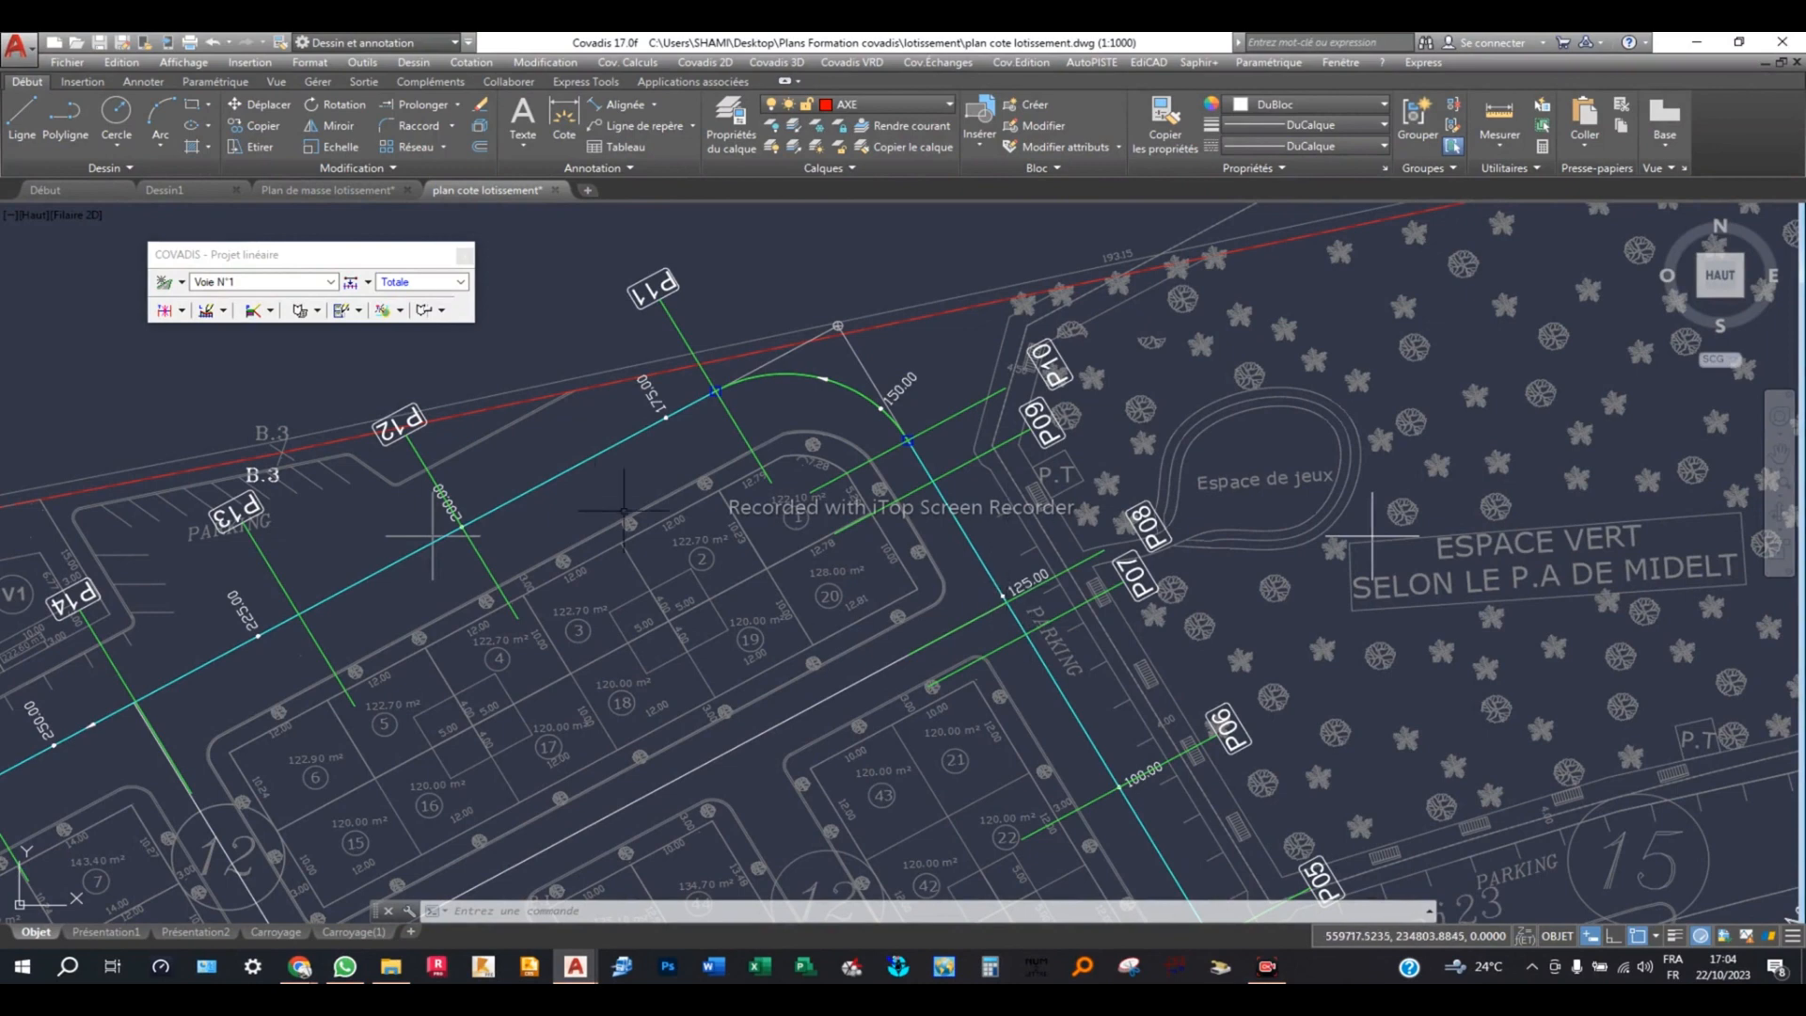
pyautogui.click(166, 311)
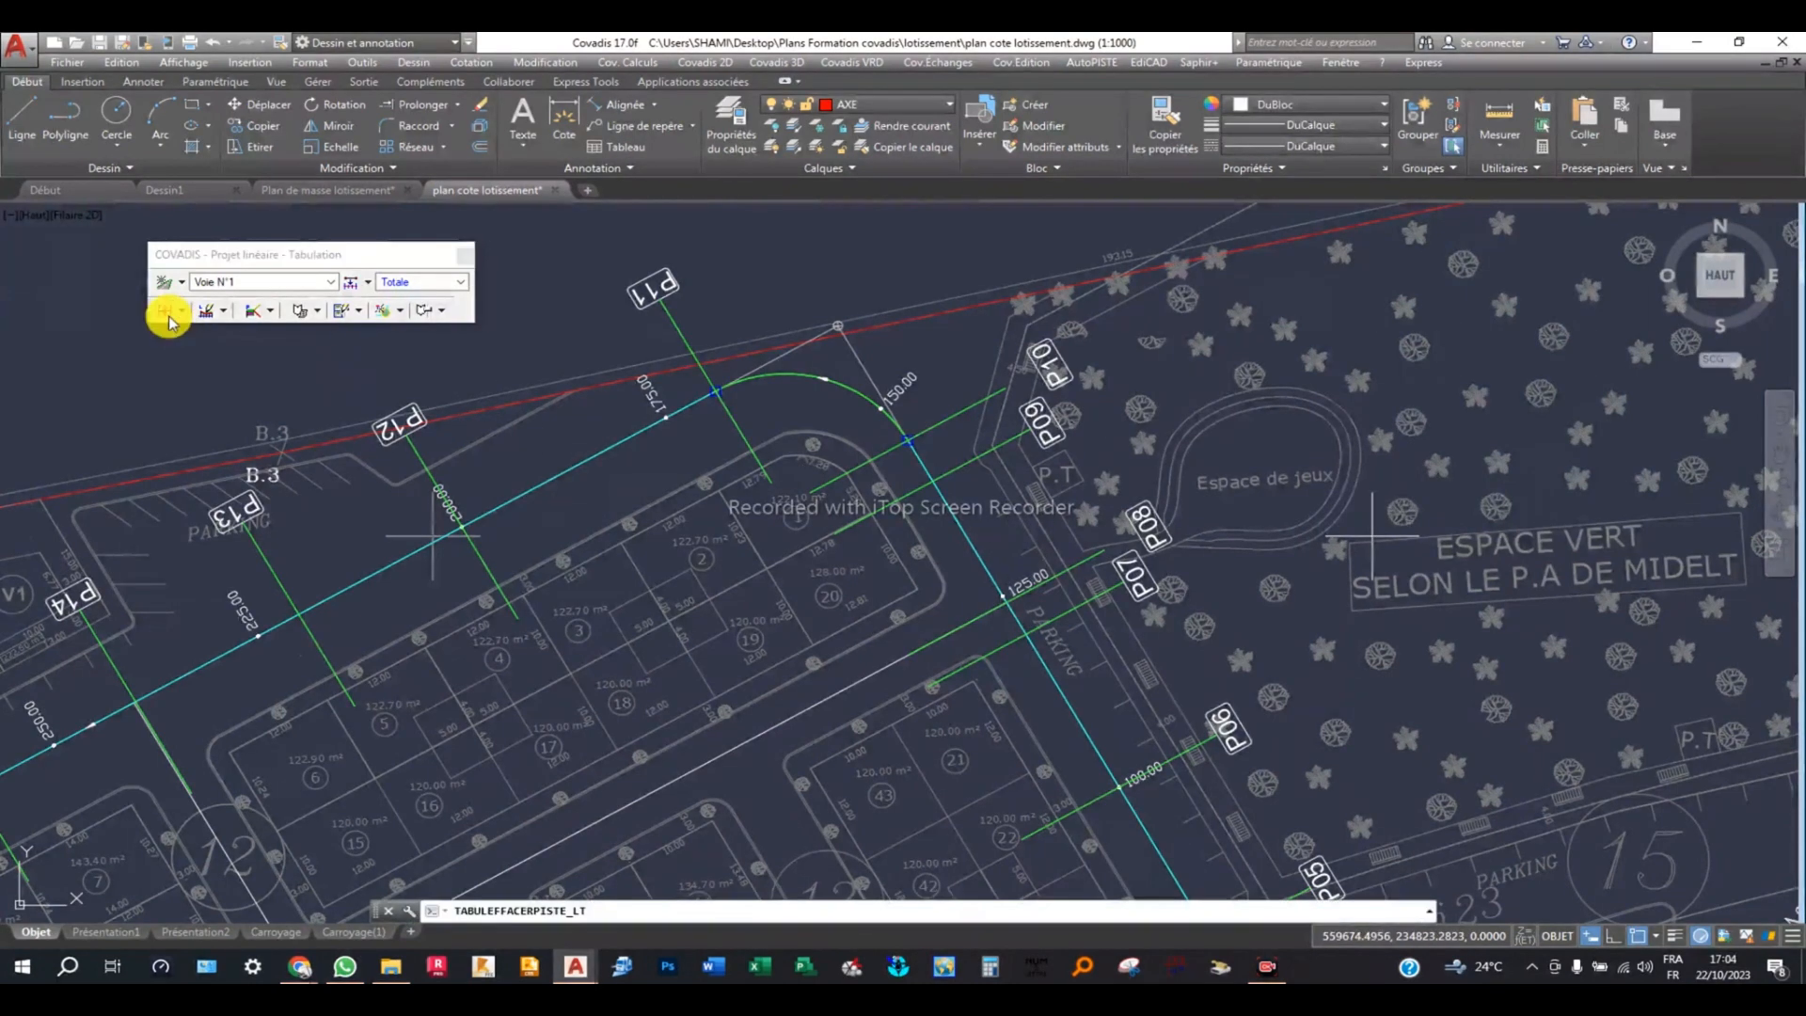
pyautogui.moveTo(1288, 265); pyautogui.dragTo(1097, 221)
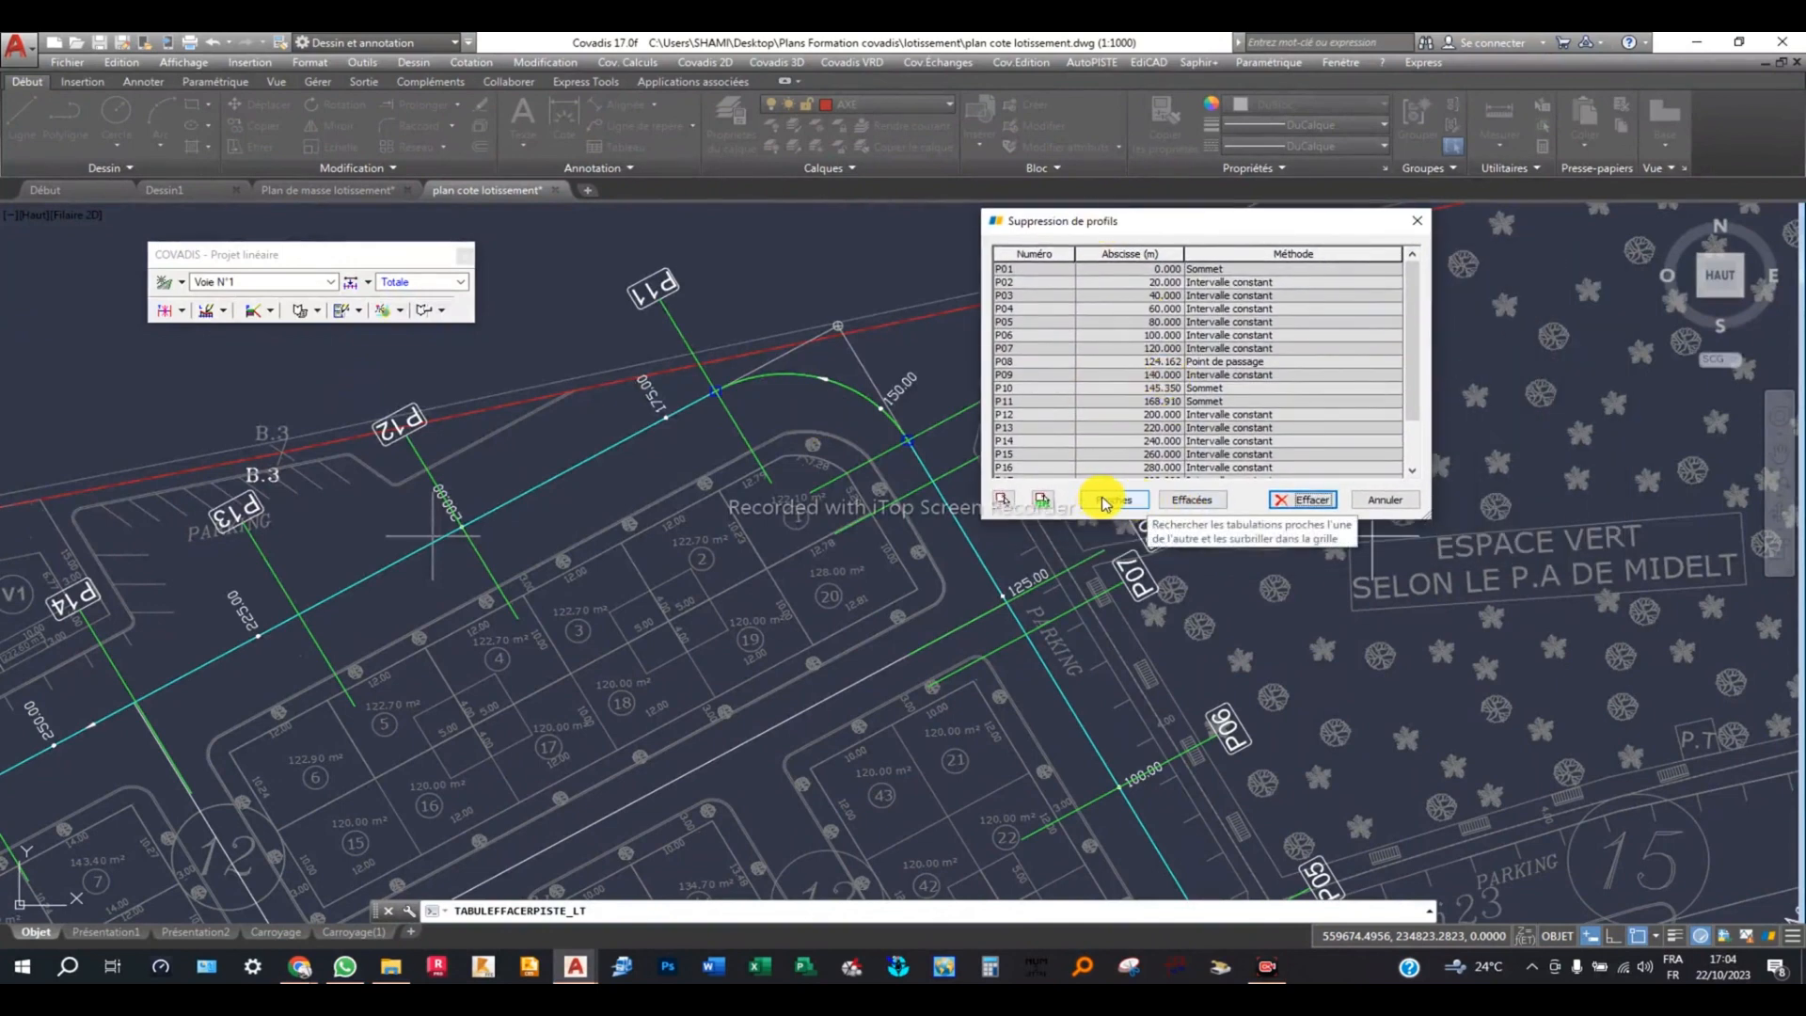
pyautogui.click(1105, 501)
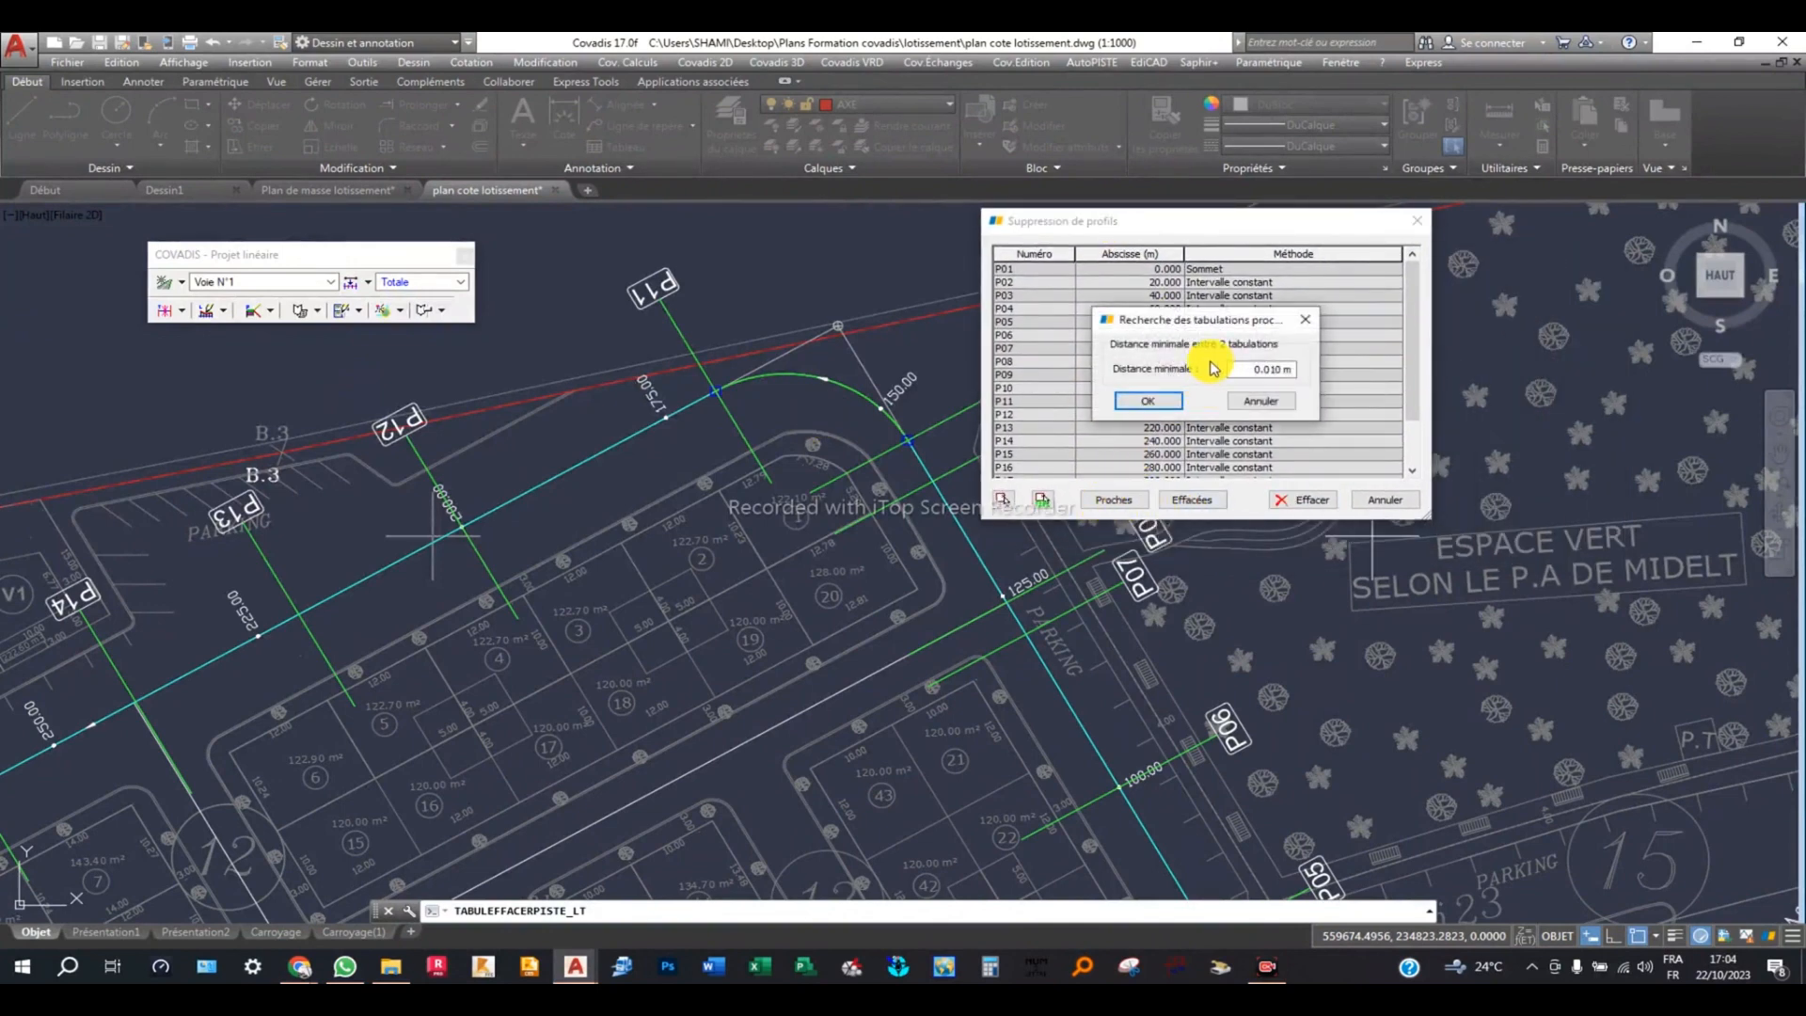
pyautogui.moveTo(1193, 325); pyautogui.dragTo(1017, 319)
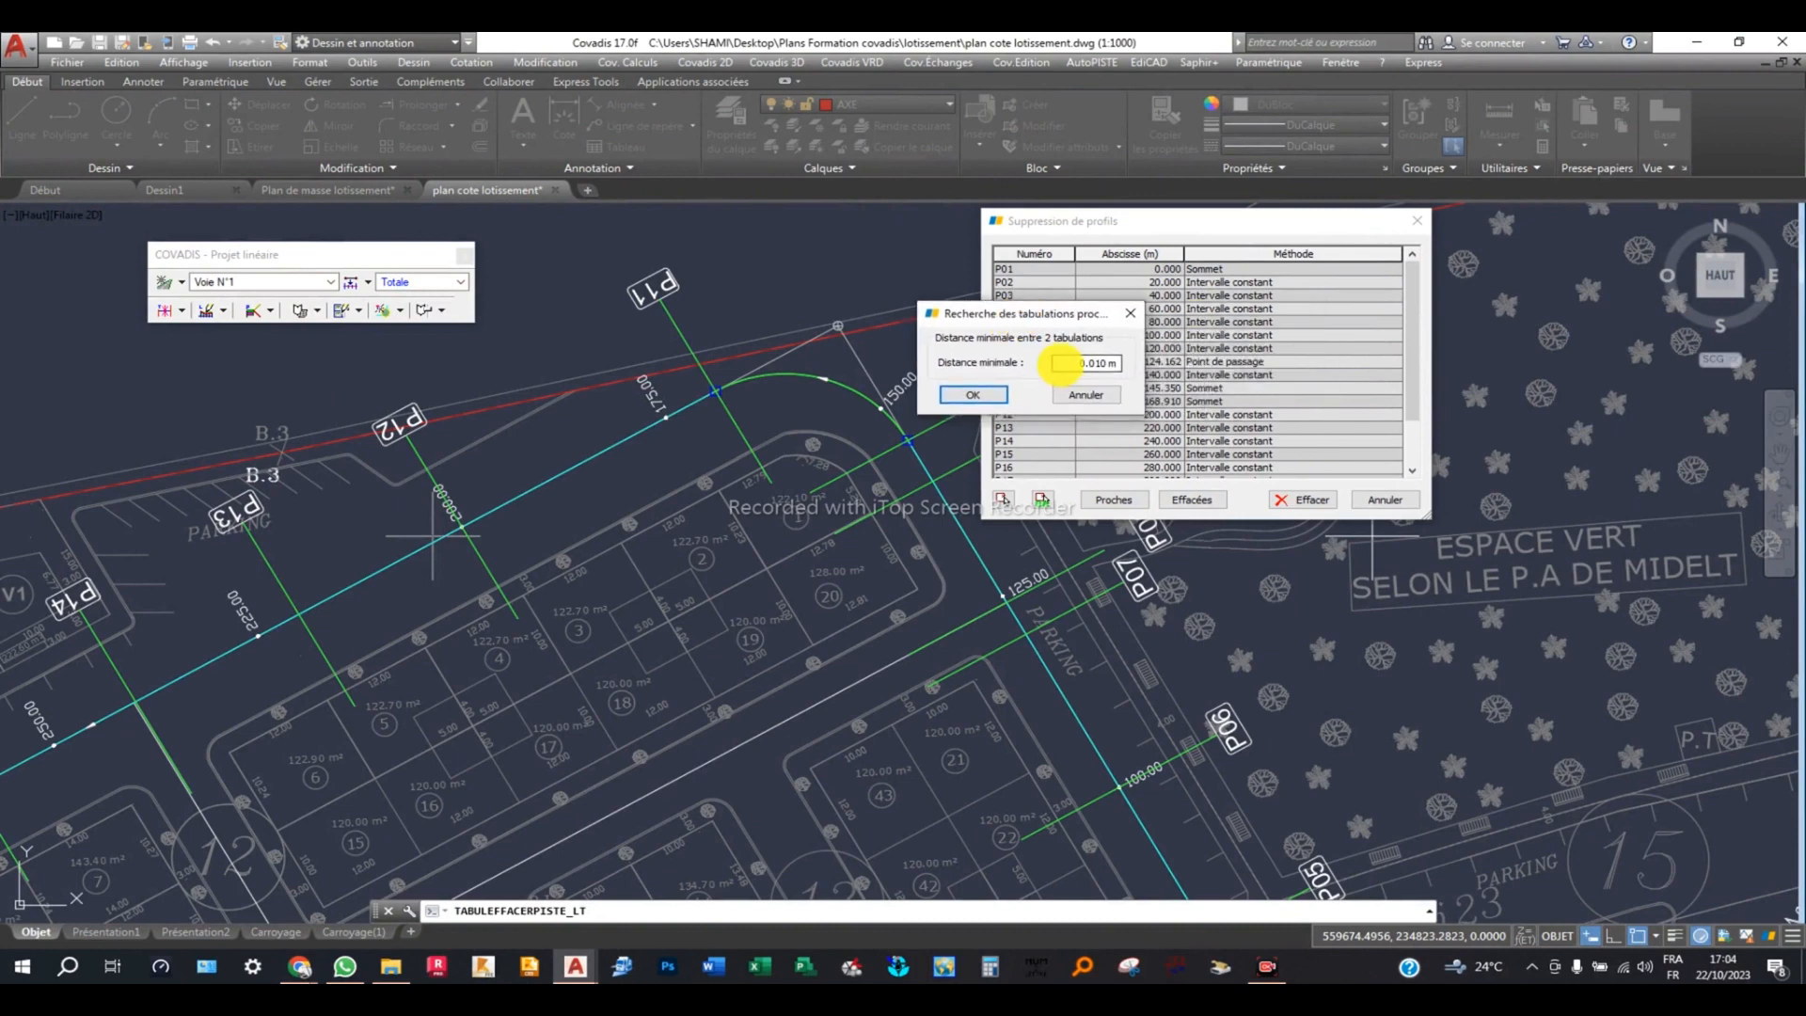
pyautogui.moveTo(1114, 362); pyautogui.dragTo(1064, 378)
pyautogui.write('10')
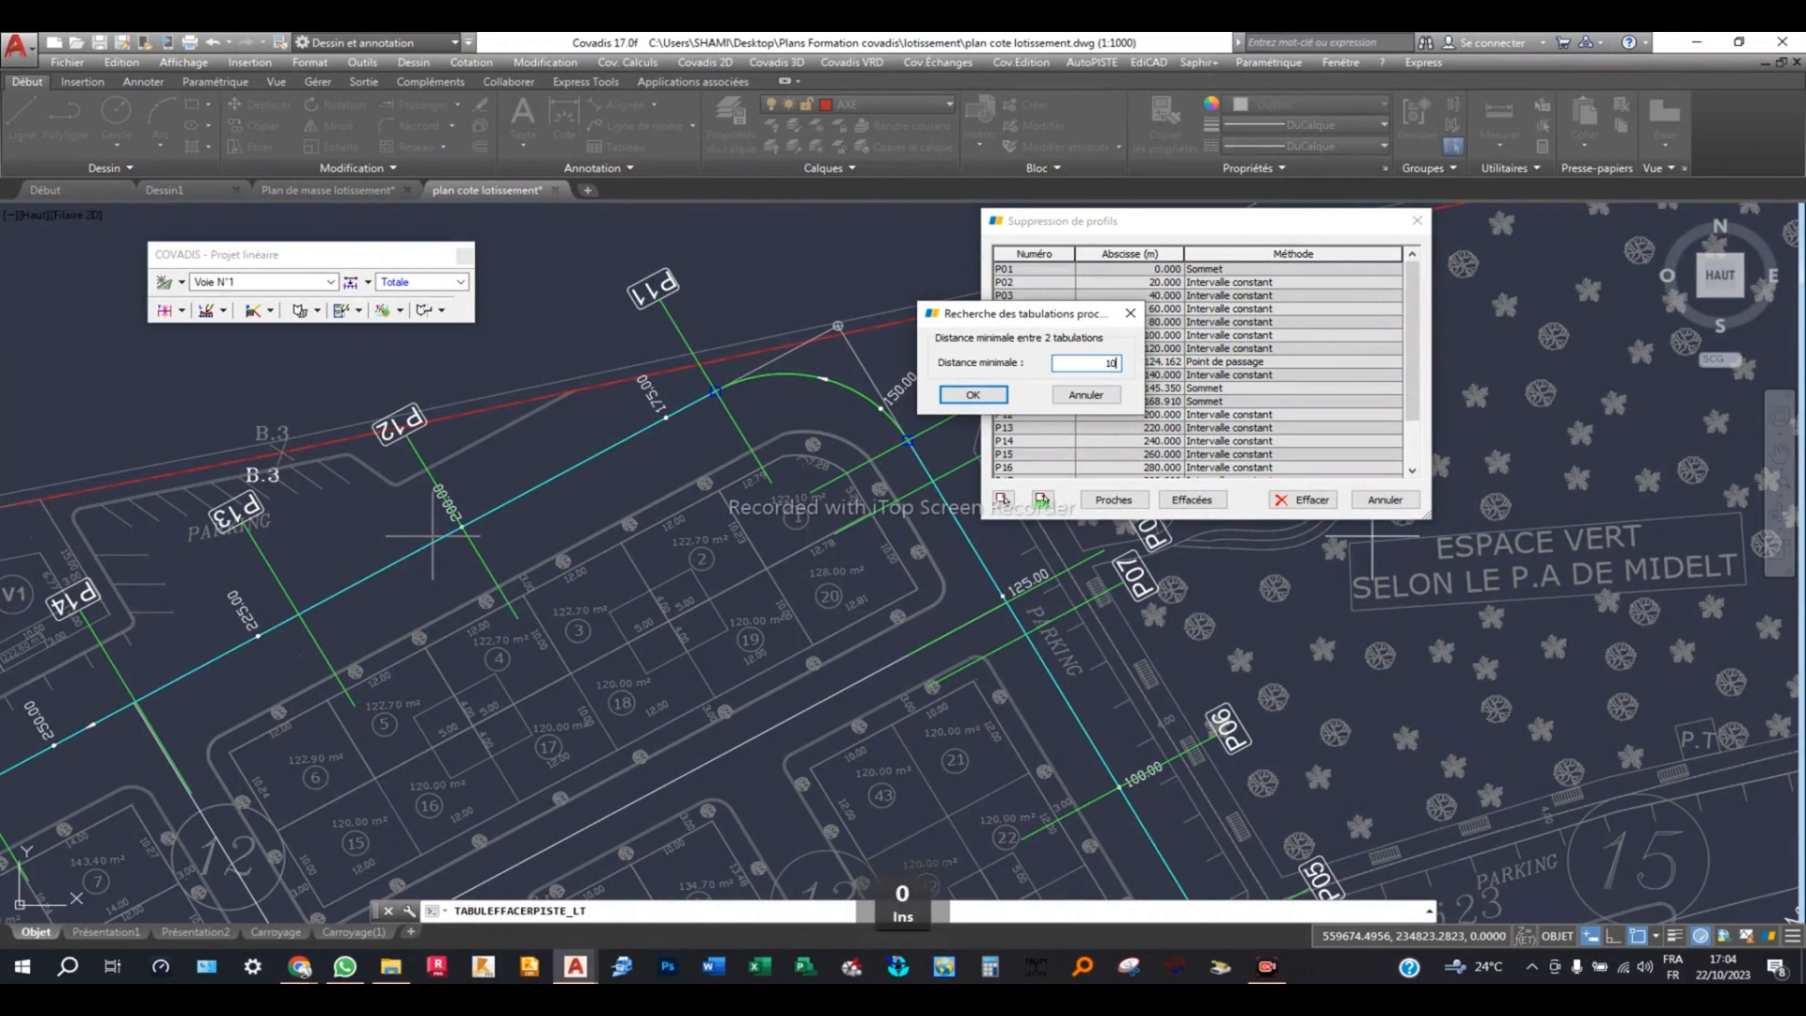
pyautogui.click(1000, 394)
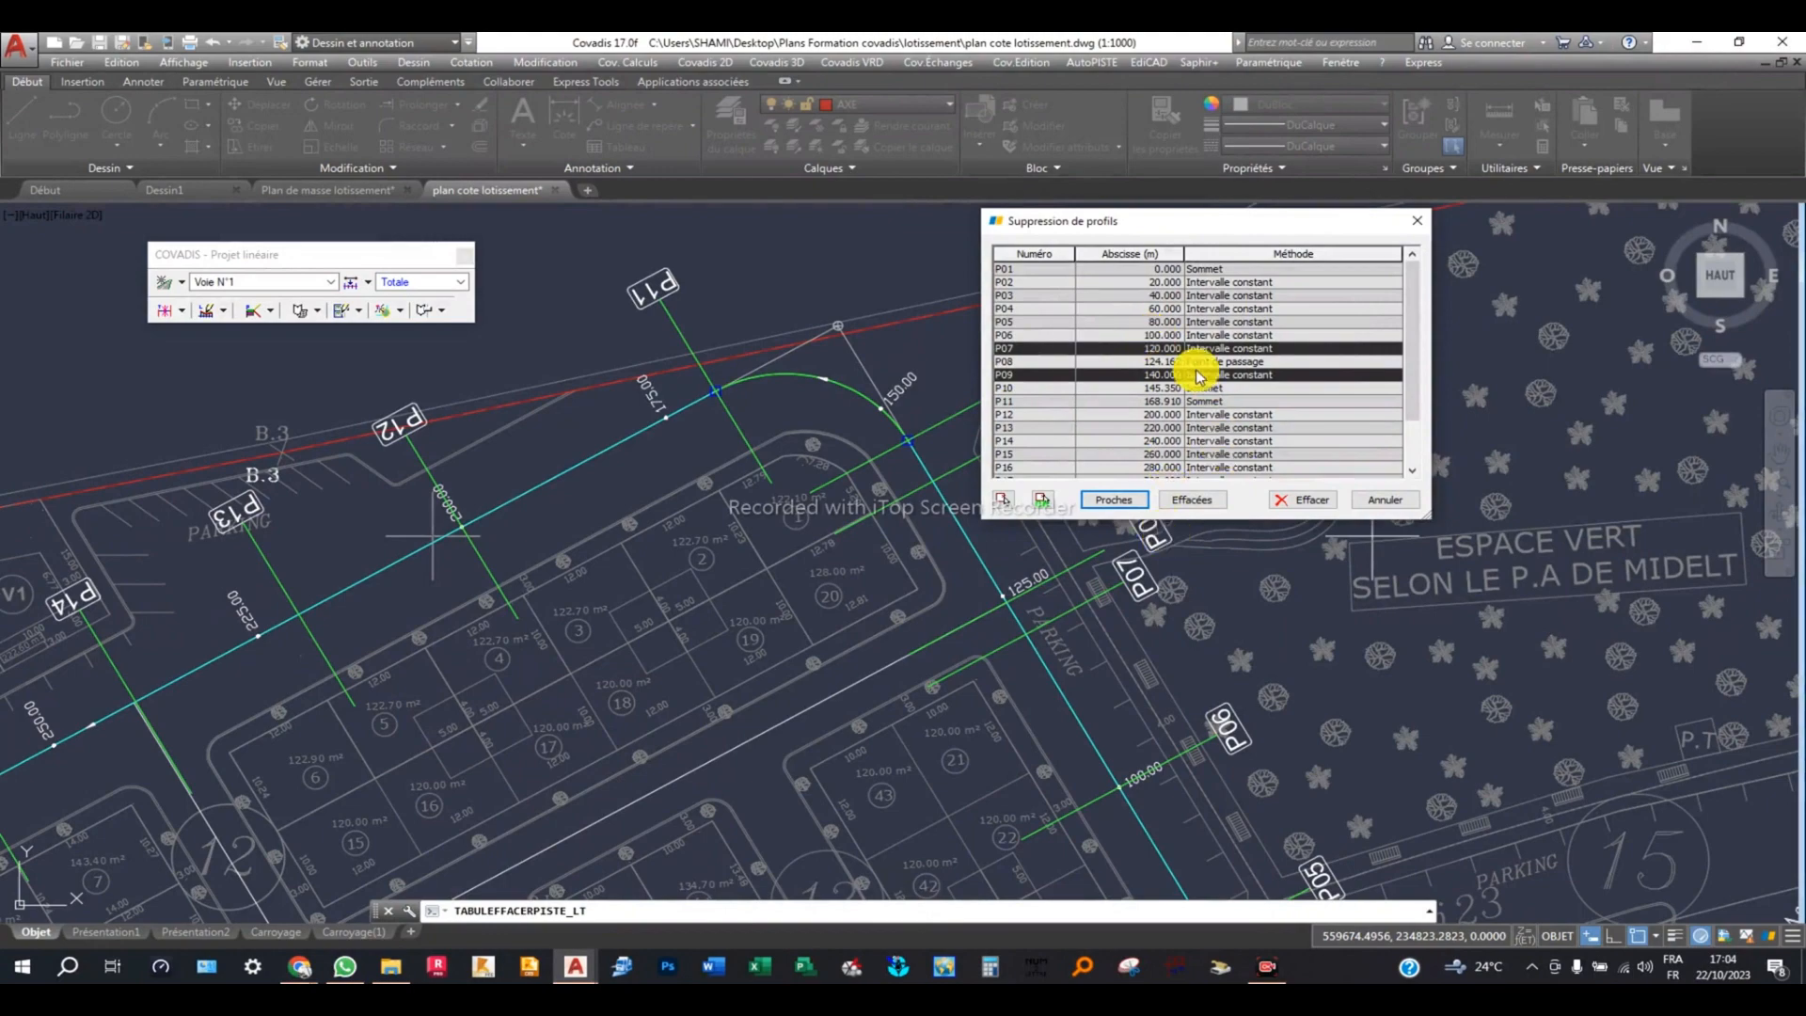
pyautogui.click(1298, 508)
pyautogui.click(1148, 415)
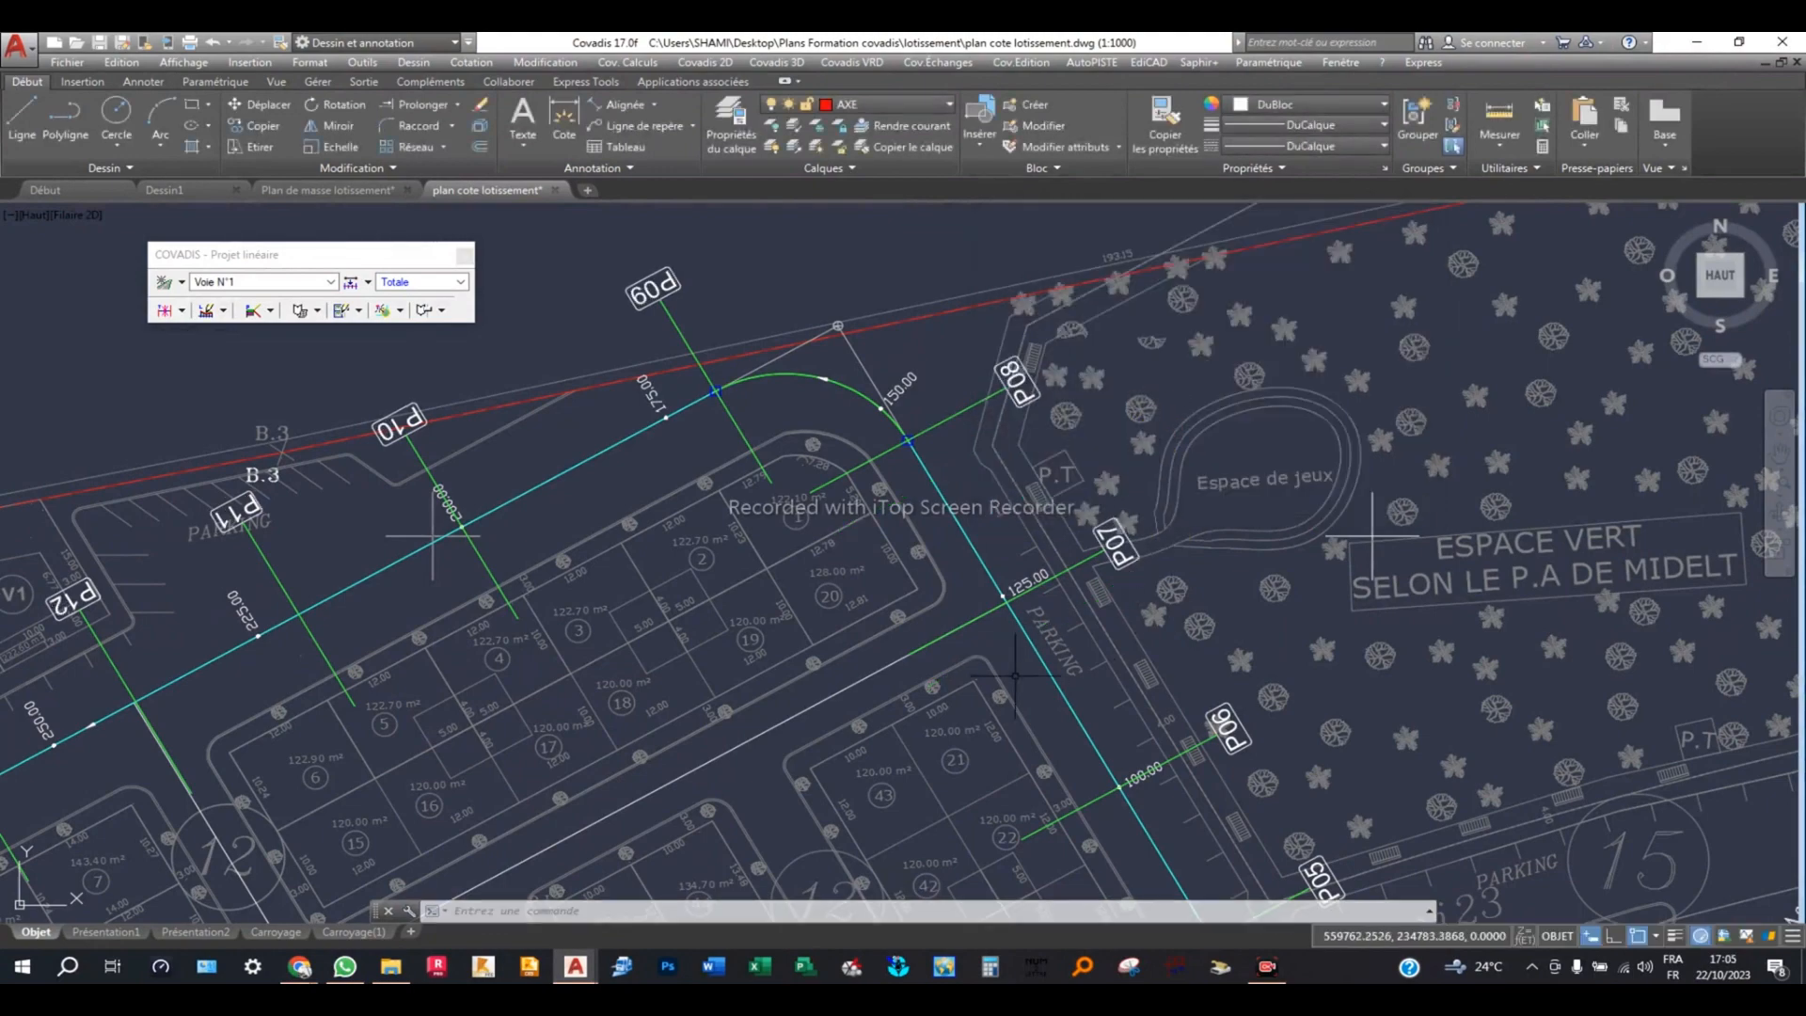
pyautogui.scroll(-4, 935, 479)
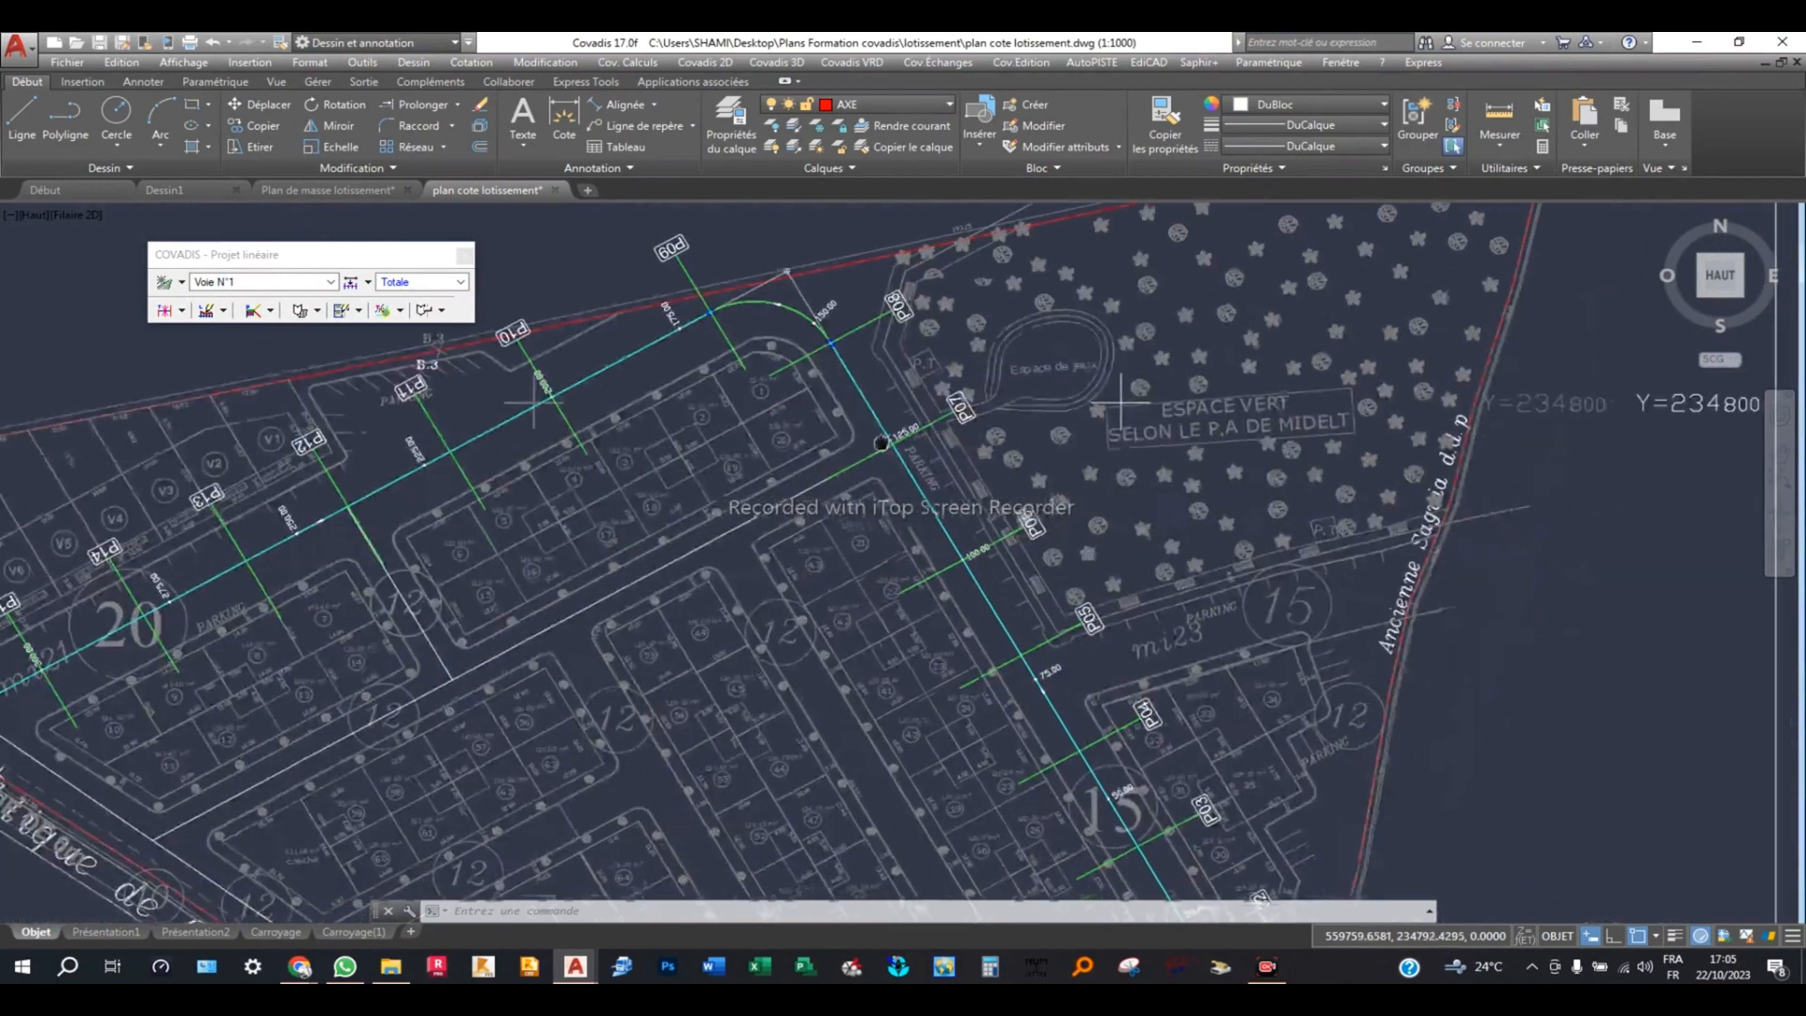